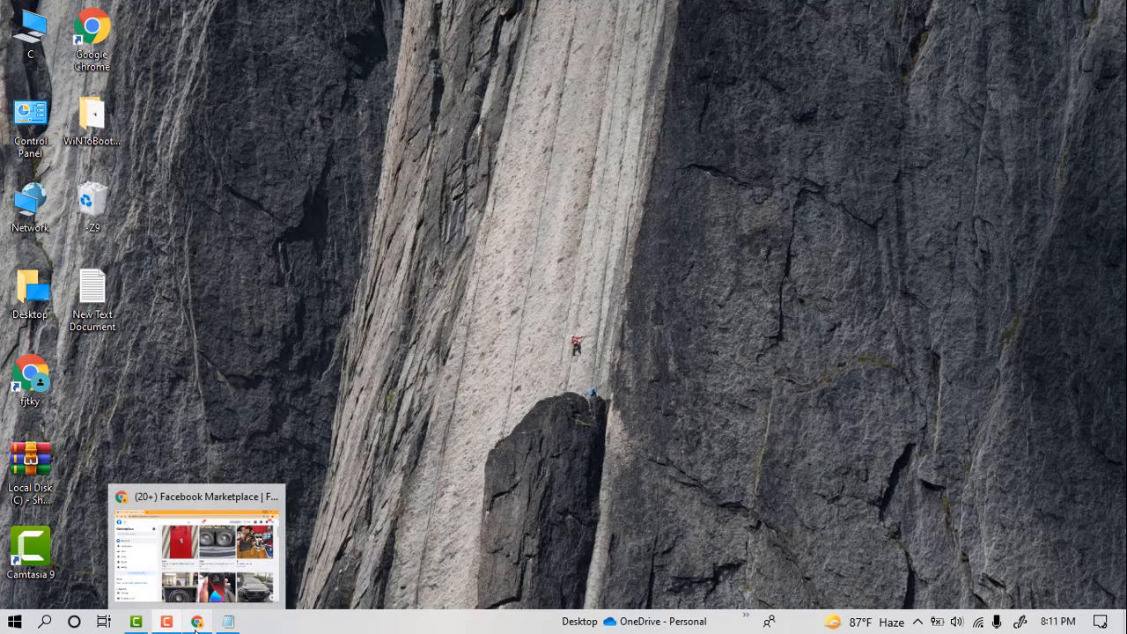
Step: Switch to the Facebook window in Chrome, go to the Facebook home page and open Marketplace from there
left_click(196, 627)
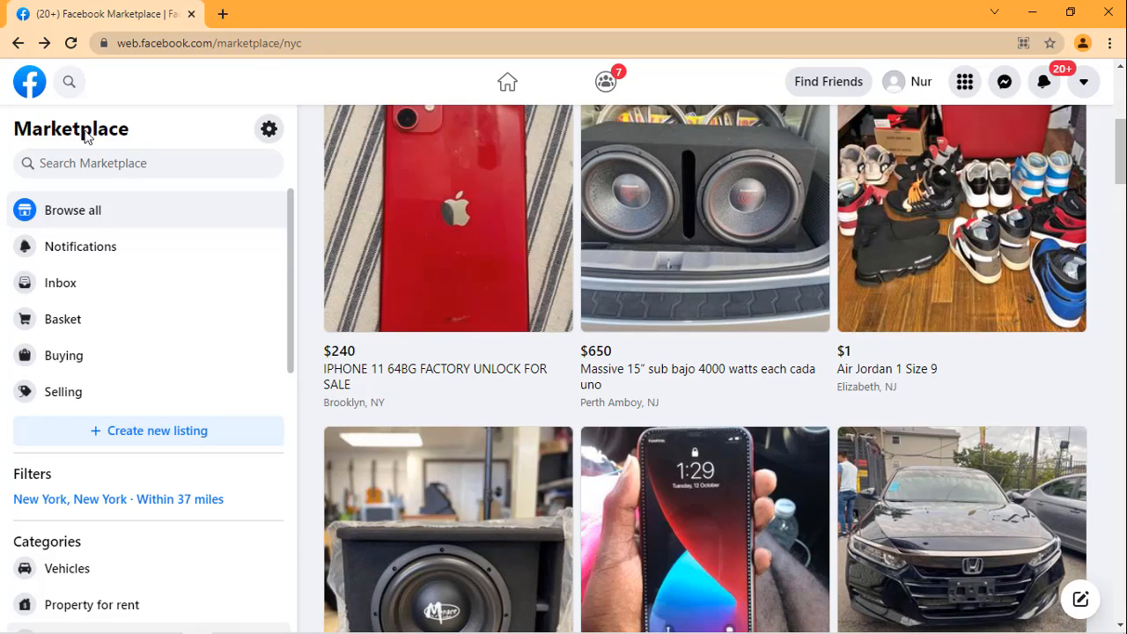
left_click(29, 91)
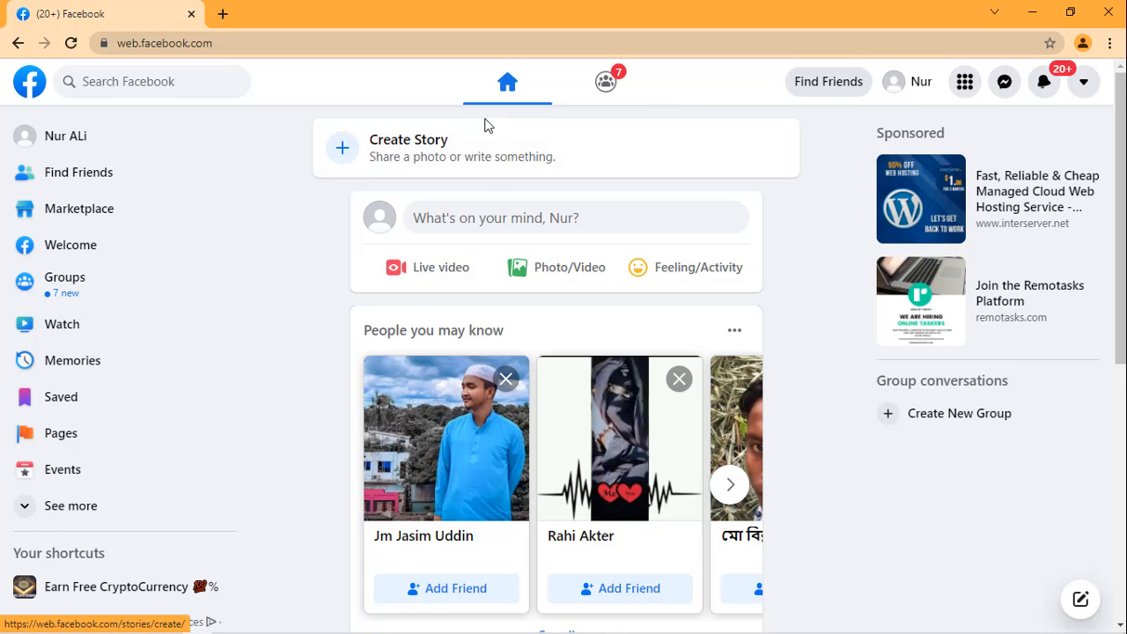
scroll(597, 333, "down", 2)
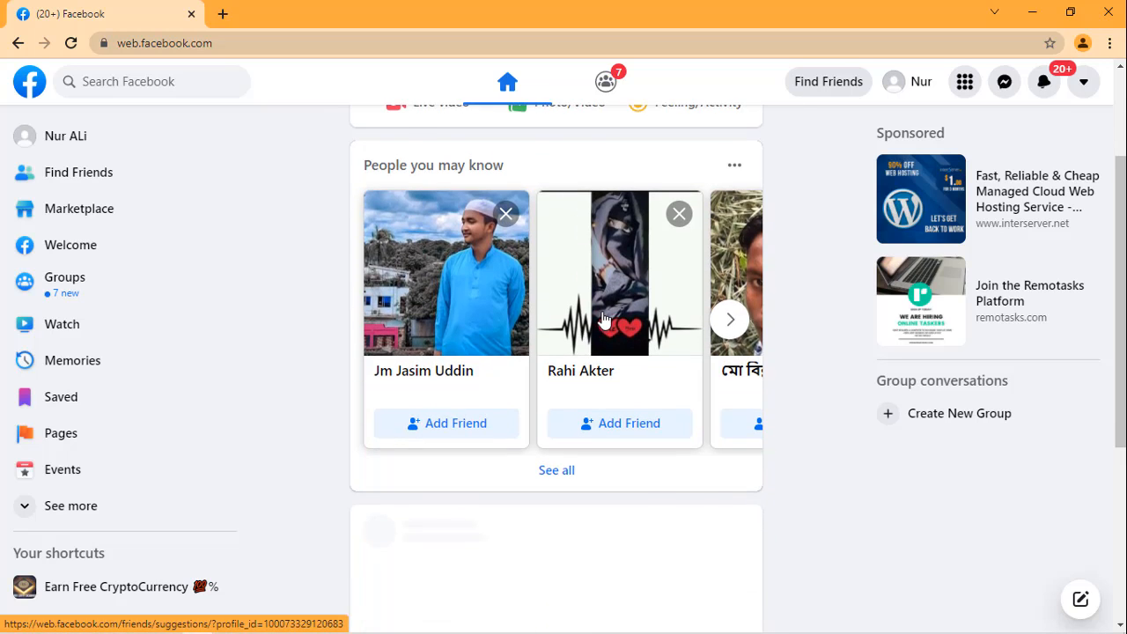
scroll(602, 322, "up", 2)
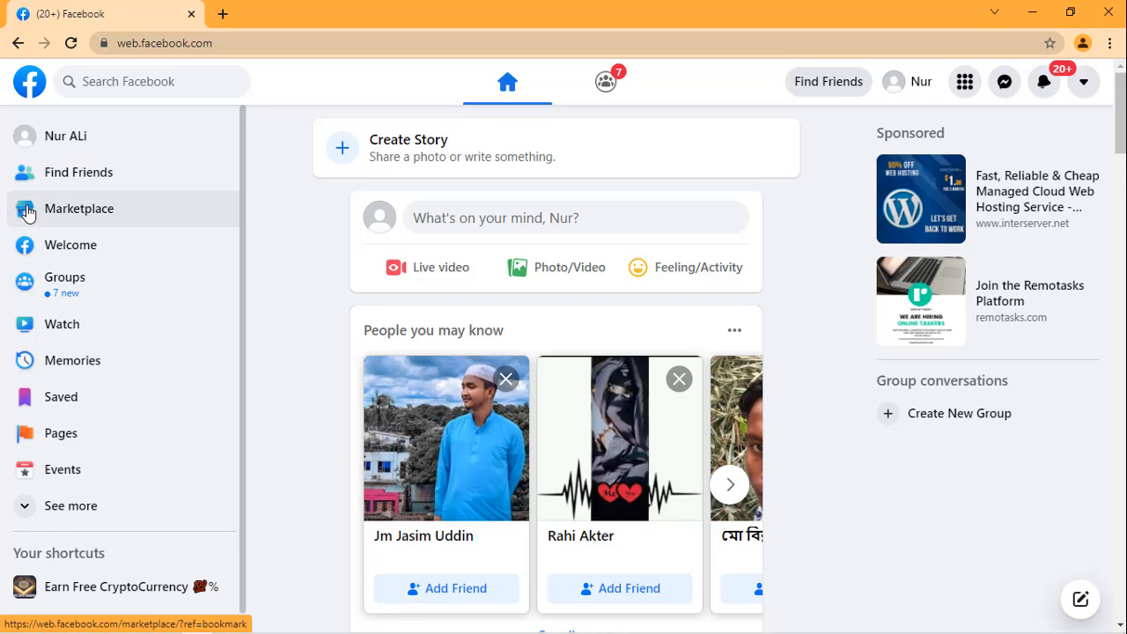
left_click(77, 219)
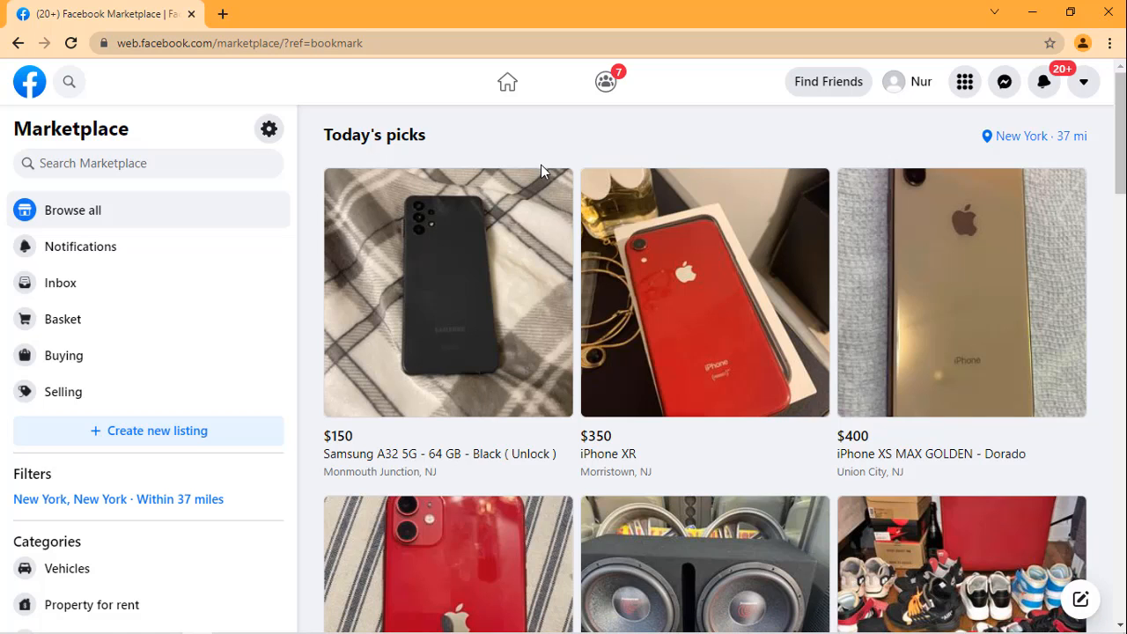
Step: Browse the New York listings under Today's picks, examining the items offered and their prices
scroll(541, 176, "down", 1)
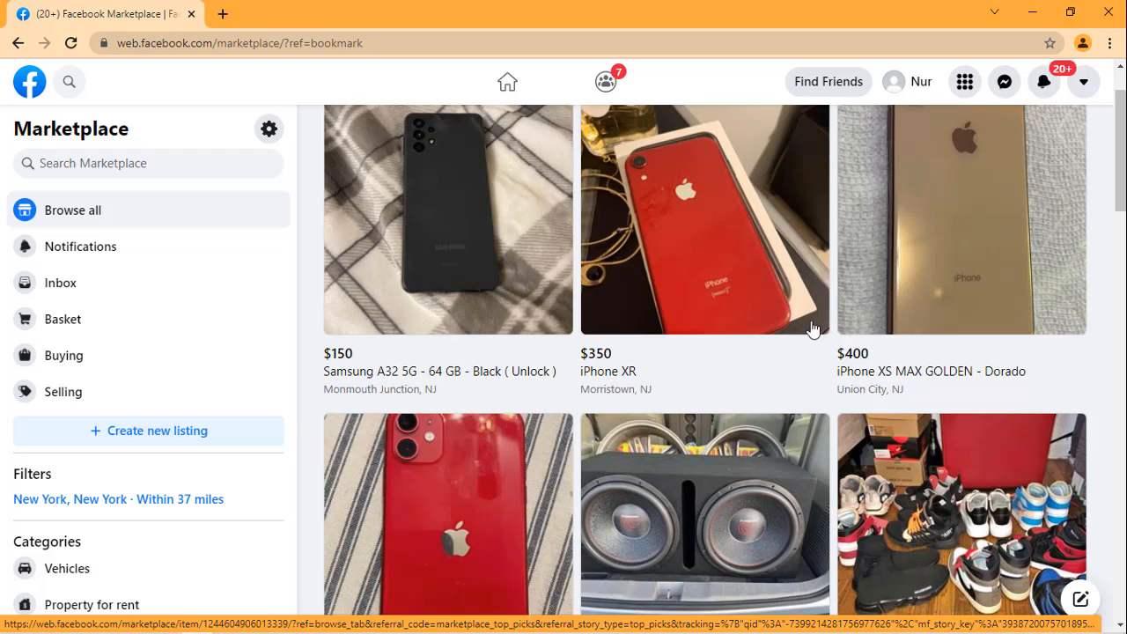
scroll(851, 374, "down", 3)
scroll(775, 363, "down", 3)
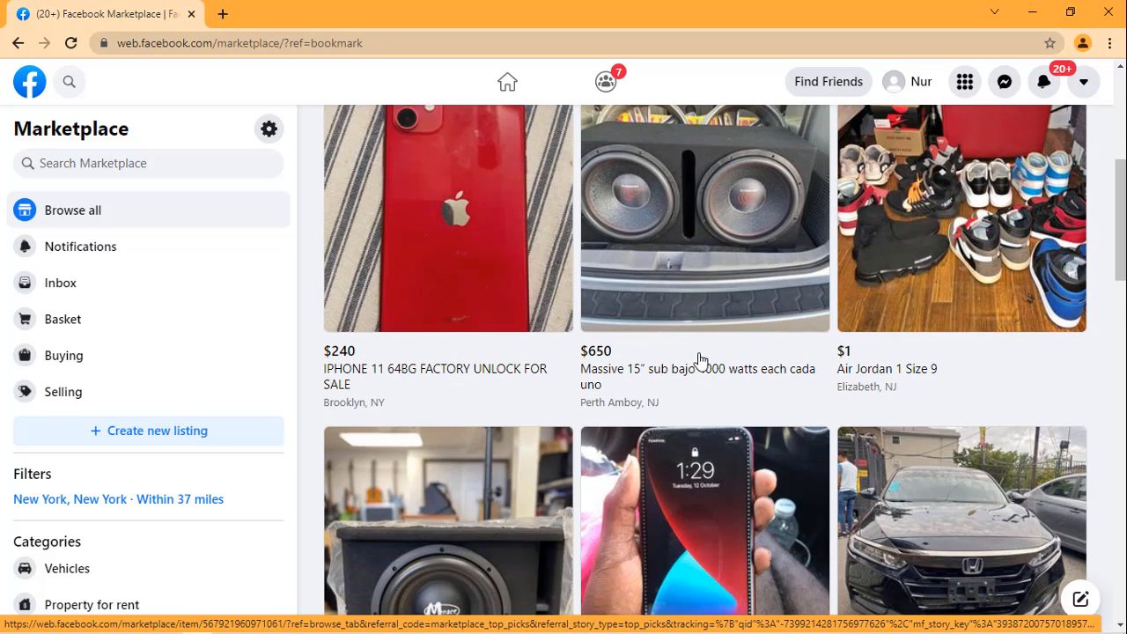
scroll(555, 356, "down", 3)
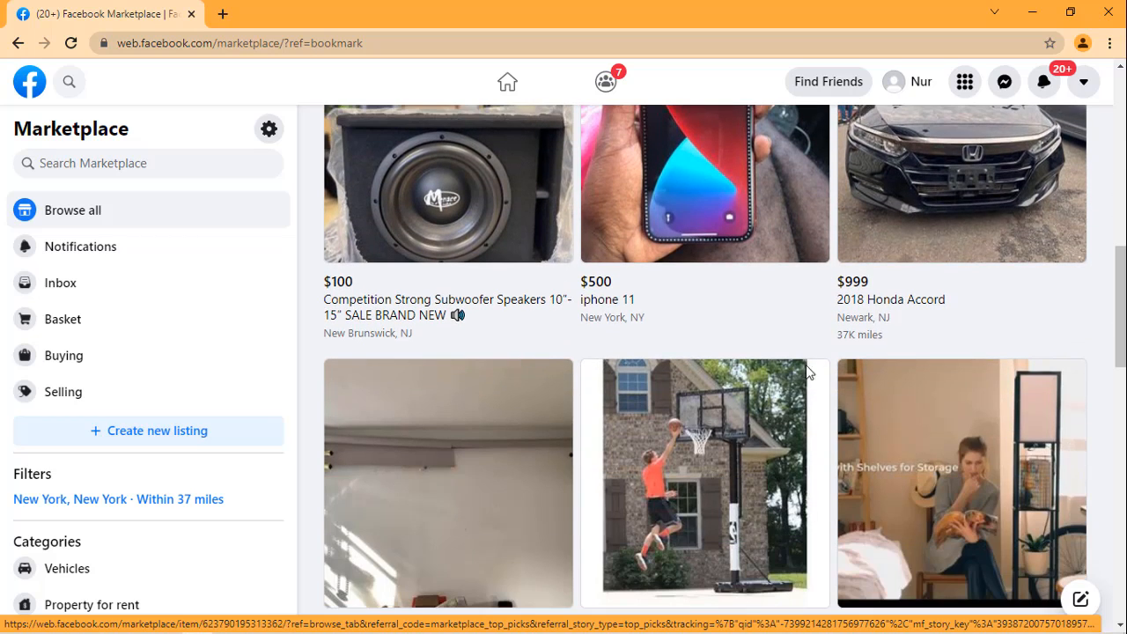
scroll(804, 368, "down", 2)
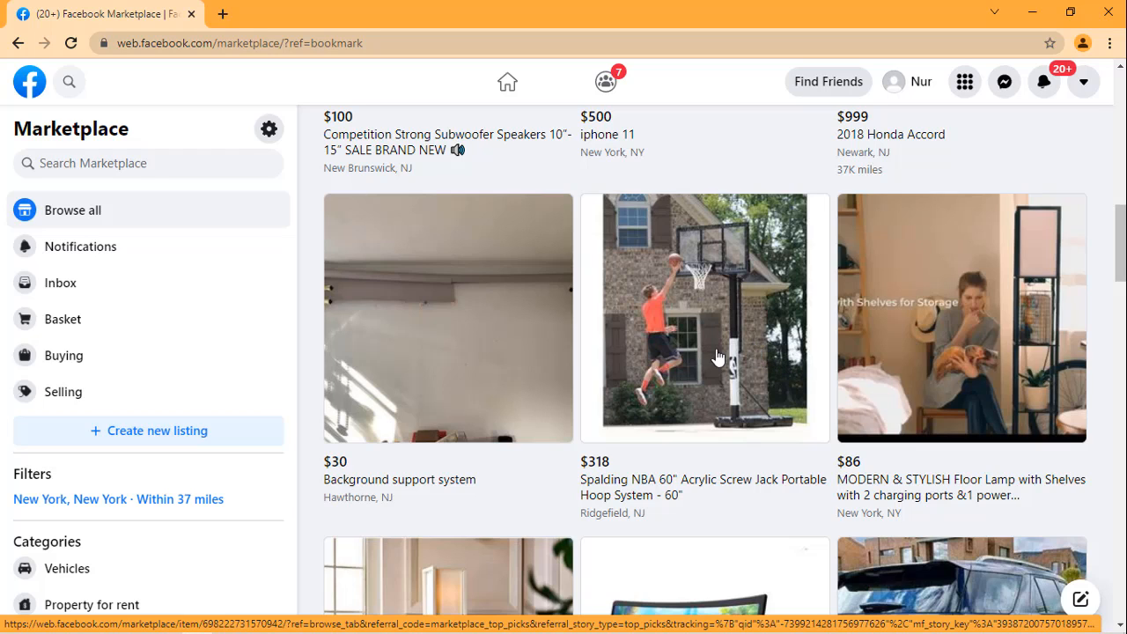
scroll(581, 325, "up", 1)
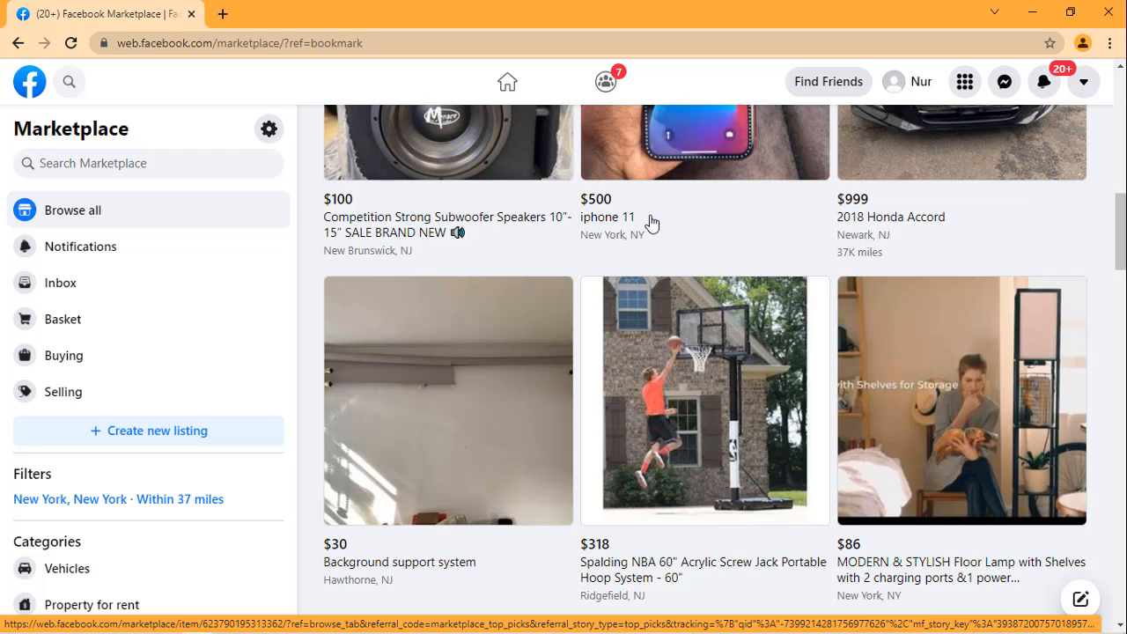
Step: Open the Marketplace location filter and replace the location text with BANGLADESH
left_click(180, 499)
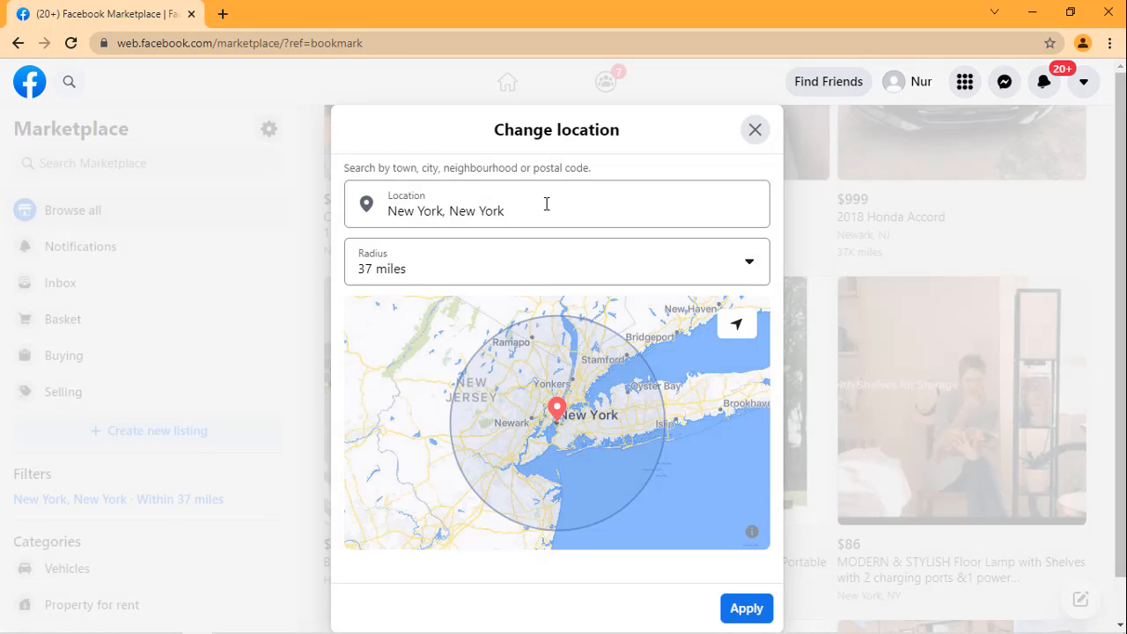
left_click(555, 211)
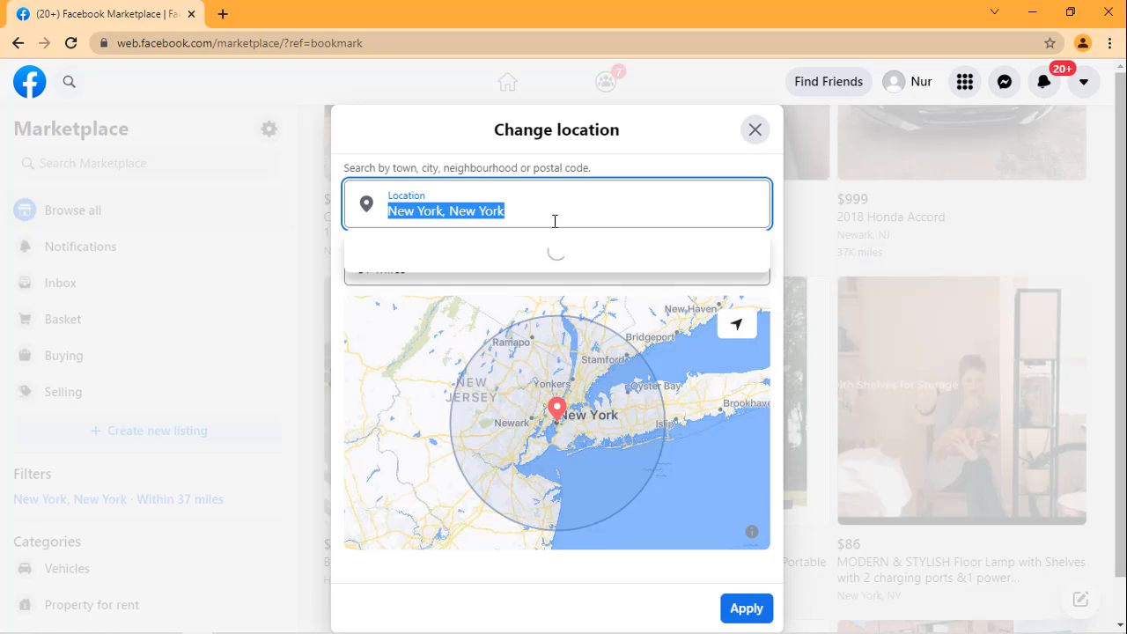
key("BackSpace")
type("BAN")
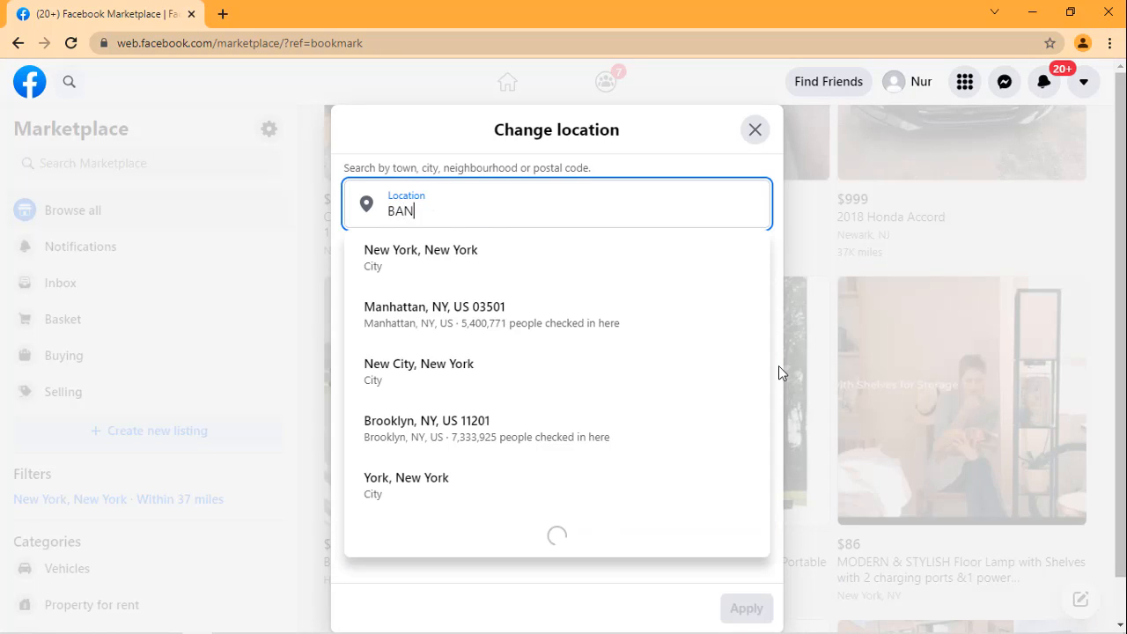
type("G")
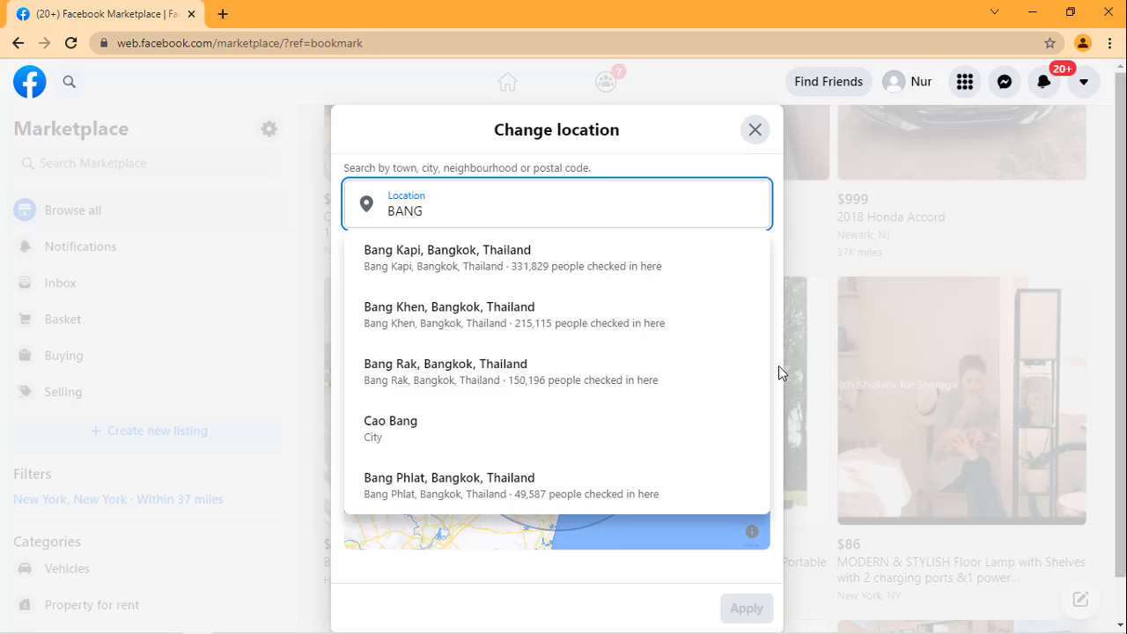
type("LADESH")
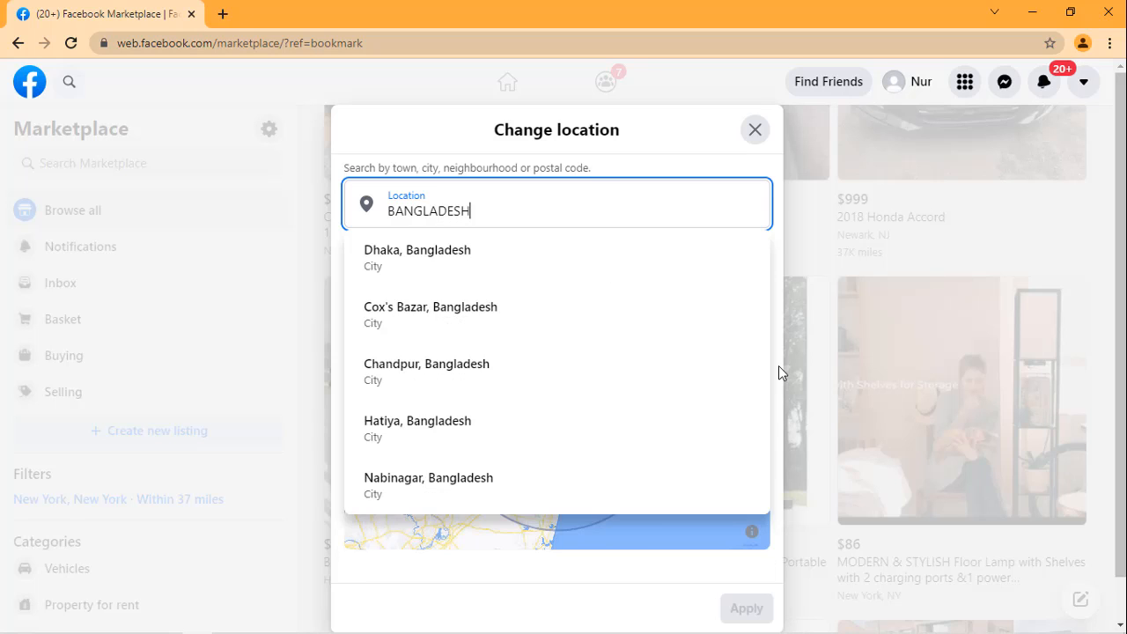
key("Return")
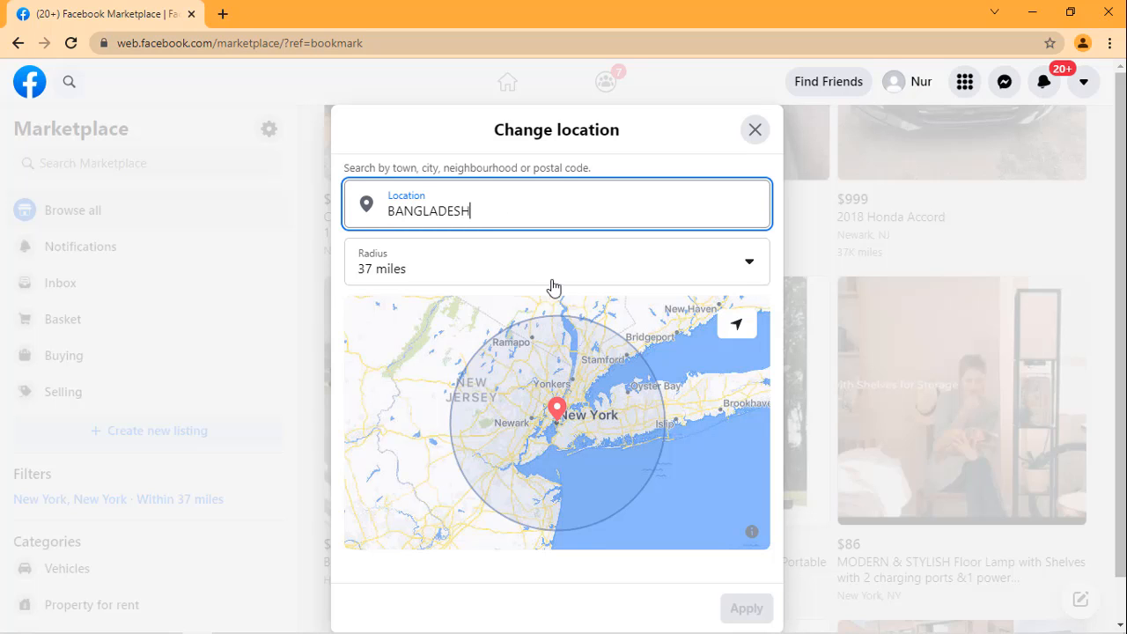
Step: Choose Dhaka, Bangladesh from the suggested locations and apply it as the Marketplace location
scroll(587, 317, "down", 1)
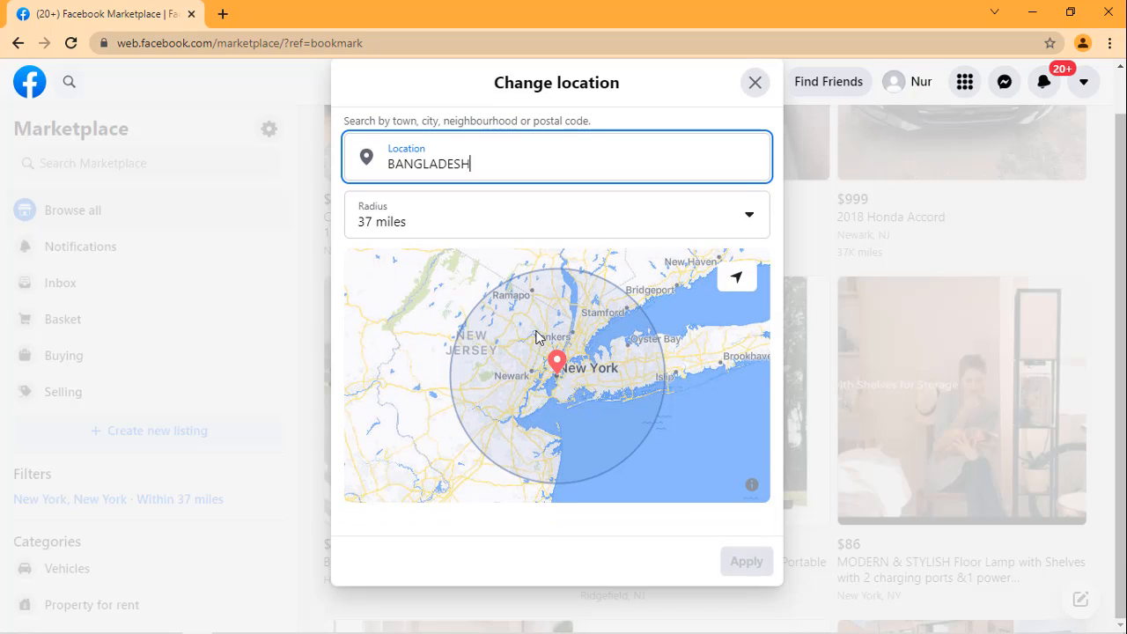
scroll(543, 300, "up", 1)
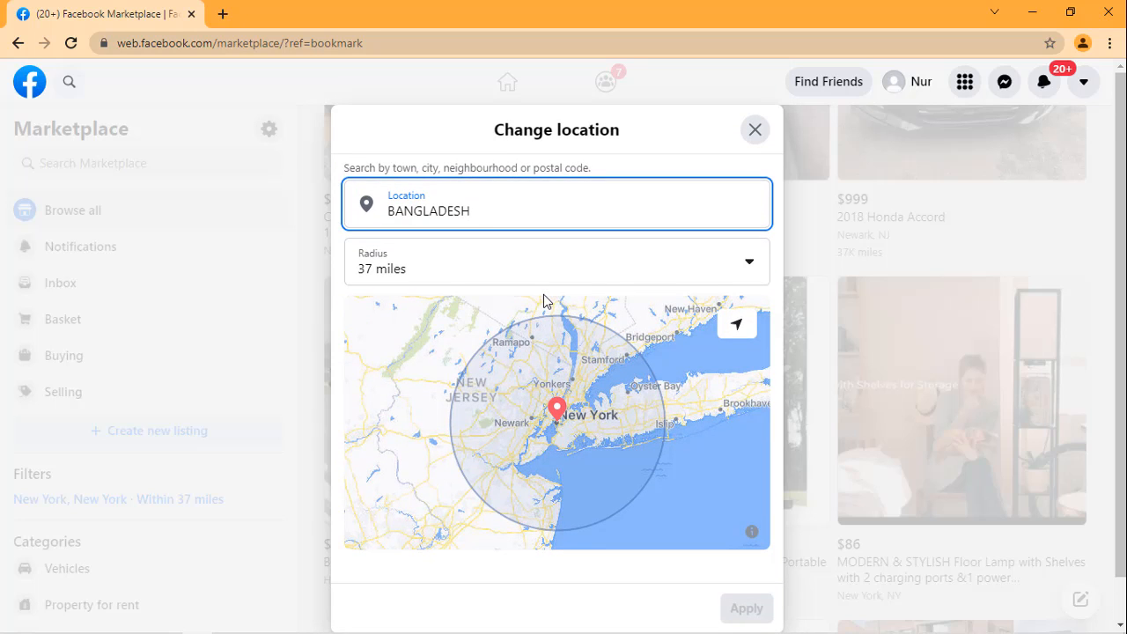
left_click(749, 269)
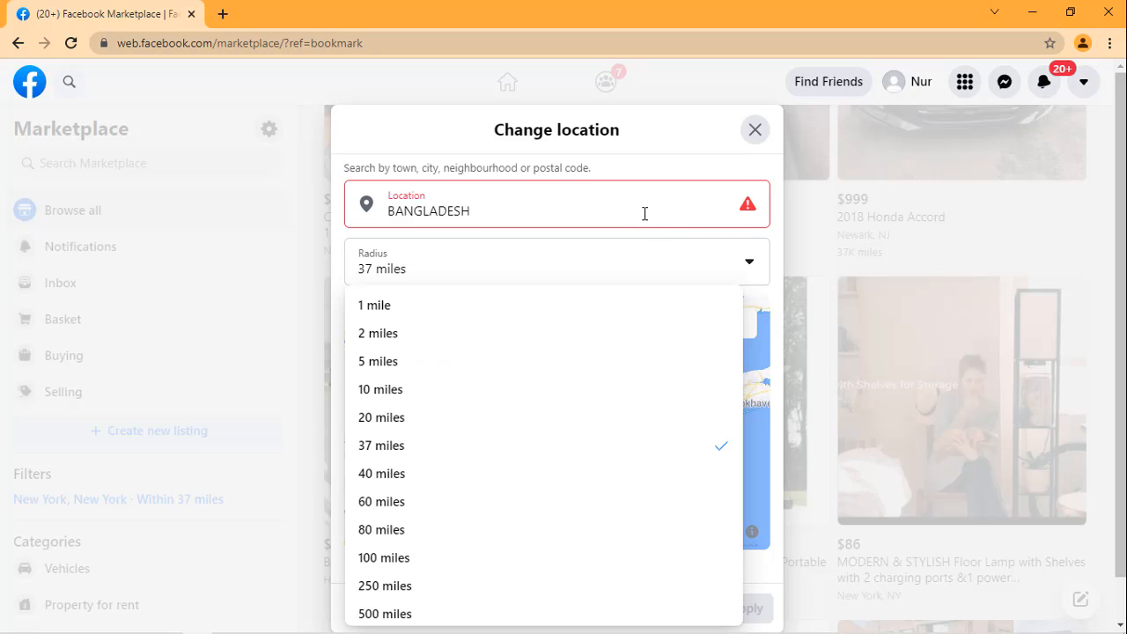
left_click(645, 213)
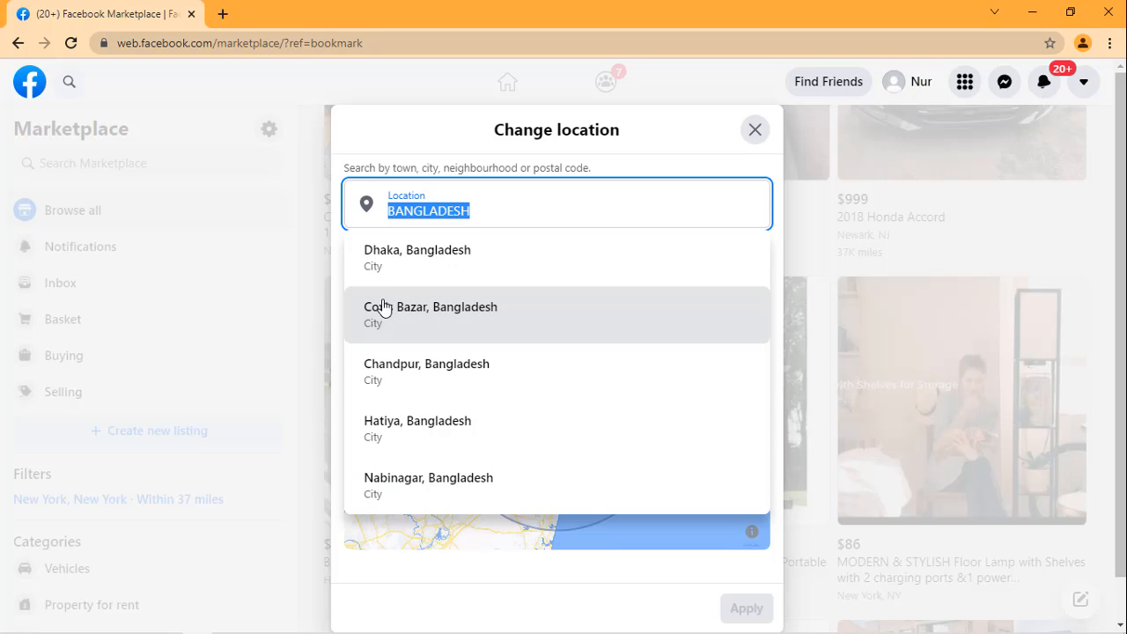
left_click(417, 260)
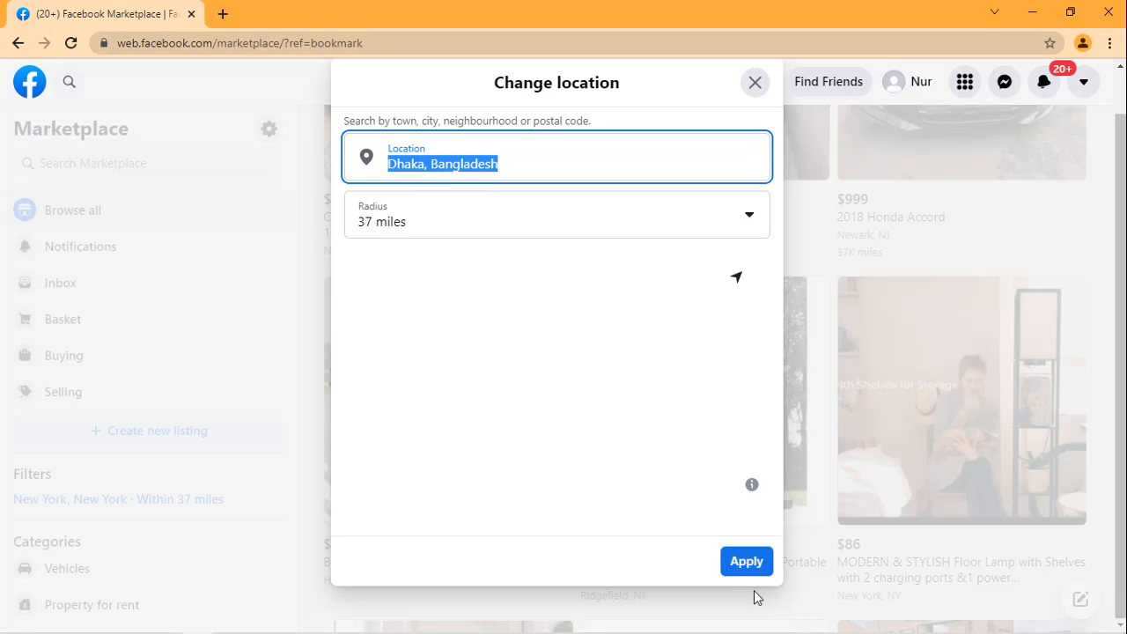
left_click(747, 565)
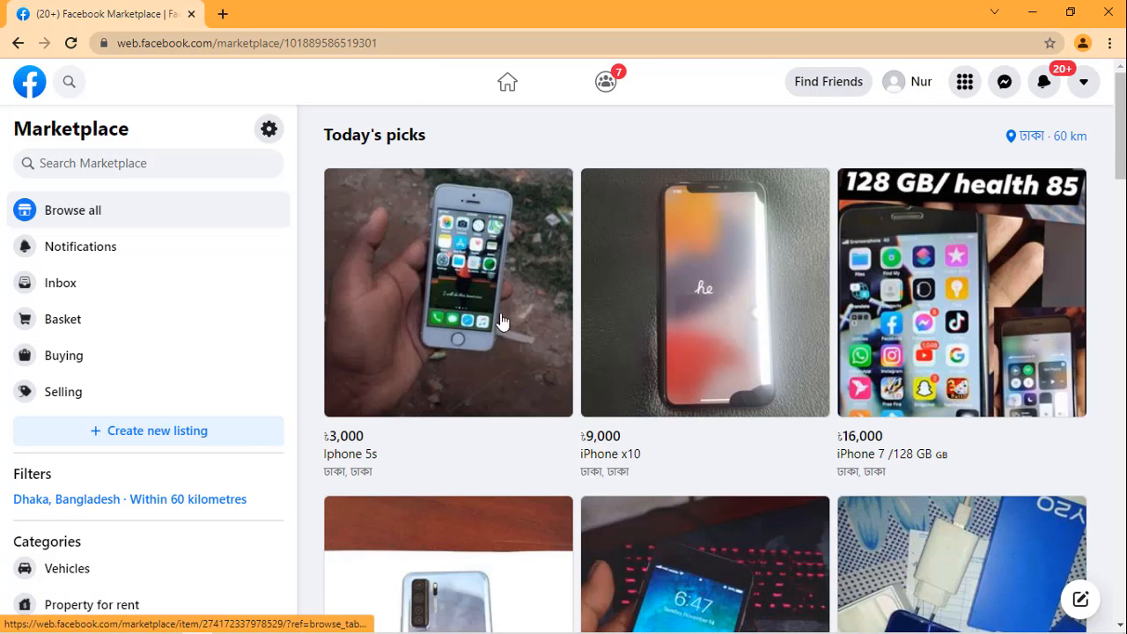
Step: Open the Iphone 5s listing priced at ৳3,000 and try to send the seller the suggested availability message
scroll(612, 265, "down", 1)
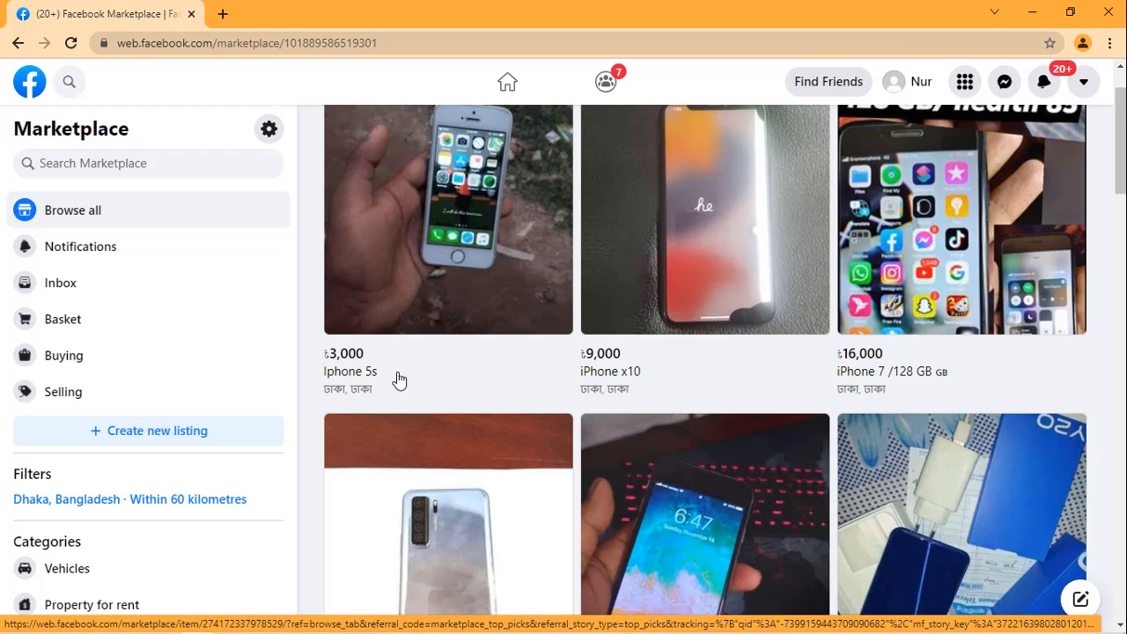
left_click(350, 361)
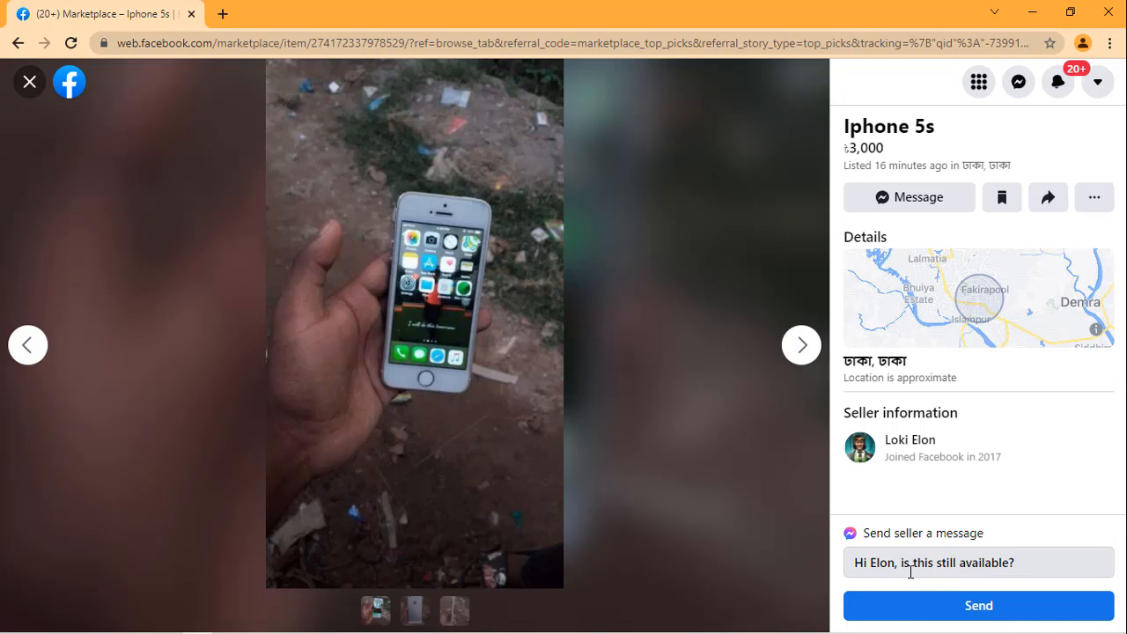
left_click(988, 608)
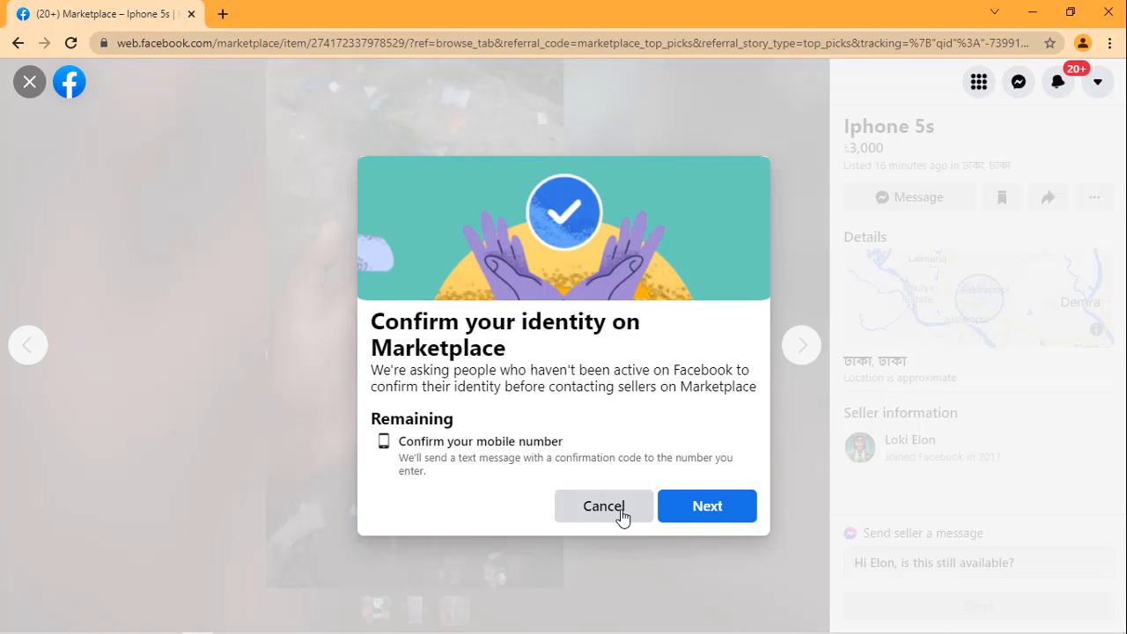
left_click(618, 518)
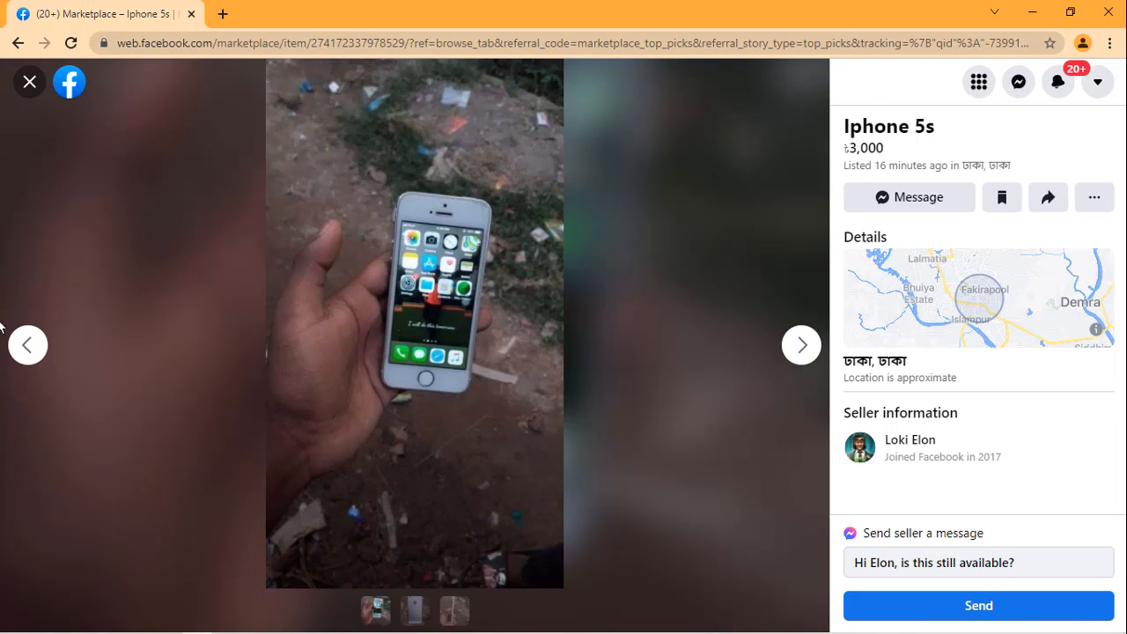
Step: View another photo of the Iphone 5s and return to the Marketplace listings
left_click(28, 350)
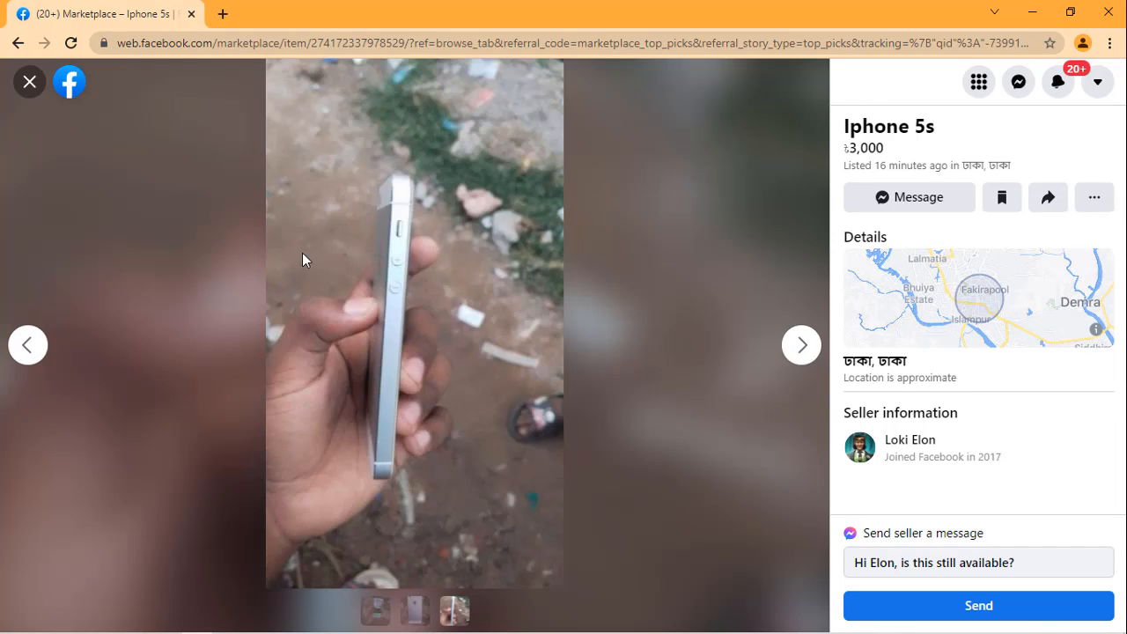
left_click(18, 43)
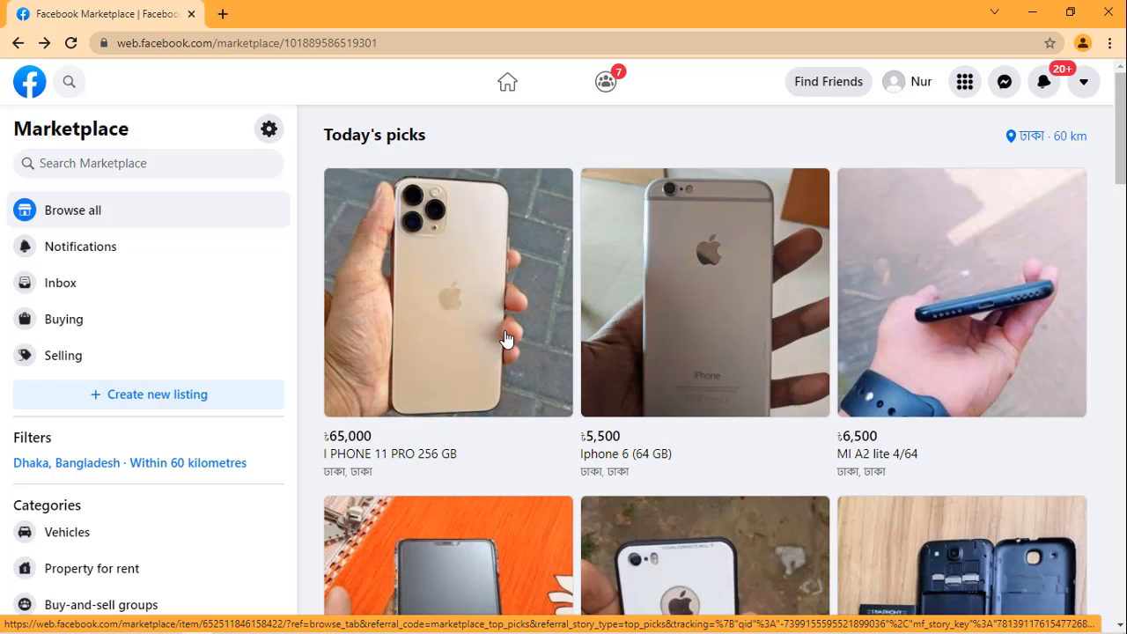
Step: Browse the Dhaka listings from Today's picks down to the Mobile phones section, examining the items and prices
scroll(506, 339, "down", 1)
scroll(664, 345, "down", 3)
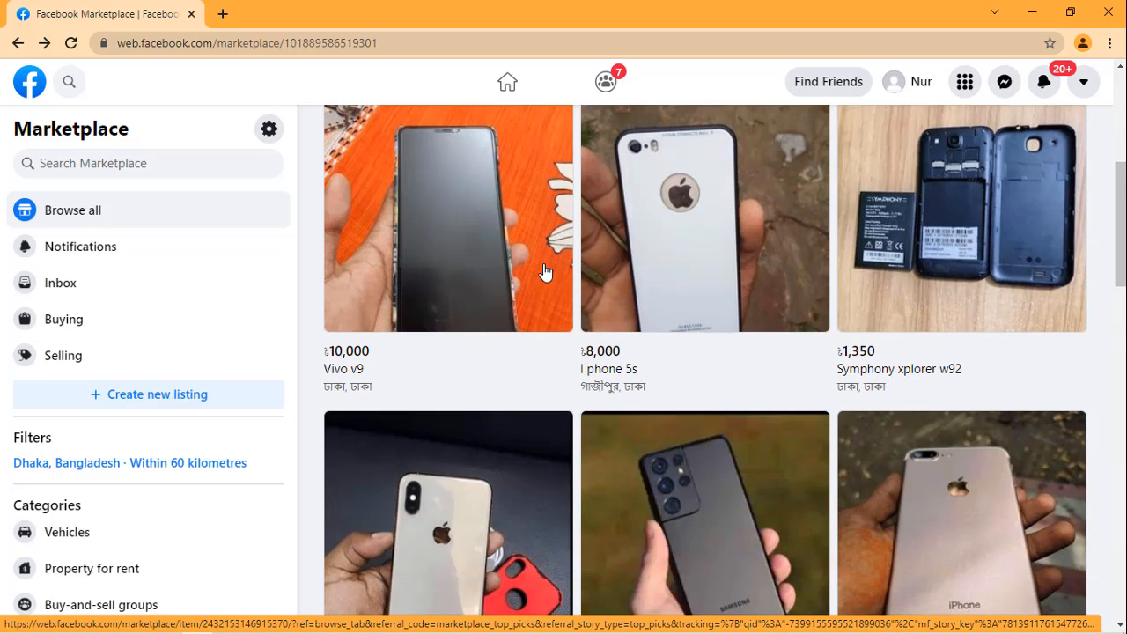
scroll(547, 275, "down", 3)
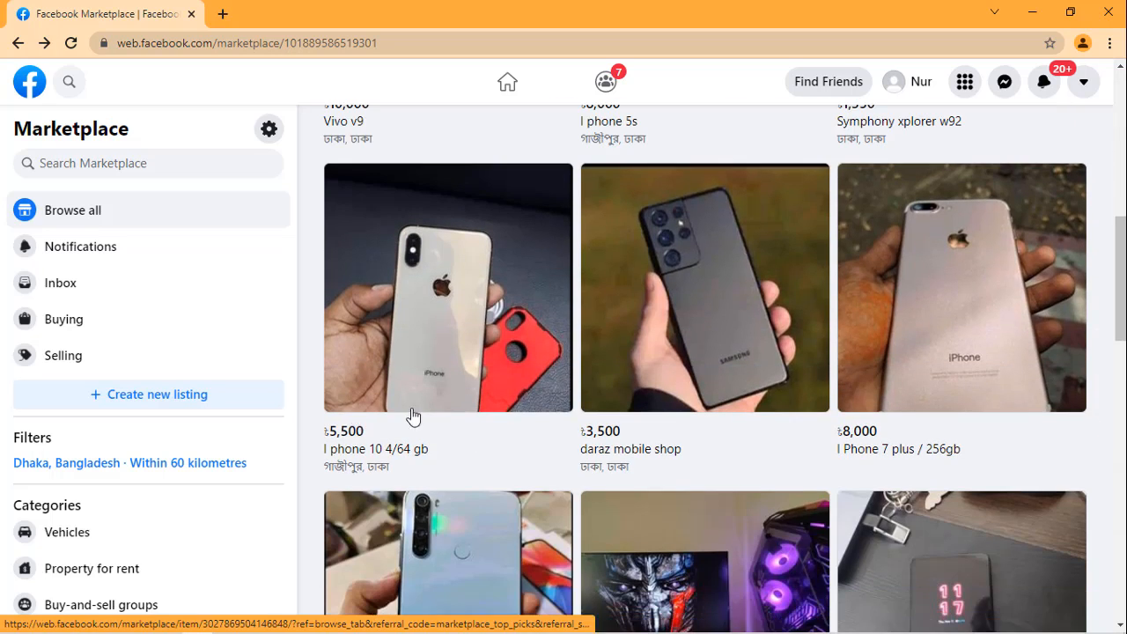
scroll(685, 391, "down", 3)
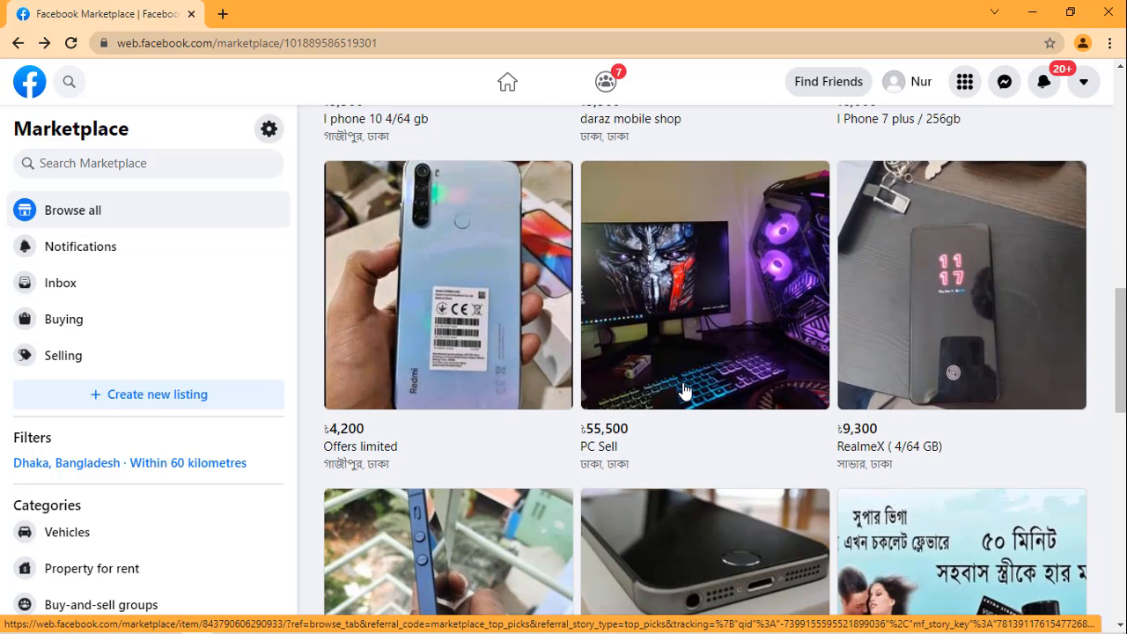
scroll(761, 353, "down", 1)
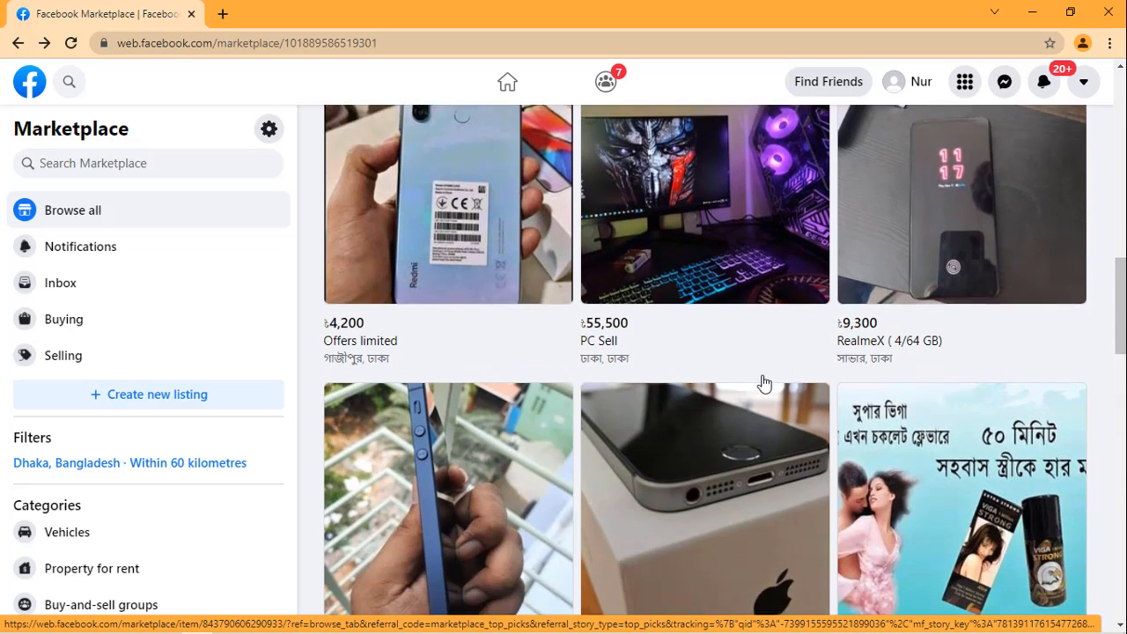
scroll(762, 380, "down", 2)
scroll(664, 339, "down", 1)
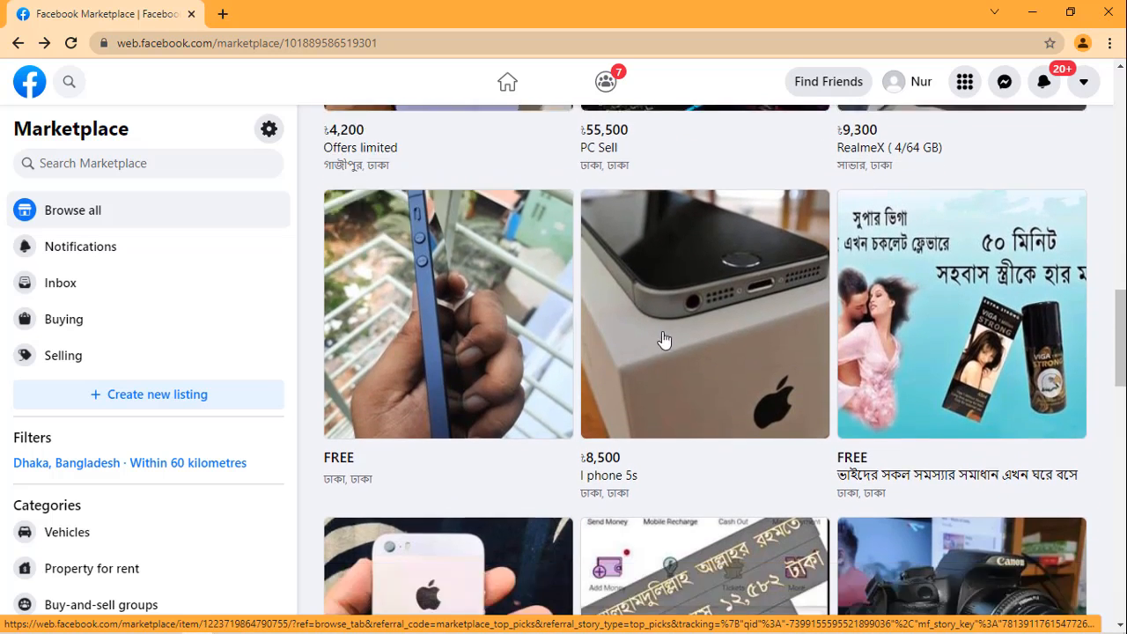
scroll(665, 339, "down", 4)
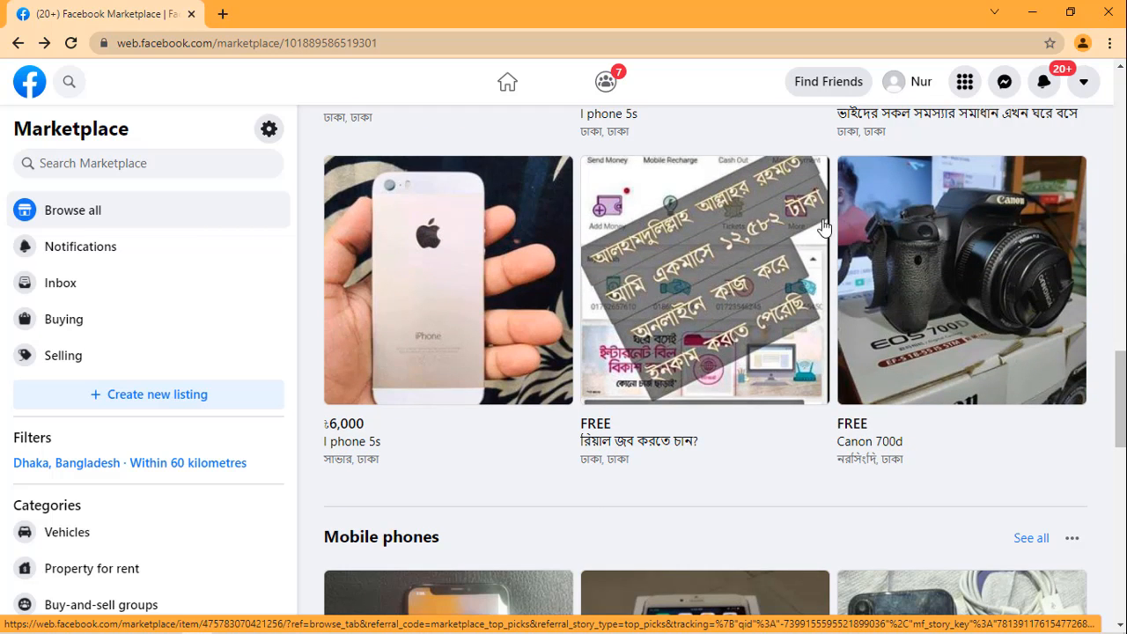
scroll(881, 321, "down", 4)
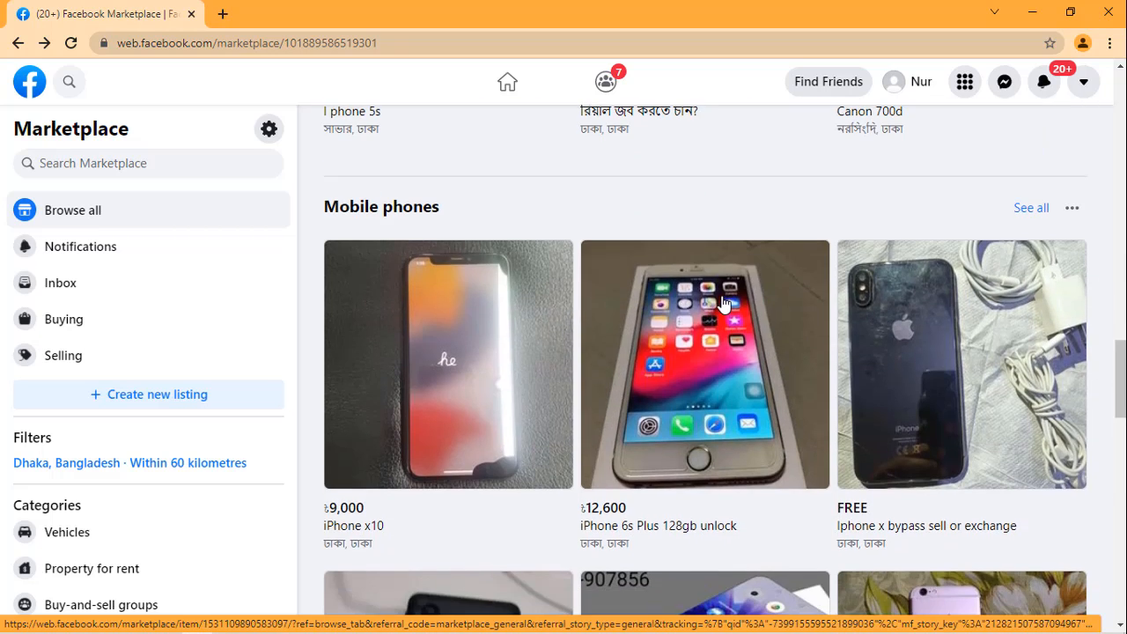
Step: Examine the items and prices in the Mobile phones and Property for sale sections of the Dhaka listings
scroll(723, 302, "down", 5)
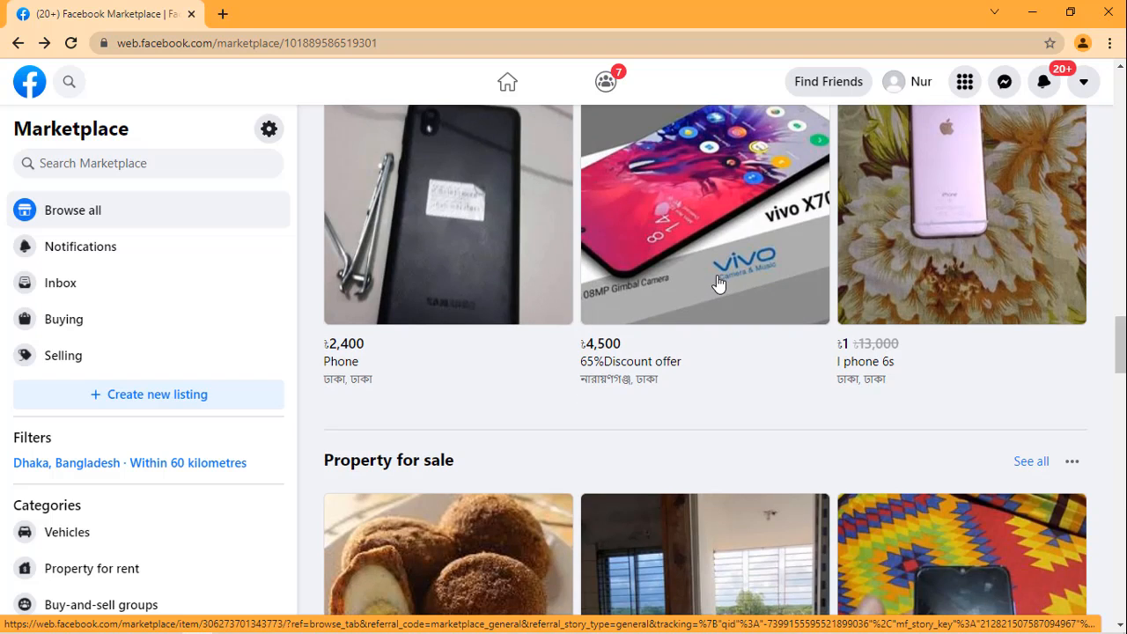
scroll(718, 282, "down", 4)
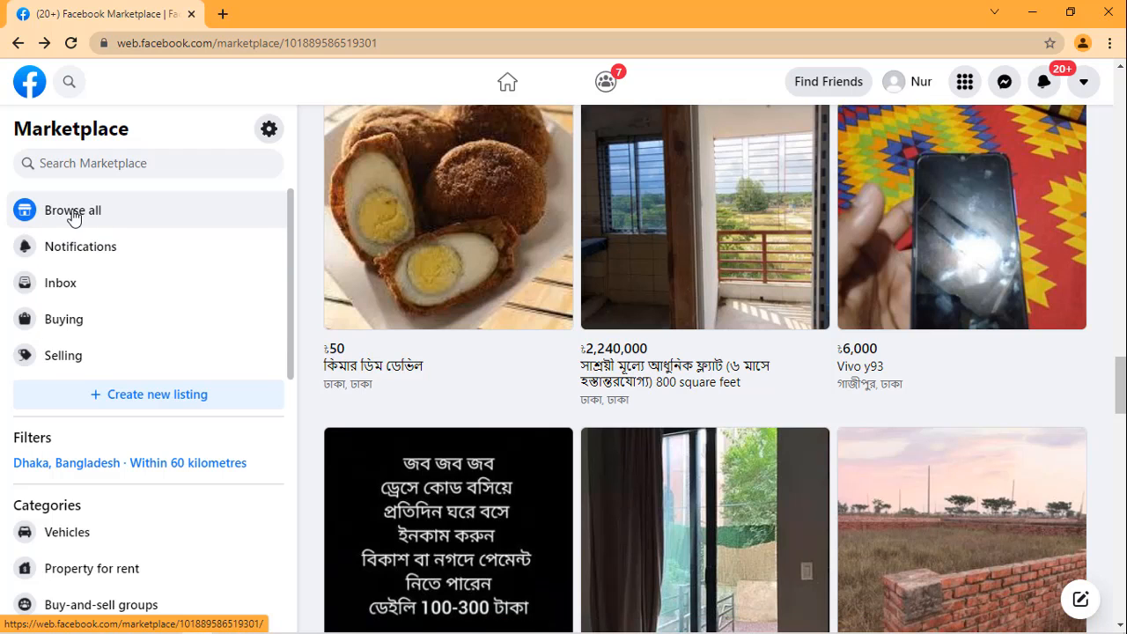
scroll(579, 179, "up", 3)
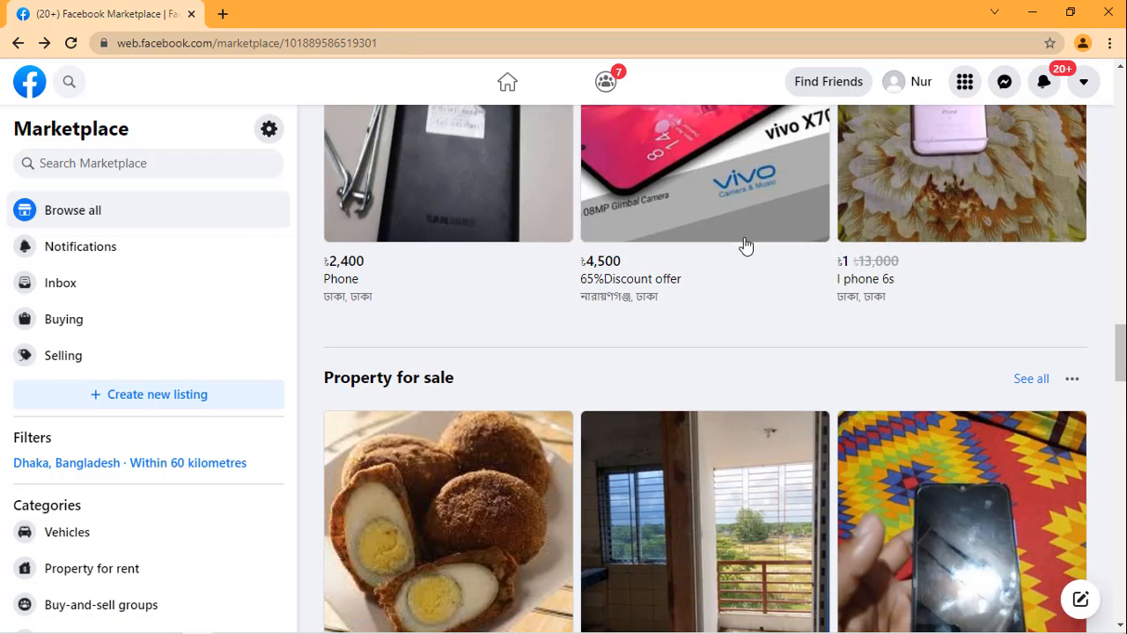
scroll(697, 206, "up", 3)
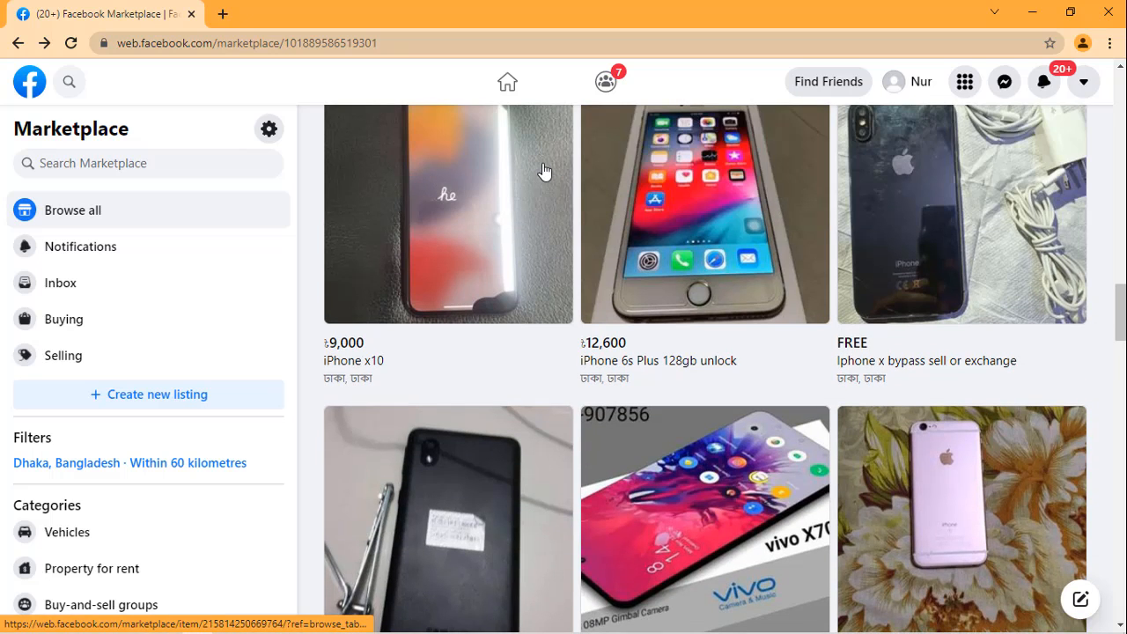
scroll(591, 219, "up", 2)
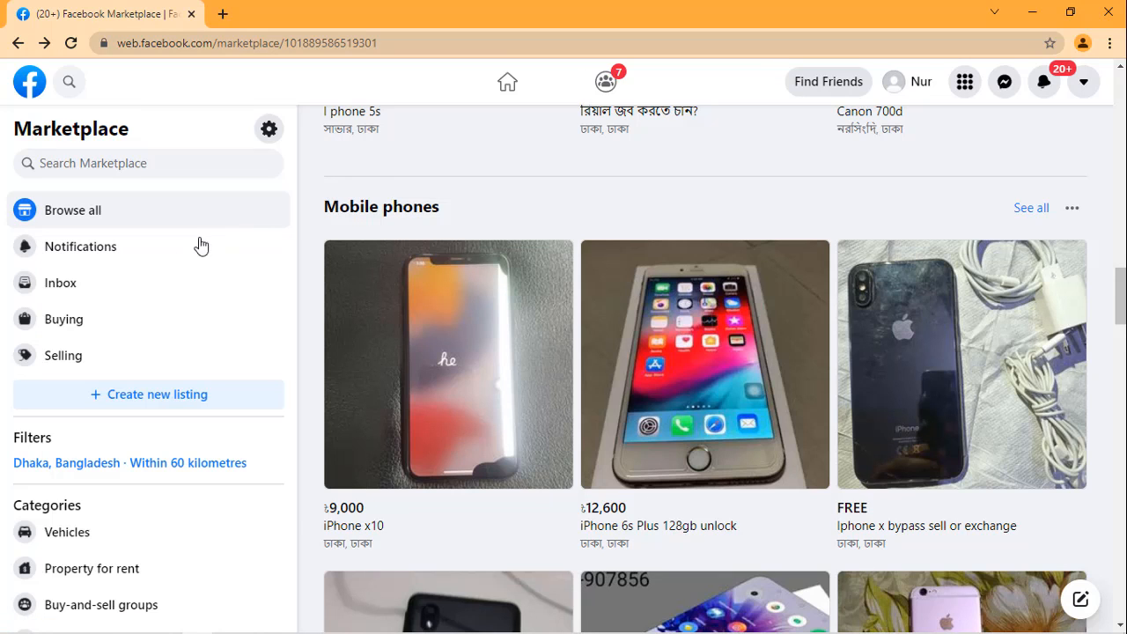
Step: Review the full list of Marketplace categories, from Vehicles down to Toys & games
scroll(97, 325, "down", 2)
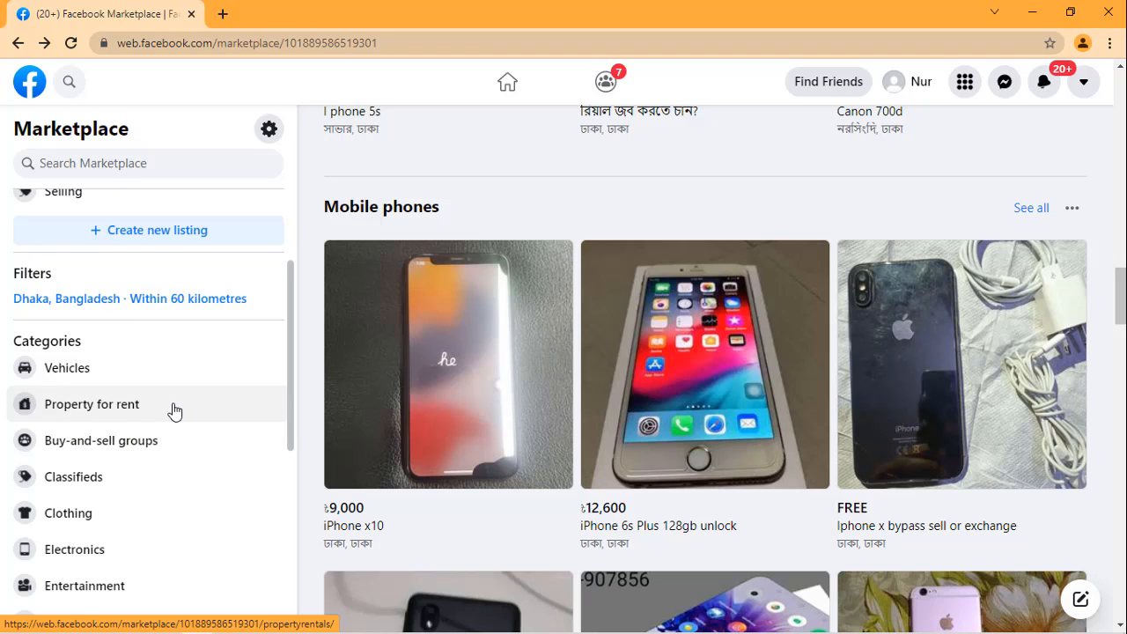
scroll(174, 411, "down", 1)
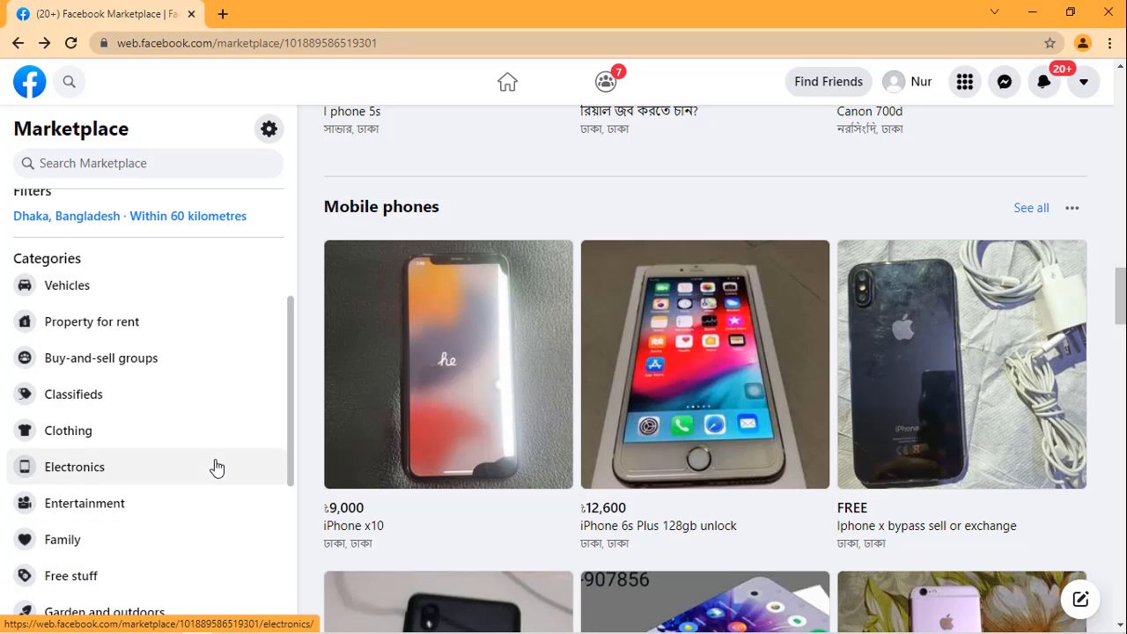
scroll(217, 466, "down", 2)
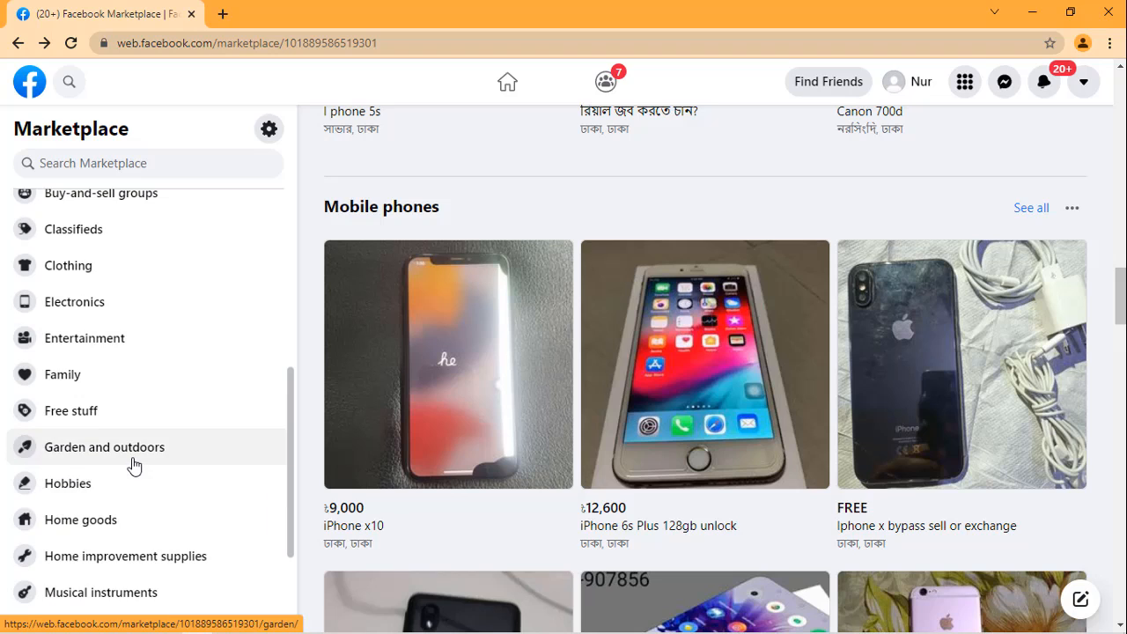
scroll(116, 458, "down", 1)
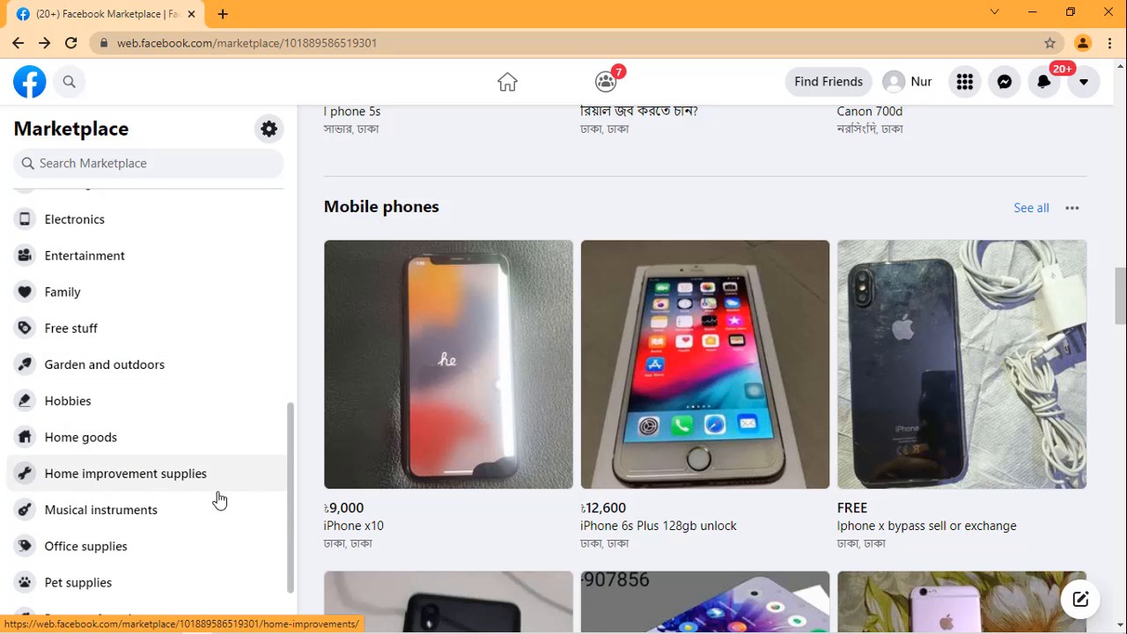
scroll(201, 474, "down", 1)
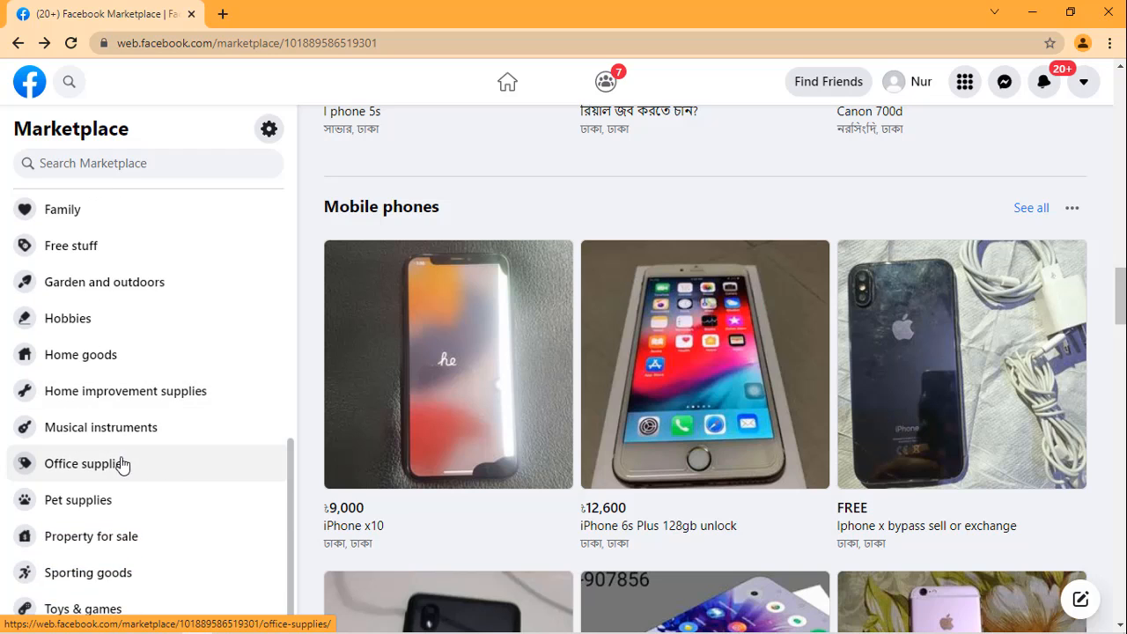
scroll(152, 483, "down", 1)
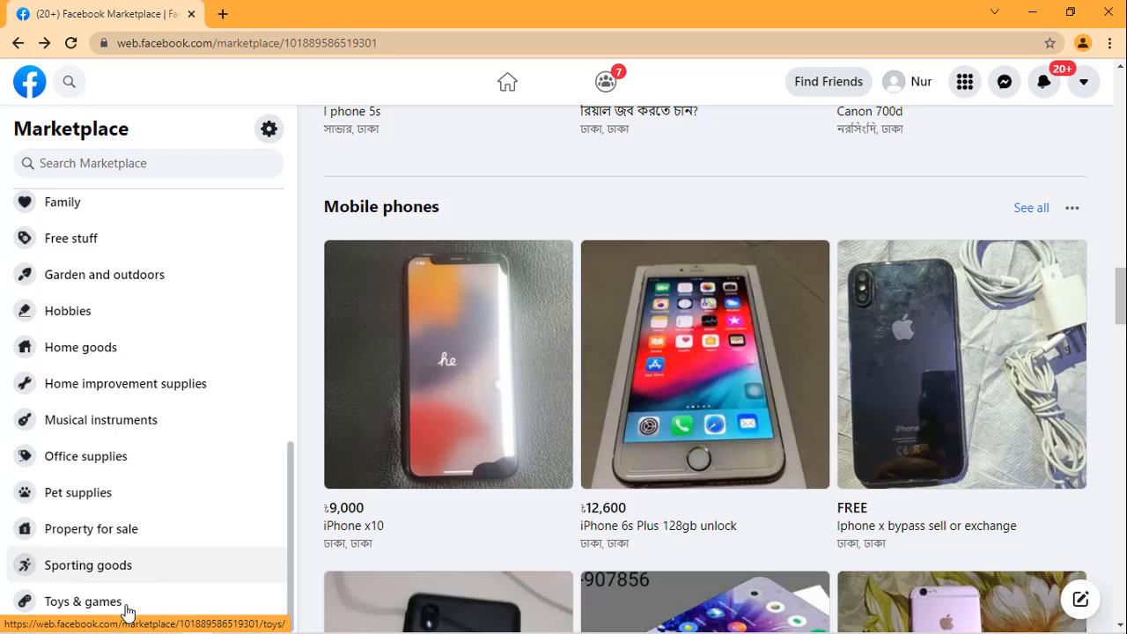
scroll(185, 463, "up", 5)
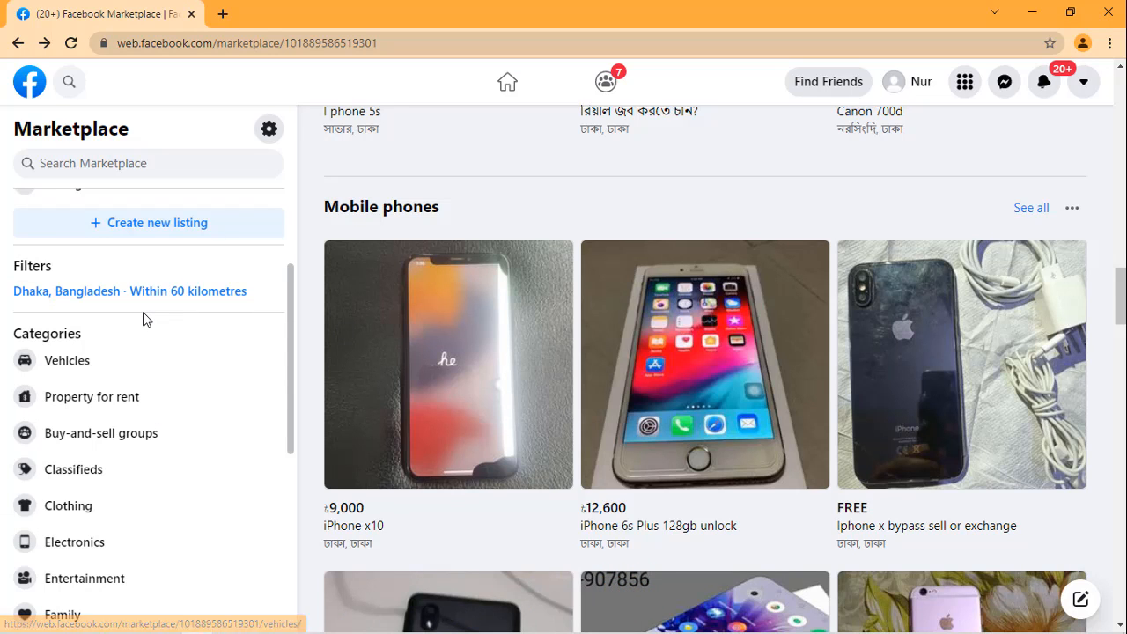
scroll(144, 330, "down", 4)
scroll(143, 335, "down", 1)
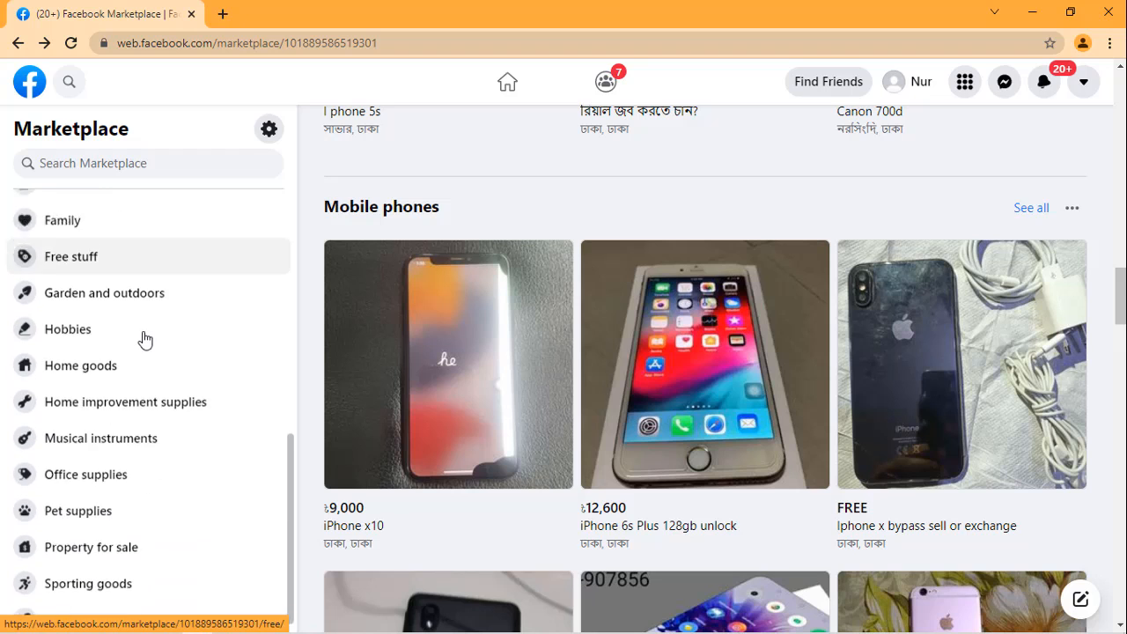
Step: Review the notification and Marketplace settings, including holiday mode, followers and the custom buyer message, and close them
scroll(141, 335, "up", 6)
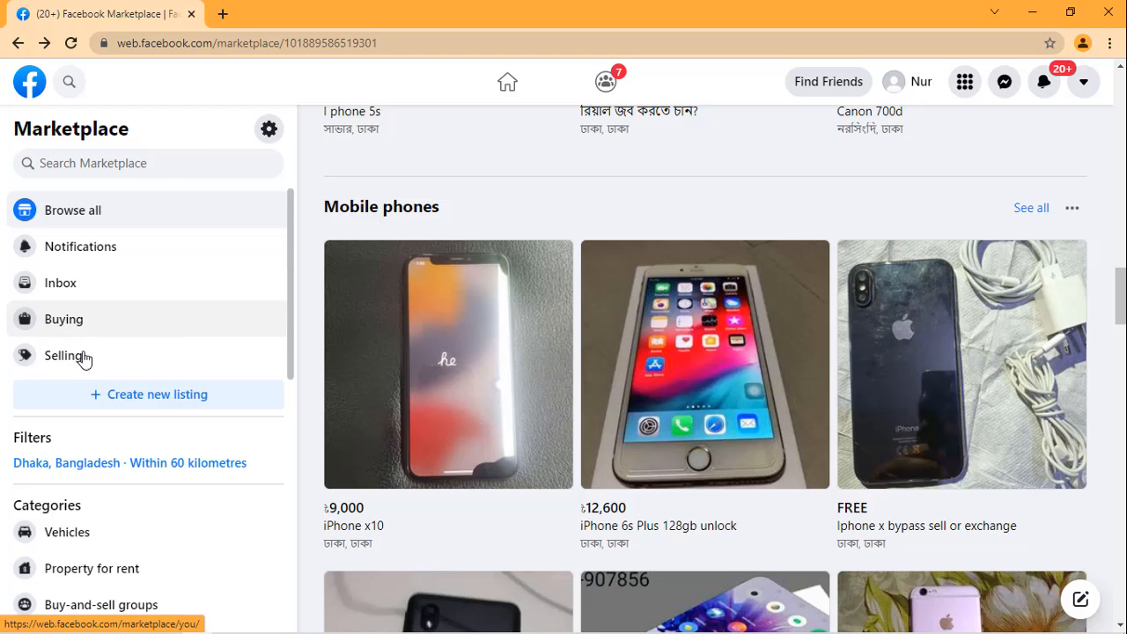
left_click(268, 131)
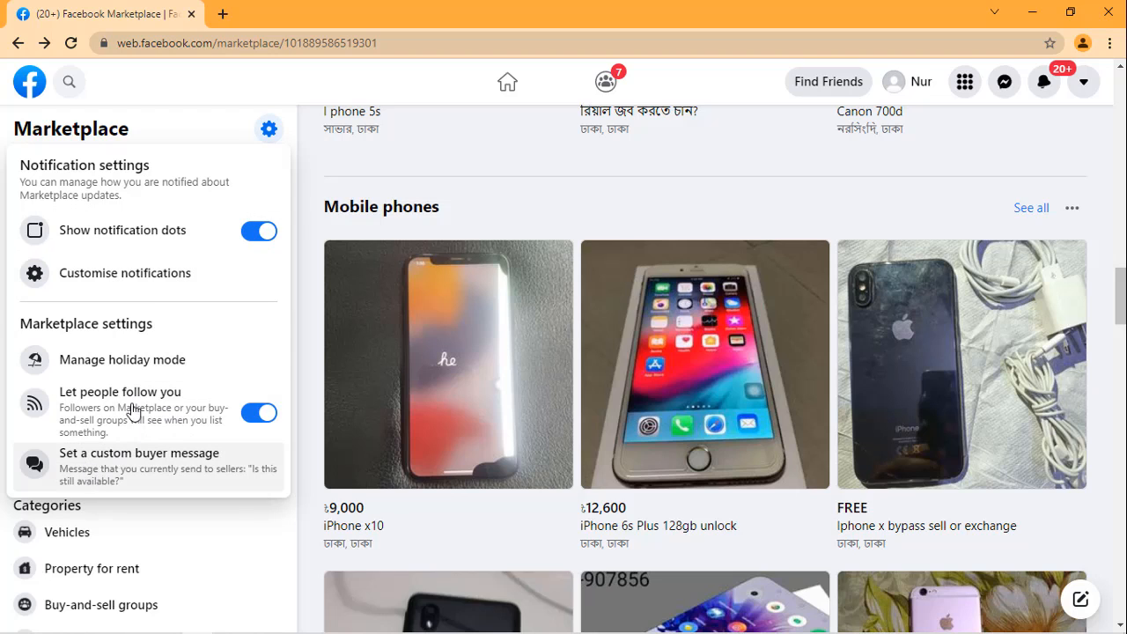
left_click(268, 130)
Step: Return to Today's picks at the start of the Dhaka listings
scroll(167, 130, "down", 3)
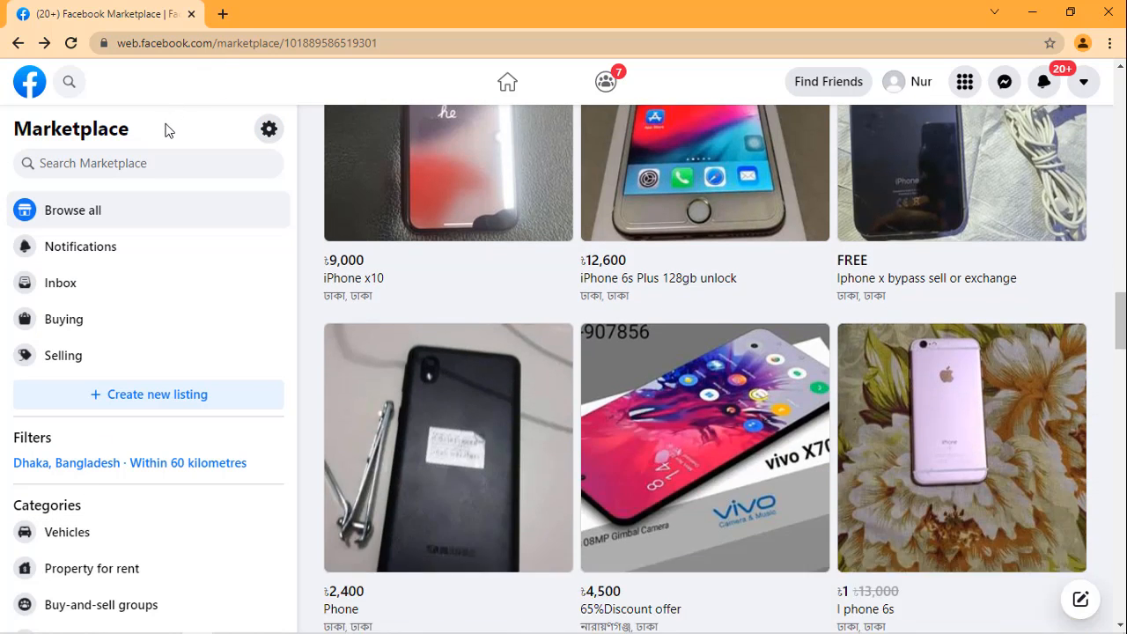
scroll(118, 353, "up", 3)
scroll(118, 361, "down", 6)
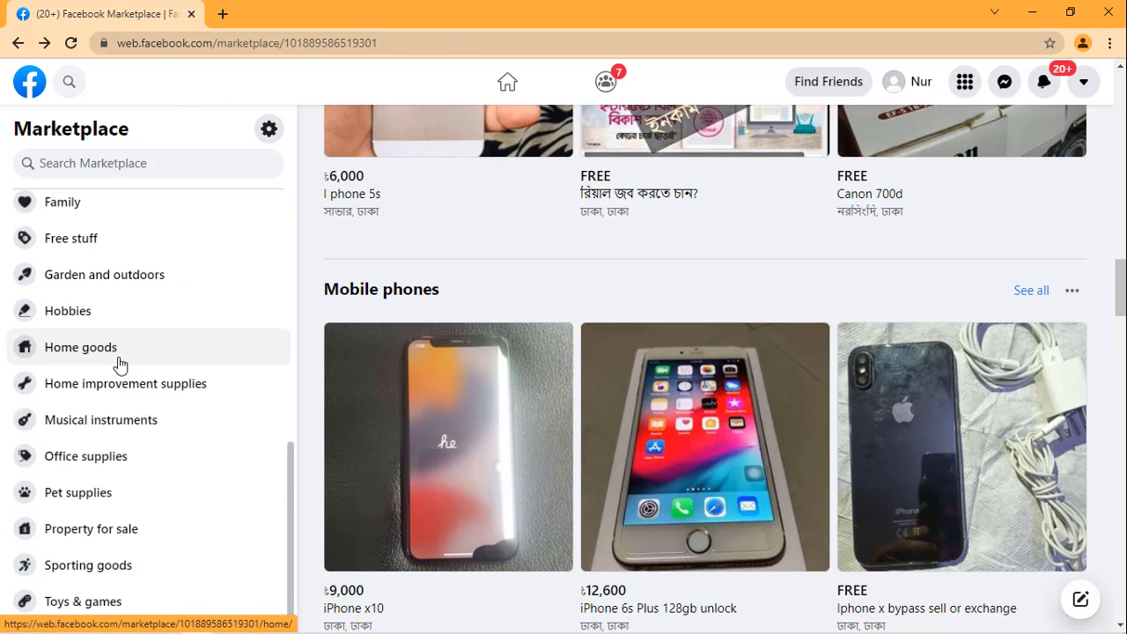
scroll(118, 361, "up", 6)
scroll(1110, 255, "up", 8)
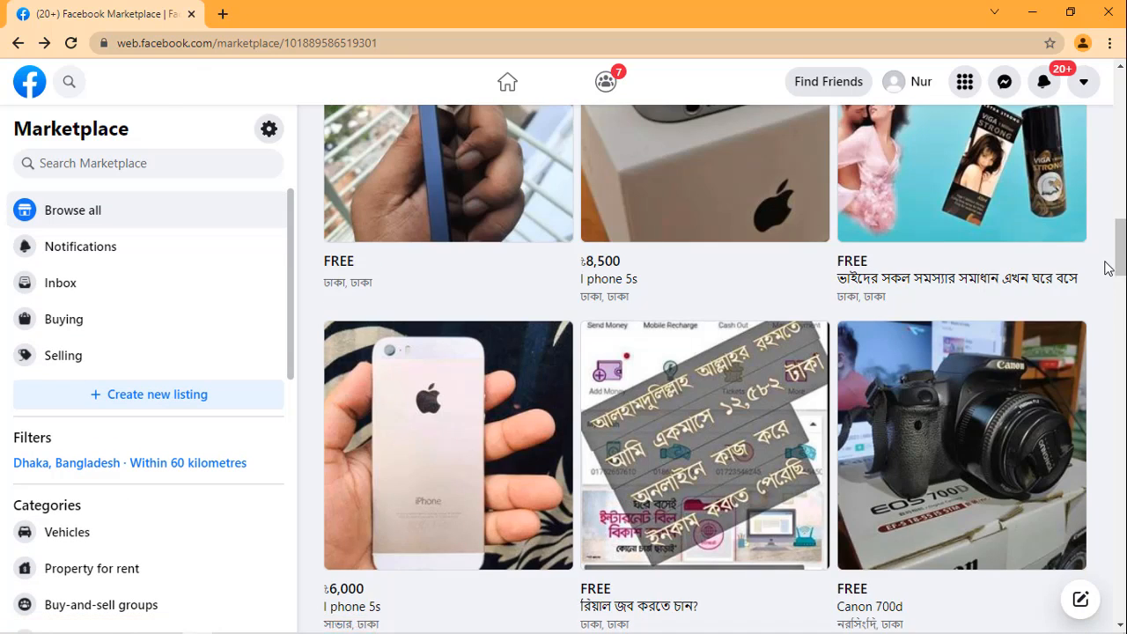
scroll(1108, 247, "up", 5)
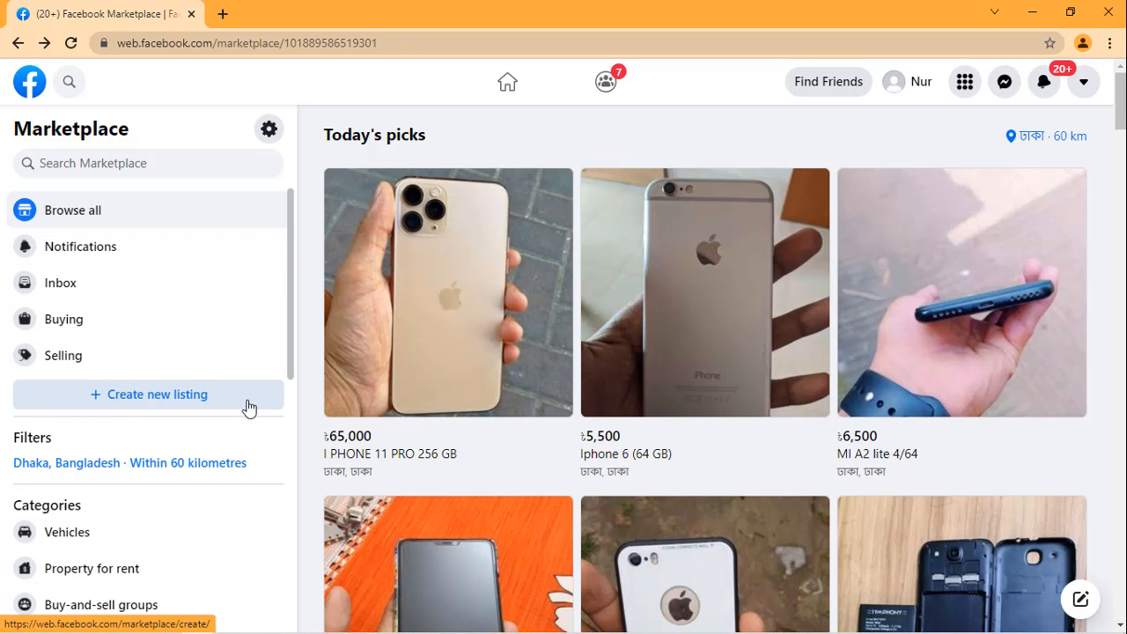
Step: Open the Vehicles category and browse its Dhaka listings, examining the motorcycles, cars and their prices
scroll(202, 317, "down", 2)
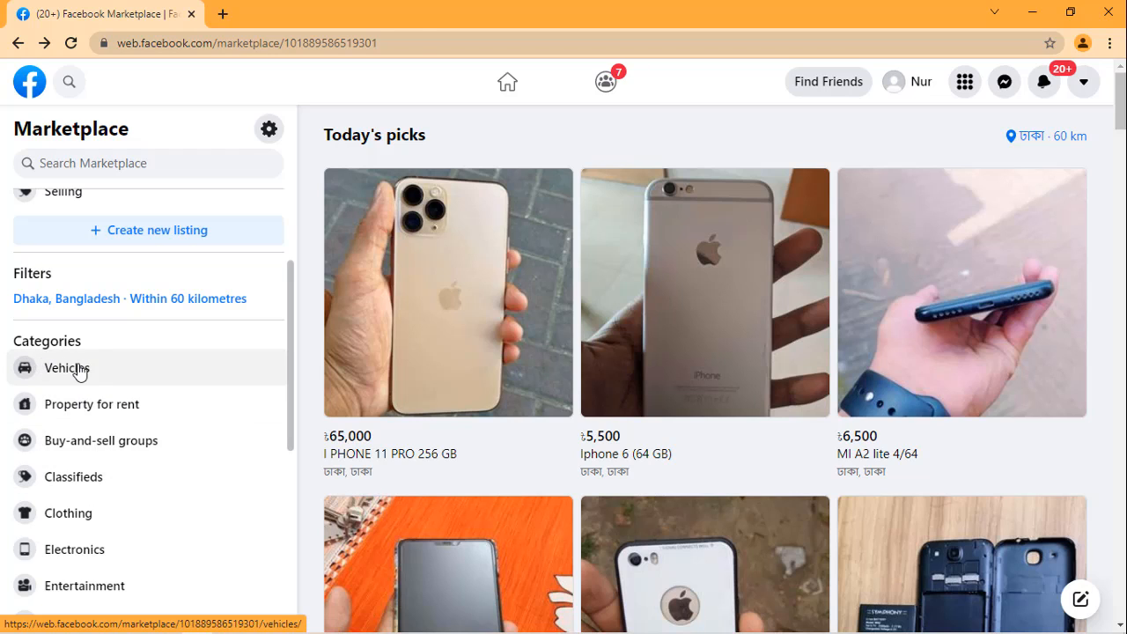
left_click(78, 370)
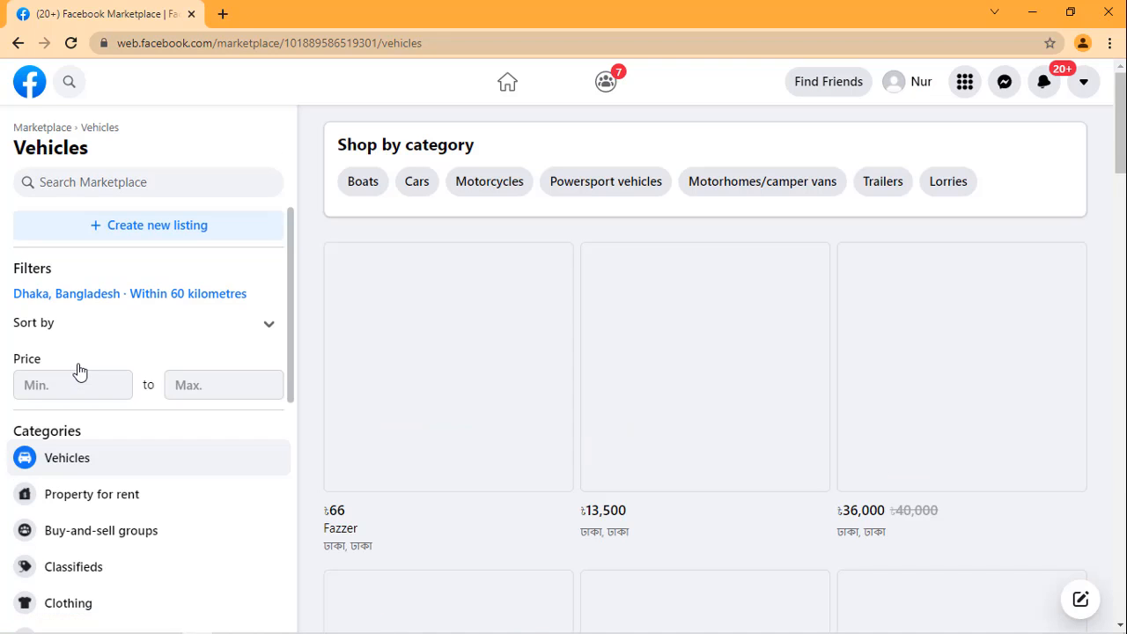
scroll(507, 305, "down", 3)
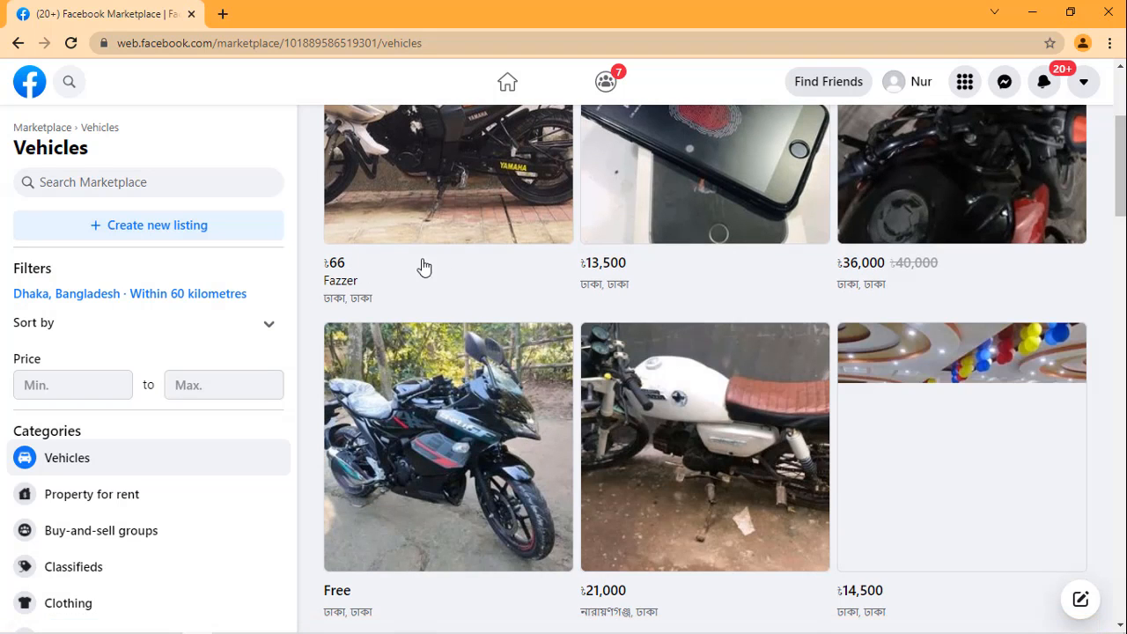
scroll(643, 284, "up", 1)
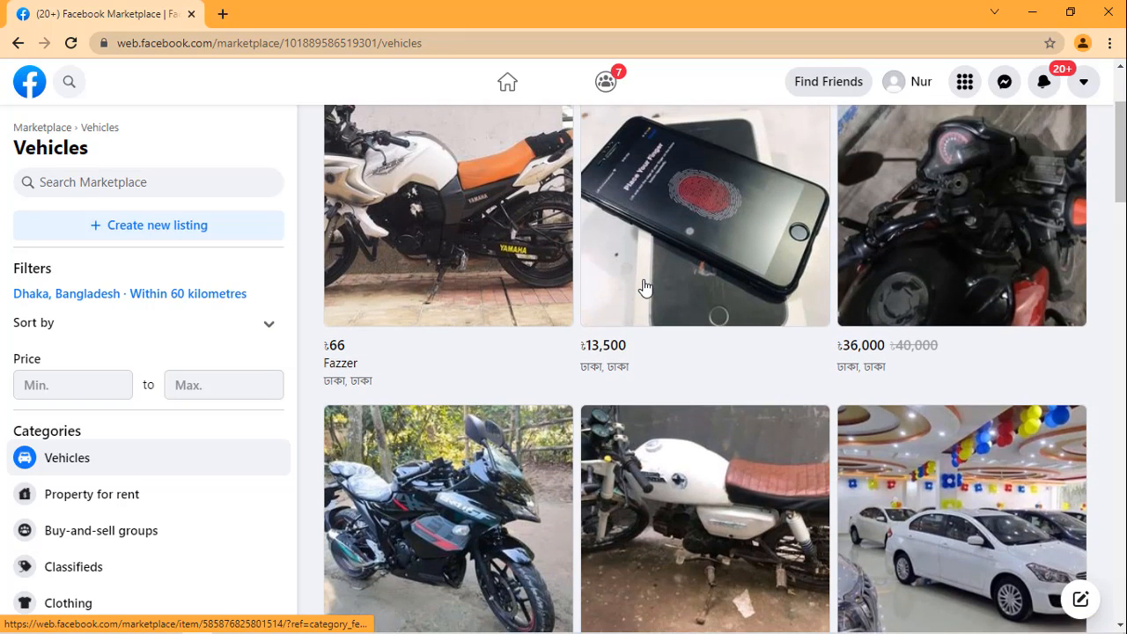
scroll(913, 330, "down", 1)
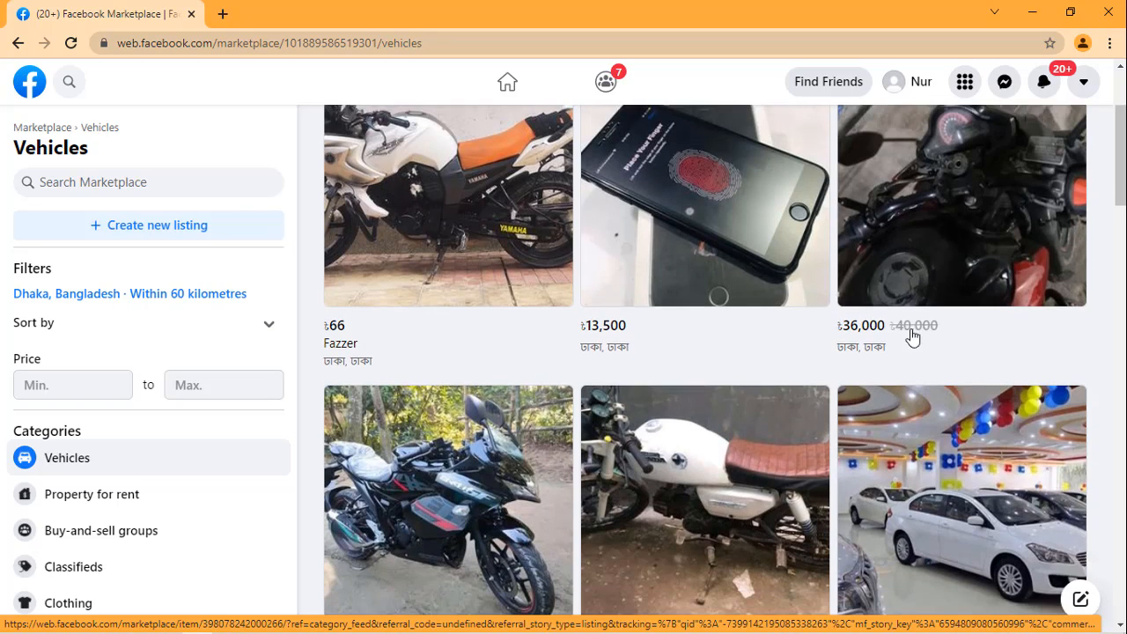
scroll(649, 430, "down", 2)
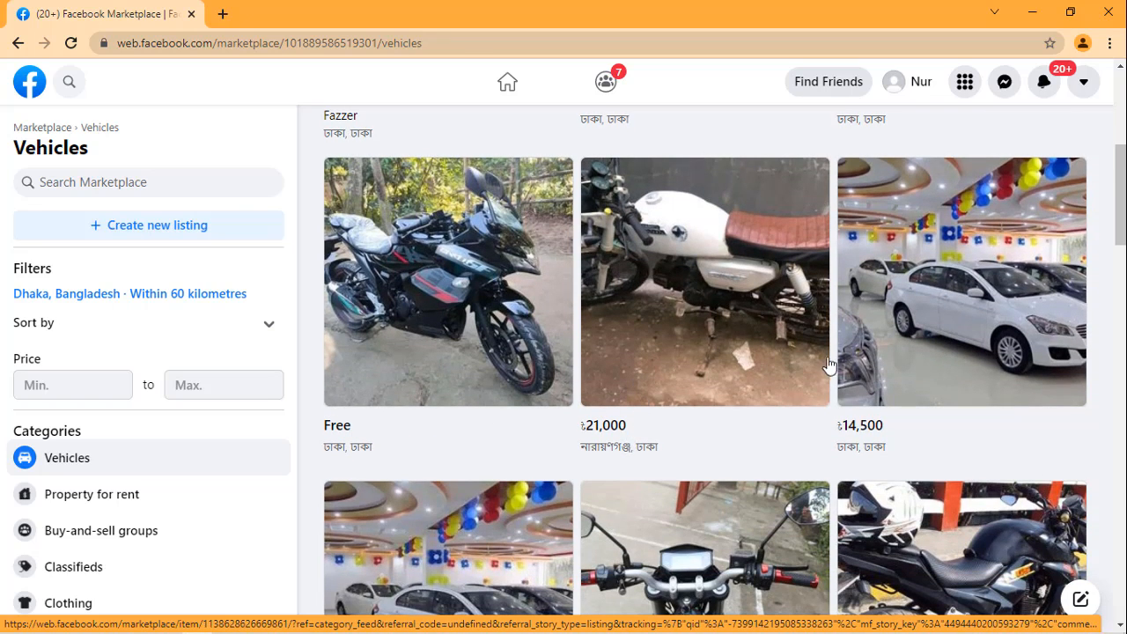
scroll(828, 370, "down", 1)
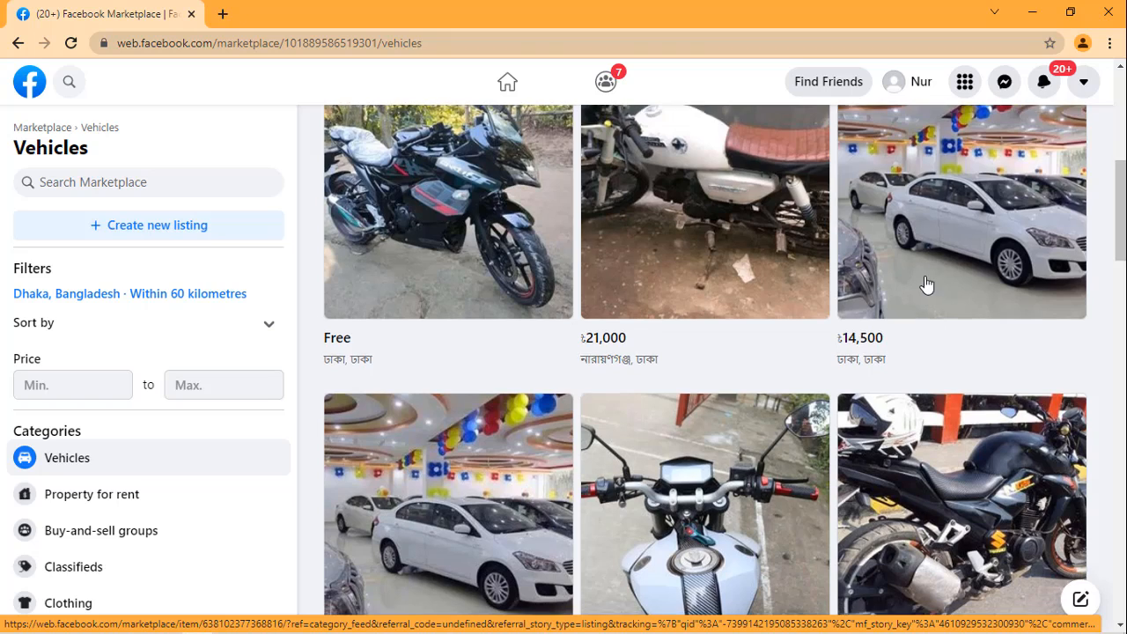
scroll(552, 414, "down", 3)
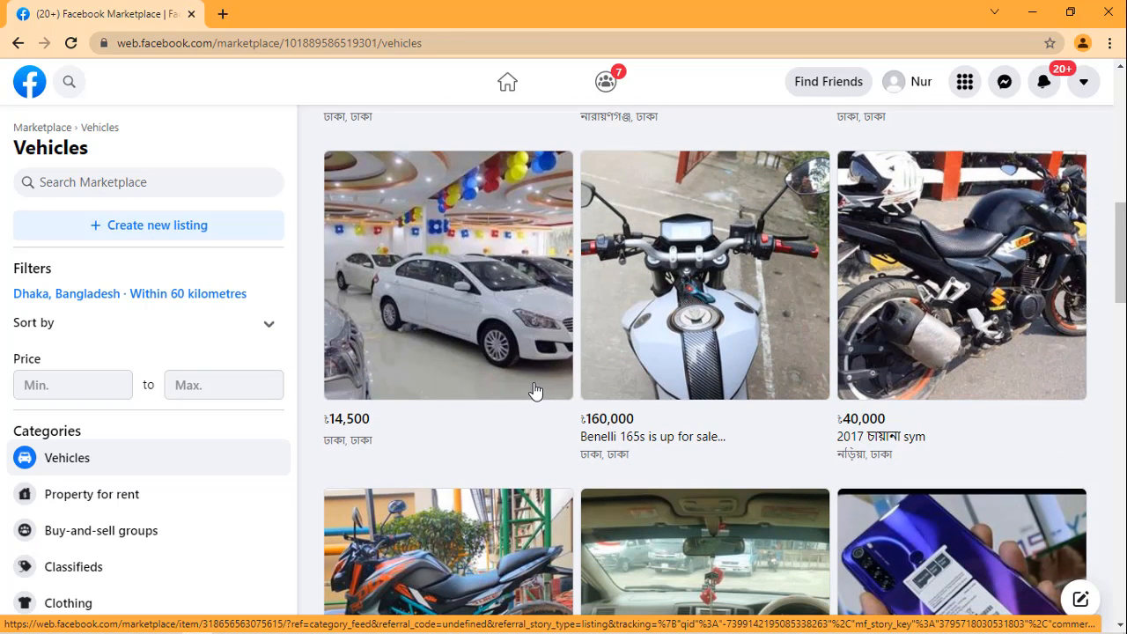
scroll(534, 390, "down", 4)
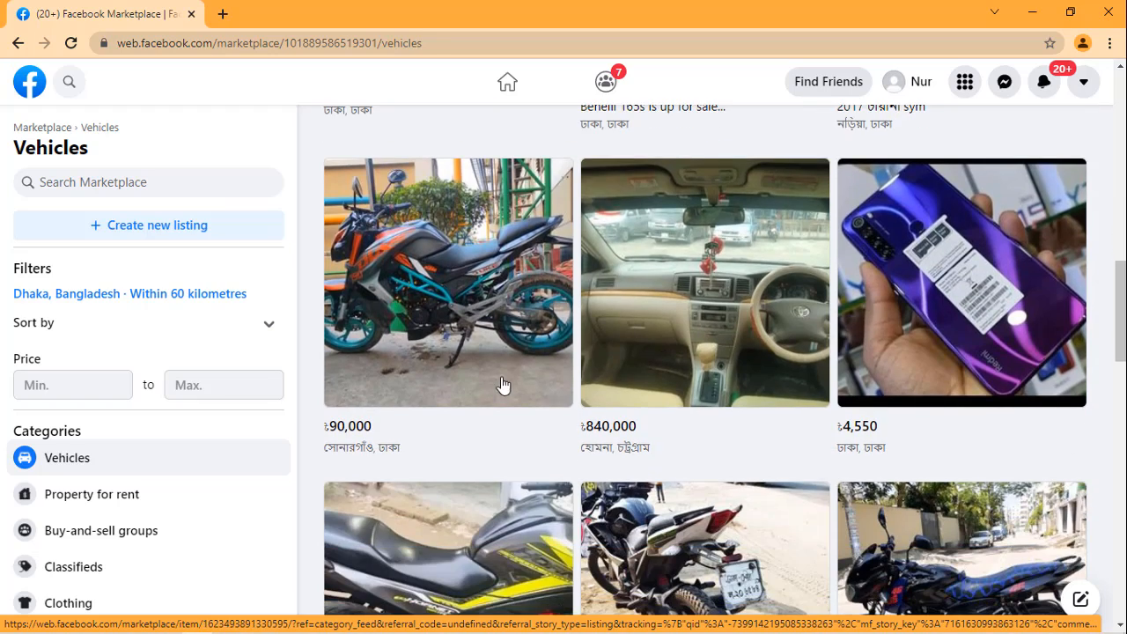
scroll(502, 385, "down", 3)
scroll(621, 365, "down", 5)
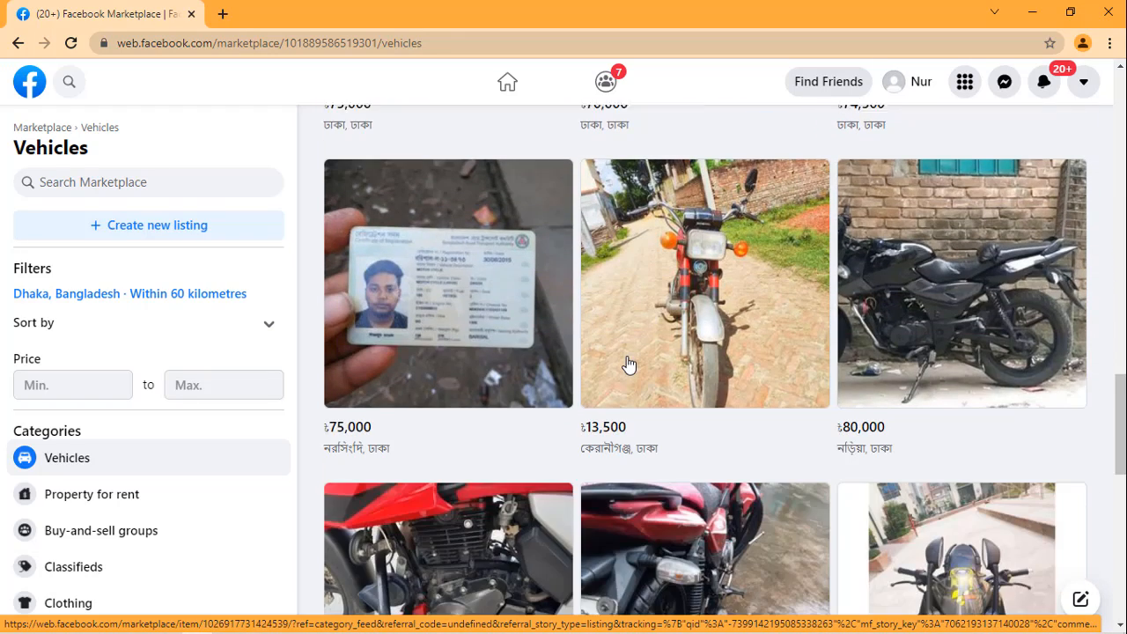
scroll(448, 372, "down", 3)
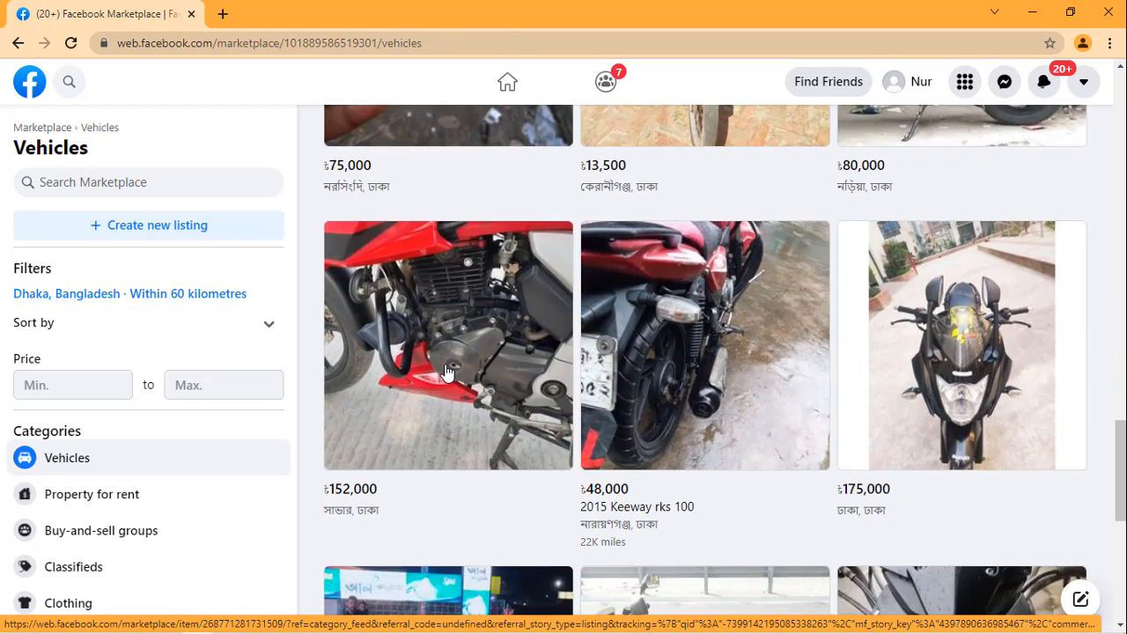
scroll(644, 334, "down", 3)
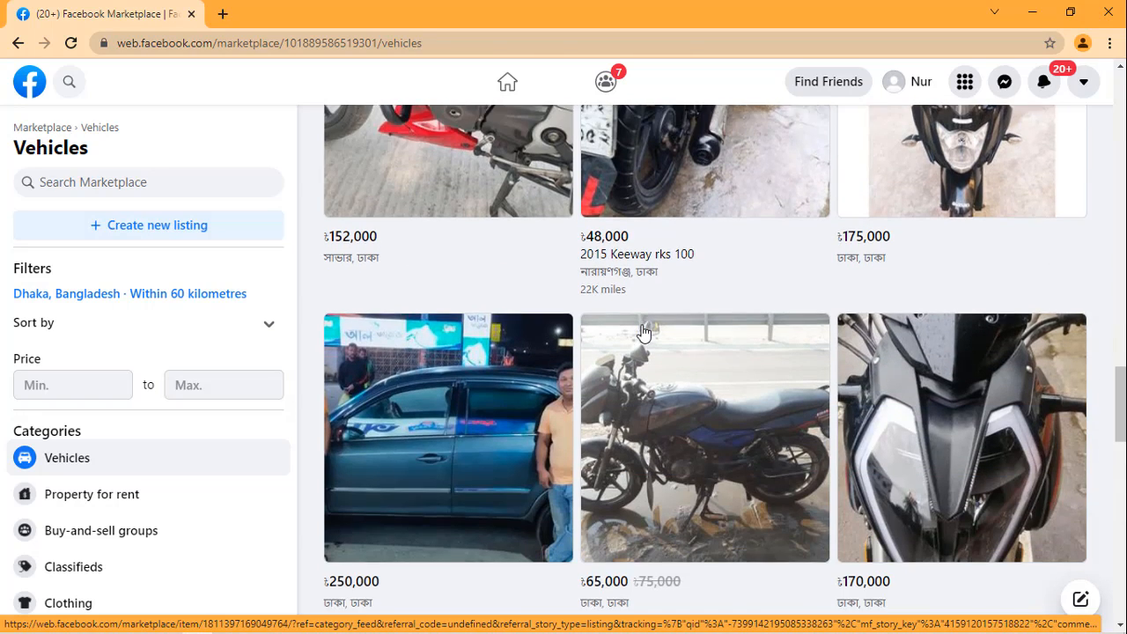
scroll(644, 335, "down", 3)
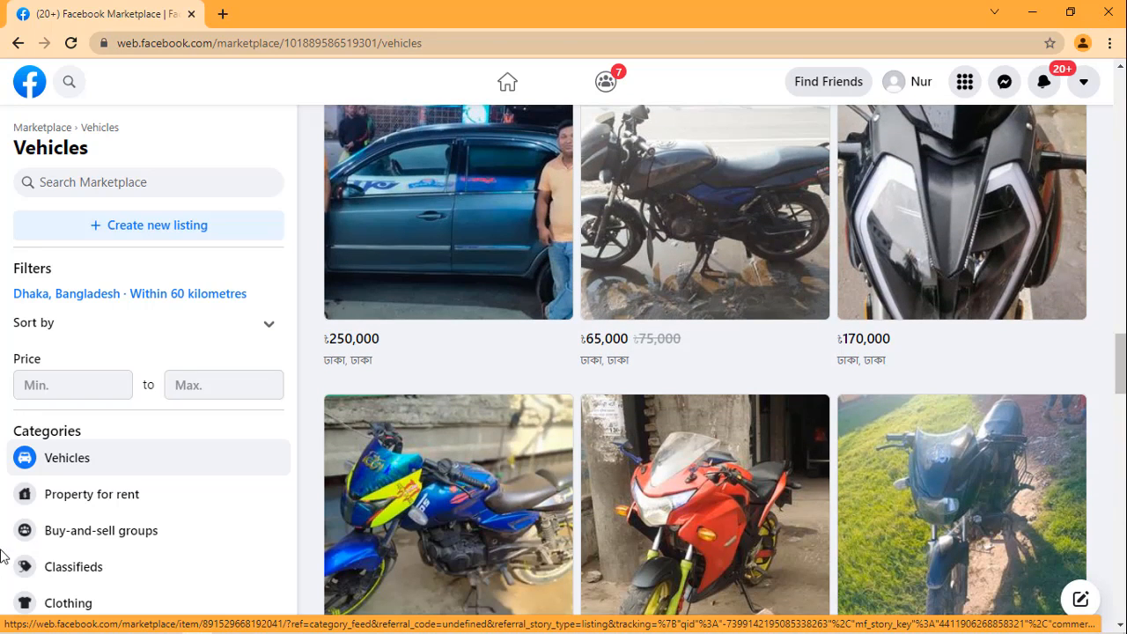
Step: Open the Property for rent category and look over its first listings
left_click(97, 499)
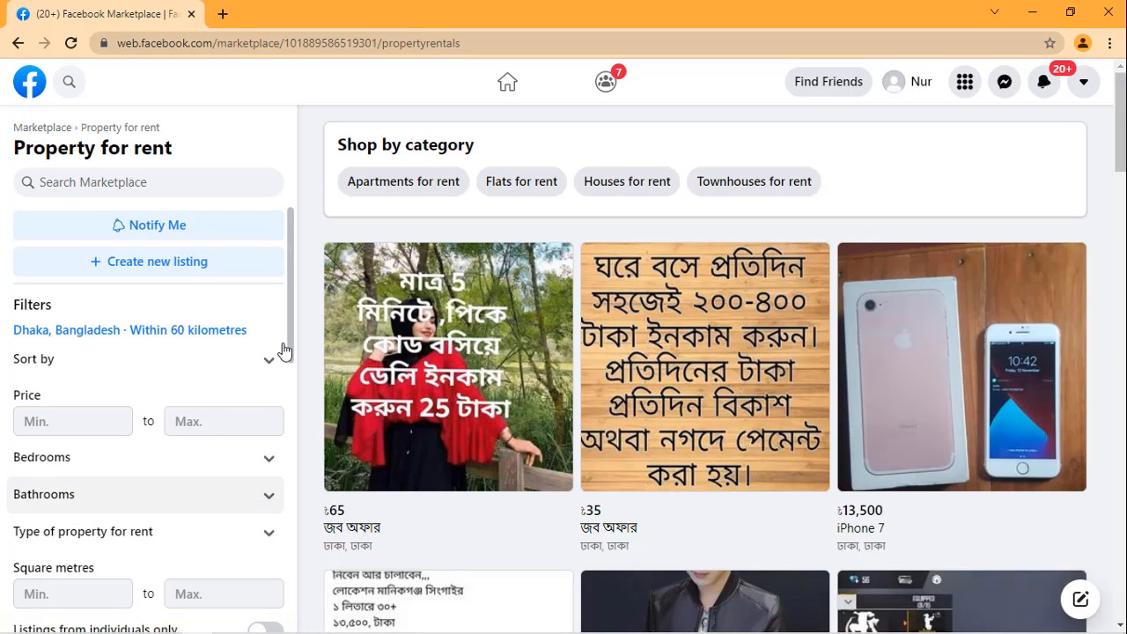
scroll(801, 352, "down", 2)
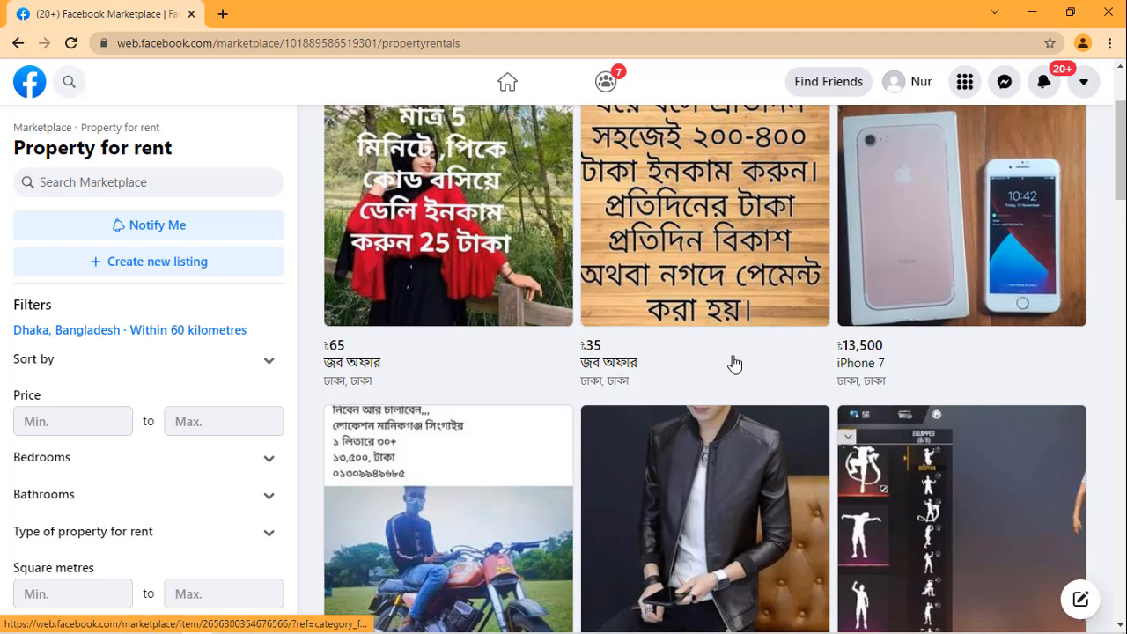
scroll(732, 355, "up", 2)
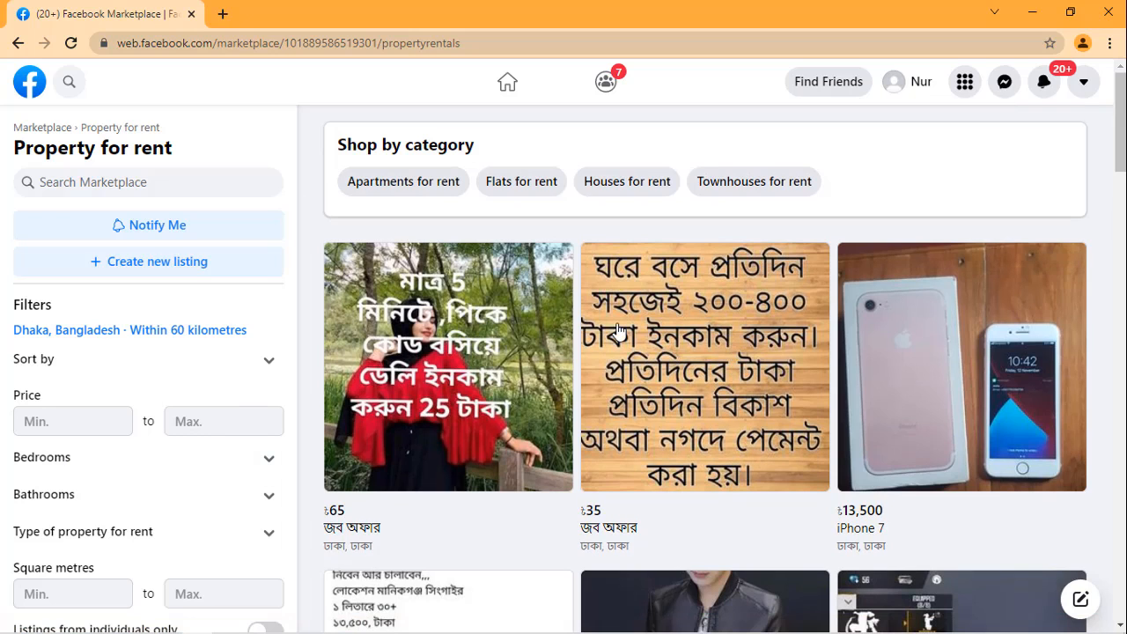
Step: Browse the Property for rent listings around Dhaka, examining the rooms, flats and houses and their prices
scroll(619, 331, "down", 4)
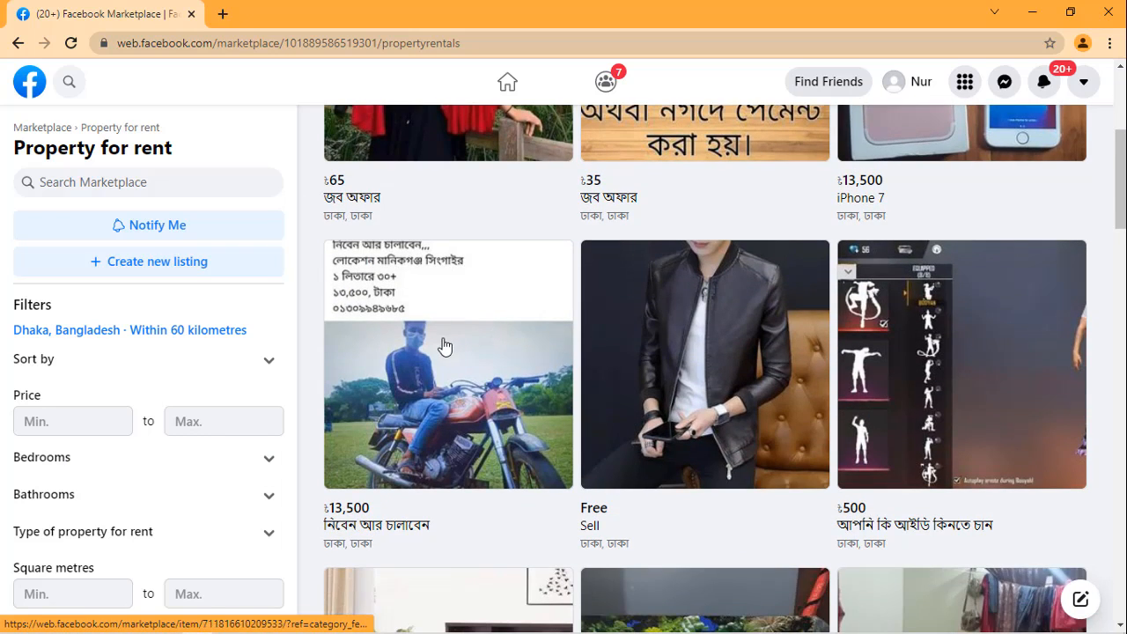
scroll(445, 346, "down", 2)
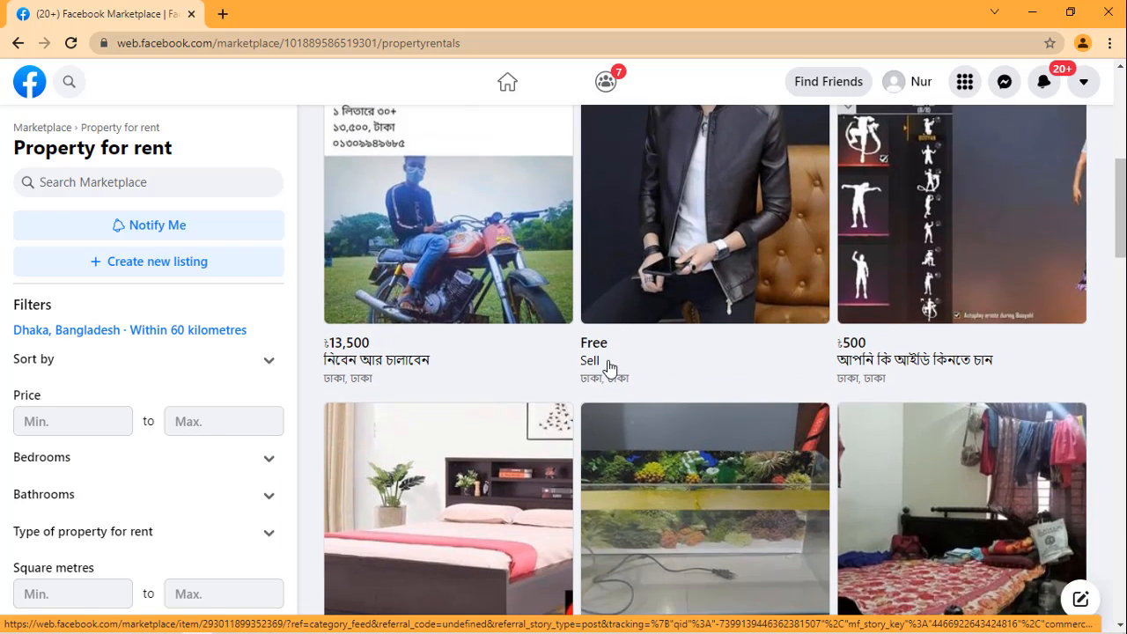
scroll(674, 342, "down", 5)
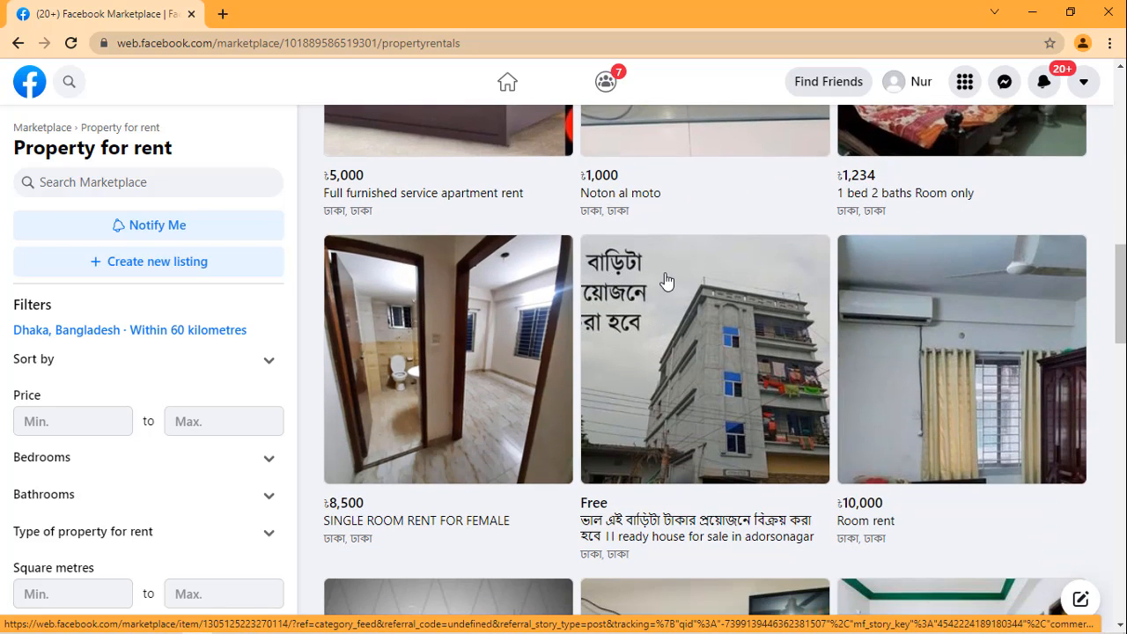
scroll(657, 409, "down", 2)
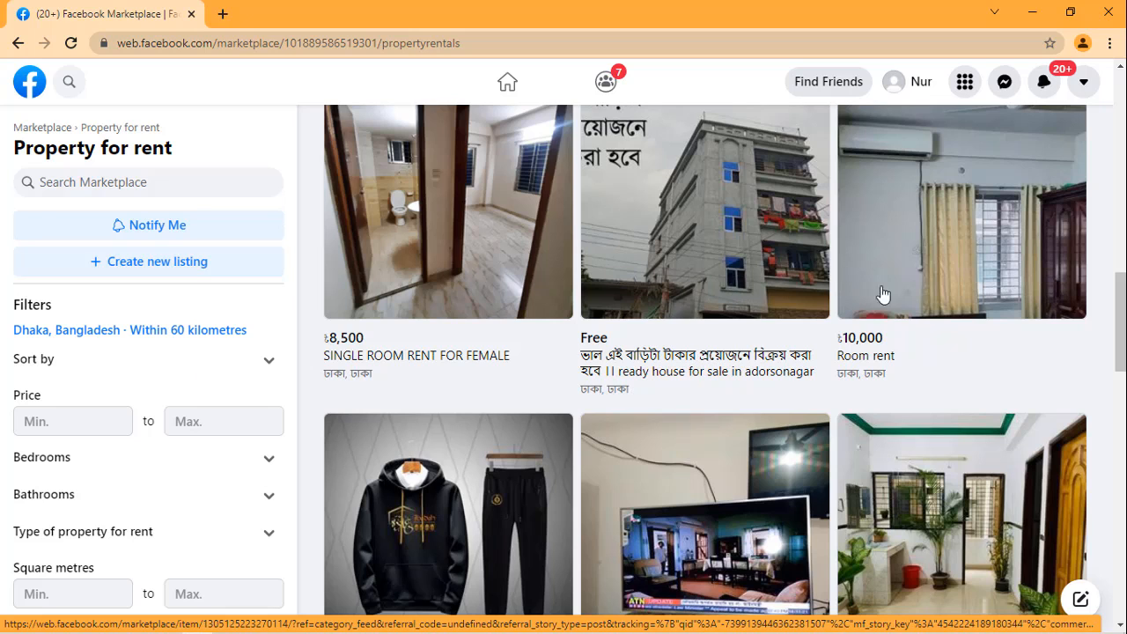
scroll(757, 353, "down", 2)
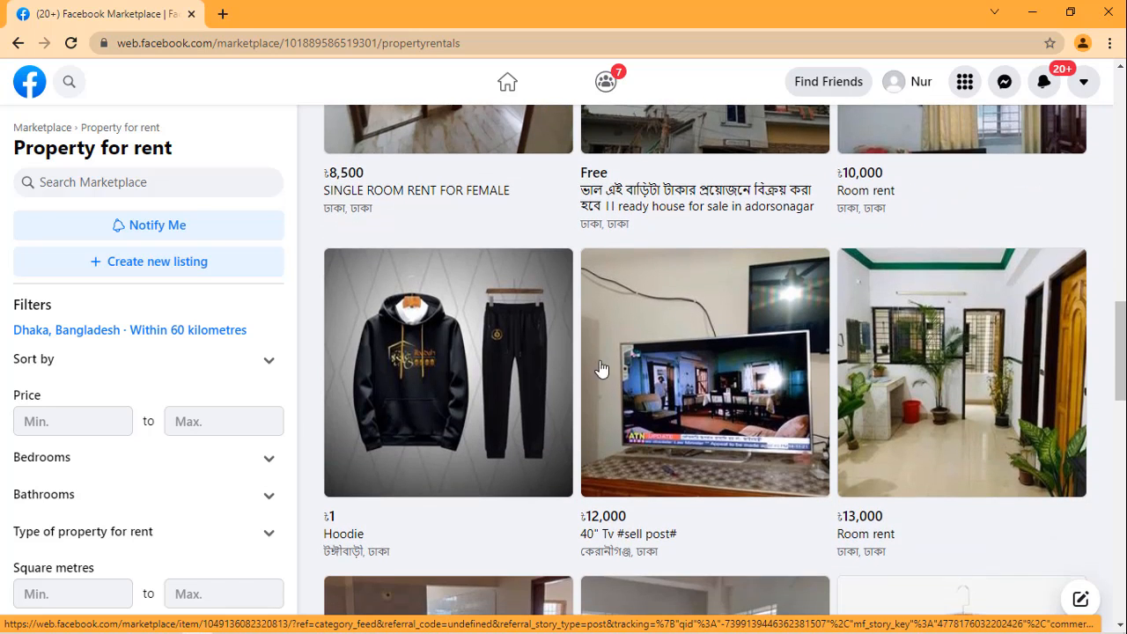
scroll(634, 344, "down", 2)
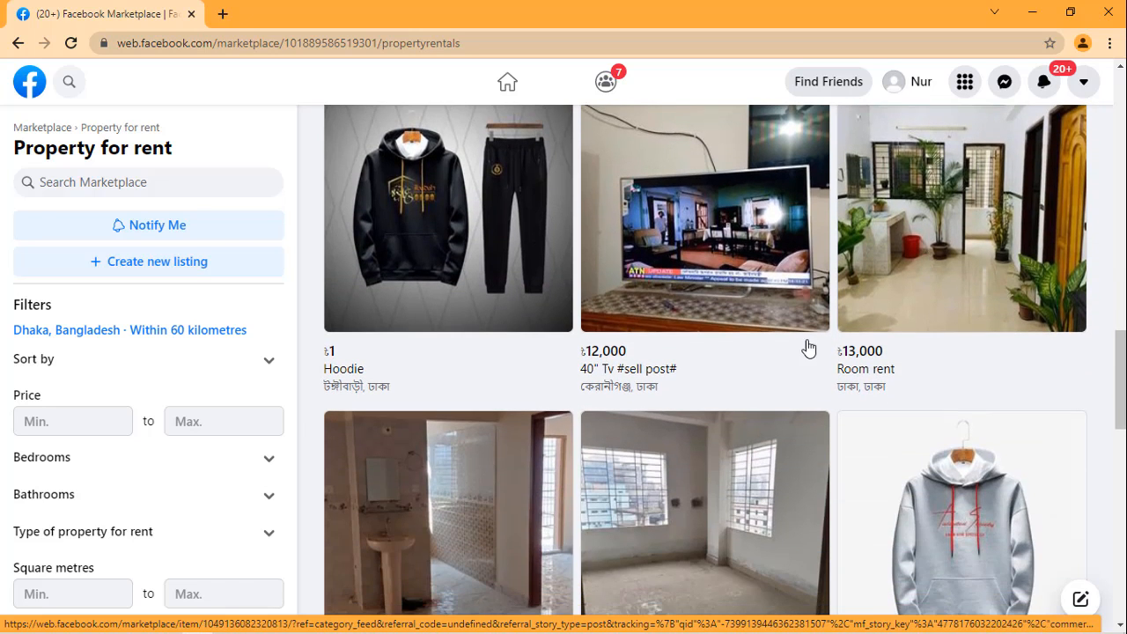
scroll(805, 352, "down", 3)
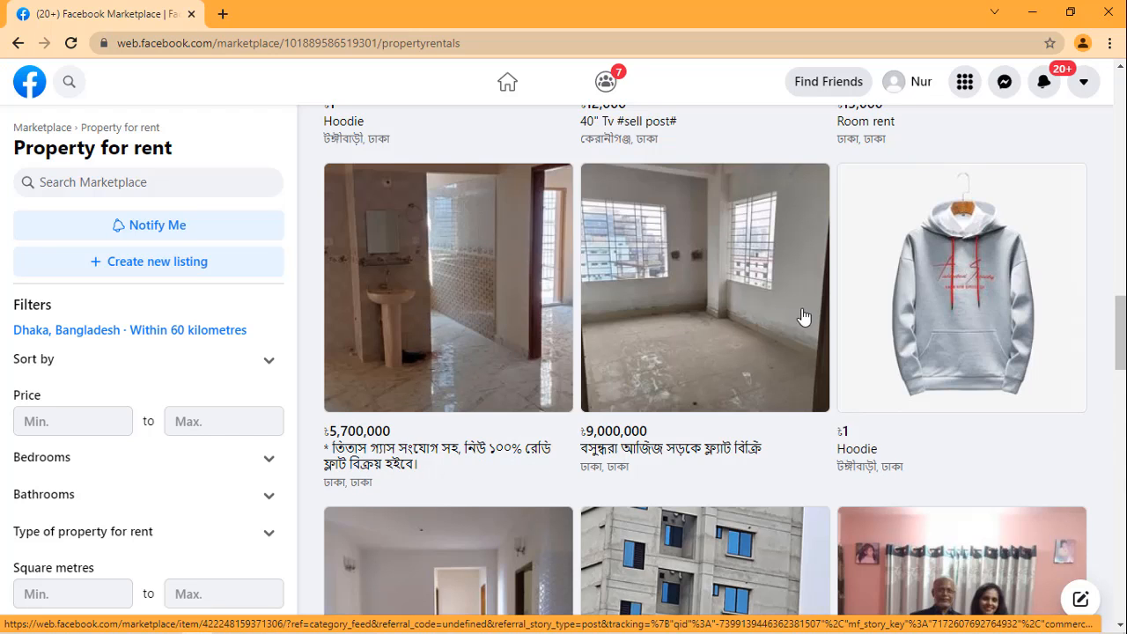
scroll(675, 342, "down", 3)
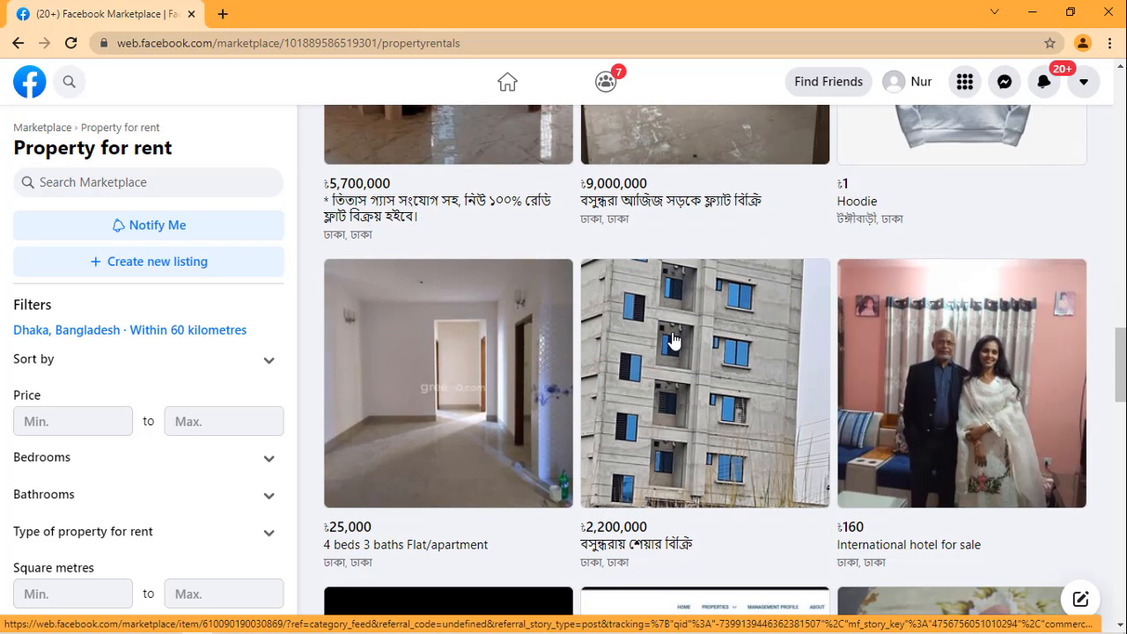
scroll(673, 339, "down", 2)
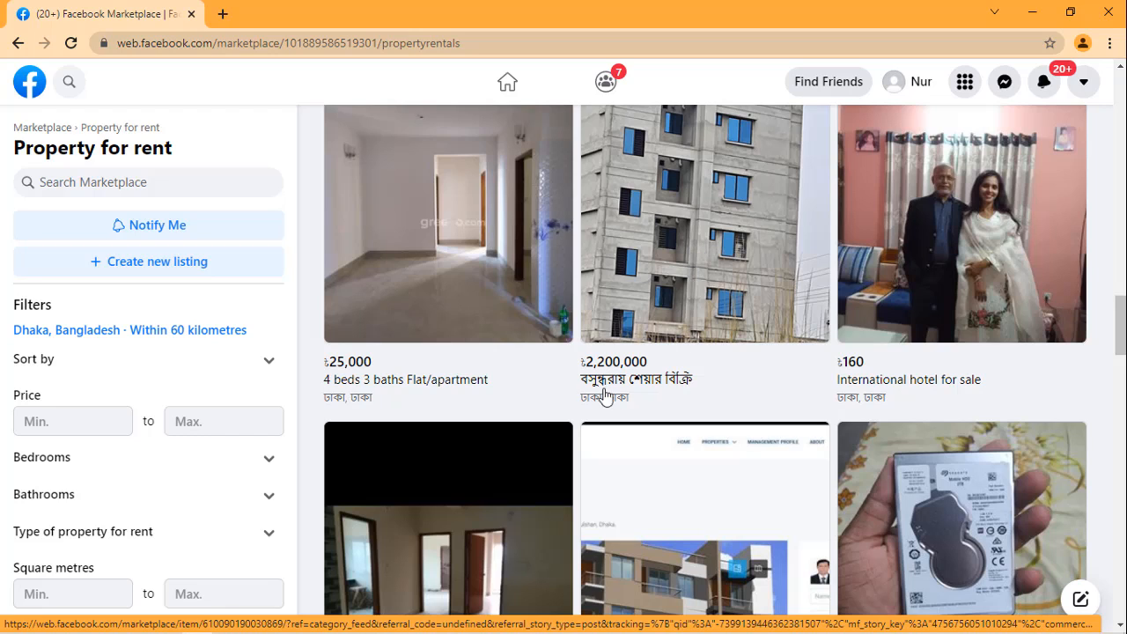
scroll(774, 266, "down", 1)
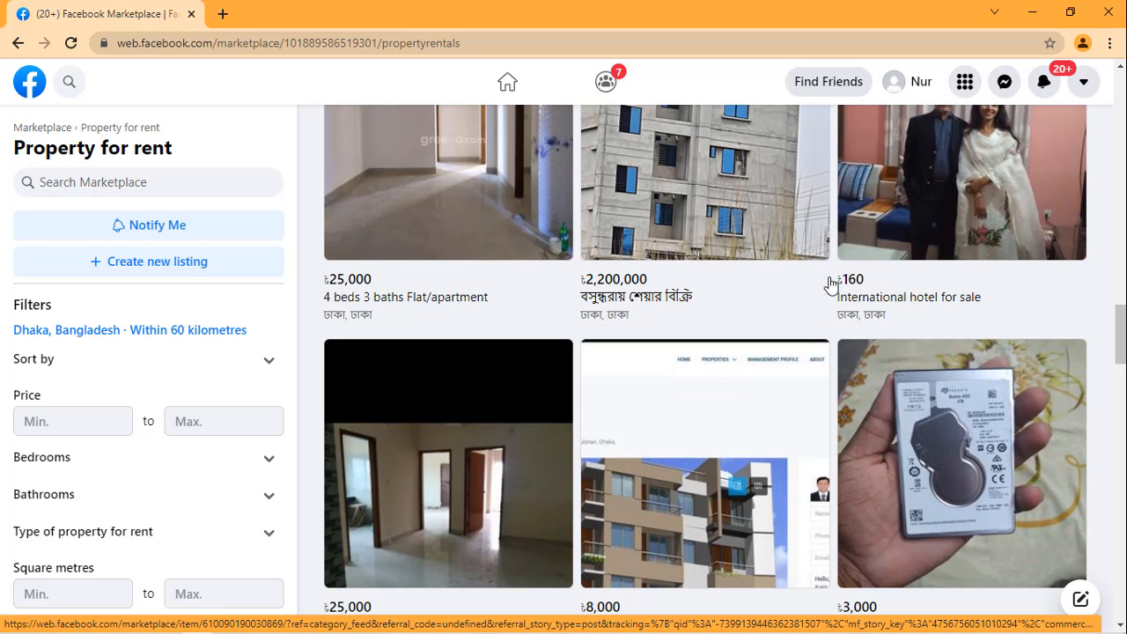
scroll(732, 330, "down", 3)
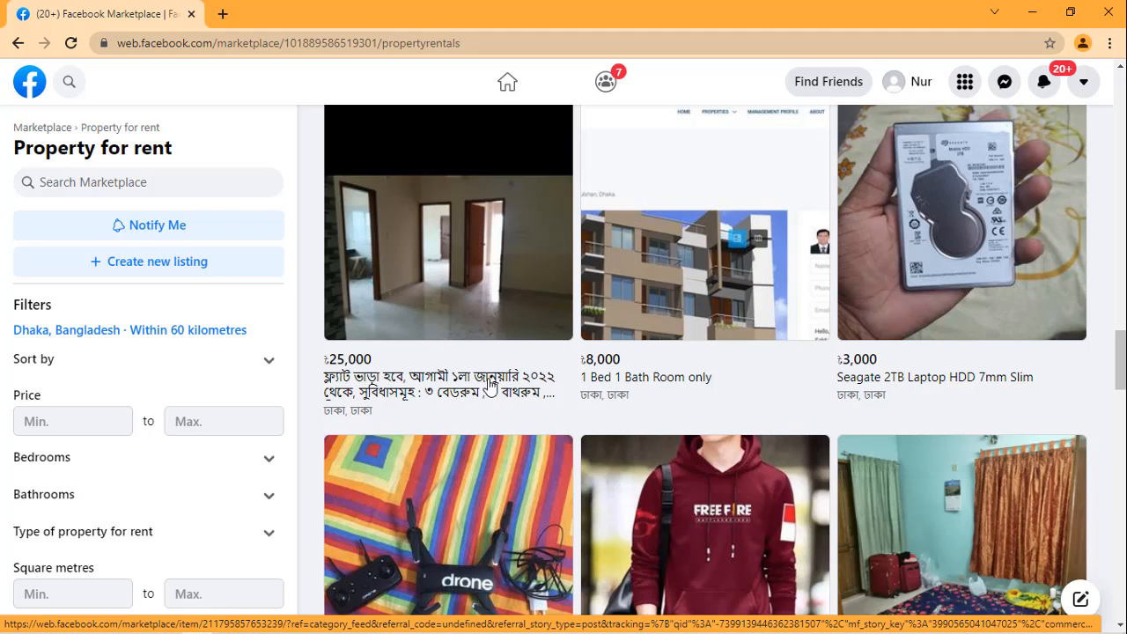
scroll(467, 362, "down", 3)
scroll(489, 354, "up", 3)
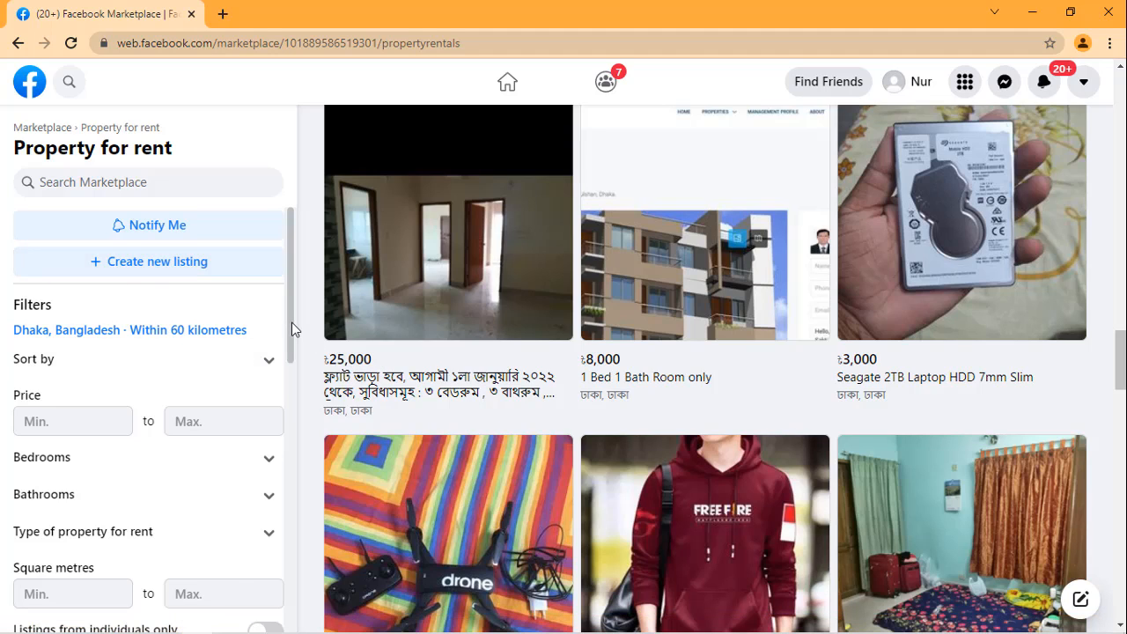
Step: Open the Buy-and-sell groups category and browse its listings, examining the items, apartments, prices and locations
scroll(291, 323, "down", 1)
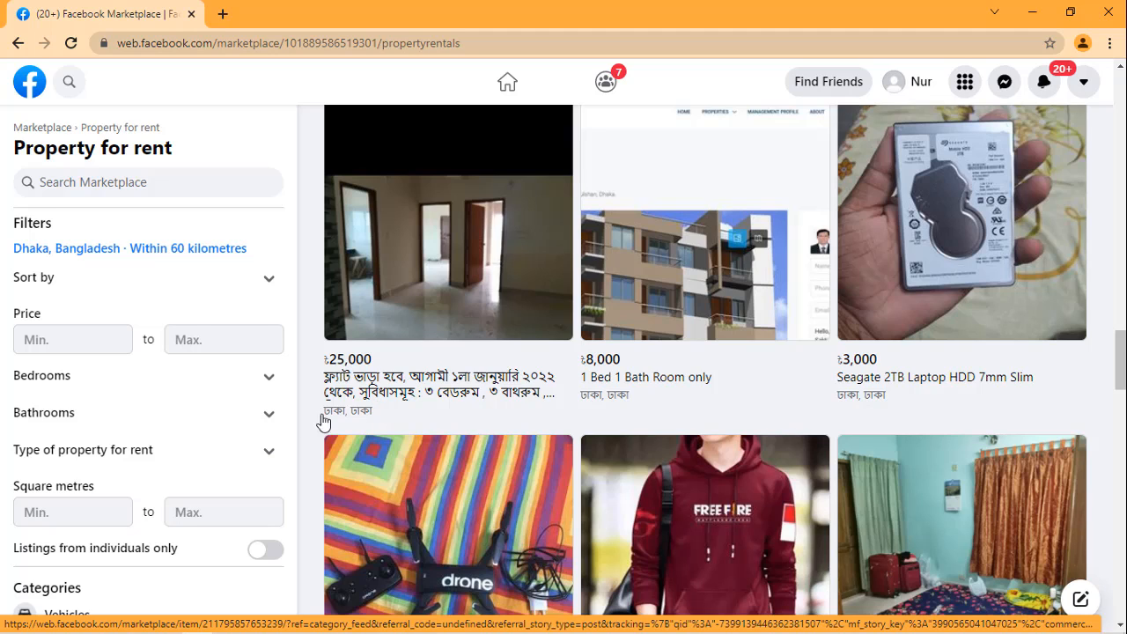
scroll(154, 352, "down", 3)
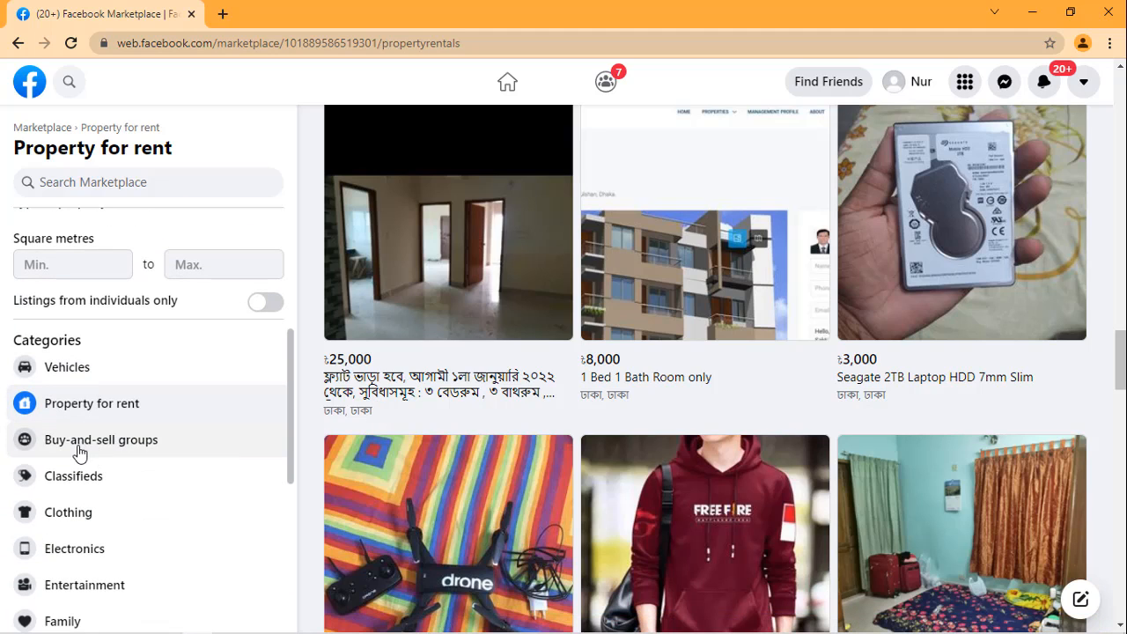
left_click(159, 447)
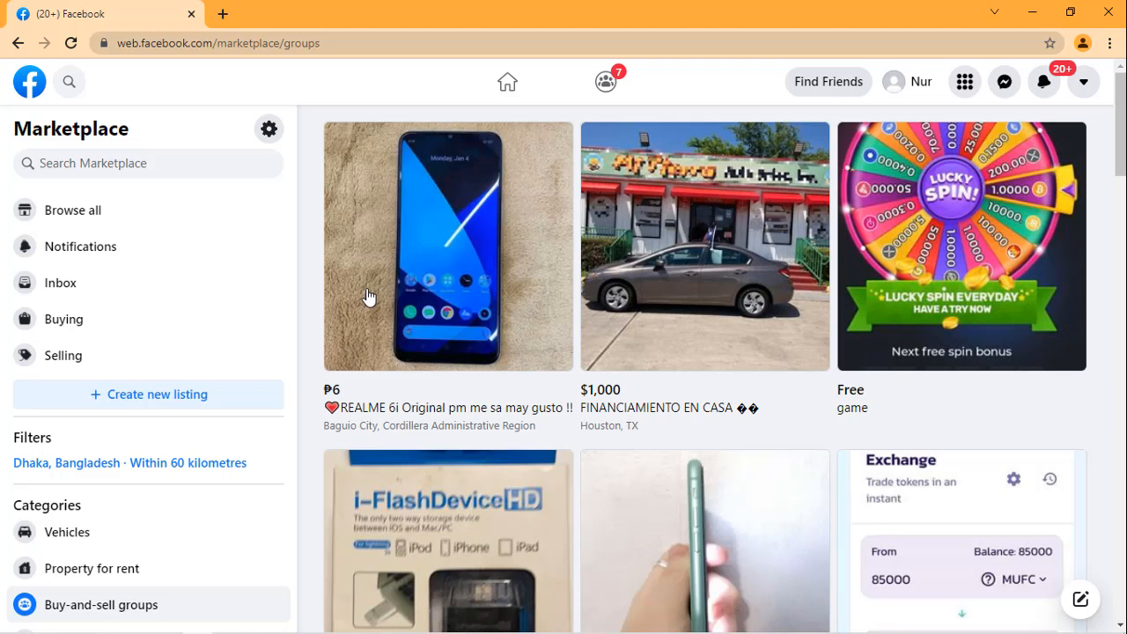
scroll(608, 291, "down", 3)
scroll(596, 284, "down", 3)
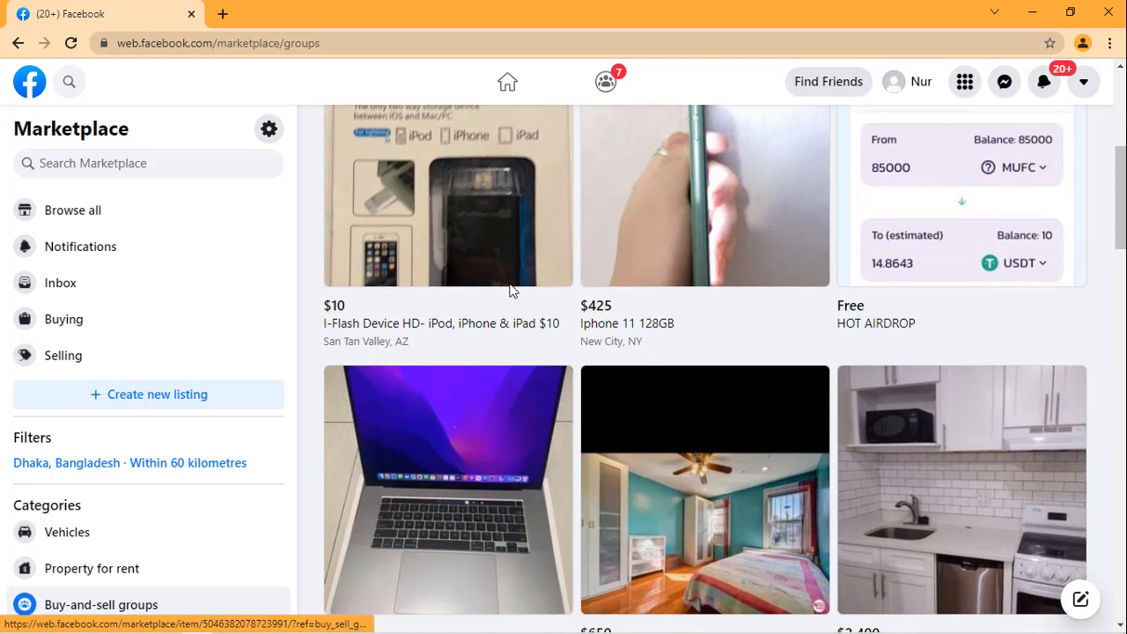
scroll(486, 307, "down", 2)
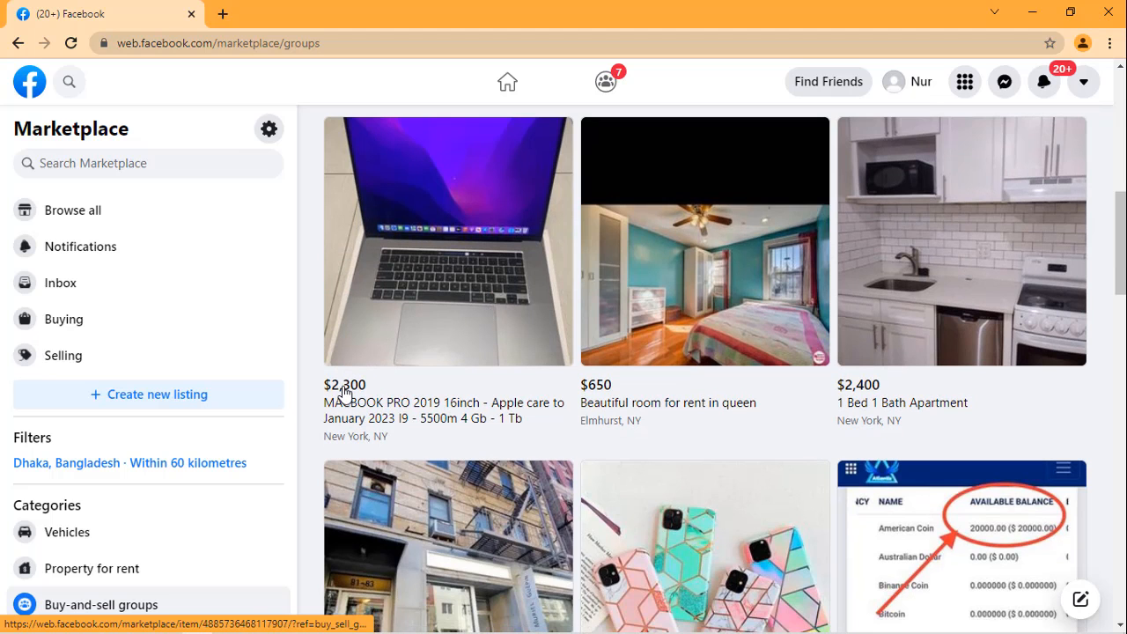
scroll(742, 312, "down", 3)
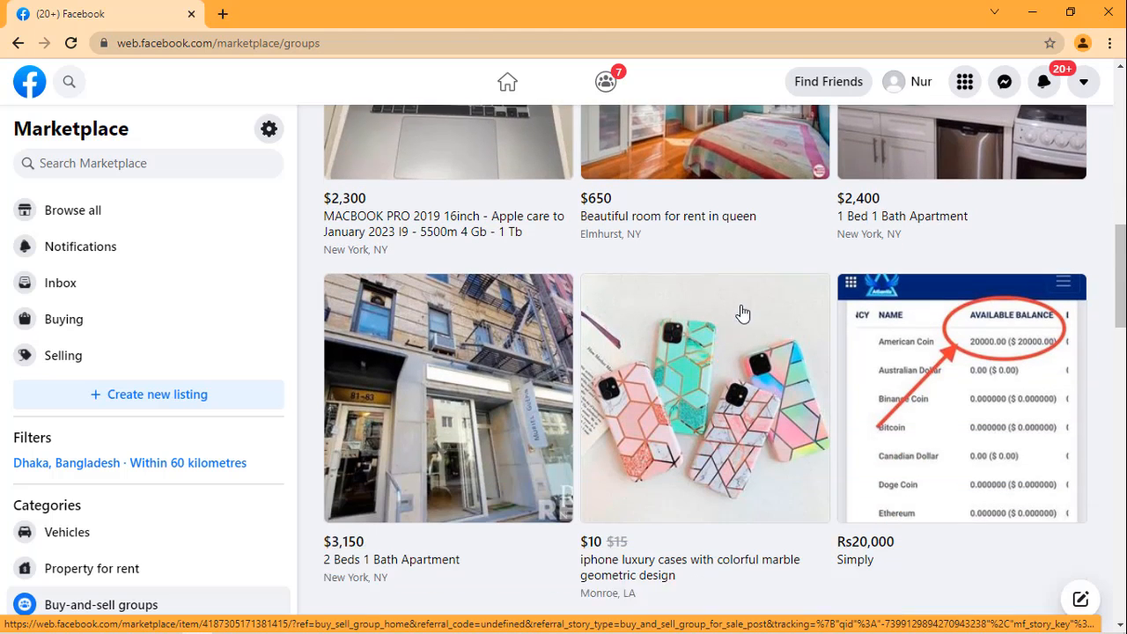
scroll(780, 320, "down", 1)
scroll(781, 321, "down", 9)
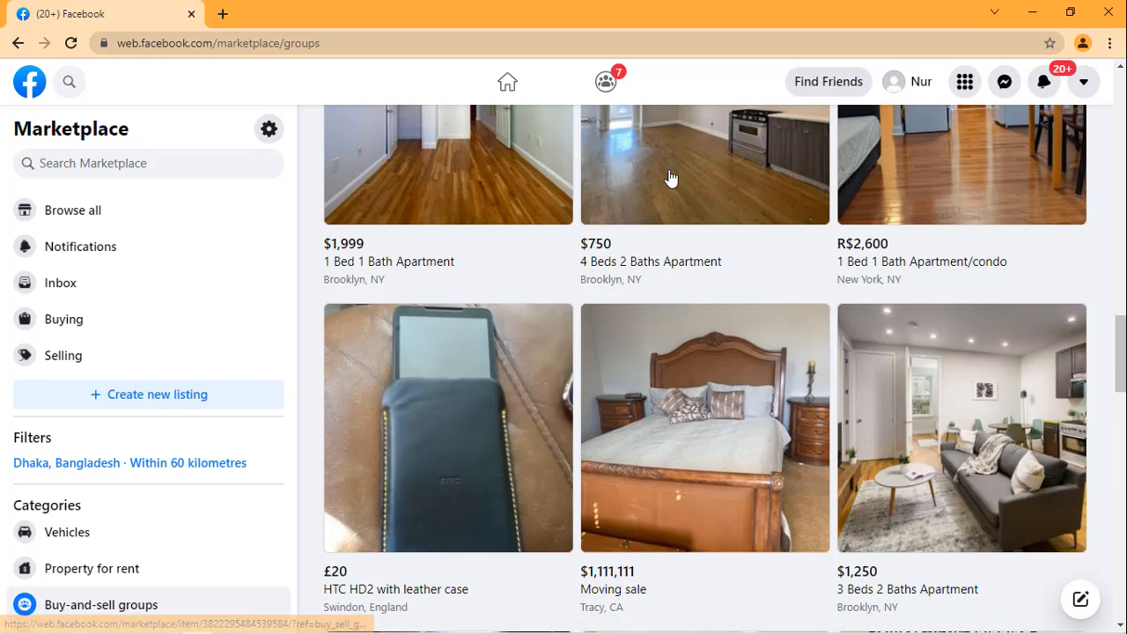
scroll(662, 180, "down", 1)
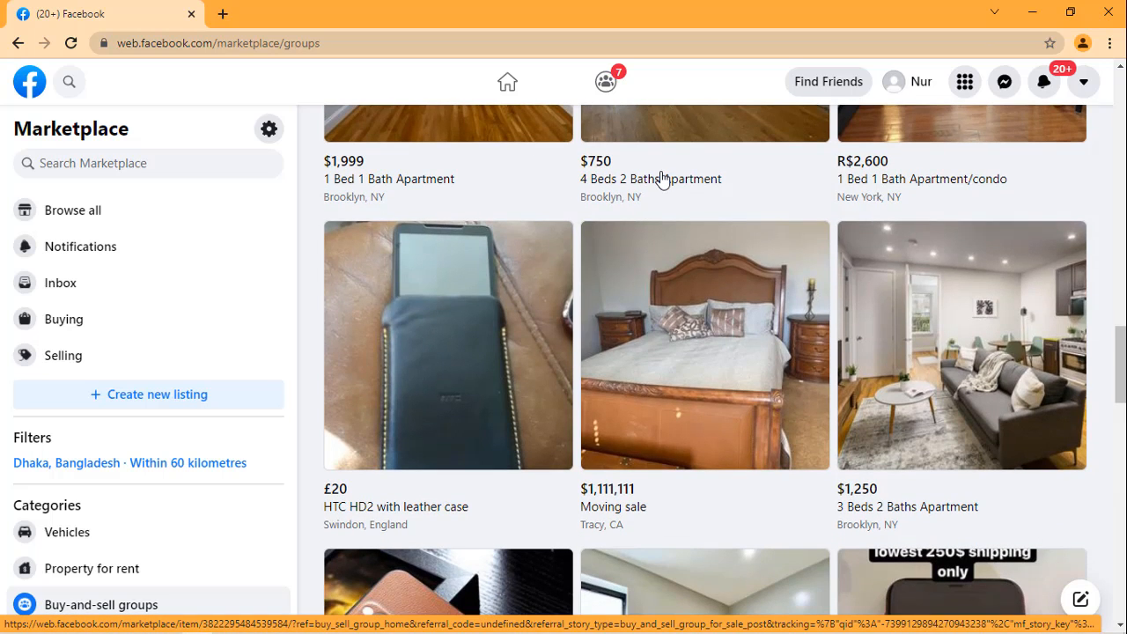
scroll(662, 180, "down", 5)
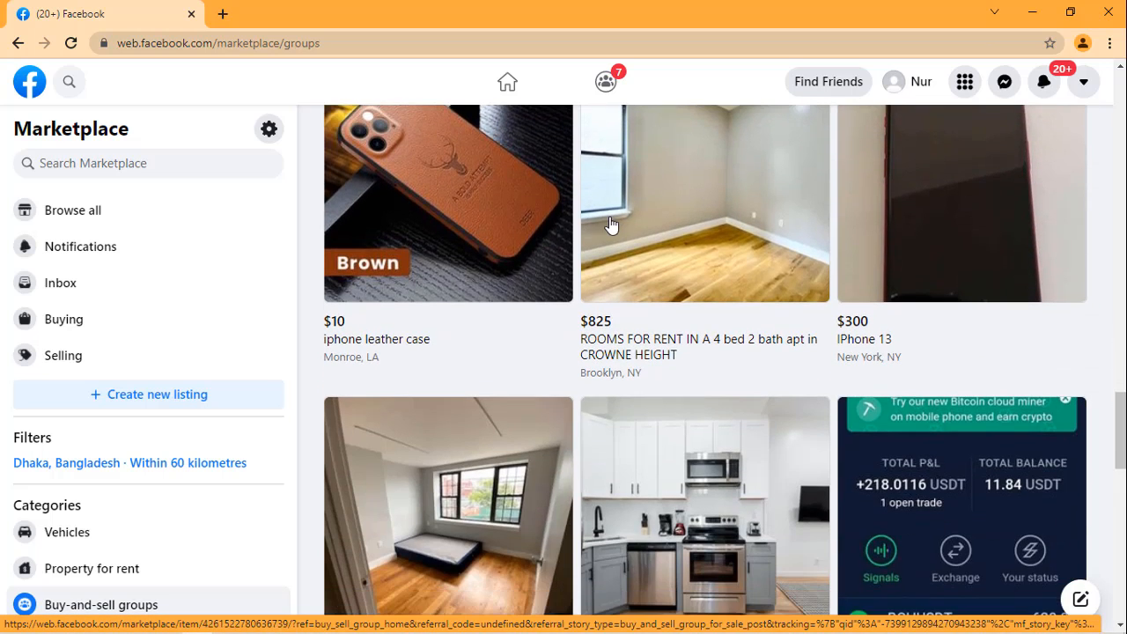
scroll(612, 226, "down", 3)
scroll(916, 212, "down", 4)
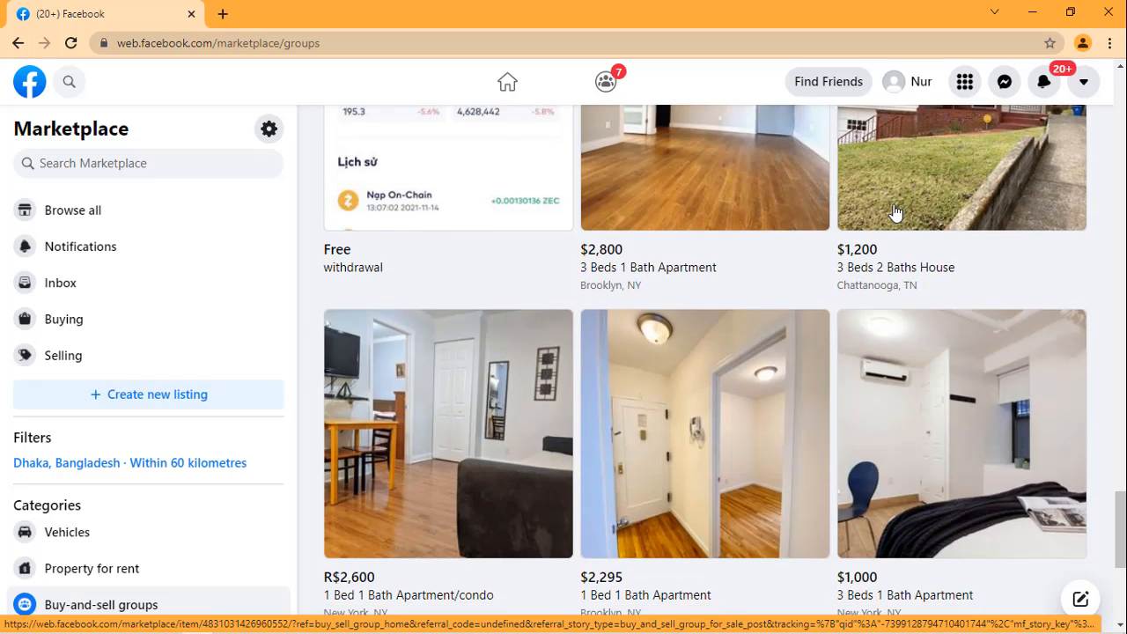
scroll(895, 211, "down", 5)
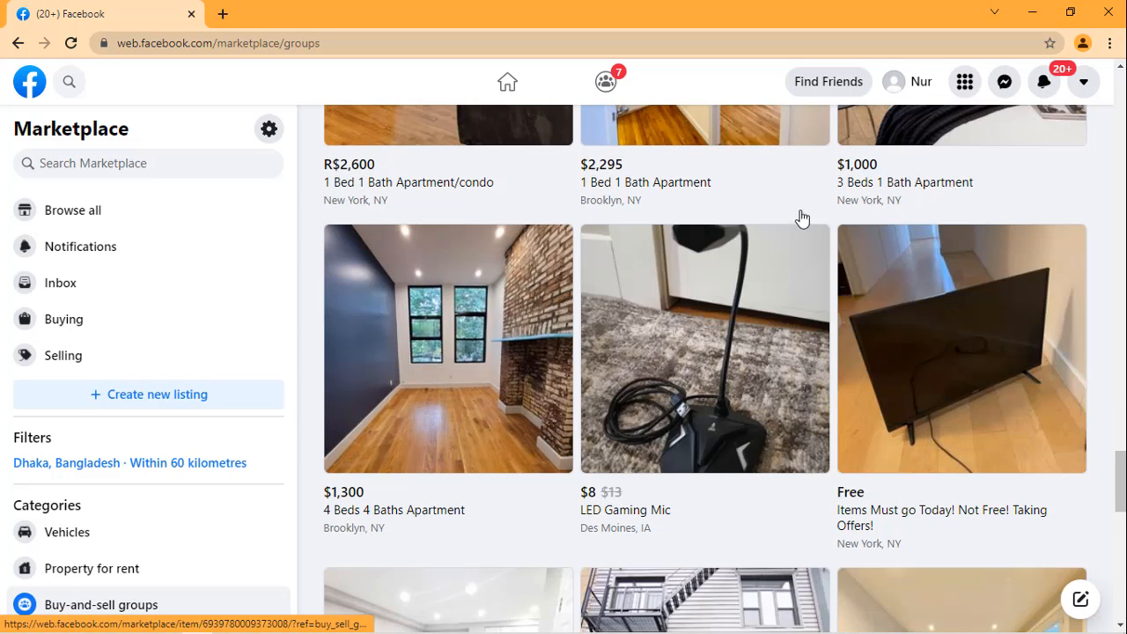
scroll(793, 220, "down", 2)
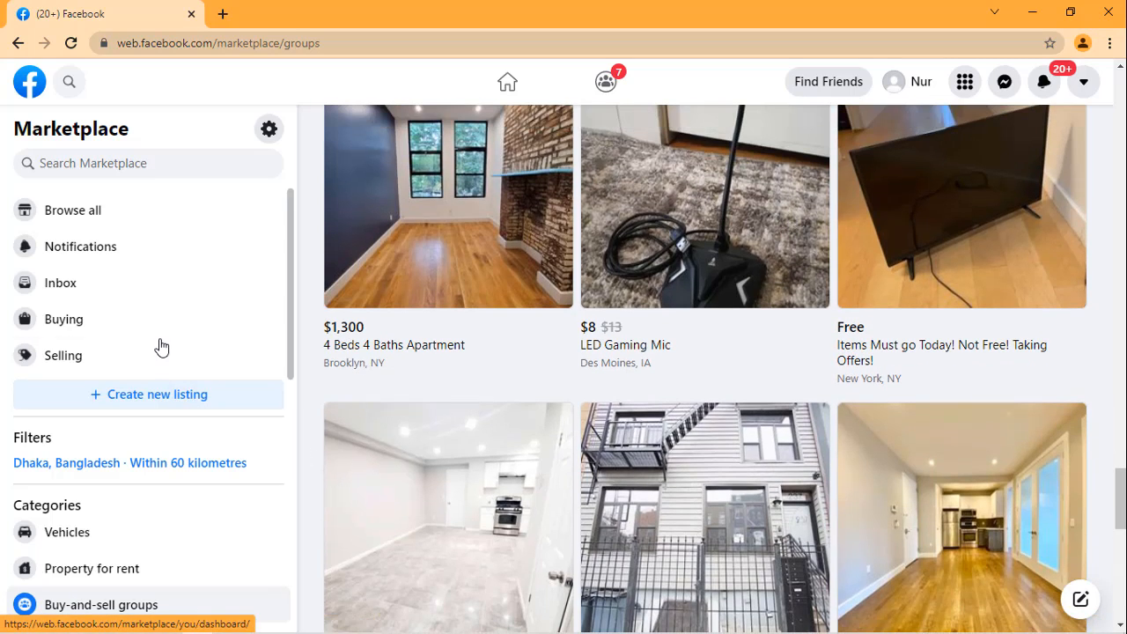
Step: Open the Classifieds category and look through its listings, examining the bicycles, motorcycles, household goods and prices
scroll(161, 348, "down", 3)
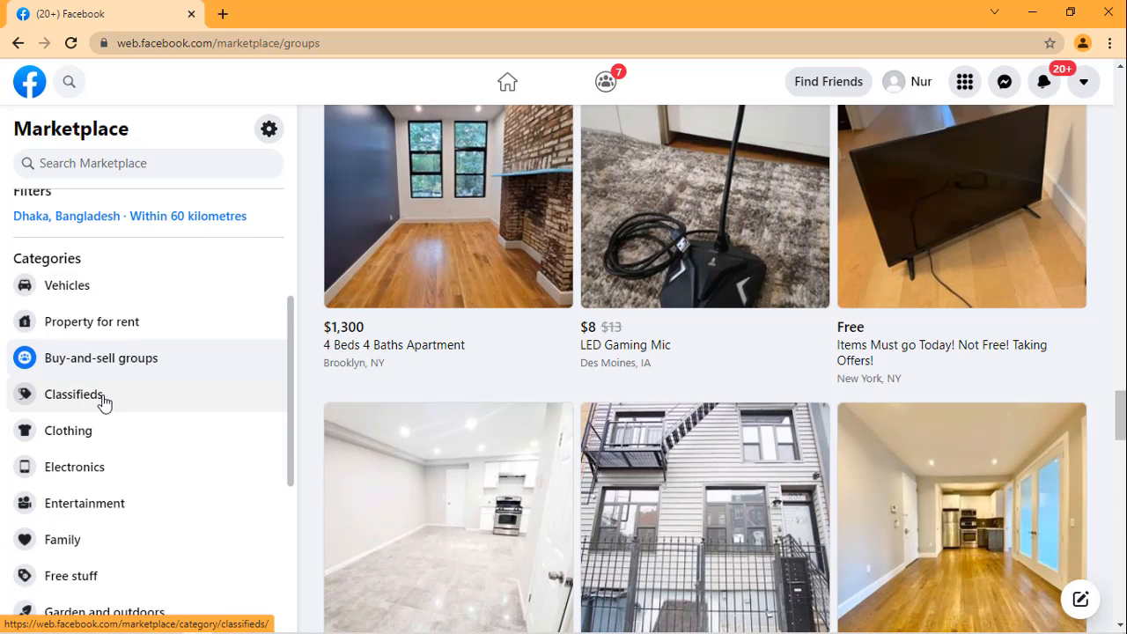
left_click(103, 402)
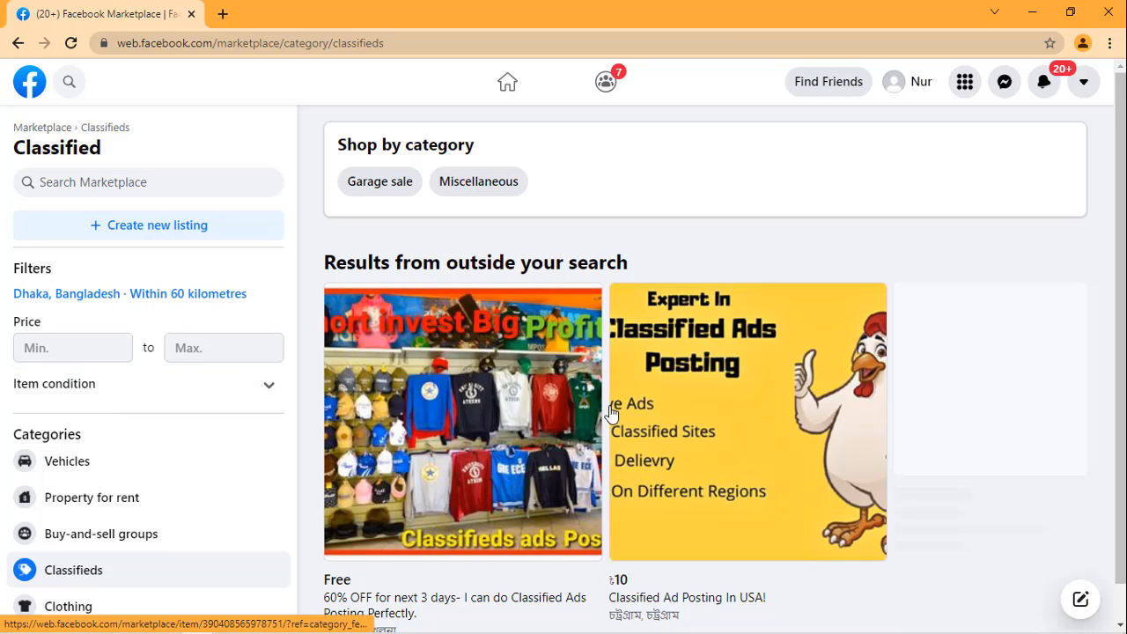
scroll(656, 370, "down", 1)
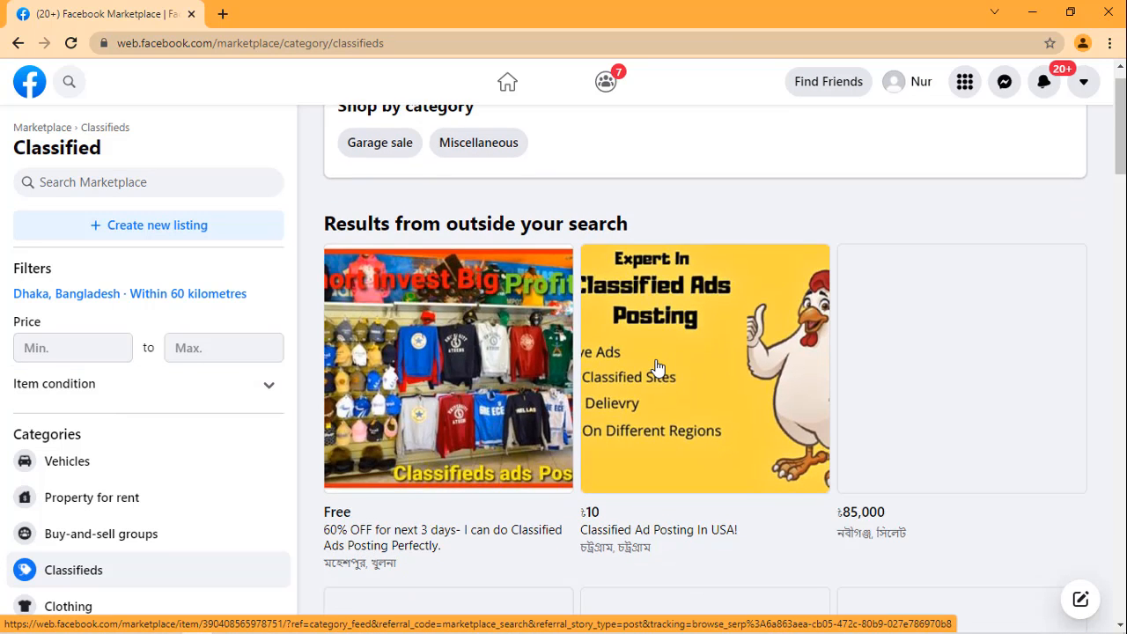
scroll(656, 368, "down", 5)
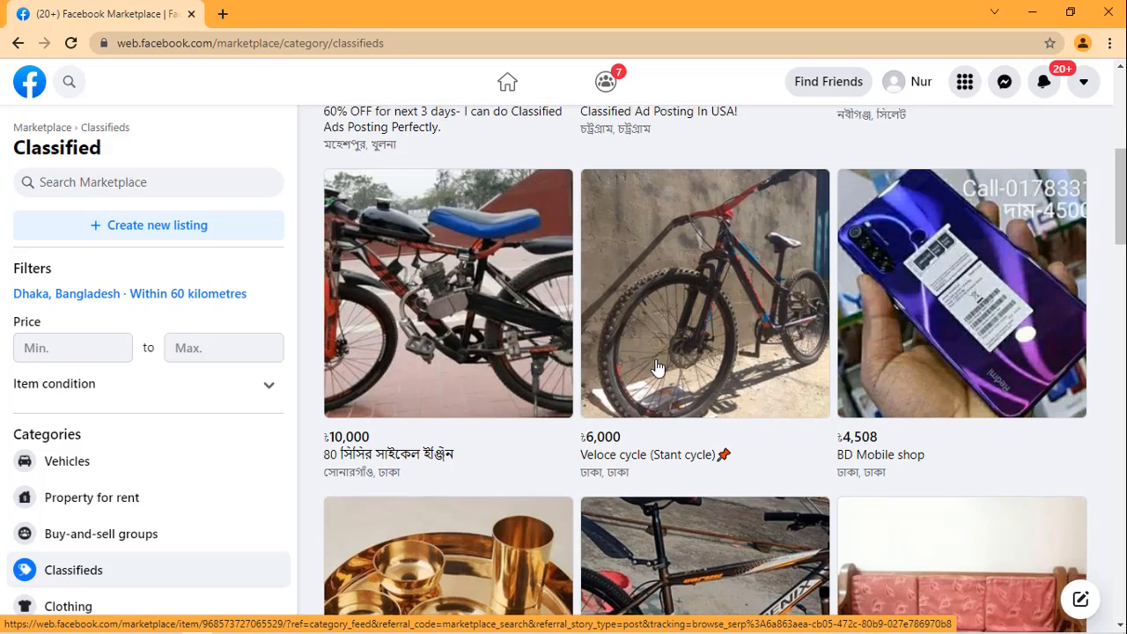
scroll(656, 368, "down", 3)
scroll(656, 366, "down", 4)
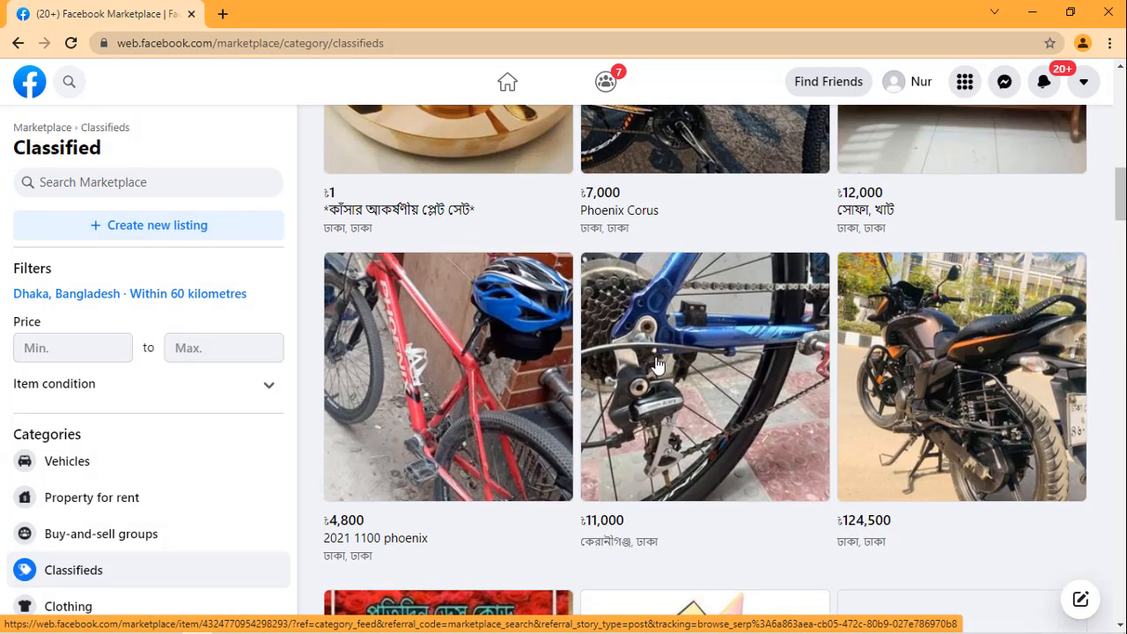
scroll(657, 364, "down", 5)
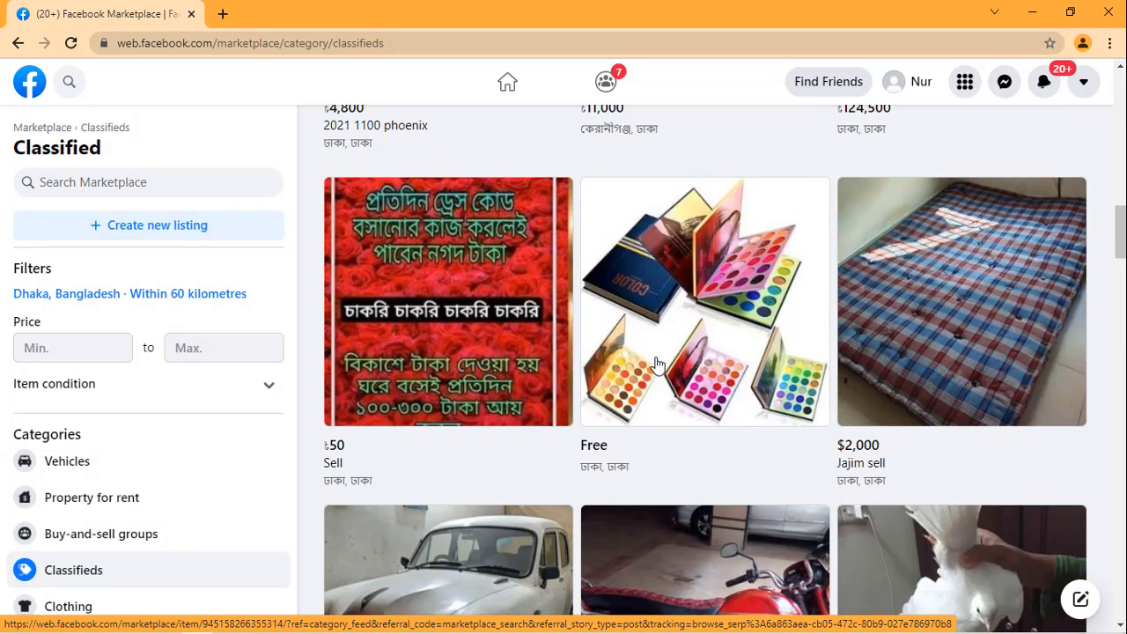
scroll(656, 364, "down", 5)
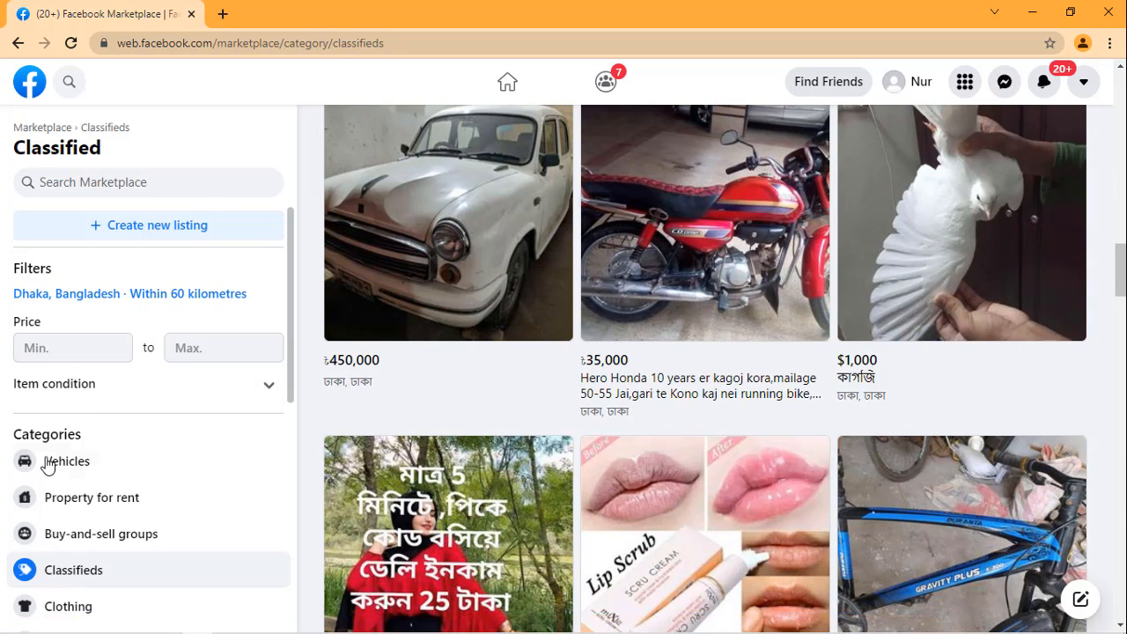
Step: Open the Clothing category and look through its jackets, hoodies and shoes with their prices
scroll(97, 513, "down", 2)
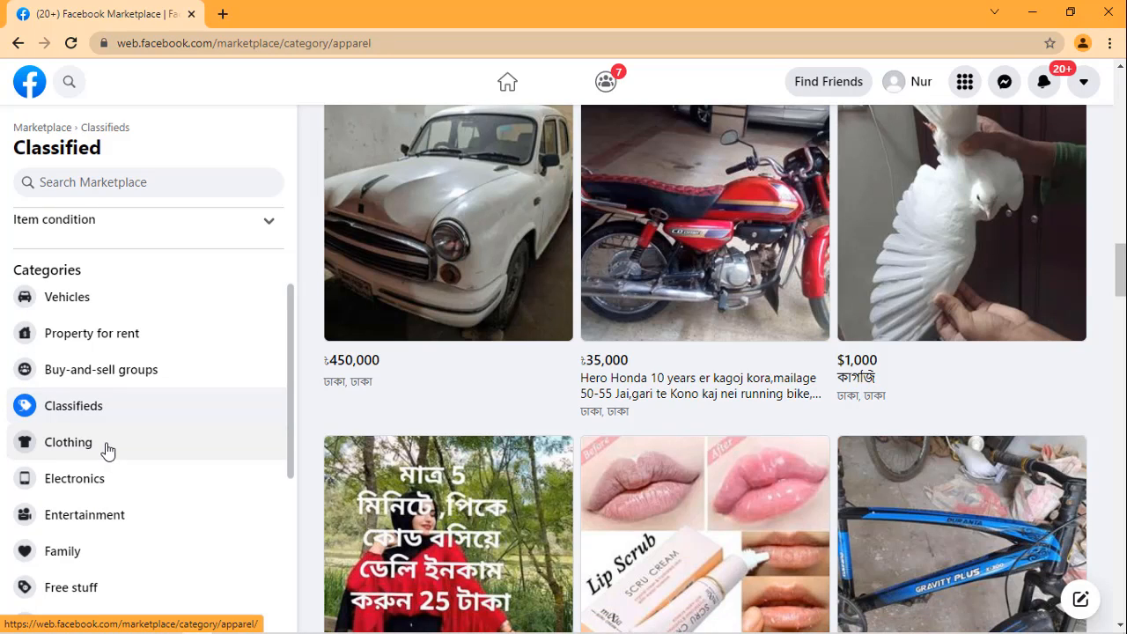
left_click(106, 449)
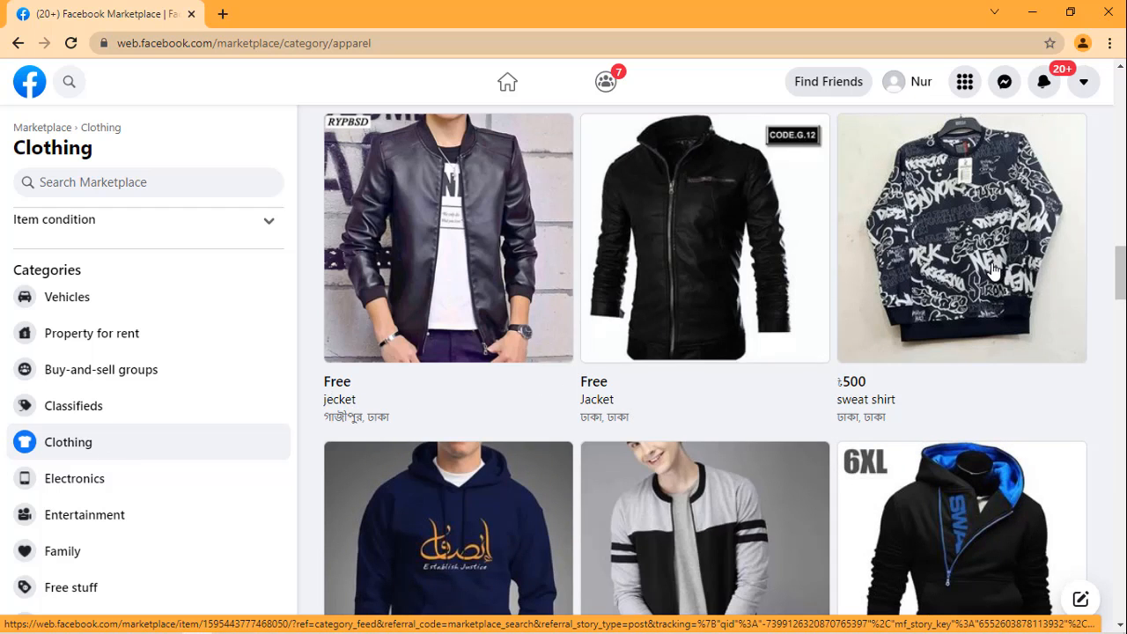
scroll(881, 282, "down", 3)
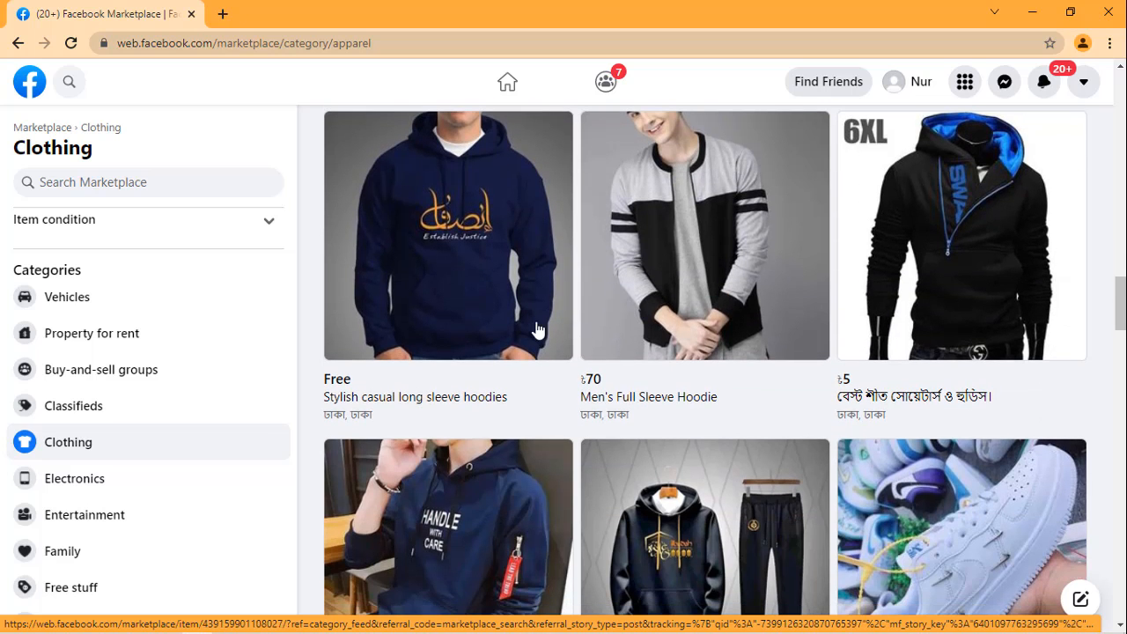
scroll(537, 330, "down", 4)
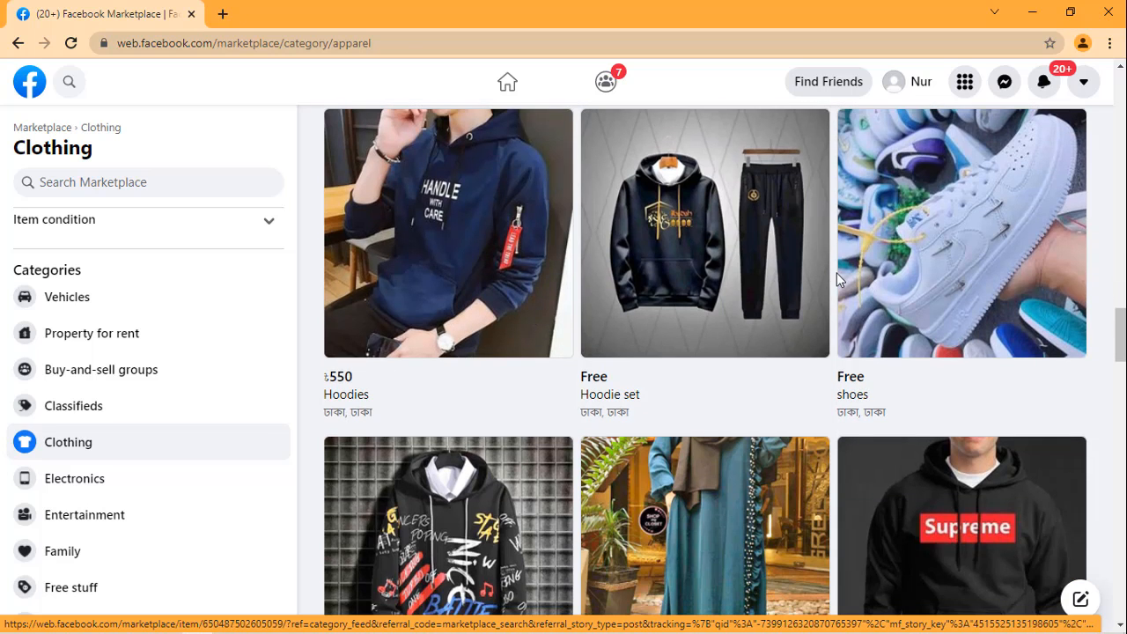
Step: Continue through the Clothing listings, examining the hoodies, shoes, joggers and denim jackets with their prices and locations
scroll(828, 295, "down", 3)
scroll(637, 377, "down", 3)
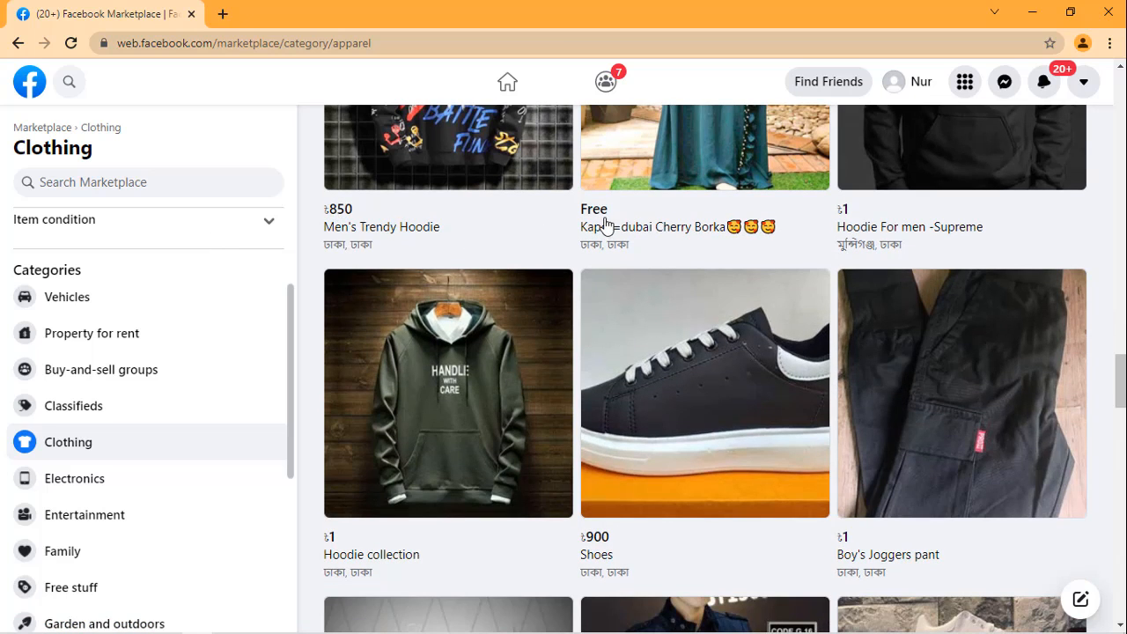
scroll(702, 247, "down", 3)
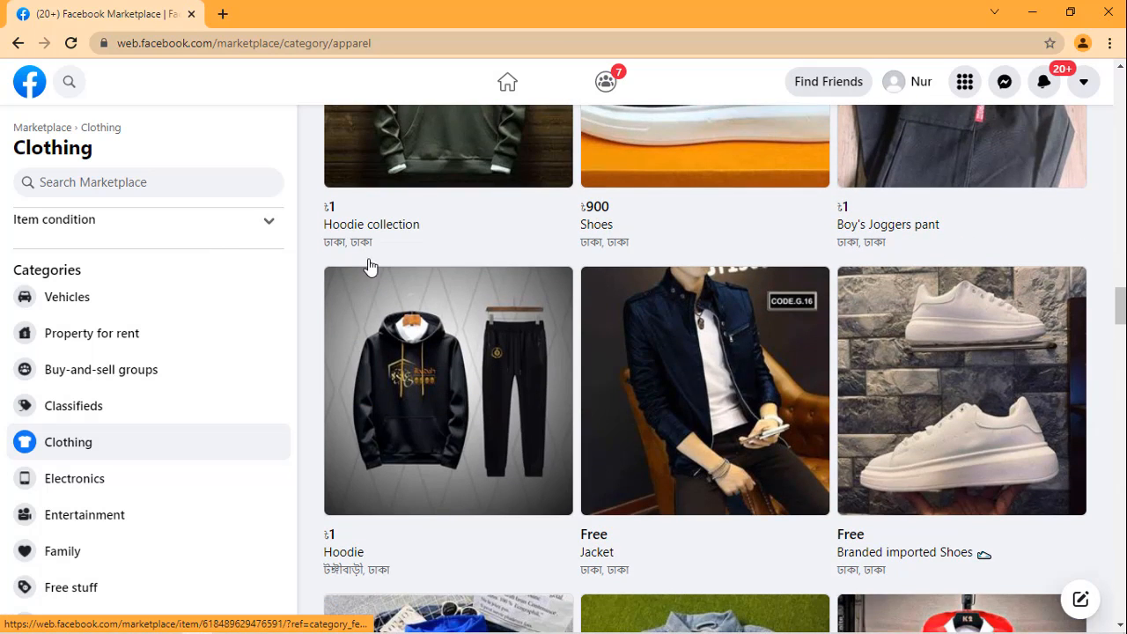
scroll(642, 226, "up", 2)
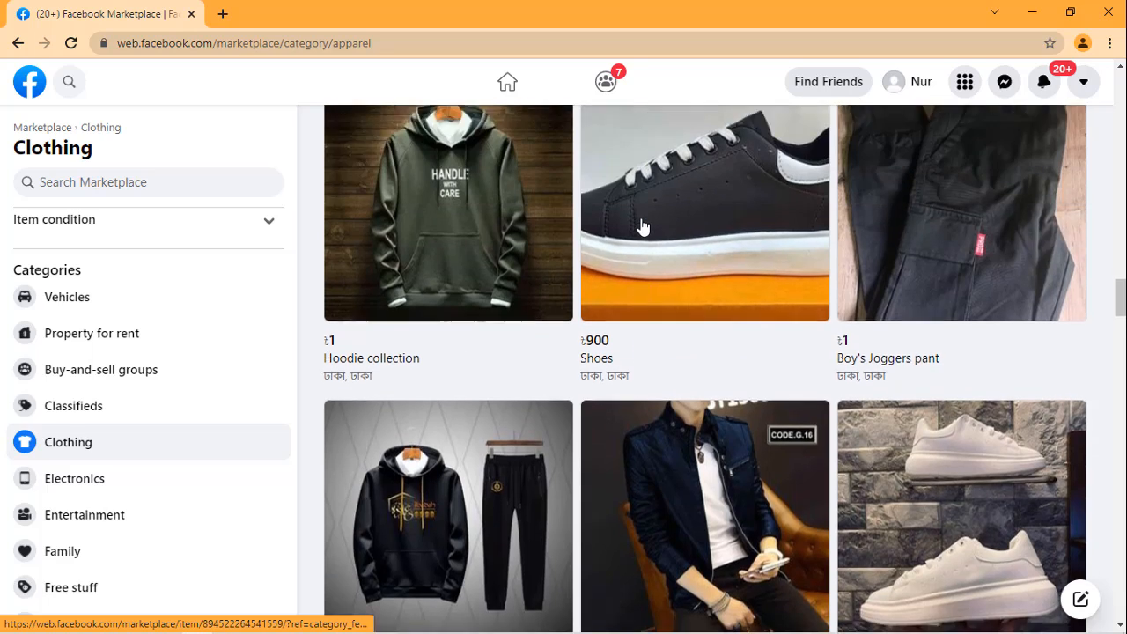
scroll(675, 247, "down", 8)
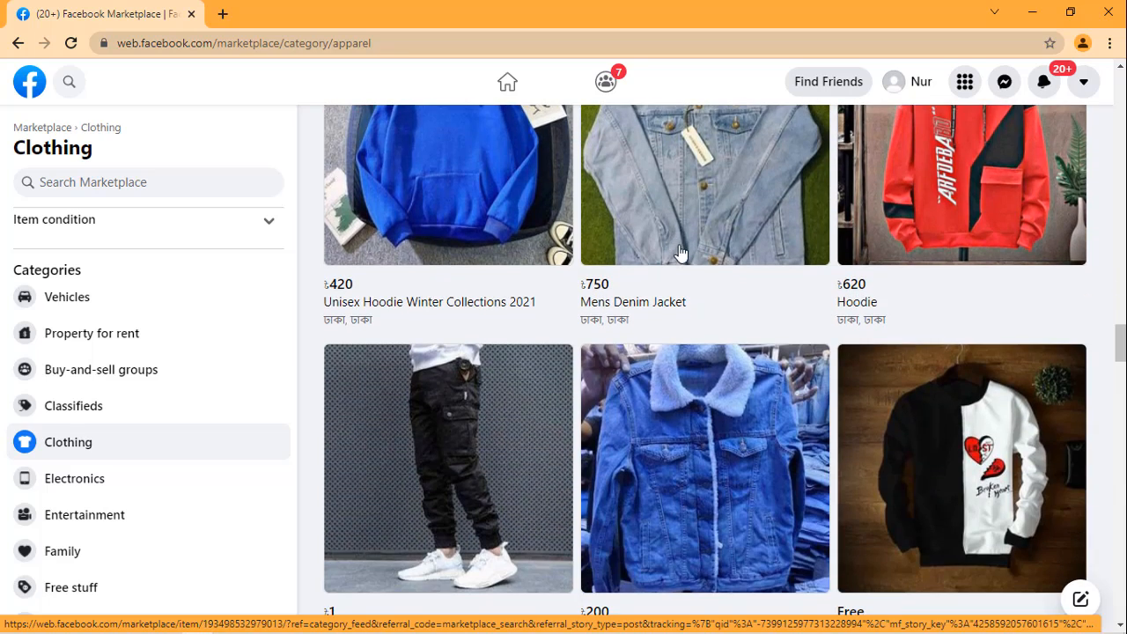
scroll(676, 249, "down", 9)
scroll(679, 256, "down", 10)
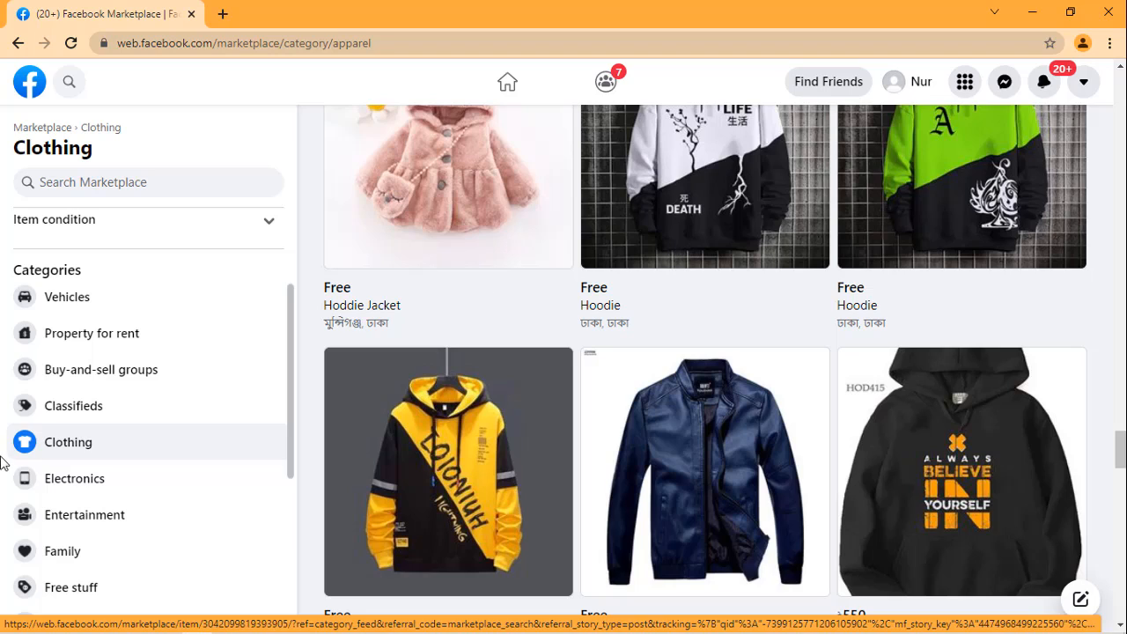
Step: Open the Electronics category and look through its mobile phone listings, examining the models, prices and locations
left_click(69, 489)
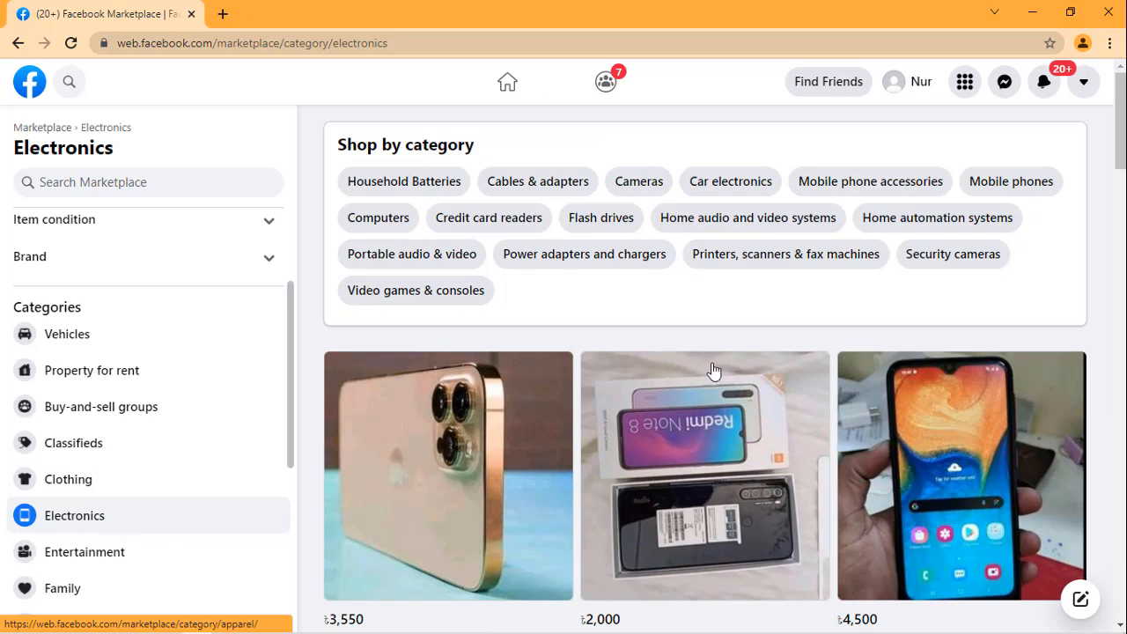
scroll(749, 370, "down", 4)
scroll(761, 363, "down", 6)
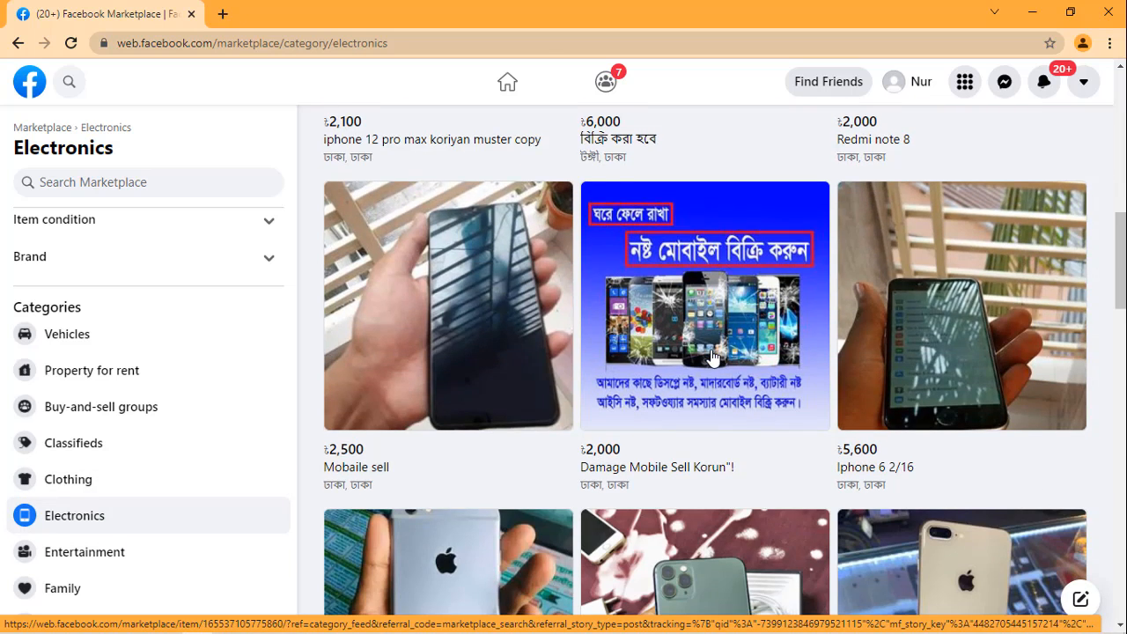
scroll(712, 357, "down", 1)
scroll(713, 357, "down", 4)
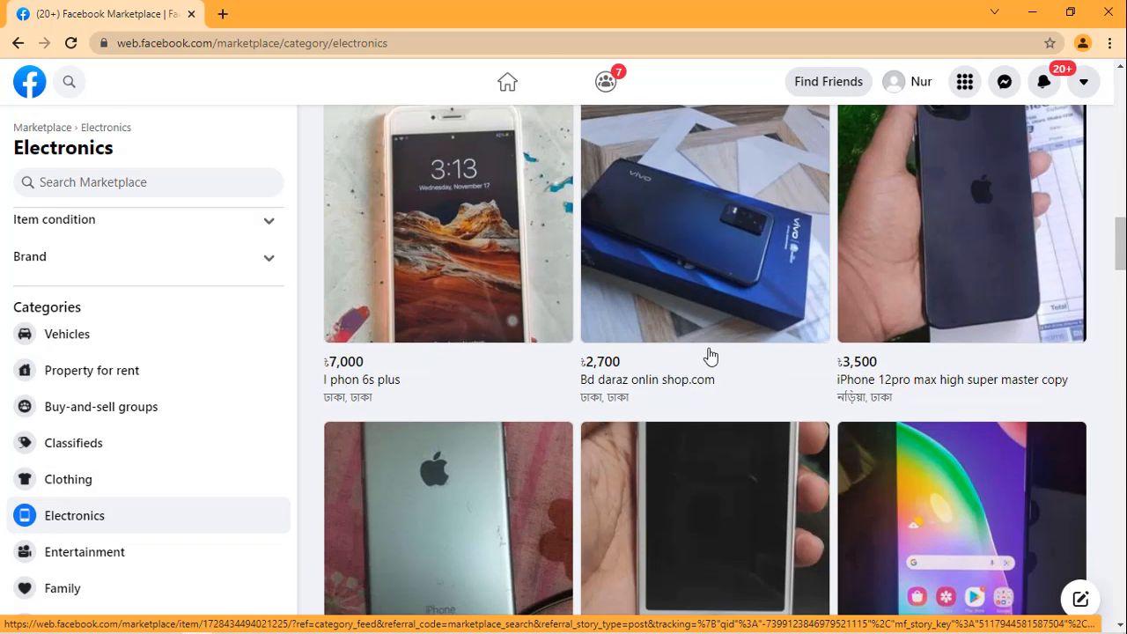
scroll(732, 352, "down", 4)
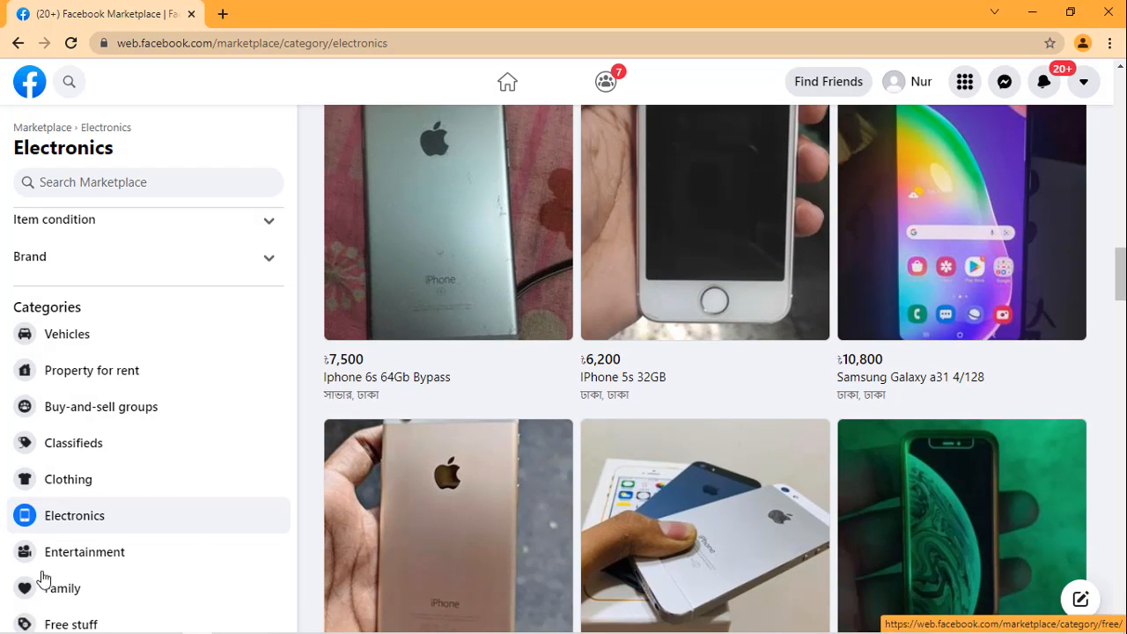
Step: Open the Free stuff category and look through its listings, examining the job offers, lighters, phones, shoes and jackets
scroll(94, 514, "down", 2)
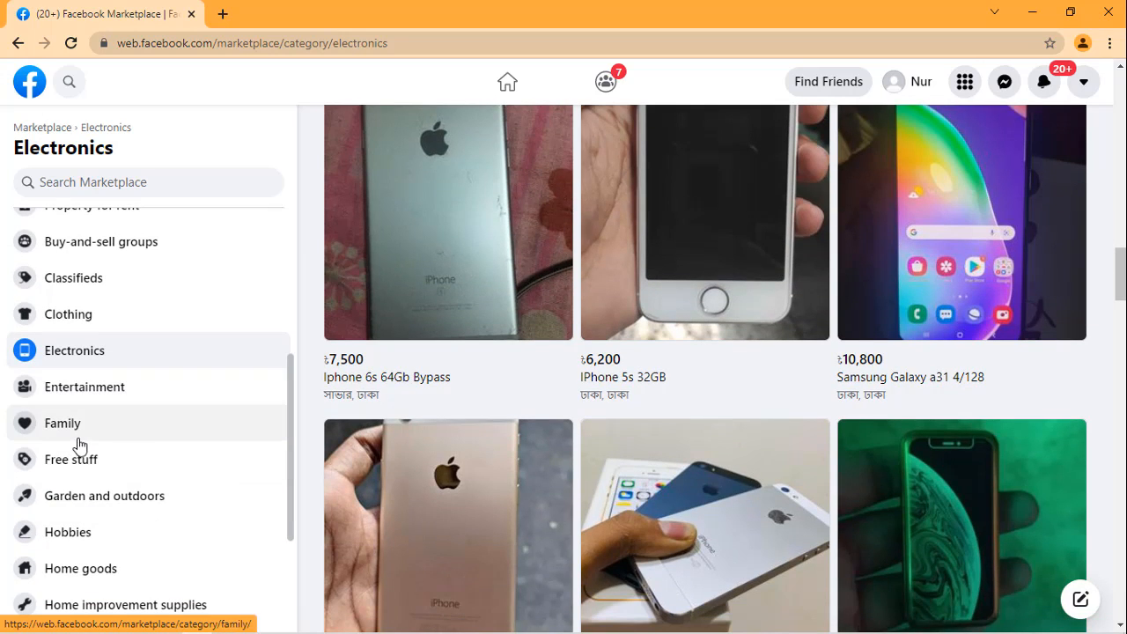
left_click(86, 465)
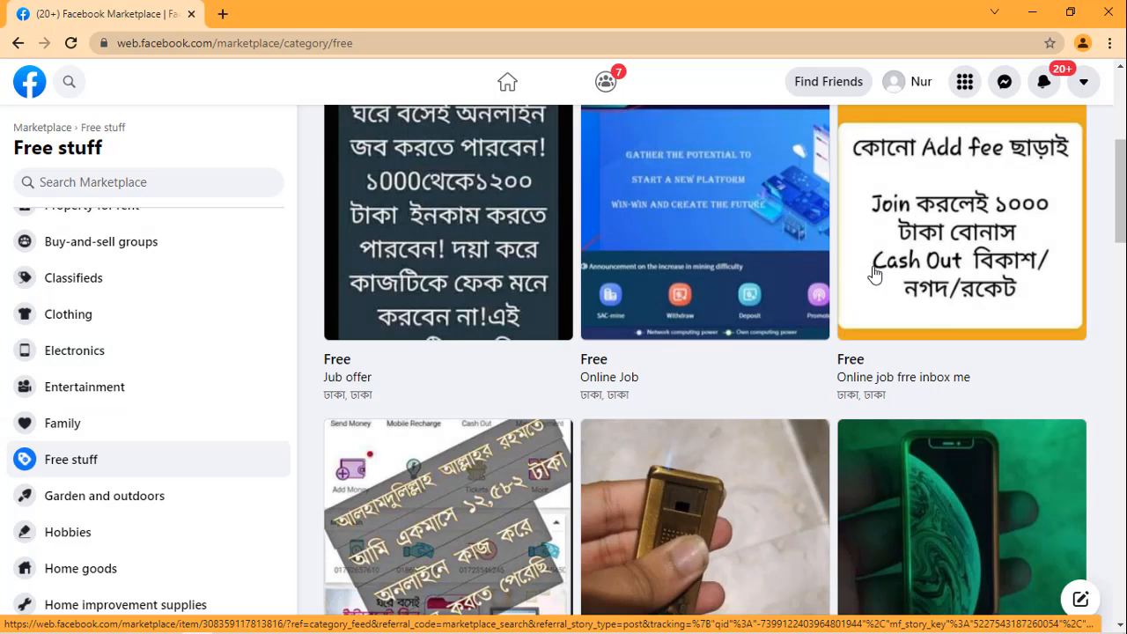
scroll(507, 363, "down", 3)
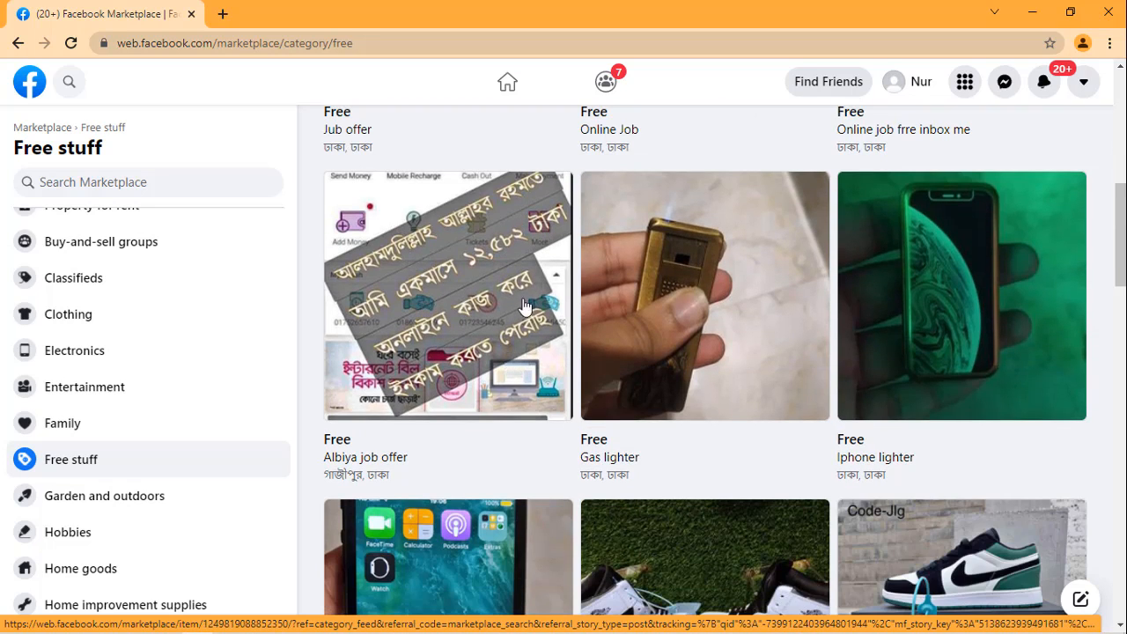
scroll(709, 301, "down", 3)
scroll(709, 301, "down", 6)
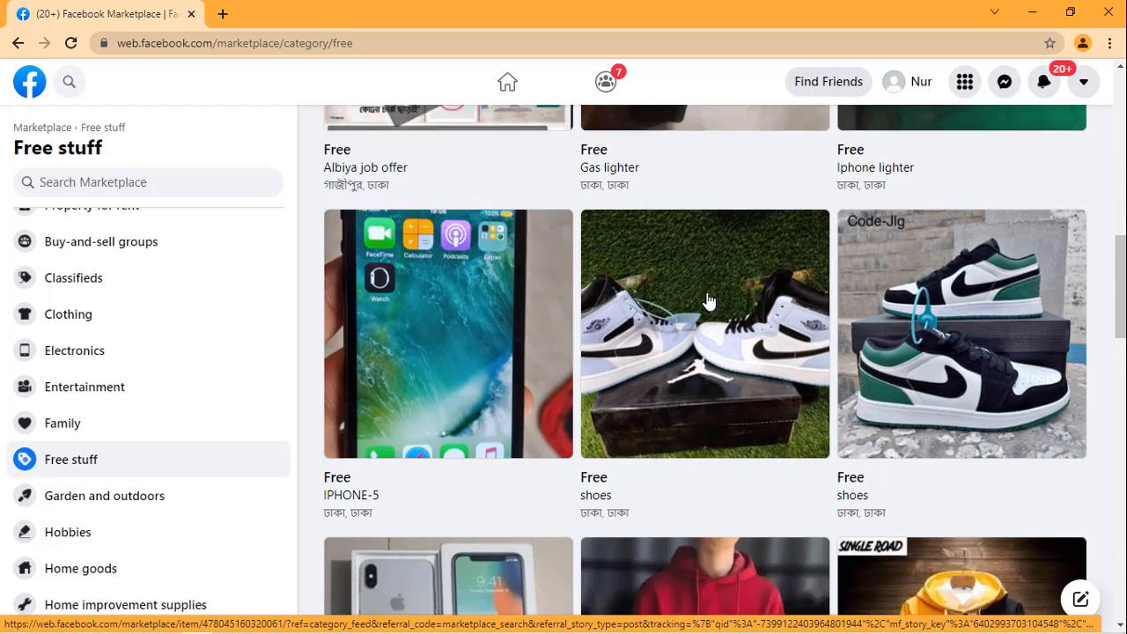
scroll(709, 302, "down", 7)
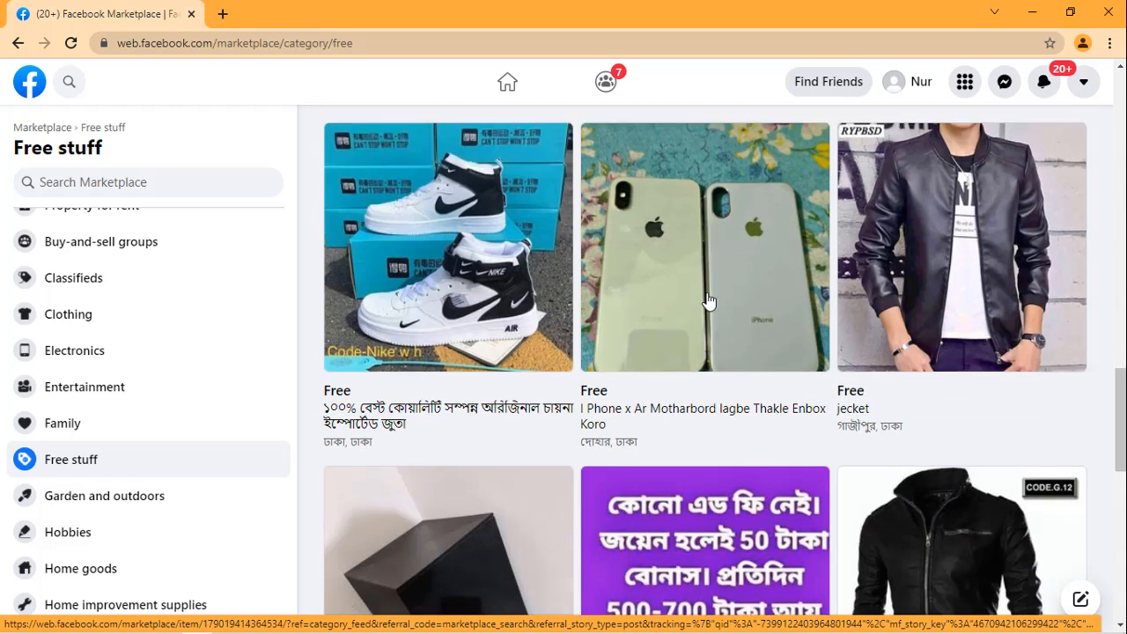
scroll(709, 302, "down", 4)
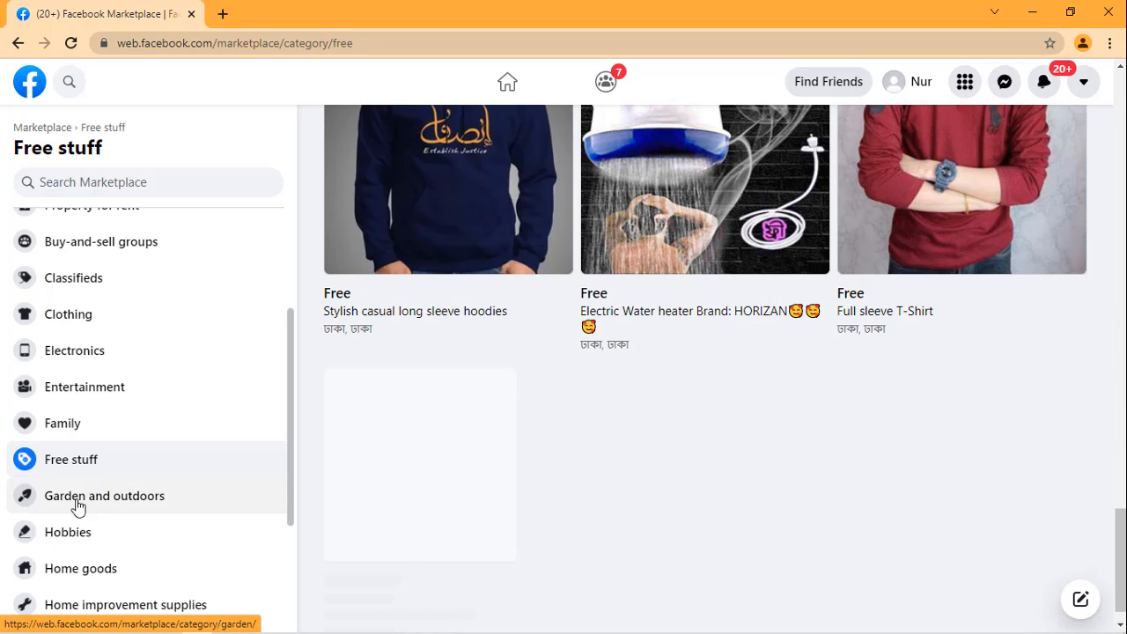
Step: Open the Garden and outdoors category and look through its plants, furniture, grass carpets and pools with their prices
left_click(143, 503)
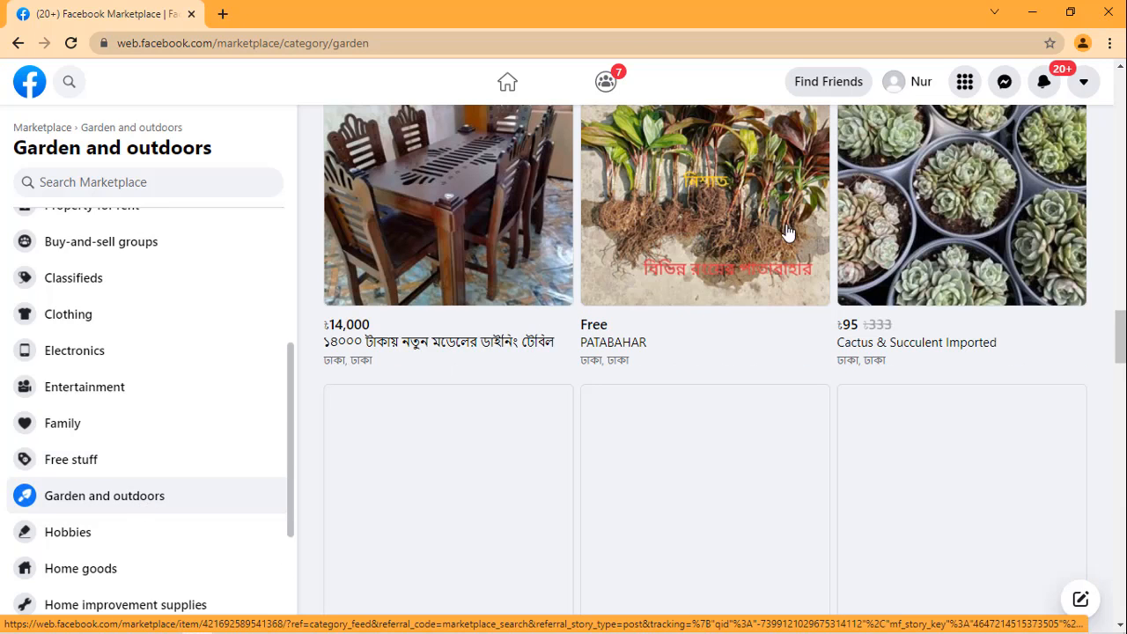
scroll(485, 336, "down", 1)
scroll(484, 336, "down", 3)
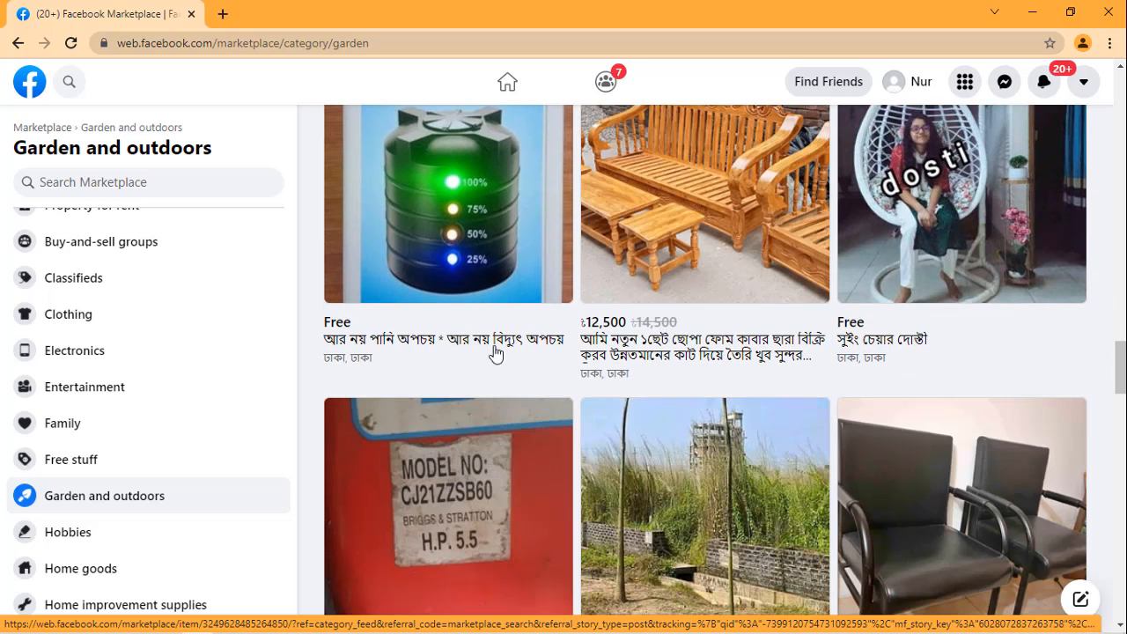
scroll(707, 238, "down", 2)
scroll(706, 238, "down", 2)
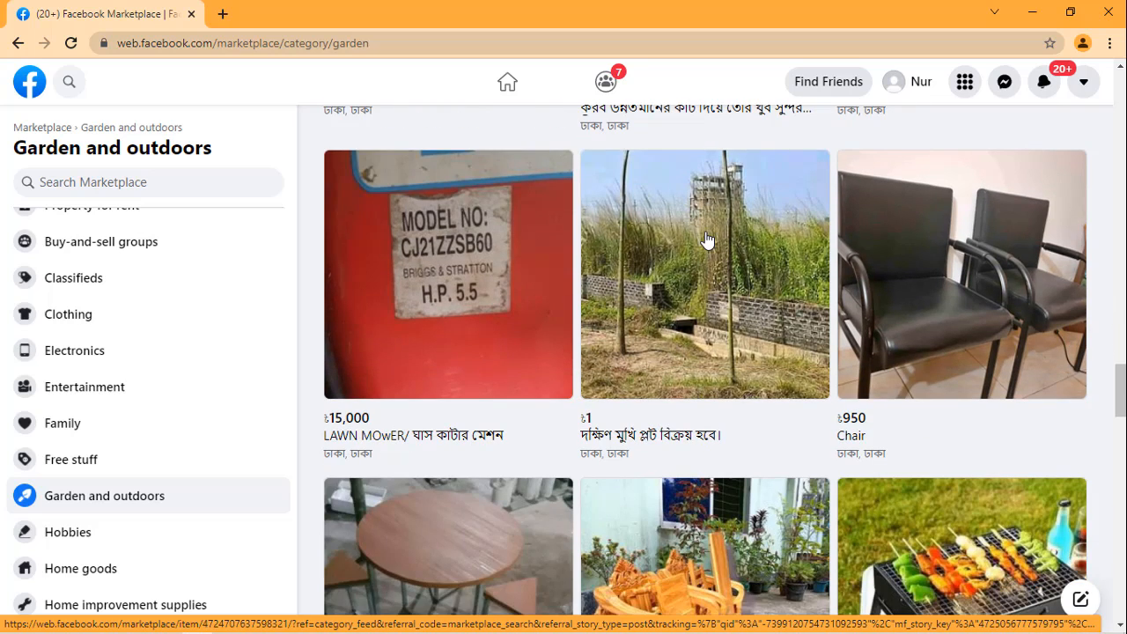
scroll(707, 238, "down", 2)
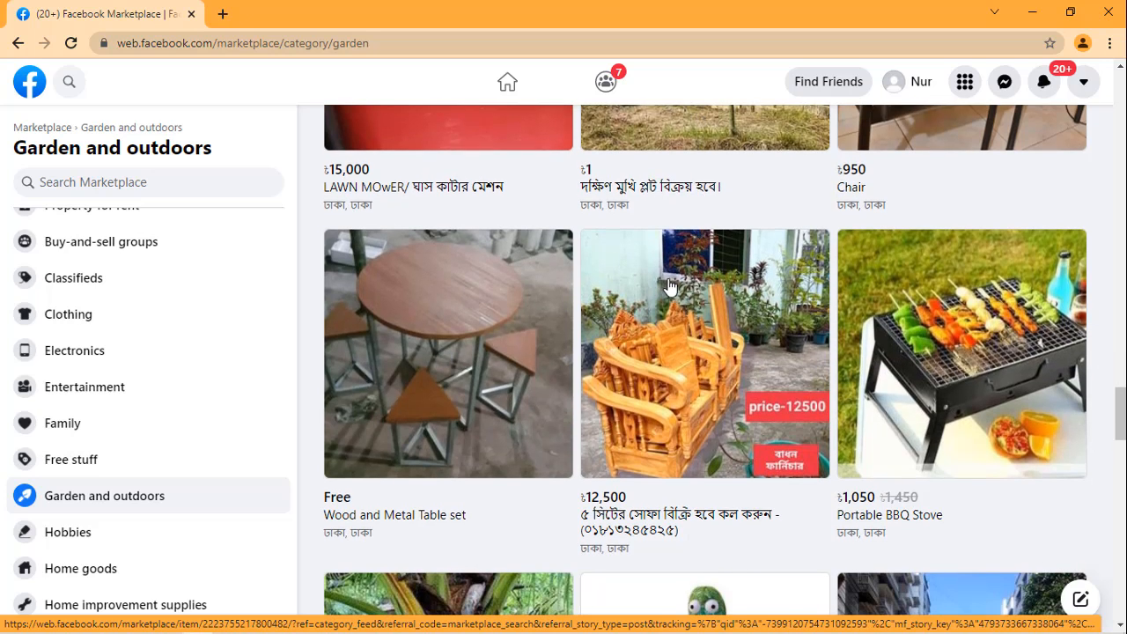
scroll(661, 287, "down", 5)
scroll(669, 286, "down", 3)
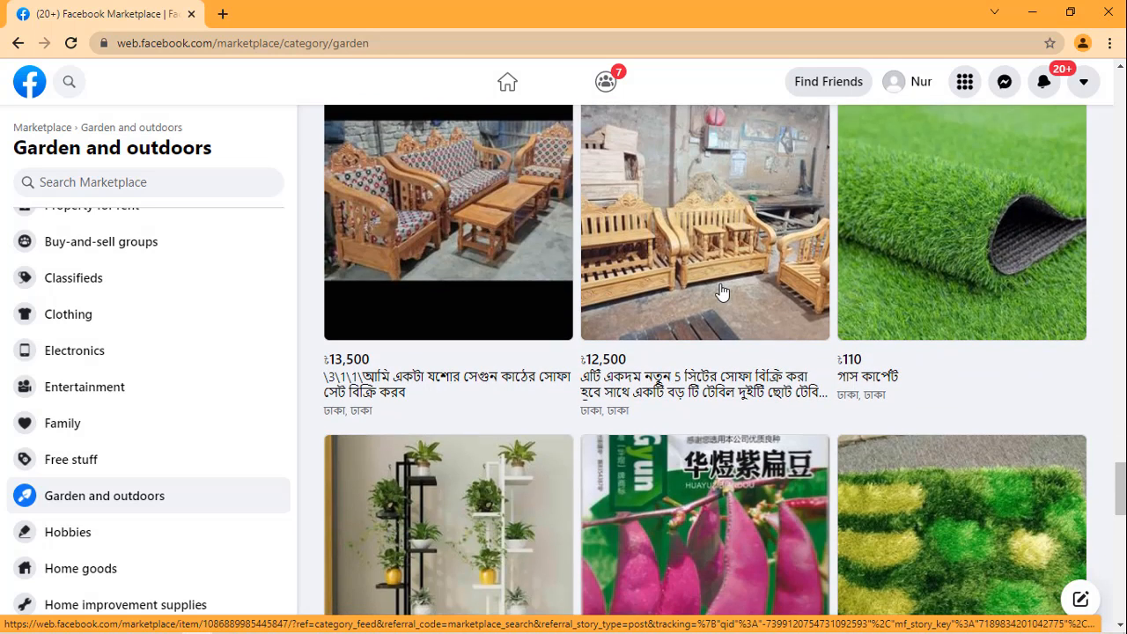
scroll(722, 294, "down", 4)
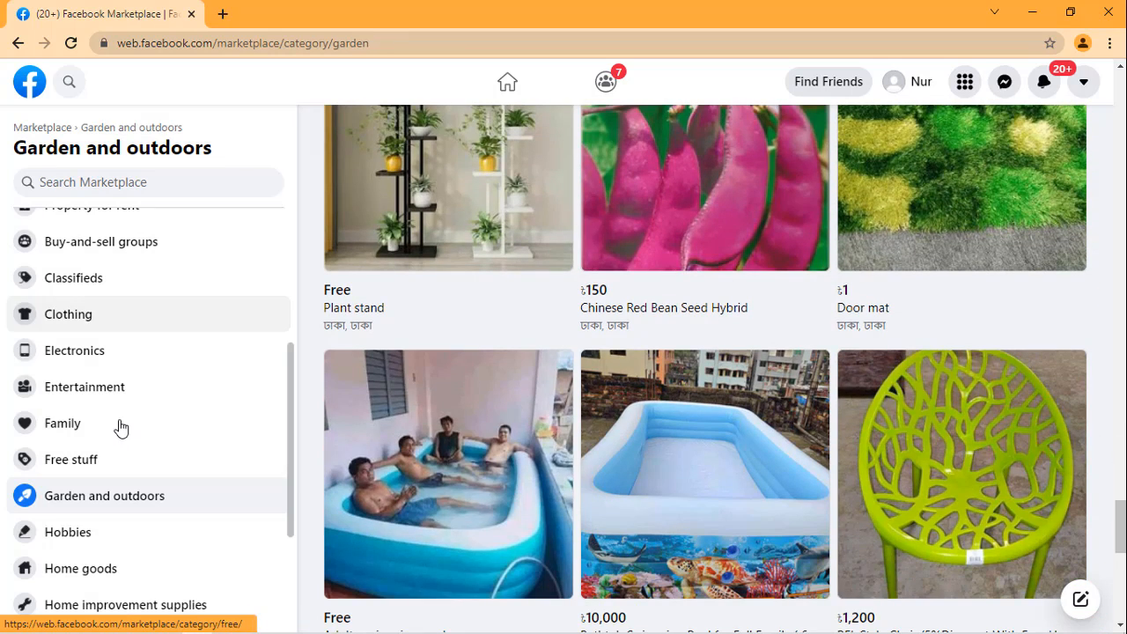
Step: Open the Office supplies category and browse its listings, examining the office chairs, tables, packaging items and ID card holders
scroll(118, 428, "down", 2)
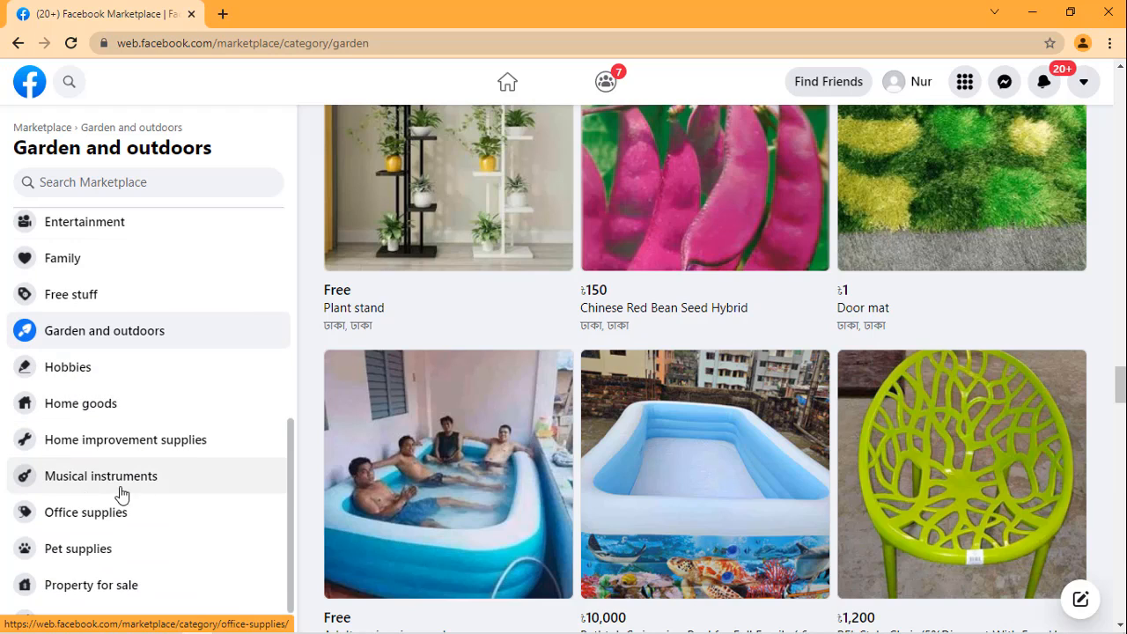
left_click(107, 523)
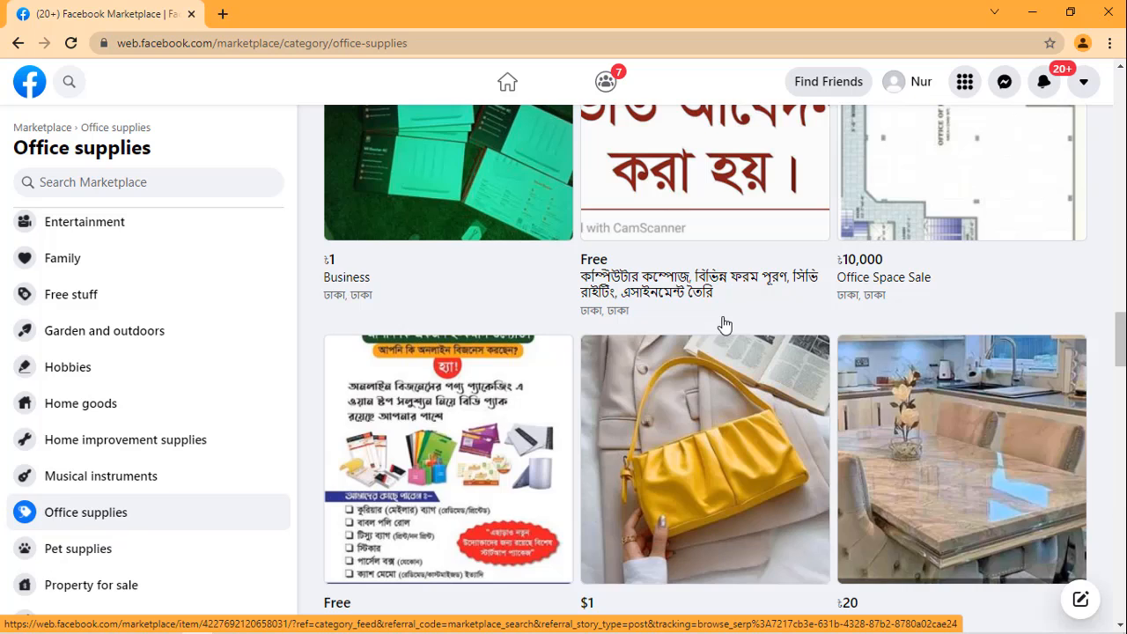
scroll(722, 322, "up", 2)
scroll(890, 291, "down", 3)
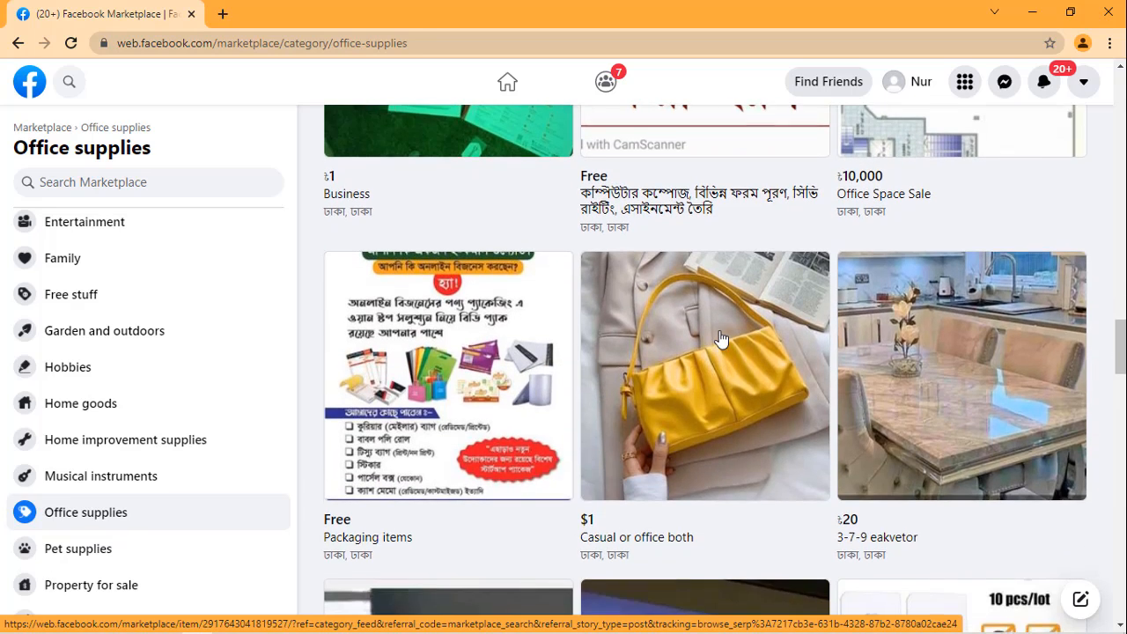
scroll(717, 330, "down", 3)
scroll(705, 291, "down", 3)
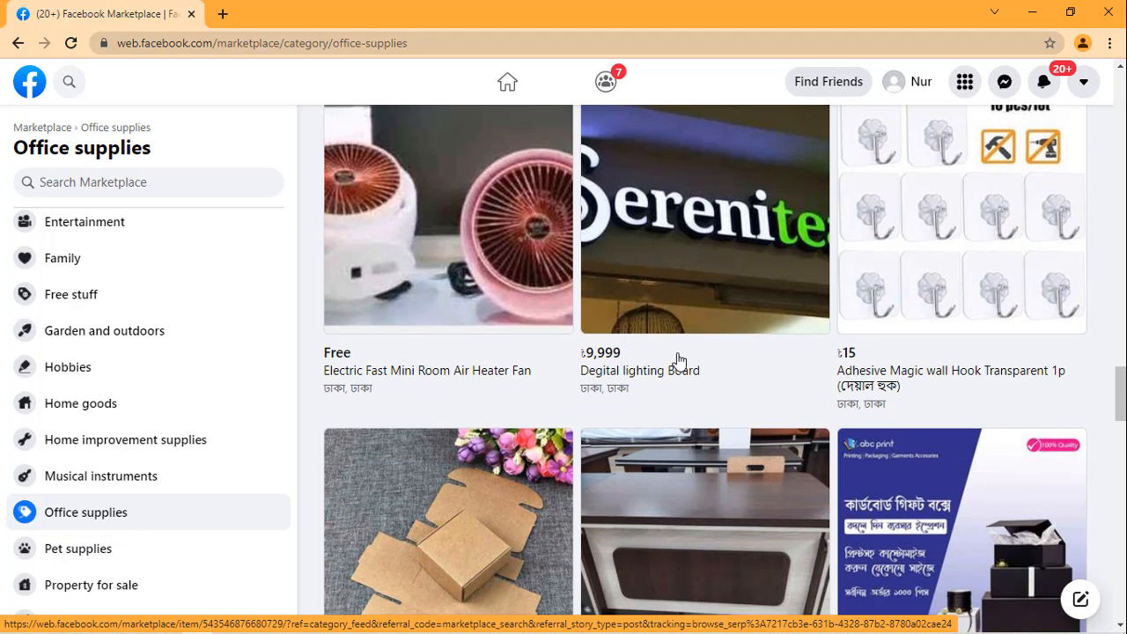
scroll(667, 346, "down", 3)
scroll(667, 346, "down", 4)
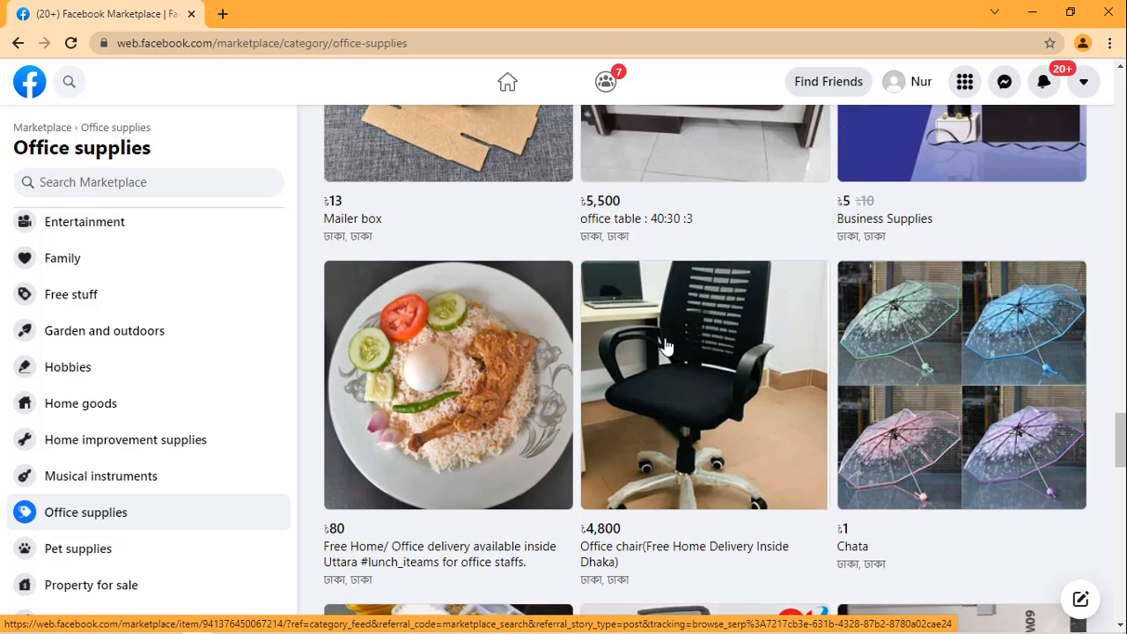
scroll(666, 346, "down", 2)
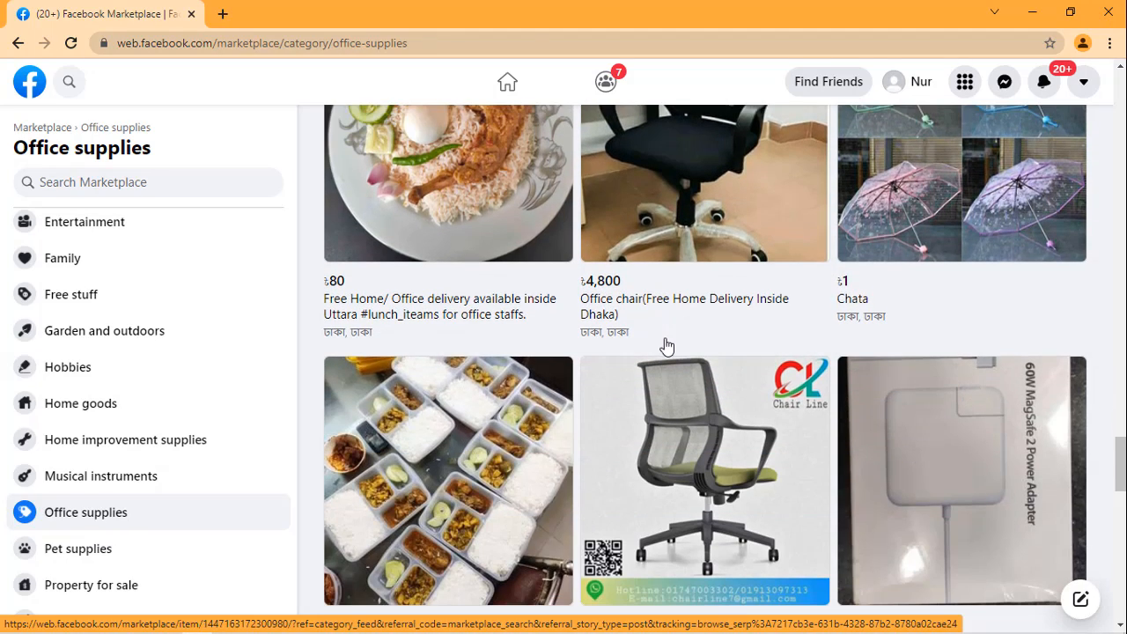
scroll(667, 346, "down", 4)
scroll(667, 346, "down", 5)
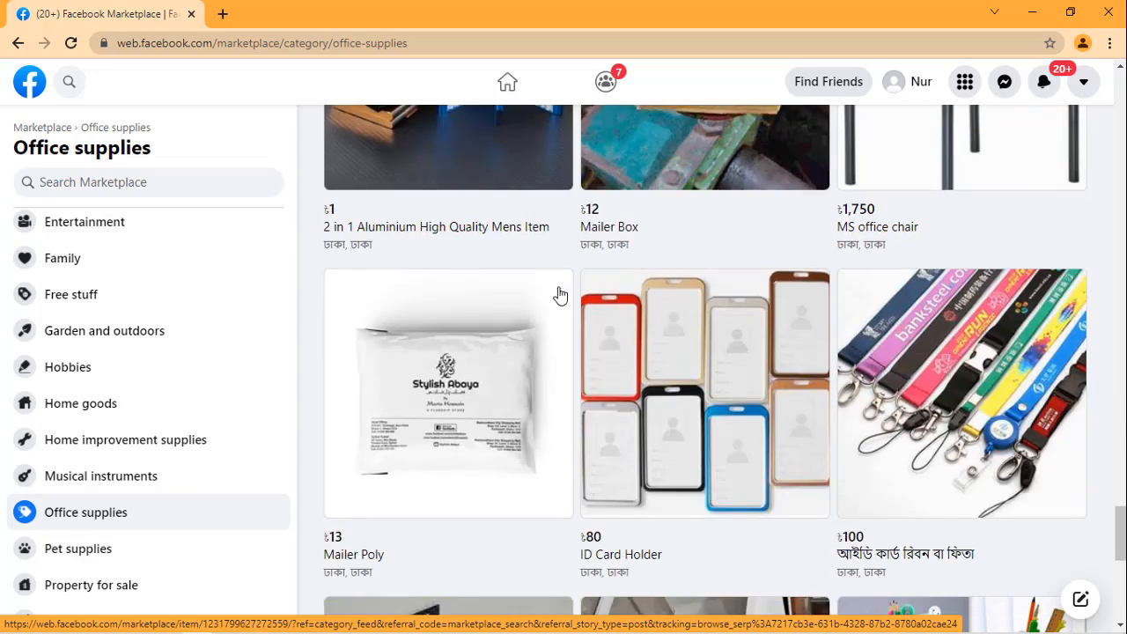
Step: Return to the start of the Office supplies listings and start creating a new Marketplace listing
scroll(560, 295, "up", 8)
scroll(238, 292, "up", 5)
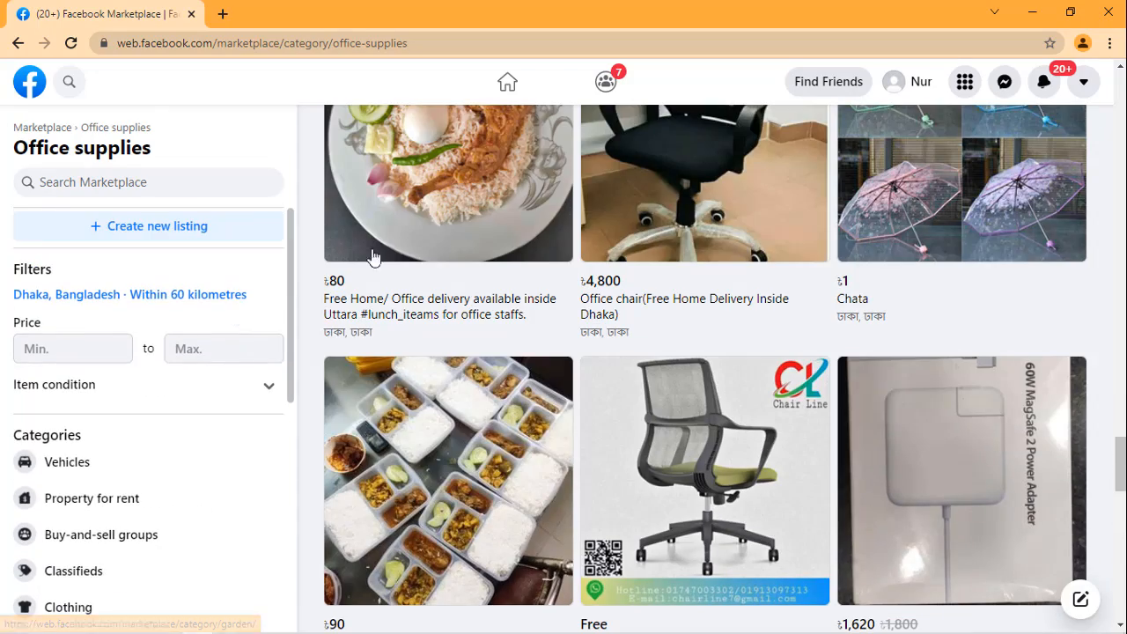
scroll(886, 281, "up", 3)
scroll(977, 282, "down", 10)
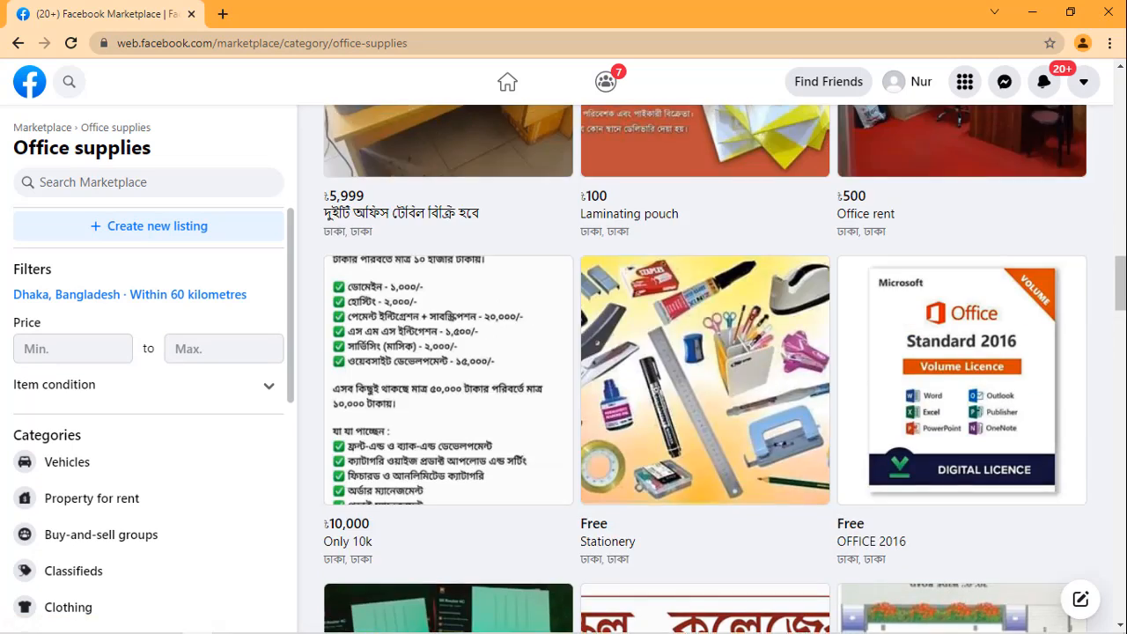
scroll(705, 370, "up", 15)
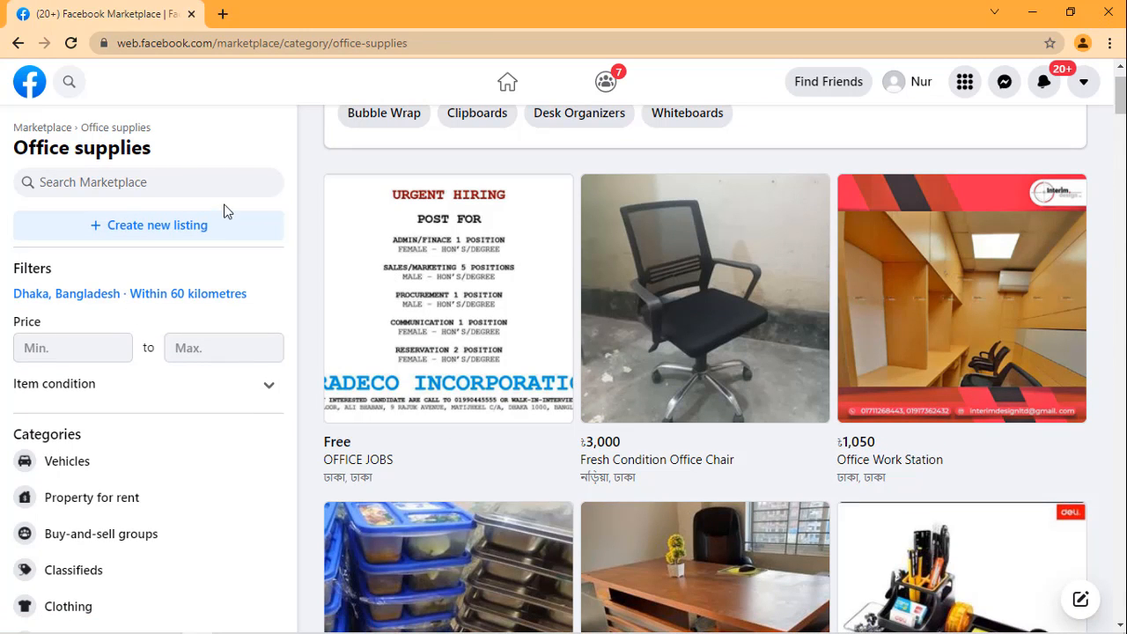
left_click(165, 232)
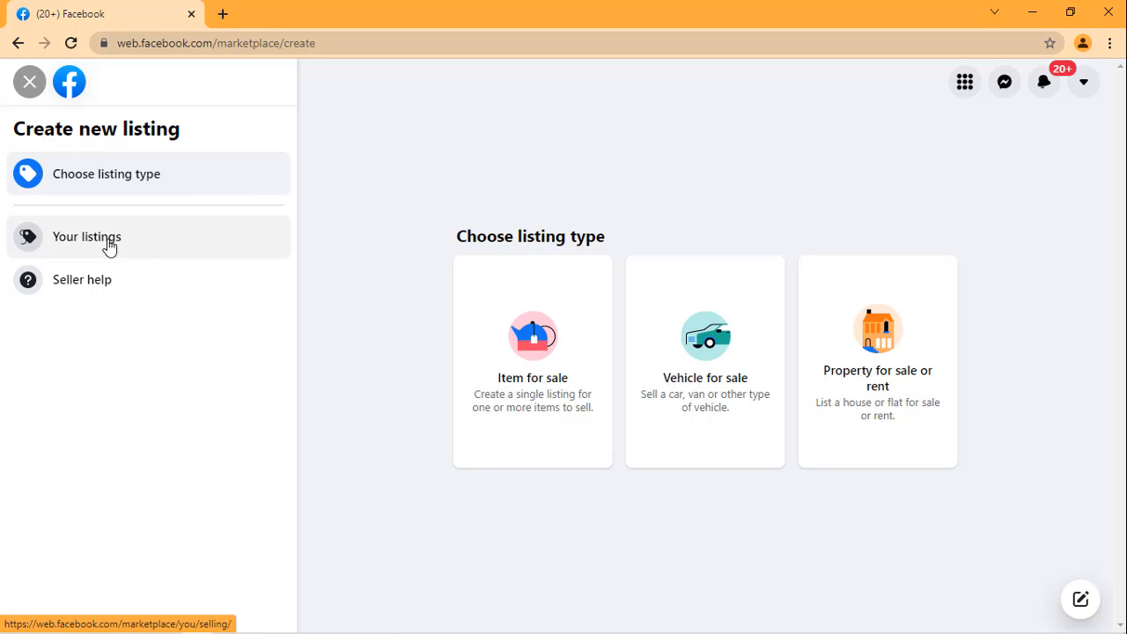
Step: View the account's own selling listings and return to the choice of listing type
left_click(135, 251)
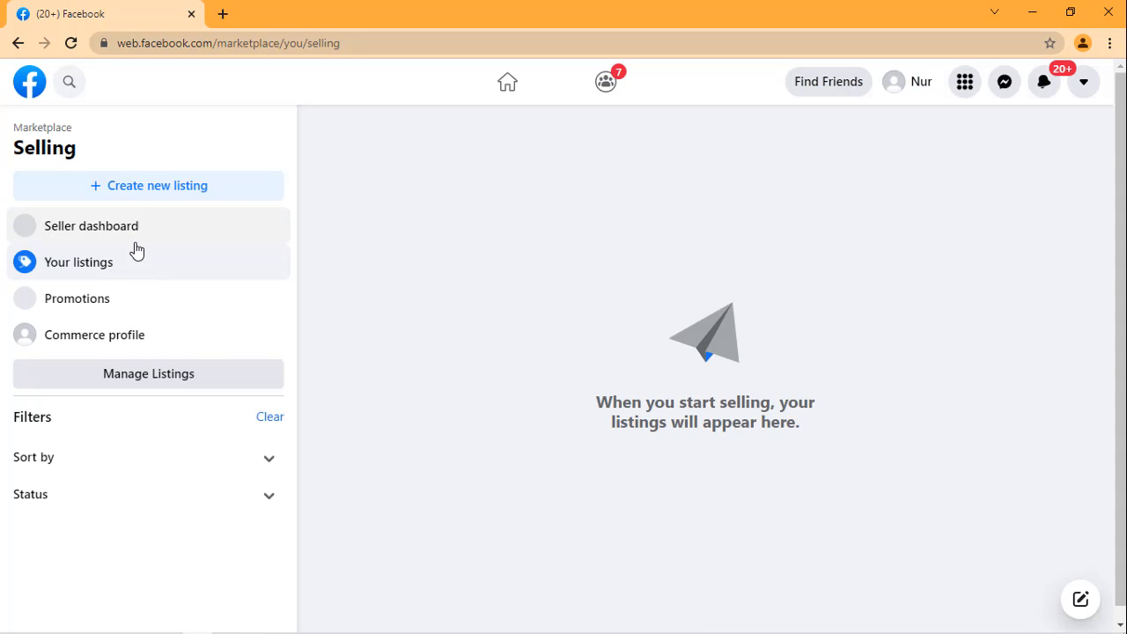
left_click(18, 43)
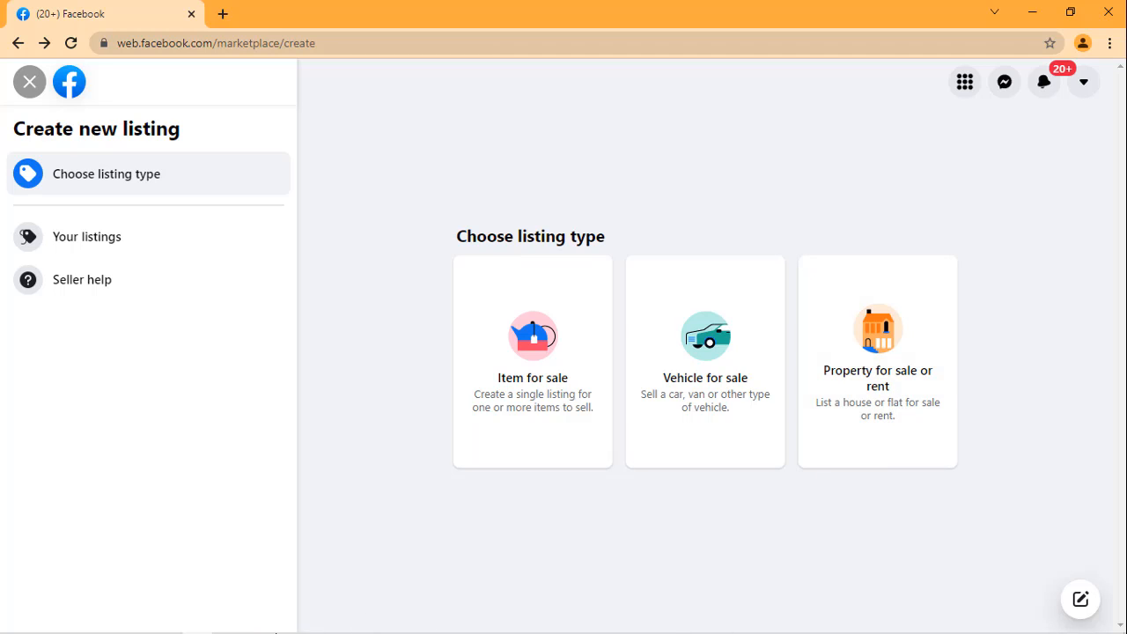
mouse_move(275, 631)
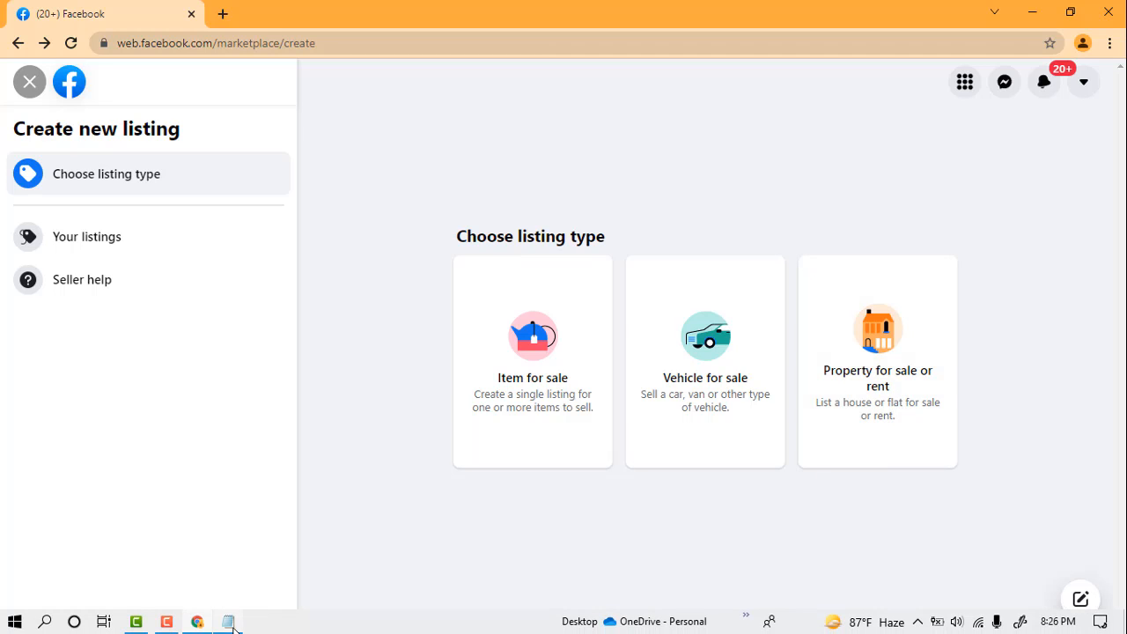
left_click(164, 624)
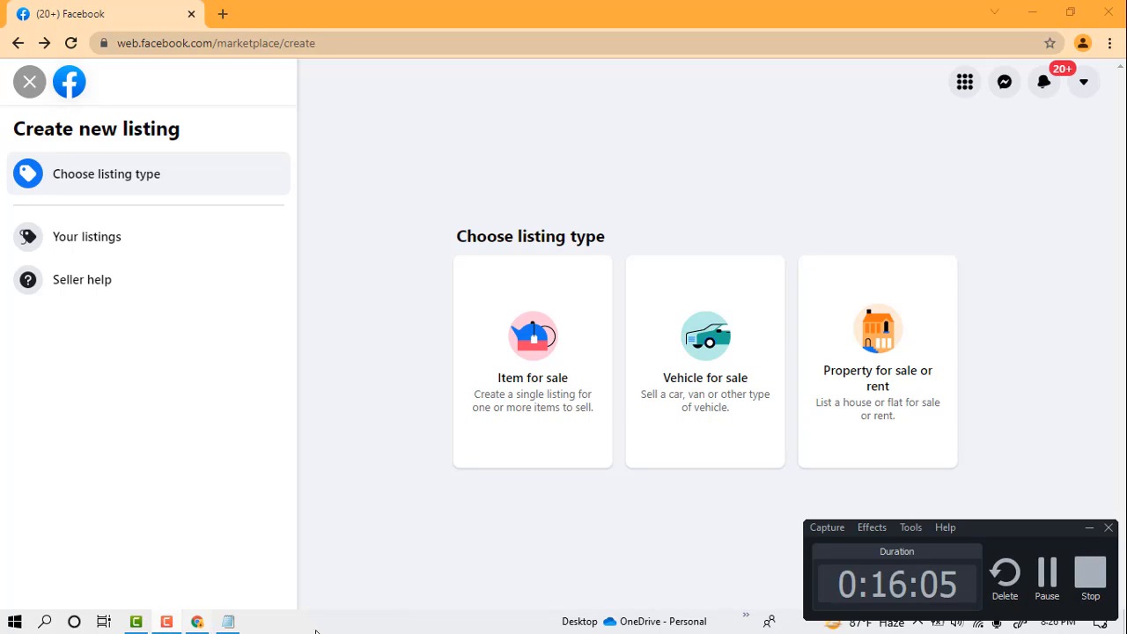
left_click(1042, 575)
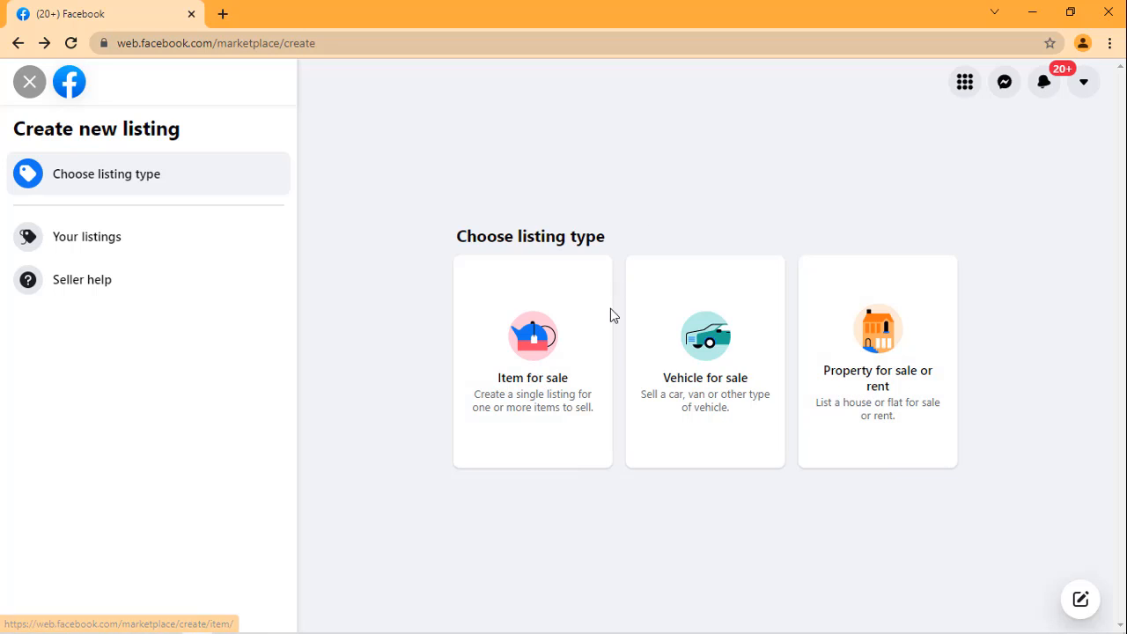
Step: Start a new Item for sale listing and look over its photo, title and price fields
left_click(528, 381)
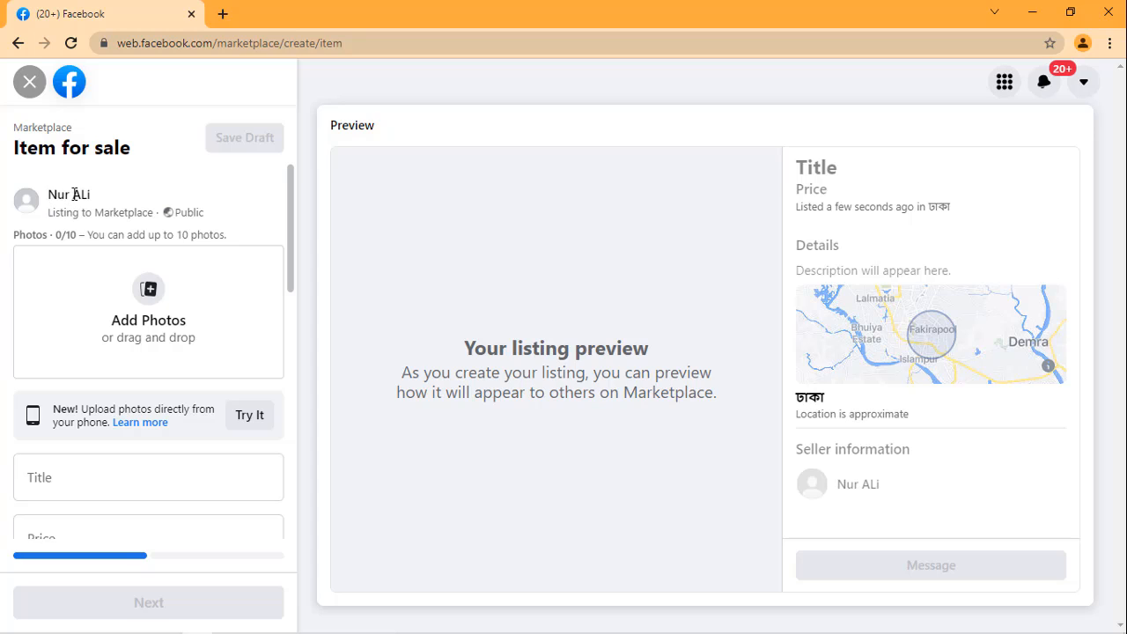
double_click(30, 214)
left_click(162, 185)
scroll(151, 266, "down", 1)
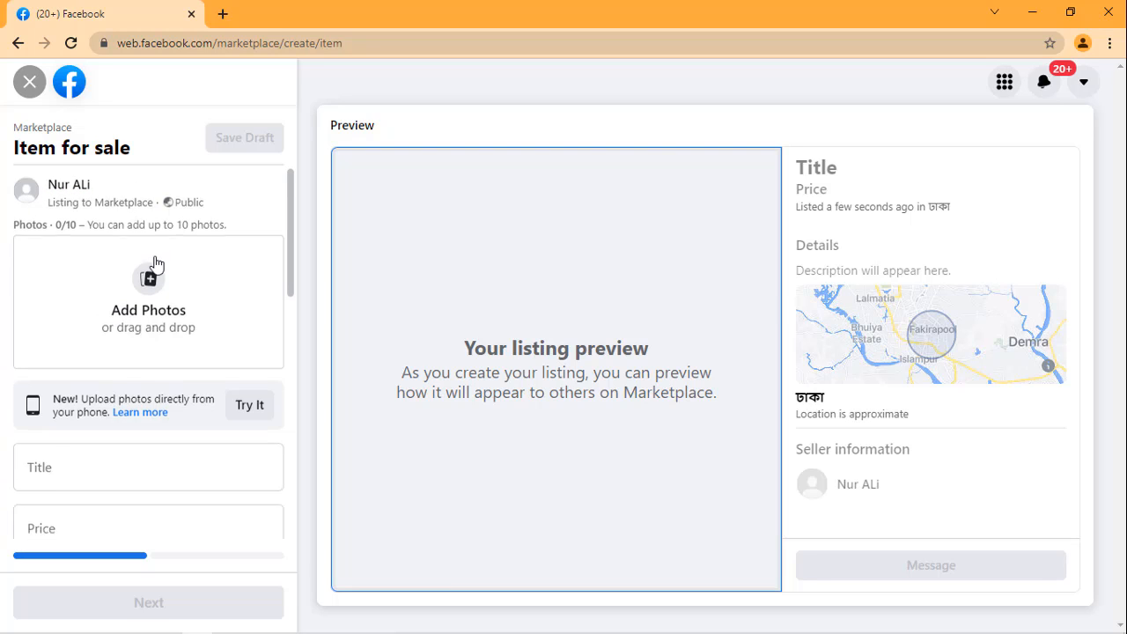
scroll(156, 264, "up", 1)
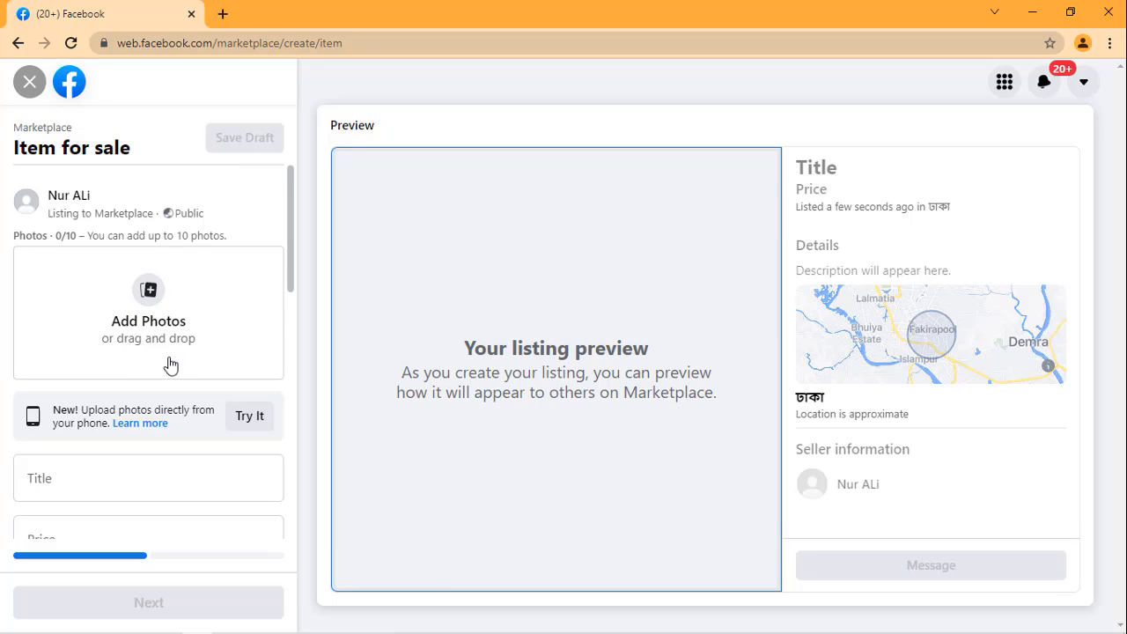
scroll(170, 361, "down", 2)
scroll(156, 335, "up", 2)
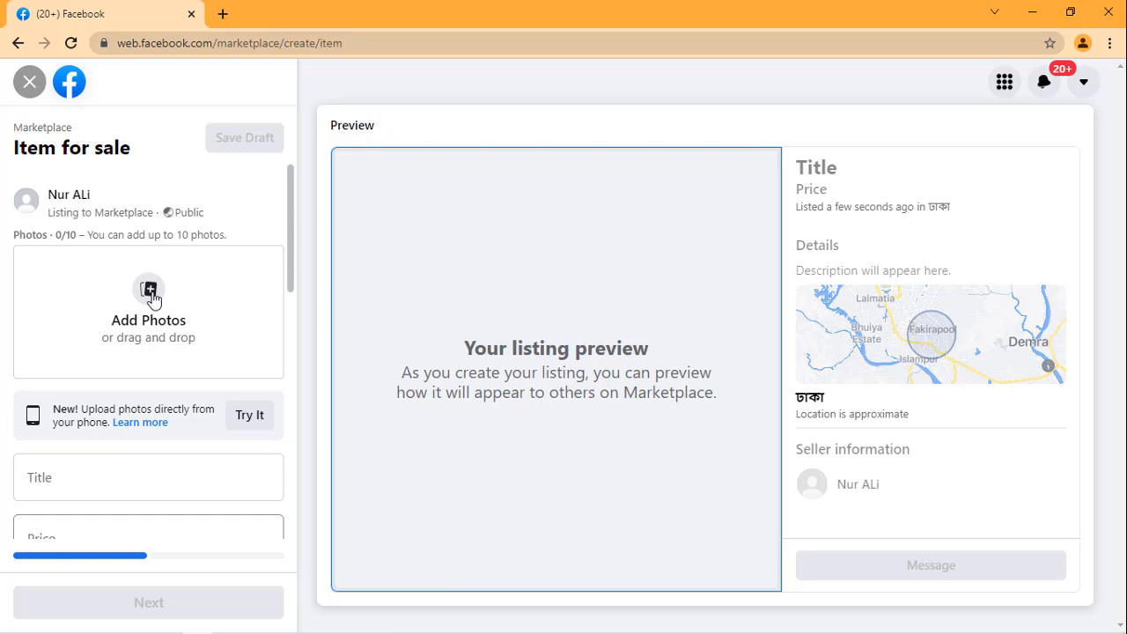
Step: Add the three jacket photos from the New Volume (H:) drive to the listing, starting with the image named 11
left_click(151, 300)
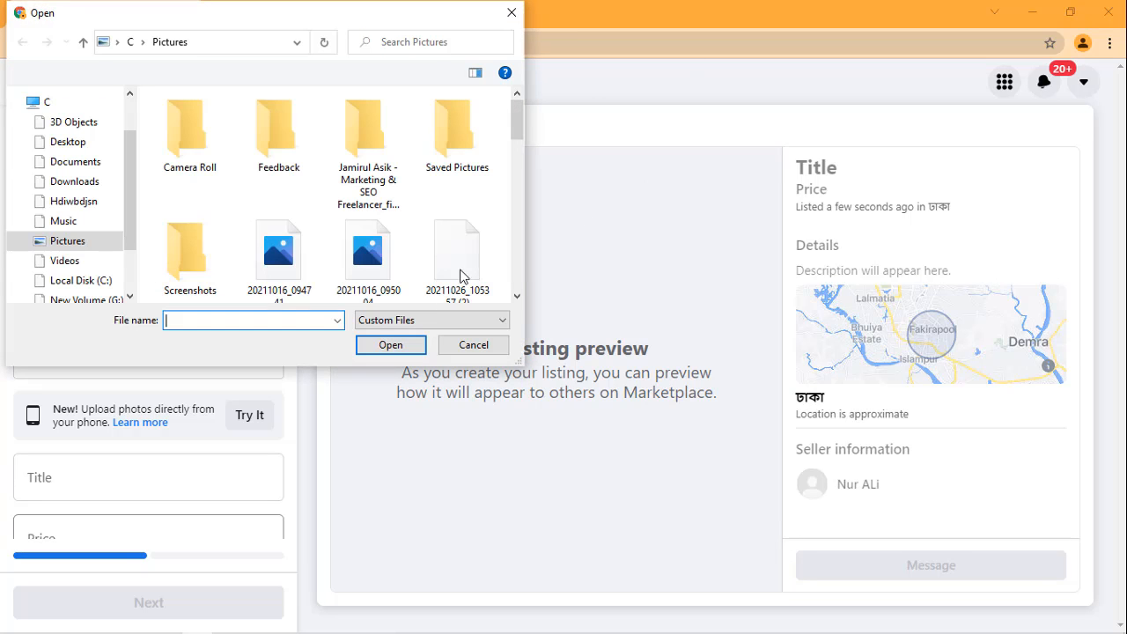
scroll(335, 211, "down", 1)
scroll(81, 269, "down", 1)
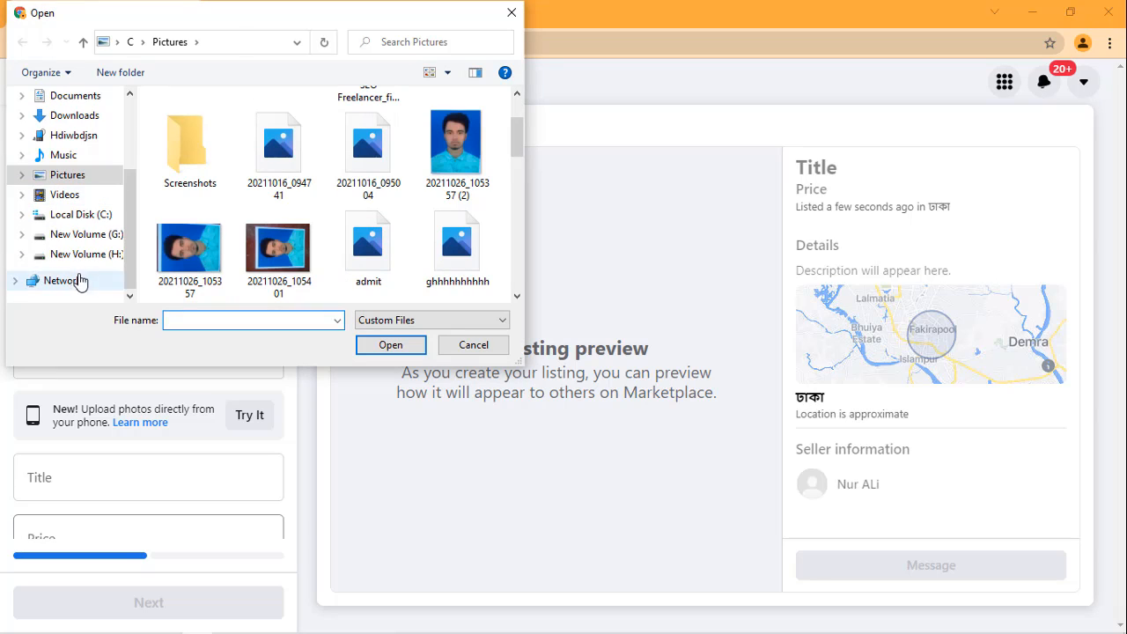
left_click(98, 253)
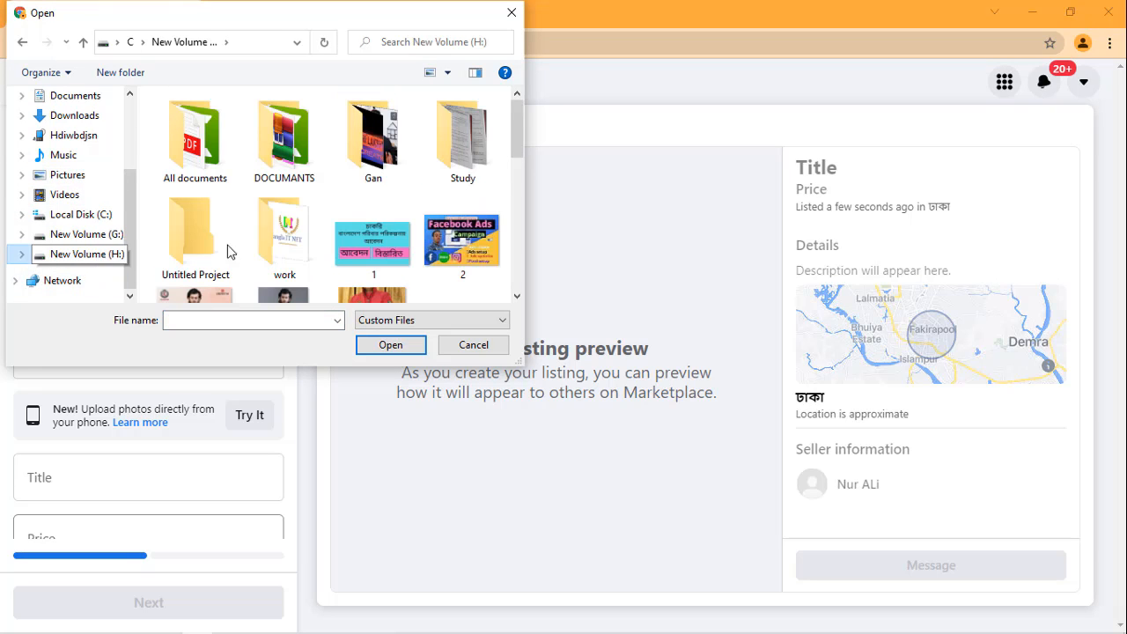
scroll(517, 183, "down", 3)
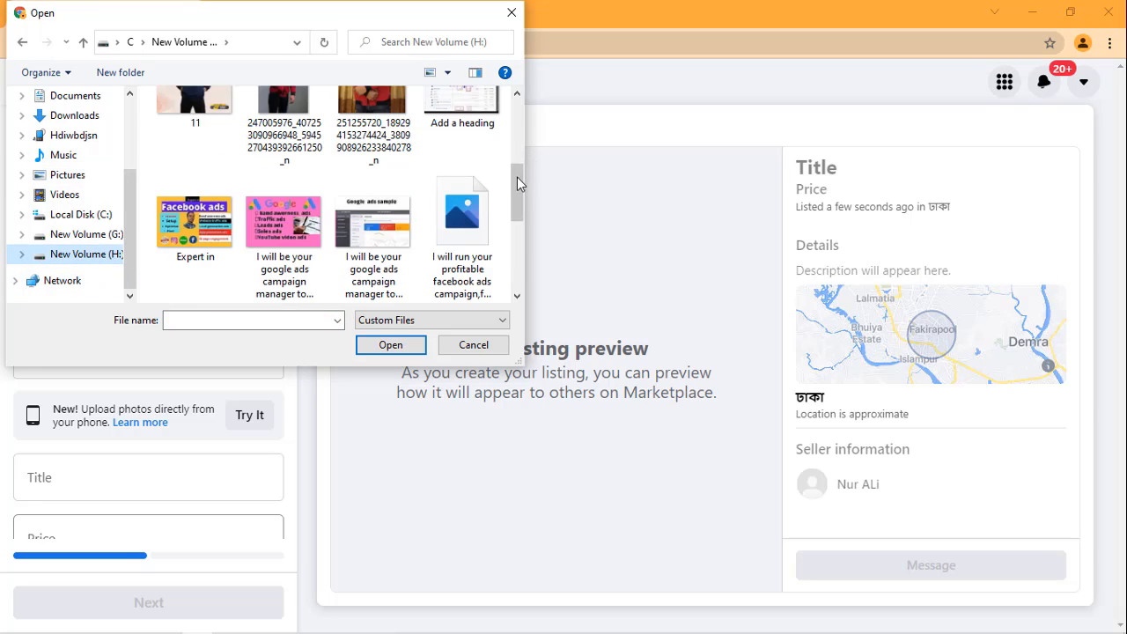
scroll(518, 180, "down", 2)
scroll(515, 221, "up", 3)
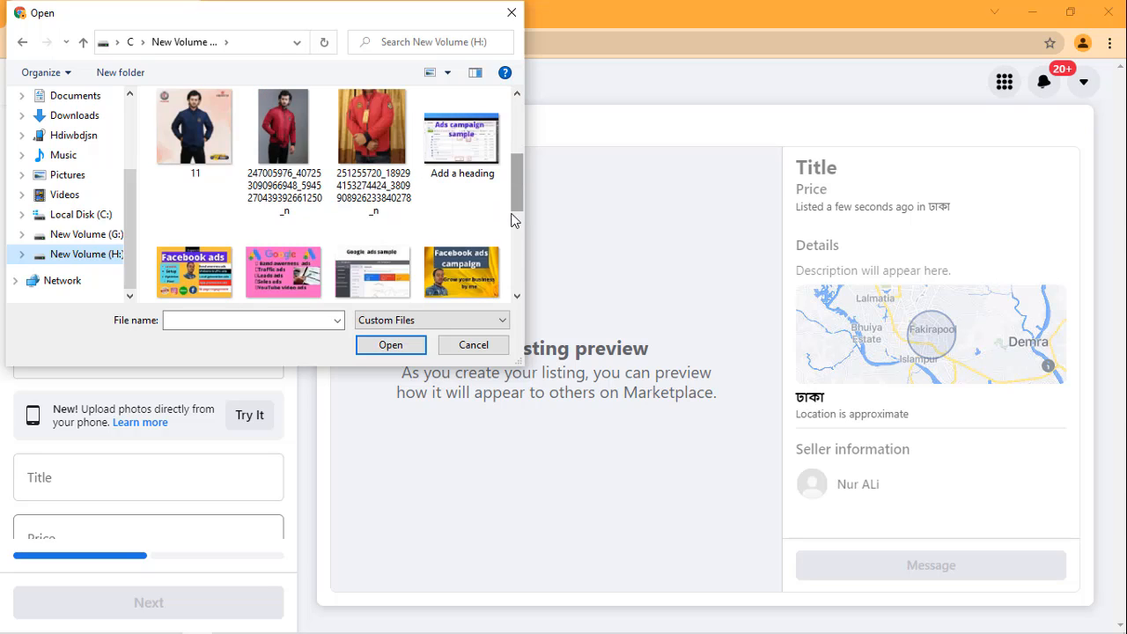
left_click(208, 158)
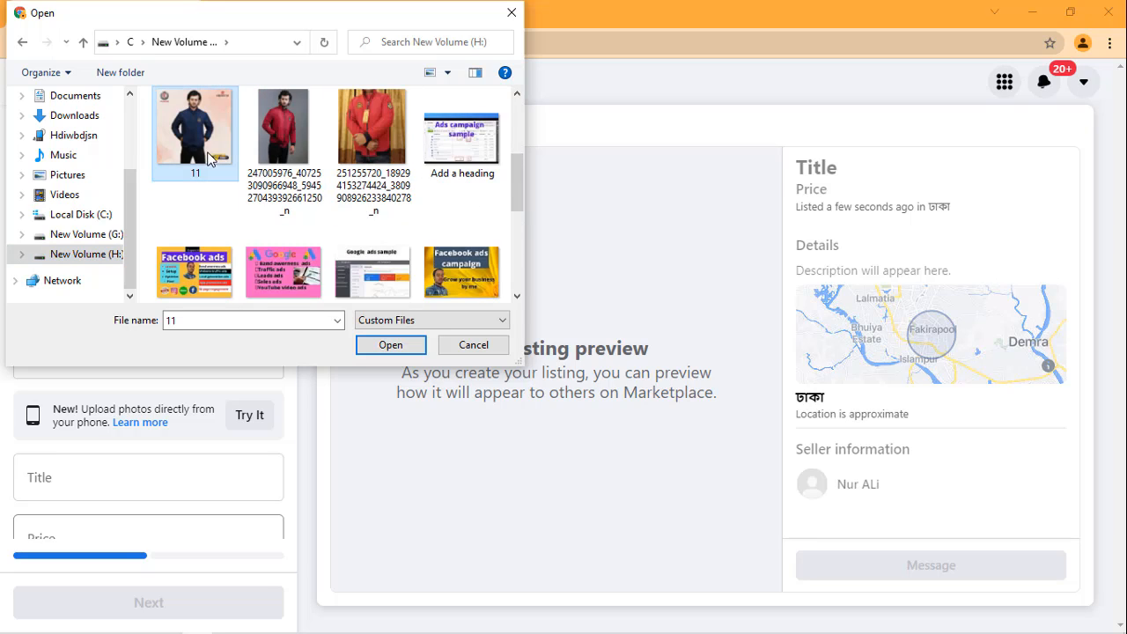
left_click(271, 155, "ctrl")
left_click(357, 154, "ctrl")
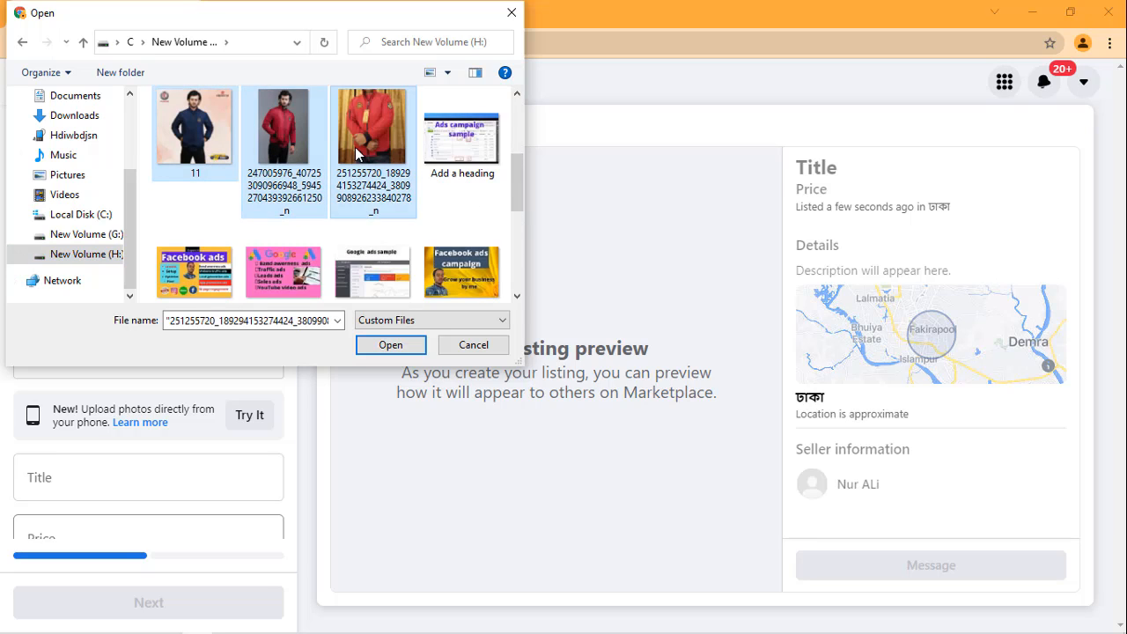
left_click(391, 344)
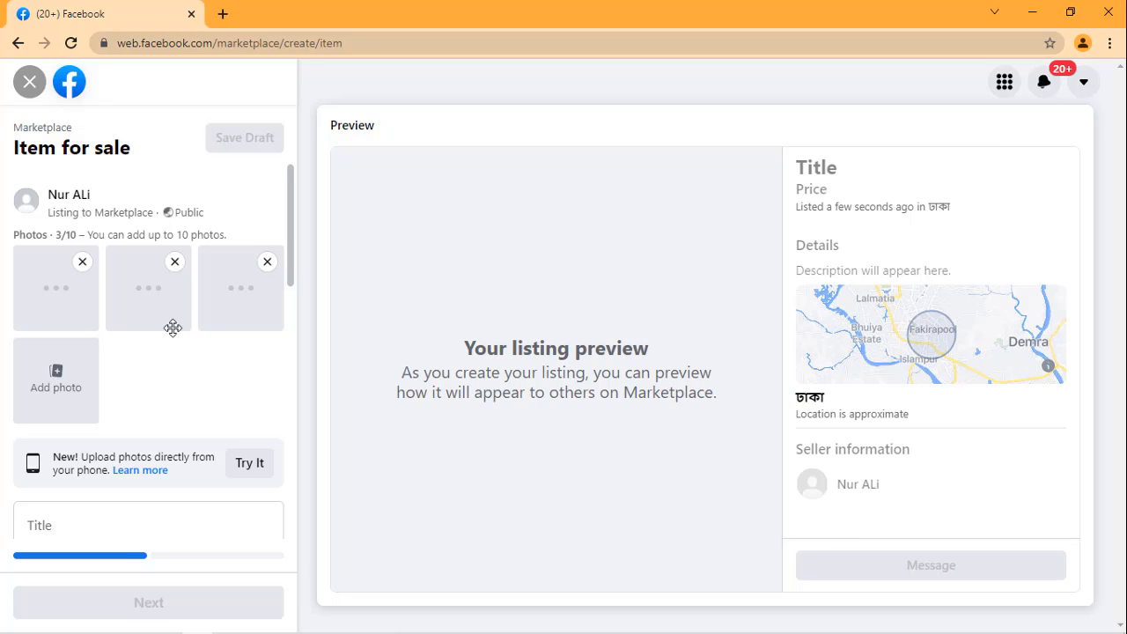
Step: Copy the jacket's style line from the Notepad product notes and set the listing title to "Style Casual Long sleeve Jeket."
scroll(201, 317, "down", 3)
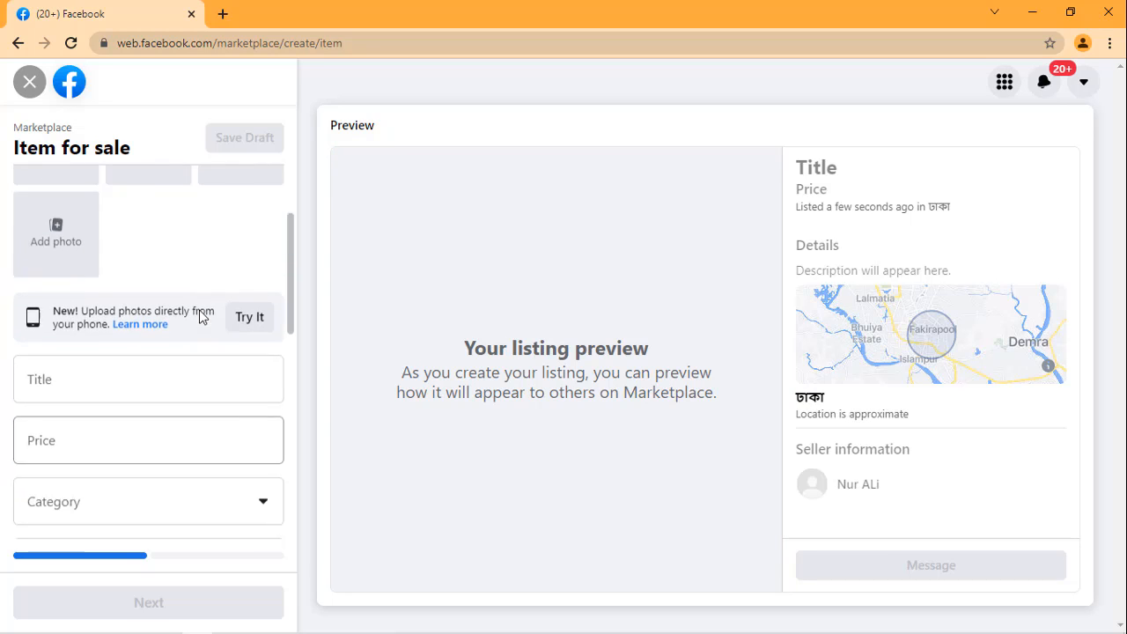
scroll(101, 276, "up", 2)
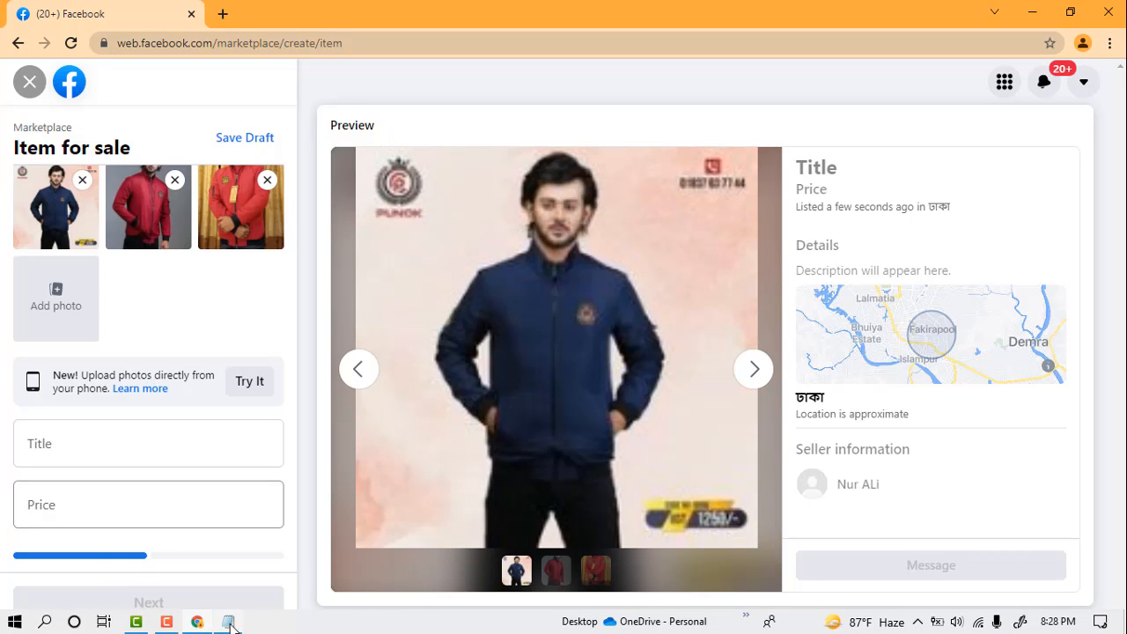
left_click(230, 626)
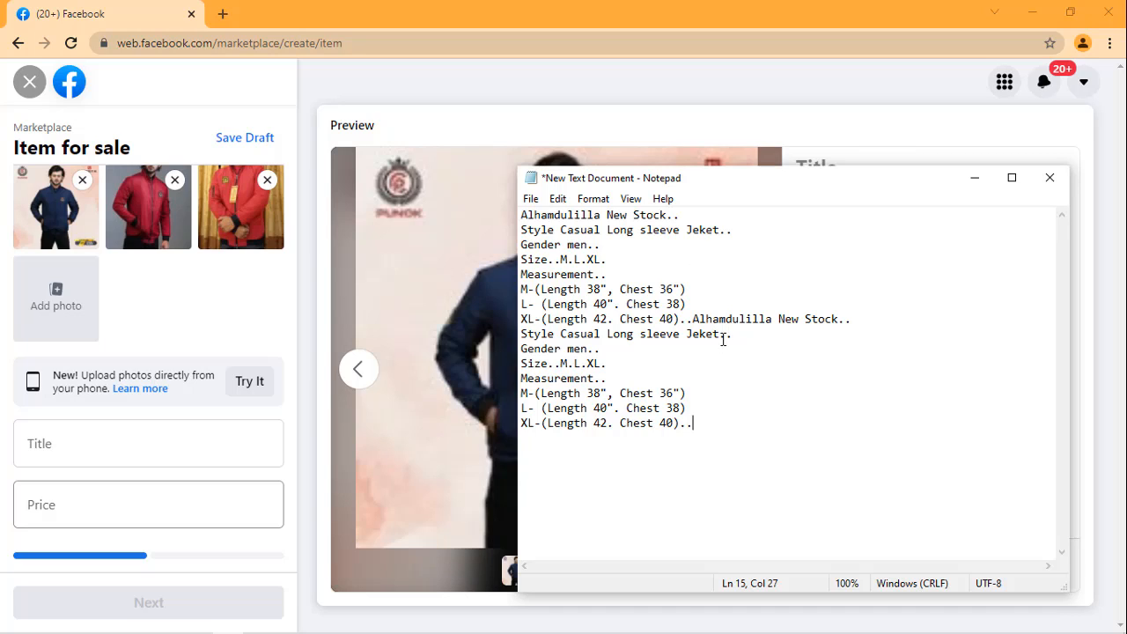
left_click_drag(727, 335, 521, 334)
key("ctrl+c")
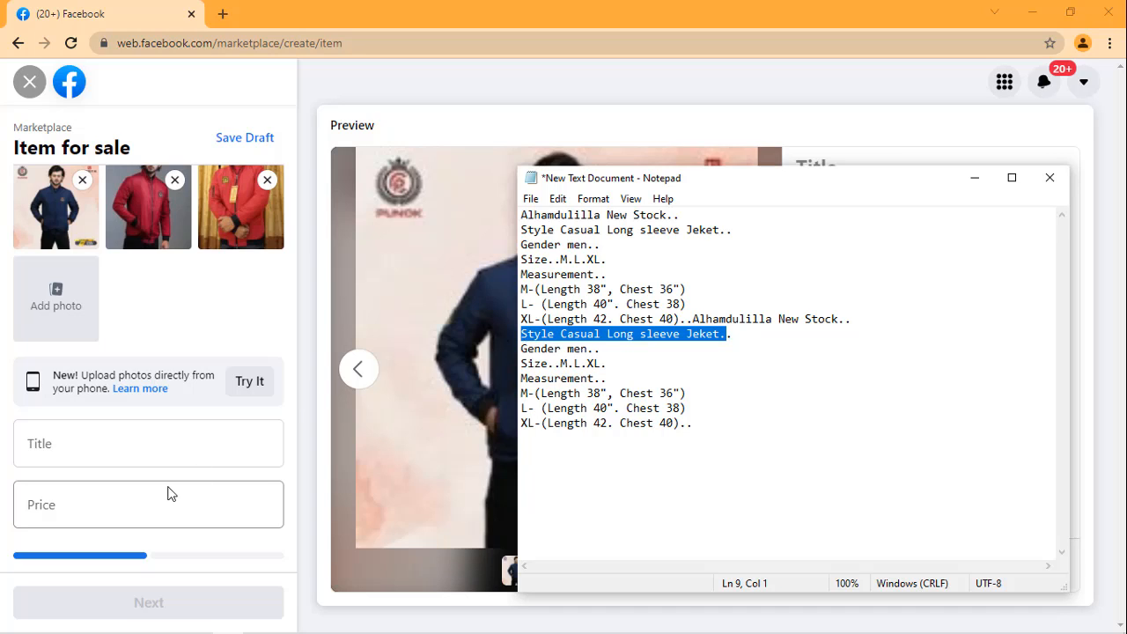
left_click(162, 441)
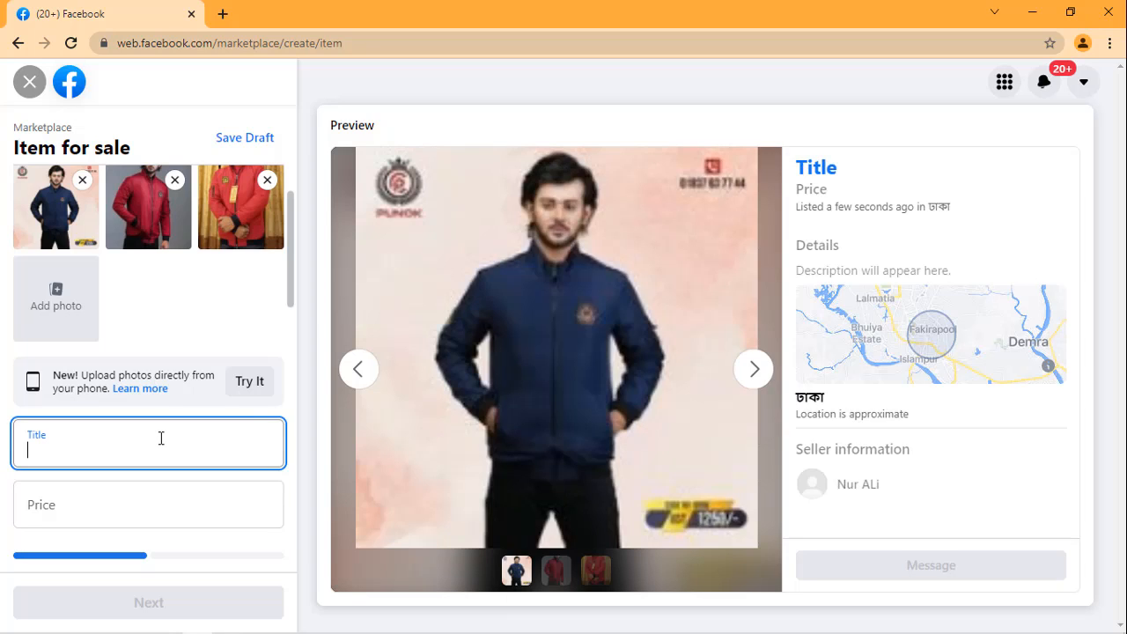
key("ctrl+v")
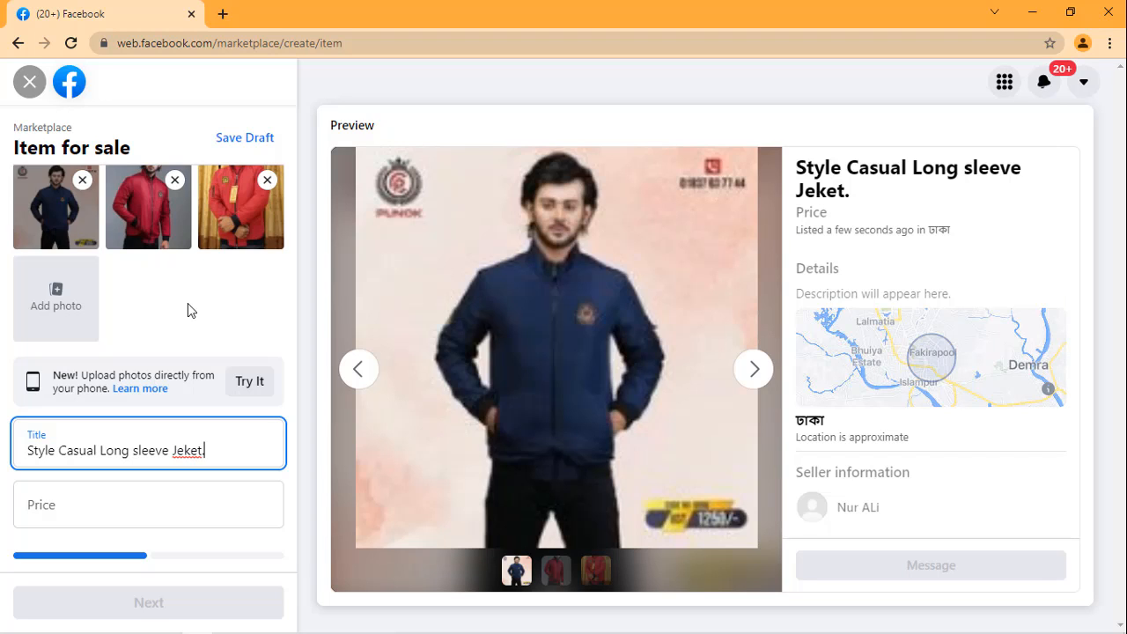
Step: Open the listing's price for editing, check the Notepad product notes for a price, and return to the listing form
scroll(187, 303, "down", 2)
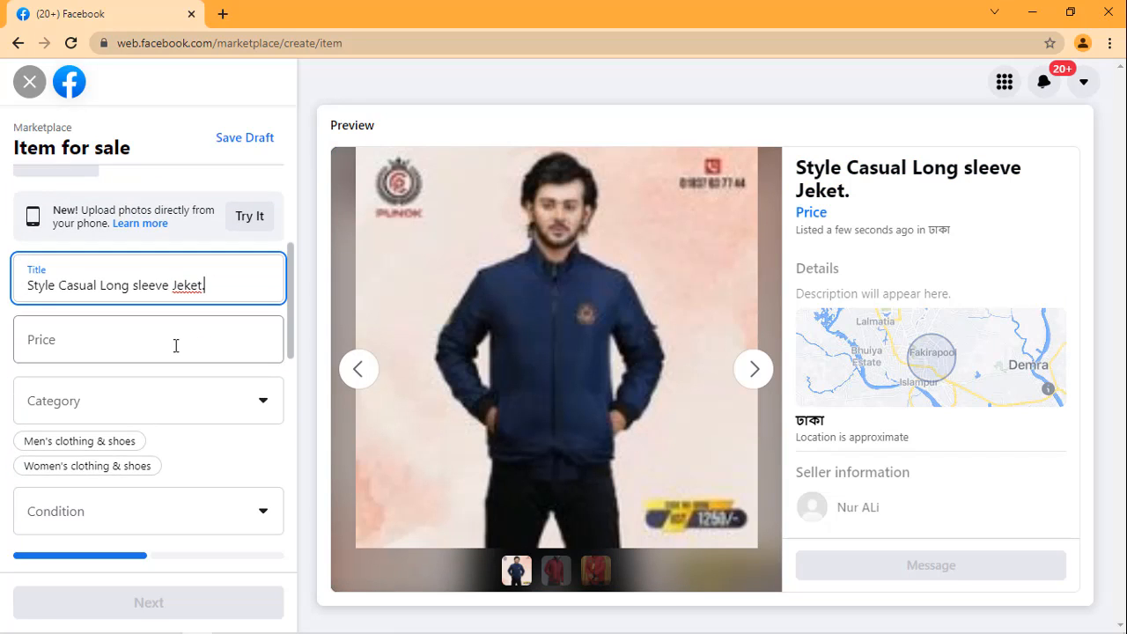
left_click(176, 345)
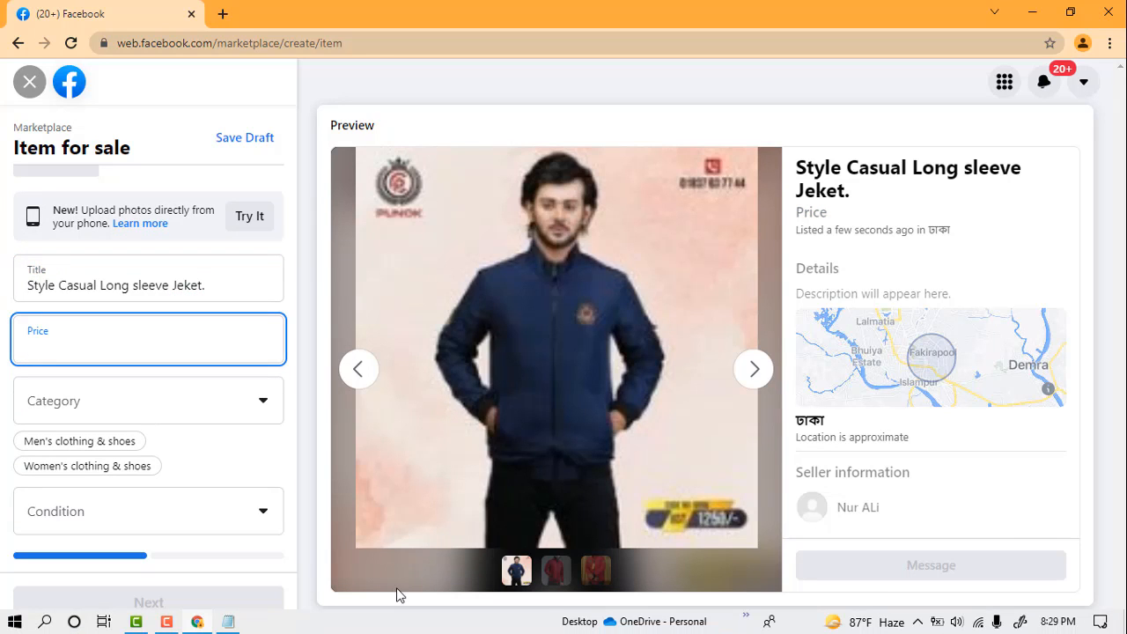
left_click(229, 622)
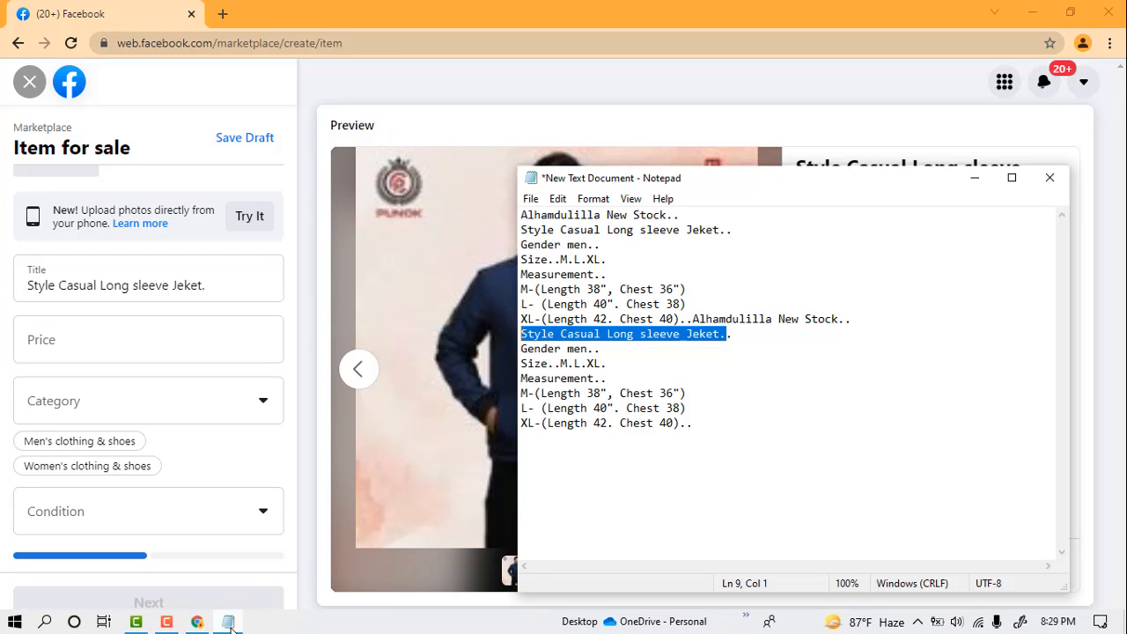
left_click(877, 367)
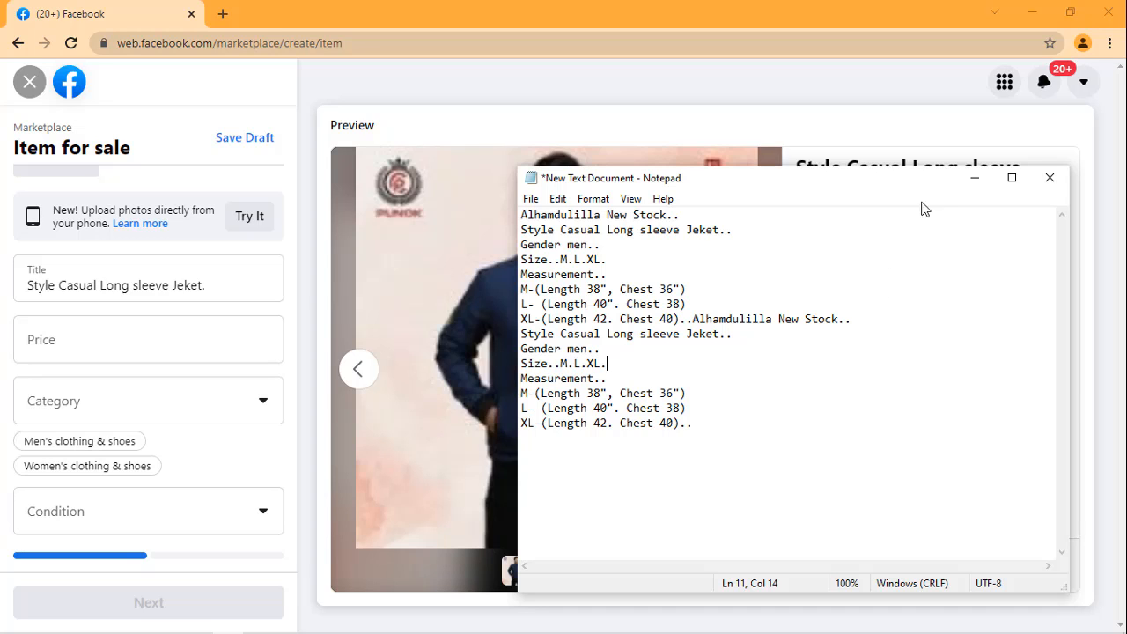
left_click(975, 181)
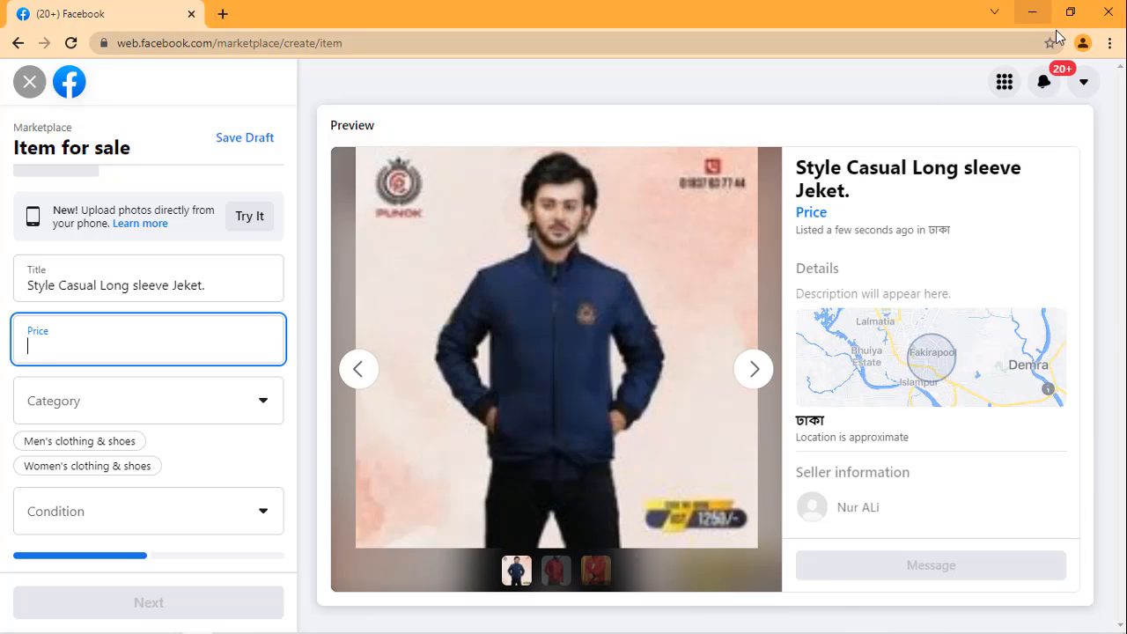
Step: Switch to another Chrome profile and open its bookmarked Facebook page
left_click(1082, 47)
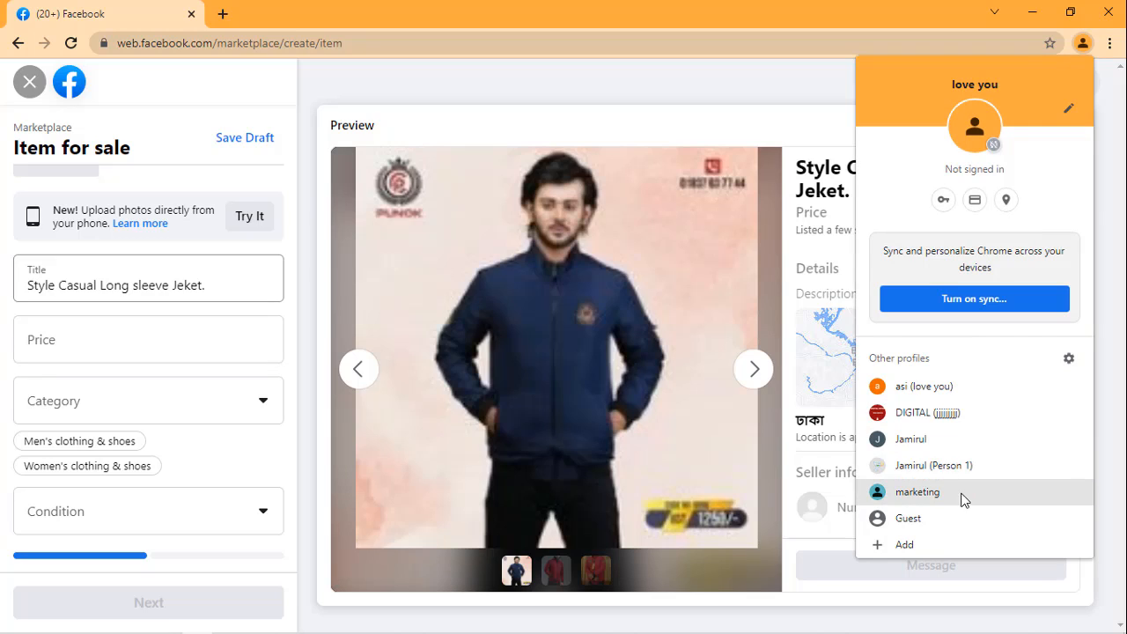
left_click(953, 458)
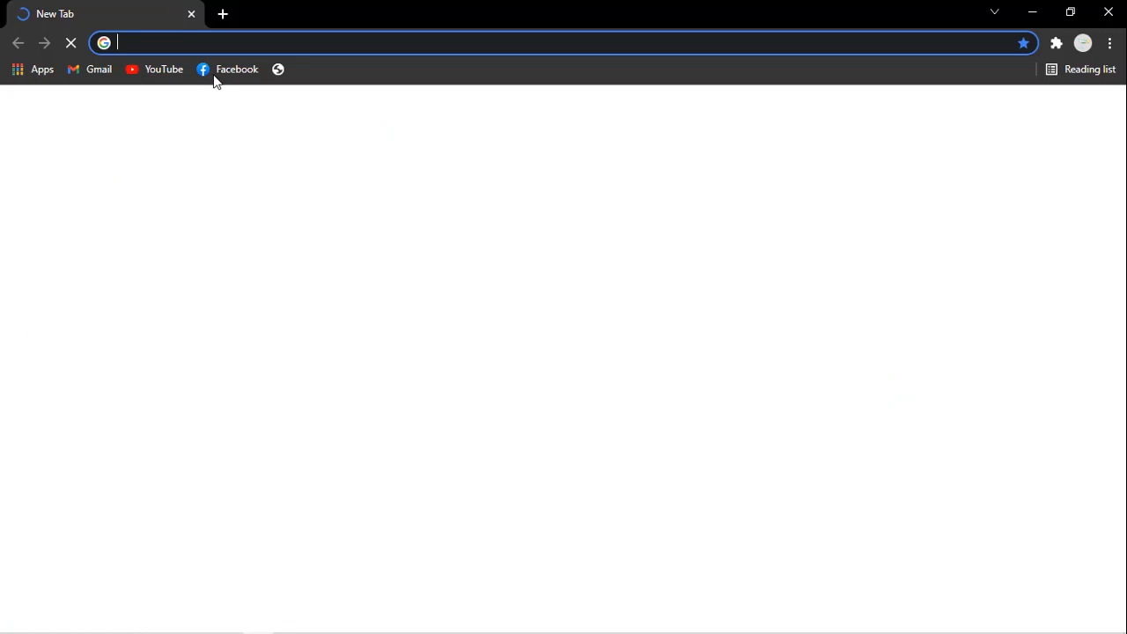
left_click(215, 77)
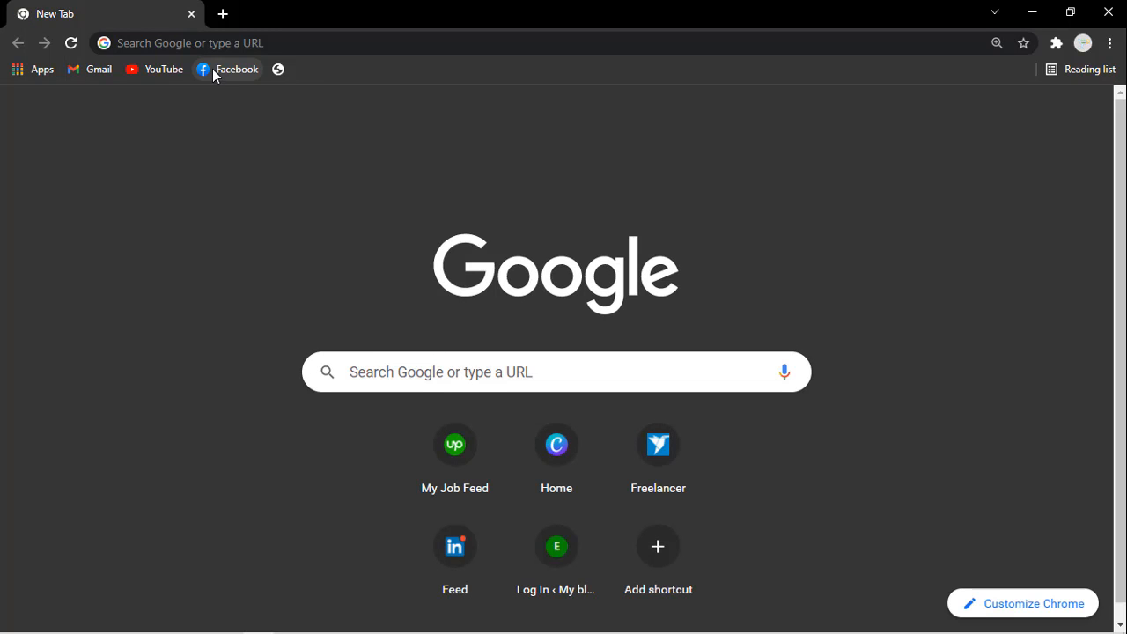
left_click(214, 75)
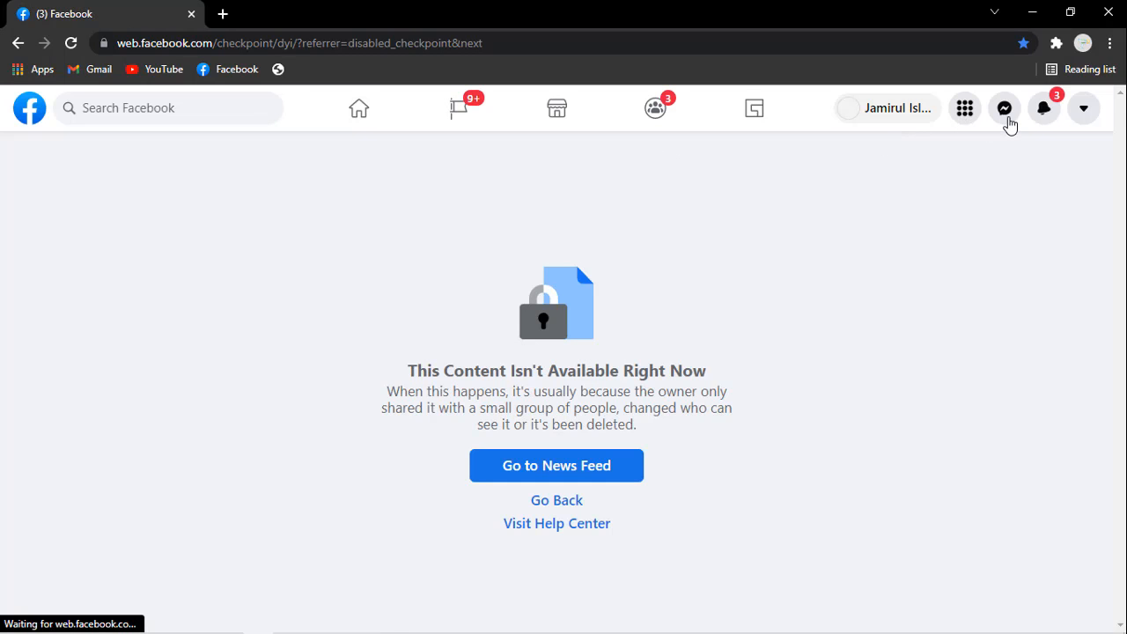
Step: Open the full Messenger chat list of the Facebook account in this profile
left_click(1005, 110)
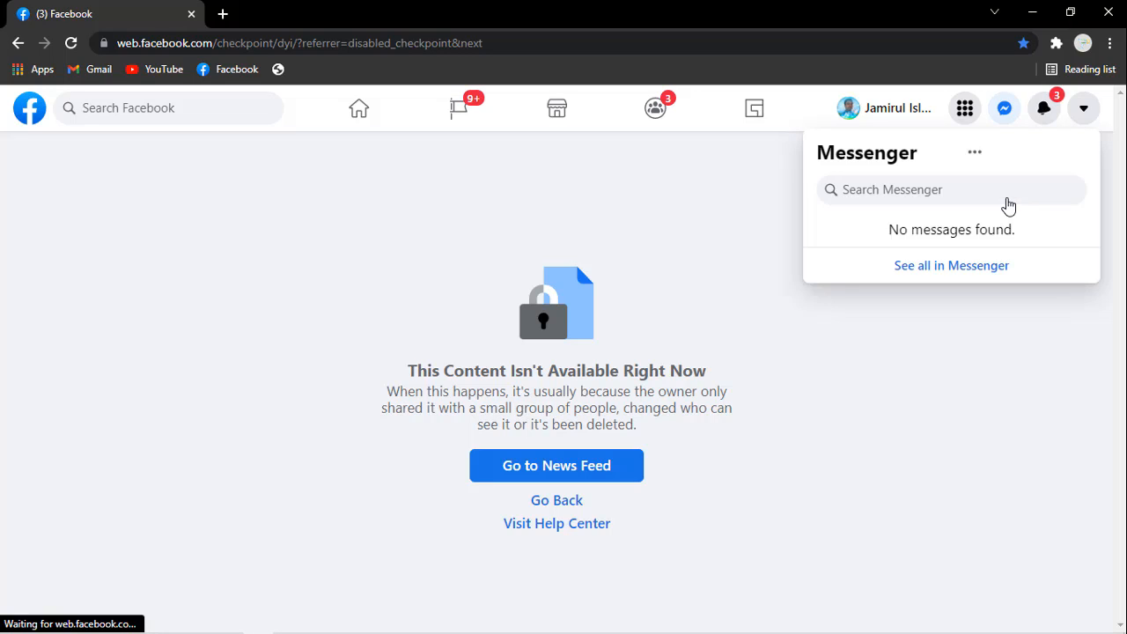
left_click(946, 269)
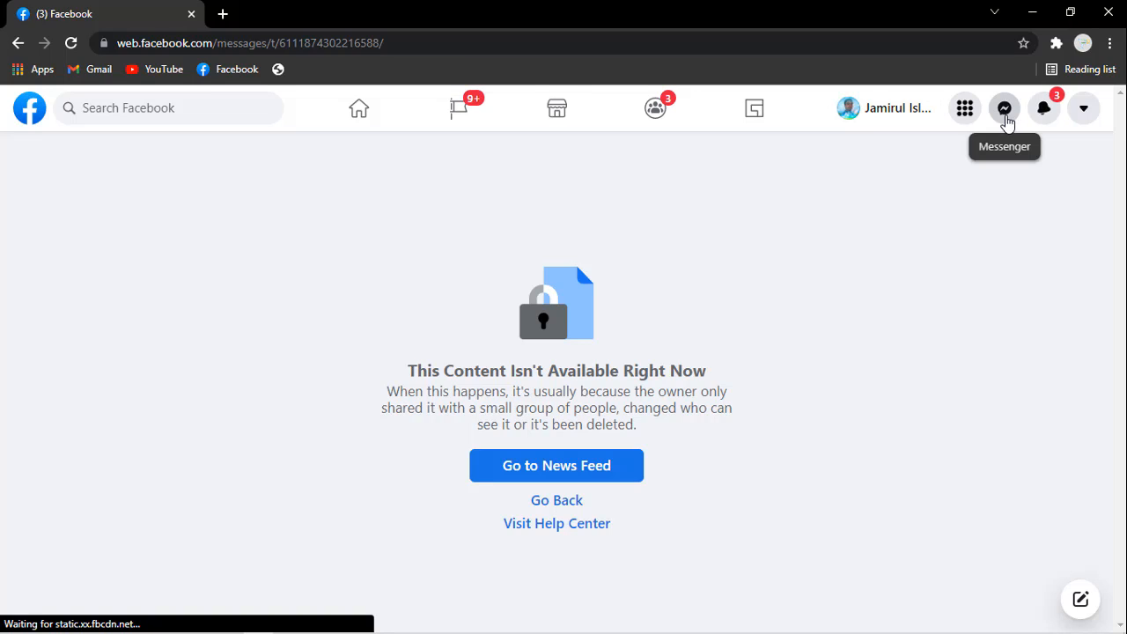
left_click(1009, 124)
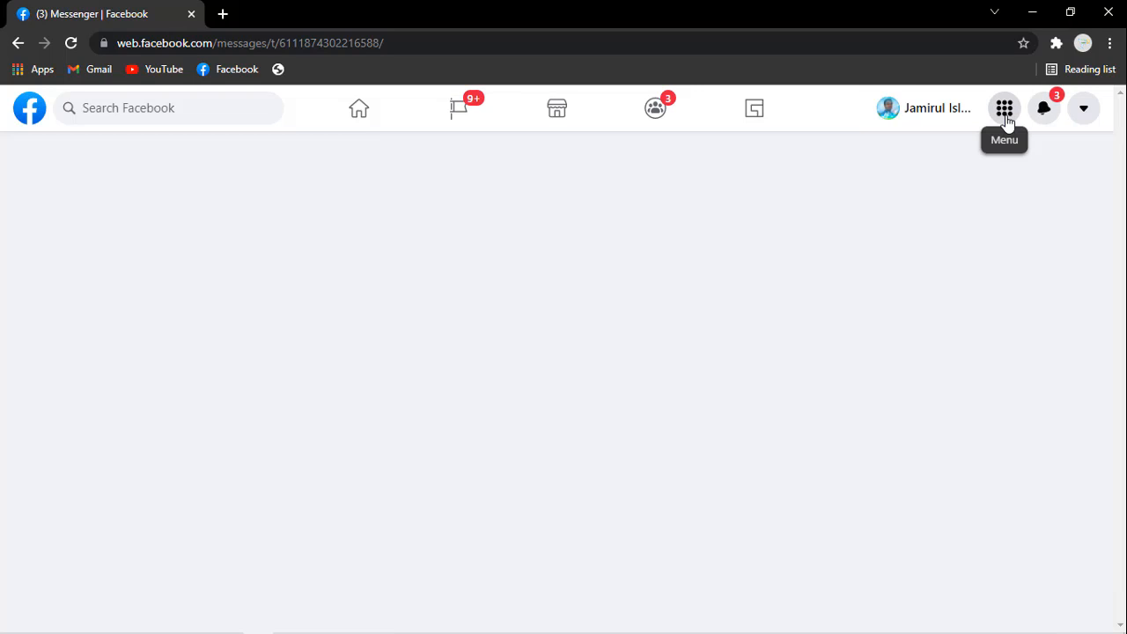
mouse_move(164, 629)
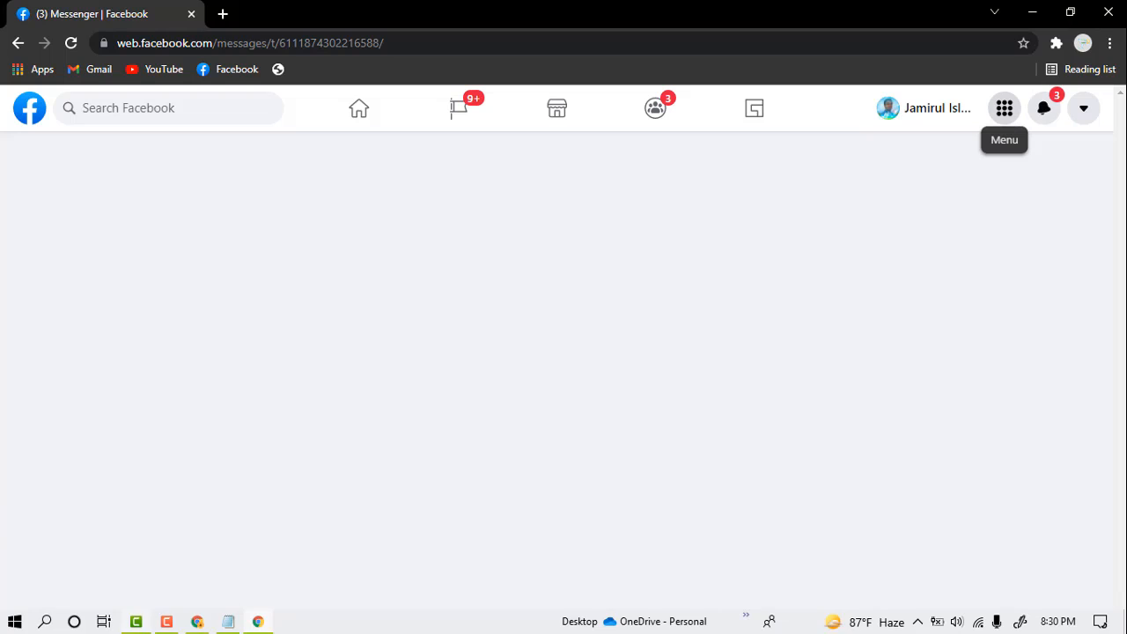
left_click(165, 624)
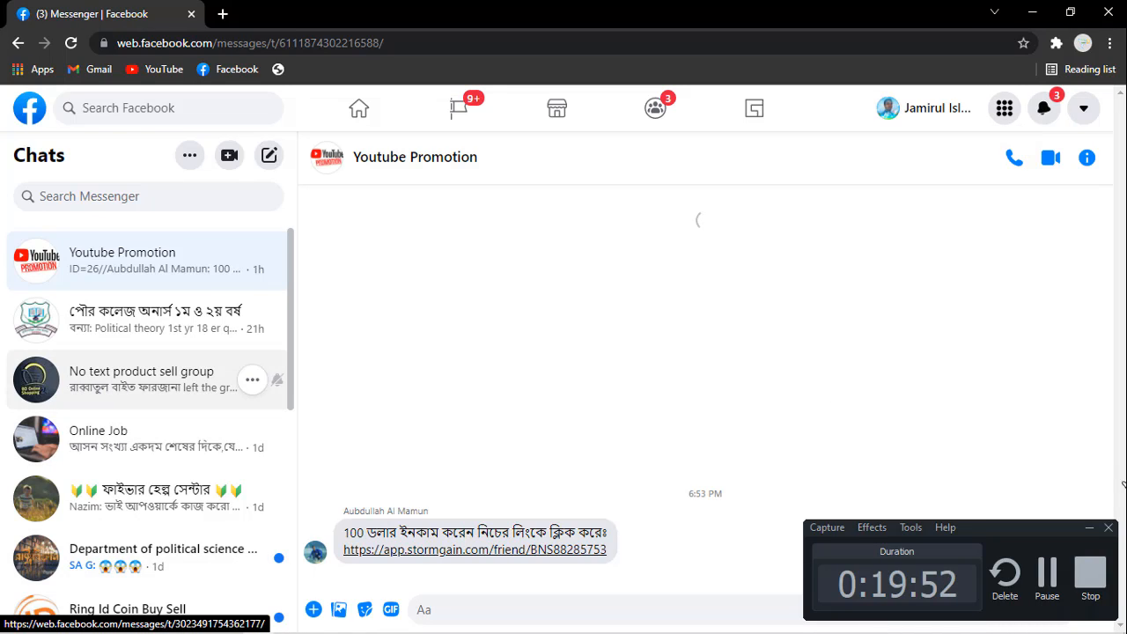
left_click(1085, 528)
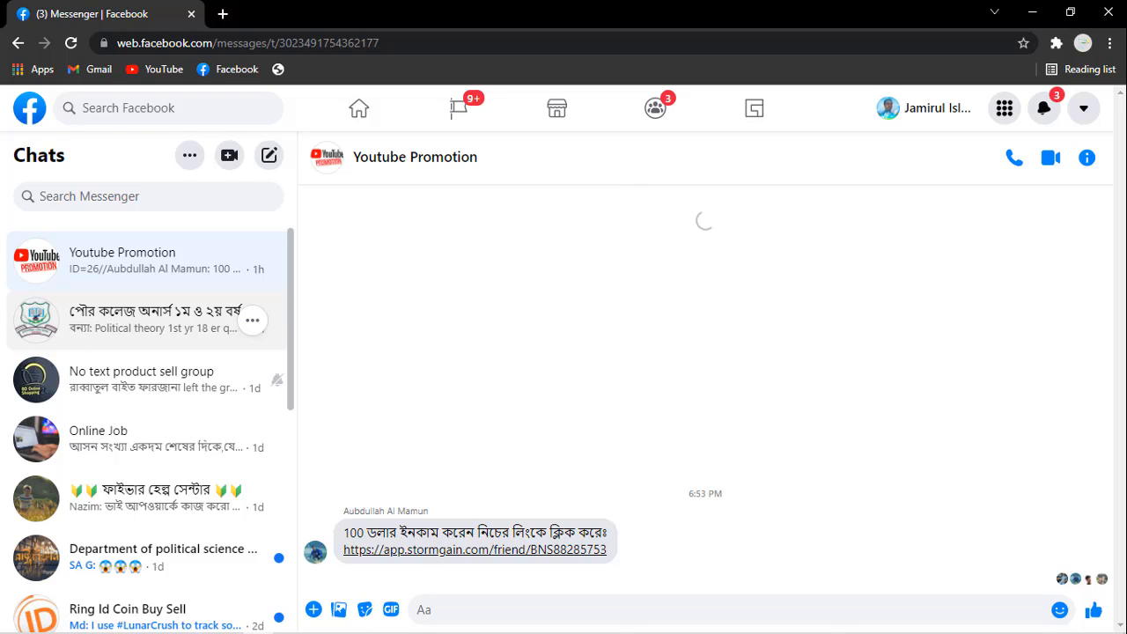
Step: Open the "No text product sell group" chat and find the admin price posted for the jacket
left_click(146, 380)
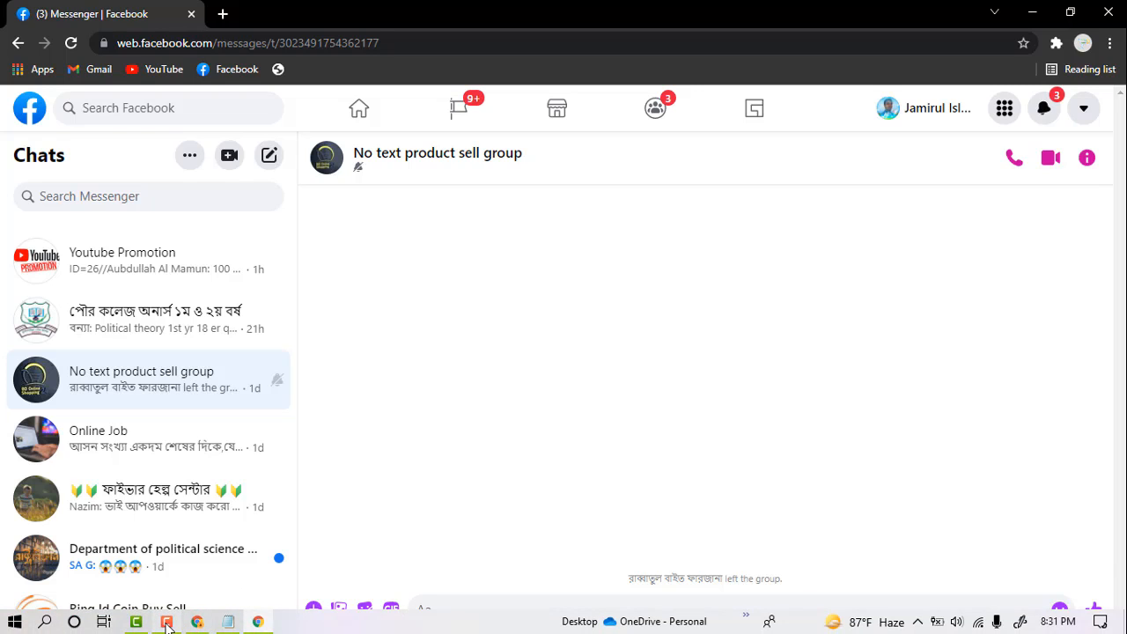
left_click(198, 623)
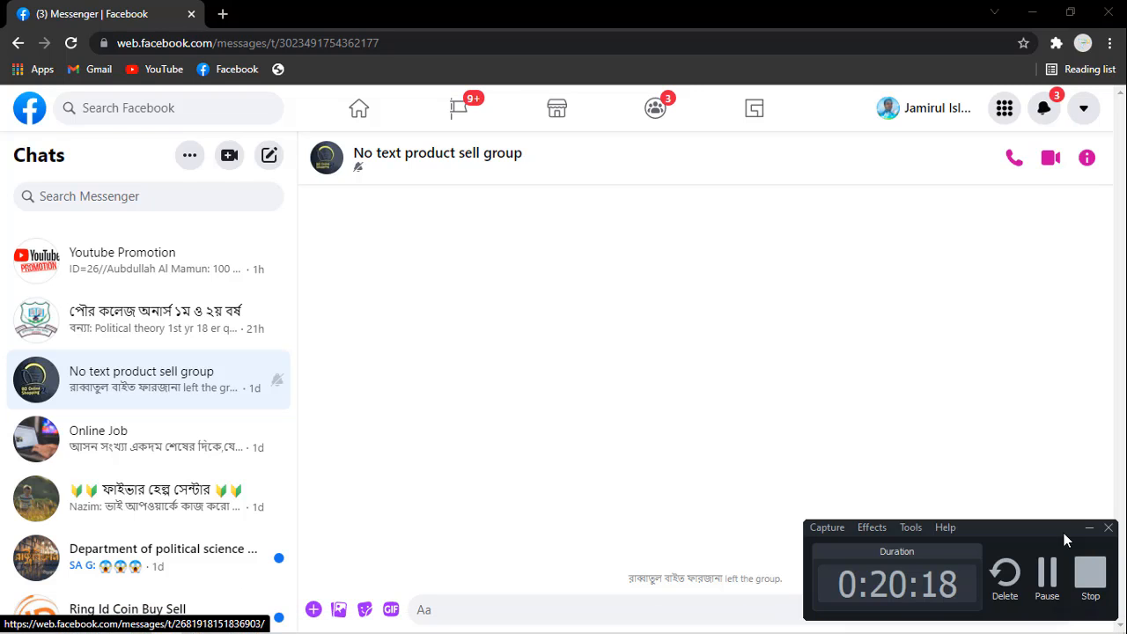
left_click(1047, 572)
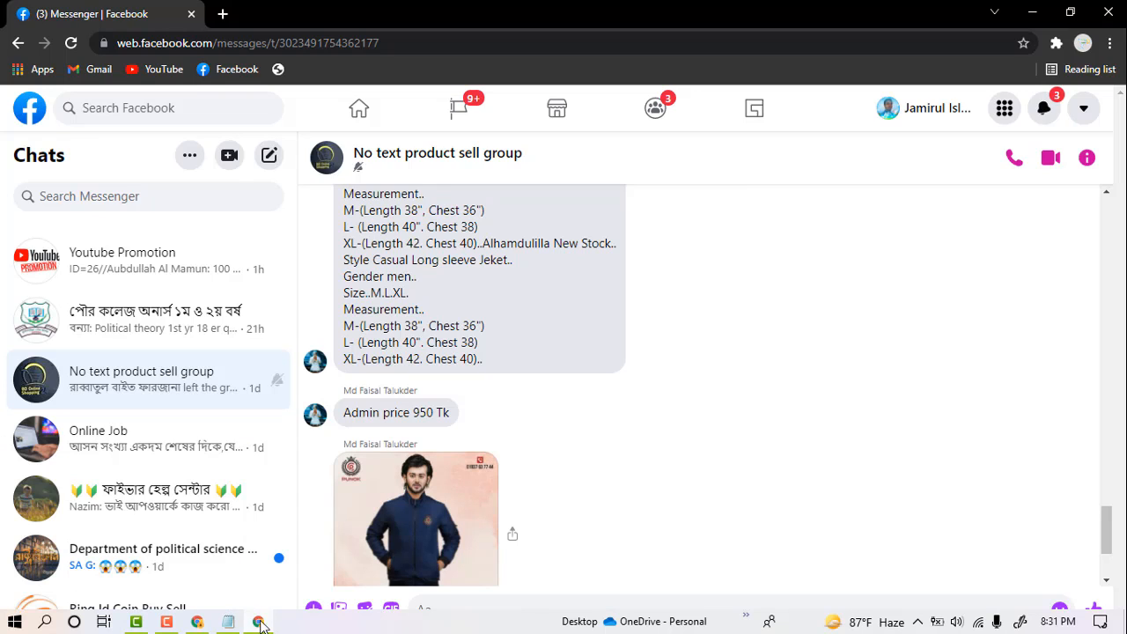
left_click(168, 622)
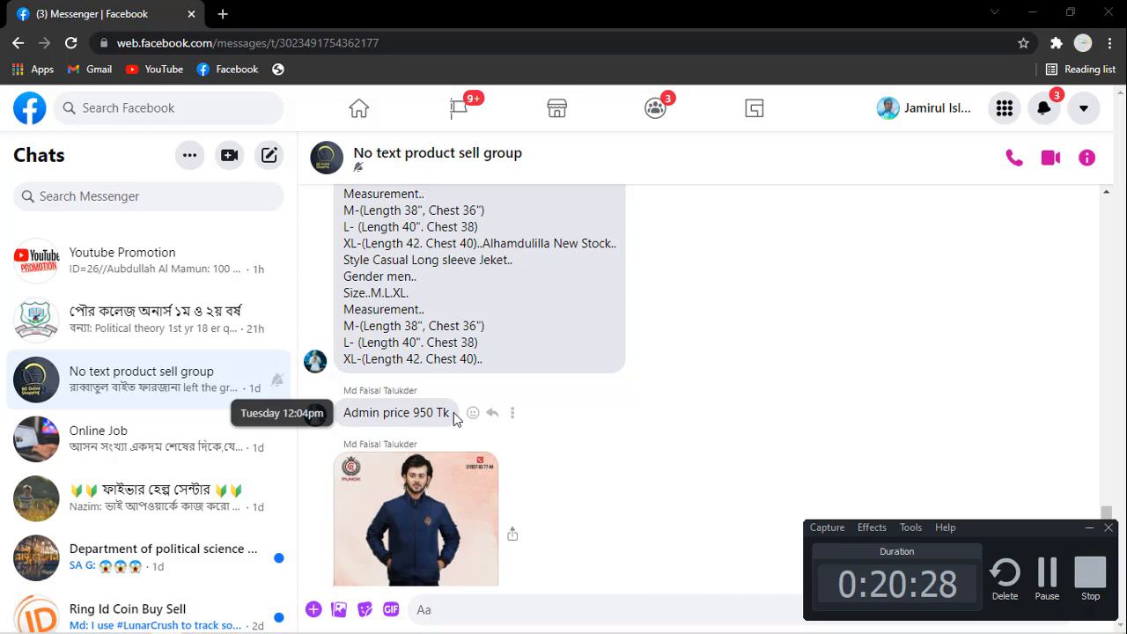
left_click_drag(454, 411, 432, 409)
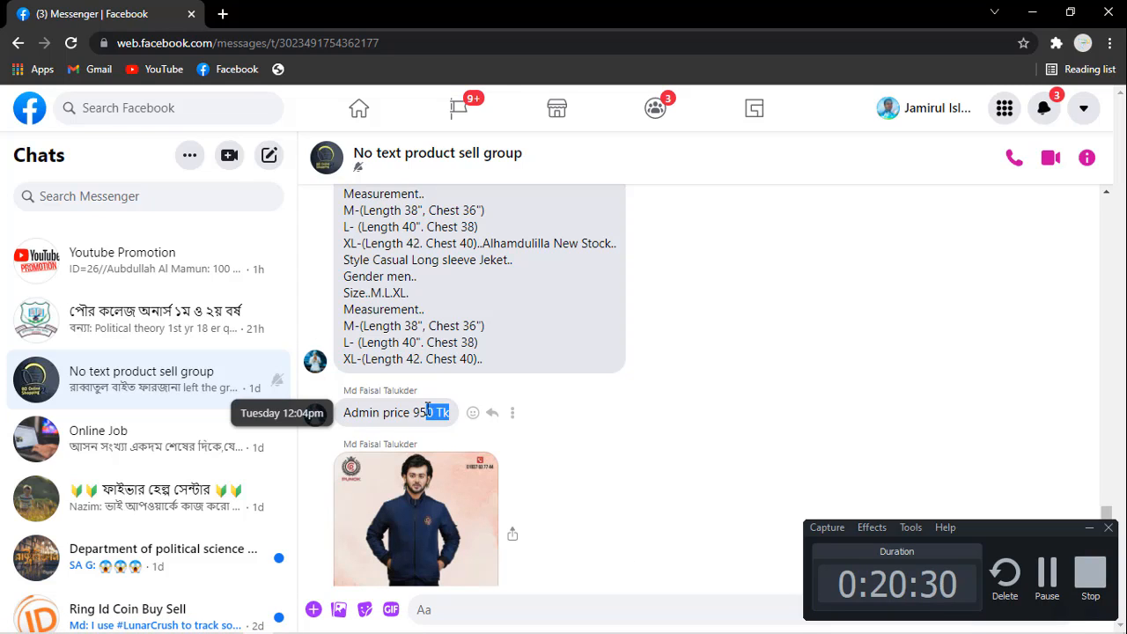
left_click(428, 410)
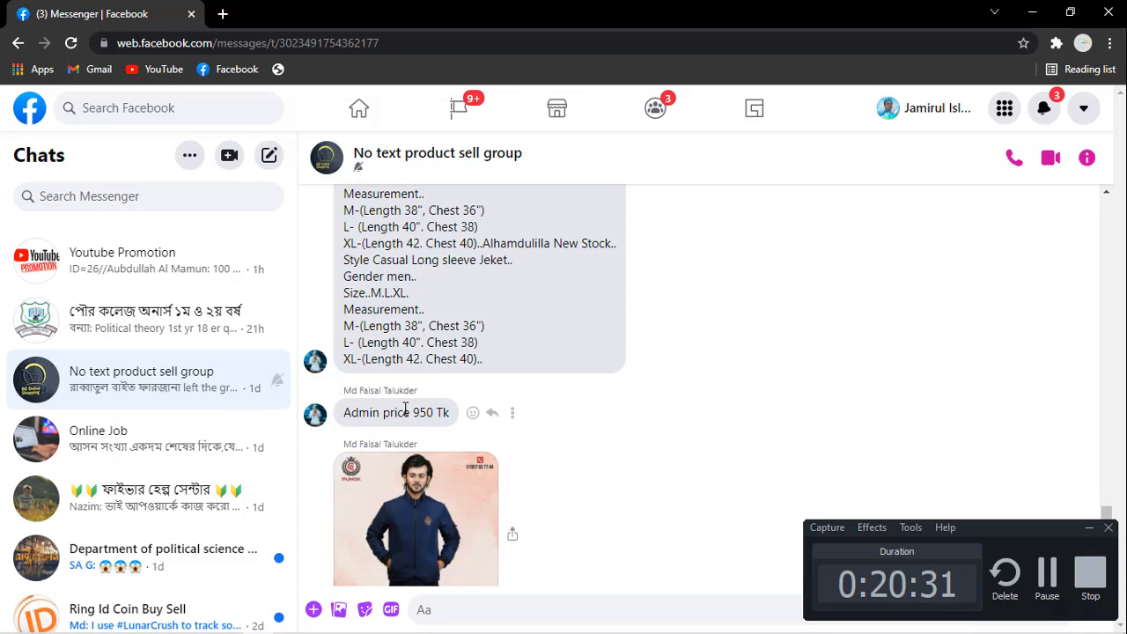
Step: Close the Messenger browser window, return to the Marketplace listing form and set the jacket's price to 950
left_click(1111, 13)
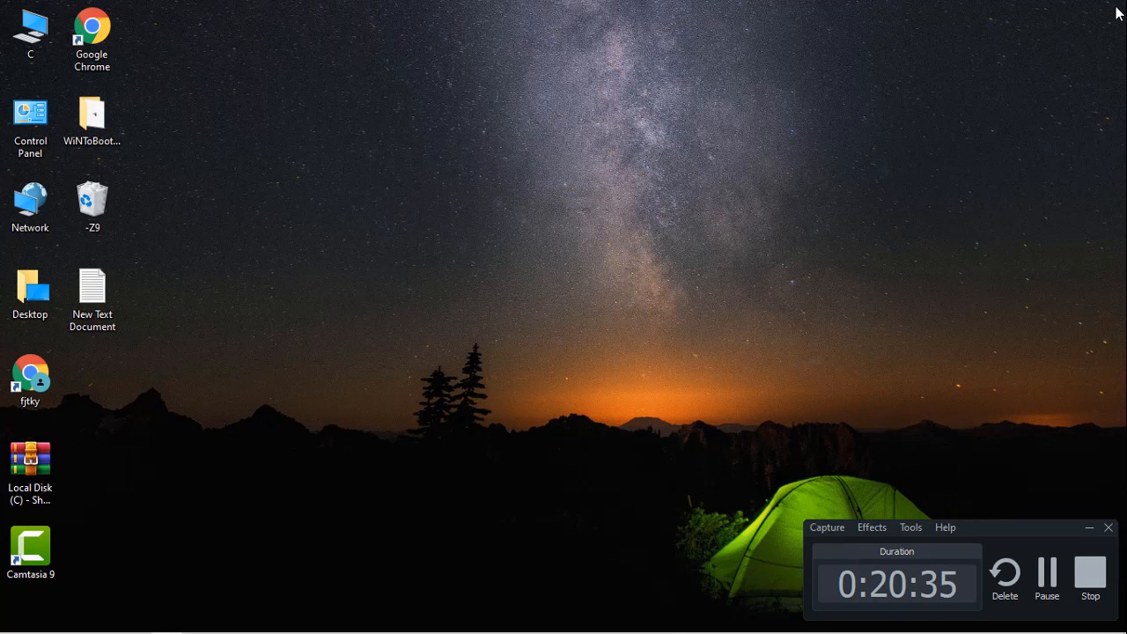
mouse_move(125, 617)
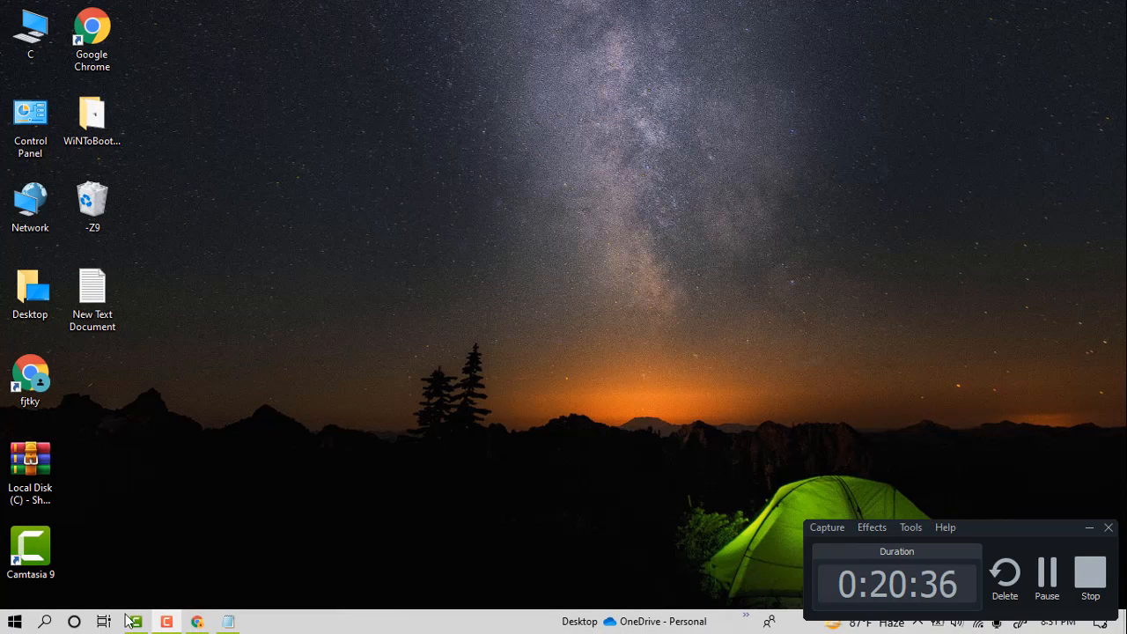
left_click(199, 622)
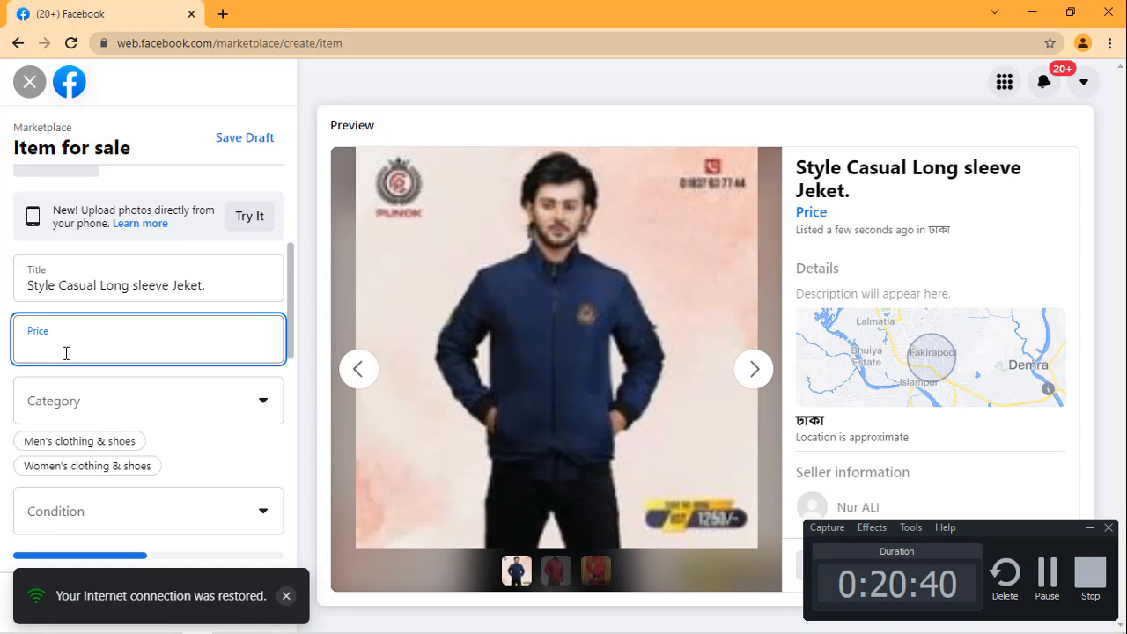
type("950")
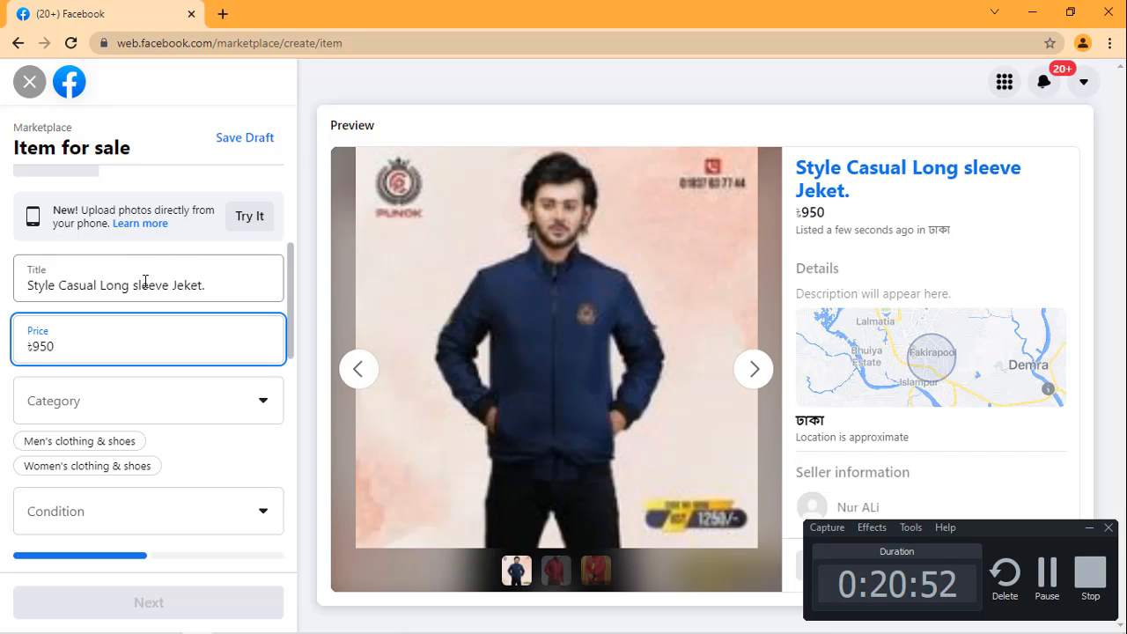
Step: Set the listing's category to Men's clothing & shoes and look through the list of available categories
scroll(145, 281, "down", 1)
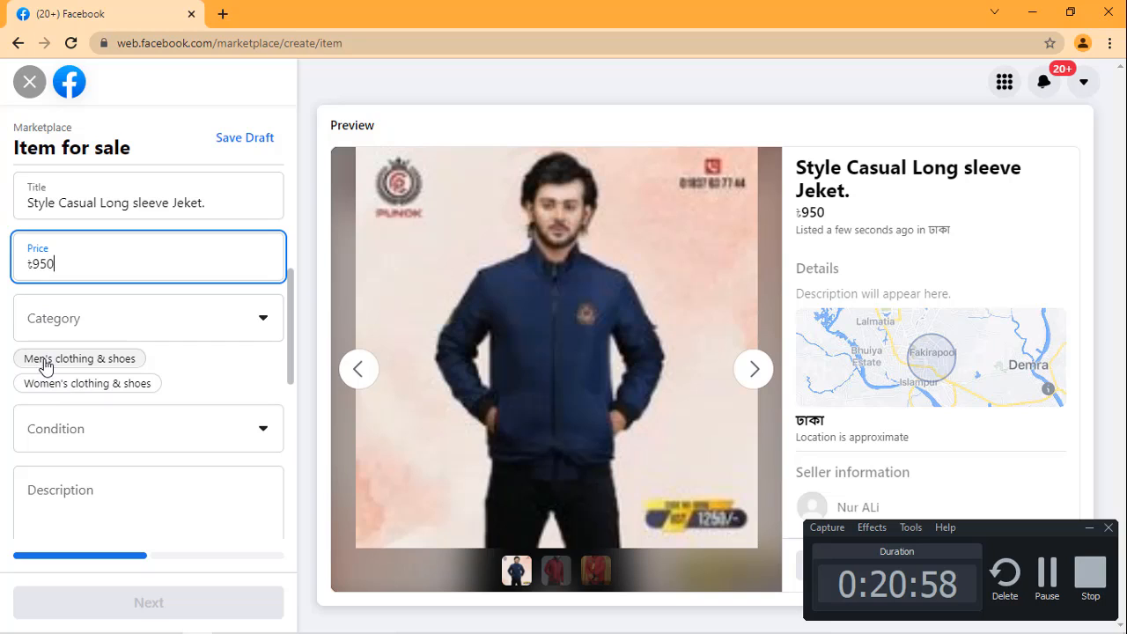
left_click(96, 362)
left_click(255, 319)
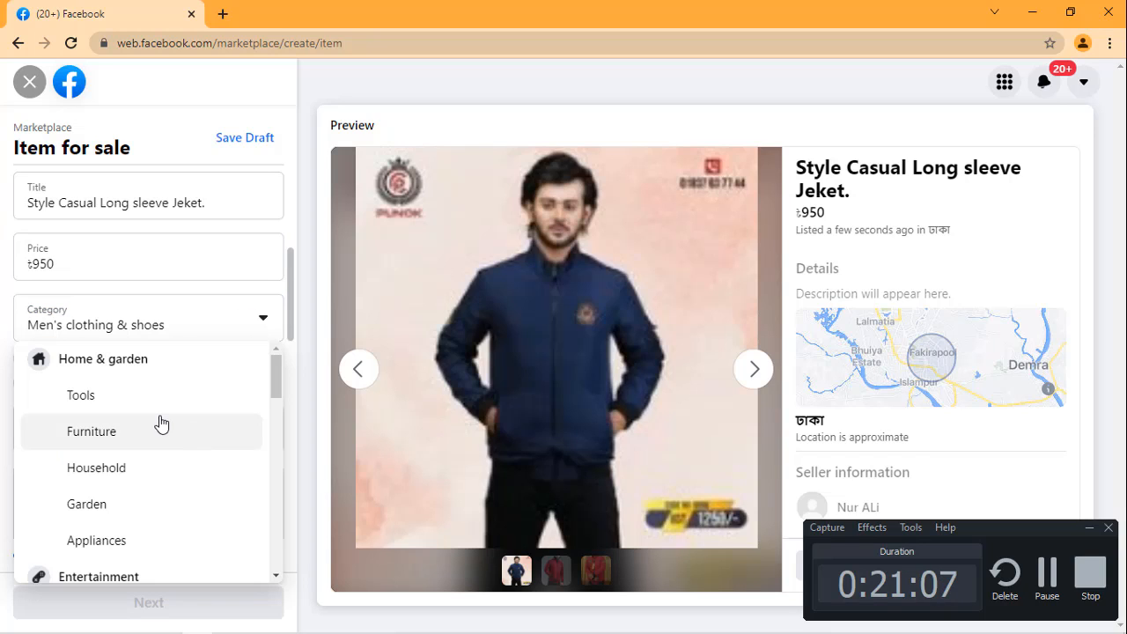
scroll(161, 424, "down", 2)
scroll(161, 424, "down", 1)
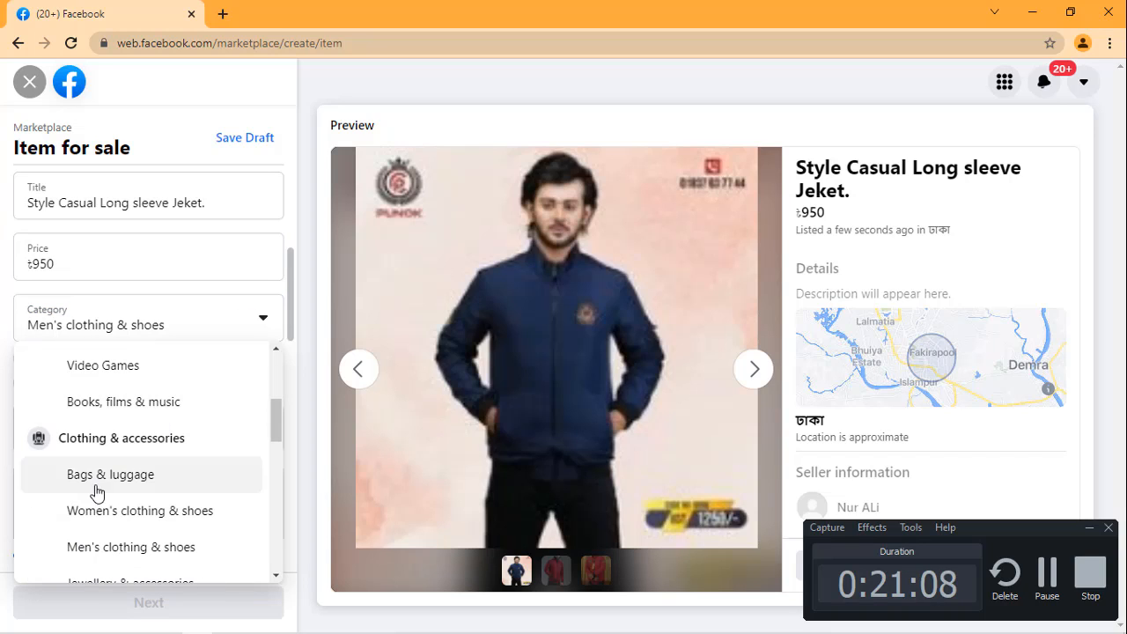
scroll(132, 467, "down", 1)
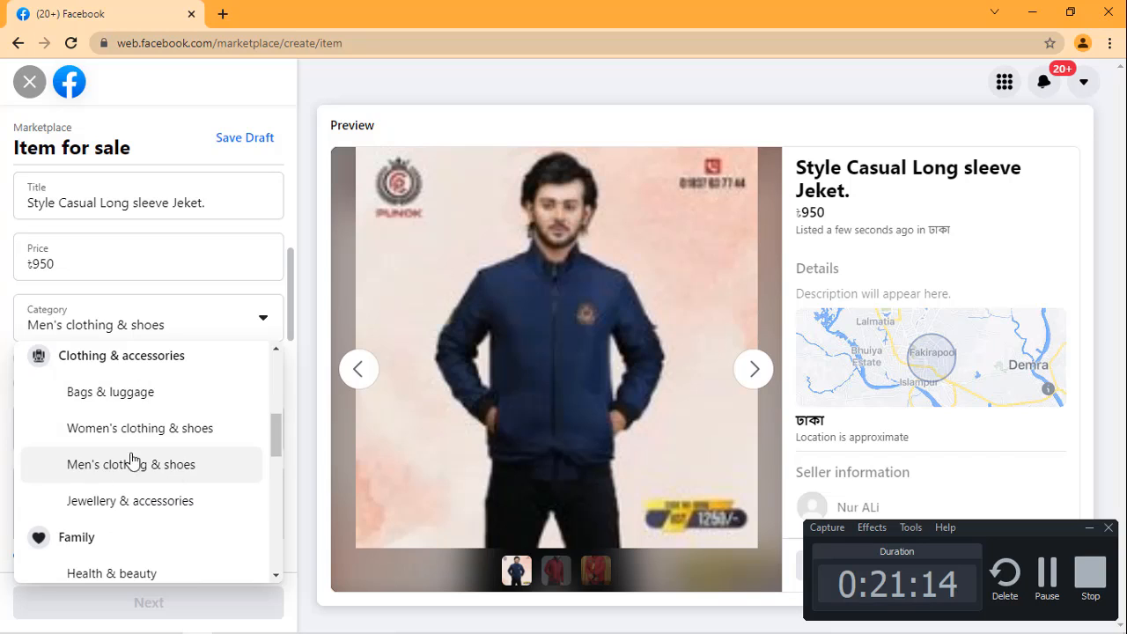
scroll(129, 428, "down", 2)
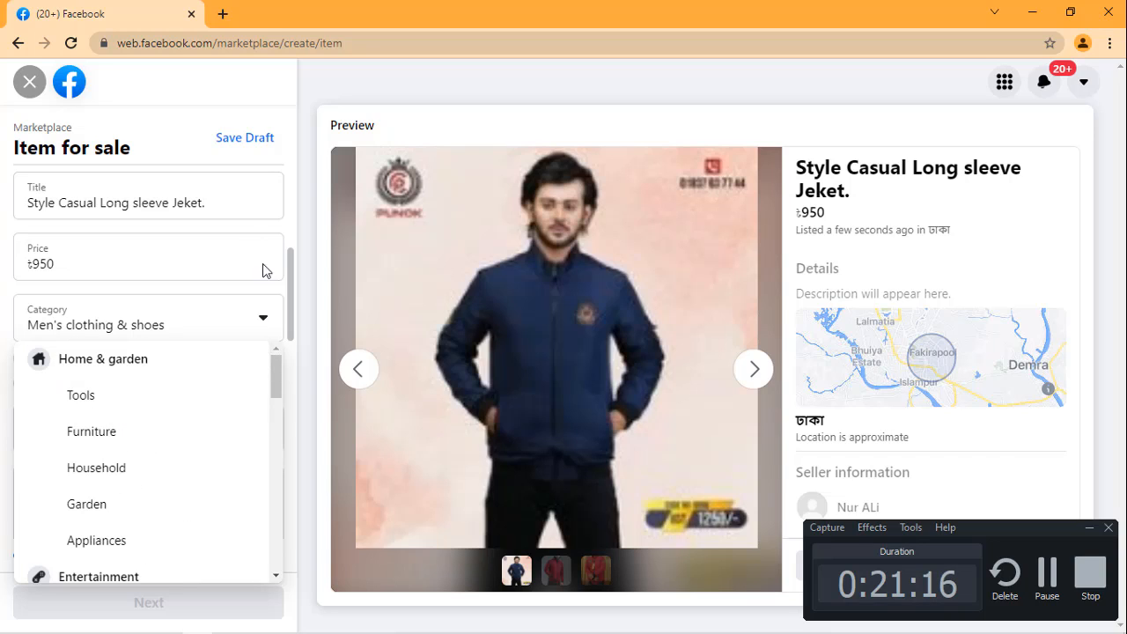
left_click(285, 214)
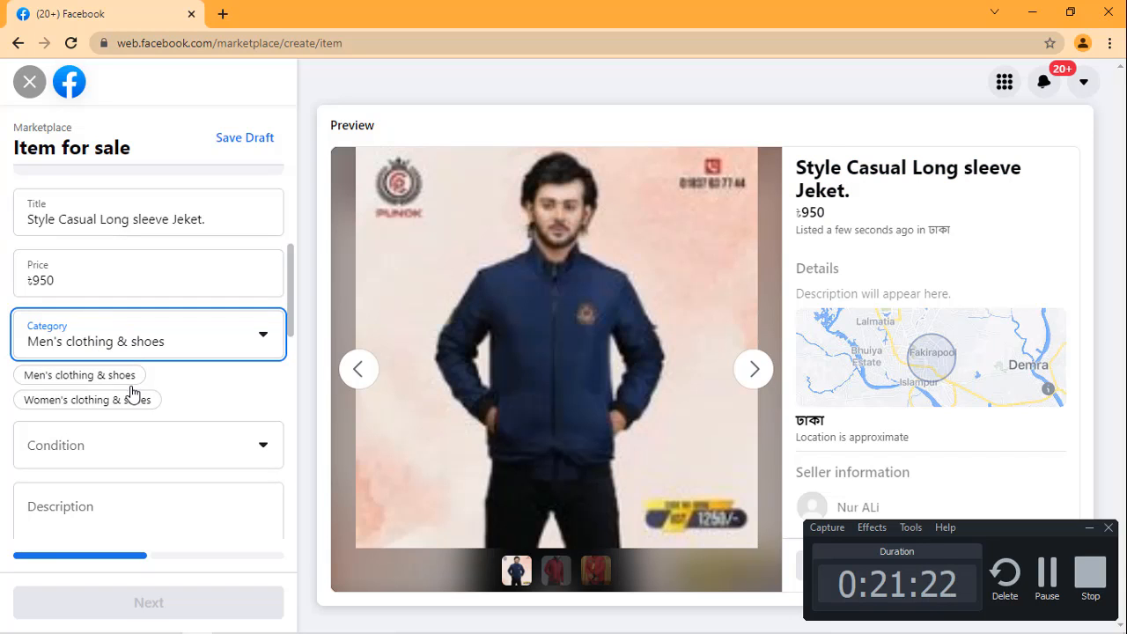
Step: Try the condition Used – good for the jacket and change the listing's condition to New
scroll(132, 397, "down", 1)
left_click(96, 372)
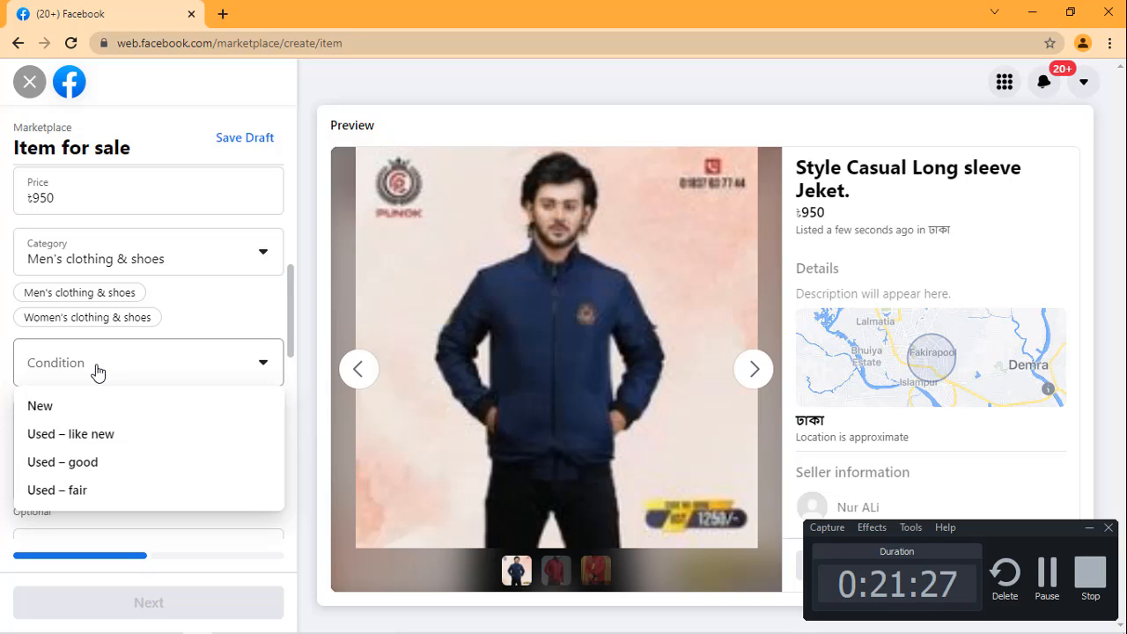
left_click(93, 468)
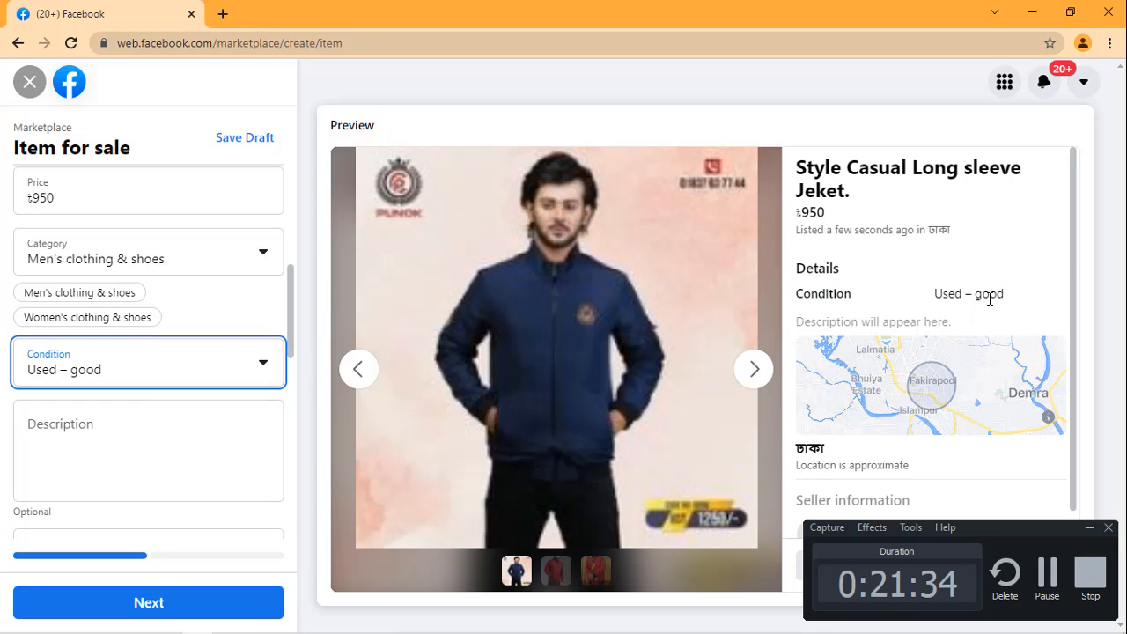
left_click(205, 377)
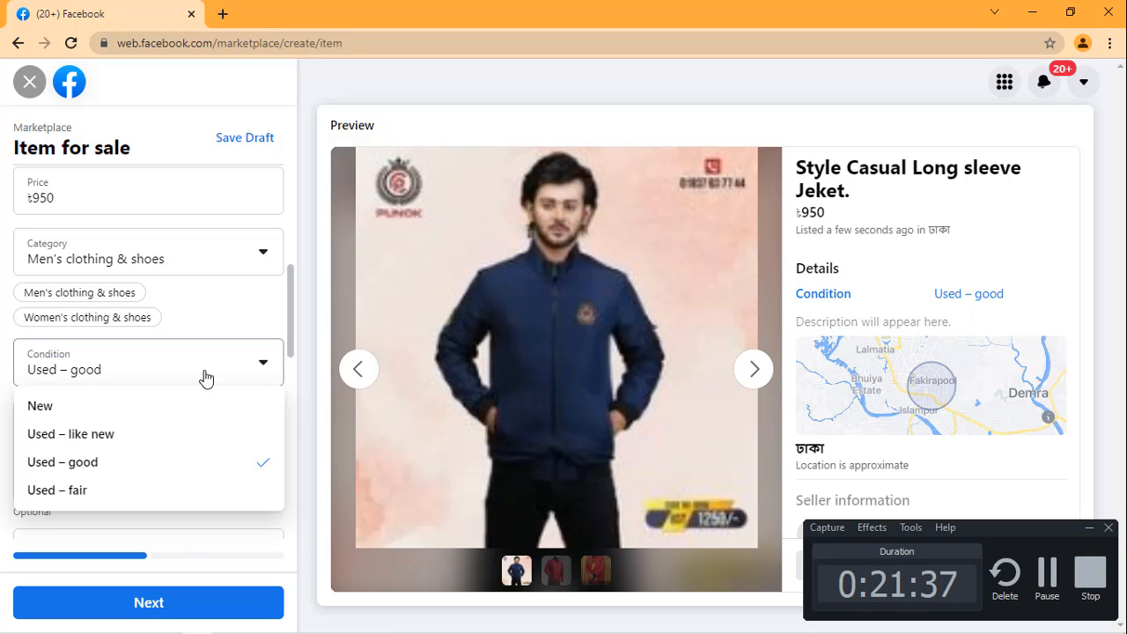
left_click(63, 408)
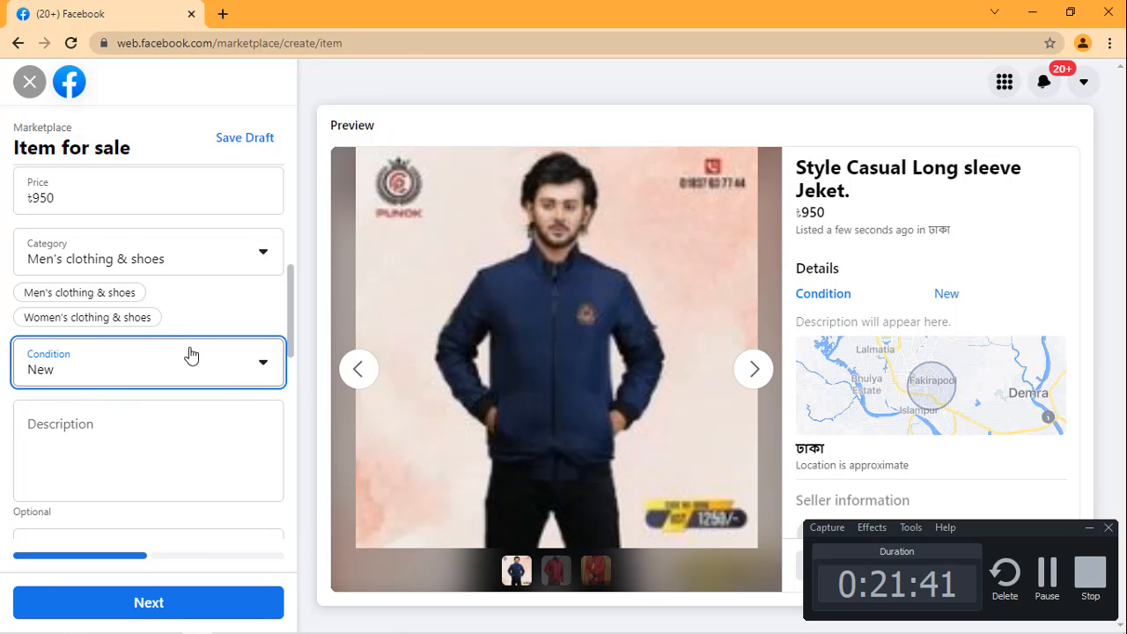
Step: Copy all the product notes from Notepad into the listing's description and review the listing preview
scroll(189, 357, "down", 2)
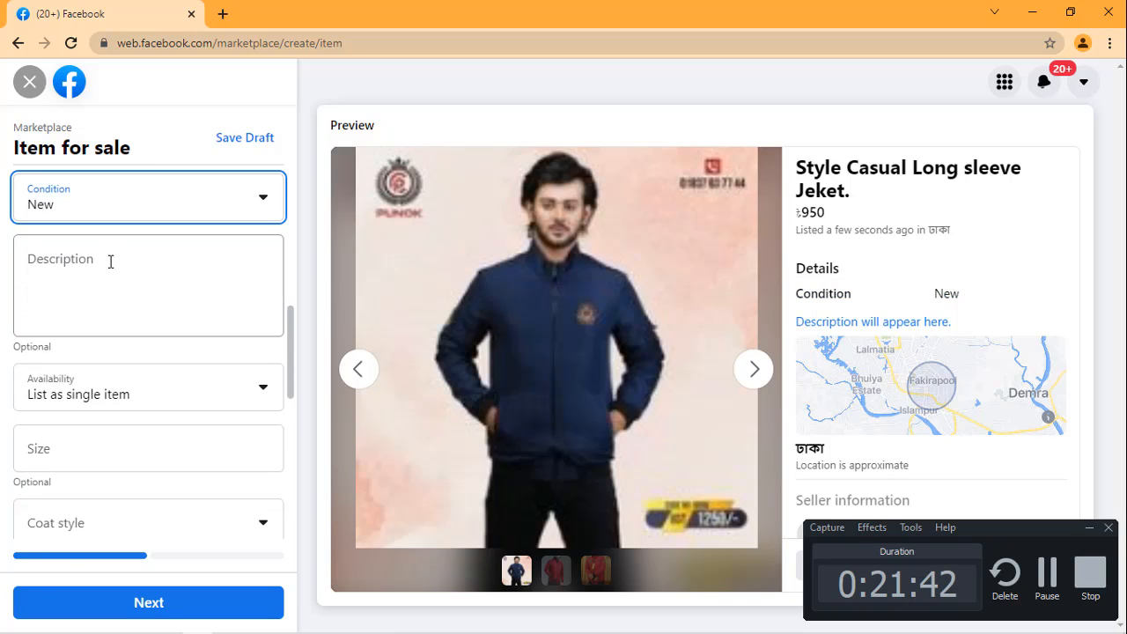
left_click(111, 262)
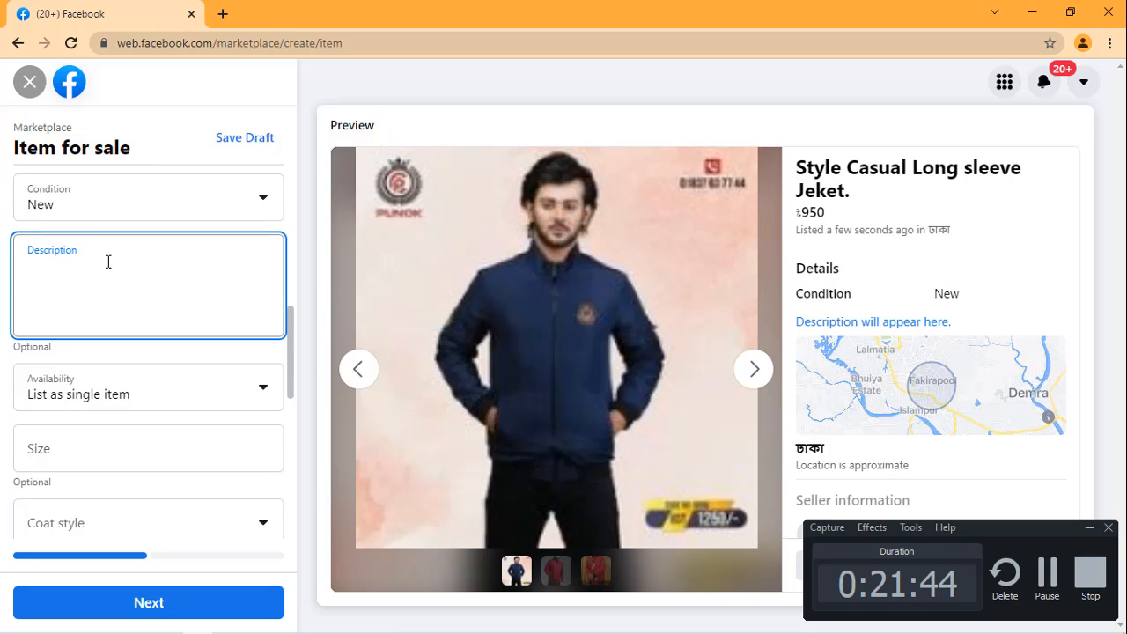
mouse_move(284, 628)
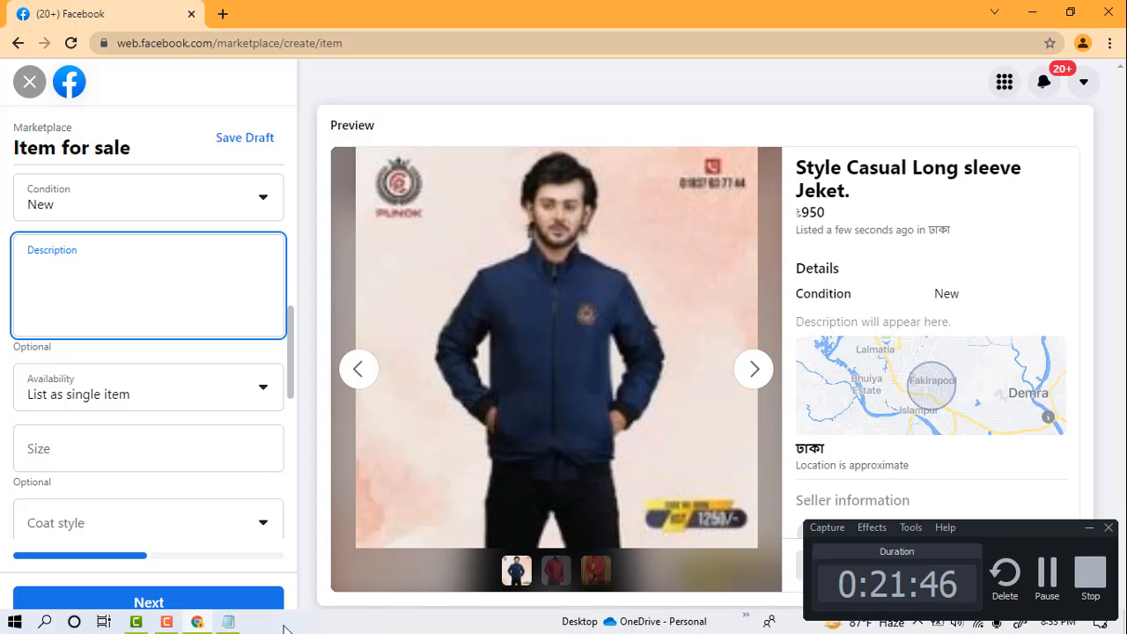
left_click(228, 622)
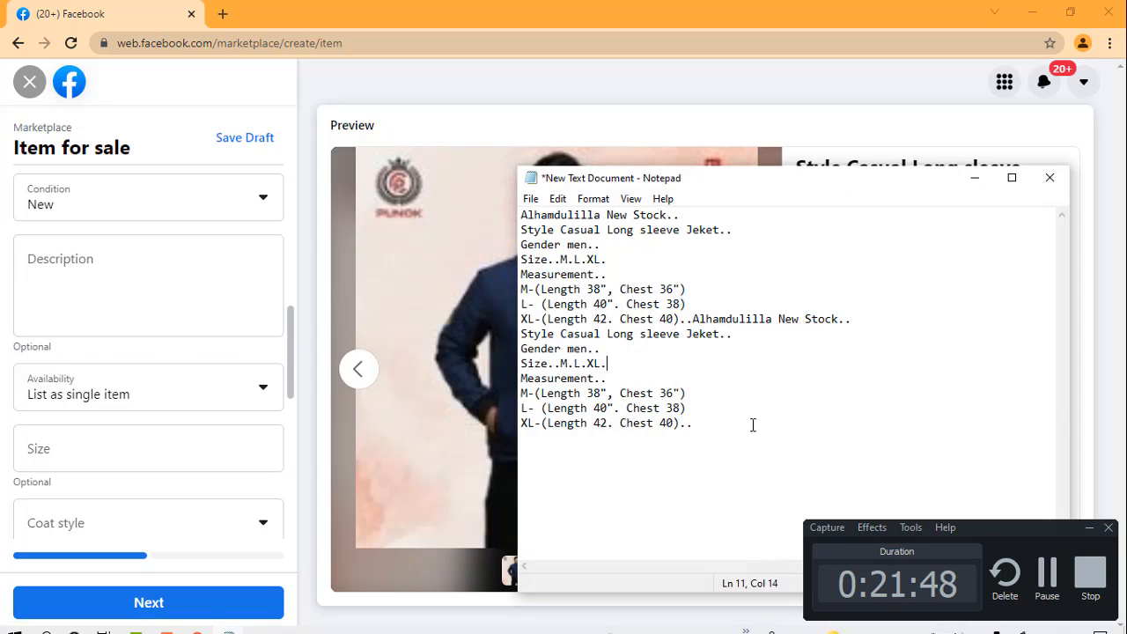
left_click_drag(753, 426, 520, 220)
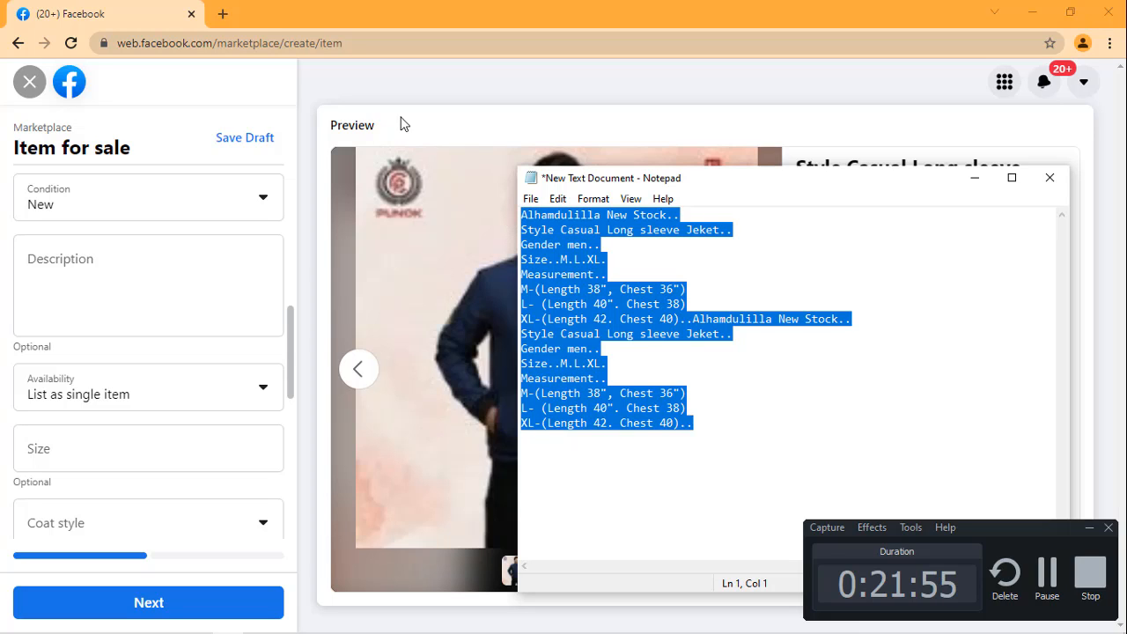
left_click(93, 287)
left_click(93, 287)
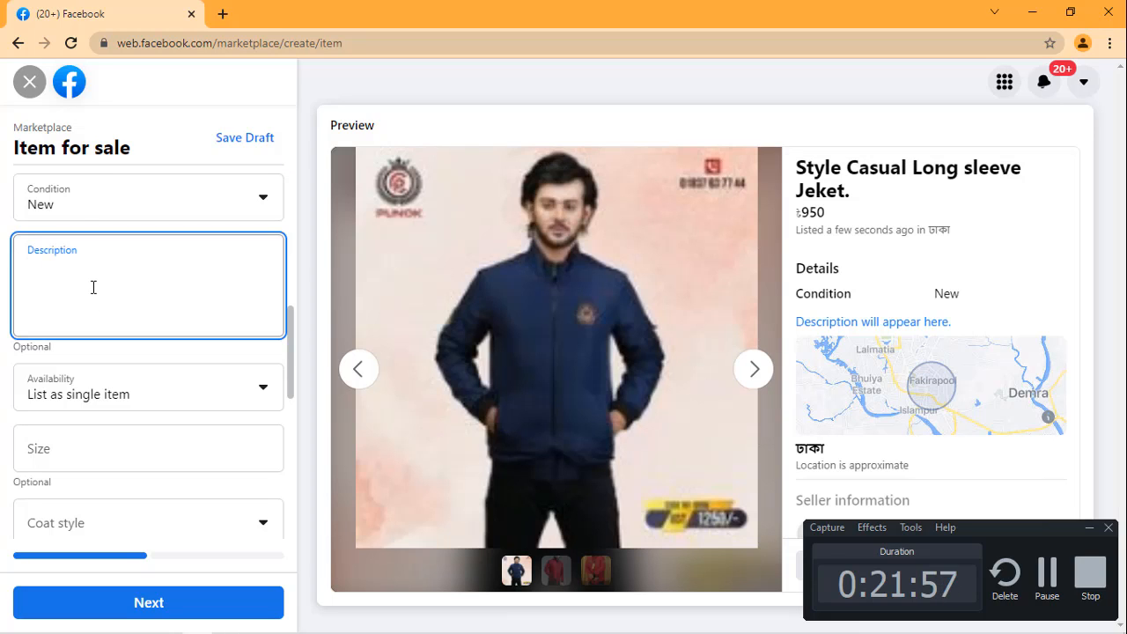
key("ctrl+v")
key("ctrl+v")
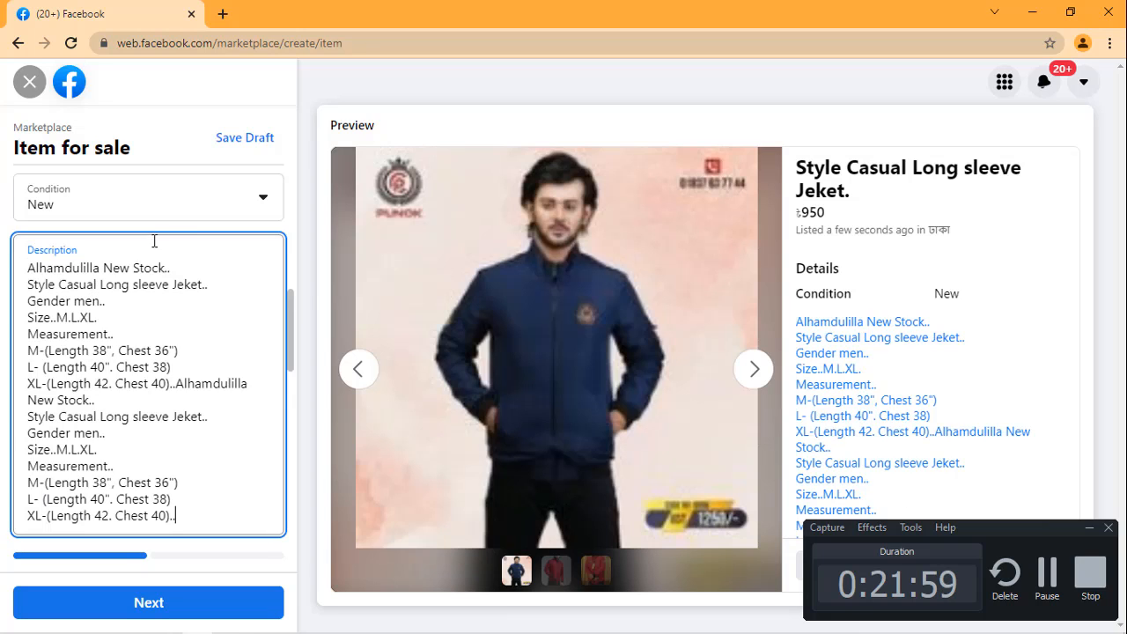
scroll(1059, 308, "down", 3)
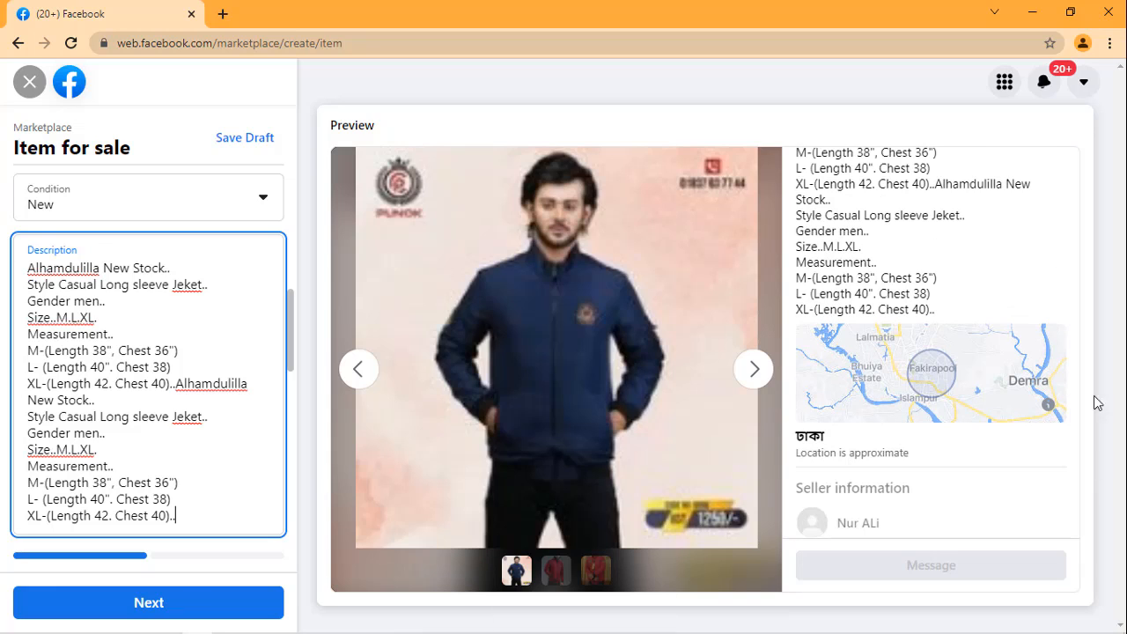
scroll(1056, 364, "up", 3)
scroll(1053, 361, "up", 2)
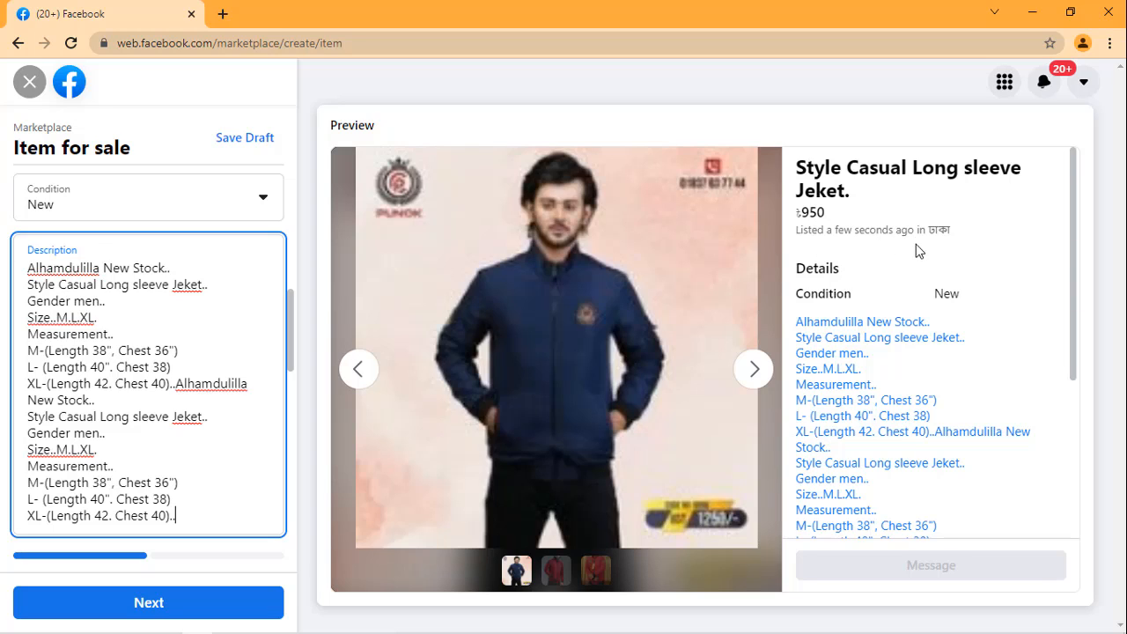
scroll(939, 312, "down", 5)
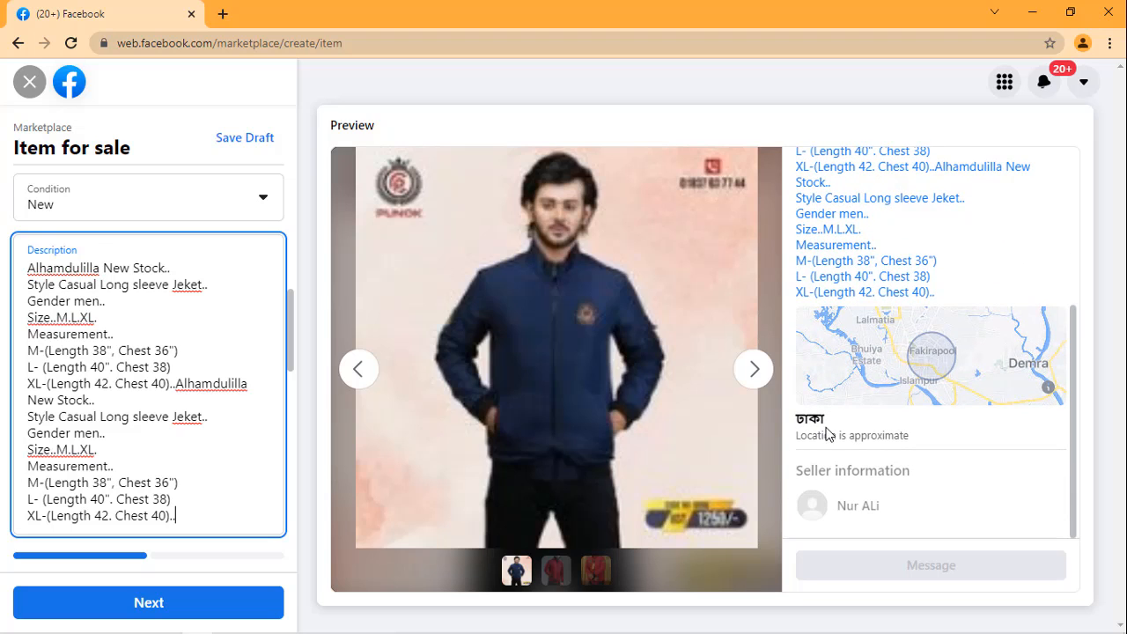
Step: Set the listing's availability to List as in stock and open the size for editing
scroll(74, 308, "down", 1)
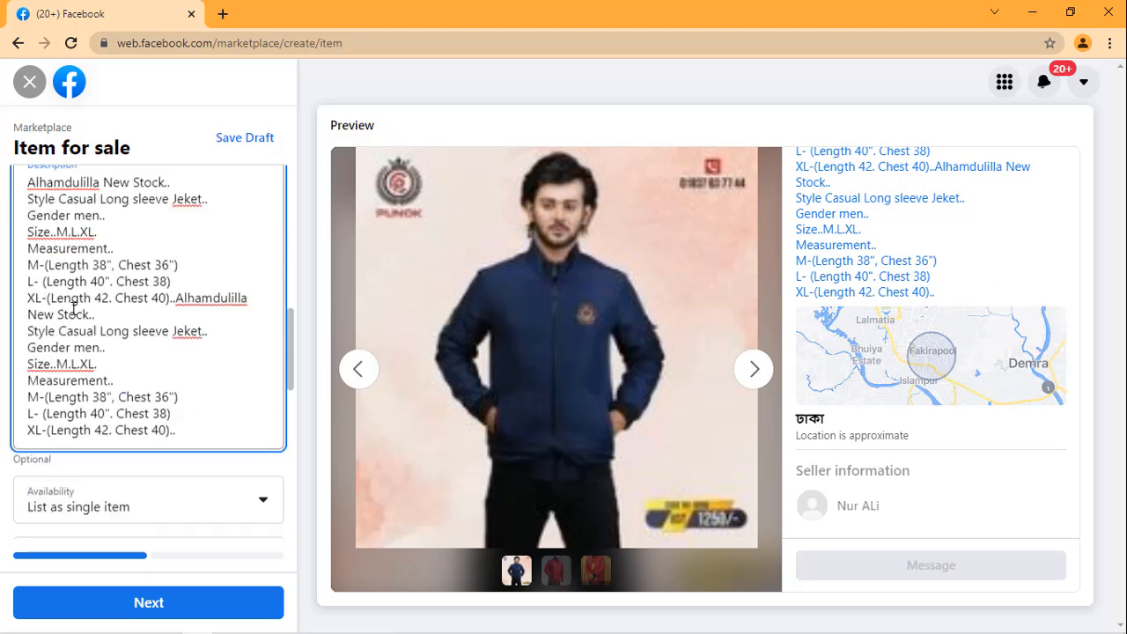
scroll(74, 308, "down", 3)
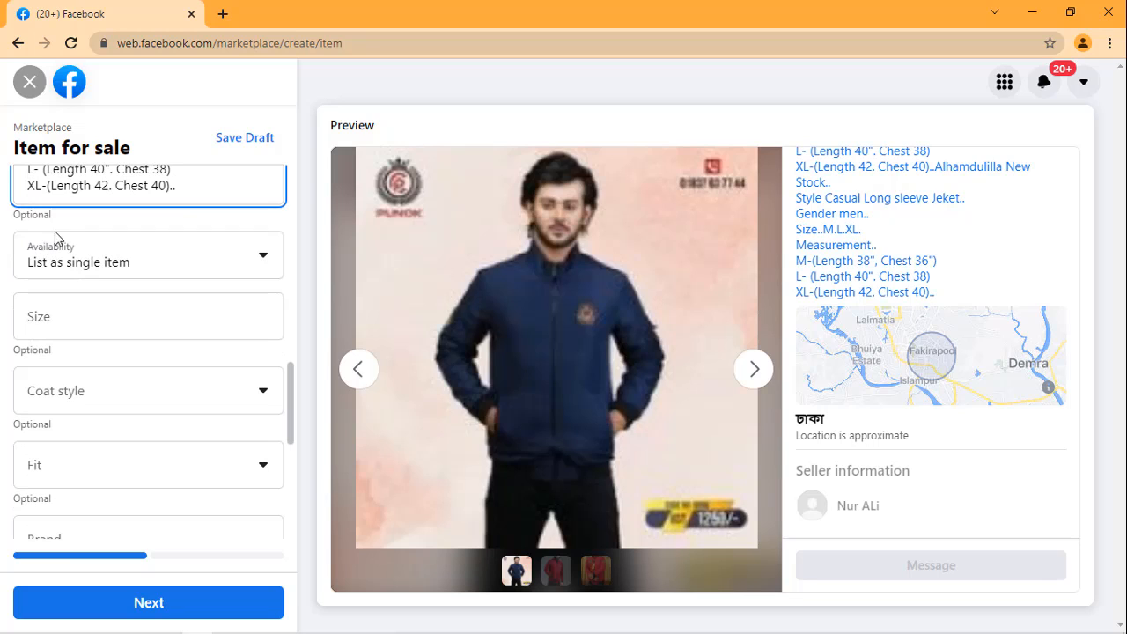
left_click(198, 262)
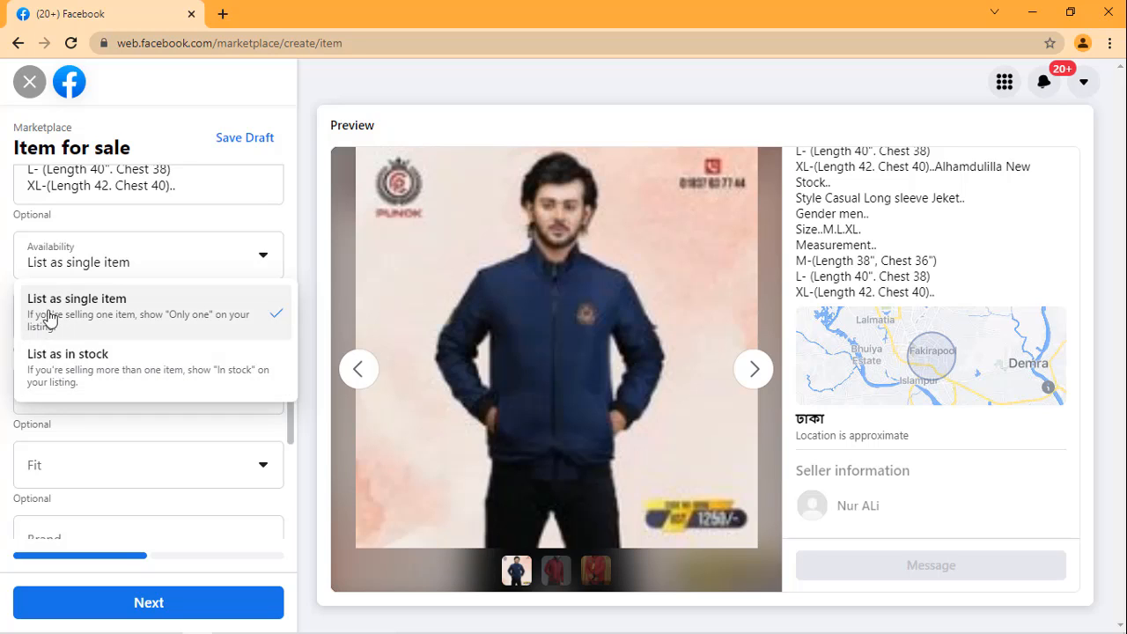
left_click(60, 367)
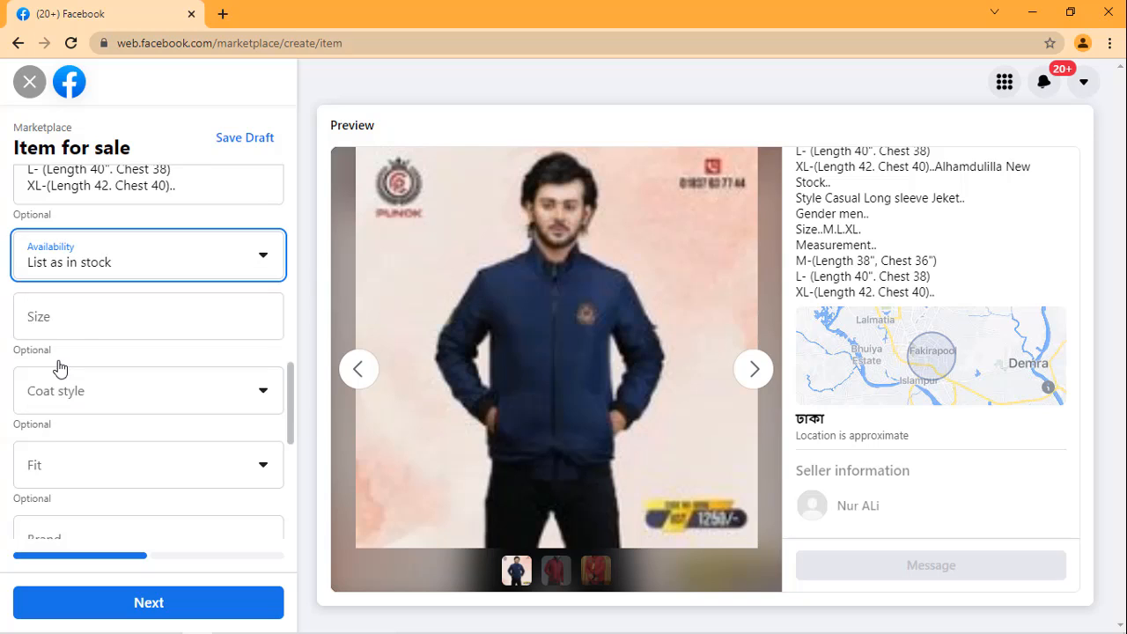
left_click(175, 323)
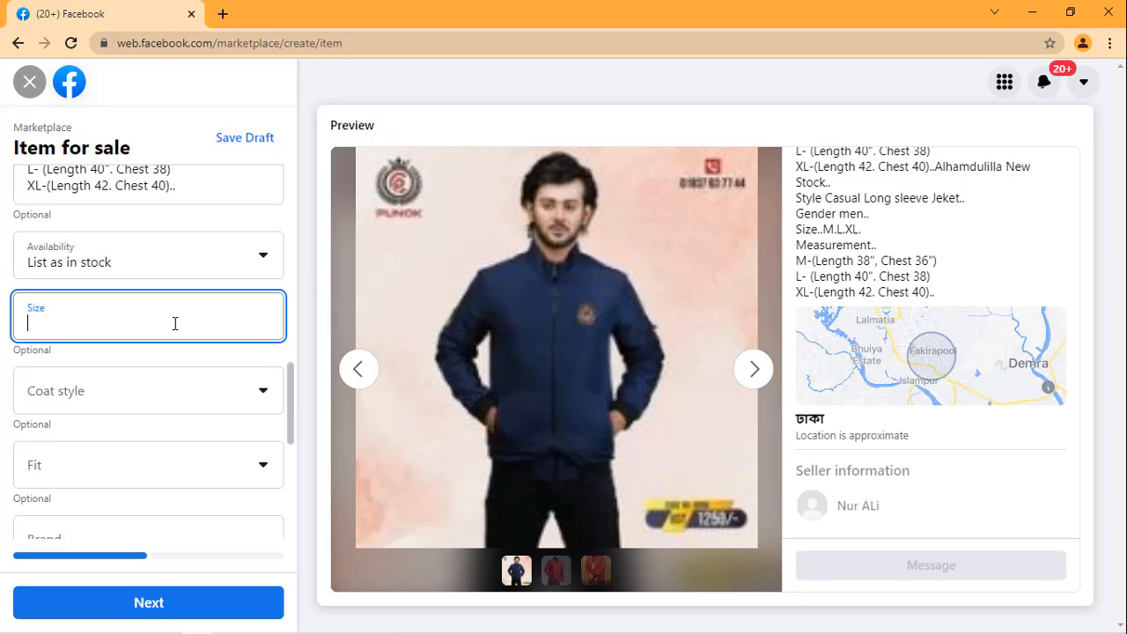
Step: Try 38,40,42, as the listing's size based on the description's measurements, and clear the entry
scroll(167, 311, "up", 1)
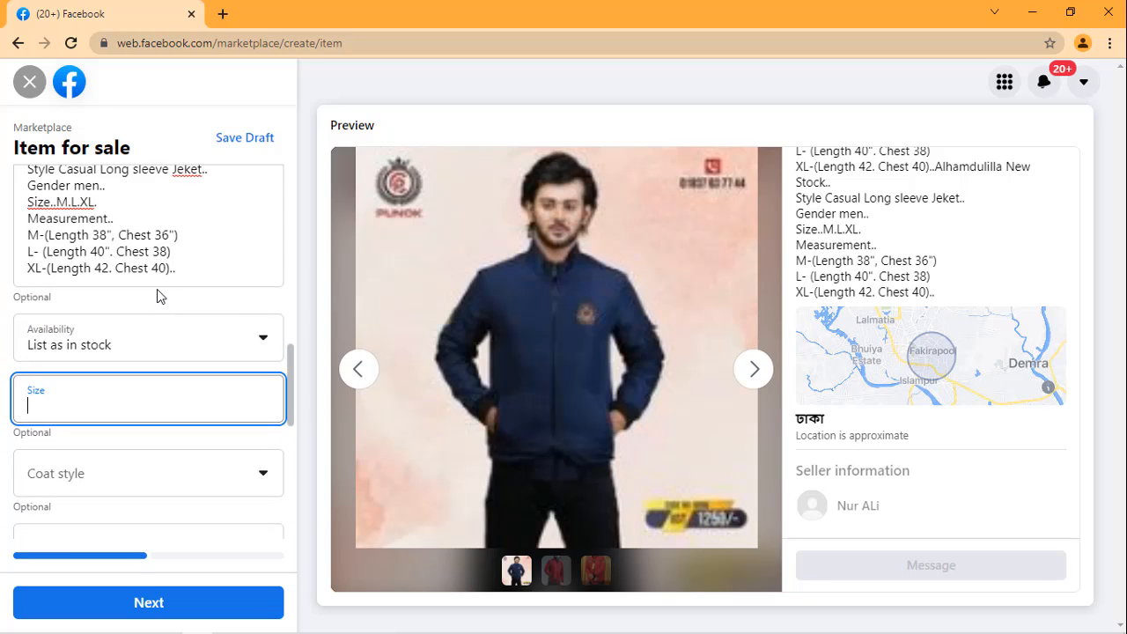
left_click_drag(92, 235, 158, 234)
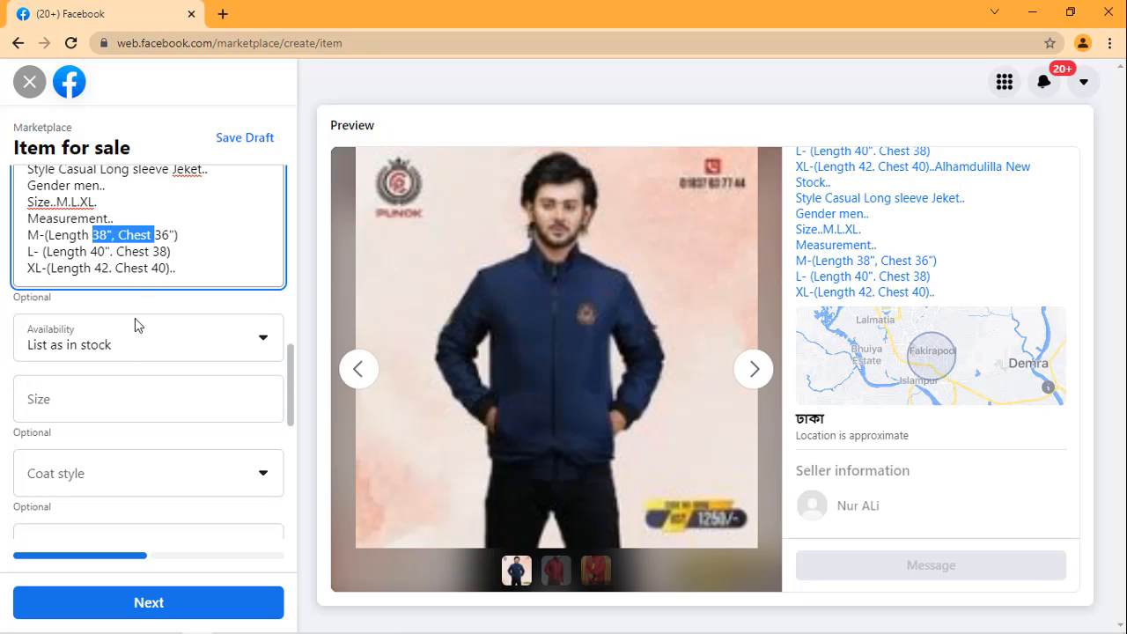
left_click(123, 398)
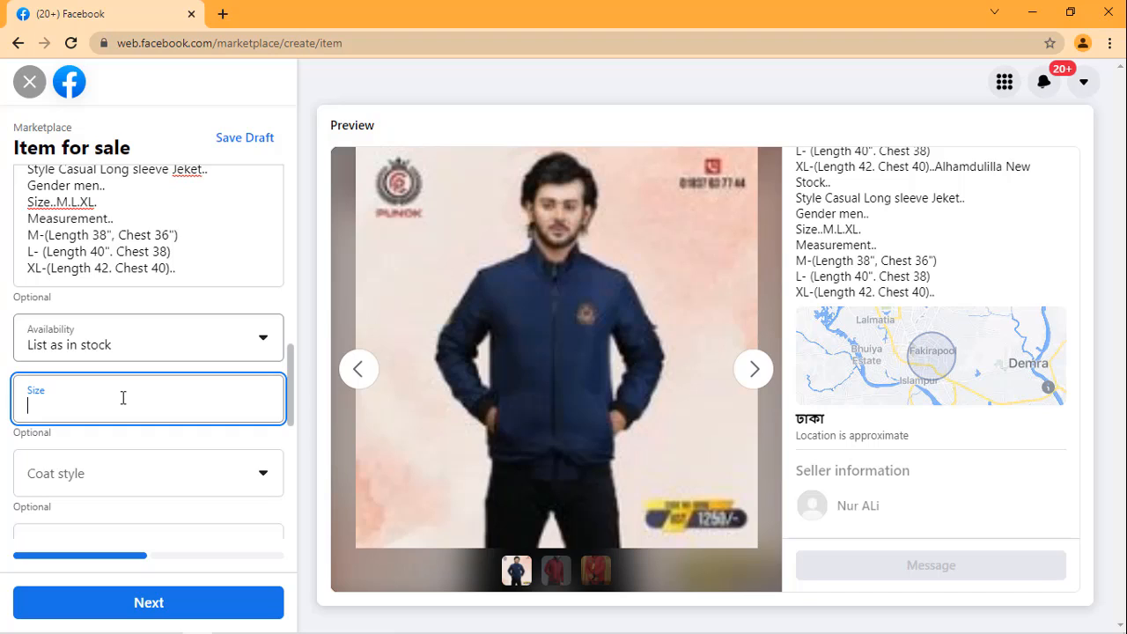
type("38,40,42,")
scroll(138, 255, "up", 2)
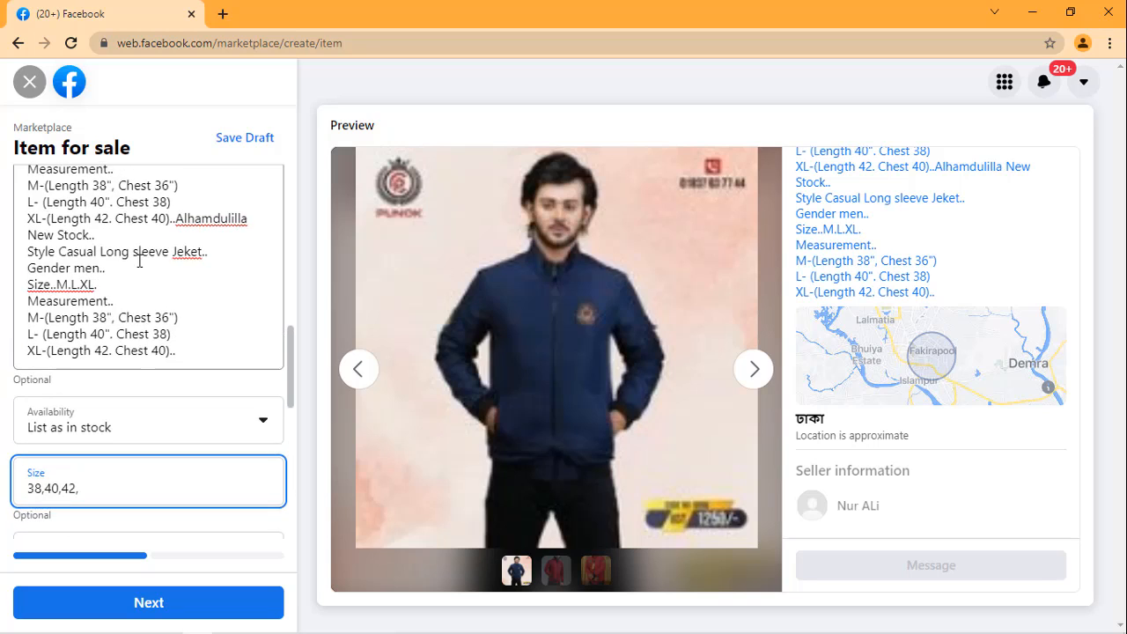
scroll(141, 299, "down", 2)
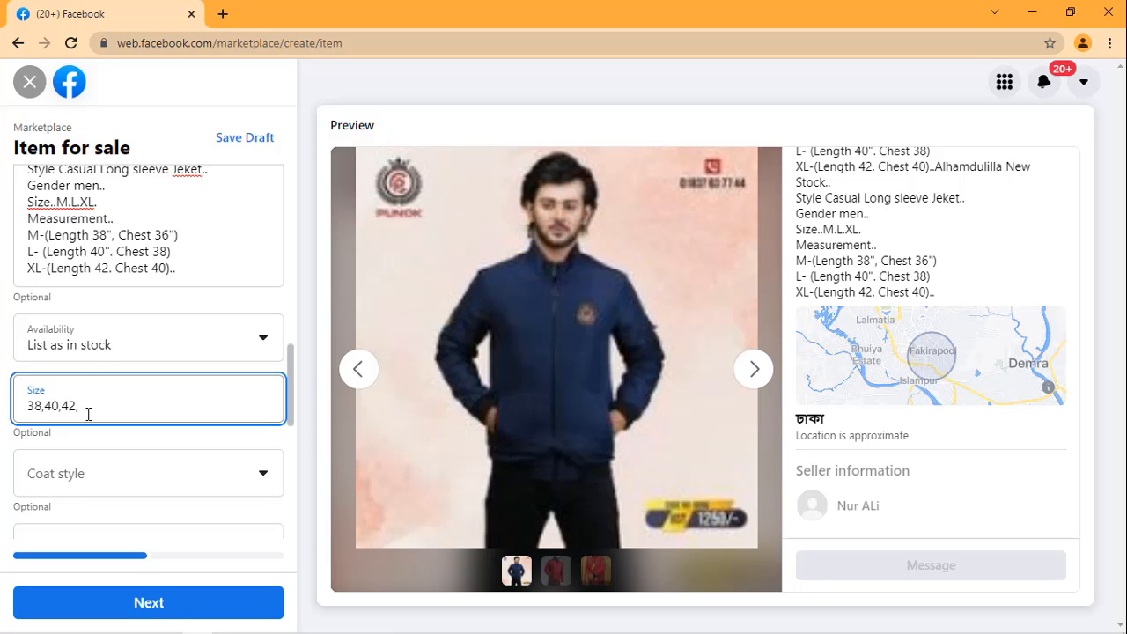
key("ctrl+a")
key("BackSpace")
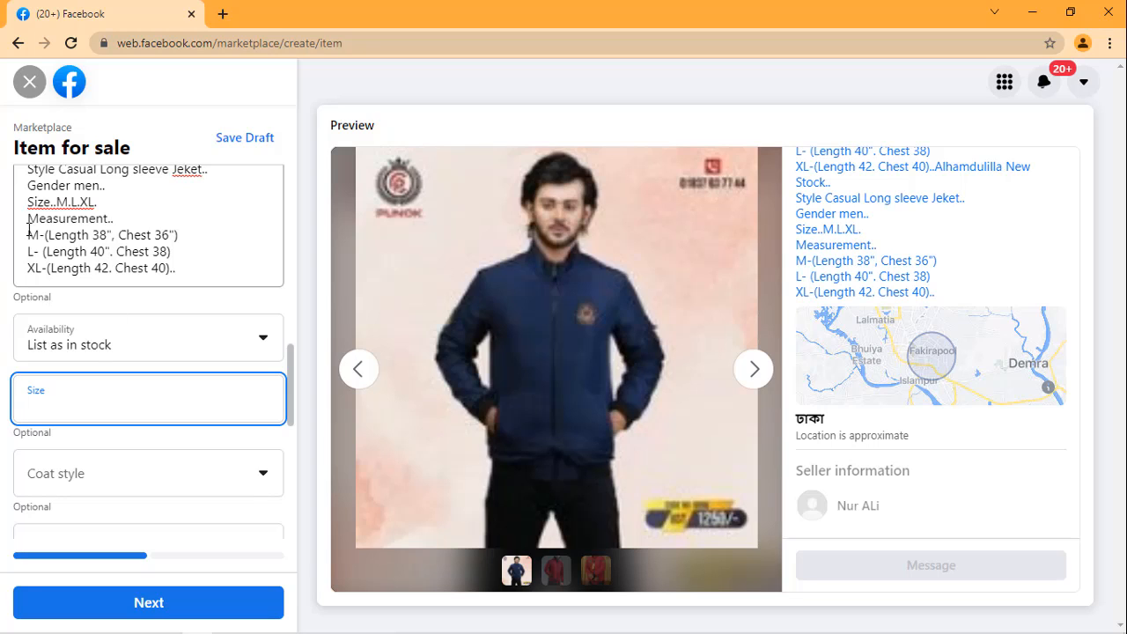
Step: Copy the M, L and XL length and chest measurements from the end of the description into the listing's size
left_click_drag(25, 234, 184, 287)
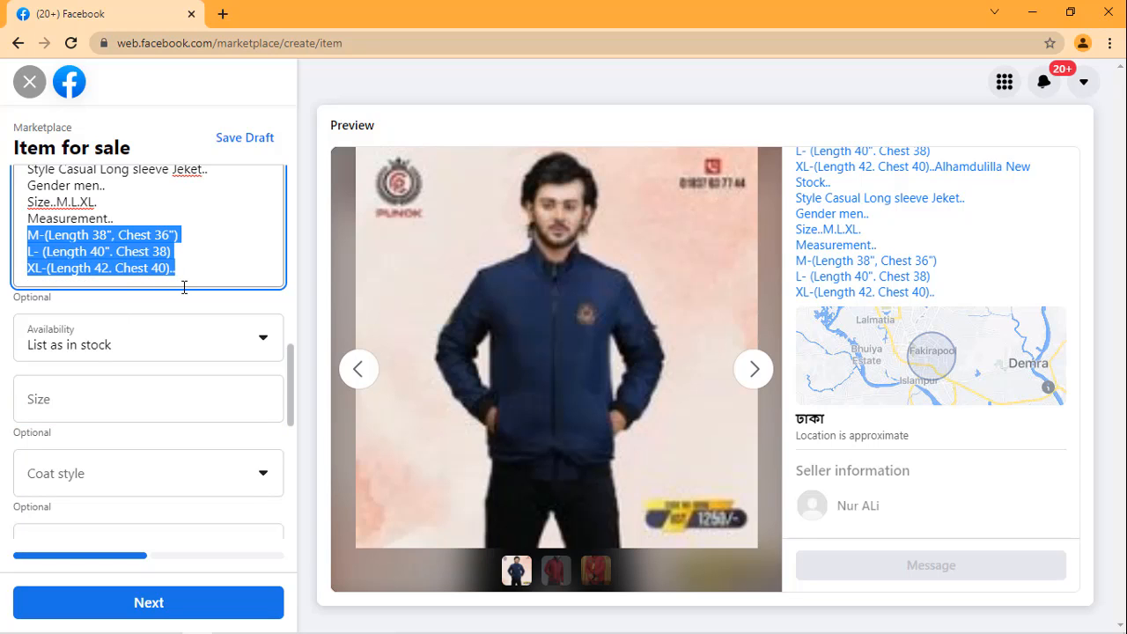
left_click(137, 402)
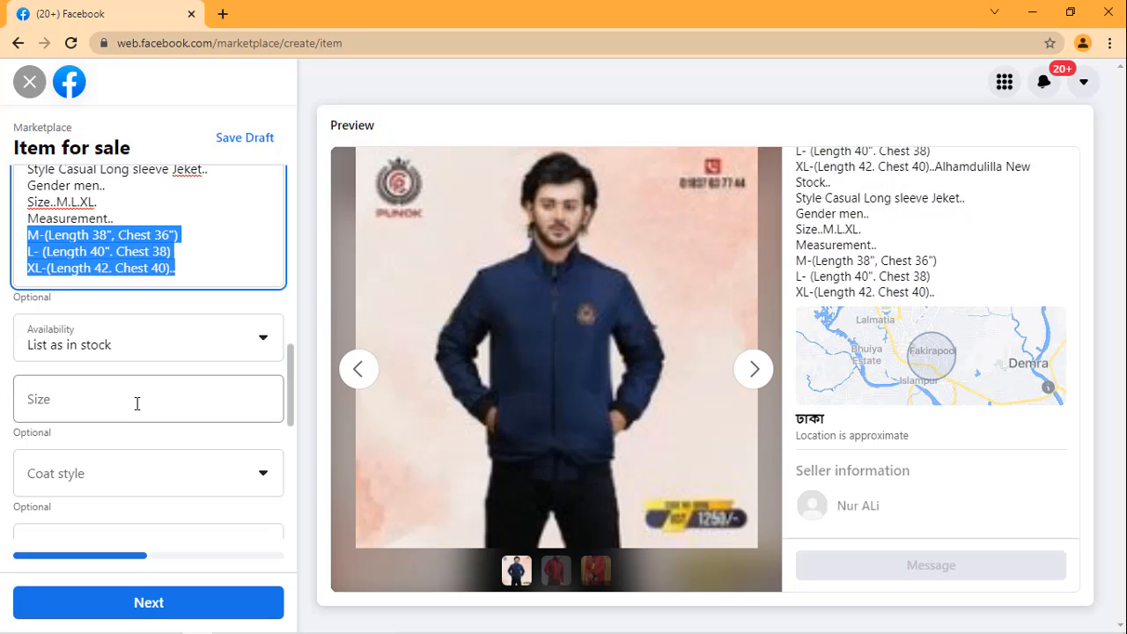
key("ctrl+v")
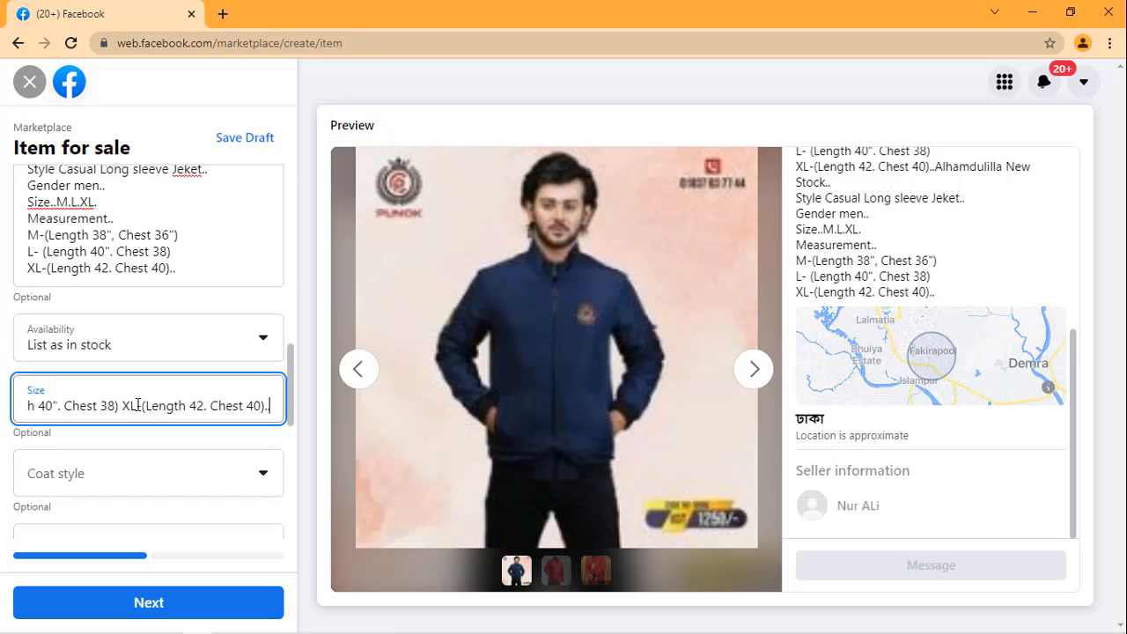
Step: Set the listing's coat style to Suit jacket
scroll(187, 402, "down", 1)
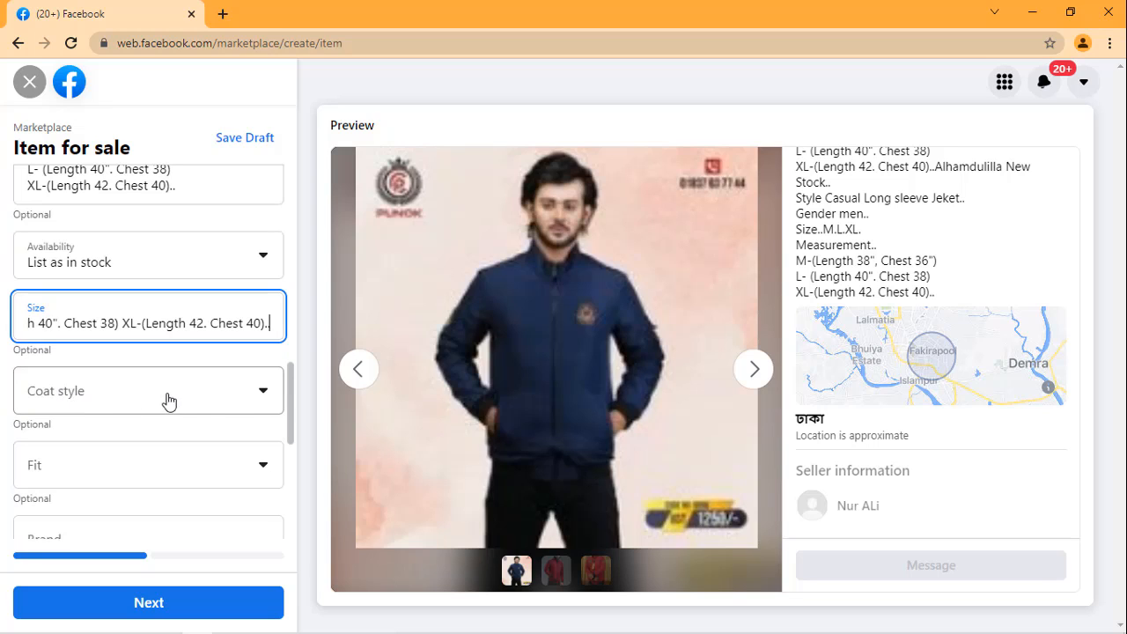
left_click(254, 398)
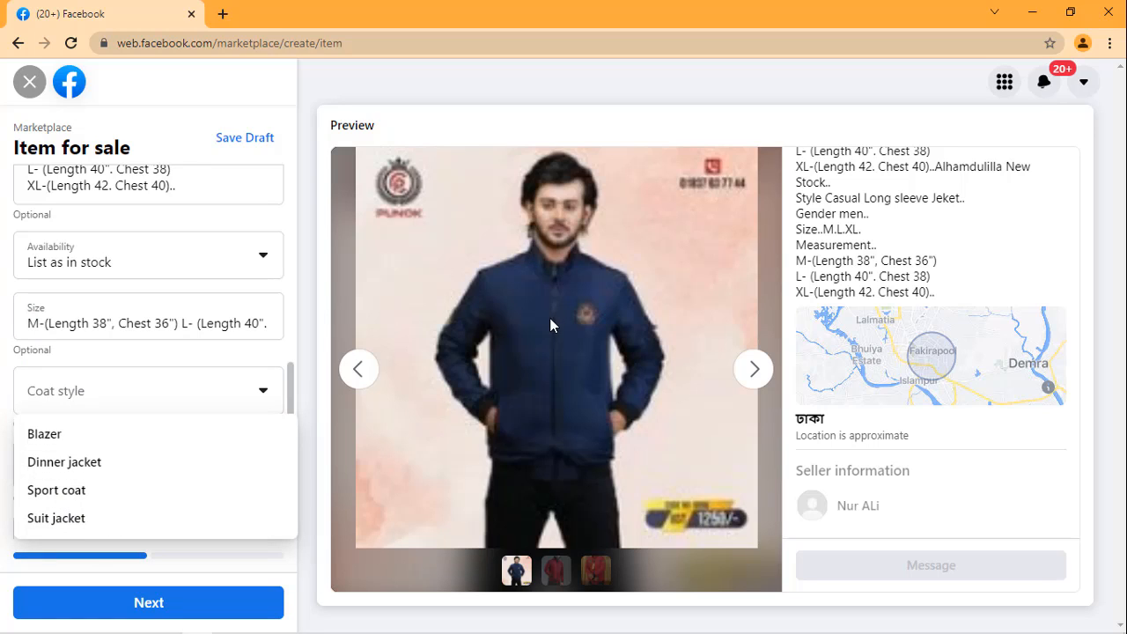
left_click(62, 520)
Step: Open the listing's fit options and switch to the Notepad product notes to check the jacket's details
scroll(95, 390, "down", 1)
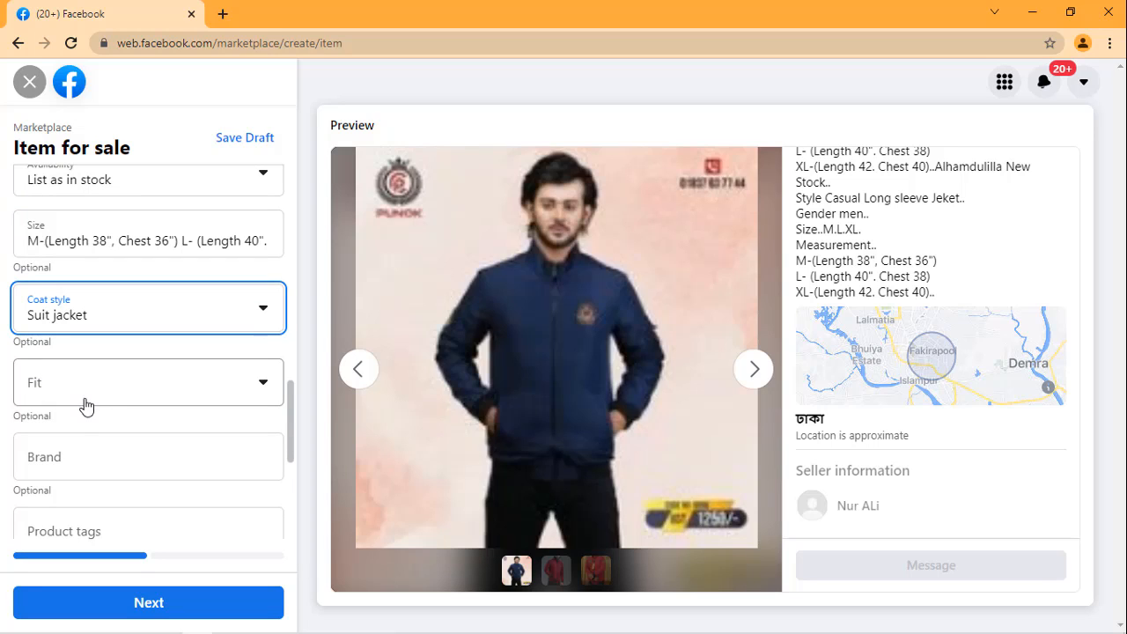
left_click(105, 394)
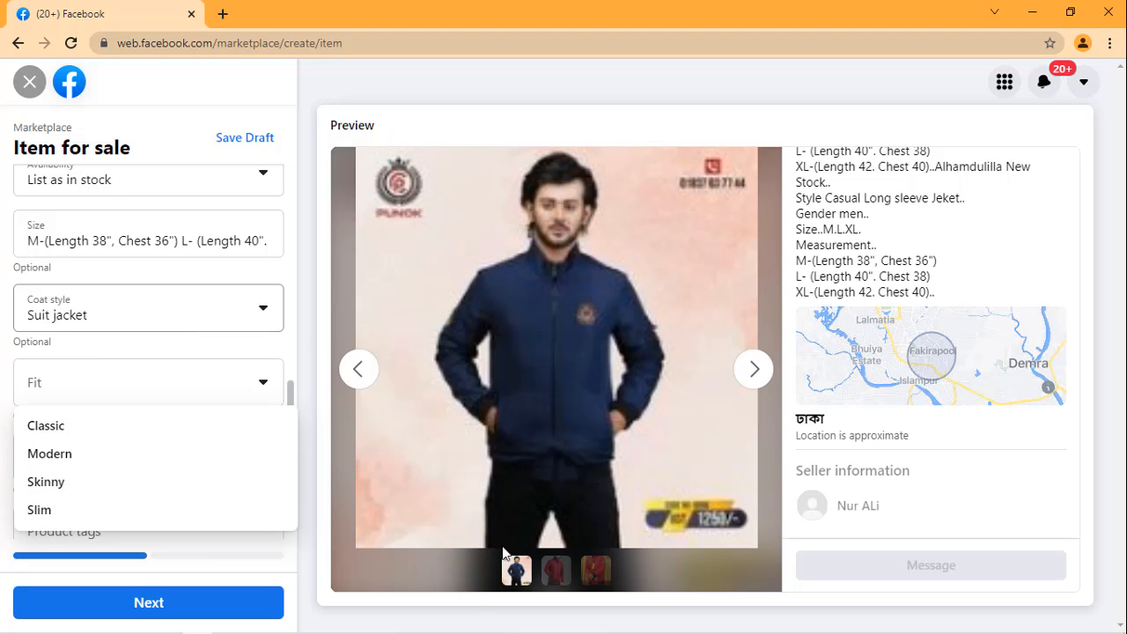
left_click(229, 622)
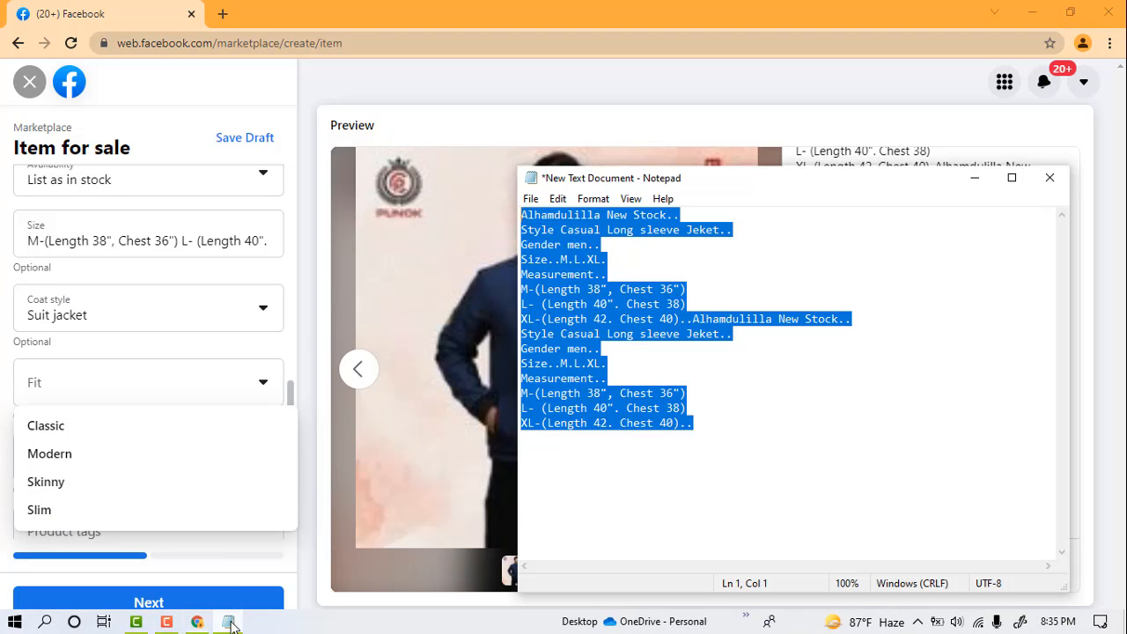
left_click(925, 289)
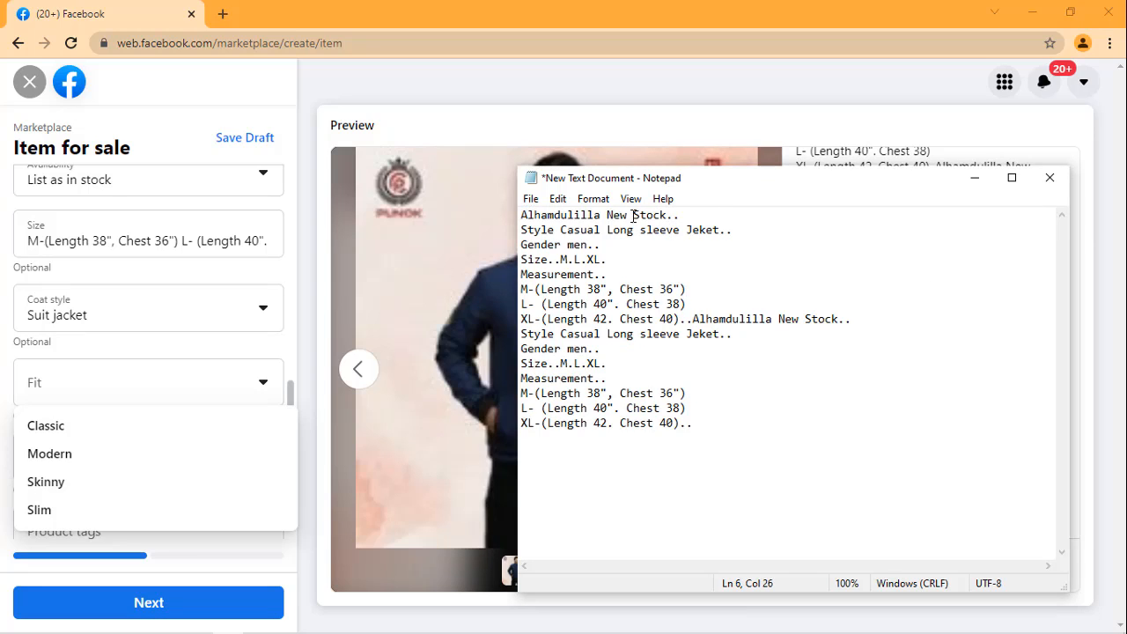
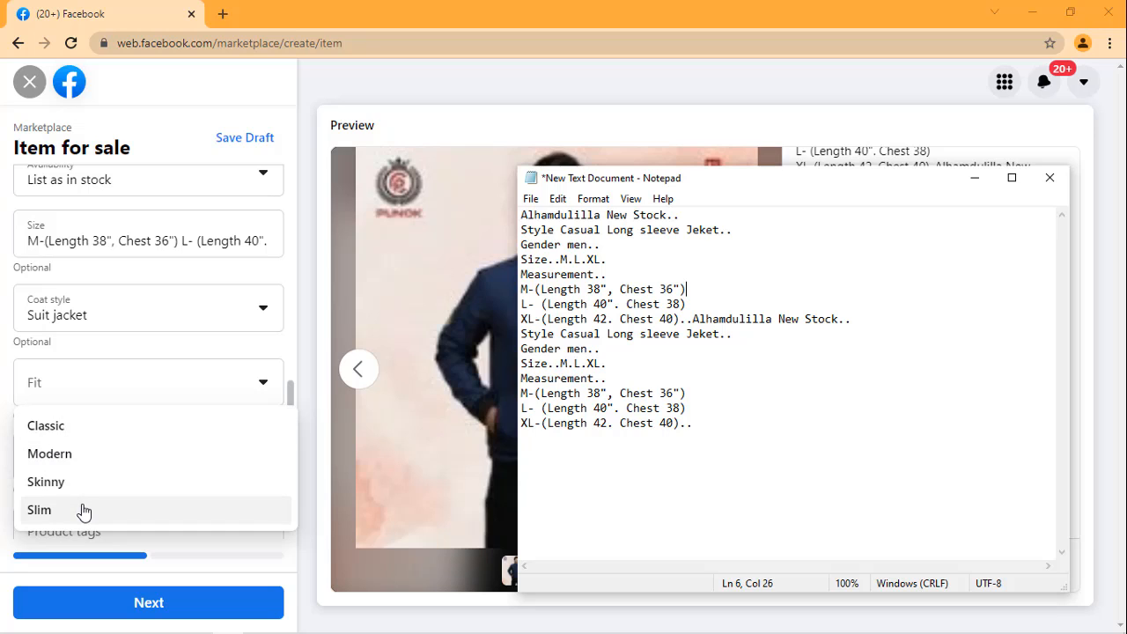
Step: Set the listing's fit to Slim and its brand to GOOD
left_click(82, 511)
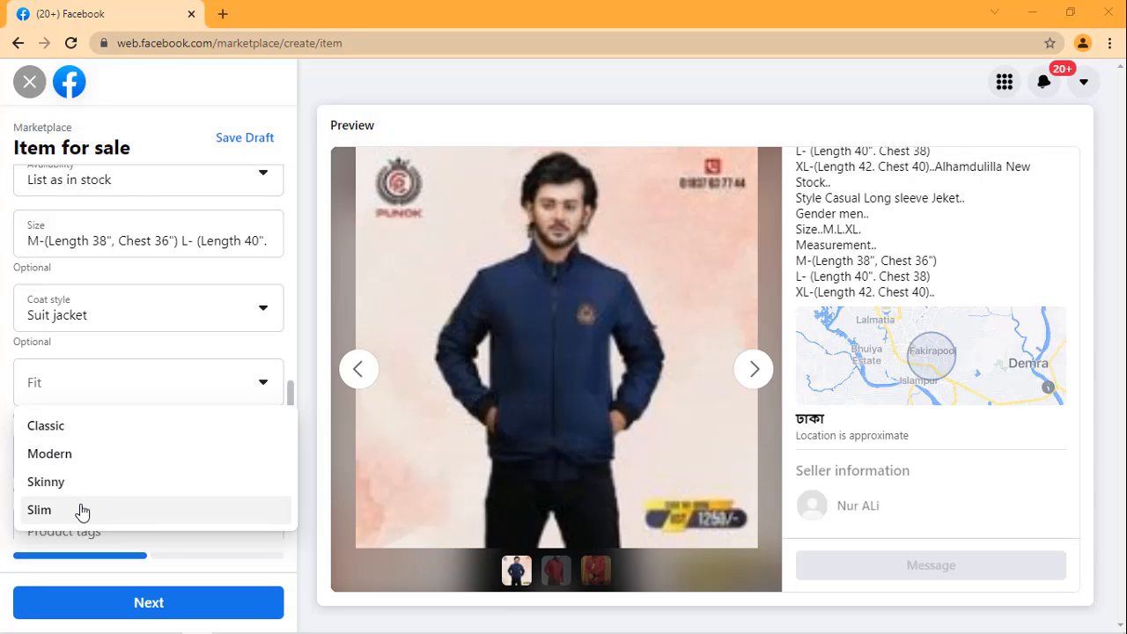
left_click(80, 511)
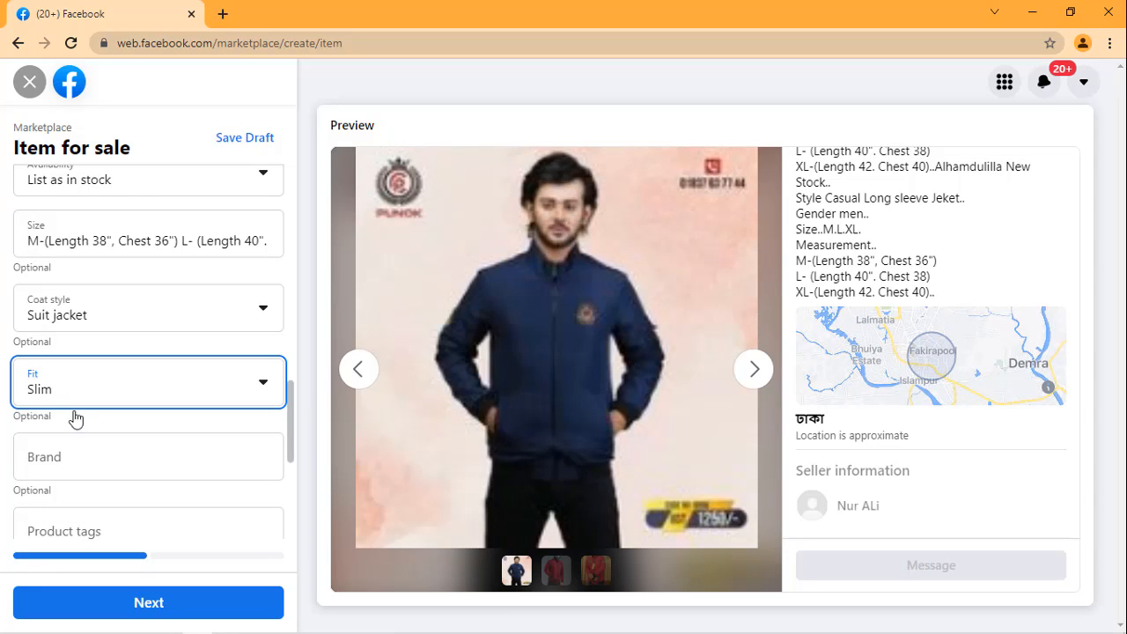
left_click(97, 455)
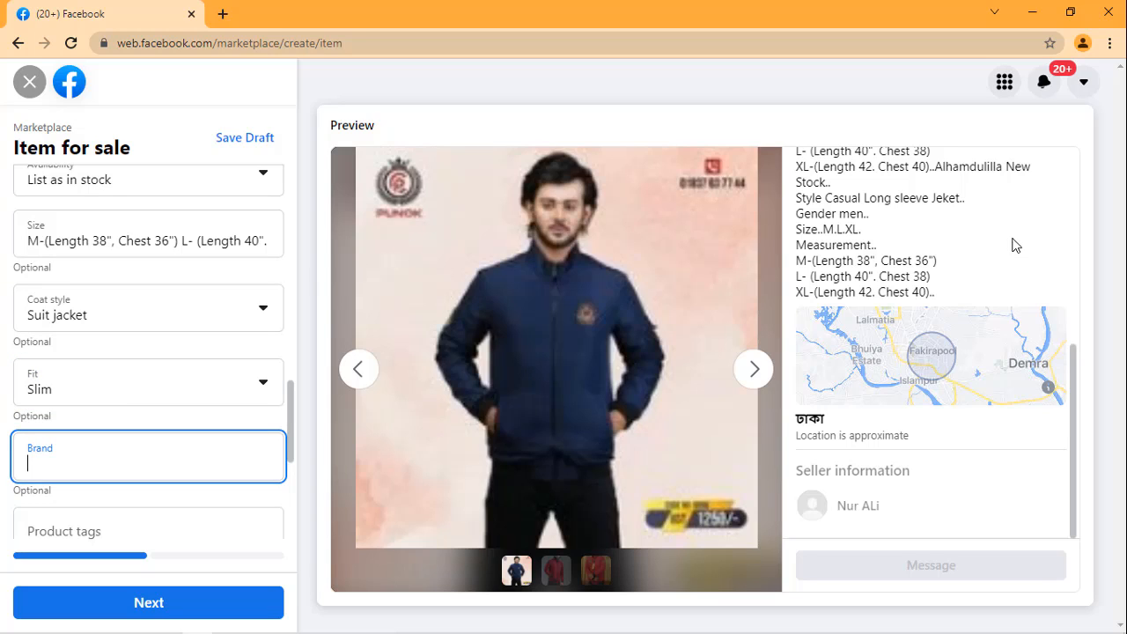
scroll(1014, 244, "up", 2)
scroll(1009, 239, "up", 2)
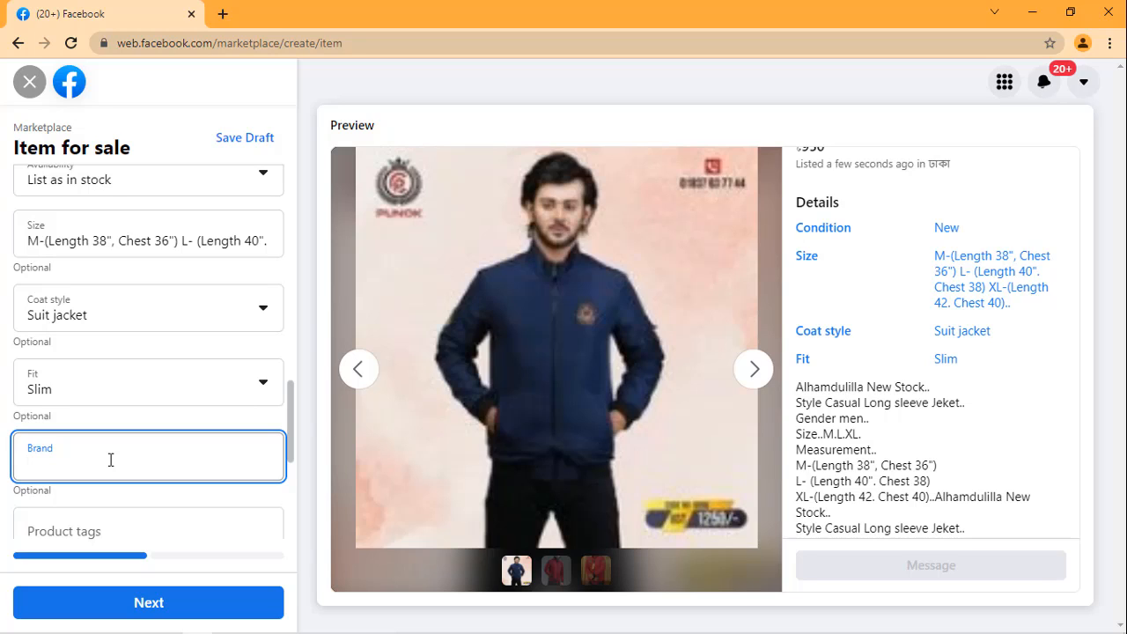
type("GOOD")
Step: Check the Notepad product notes and try MAN JAKET as the listing's first product tag
scroll(184, 395, "down", 1)
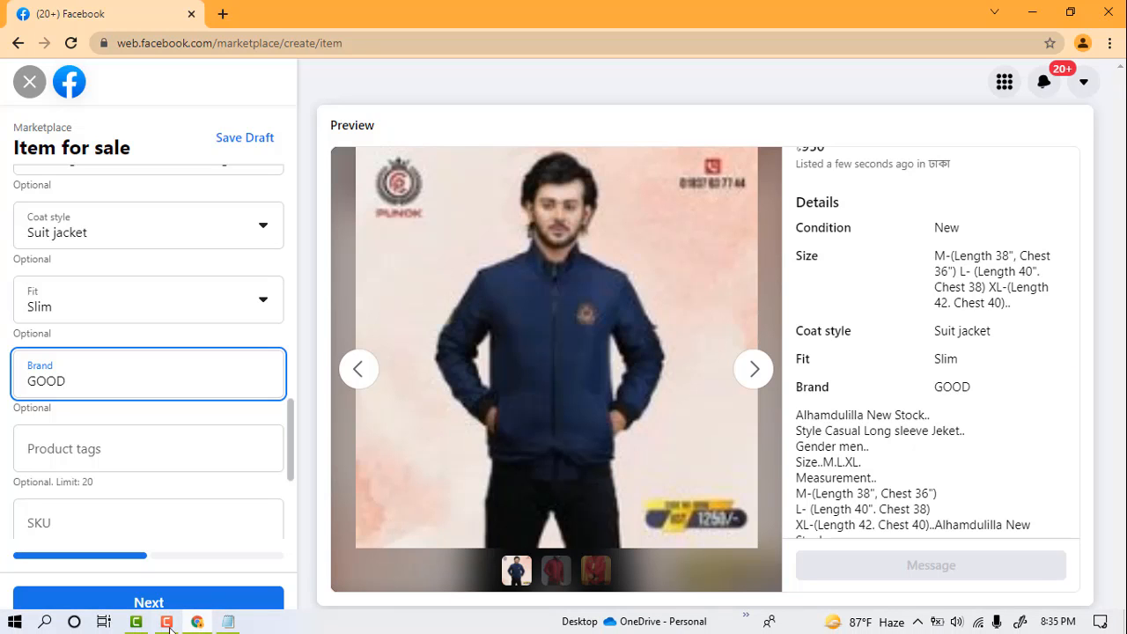
left_click(228, 621)
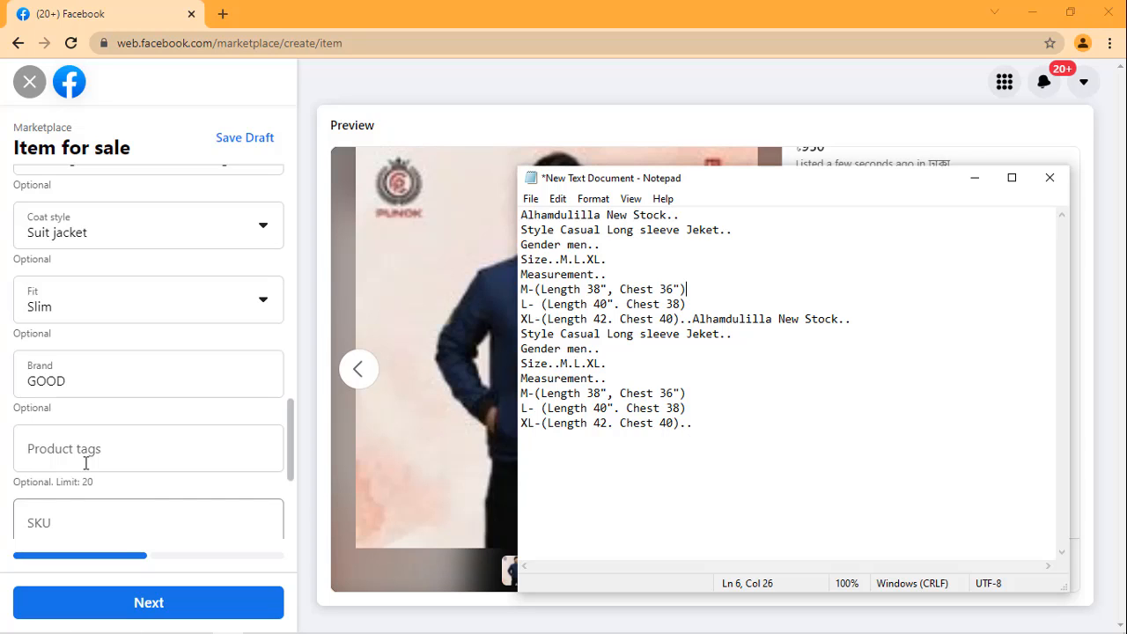
left_click(151, 446)
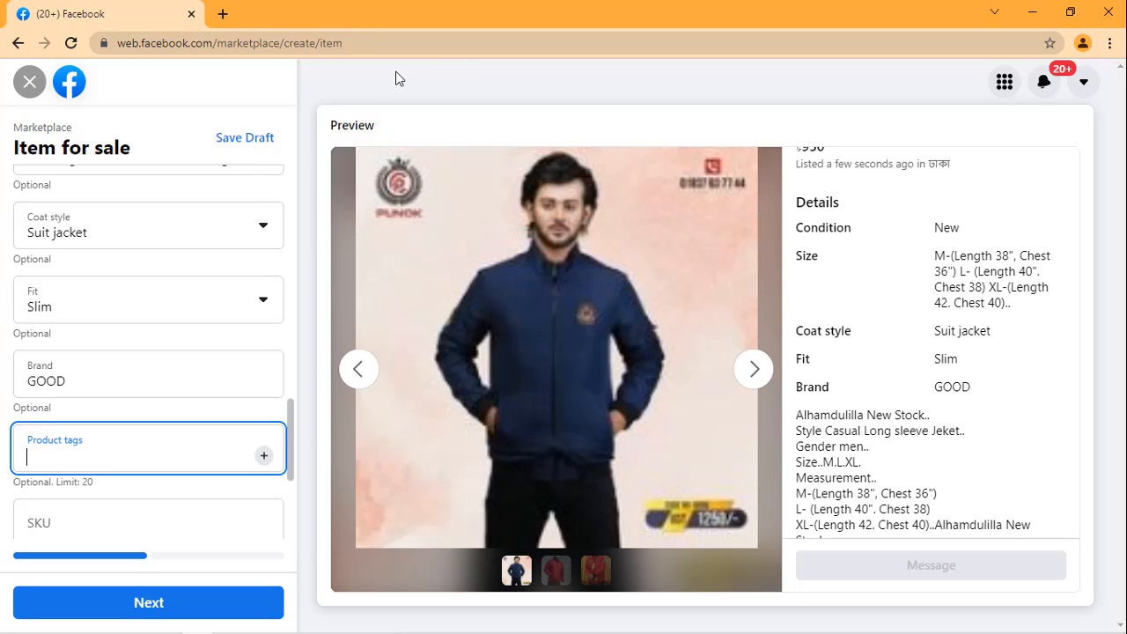
left_click(154, 450)
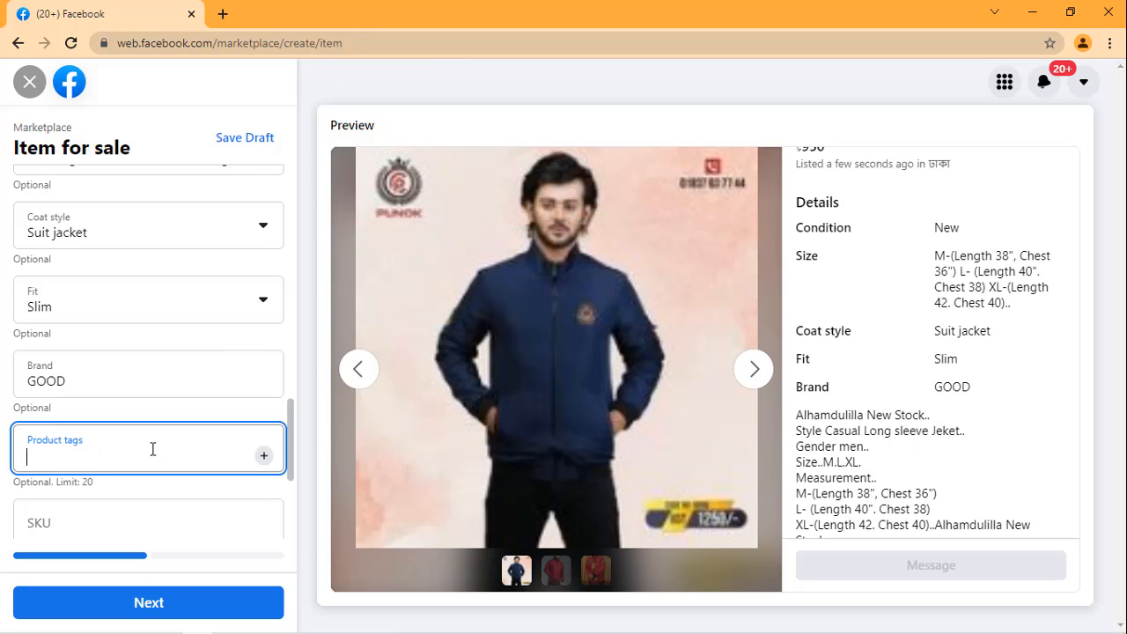
type("MAN JAKET")
key("Return")
Step: Draft MANS JAKET as a second product tag after trying wordings with CLOTH
type("MAN")
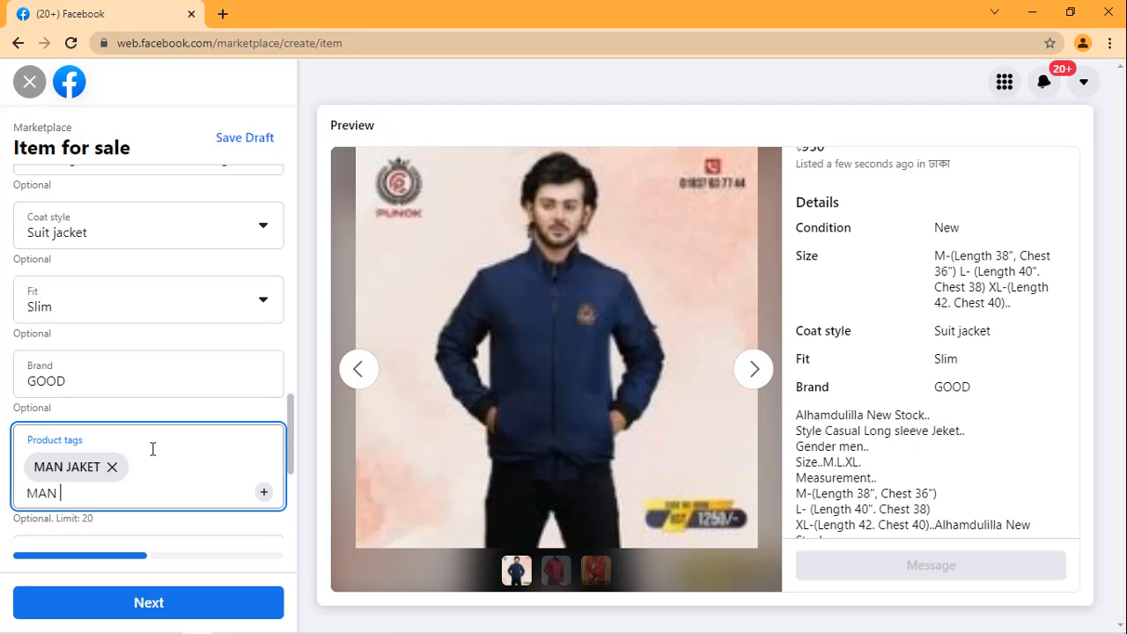
type(" CLOTH")
key("BackSpace")
key("BackSpace")
key("BackSpace")
type("LOTH")
key("BackSpace")
key("BackSpace")
key("BackSpace")
key("BackSpace")
key("BackSpace")
type("S")
type("JAKET")
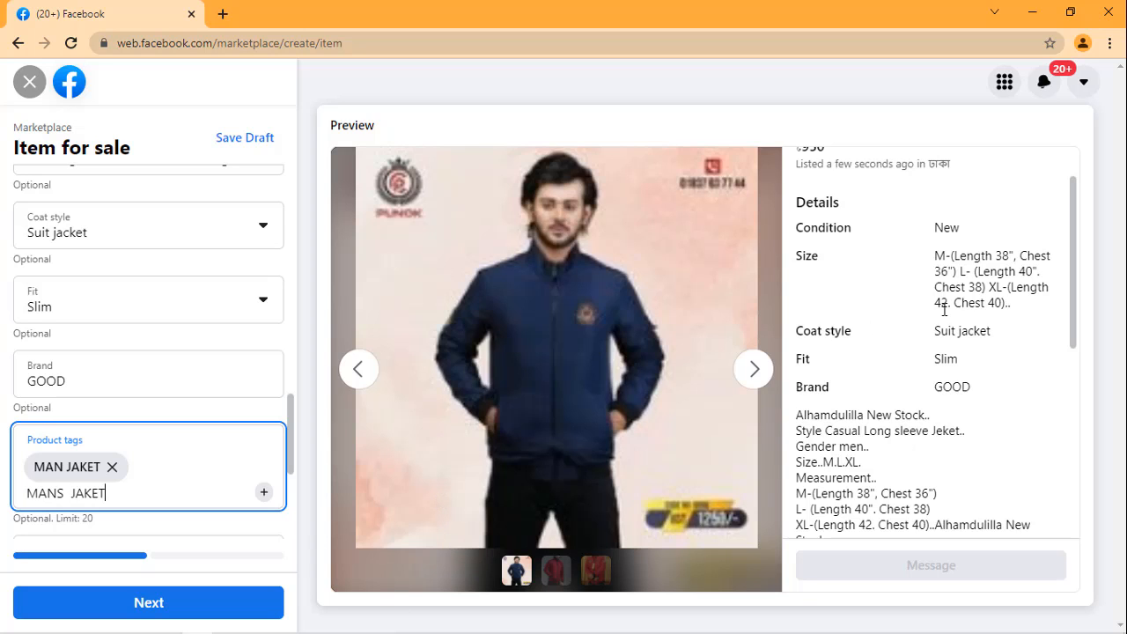
Step: Replace the MAN JAKET tag and the MANS JAKET draft with the product tag Suit jacket, copied from the coat style
scroll(132, 354, "up", 3)
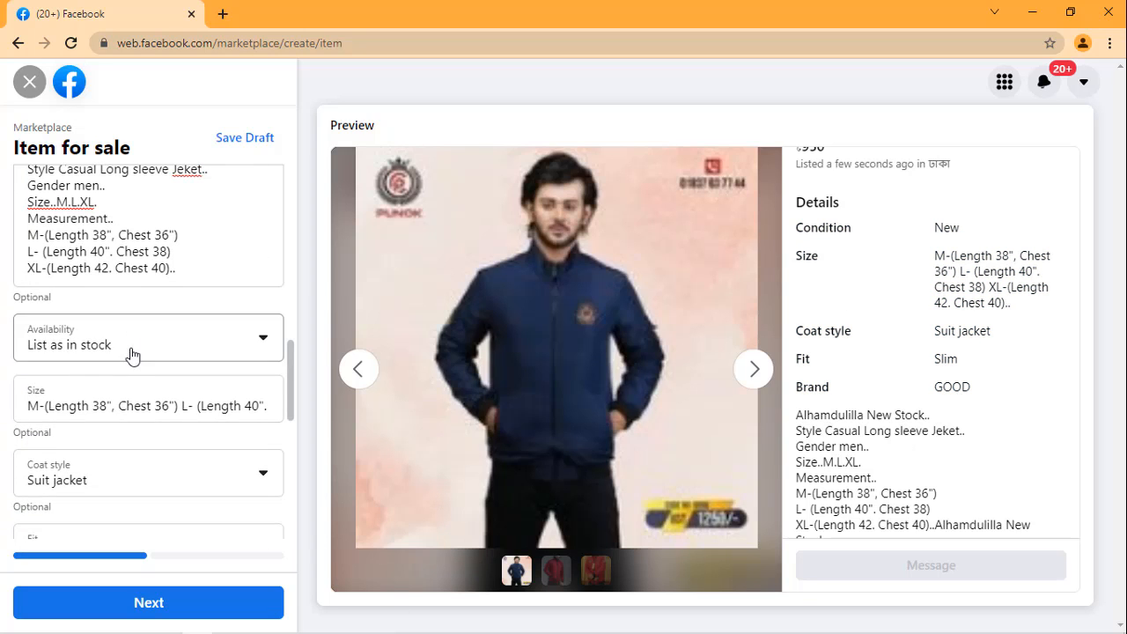
scroll(132, 354, "down", 1)
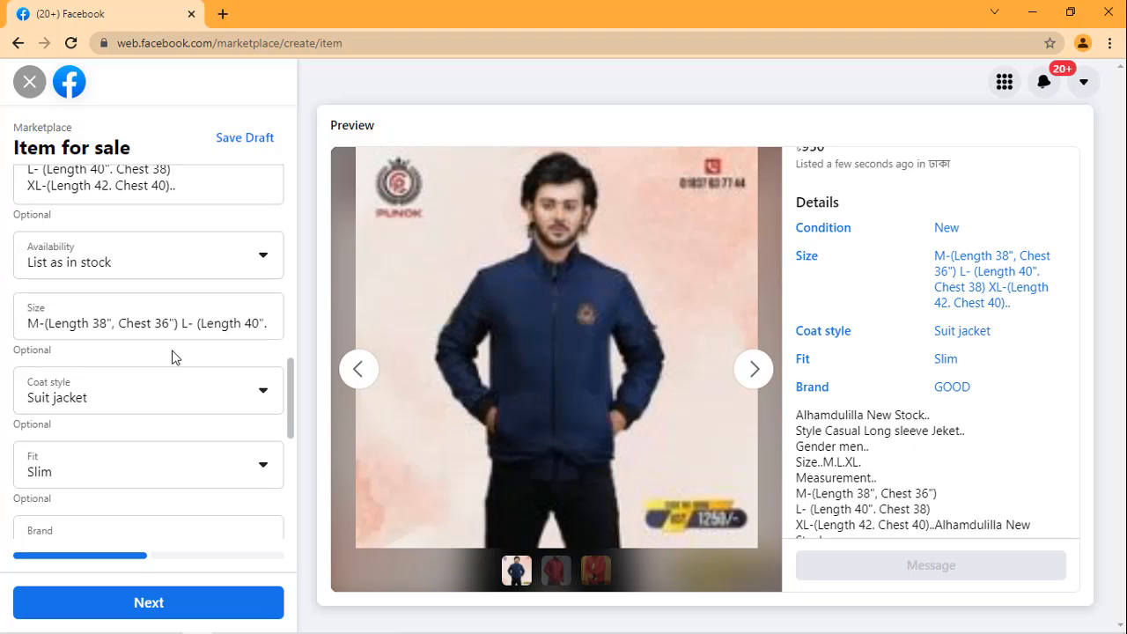
scroll(173, 356, "down", 2)
left_click_drag(126, 239, 26, 237)
key("ctrl+c")
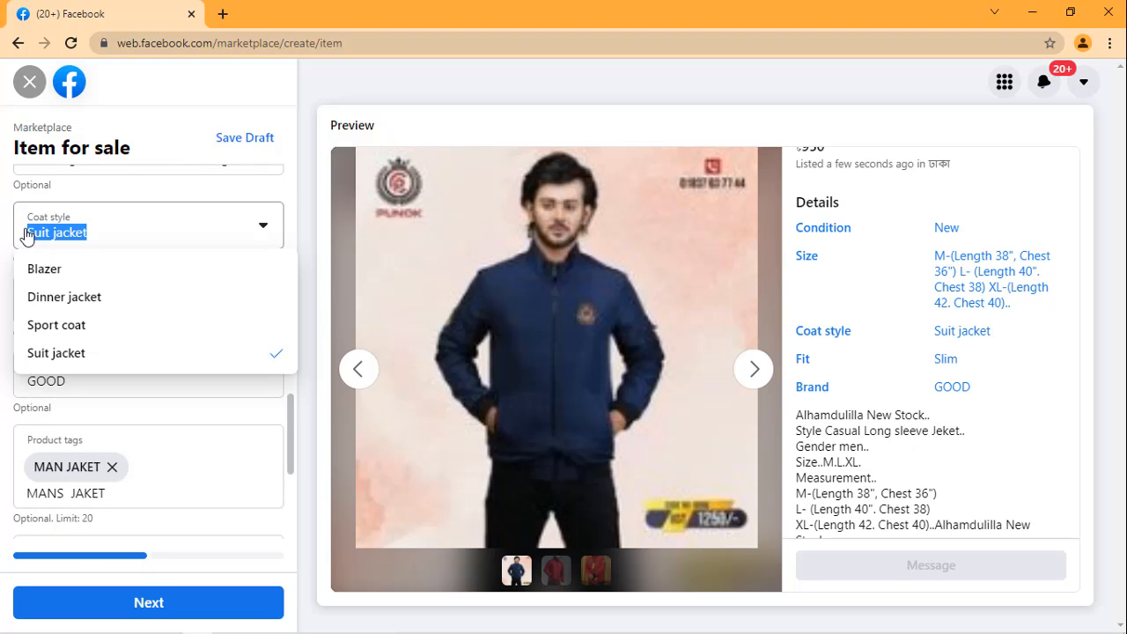
left_click(139, 489)
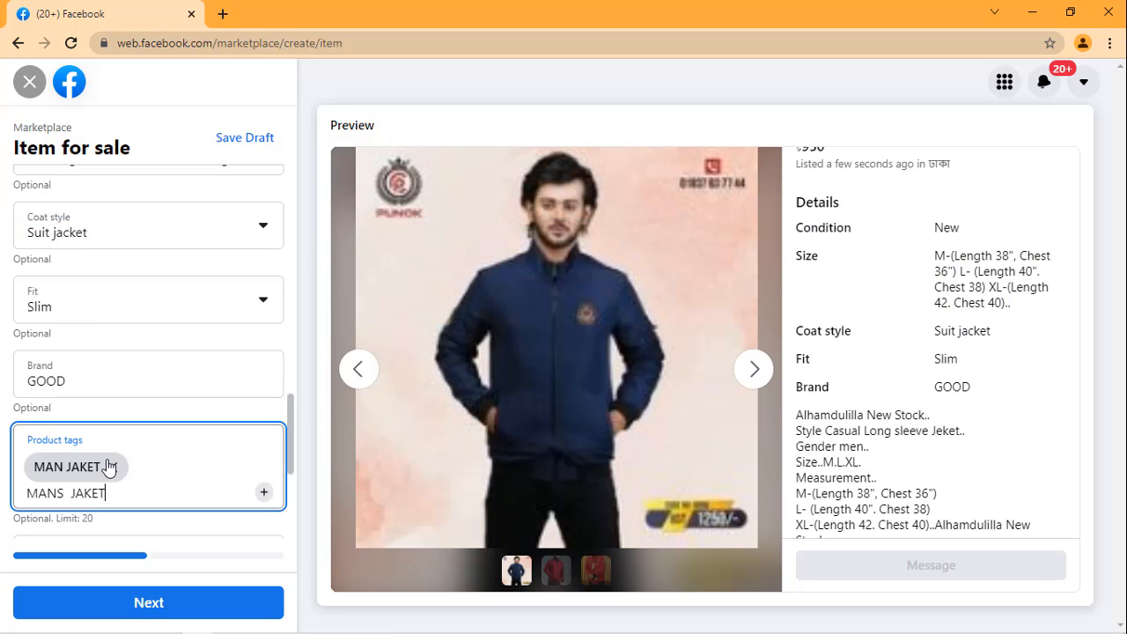
left_click(116, 467)
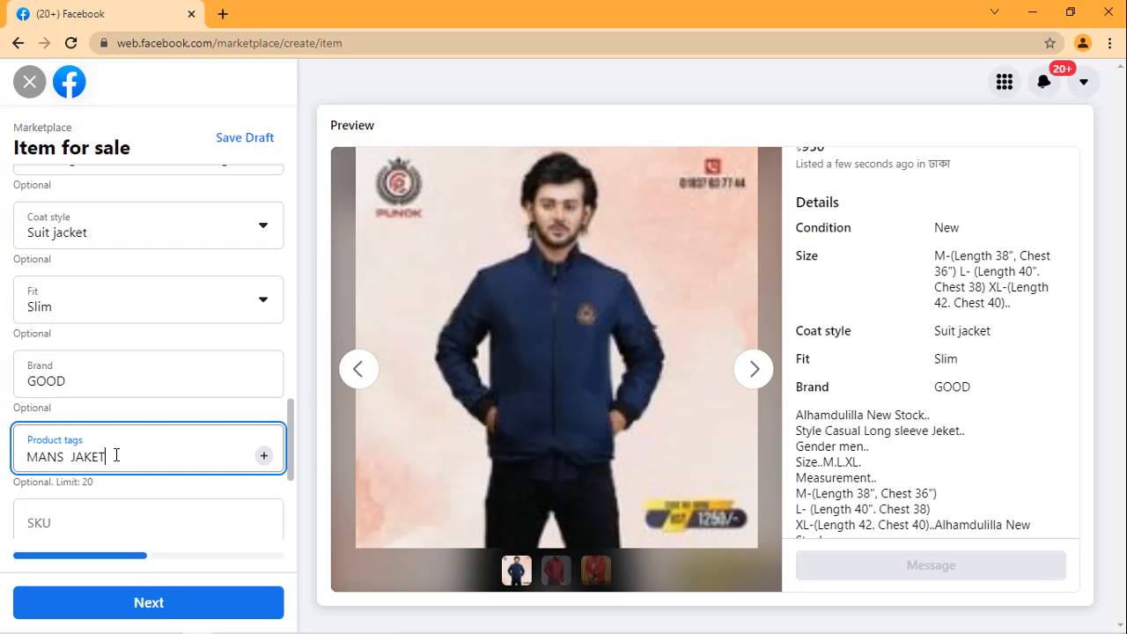
key("BackSpace")
key("BackSpace")
key("BackSpace")
key("BackSpace")
key("BackSpace")
key("BackSpace")
key("BackSpace")
key("BackSpace")
key("BackSpace")
key("BackSpace")
key("BackSpace")
key("ctrl+v")
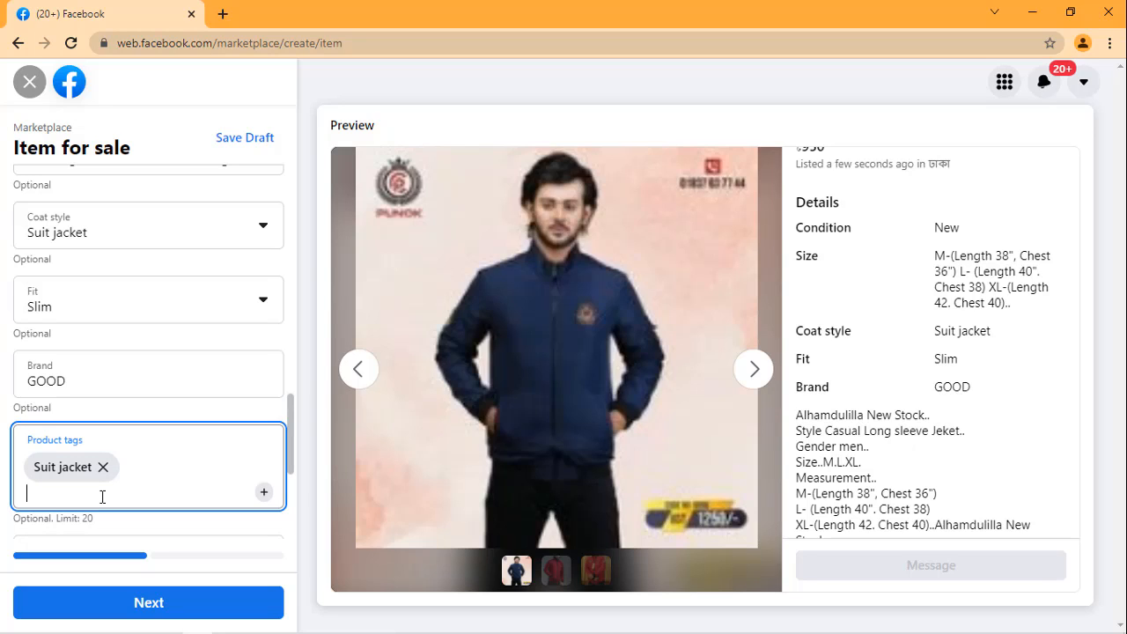
Step: Add winter jacket to the listing's product tags in lowercase
type("WINTWR")
key("BackSpace")
key("BackSpace")
key("BackSpace")
key("BackSpace")
key("BackSpace")
key("BackSpace")
type("winter jacket")
key("Return")
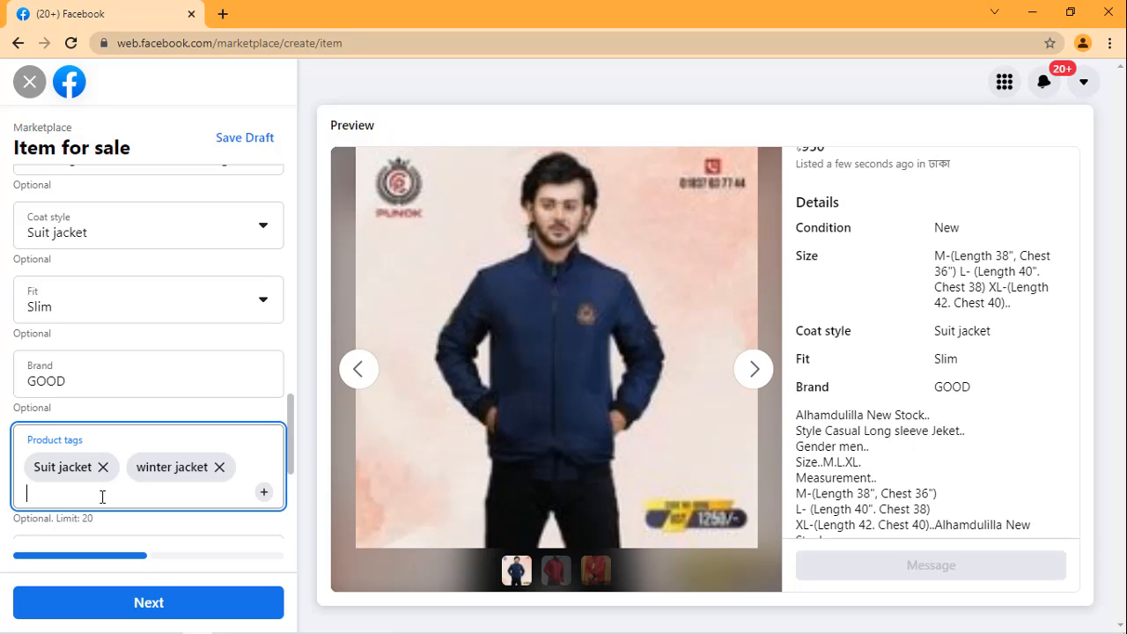
Step: Add man winter jacket to the listing's product tags
type("man winter jacket")
key("Return")
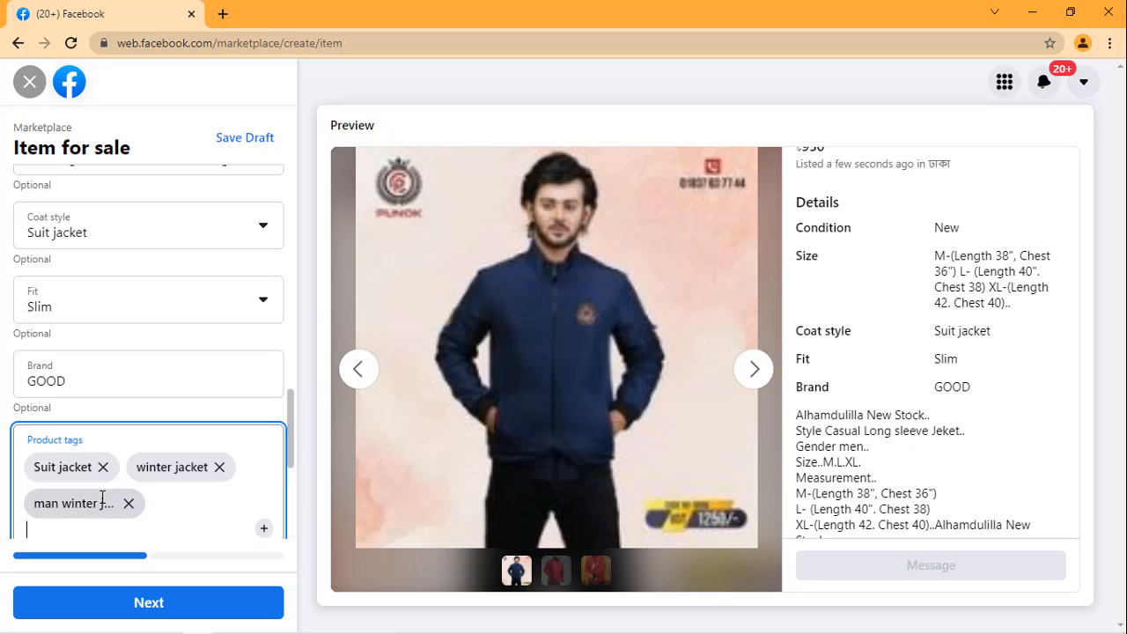
Step: Add mans winter suit jacket to the listing's product tags
type("mans winter so")
key("BackSpace")
type("uit")
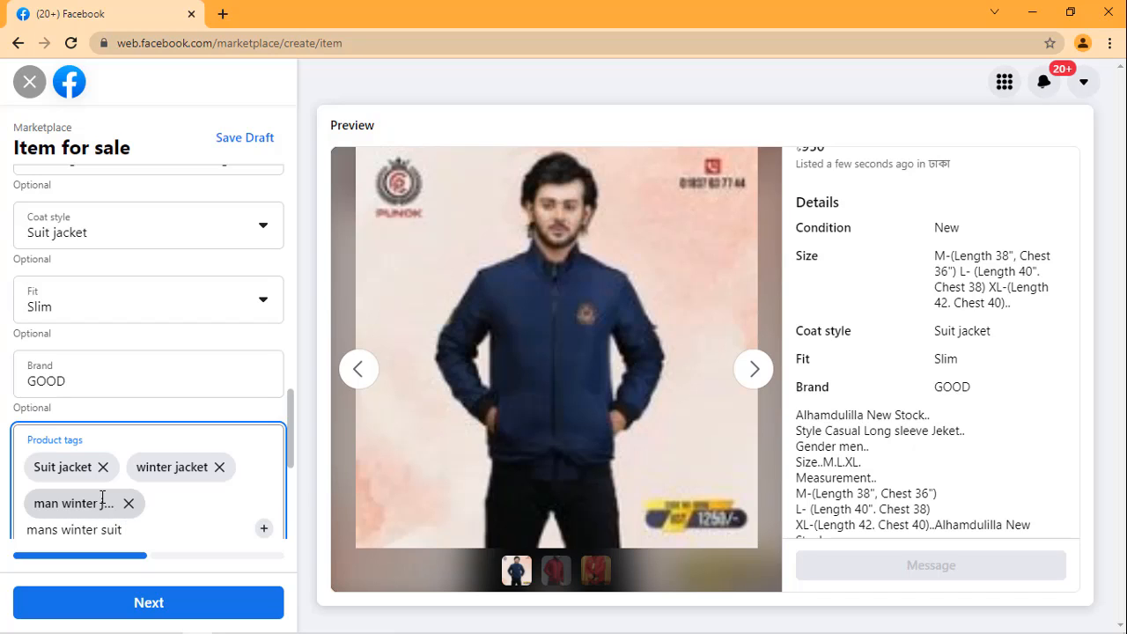
type(" jacke")
type("t")
key("Return")
Step: Add jacket mans to the listing's product tags
type("jaket")
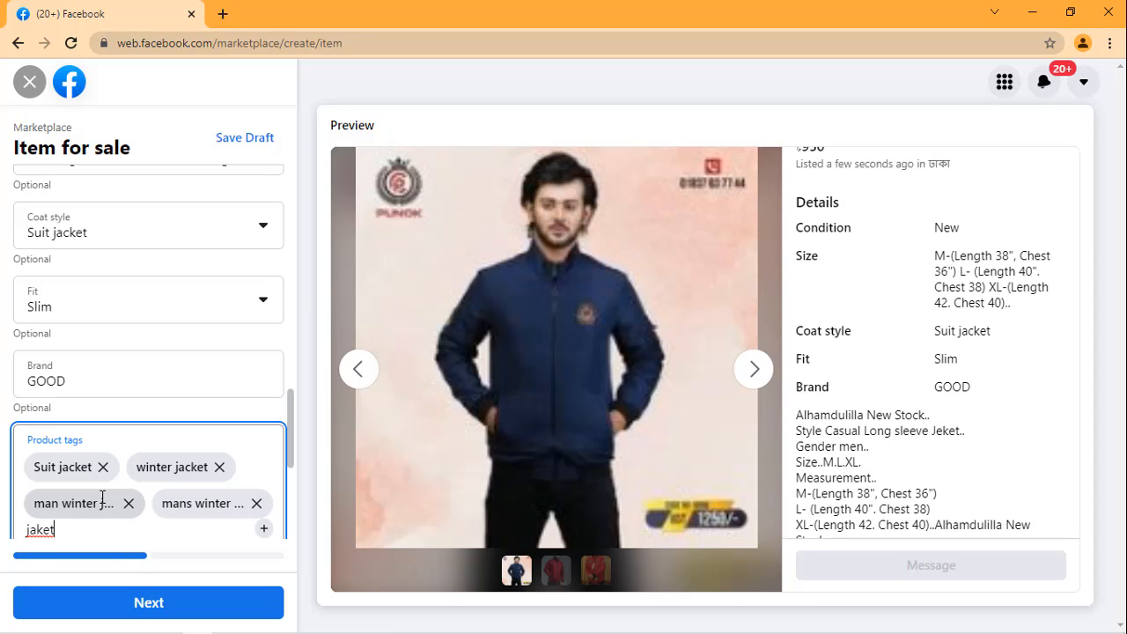
key("BackSpace")
key("BackSpace")
key("BackSpace")
type("cket")
type("mans")
key("Return")
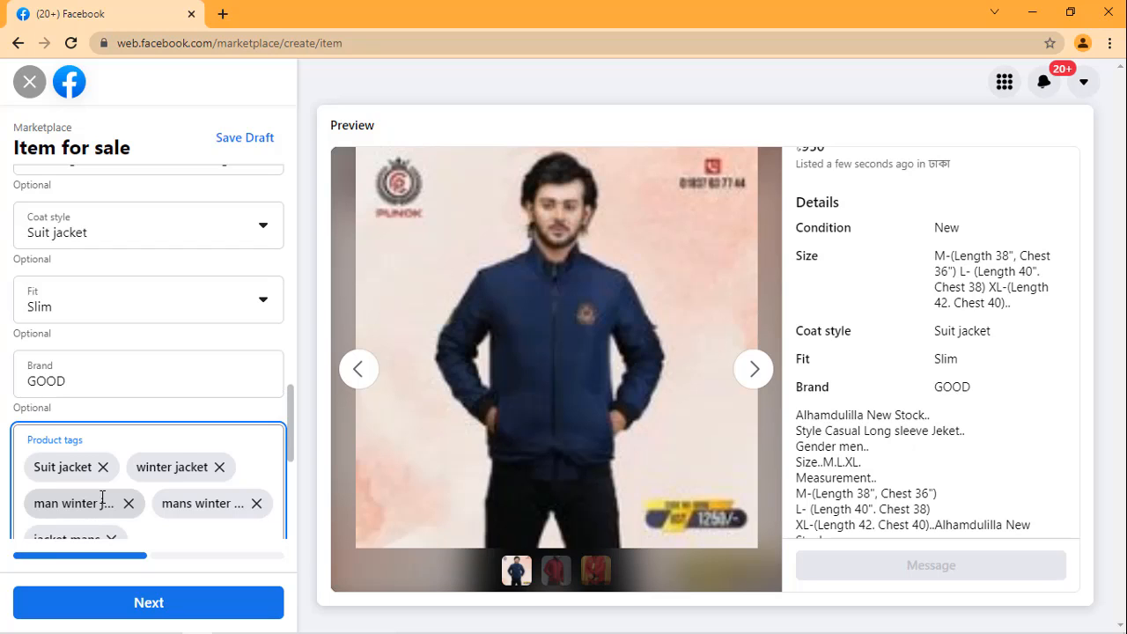
Step: Add male producrs to the listing's product tags
scroll(154, 453, "down", 1)
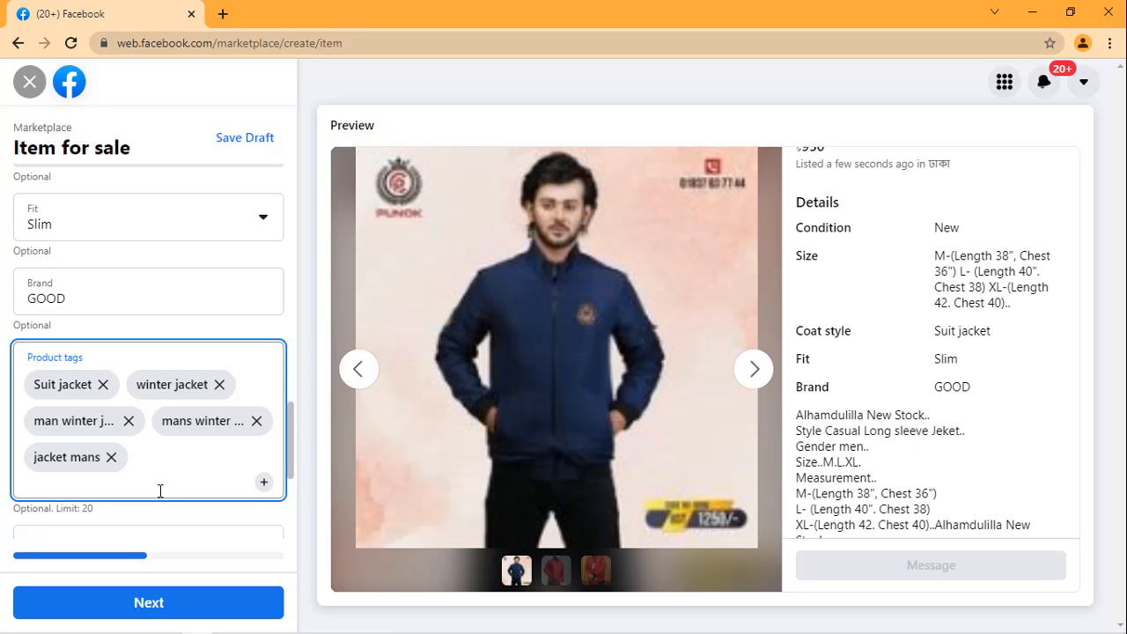
type("male producrs")
key("Return")
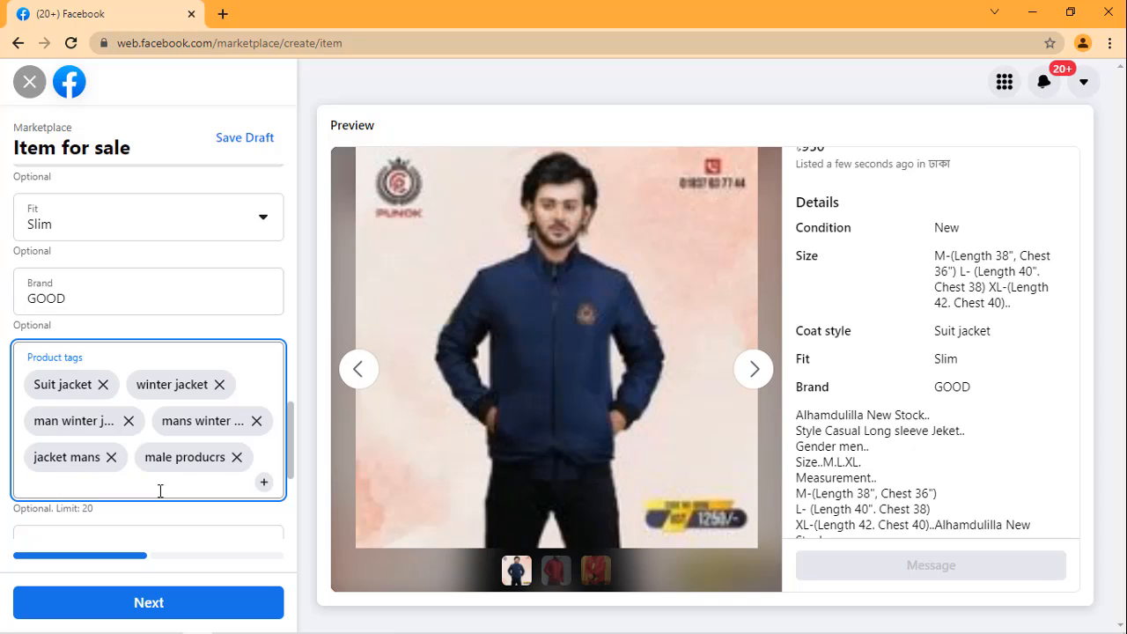
Step: Add man winter prod to the listing's product tags
type("man winter prod")
key("Return")
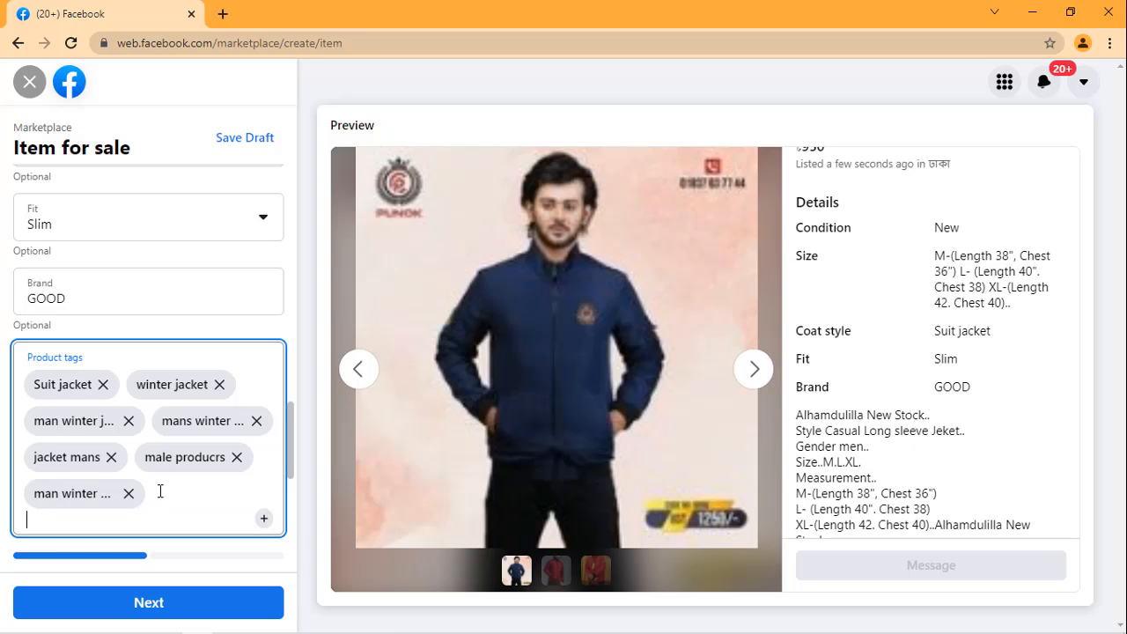
Step: Copy the words sleeve Jeket from the second line of the description and add them as a product tag
scroll(259, 334, "up", 3)
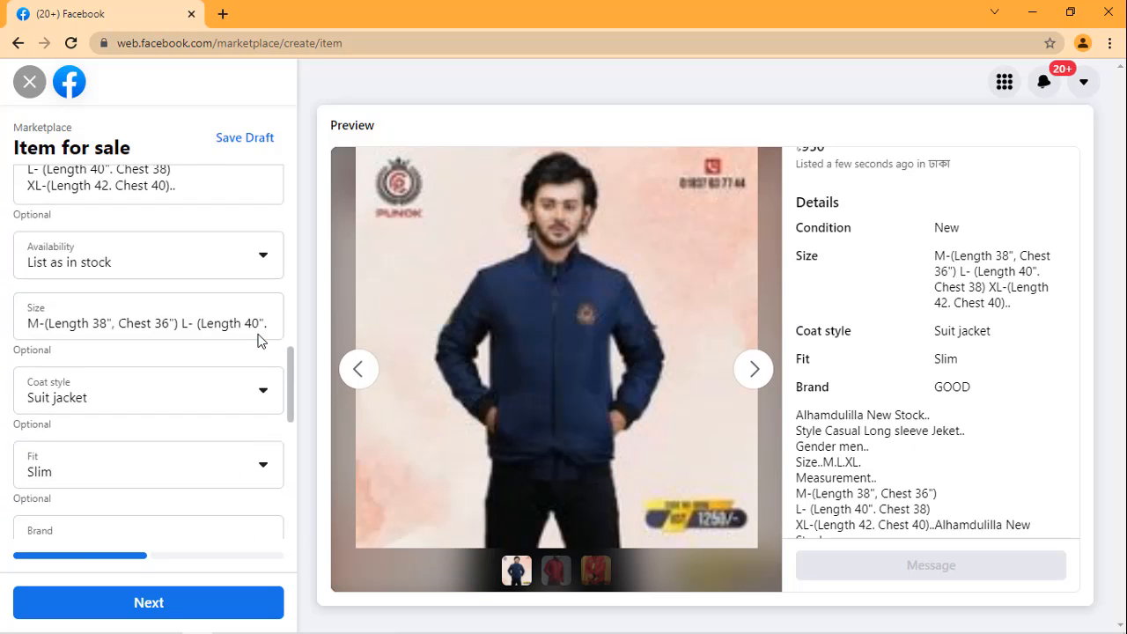
scroll(124, 319, "up", 1)
left_click(197, 255)
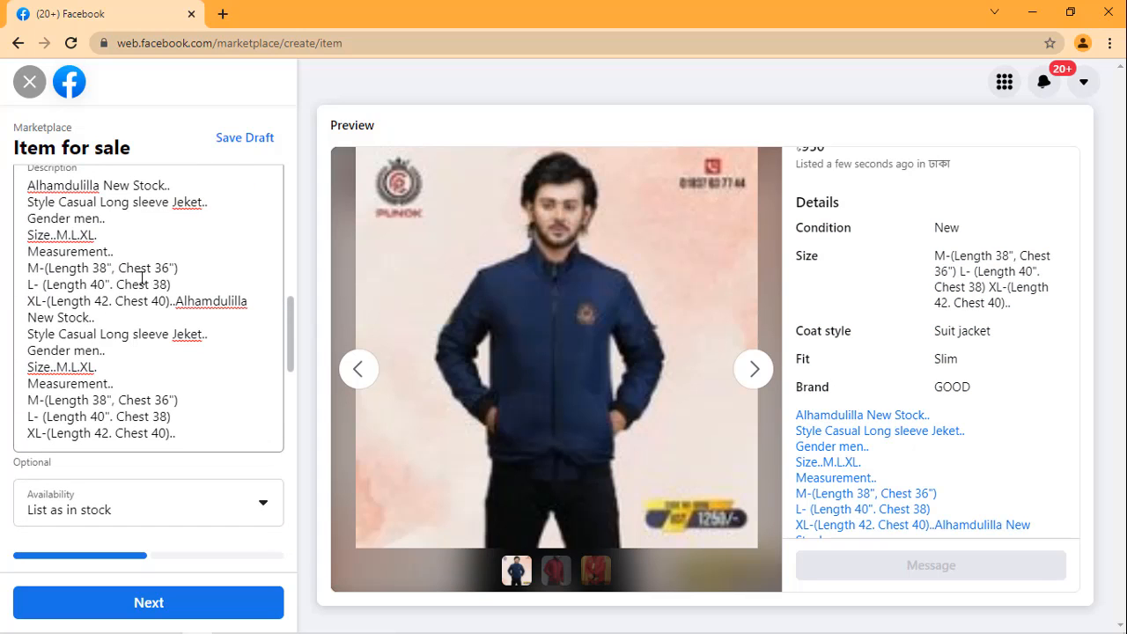
scroll(115, 280, "up", 1)
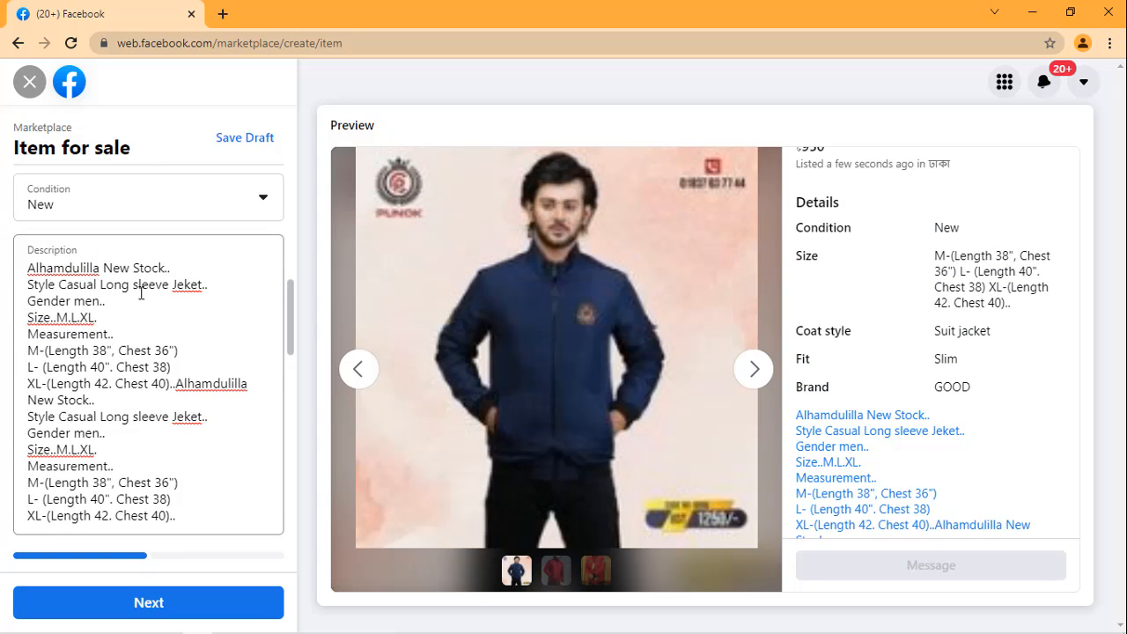
left_click_drag(133, 284, 205, 285)
key("ctrl+c")
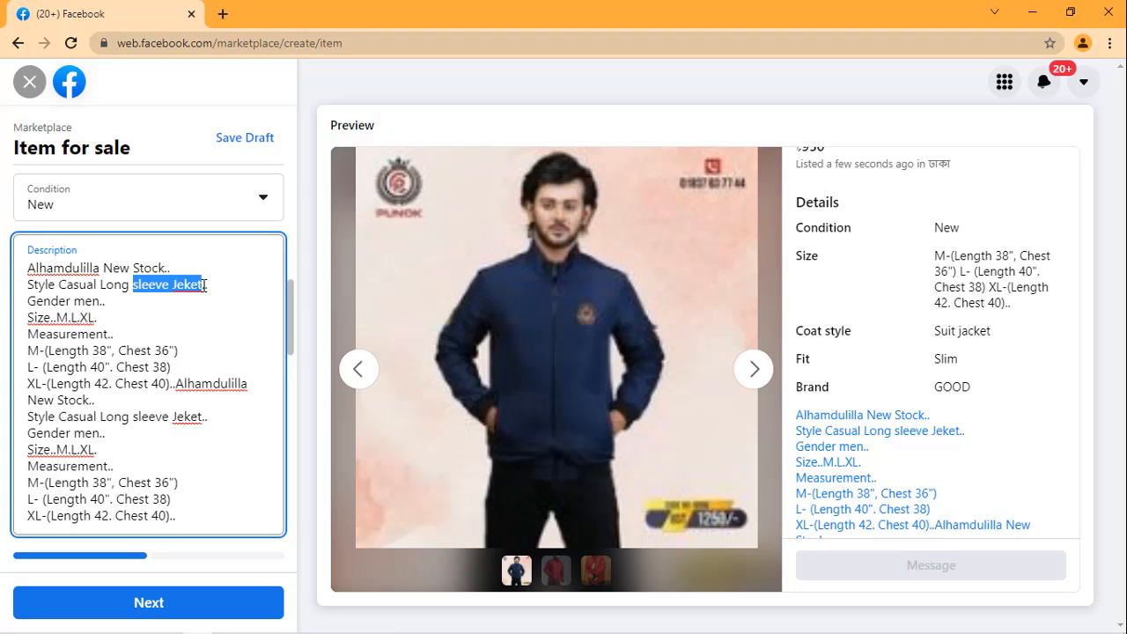
left_click(219, 300)
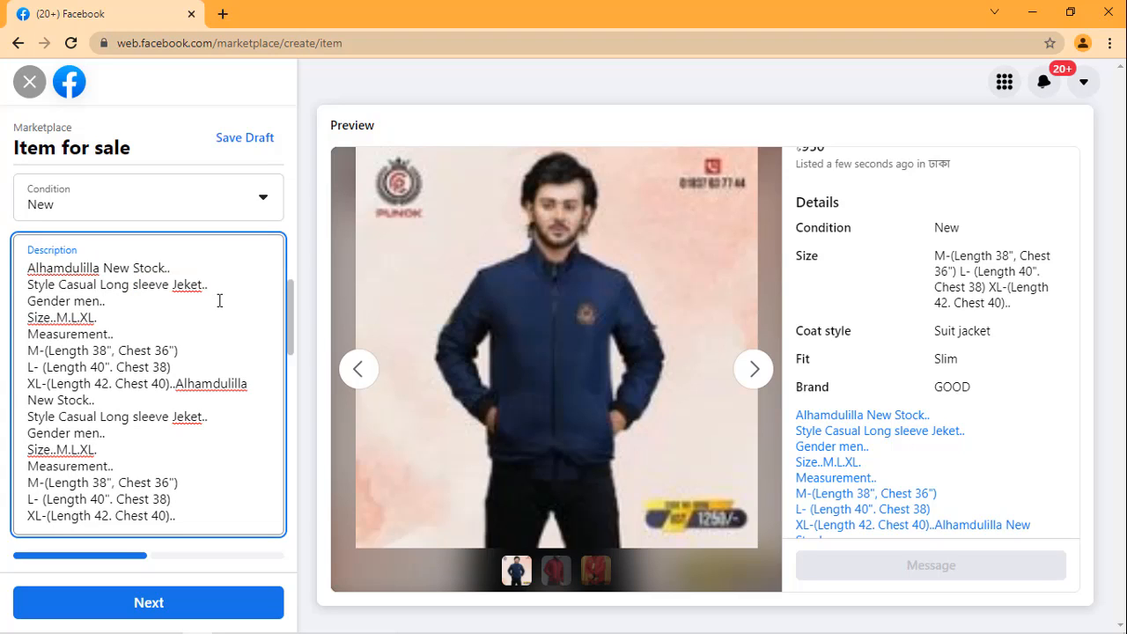
scroll(219, 301, "down", 4)
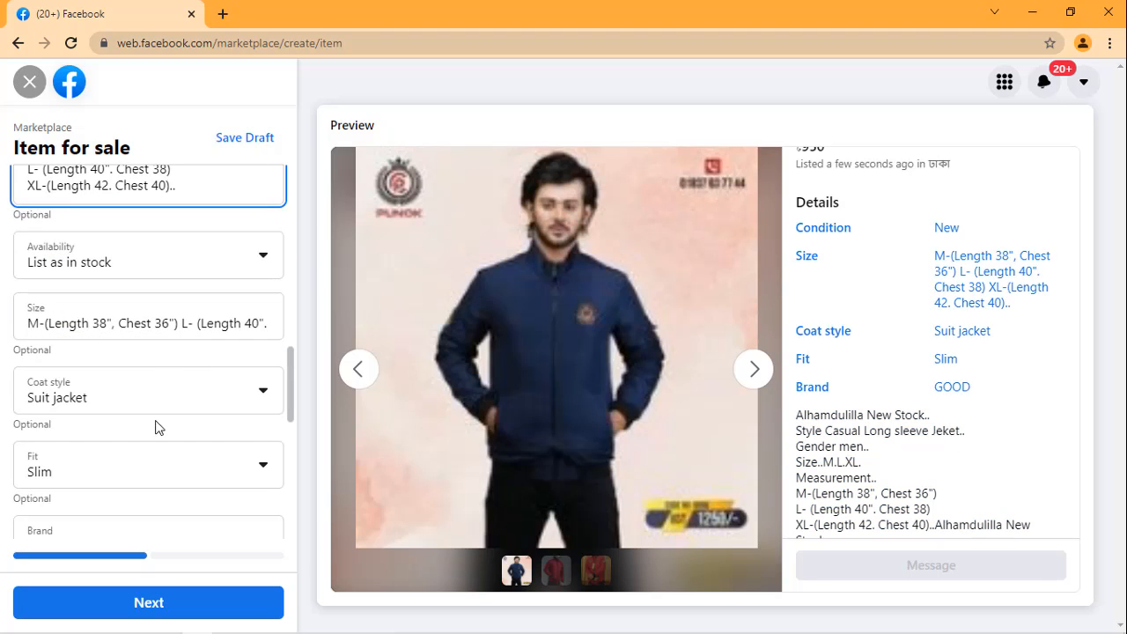
scroll(119, 403, "down", 3)
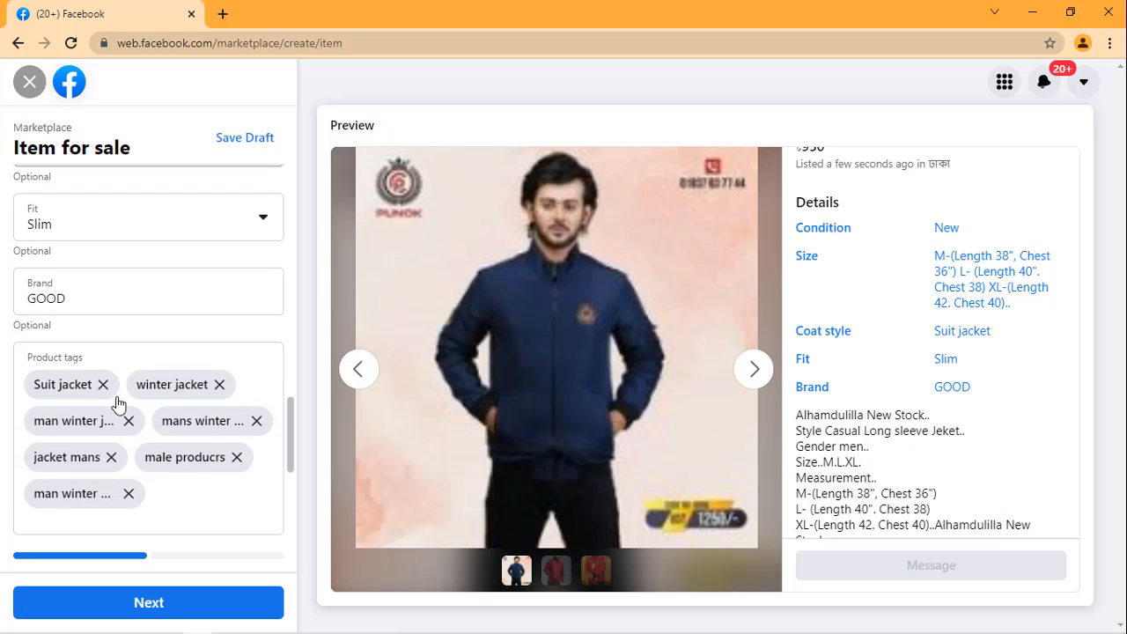
left_click(159, 503)
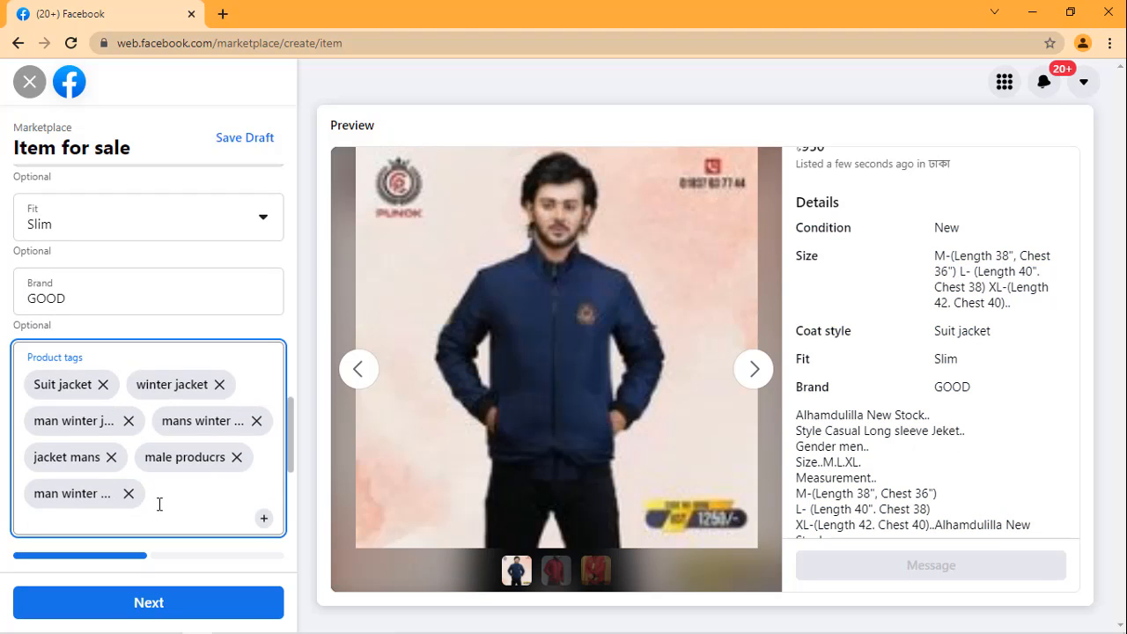
key("ctrl+v")
key("Return")
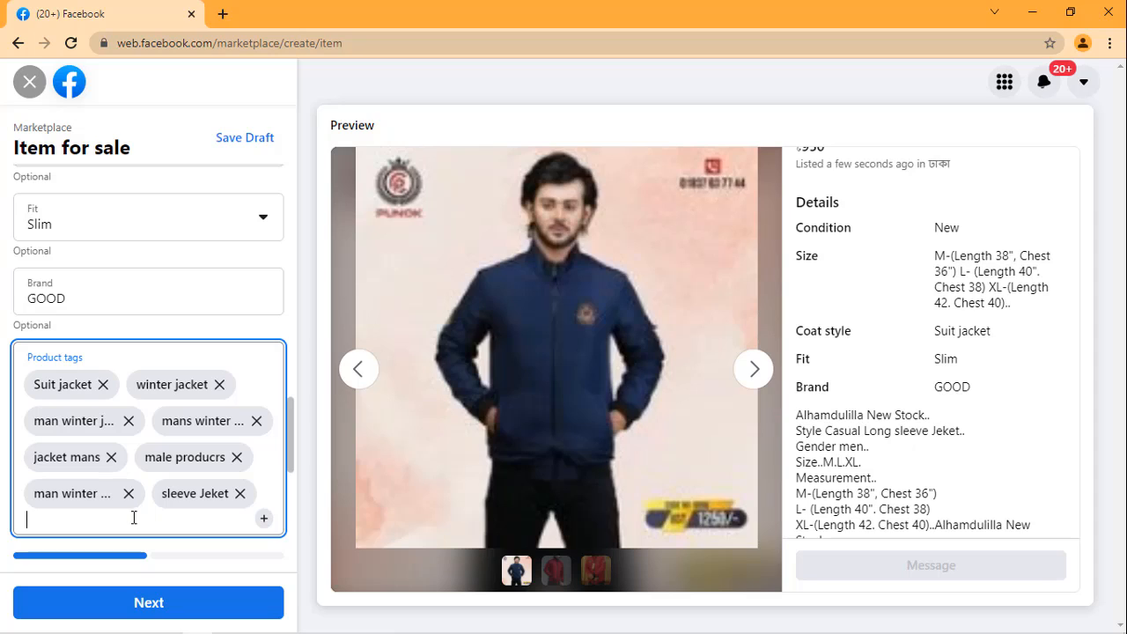
Step: Add sleeve jacket to the listing's product tags
type("sleeve jacket")
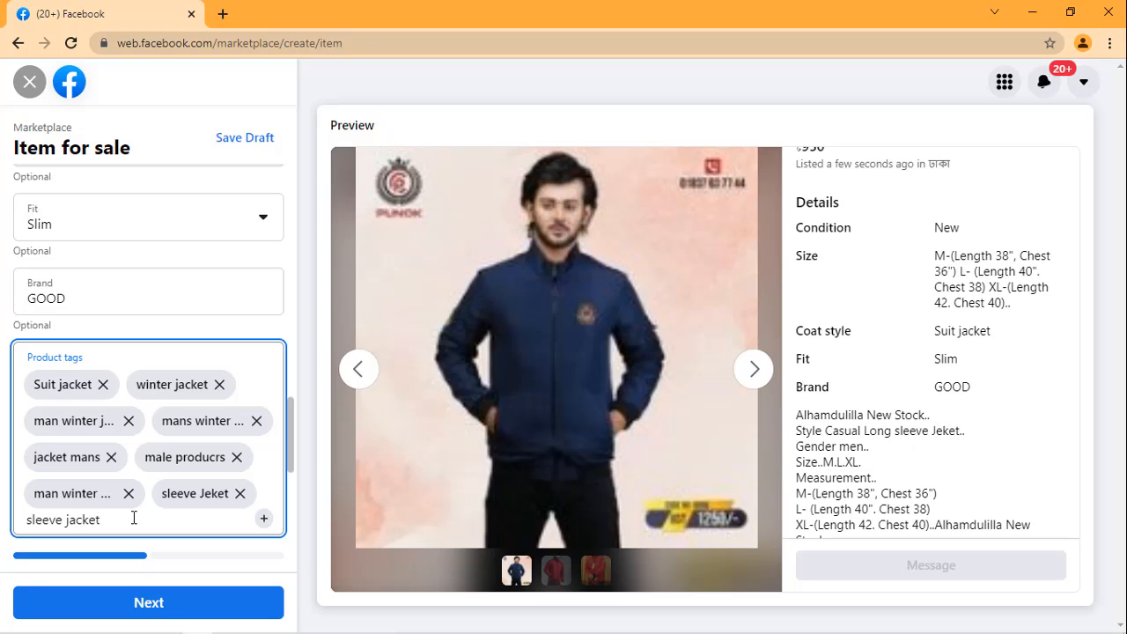
key("Return")
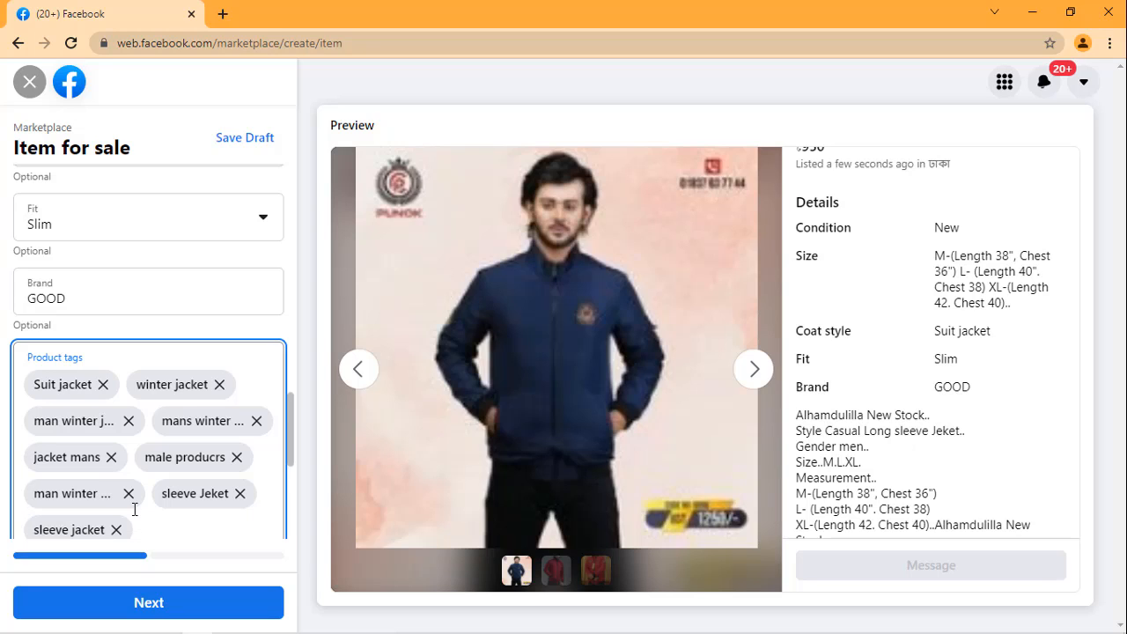
Step: Add man product in bangladesh to the listing's product tags
scroll(176, 458, "down", 2)
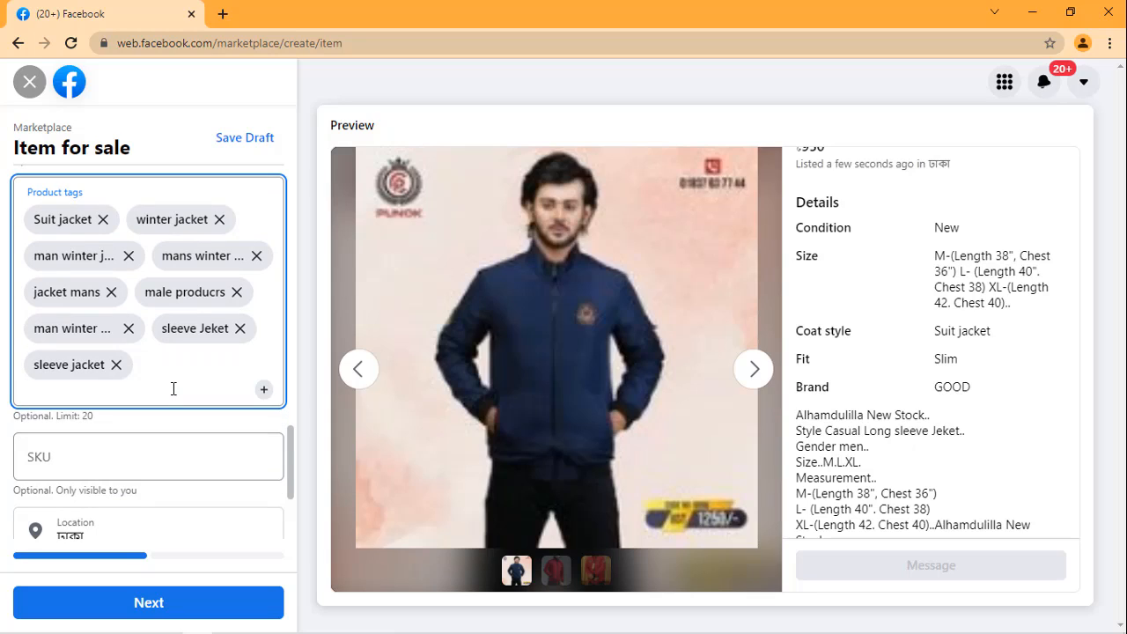
type("man product in bangla")
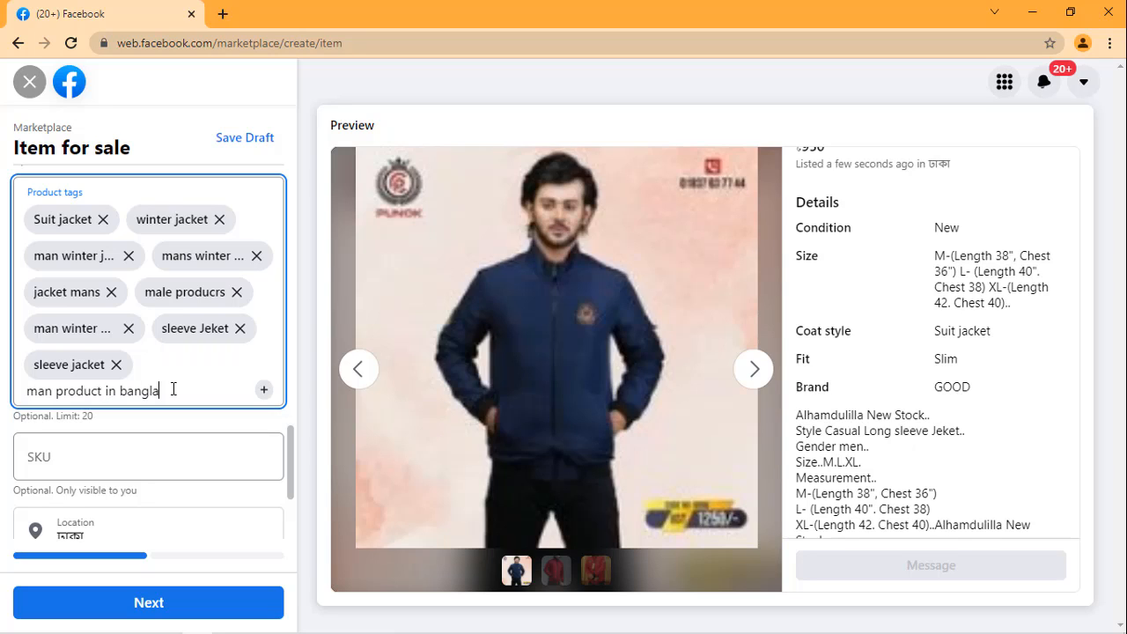
type("desh")
key("Return")
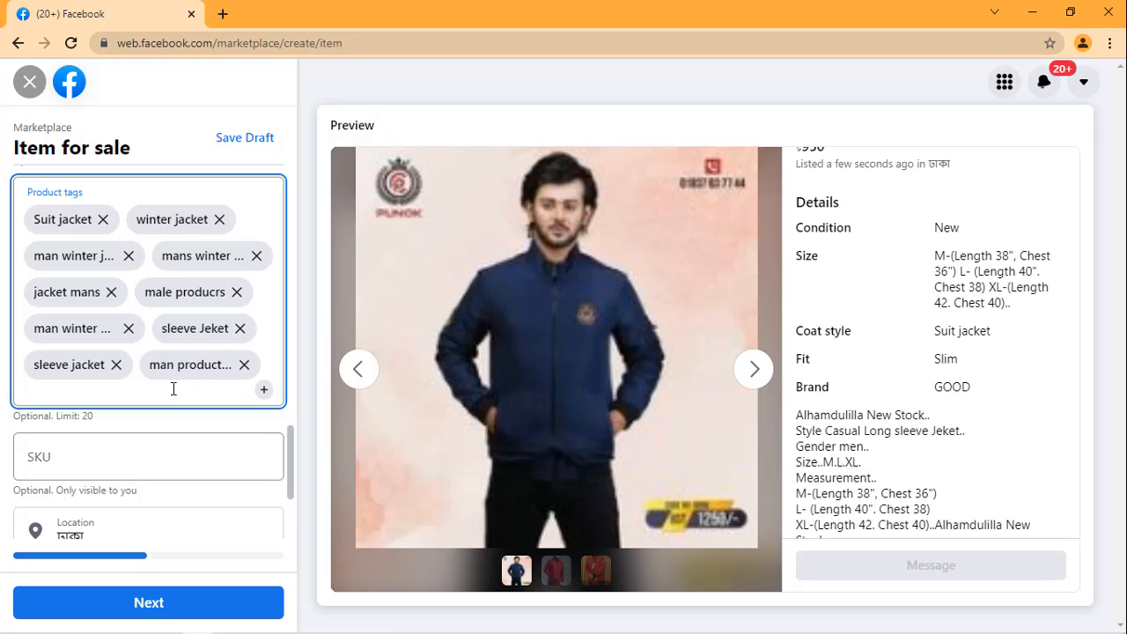
Step: Add mans products in all bd to the listing's product tags
type("mans products in ")
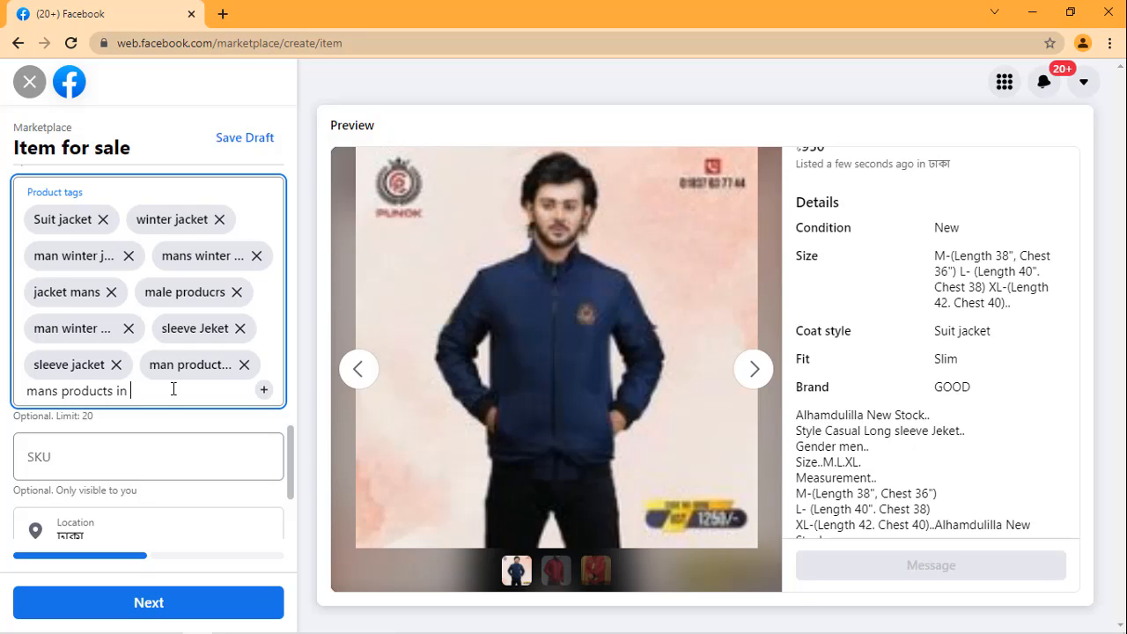
type("all bd")
key("Return")
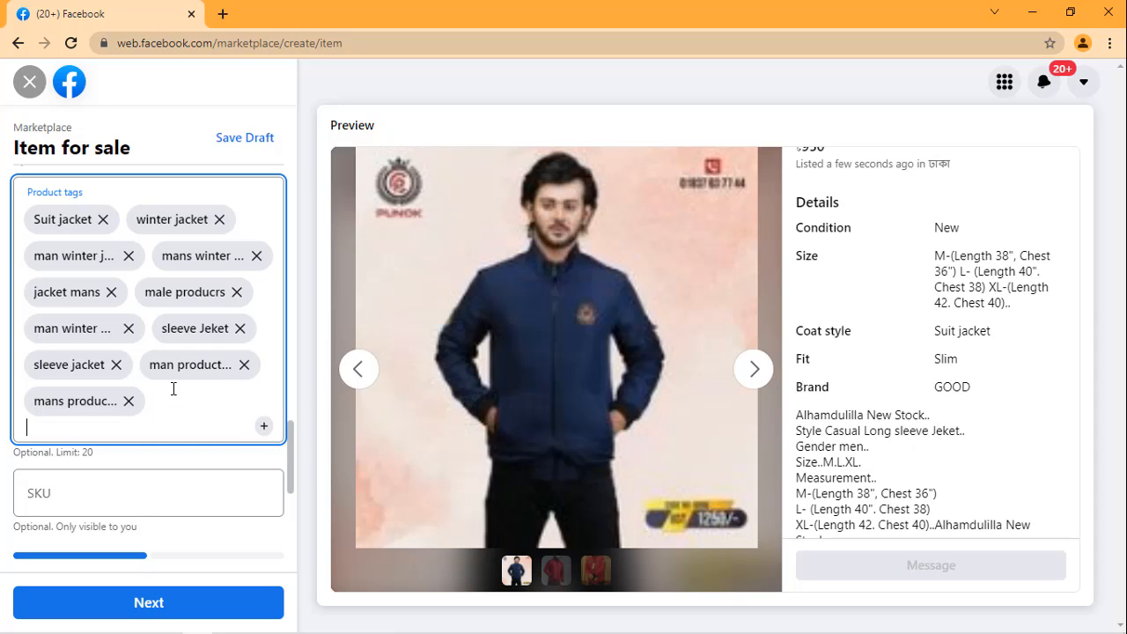
Step: Add man winter suiter products to the listing's product tags
type("man winter suiter")
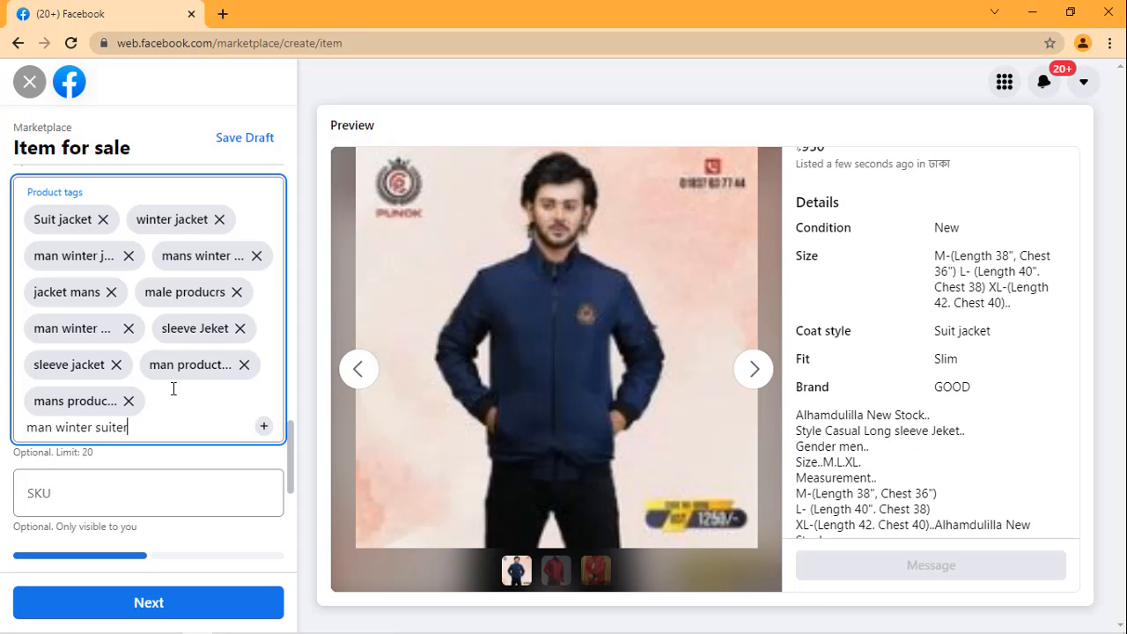
type(" products")
key("Return")
scroll(88, 309, "up", 2)
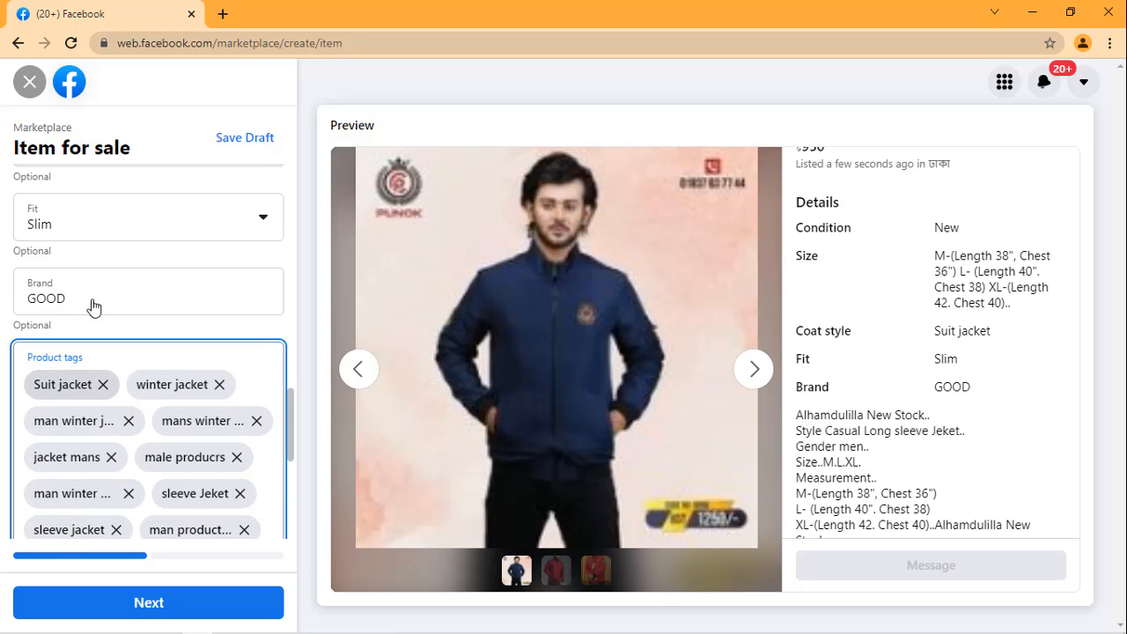
left_click(168, 221)
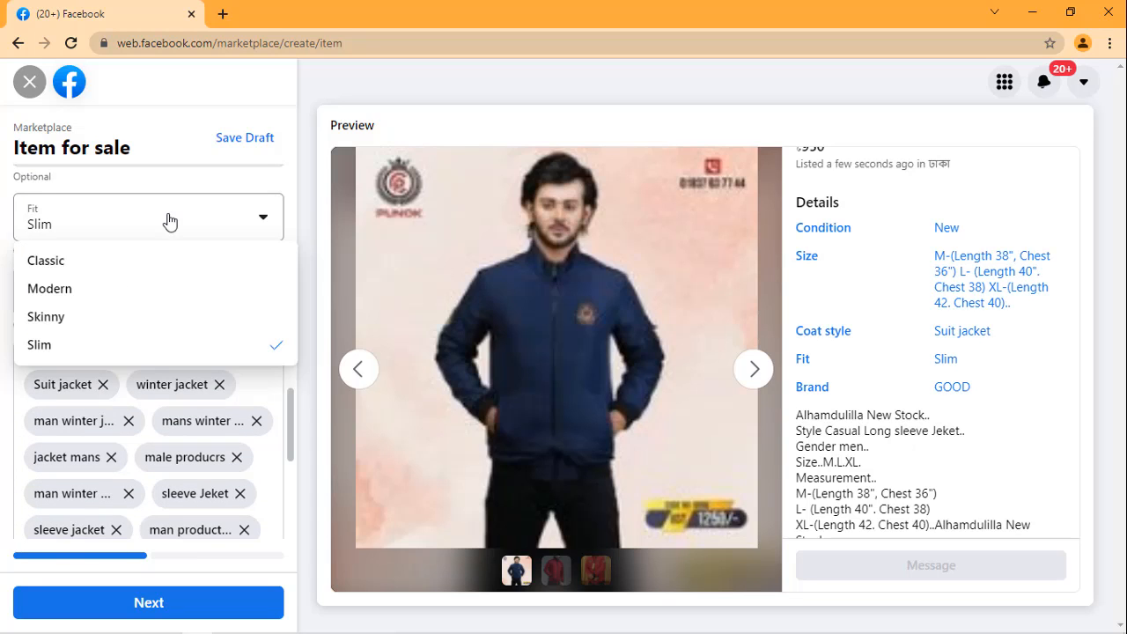
left_click(191, 207)
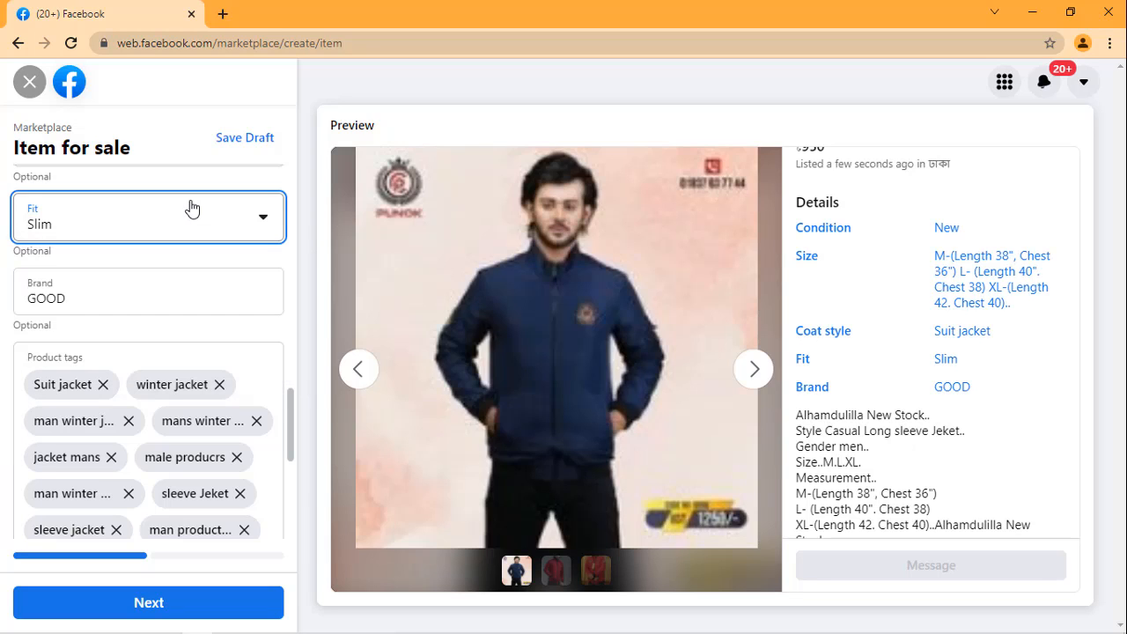
scroll(191, 361, "down", 2)
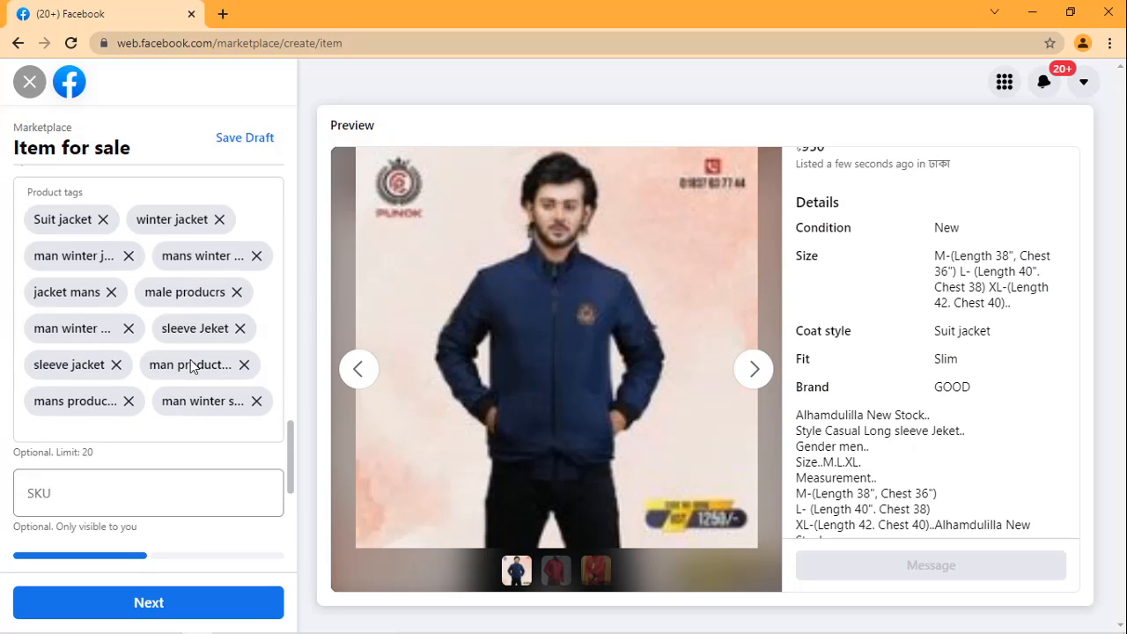
Step: Add jacket to the listing's product tags
left_click(171, 432)
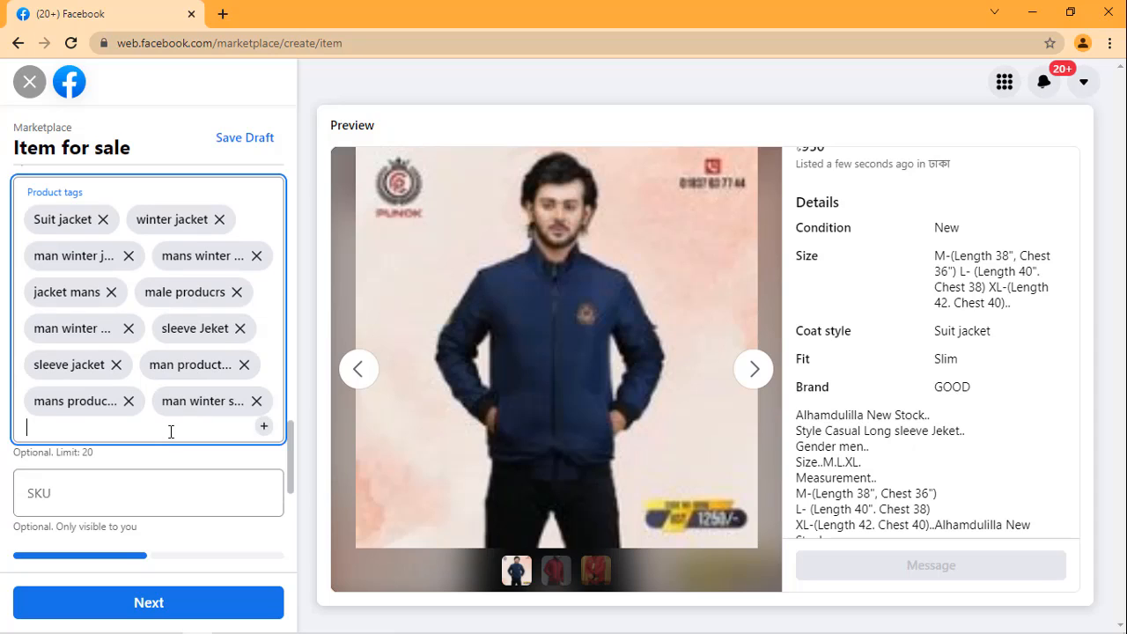
type("jak")
key("BackSpace")
type("cket")
key("Return")
Step: Add jacket for male person to the listing's product tags
type("ja")
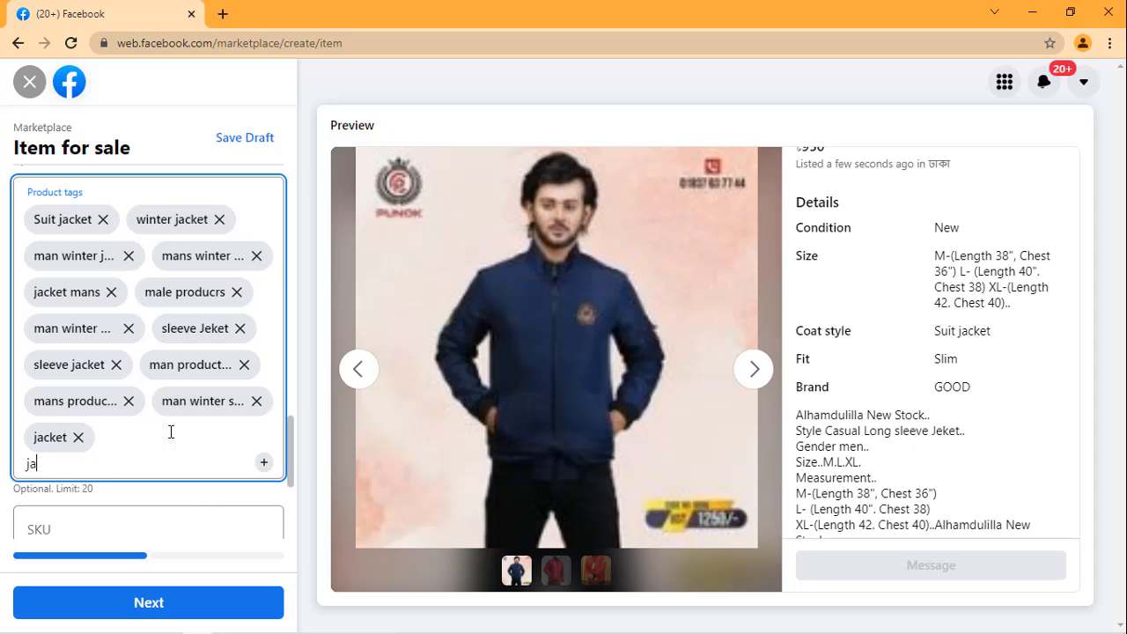
type("cket for male person")
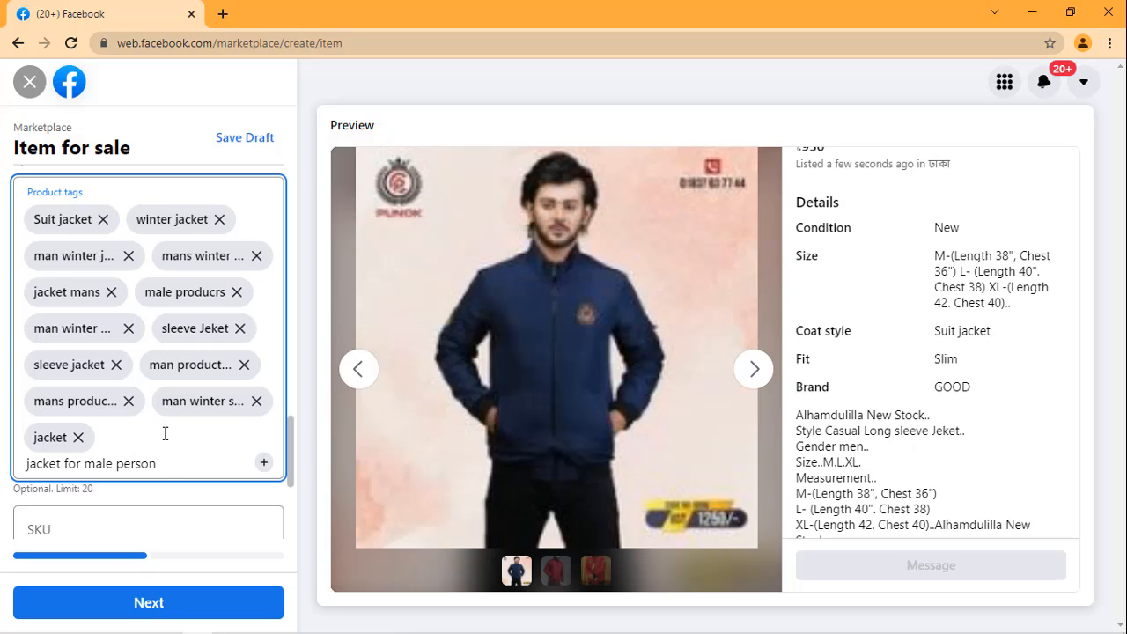
key("Return")
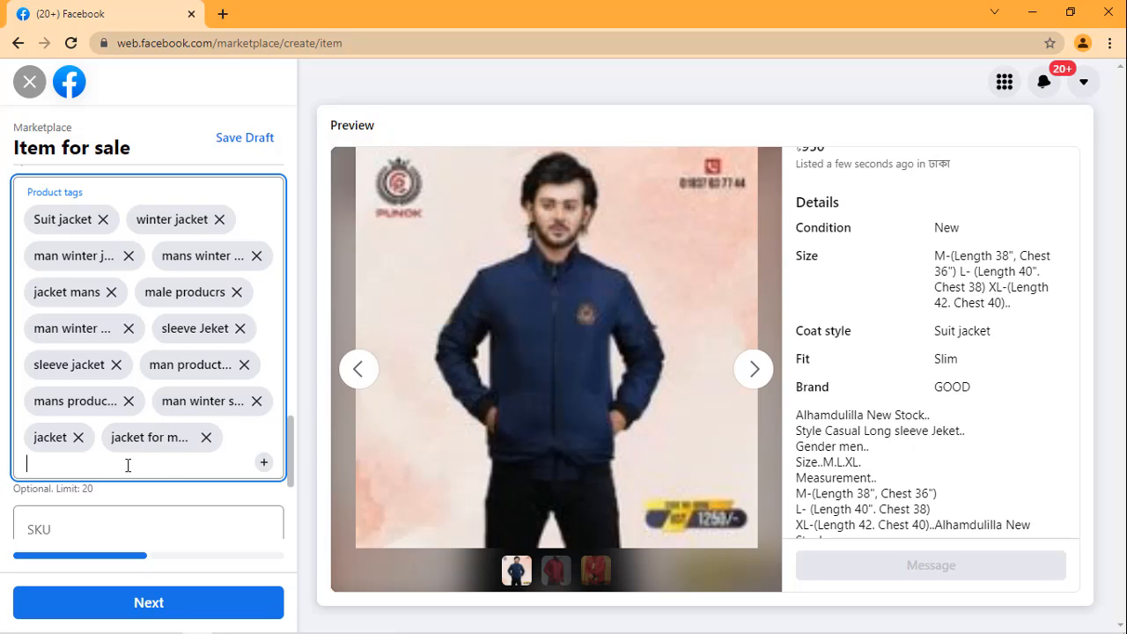
Step: Add winter jacket bd to the listing's product tags
type("winter jacket bd")
key("Return")
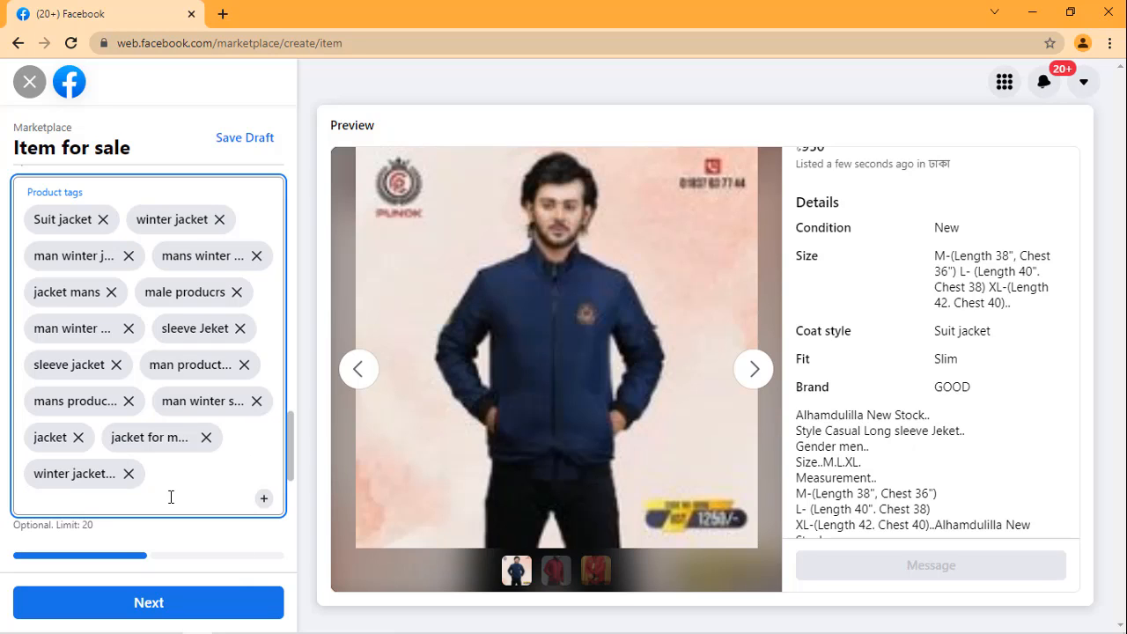
Step: Add bd winter jacket to the listing's product tags
type("bd winter ")
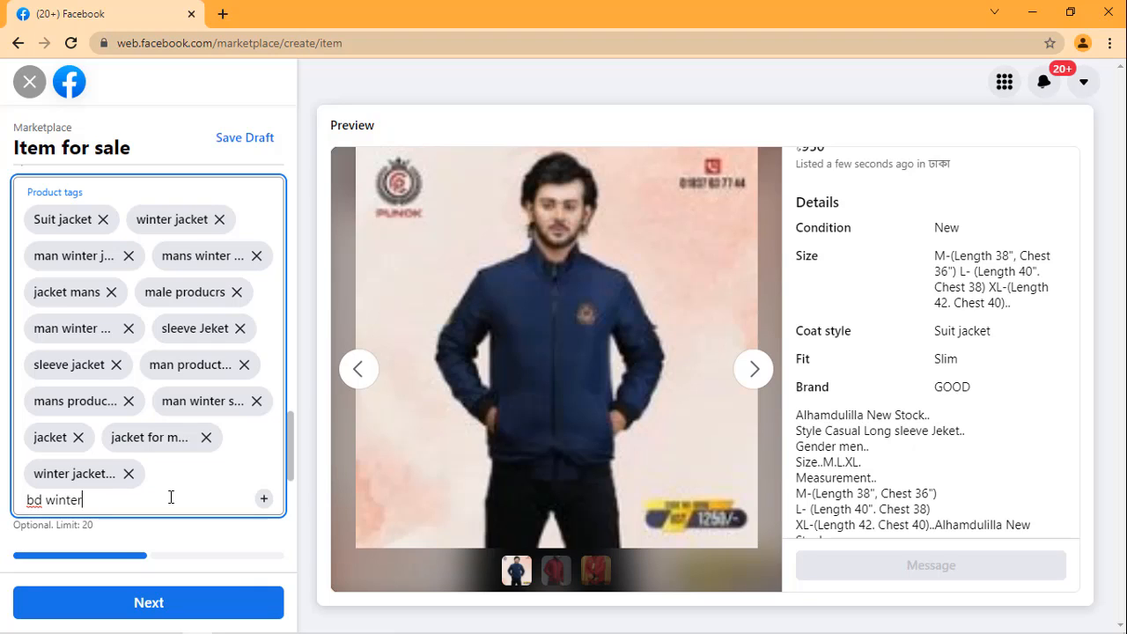
type("jacket m")
key("BackSpace")
key("Return")
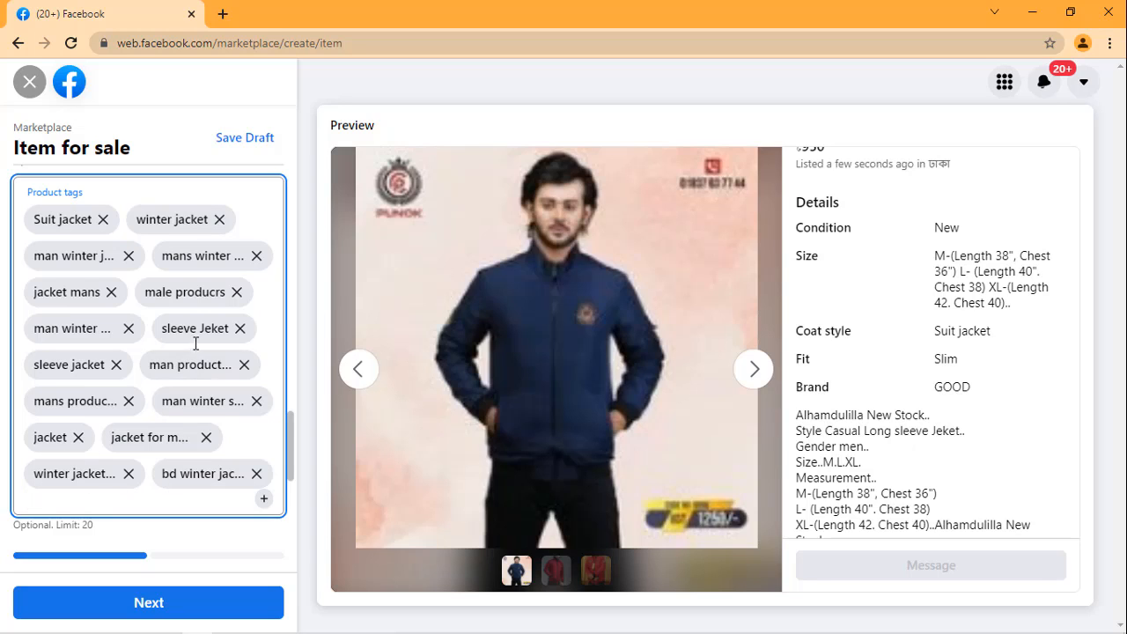
Step: Review the listing preview from the title, price and details down to the tags, location map and seller information
scroll(195, 343, "up", 1)
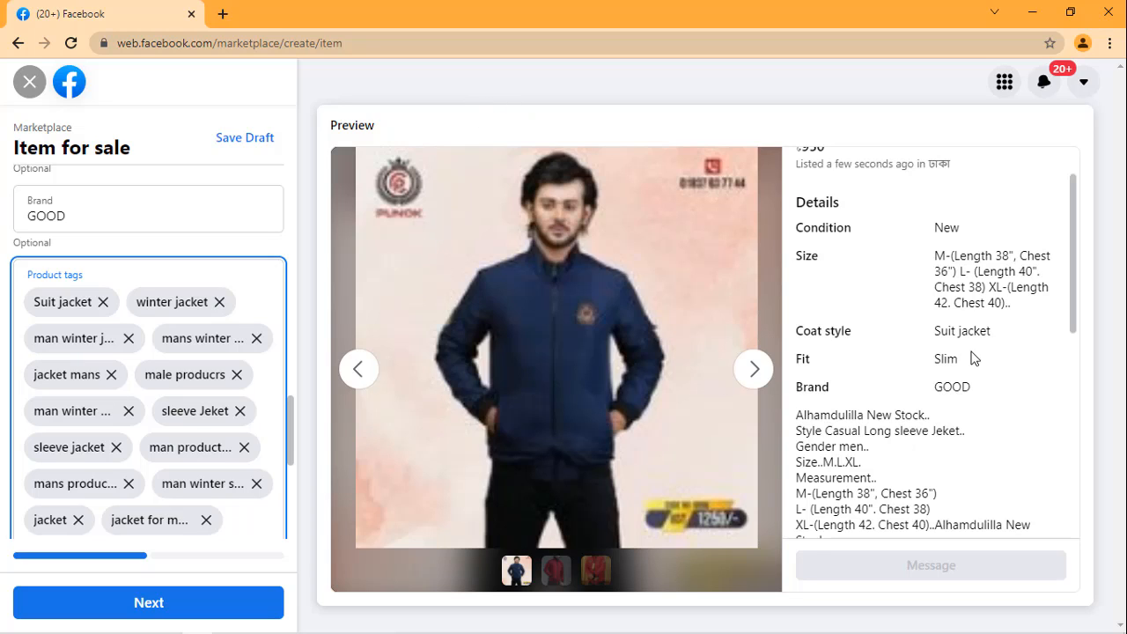
scroll(972, 357, "up", 1)
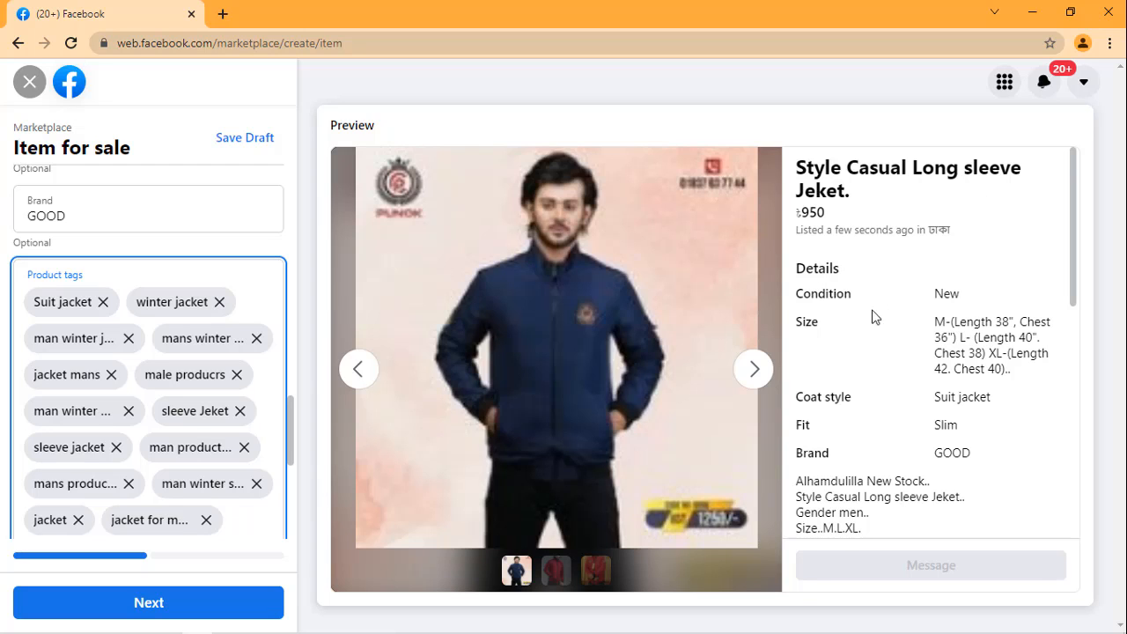
scroll(875, 374, "down", 5)
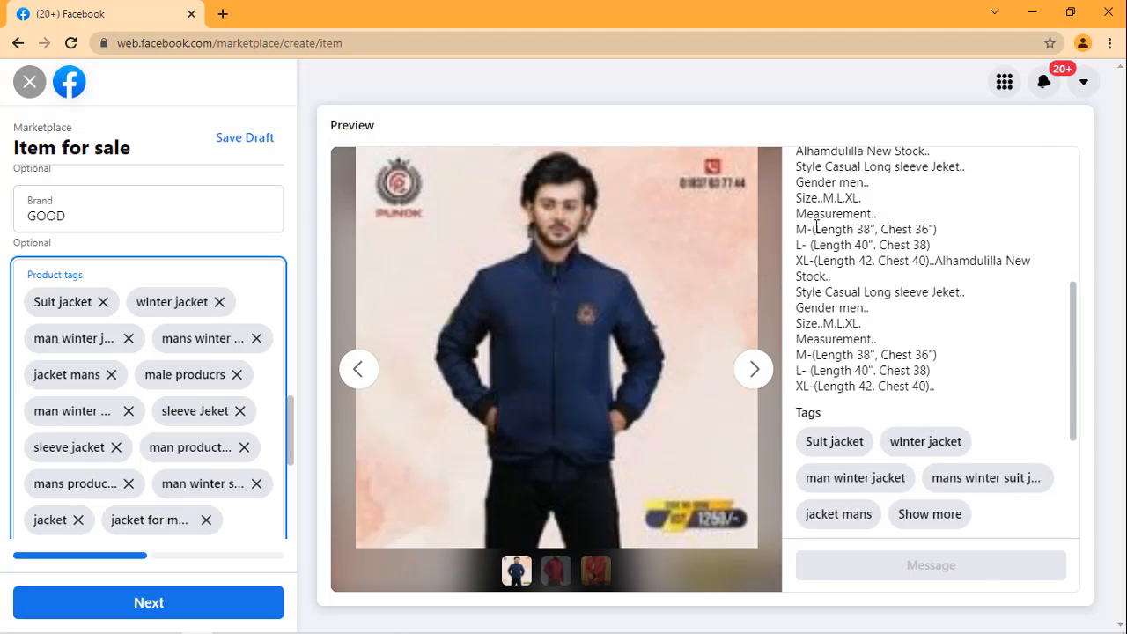
scroll(835, 324, "down", 3)
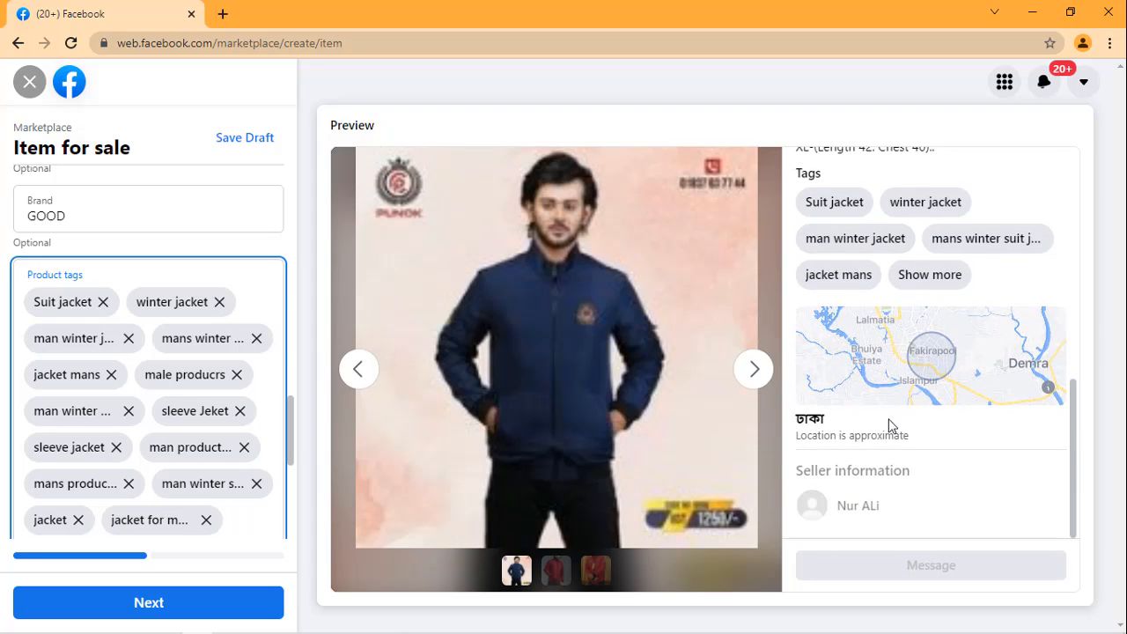
scroll(211, 352, "down", 3)
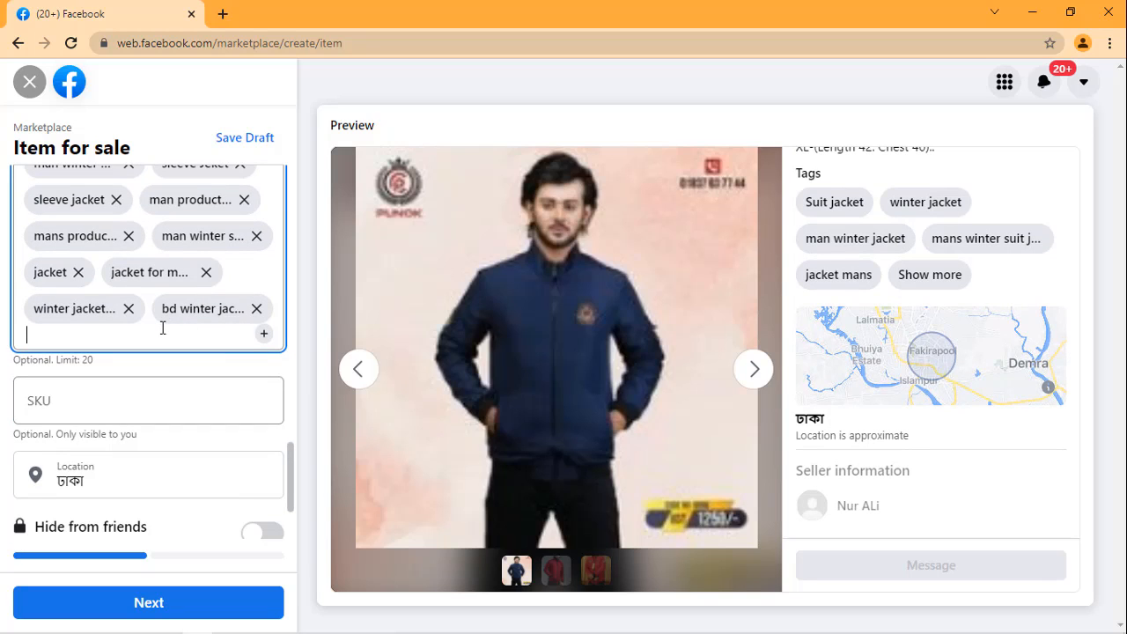
left_click(150, 405)
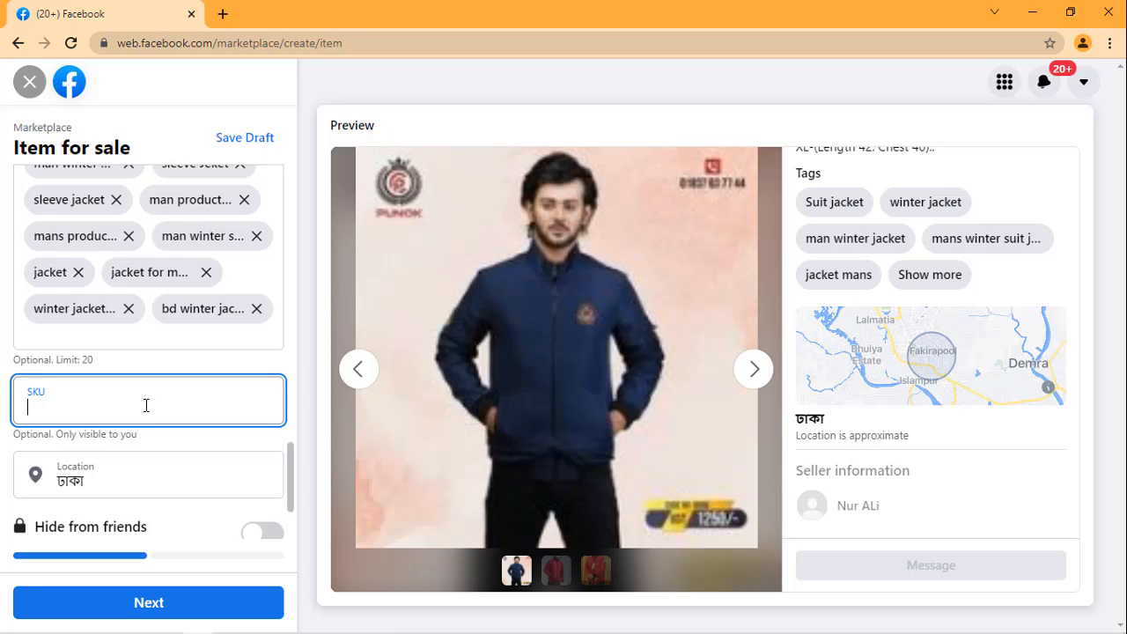
type("gggg")
key("BackSpace")
key("BackSpace")
key("BackSpace")
key("BackSpace")
Step: Turn on Hide from friends for the listing
scroll(185, 401, "down", 2)
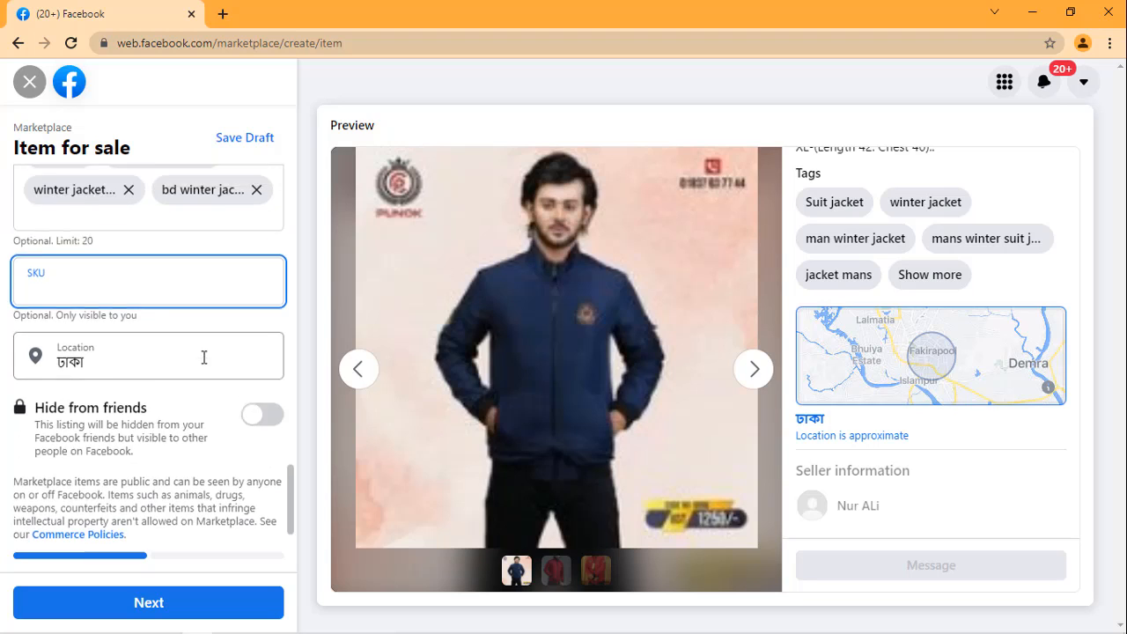
scroll(203, 356, "up", 1)
scroll(204, 356, "down", 1)
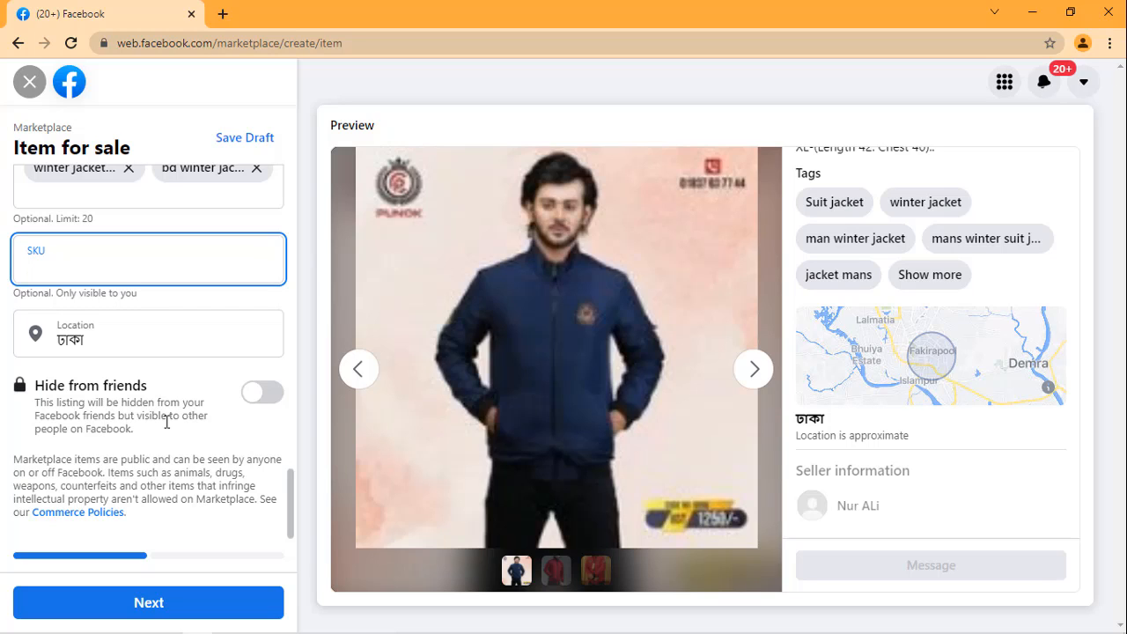
left_click(261, 394)
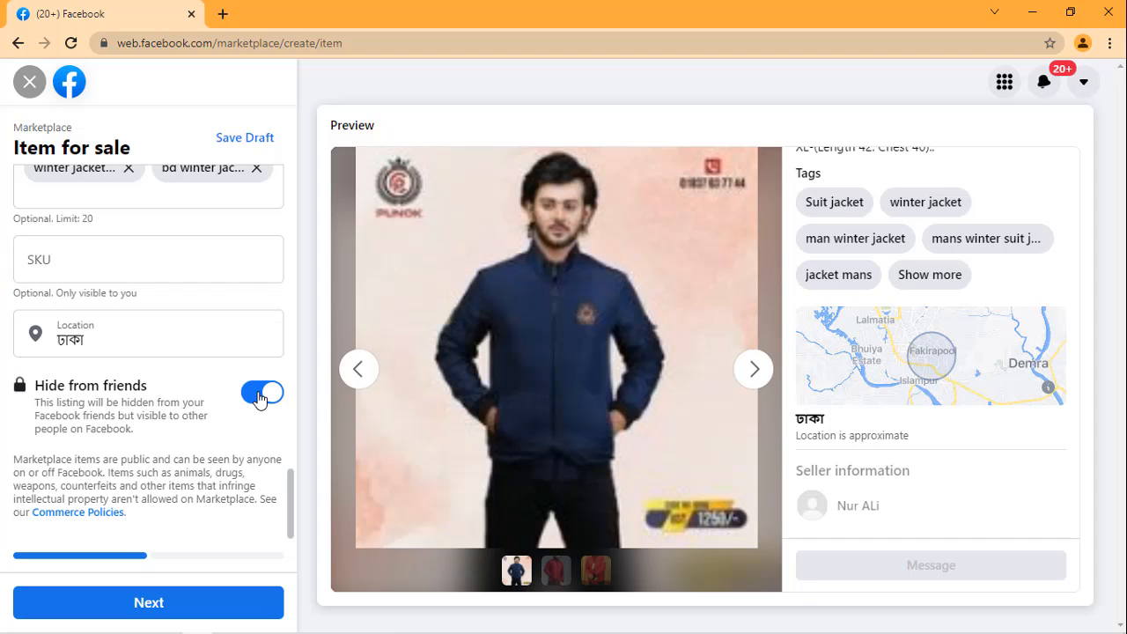
Step: Add a new line at the end of the listing's description beginning "if you waant to buy product"
scroll(164, 388, "up", 5)
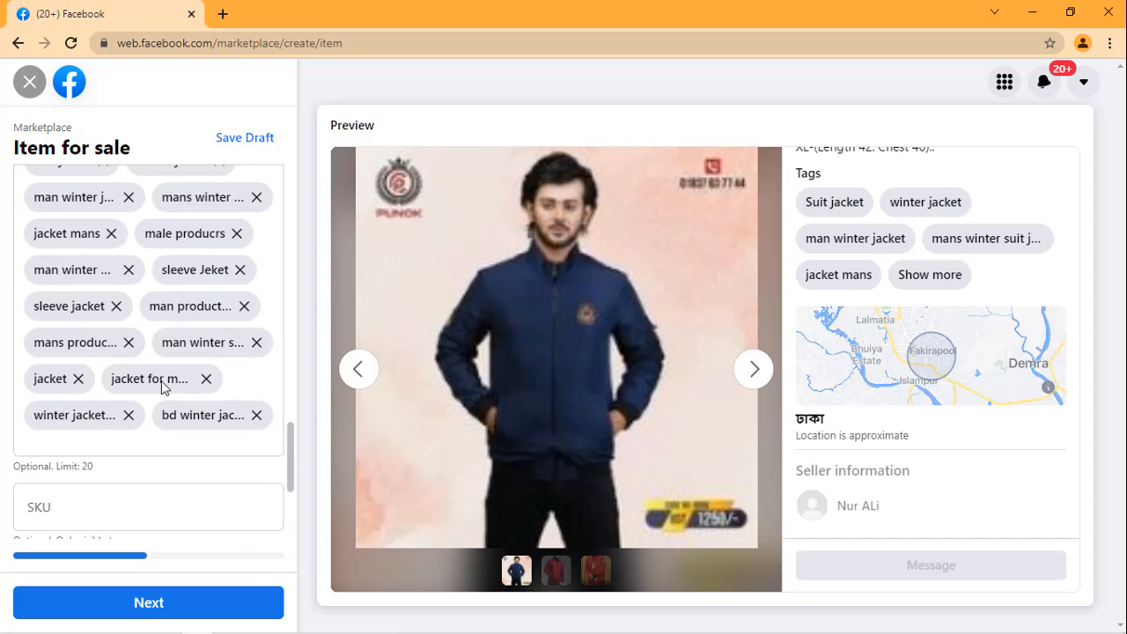
scroll(156, 380, "up", 5)
scroll(156, 380, "up", 10)
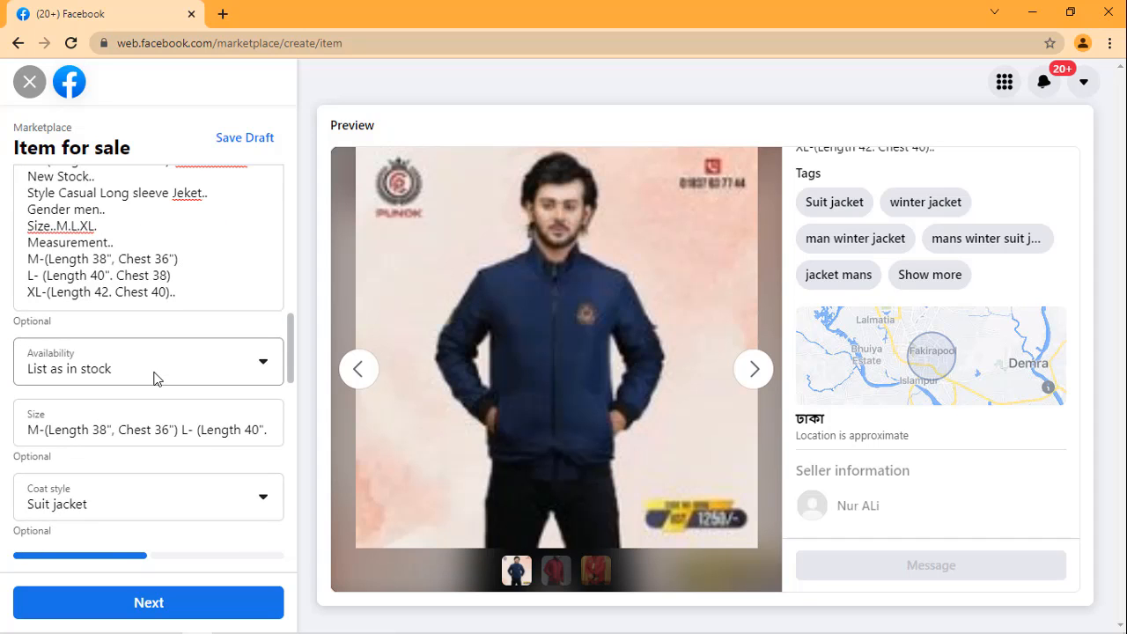
scroll(154, 311, "up", 6)
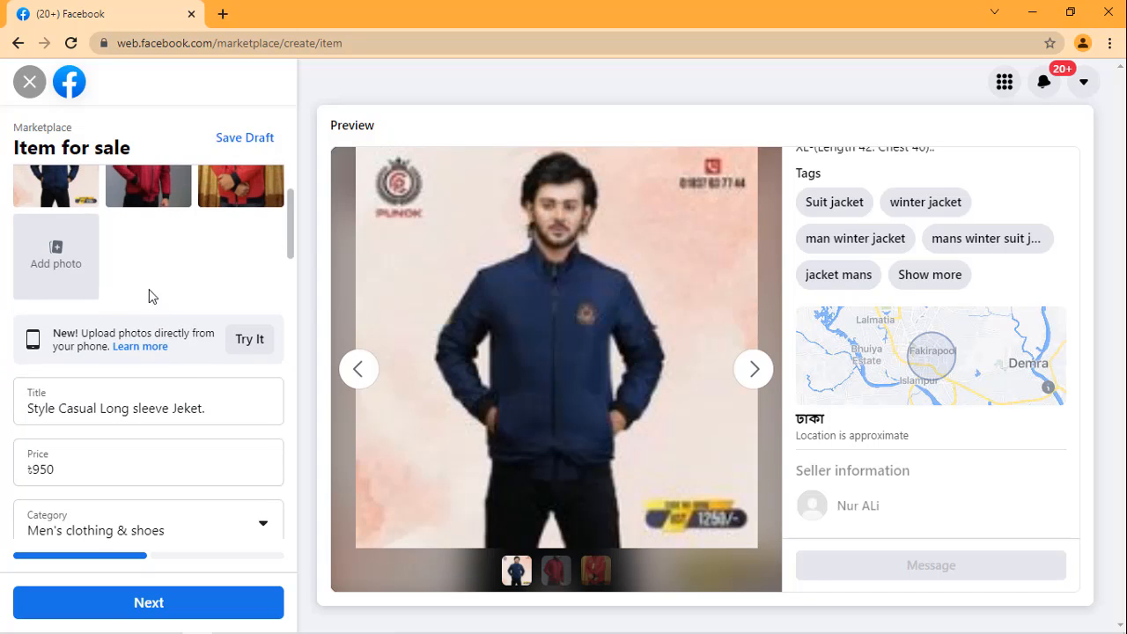
scroll(156, 277, "down", 12)
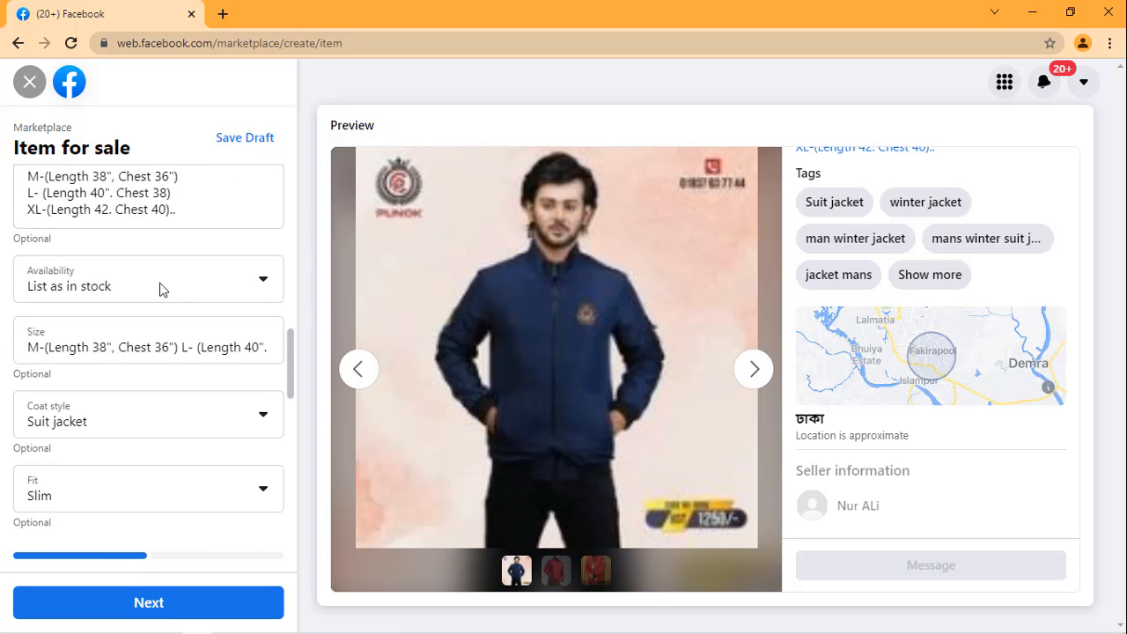
left_click(206, 213)
key("Return")
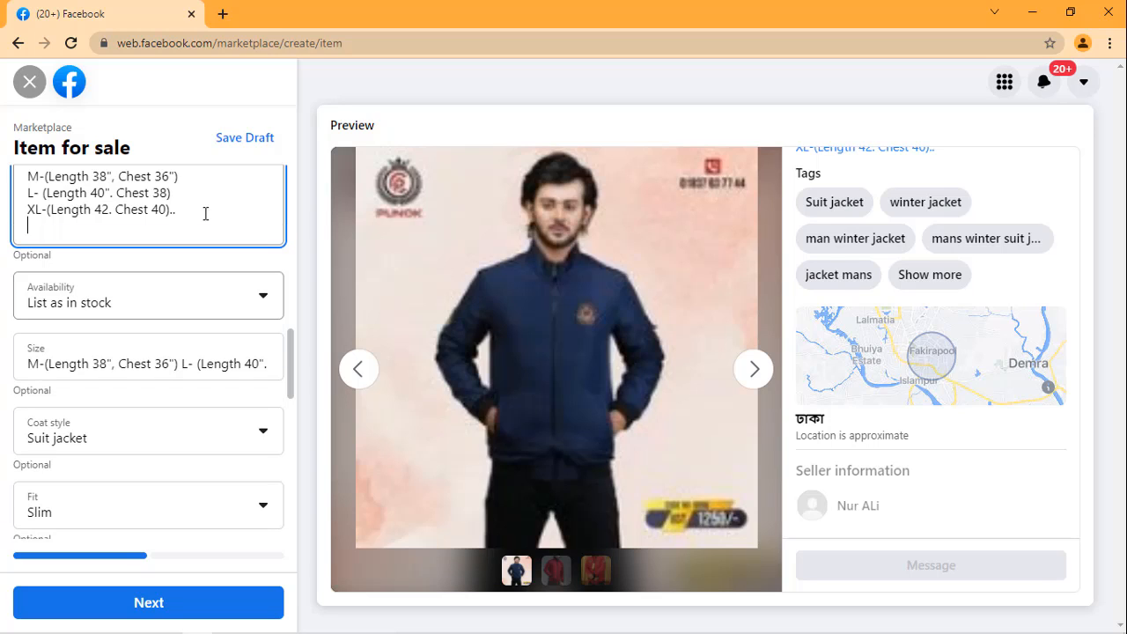
type("if ")
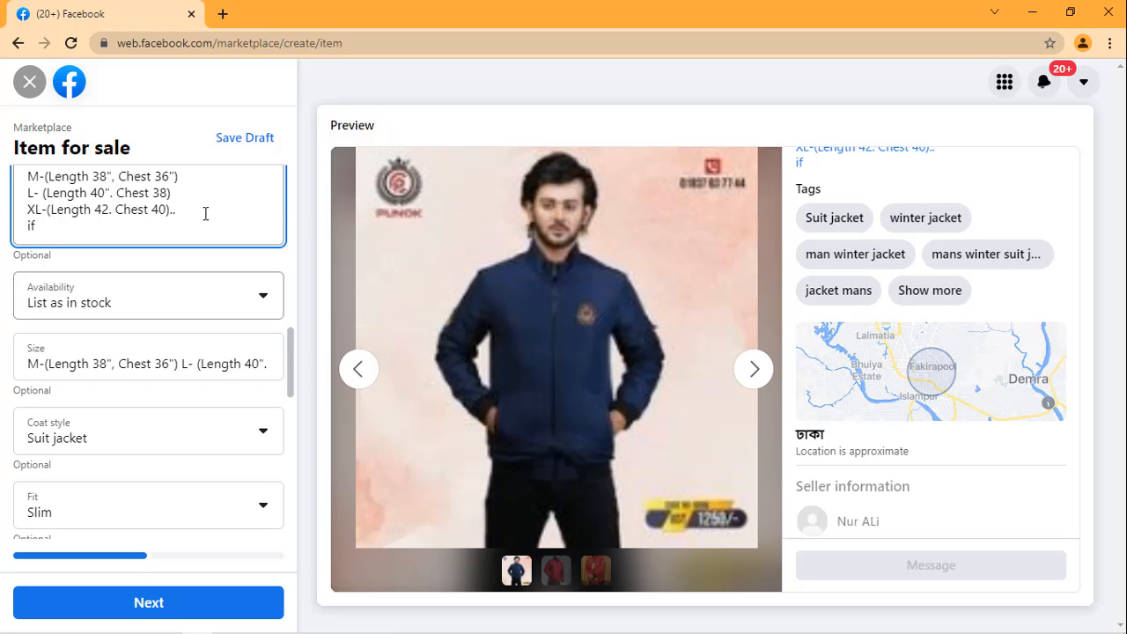
type("you waant t")
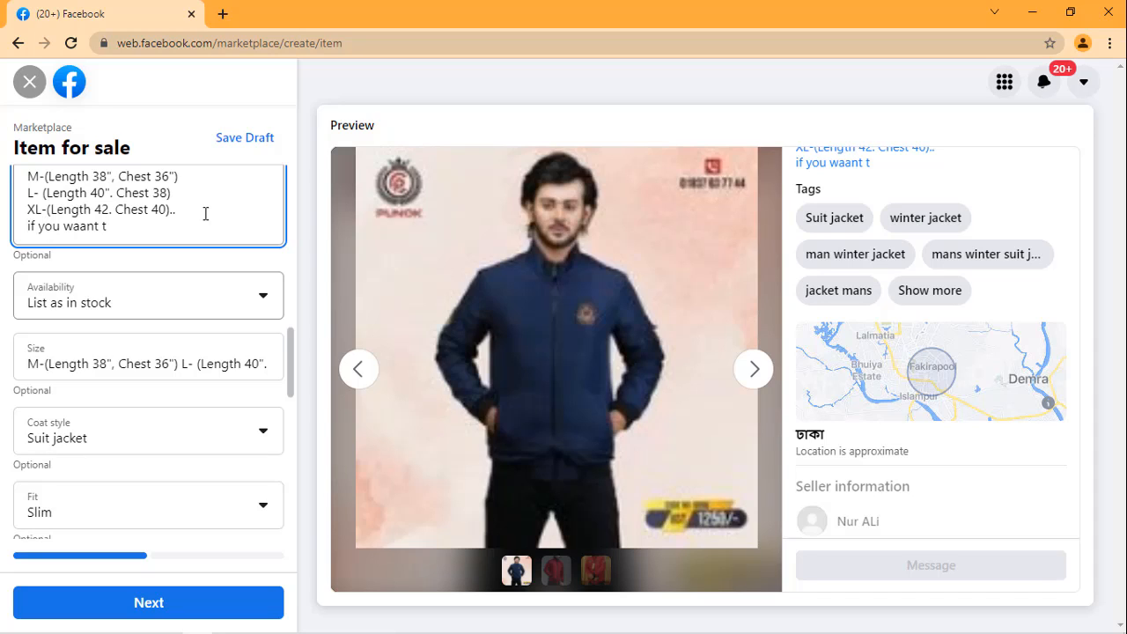
type("o buy product")
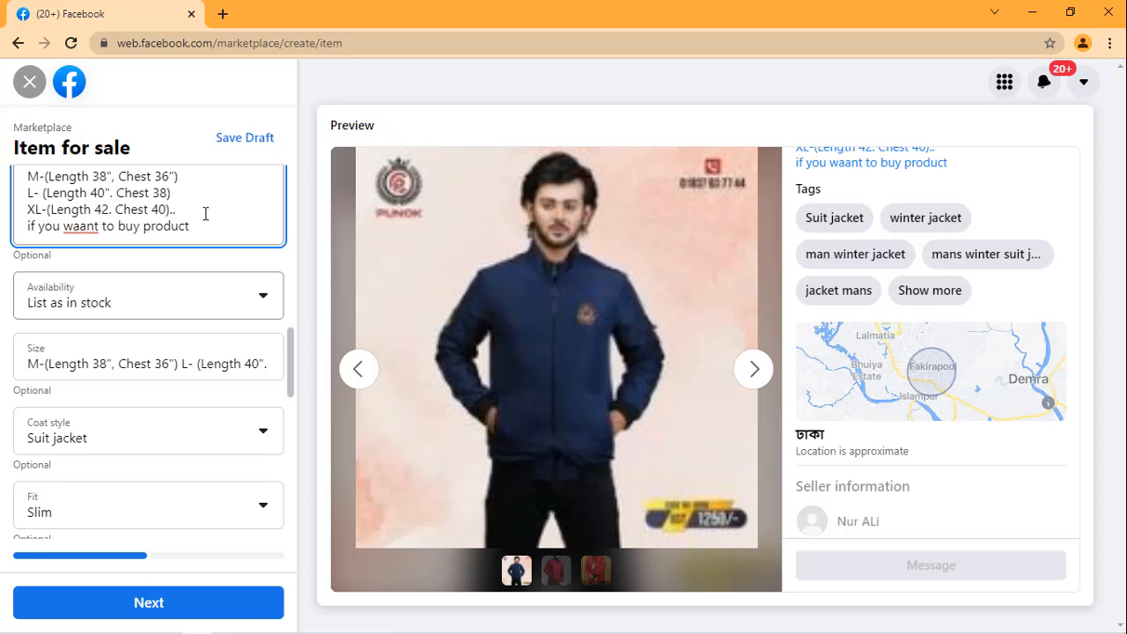
type(" inbox me or w")
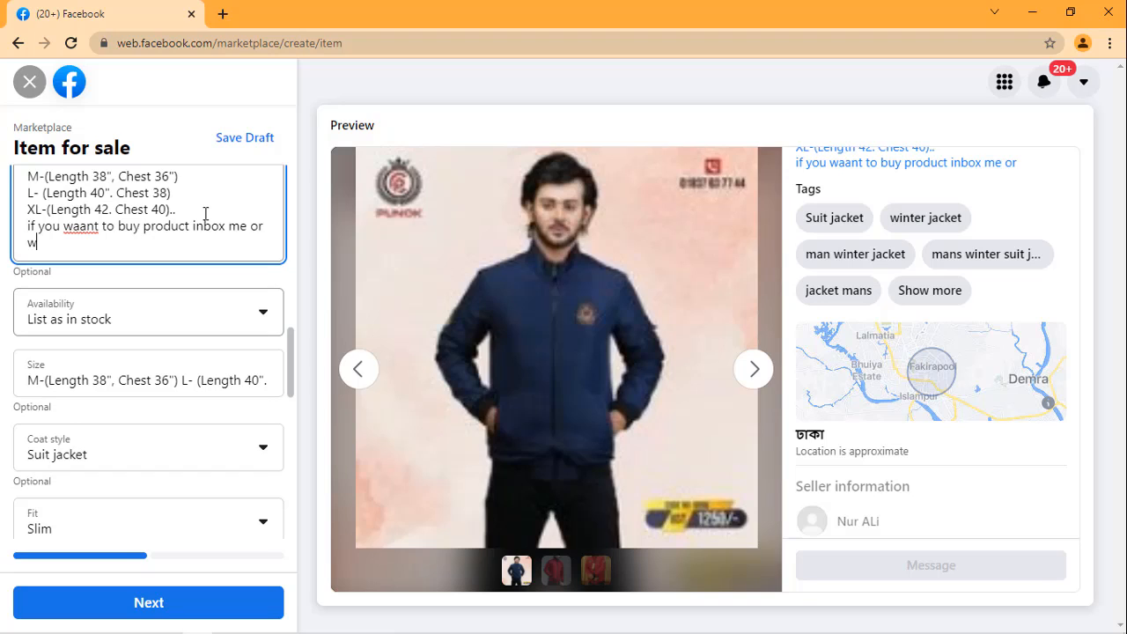
type("hats app or")
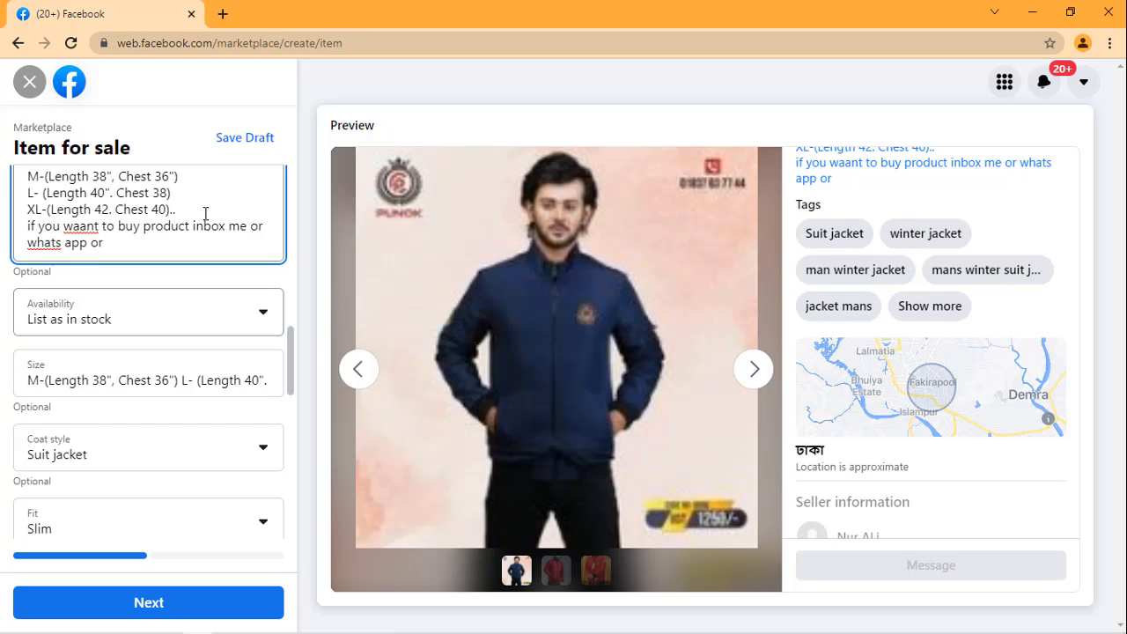
Step: Continue the description's last line with "inbox me or whats app ,call ,imo"
key("BackSpace")
key("BackSpace")
type(",call ,imo")
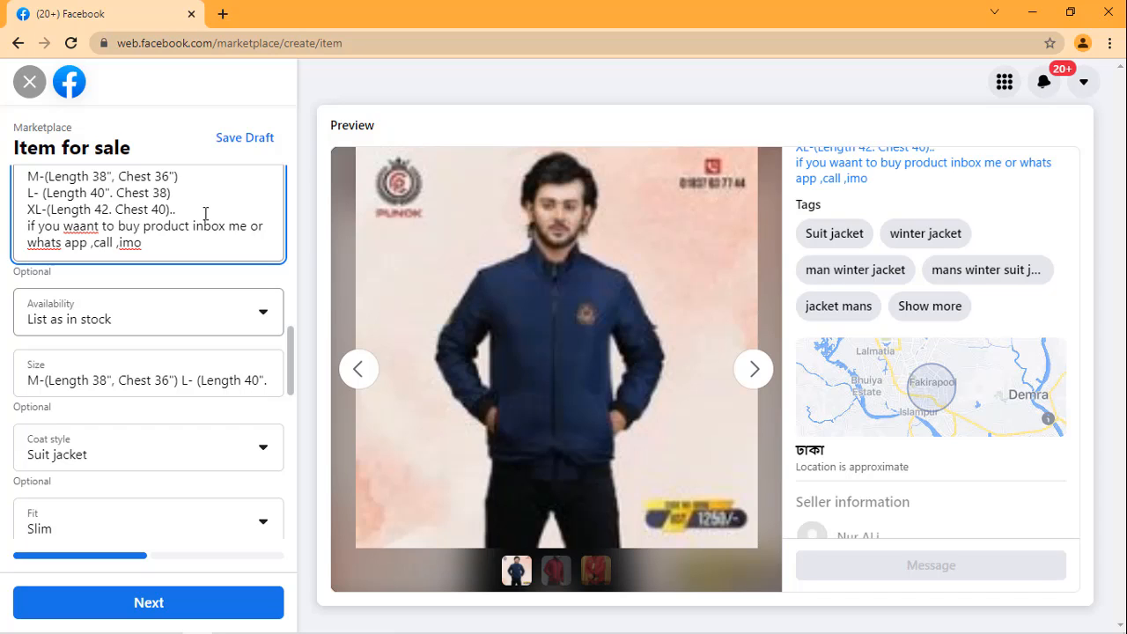
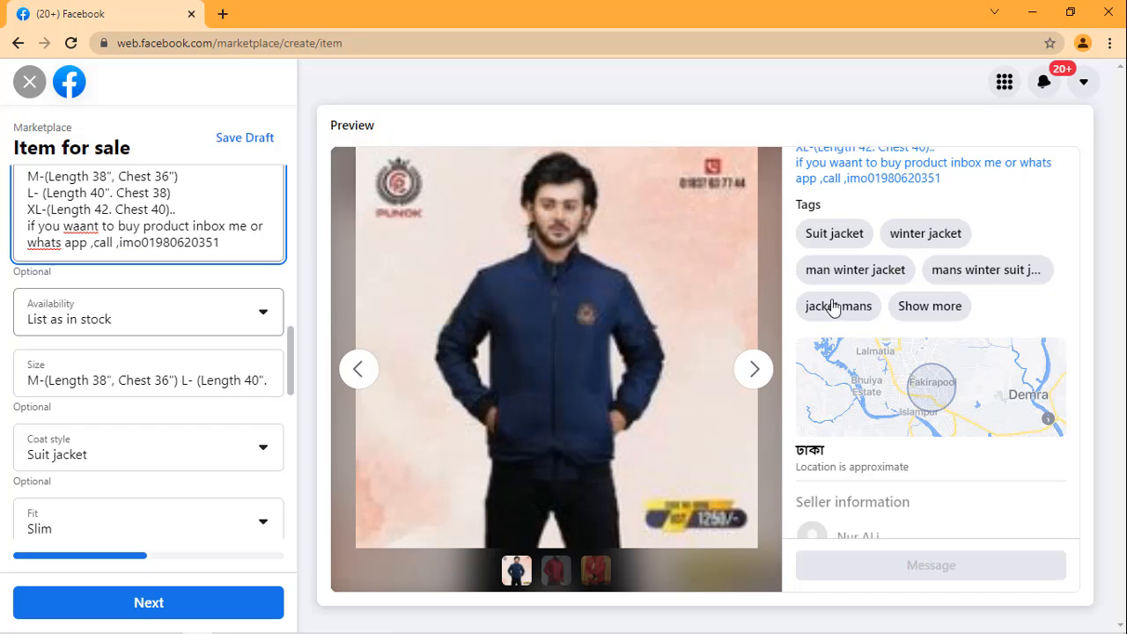
Step: Add the seller's contact phone number after "imo" in the description, separated by a colon
scroll(799, 383, "up", 2)
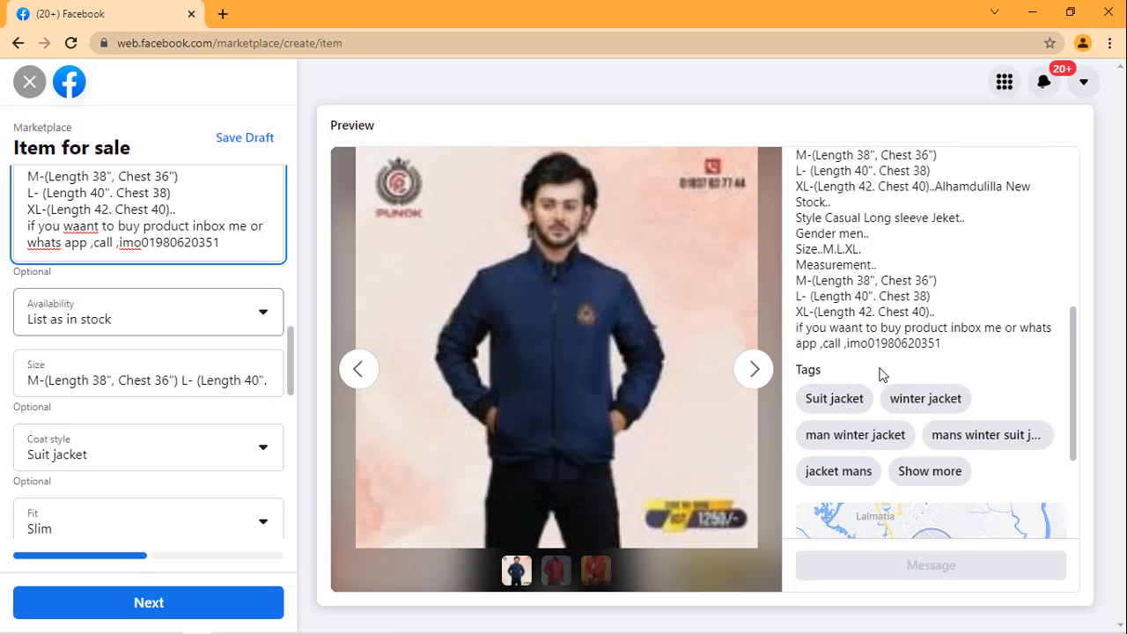
left_click(143, 243)
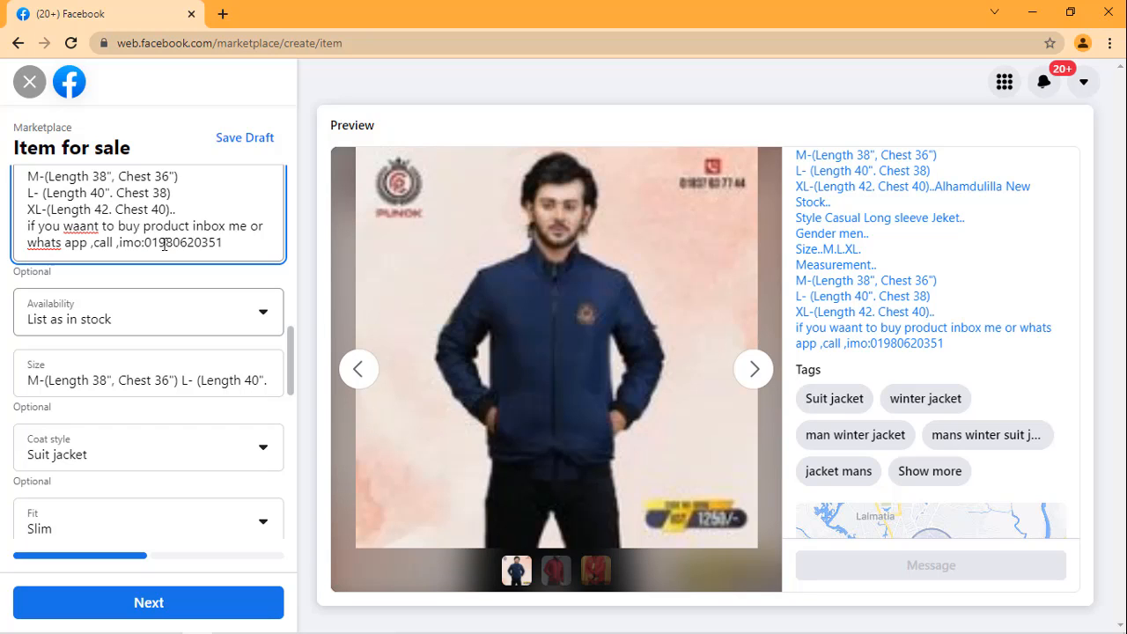
Step: Review the completed listing form from the description down to the tags, location and Hide from friends setting
scroll(217, 236, "up", 2)
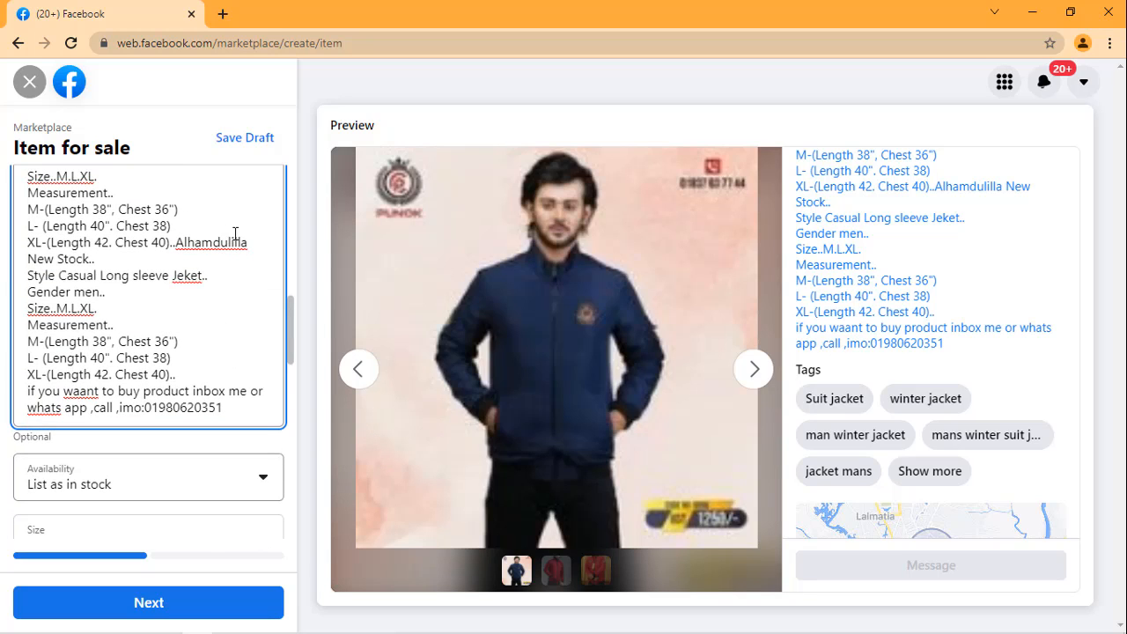
scroll(234, 232, "up", 1)
scroll(221, 234, "down", 3)
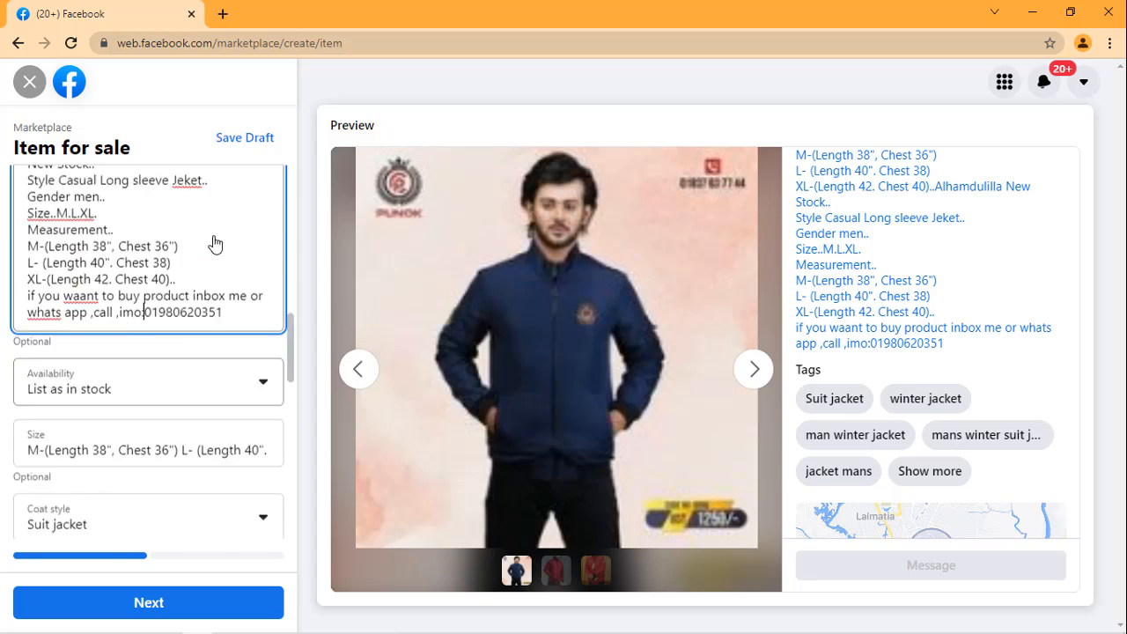
scroll(215, 244, "down", 3)
scroll(54, 256, "down", 5)
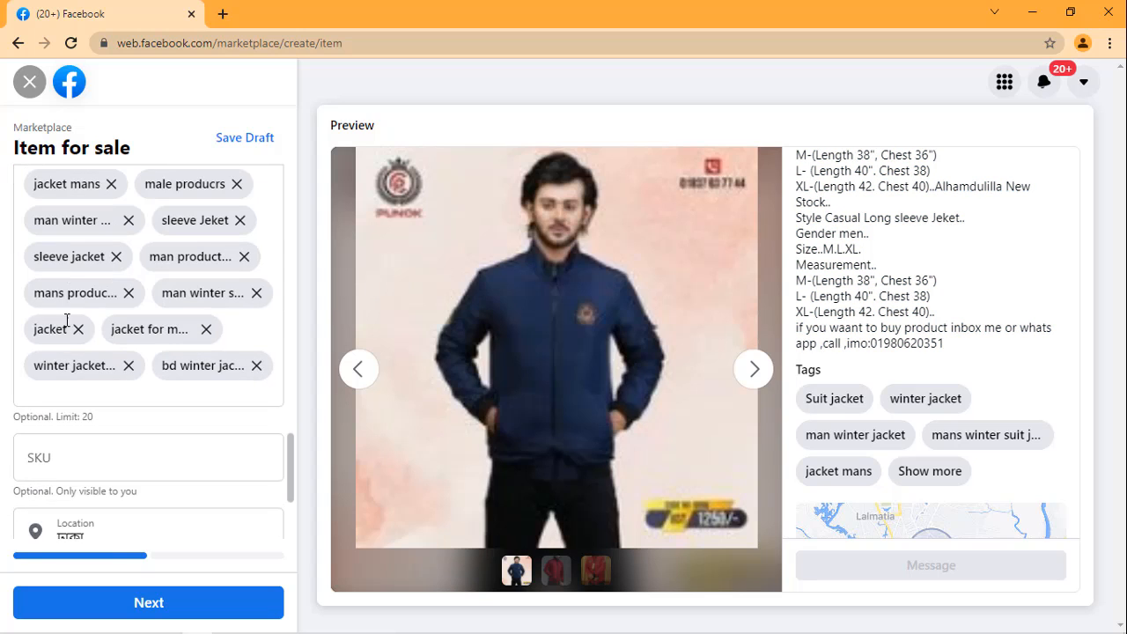
scroll(124, 305, "down", 3)
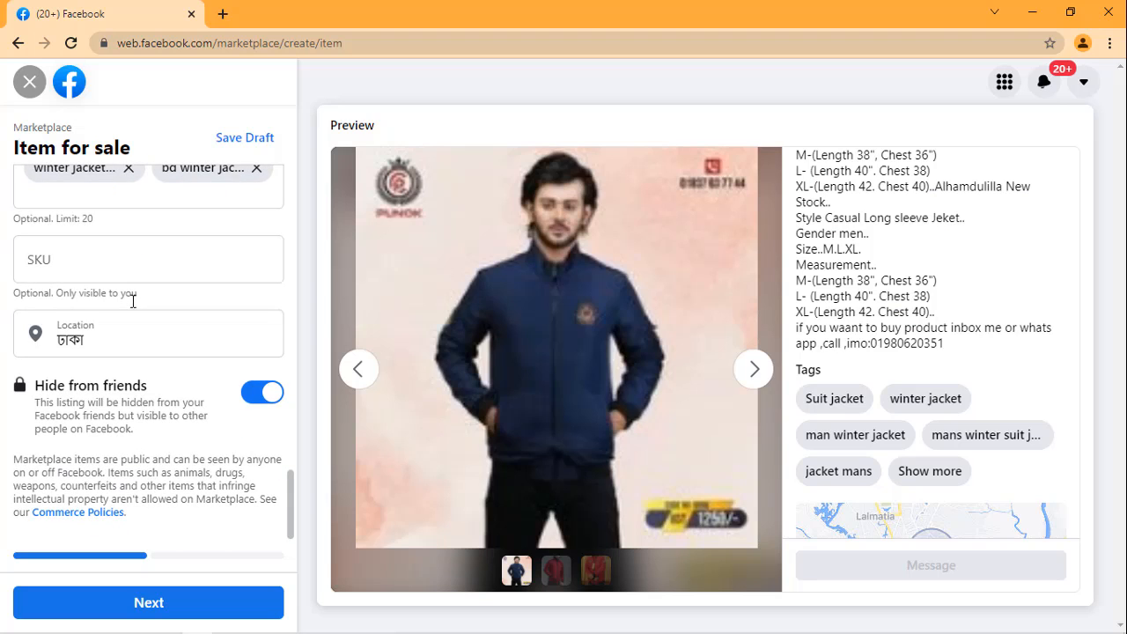
scroll(144, 288, "up", 3)
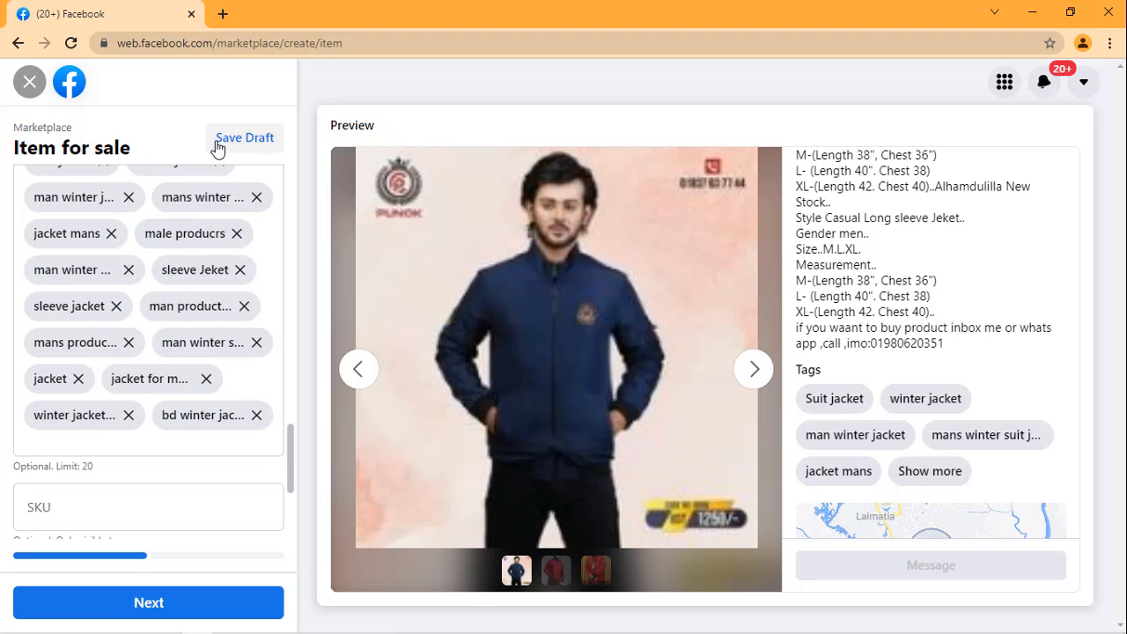
Step: Check the List in more places options, and save the jacket listing as a draft from the item details
left_click(201, 605)
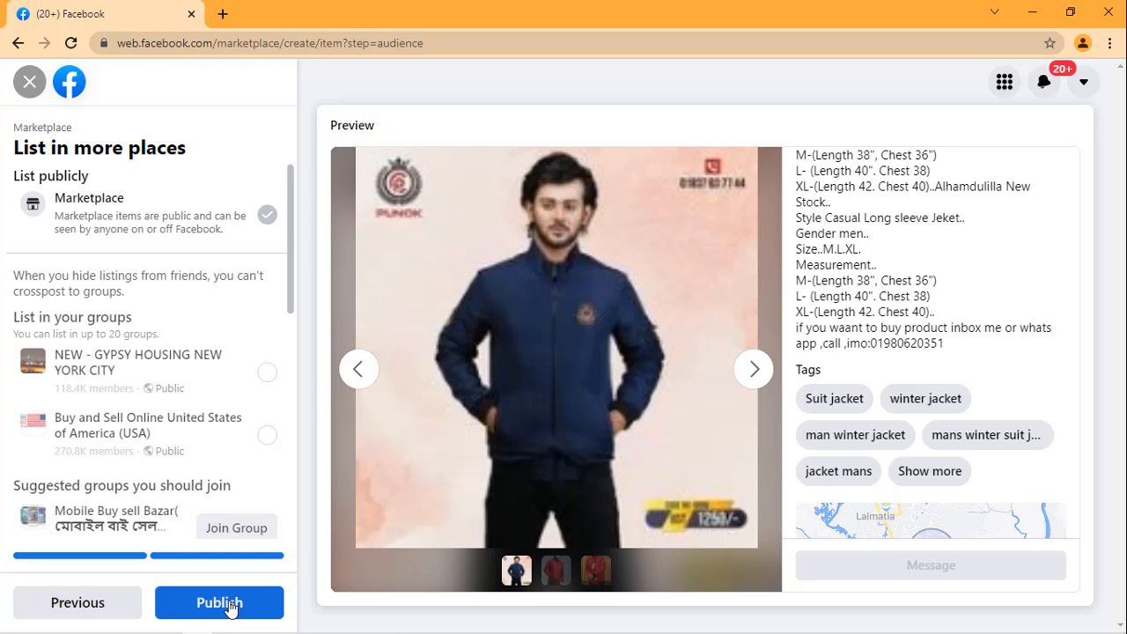
left_click(71, 611)
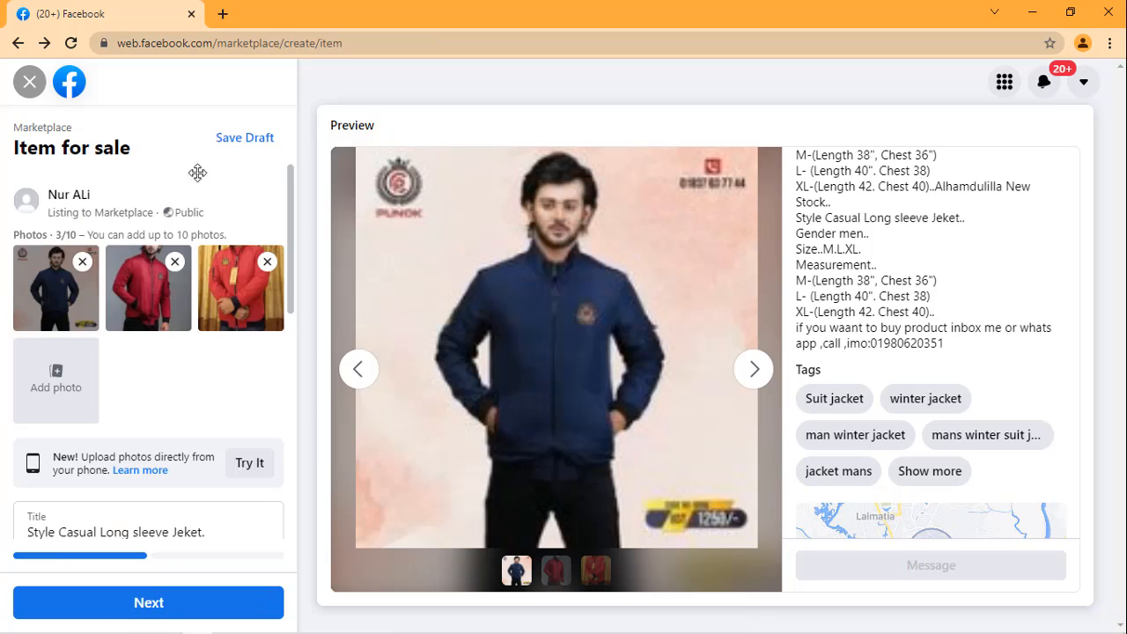
left_click(237, 149)
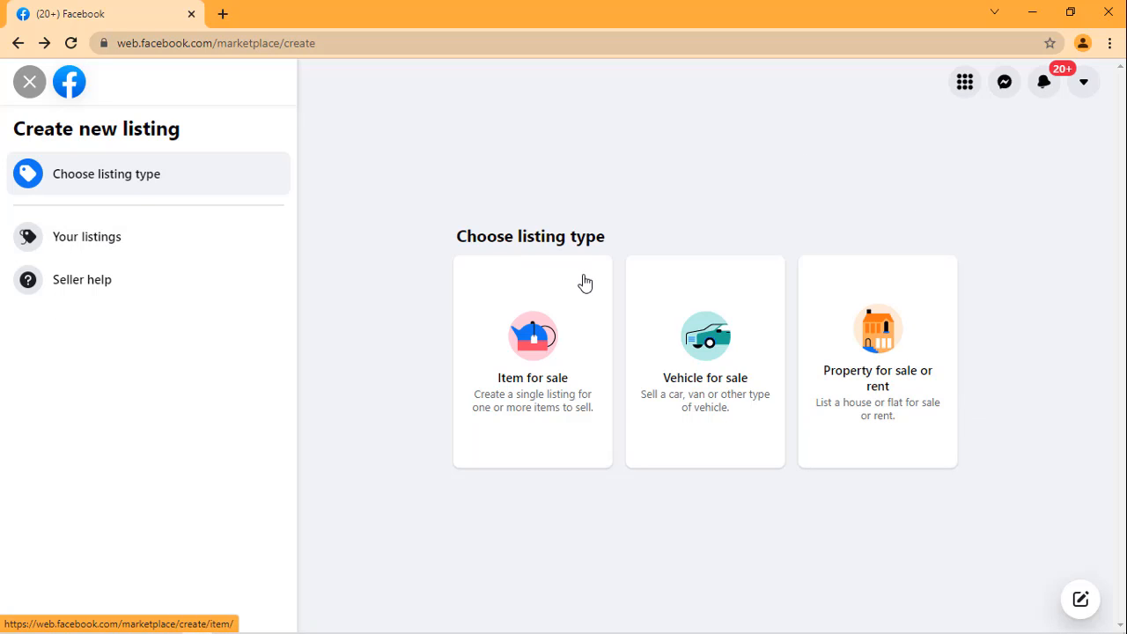
Step: Start a new listing of the Property for sale or rent type
left_click(897, 387)
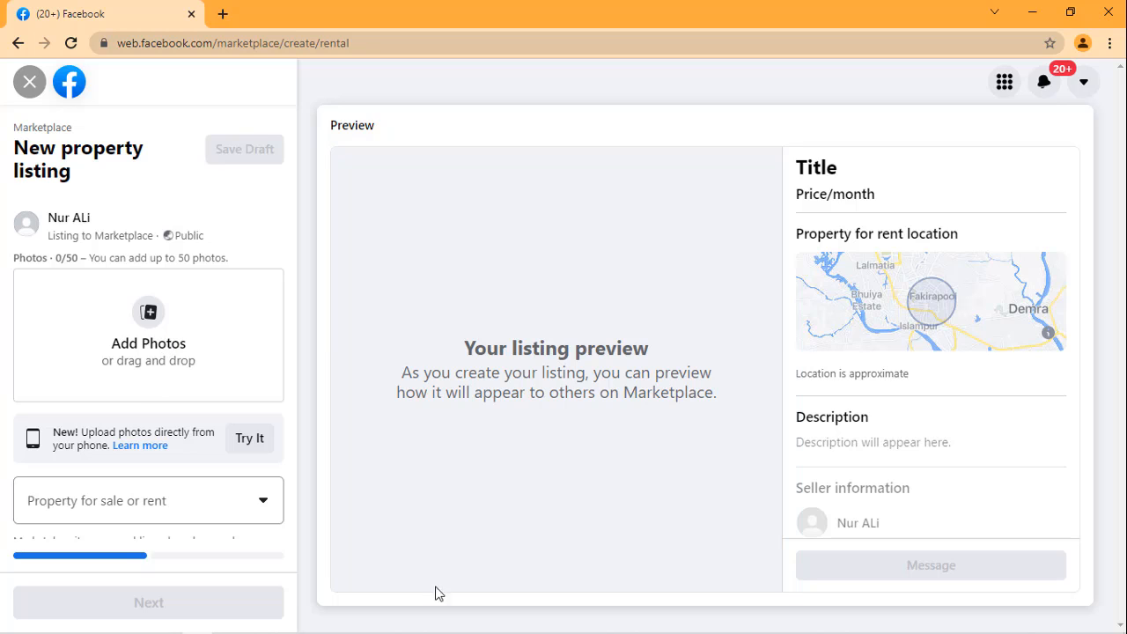
mouse_move(194, 629)
left_click(166, 625)
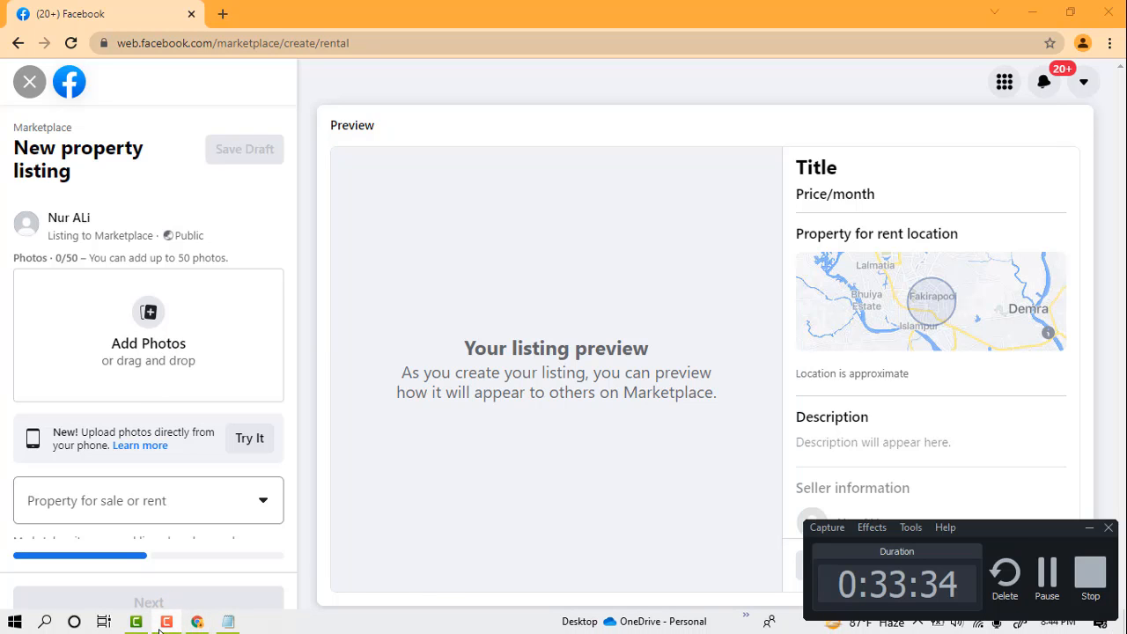
left_click(1038, 571)
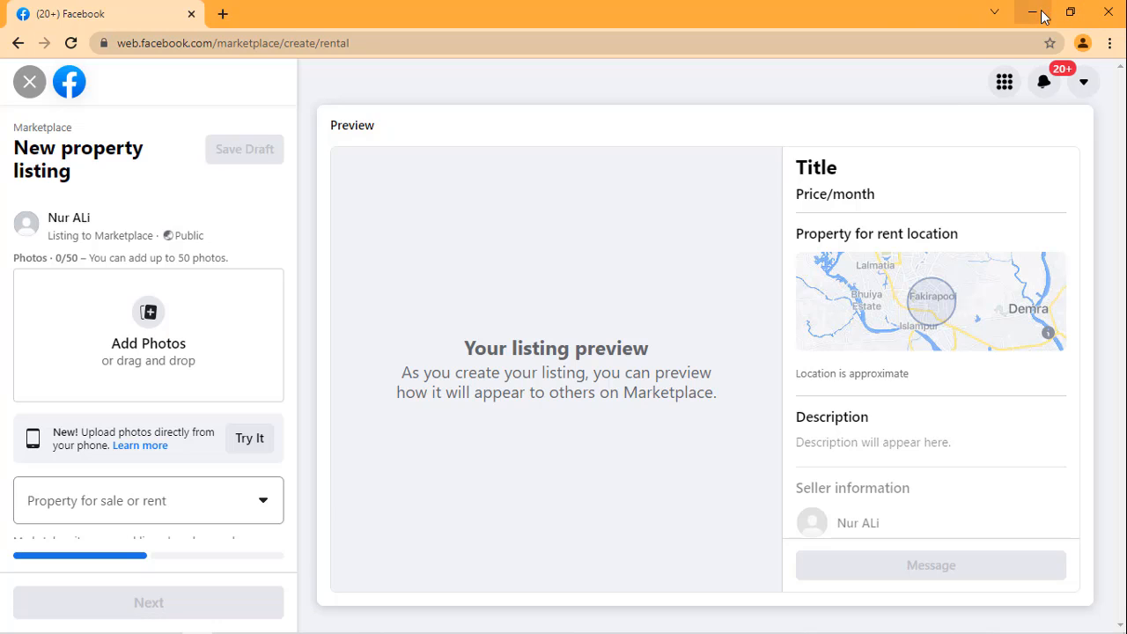
Step: Switch to the other browser profile marked Person 1 and open Facebook there
left_click(1083, 44)
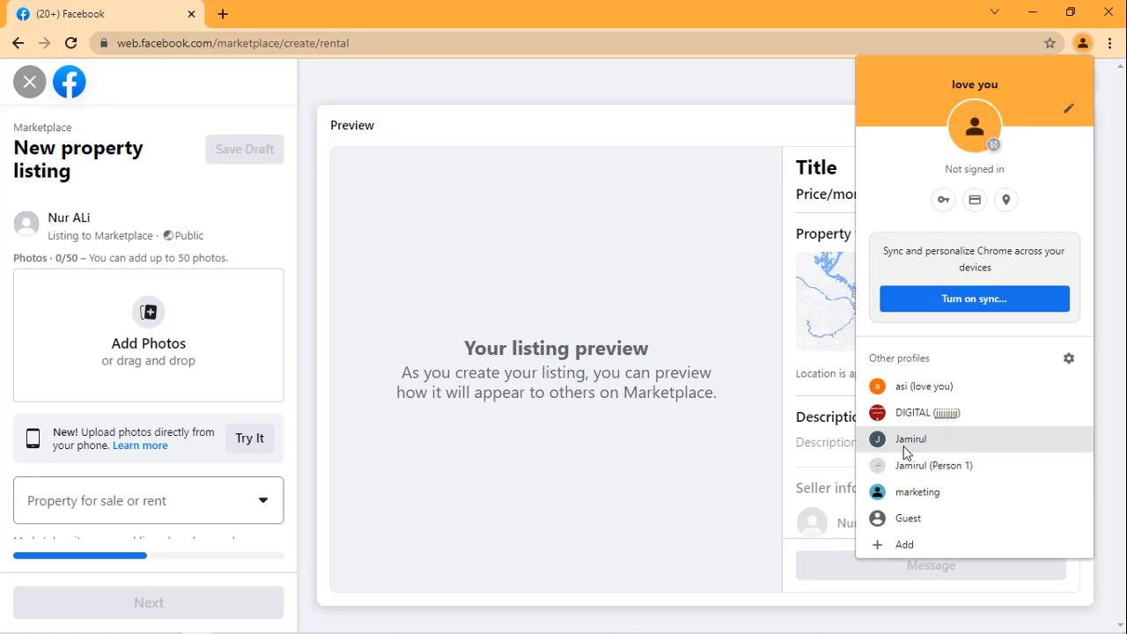
left_click(901, 467)
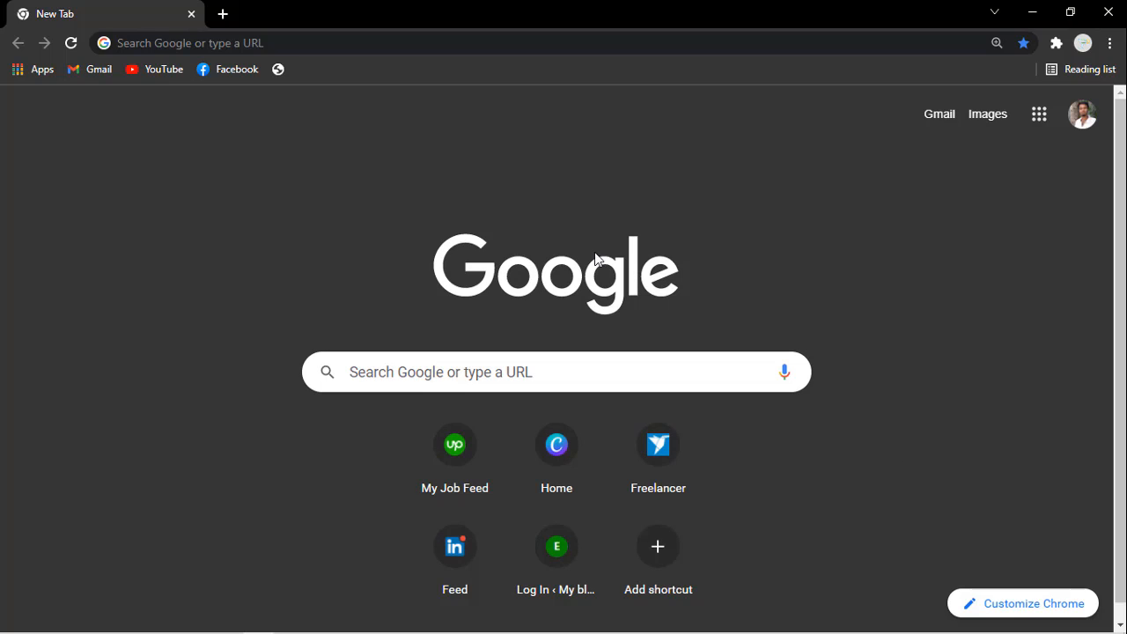
left_click(234, 70)
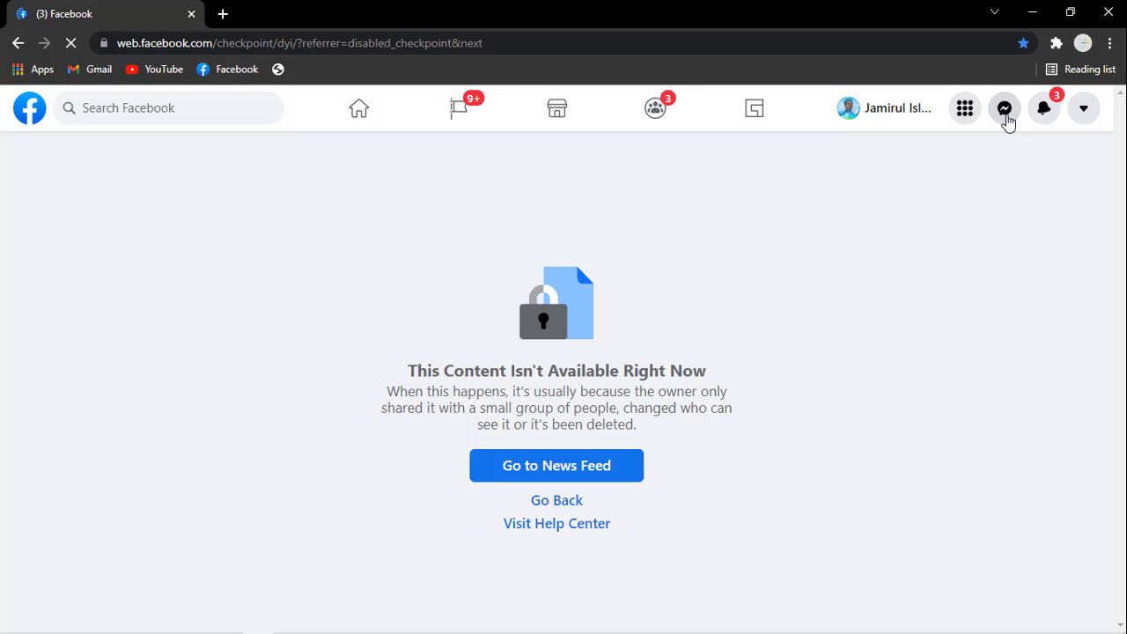
Step: Open the full Messenger inbox with all chats
left_click(1005, 109)
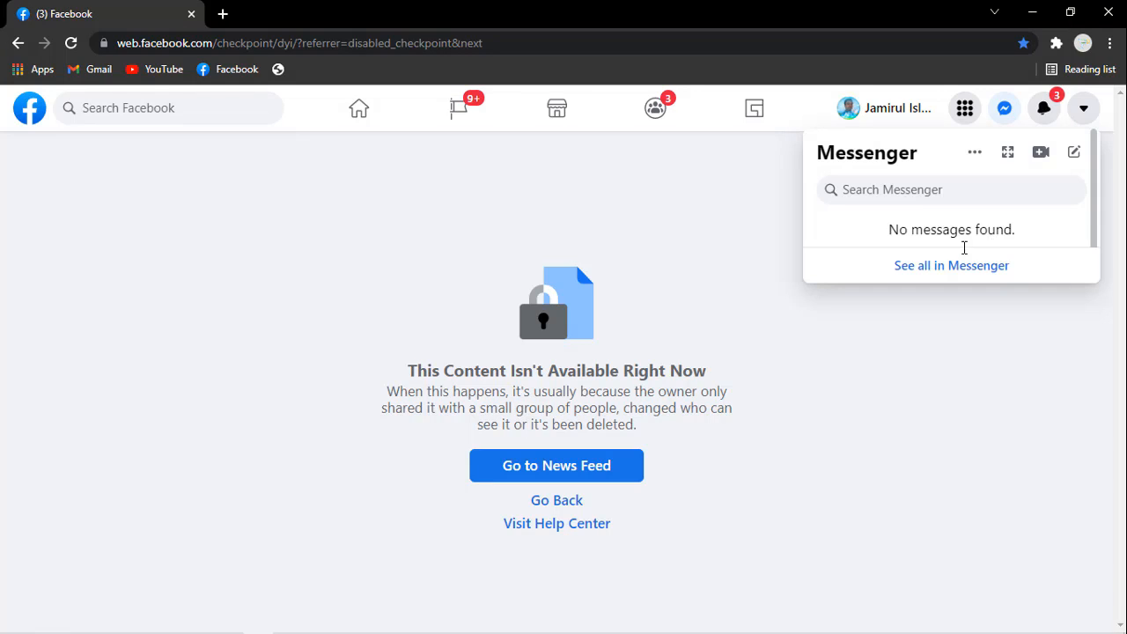
left_click(919, 267)
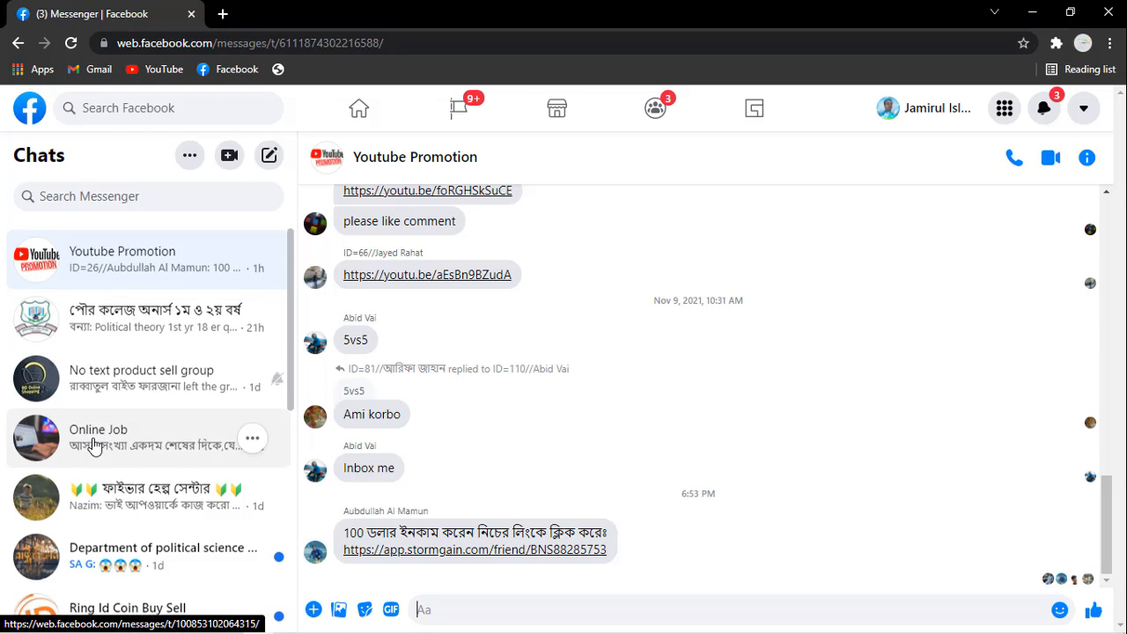
left_click(110, 196)
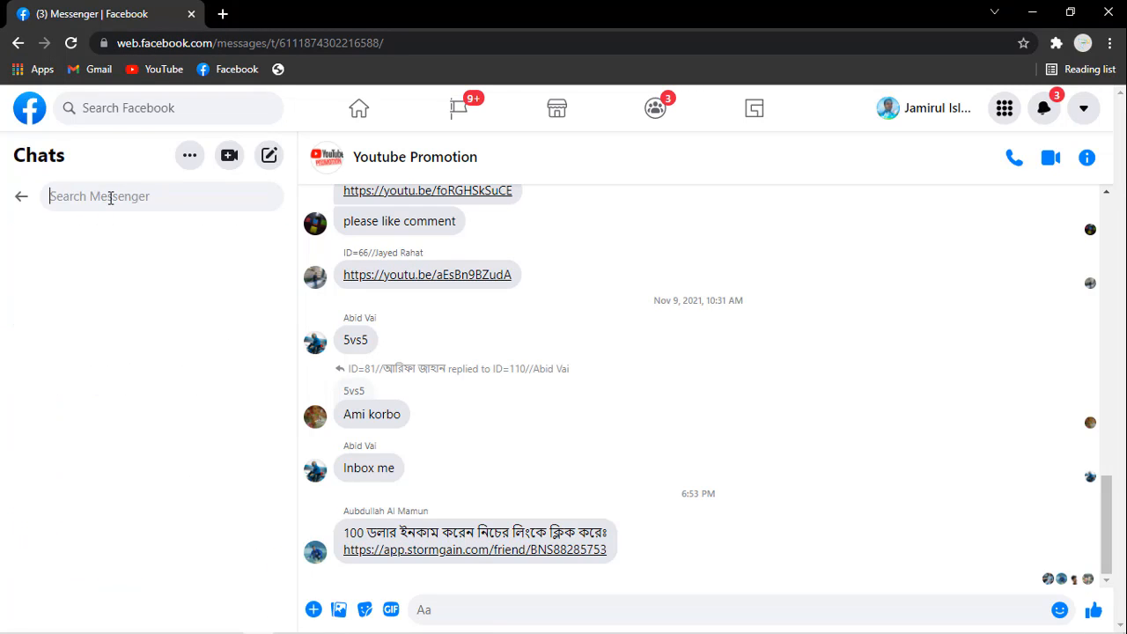
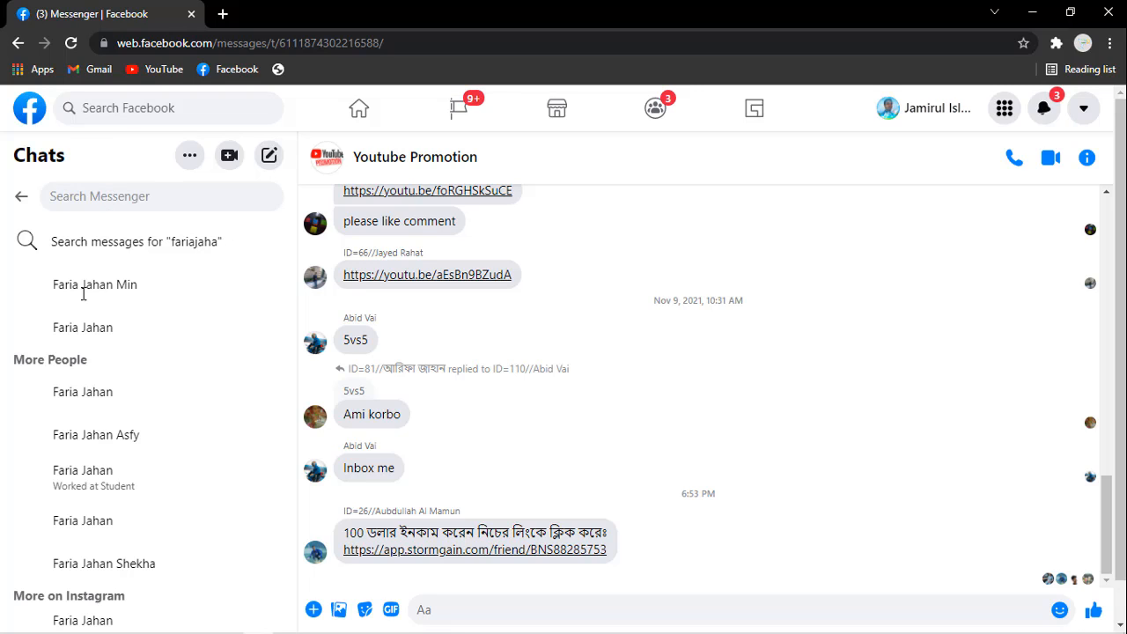
Step: Search Messenger for the contact by first name and open the chat that holds the property details
left_click(125, 202)
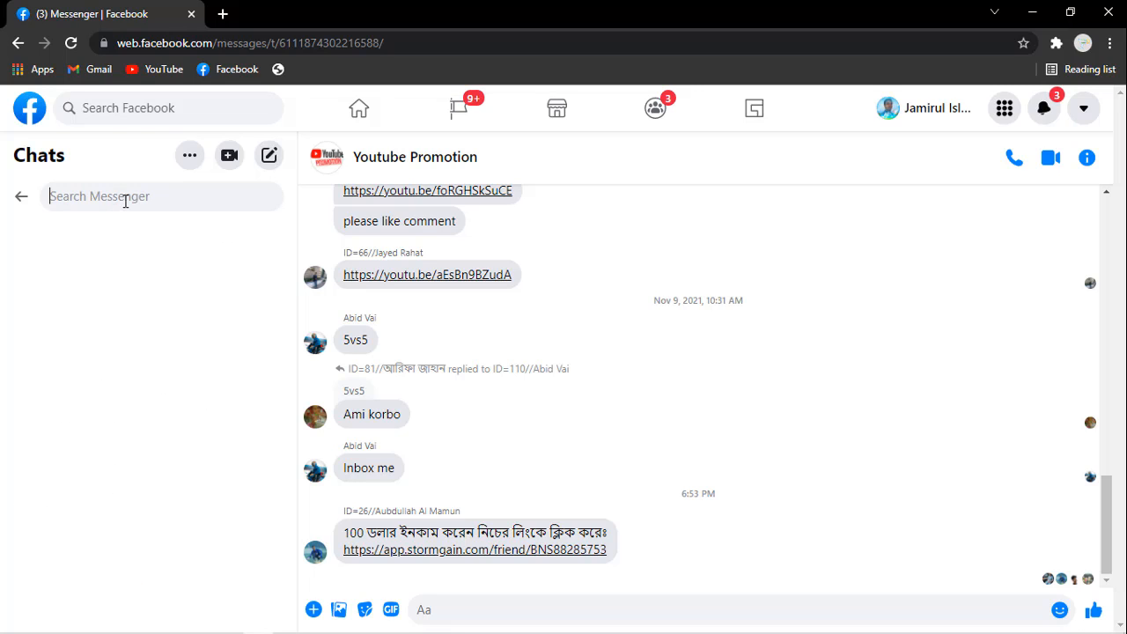
type("fa")
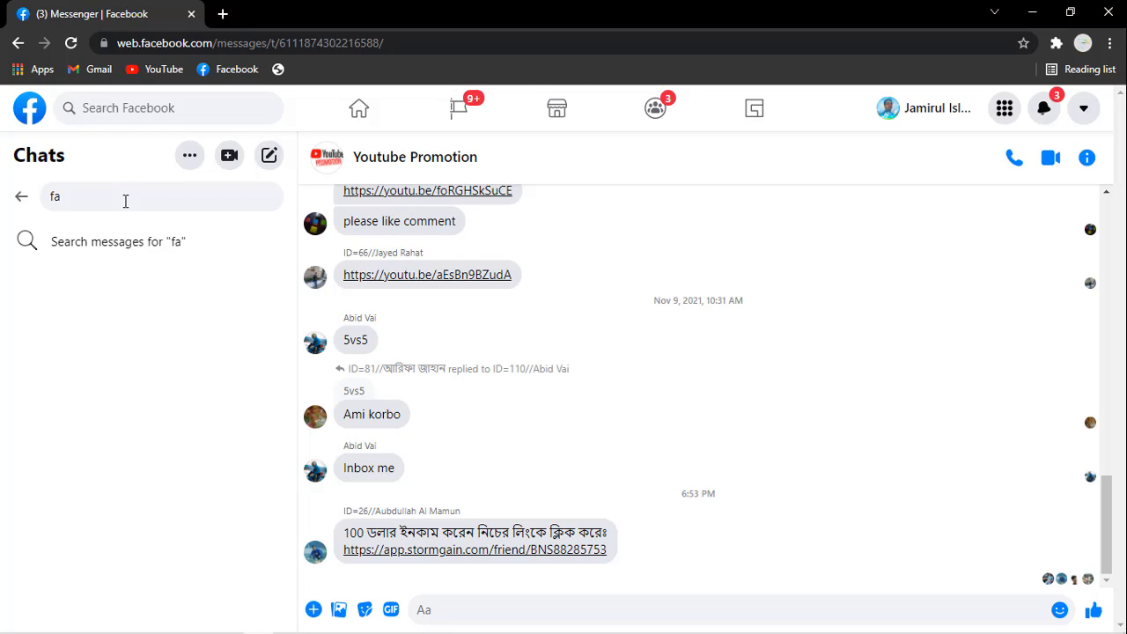
type("ria")
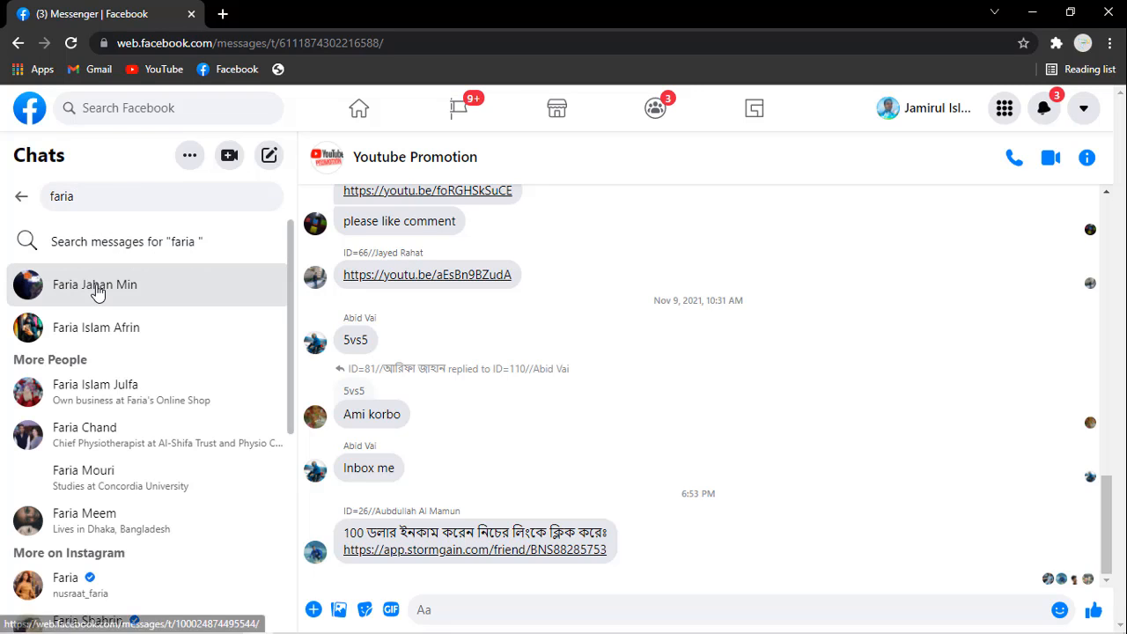
left_click(97, 292)
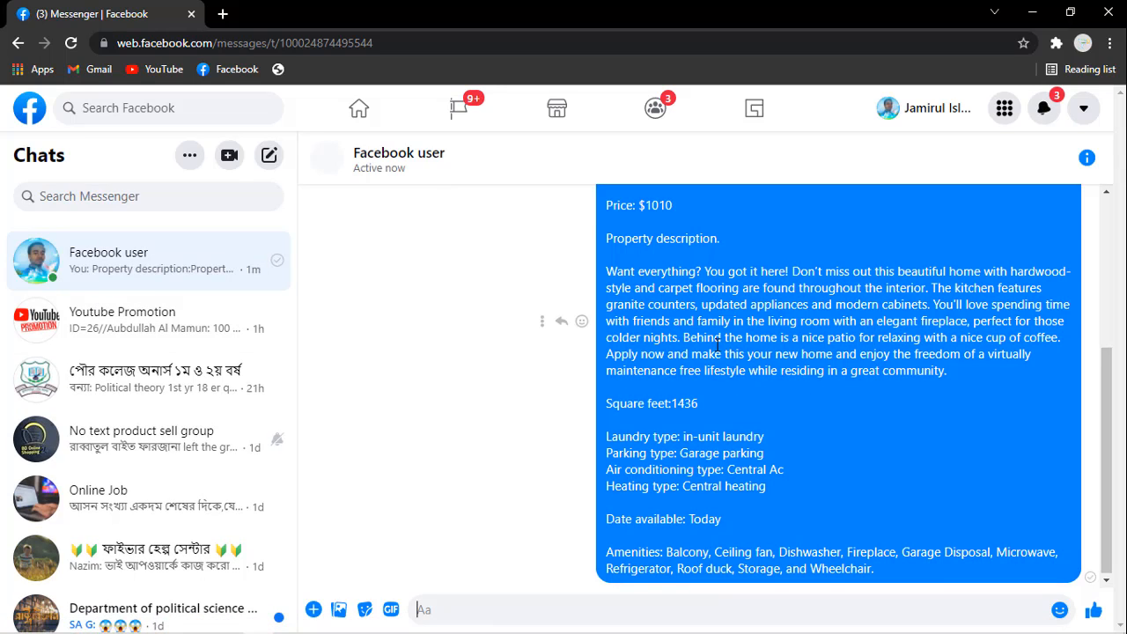
Step: Copy the complete property description message, from the House property type through the amenities, out of the chat
scroll(718, 345, "up", 3)
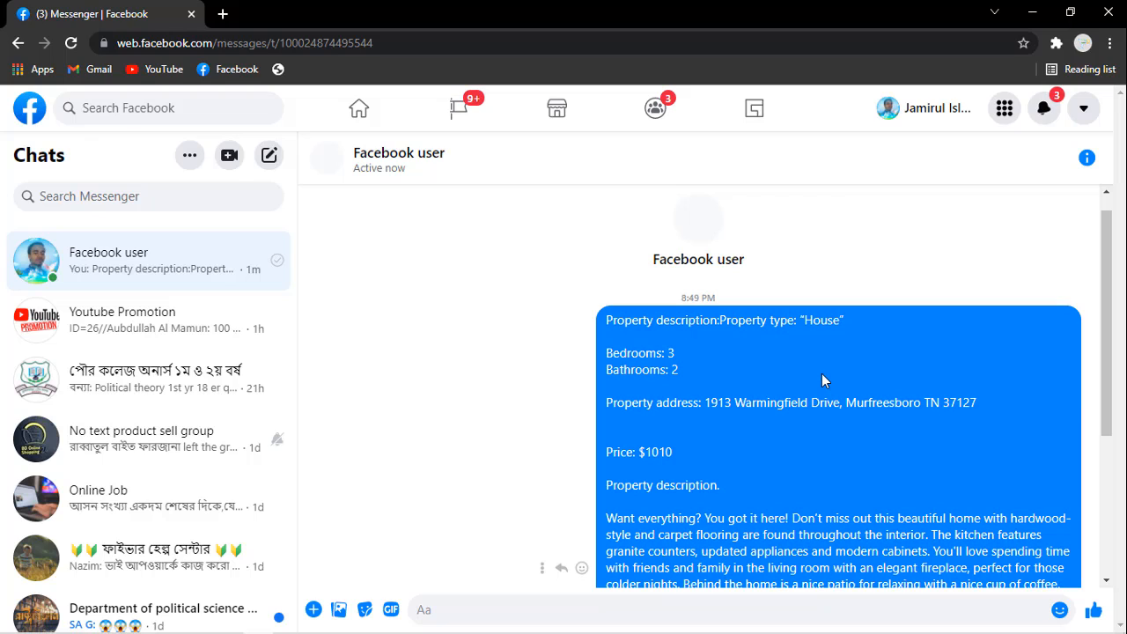
right_click(823, 380)
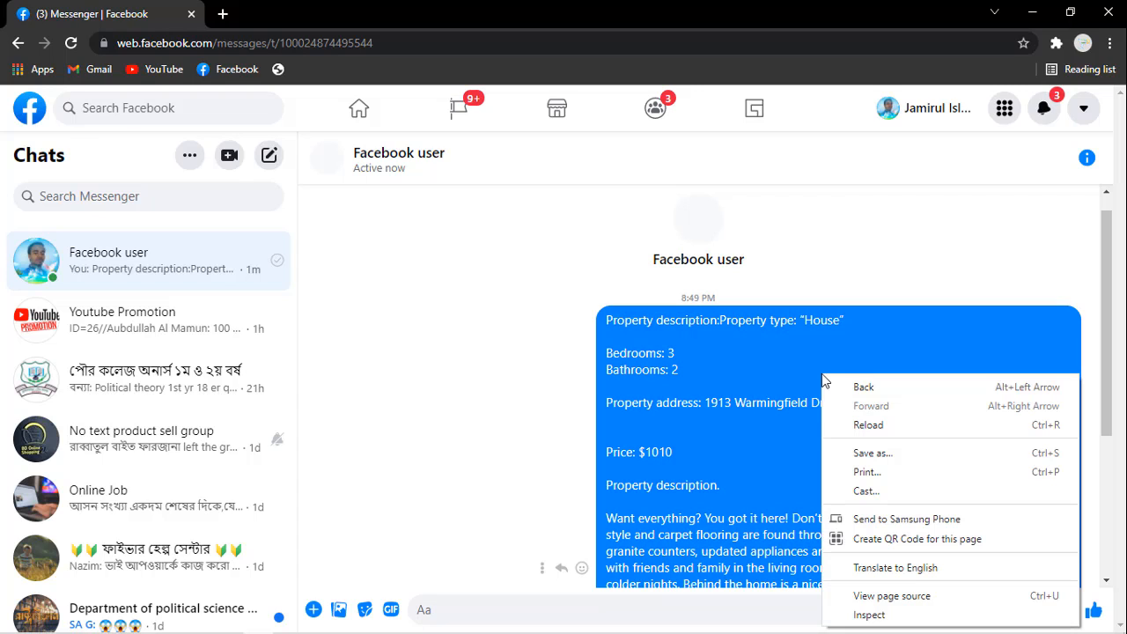
left_click(665, 329)
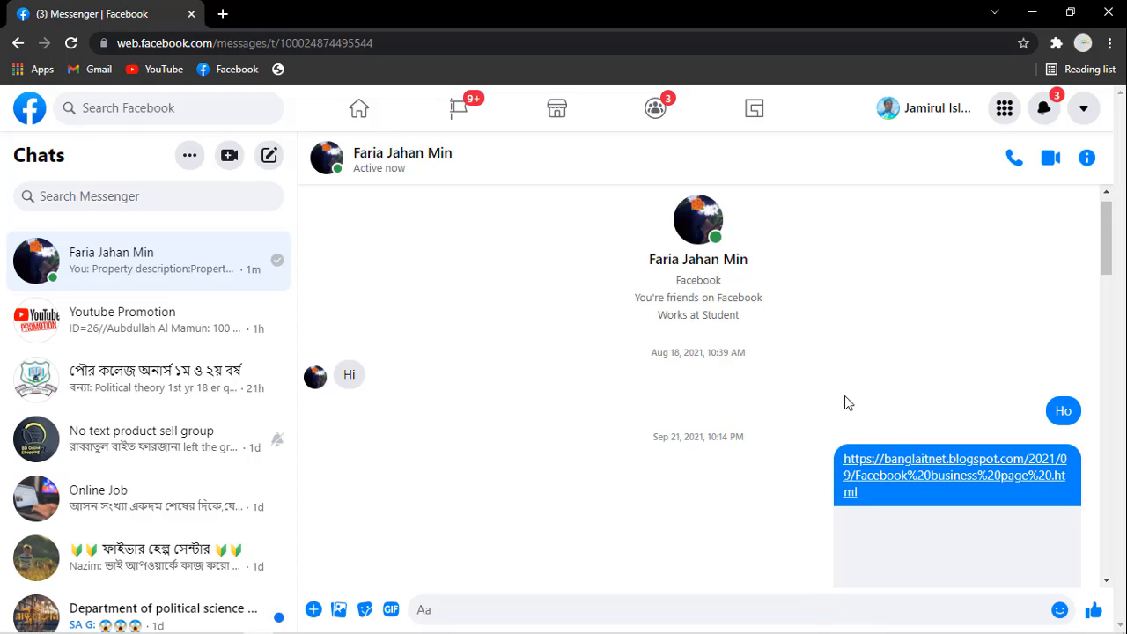
scroll(1020, 375, "down", 15)
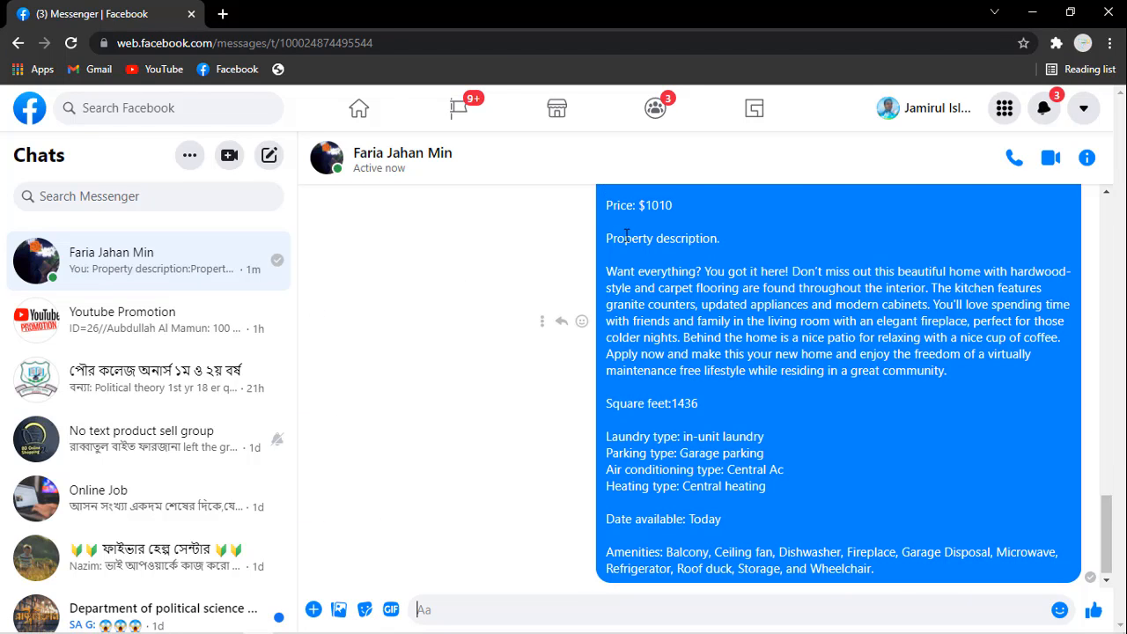
scroll(626, 236, "up", 1)
scroll(626, 236, "up", 1)
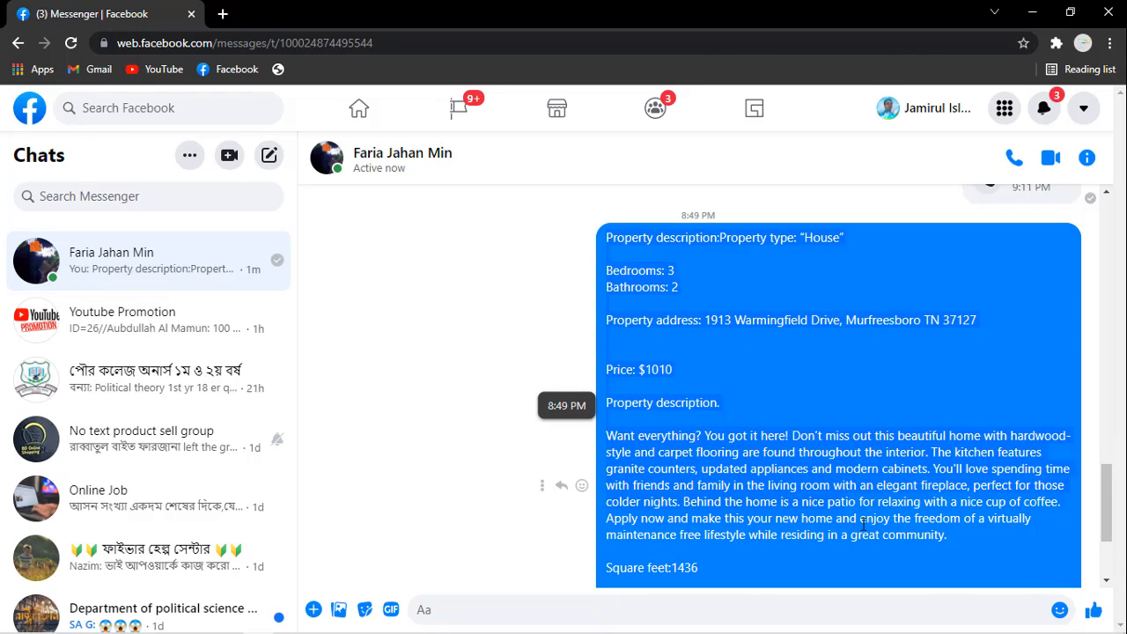
scroll(875, 562, "down", 2)
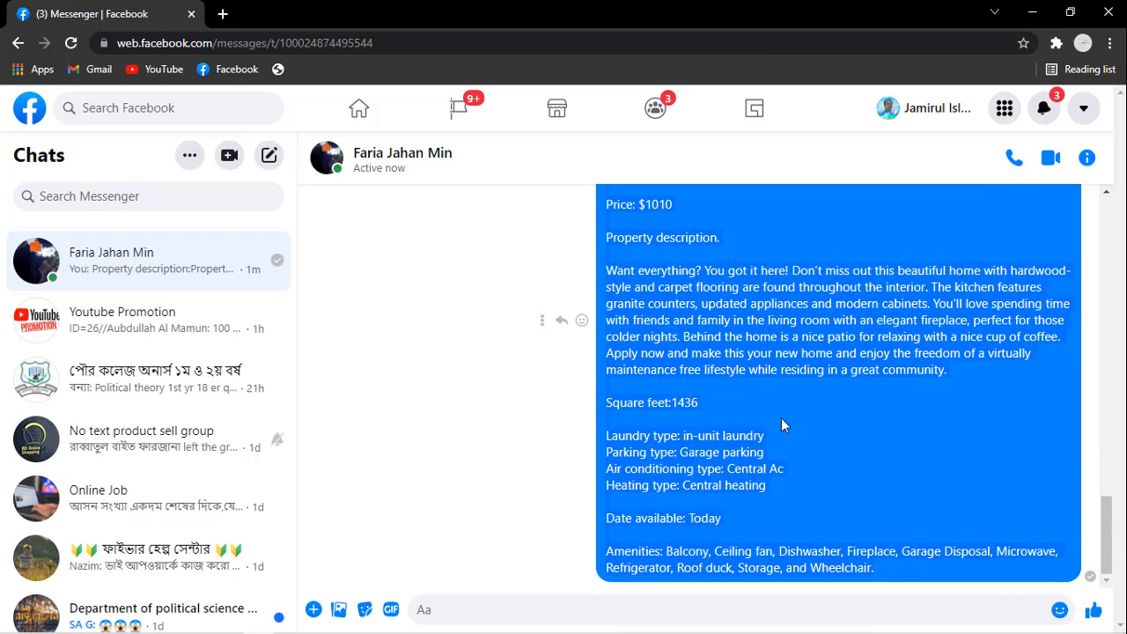
right_click(760, 418)
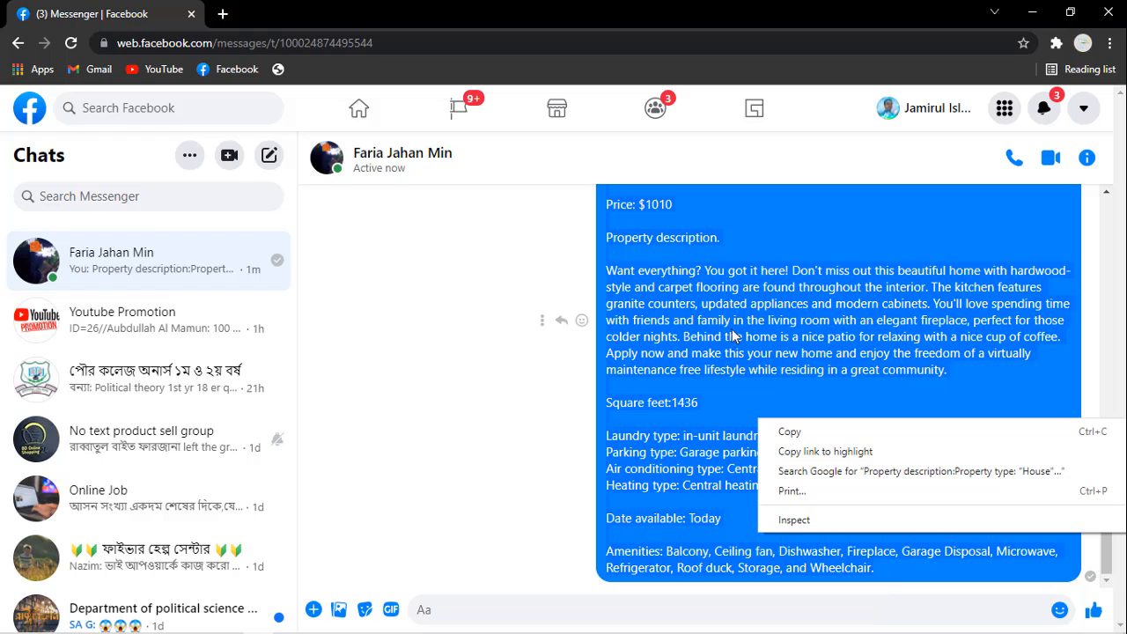
left_click(812, 432)
Step: Switch to Notepad, replace all the jacket text with the copied property details, and look over the pasted text
mouse_move(342, 626)
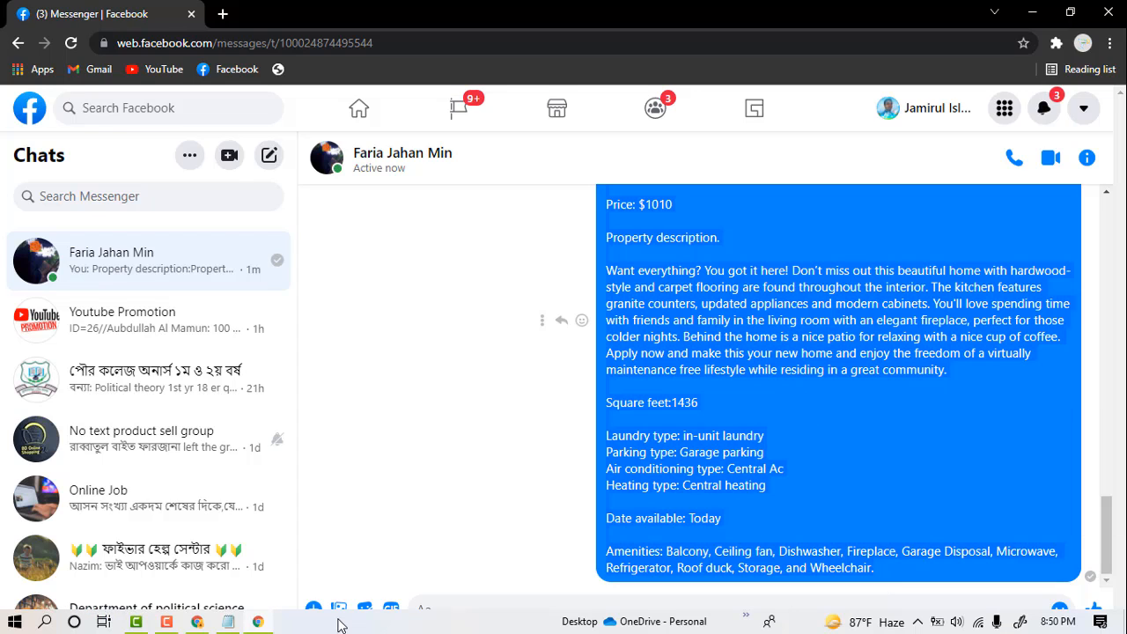
left_click(231, 624)
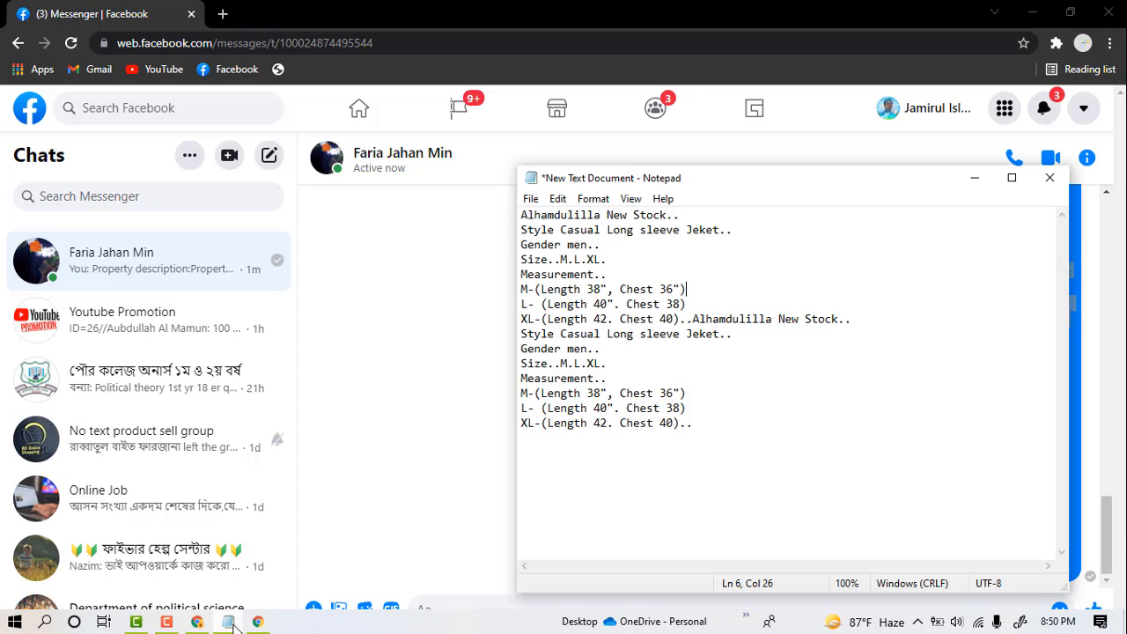
left_click(778, 445)
left_click(675, 334, "shift")
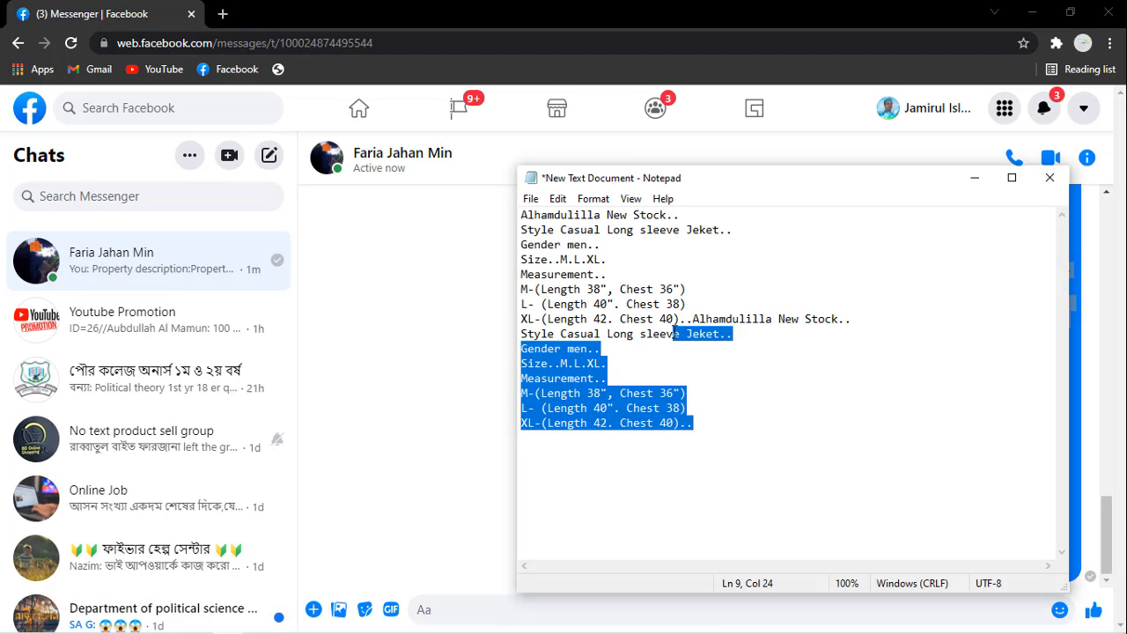
key("ctrl+a")
key("BackSpace")
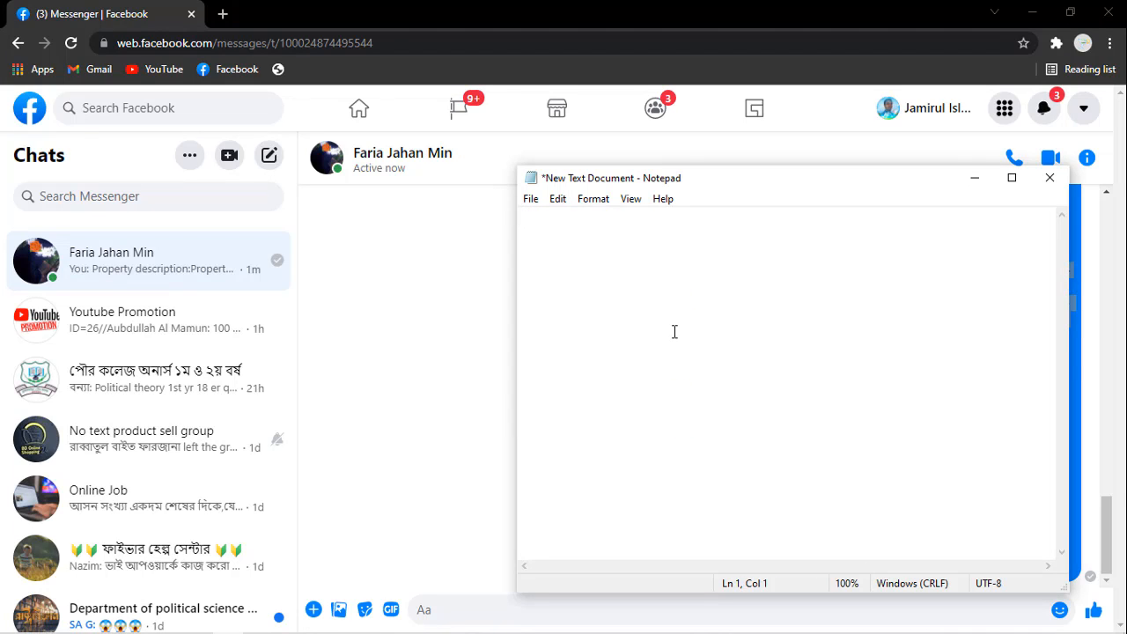
key("ctrl+v")
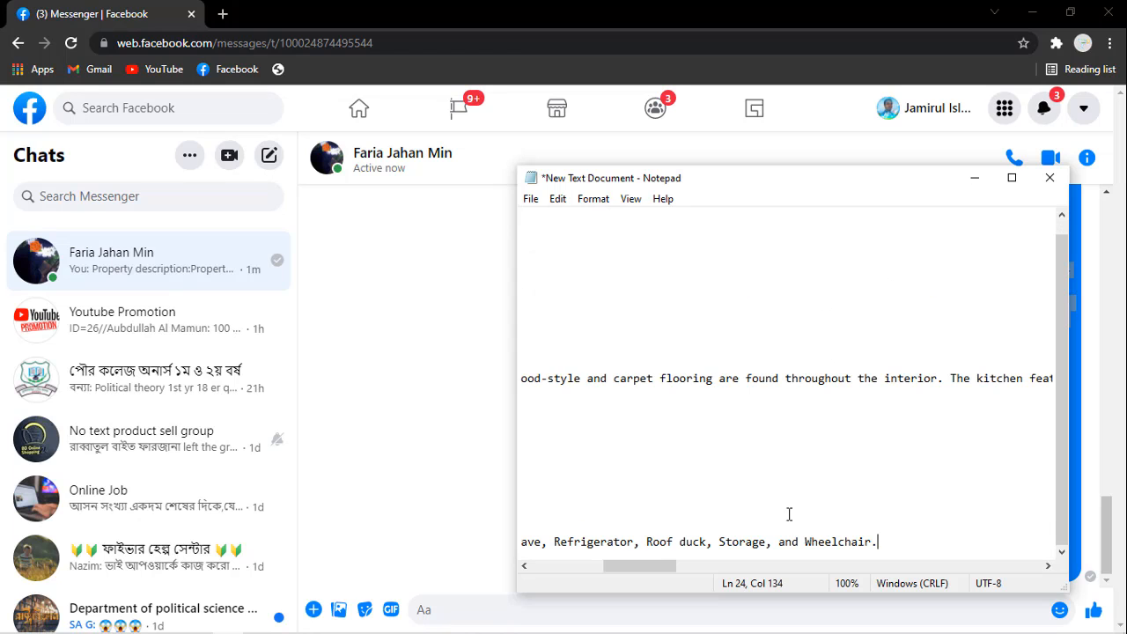
left_click_drag(662, 570, 561, 568)
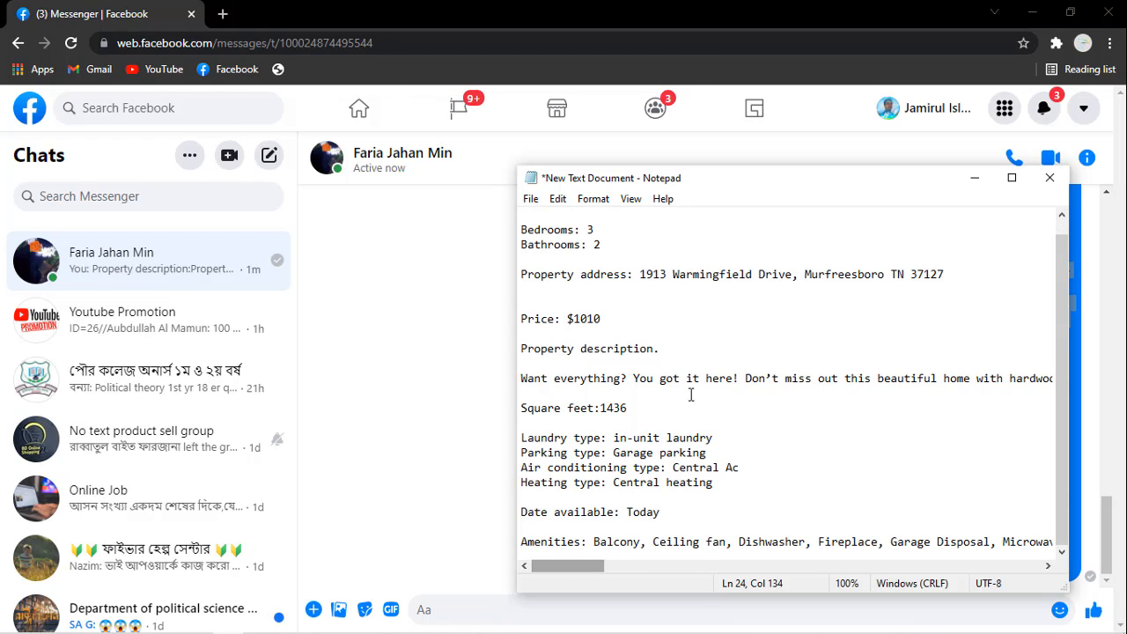
left_click(1020, 181)
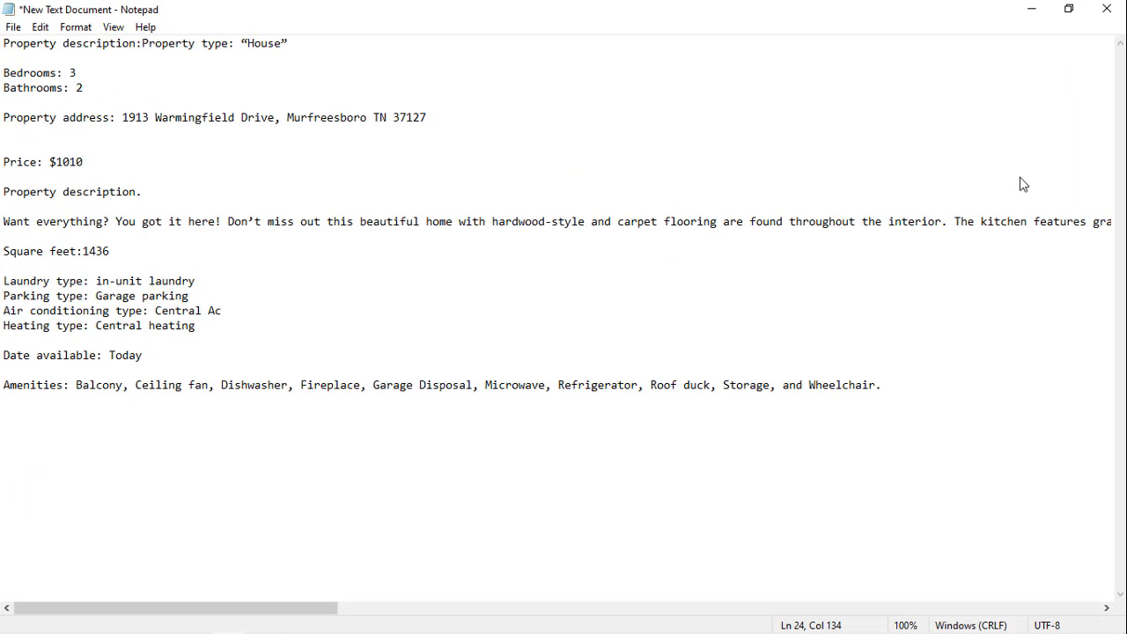
left_click(1070, 9)
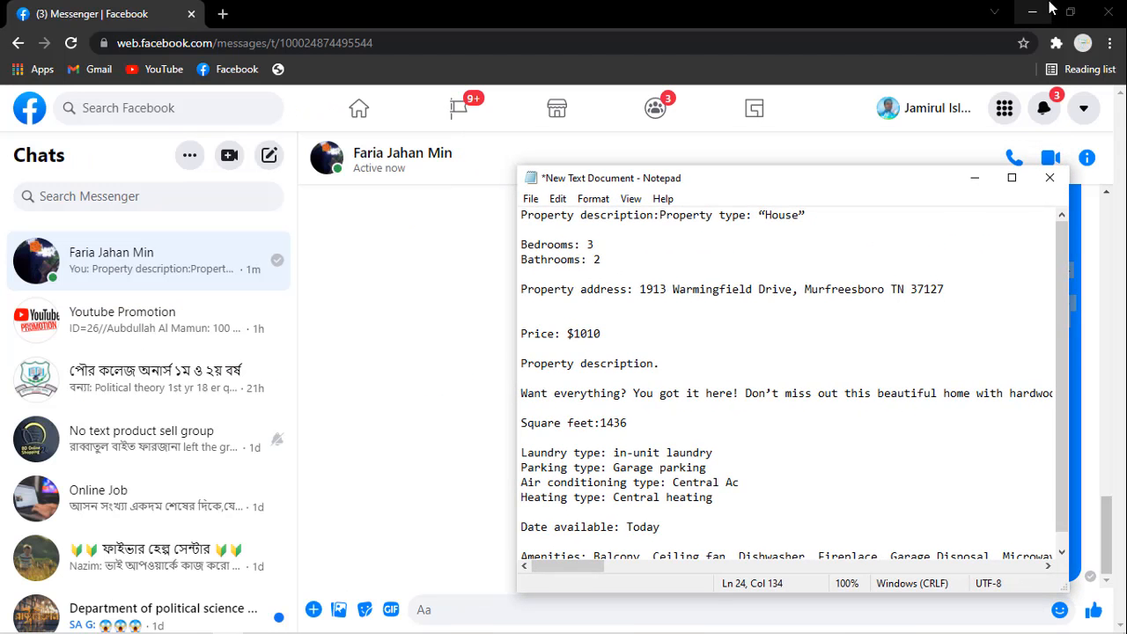
Step: Close the Messenger browser window and minimize the notes to return to the new property listing form
left_click(1101, 13)
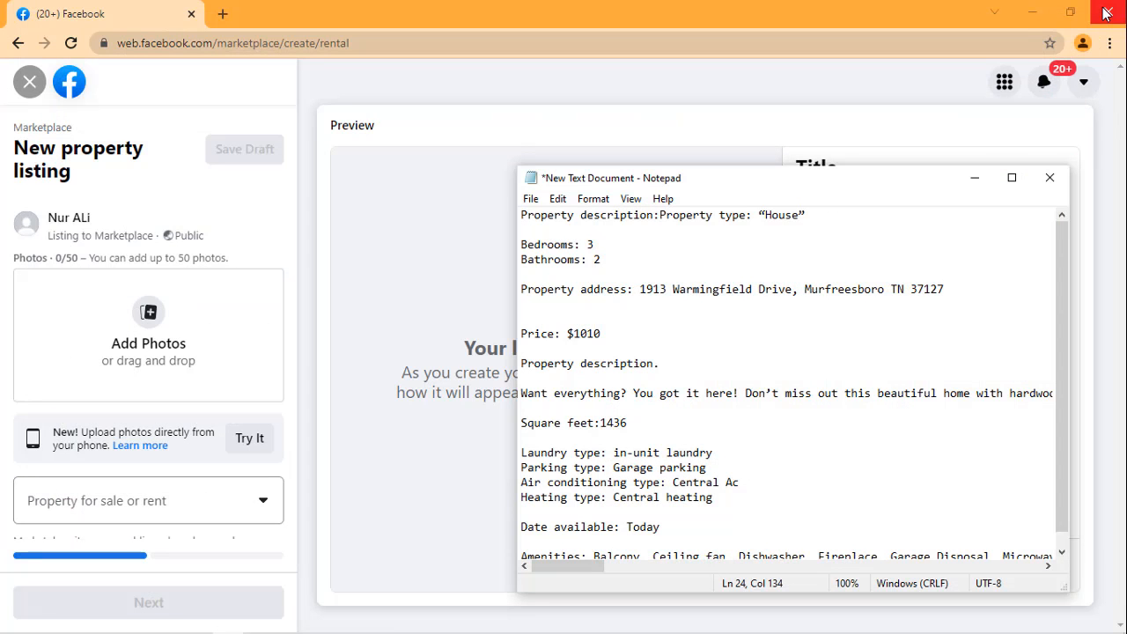
left_click(973, 180)
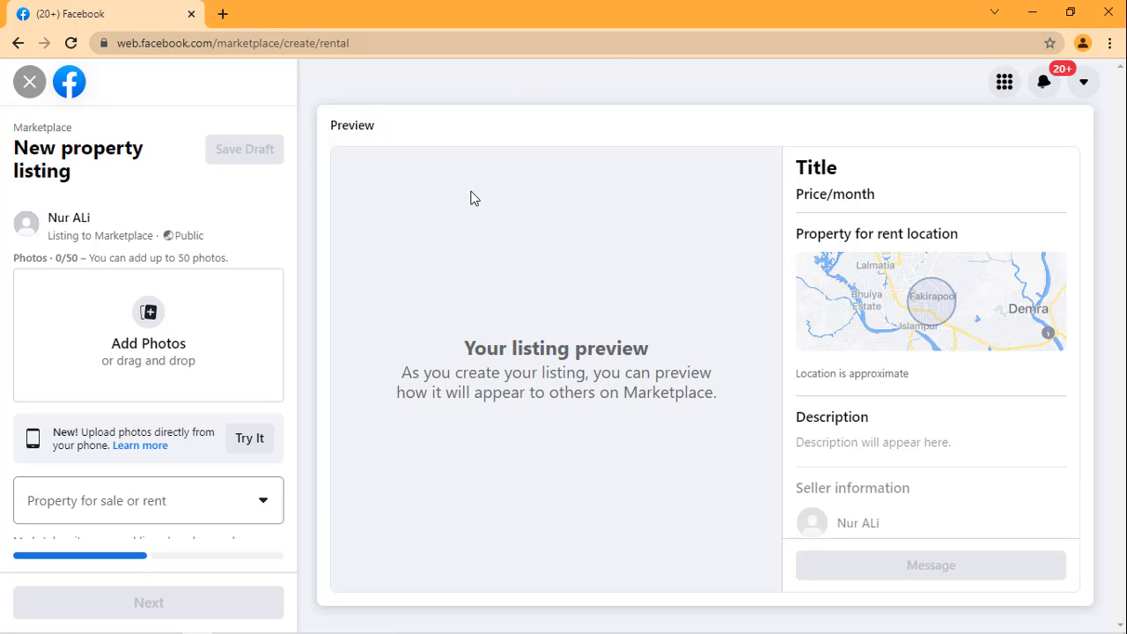
mouse_move(968, 627)
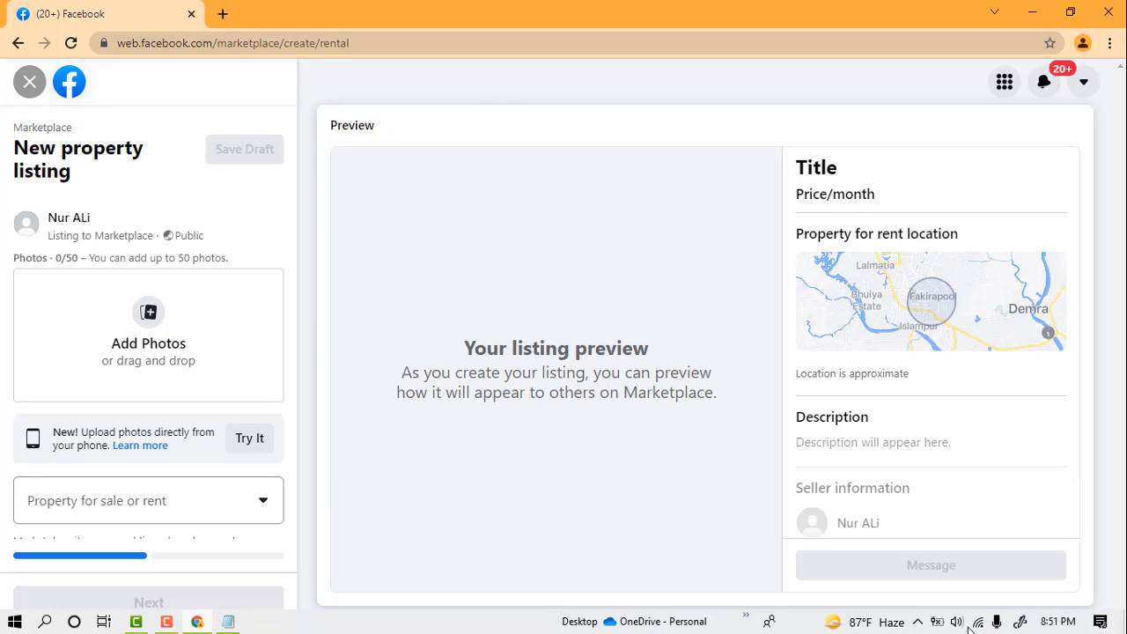
left_click(167, 622)
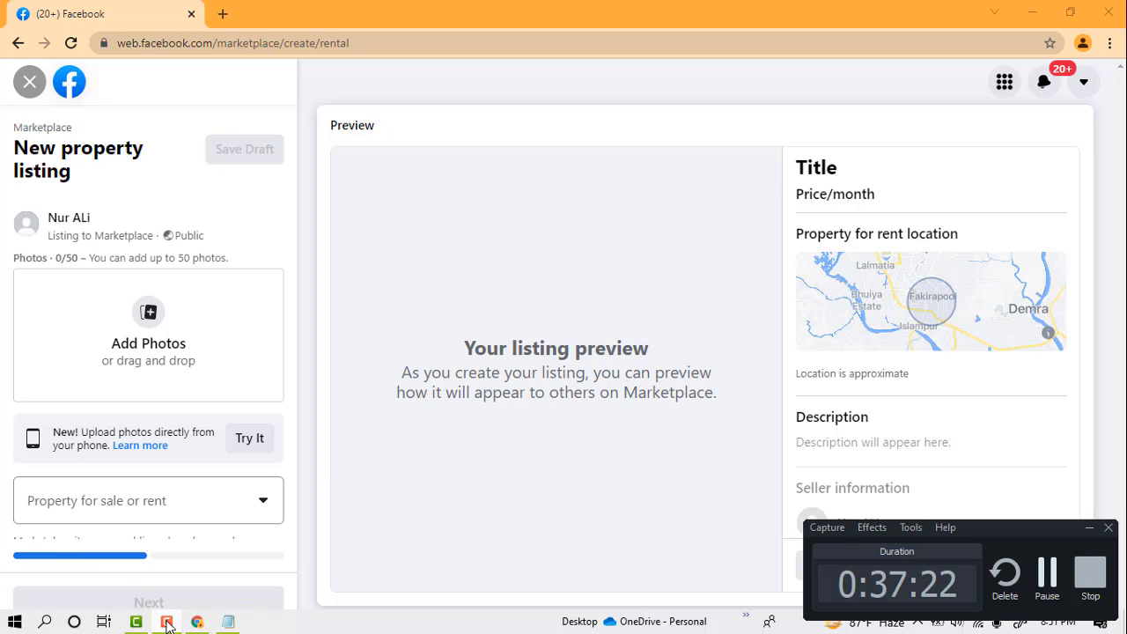
left_click(1057, 582)
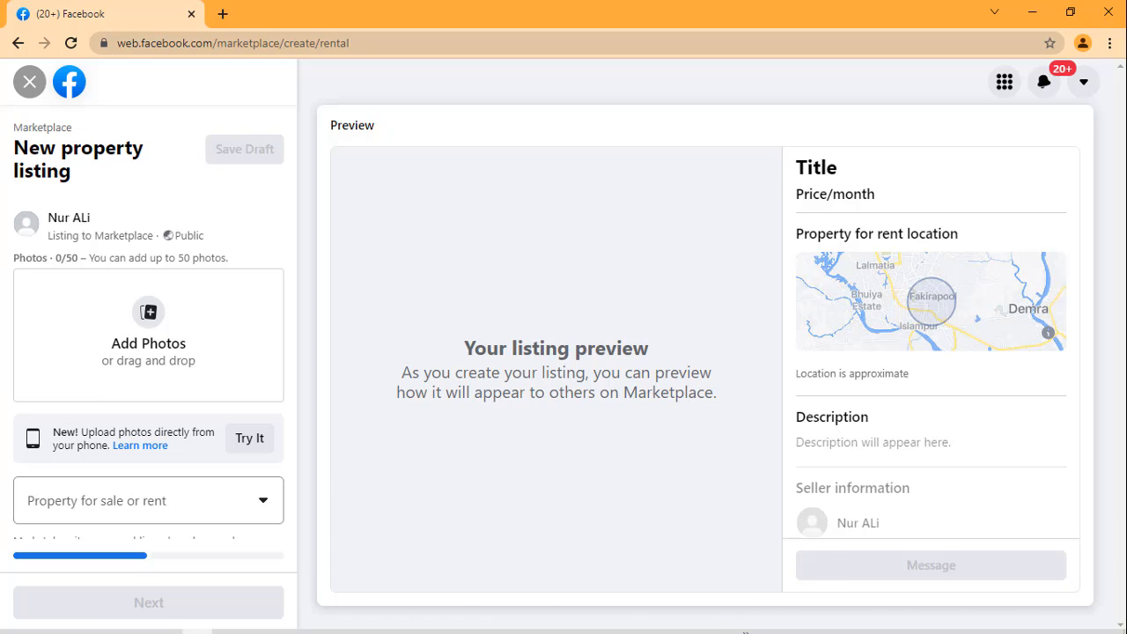
left_click(166, 622)
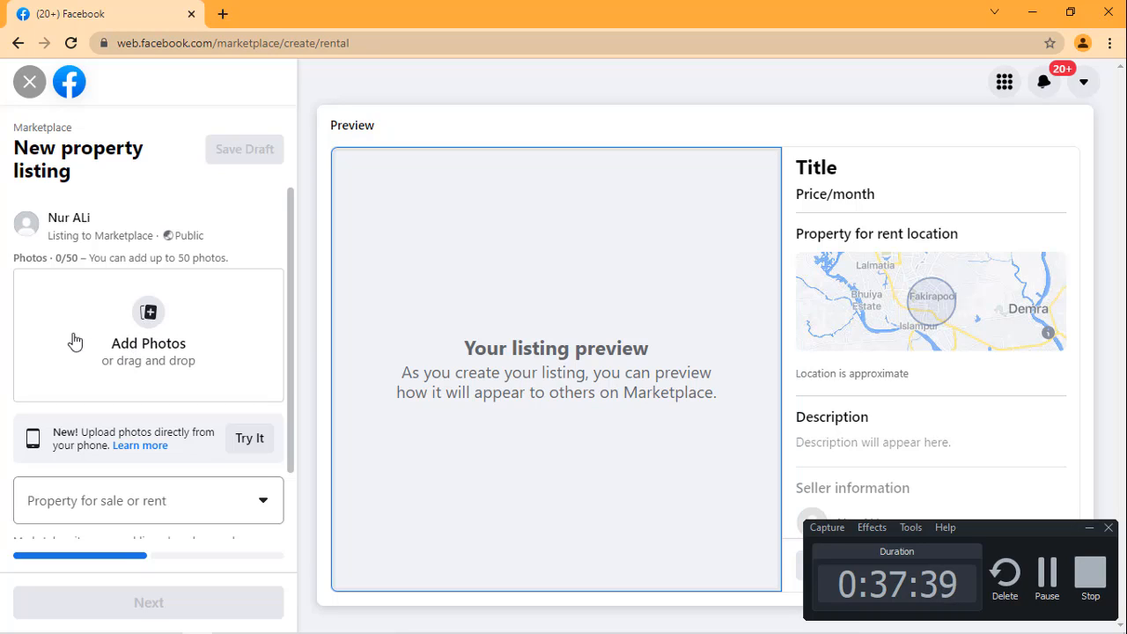
Step: Start adding photos to the property listing and browse to the connected device Hdiwbdjsn
left_click(148, 322)
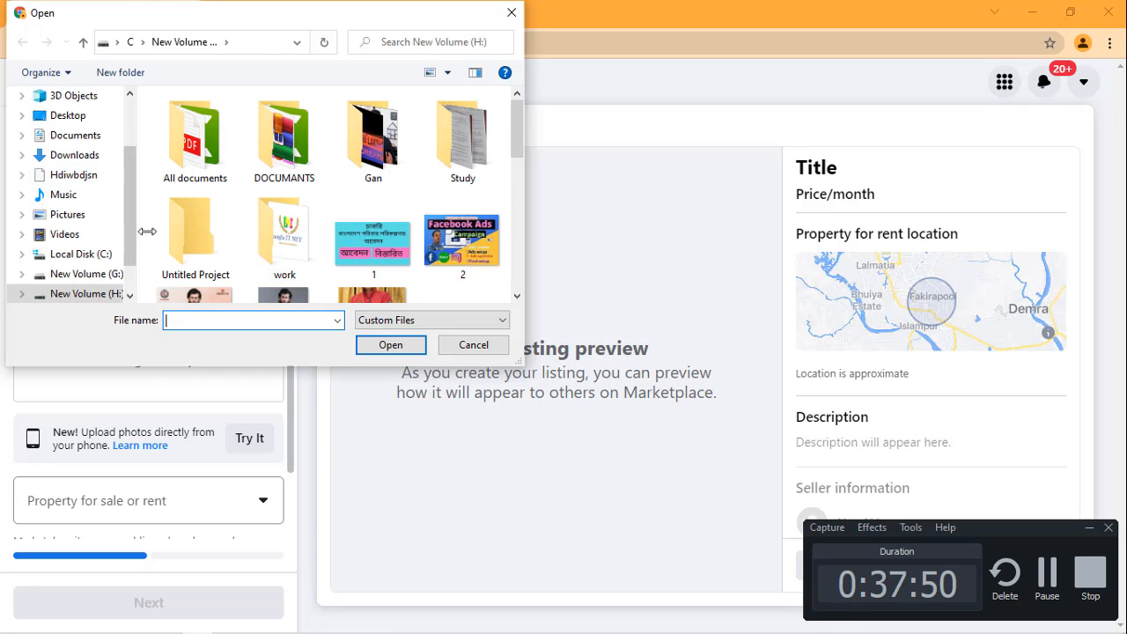
scroll(198, 220, "down", 2)
scroll(200, 227, "down", 3)
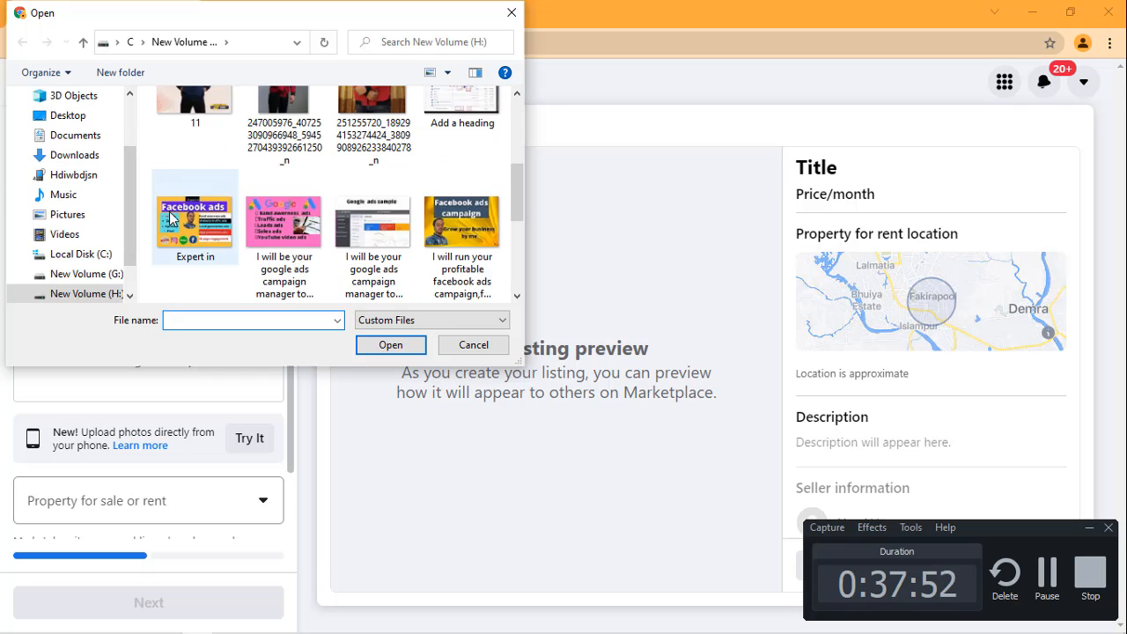
left_click(87, 181)
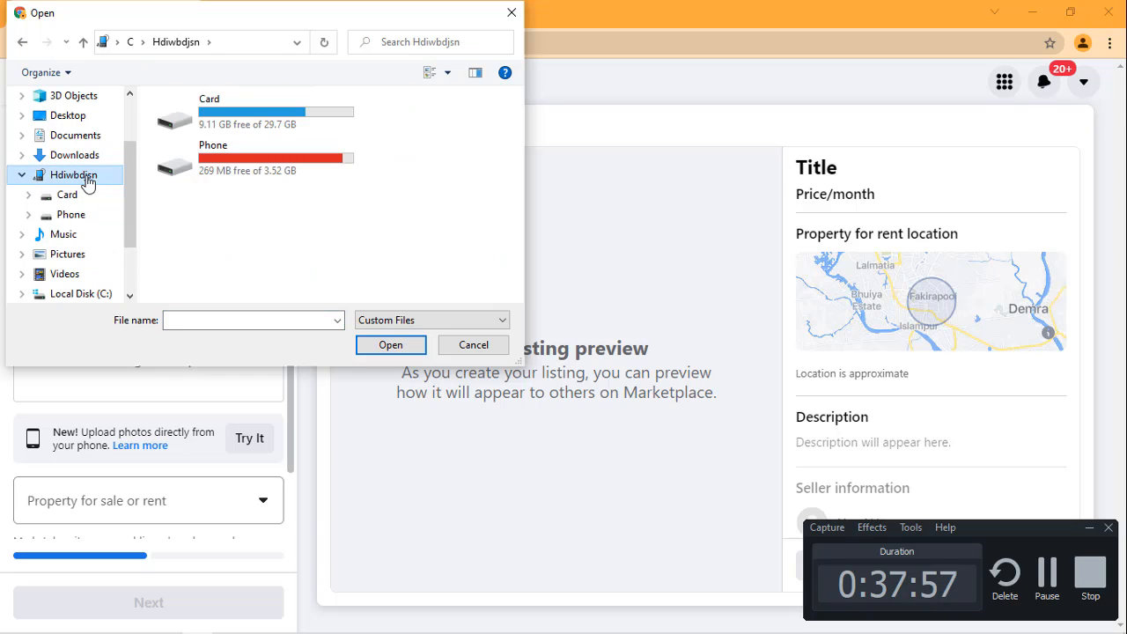
Step: Look through the connected device's Card and Phone storage for property photos to upload
double_click(248, 132)
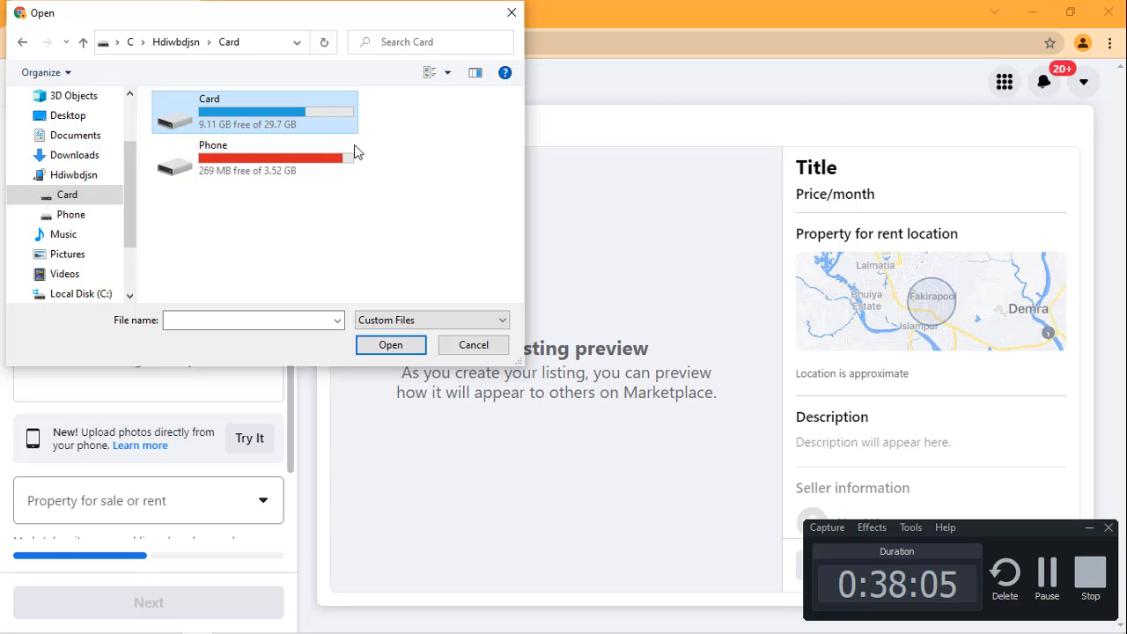
left_click(387, 346)
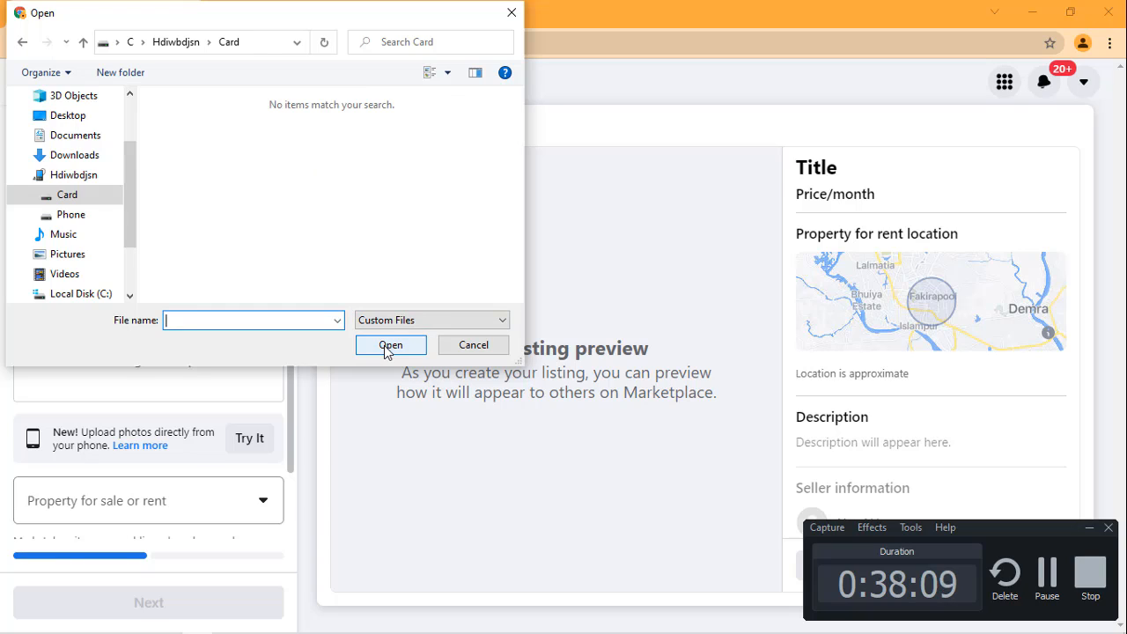
left_click(64, 177)
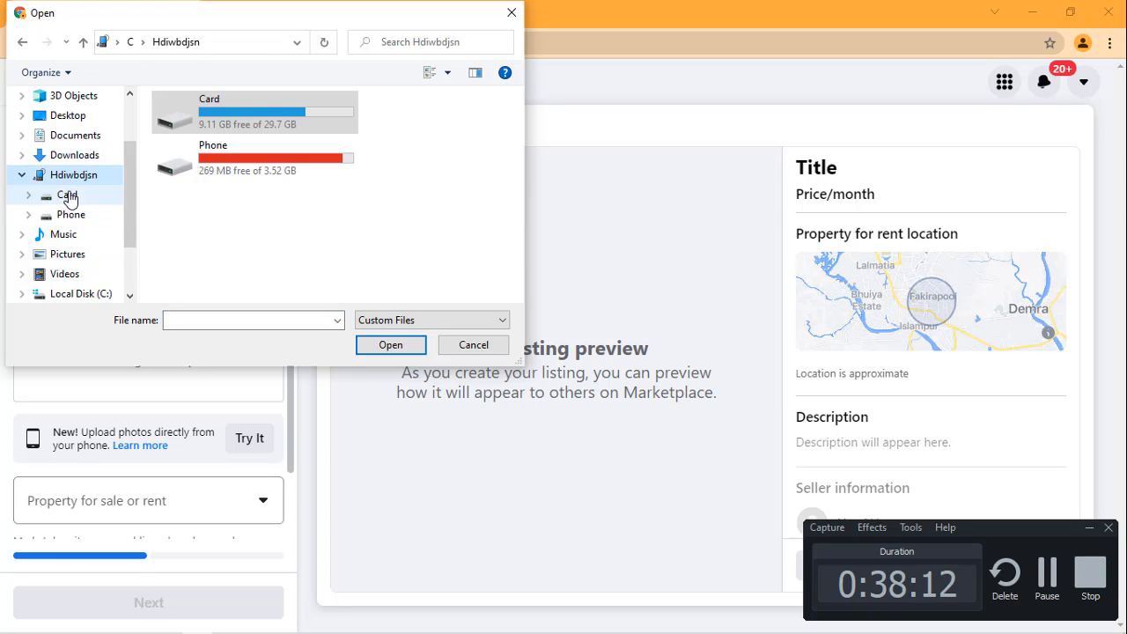
double_click(275, 109)
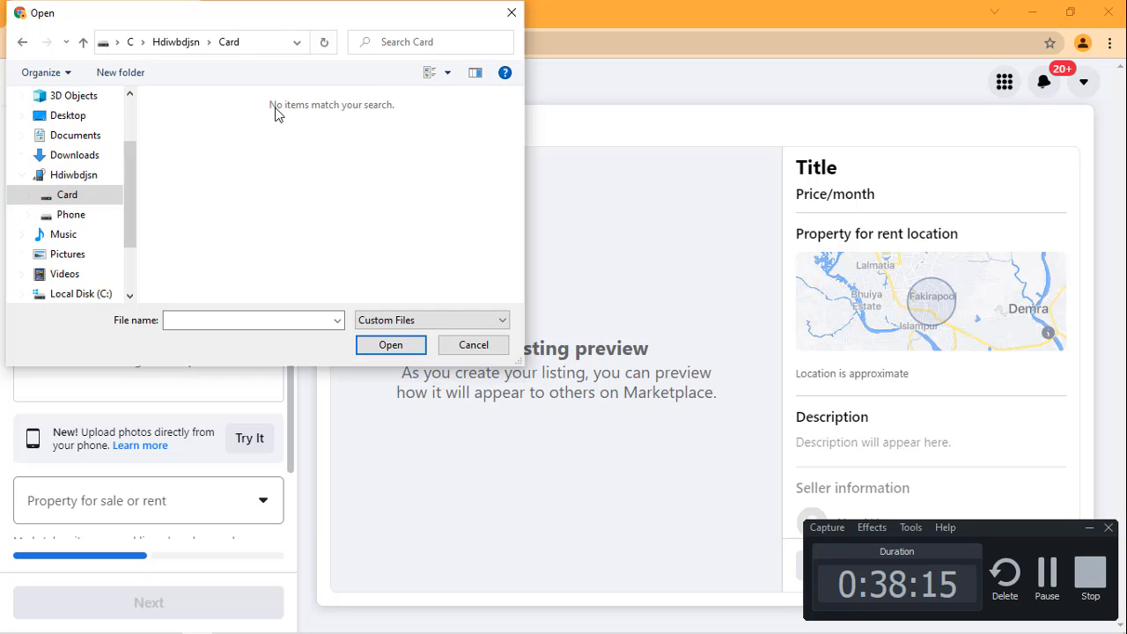
left_click(71, 215)
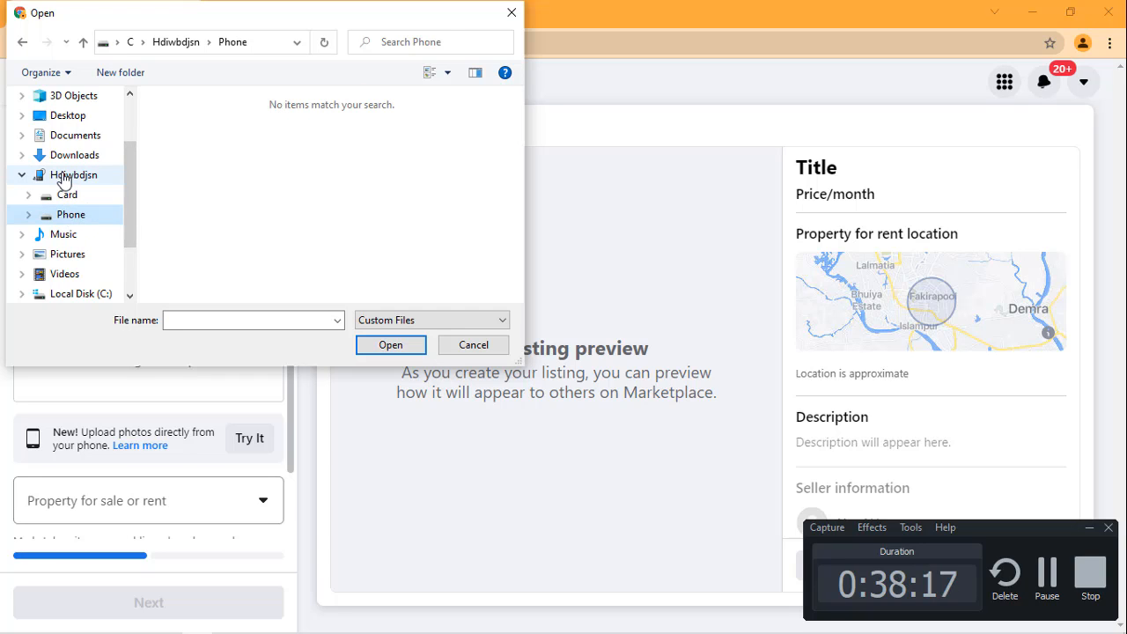
left_click(66, 176)
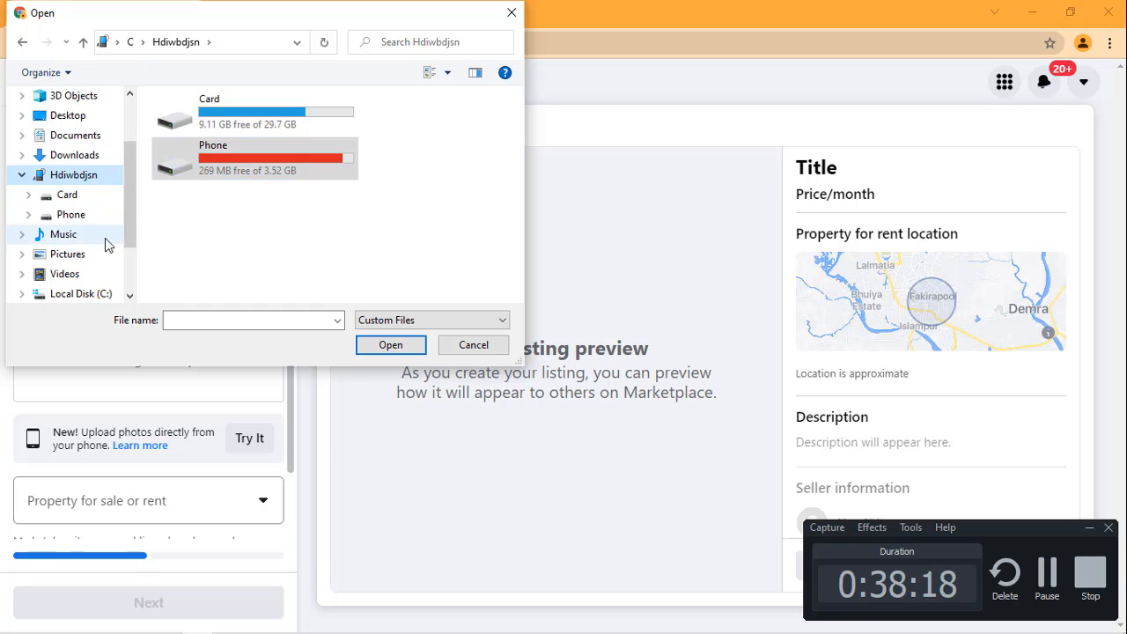
left_click(249, 121)
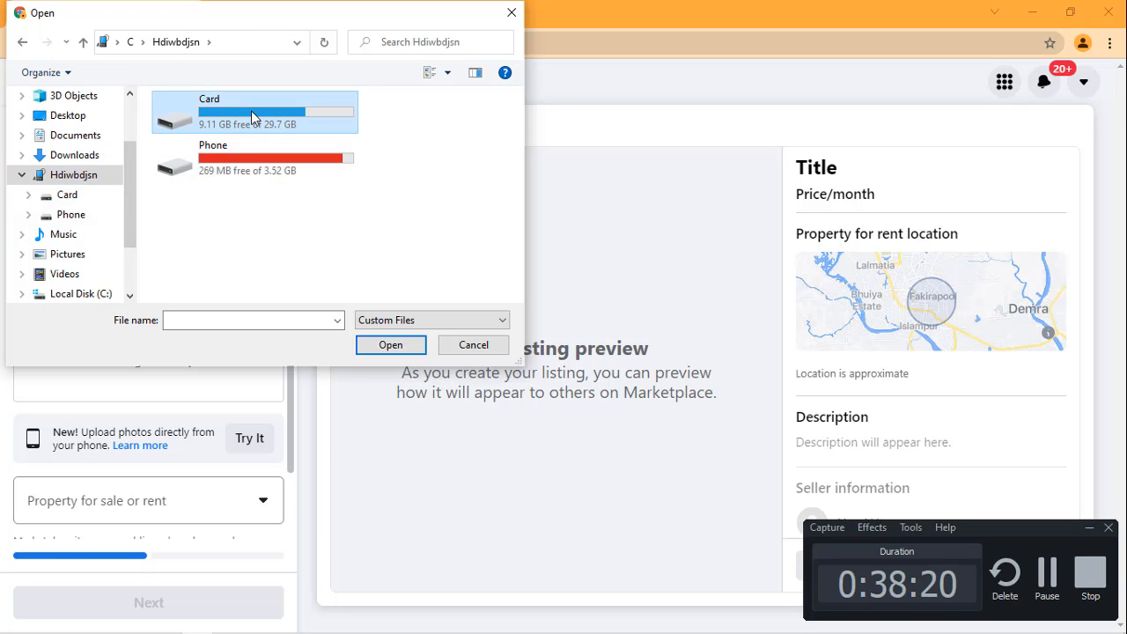
Step: Browse to New Volume (H:) and add the empty-room PNG image to the property listing's photos
scroll(130, 225, "down", 2)
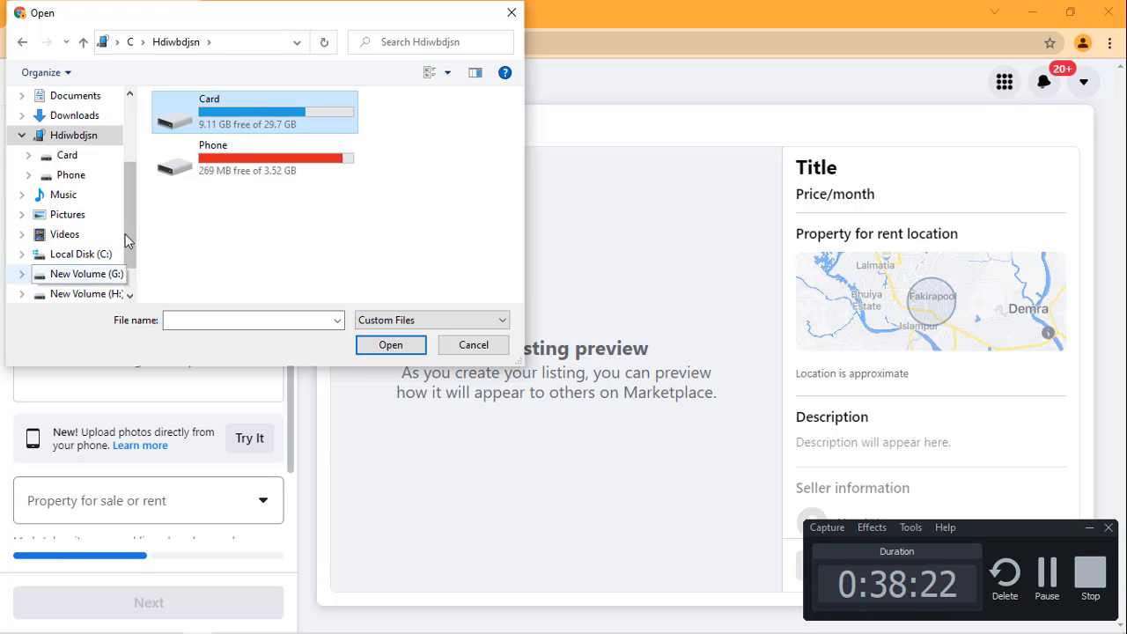
scroll(130, 236, "down", 2)
left_click(120, 254)
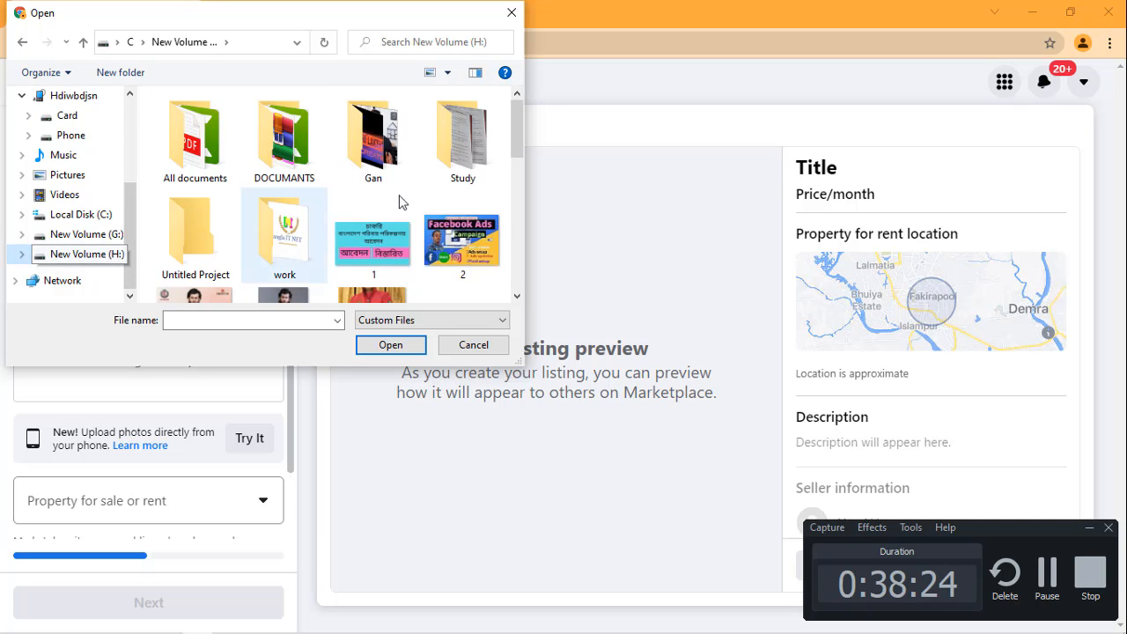
scroll(410, 201, "down", 5)
scroll(411, 201, "down", 3)
scroll(410, 201, "down", 1)
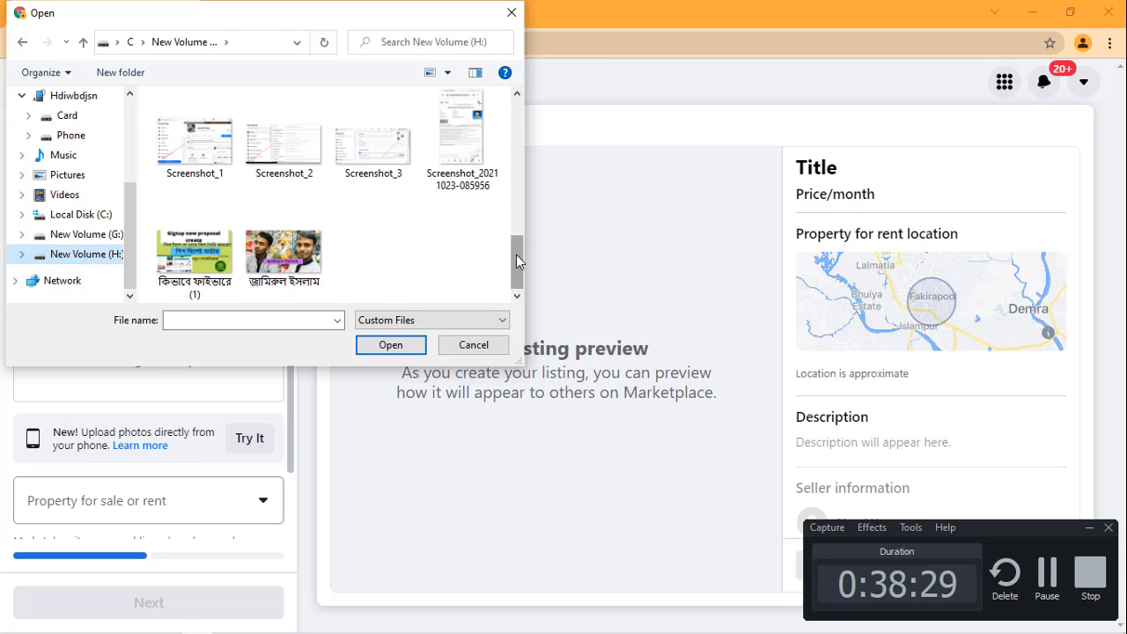
scroll(517, 257, "up", 1)
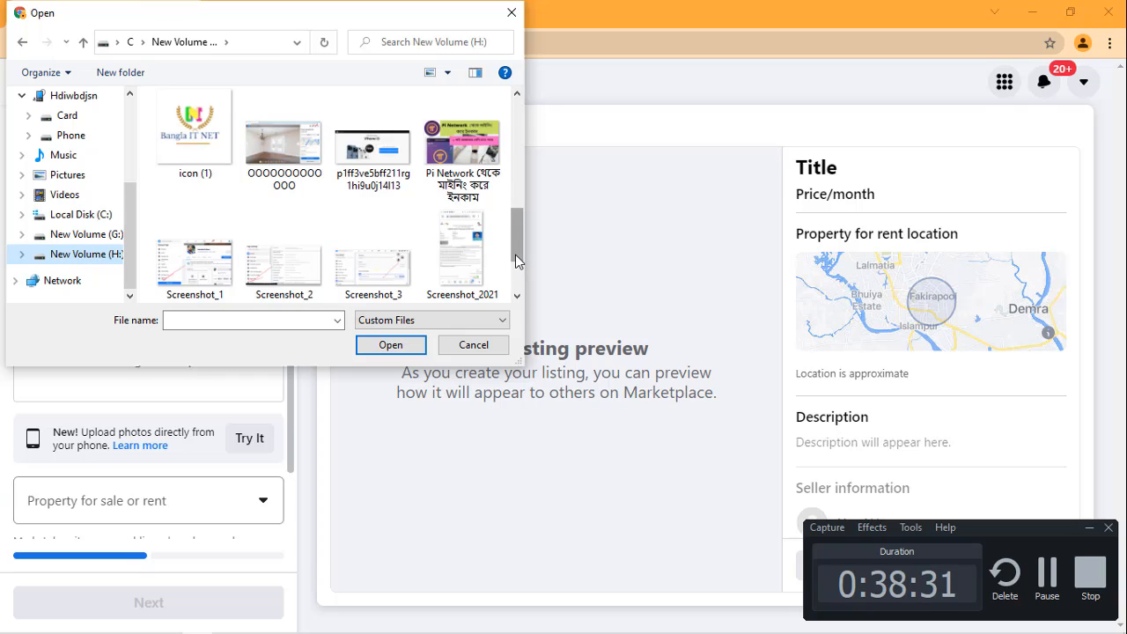
scroll(512, 233, "up", 1)
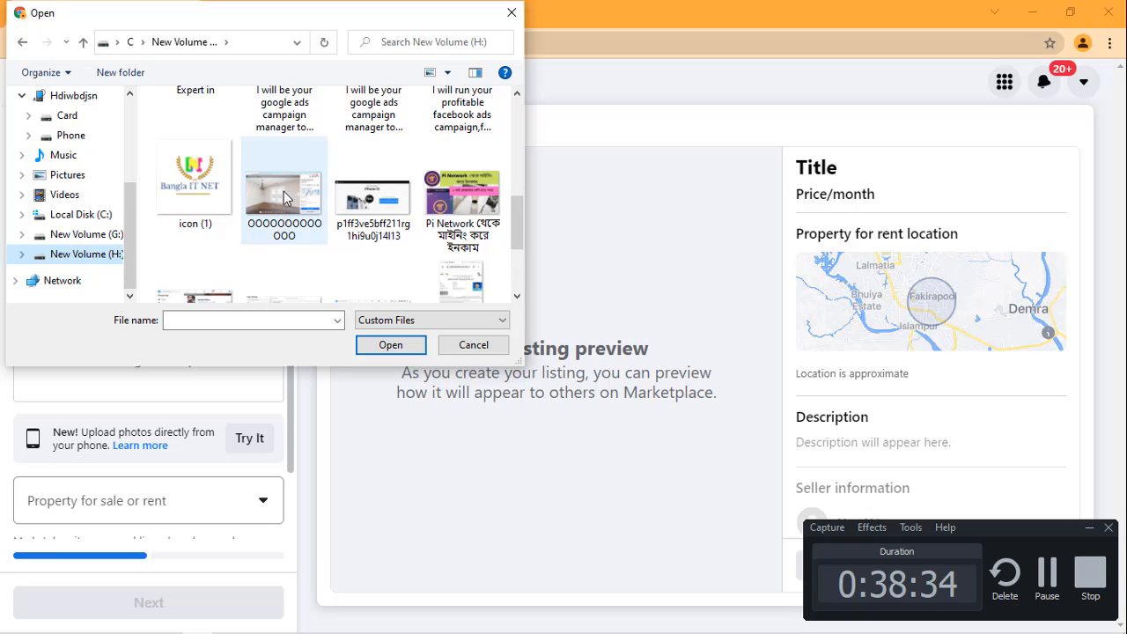
scroll(283, 197, "up", 1)
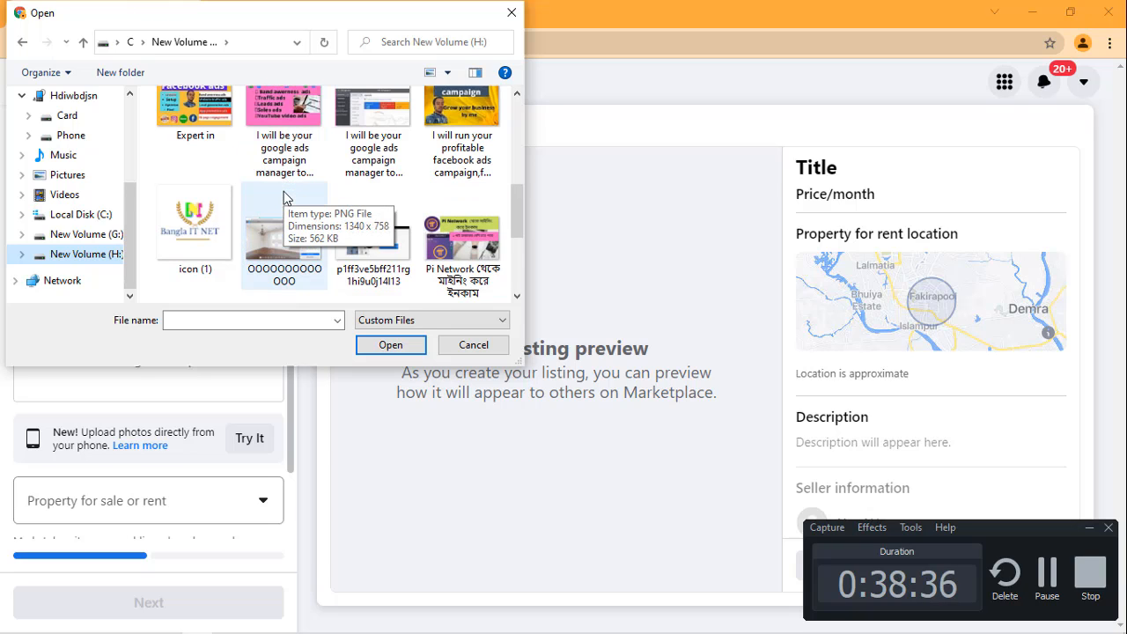
left_click(273, 241)
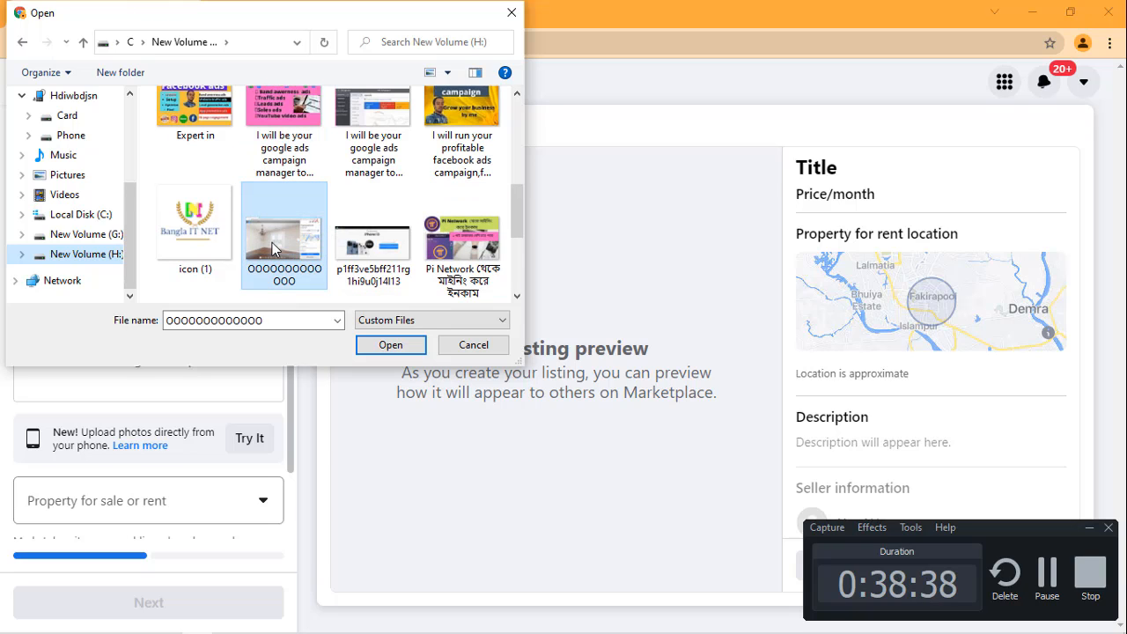
left_click(391, 345)
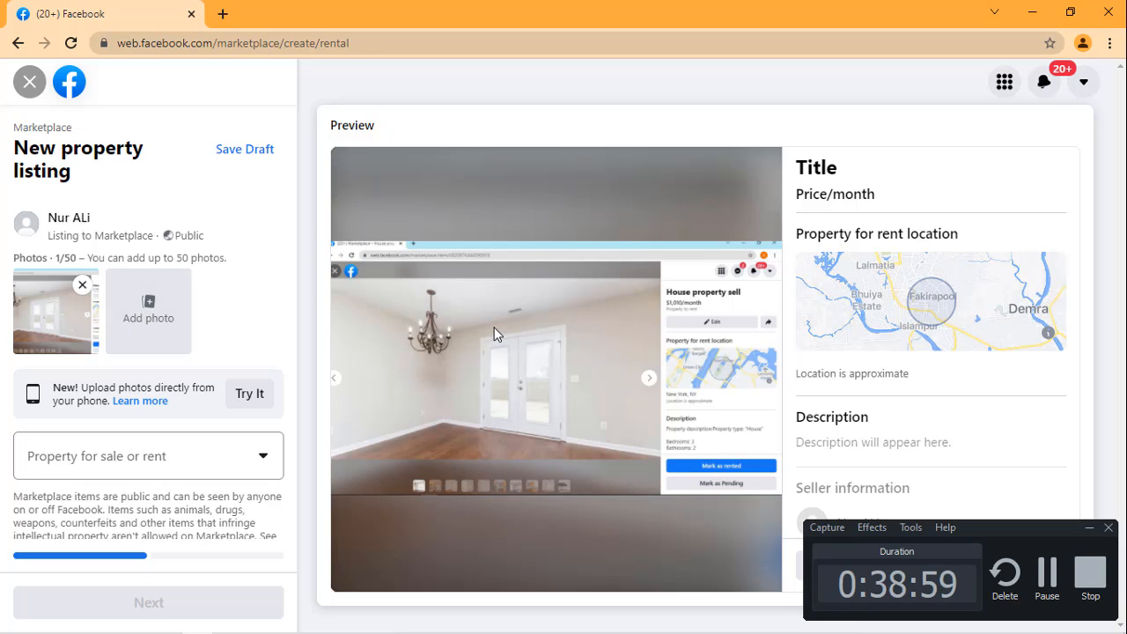
Step: Minimize the browser and check the Card storage of the device Hdiwbdjsn in File Explorer for more photos
left_click(1035, 17)
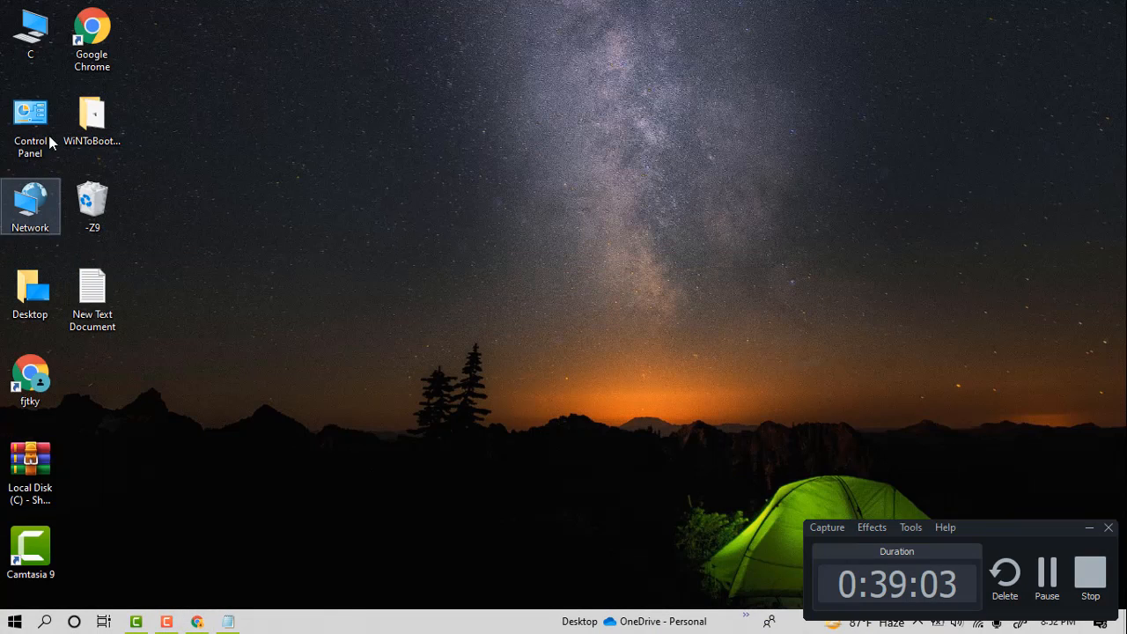
left_click(23, 37)
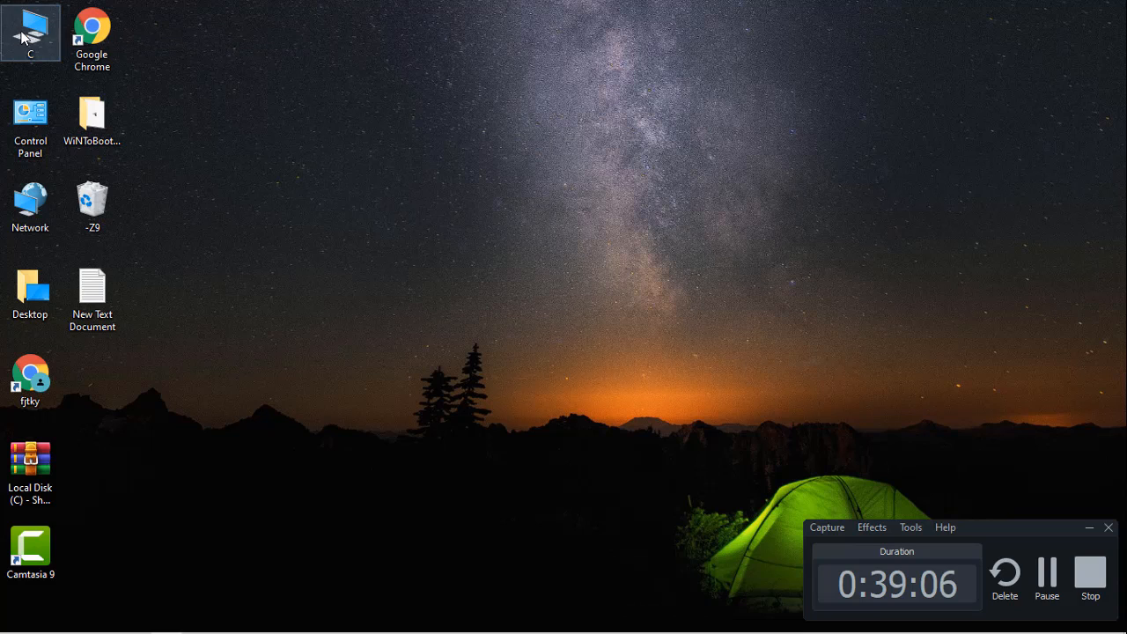
double_click(24, 37)
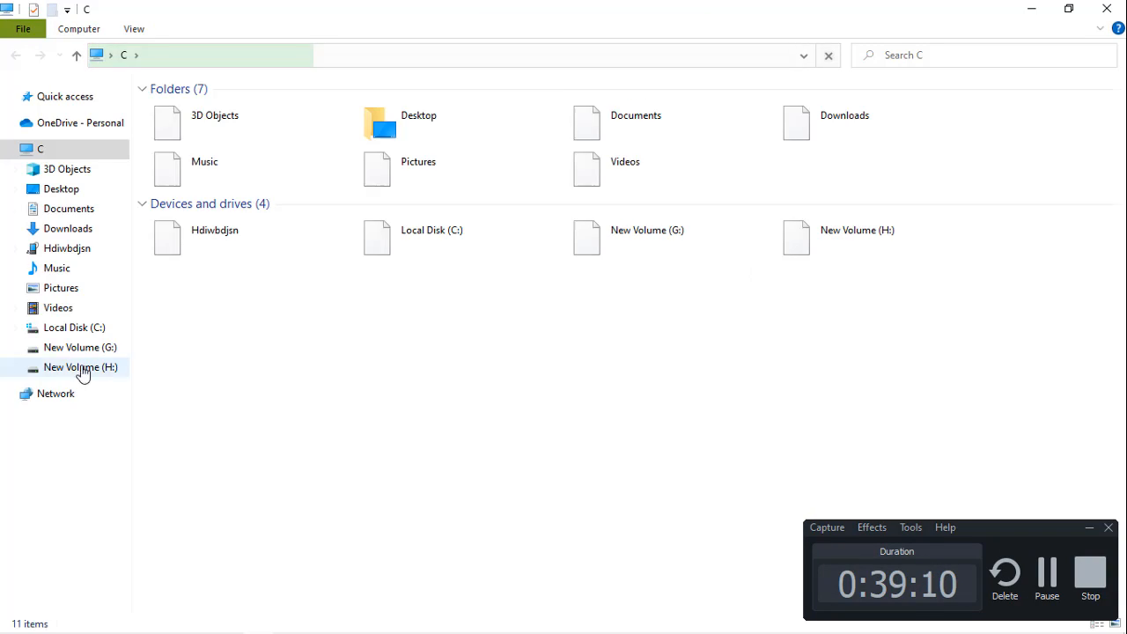
left_click(70, 249)
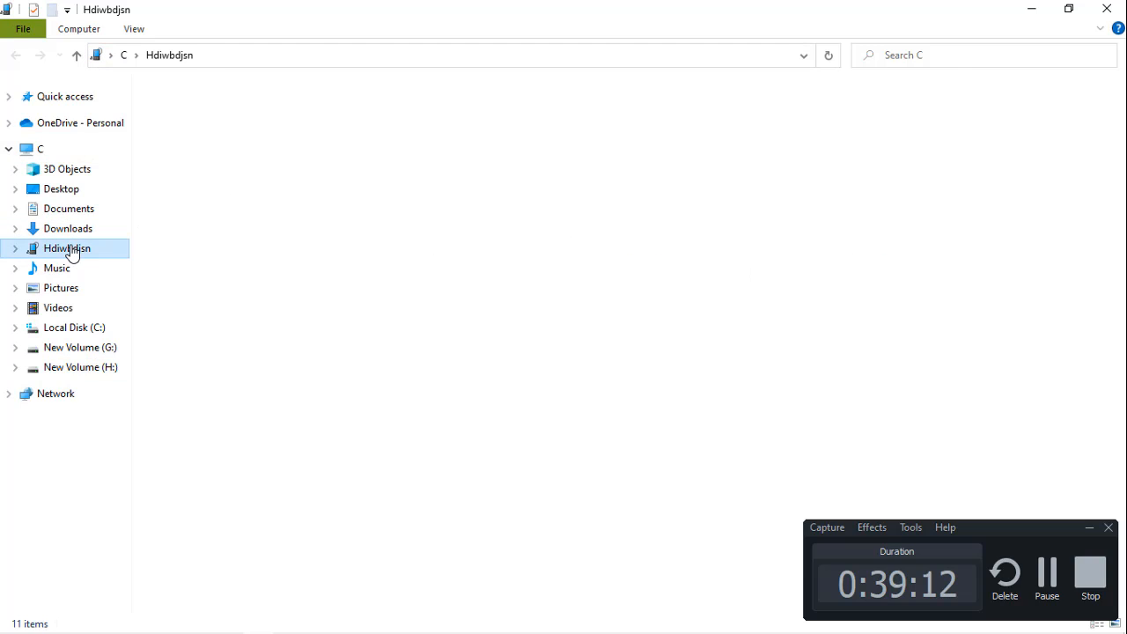
left_click(262, 107)
double_click(265, 111)
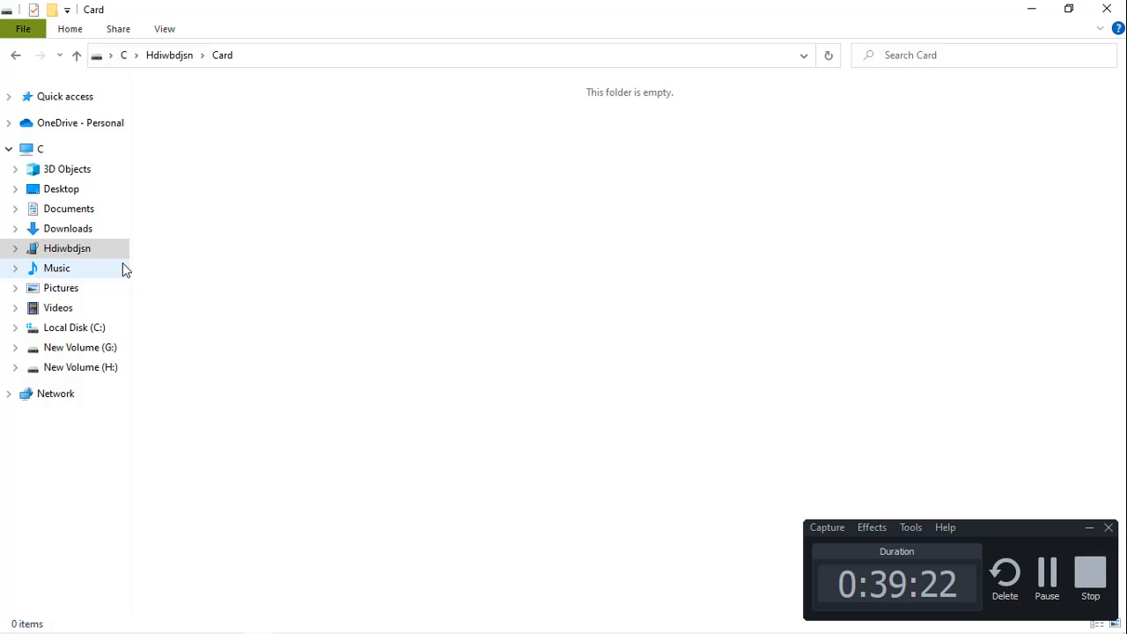
left_click(118, 251)
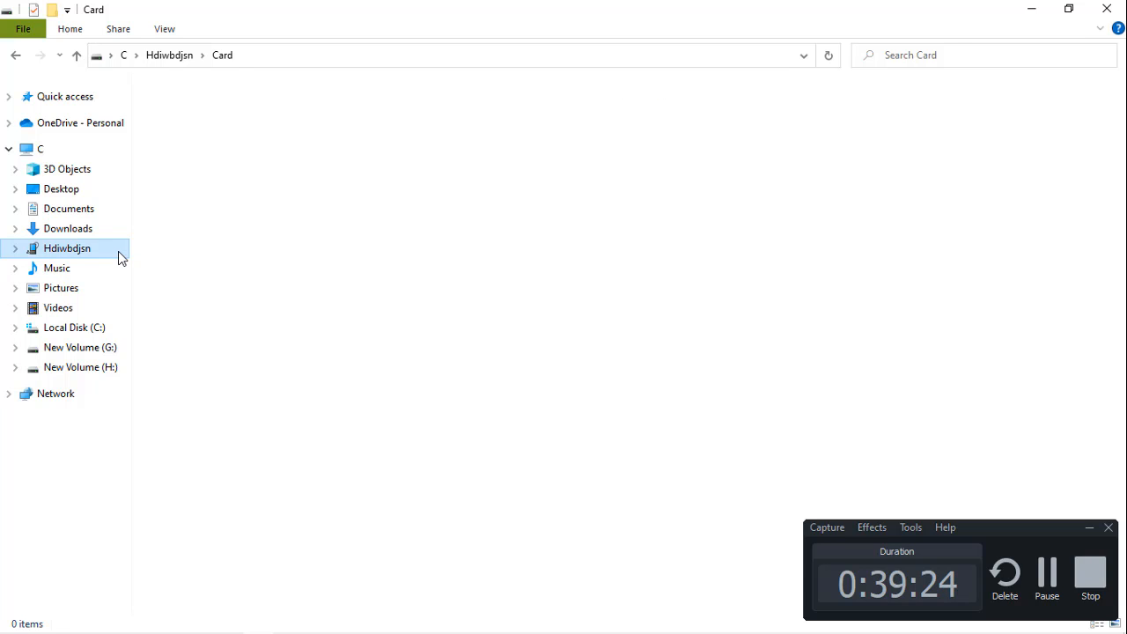
double_click(243, 97)
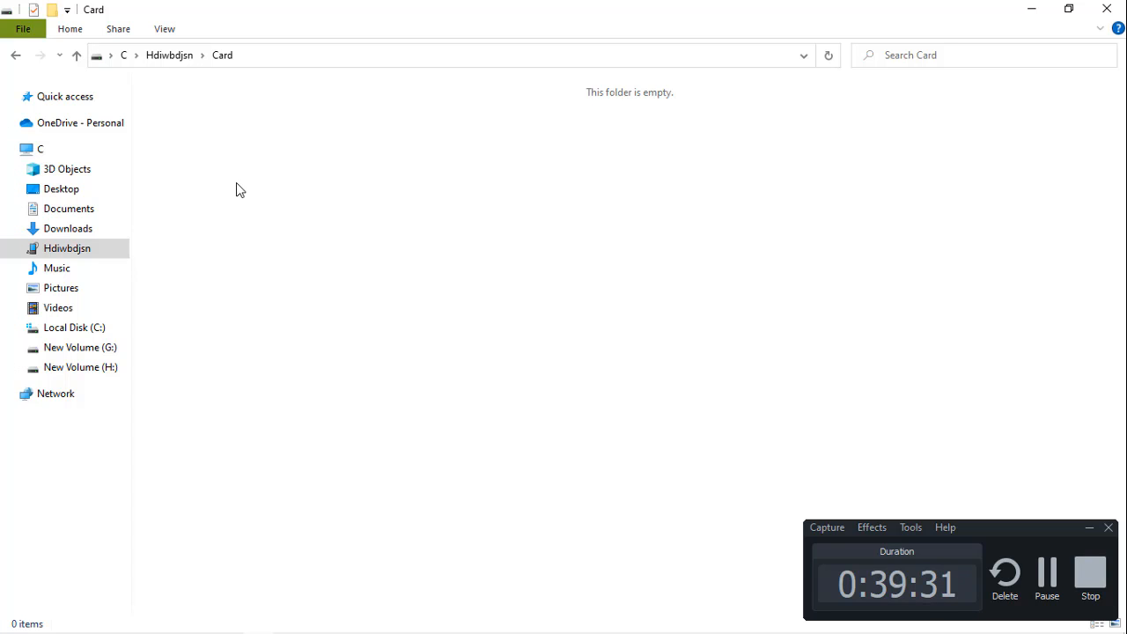
key("super+d")
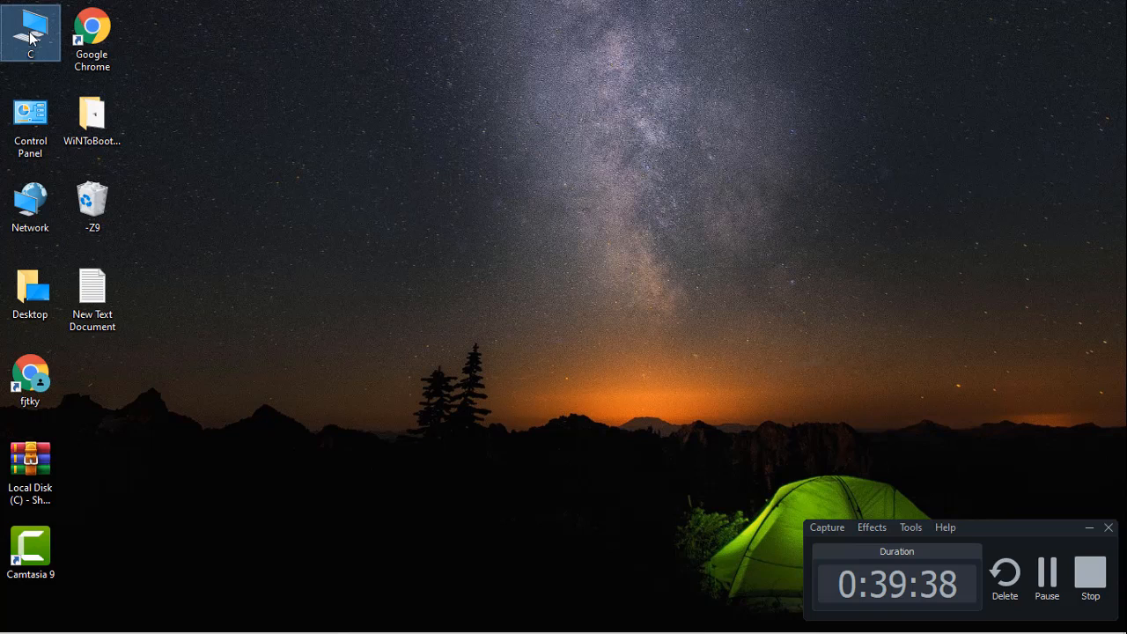
Step: Check New Volume (G:) and Downloads in File Explorer for more photos, close it, and return to the property listing in Chrome
double_click(30, 37)
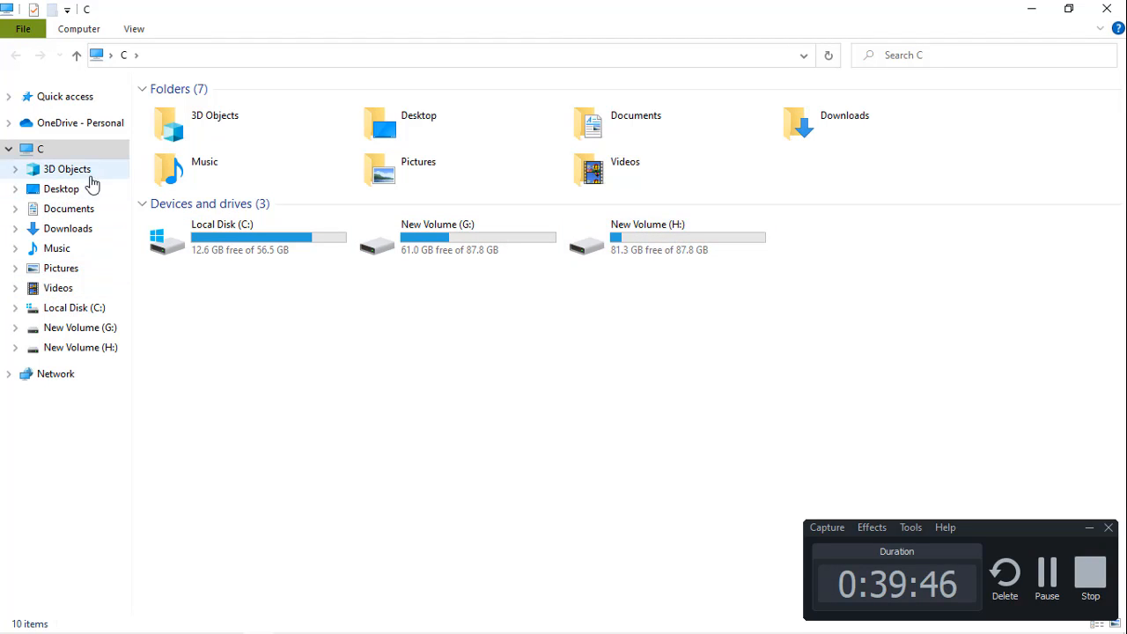
left_click(74, 331)
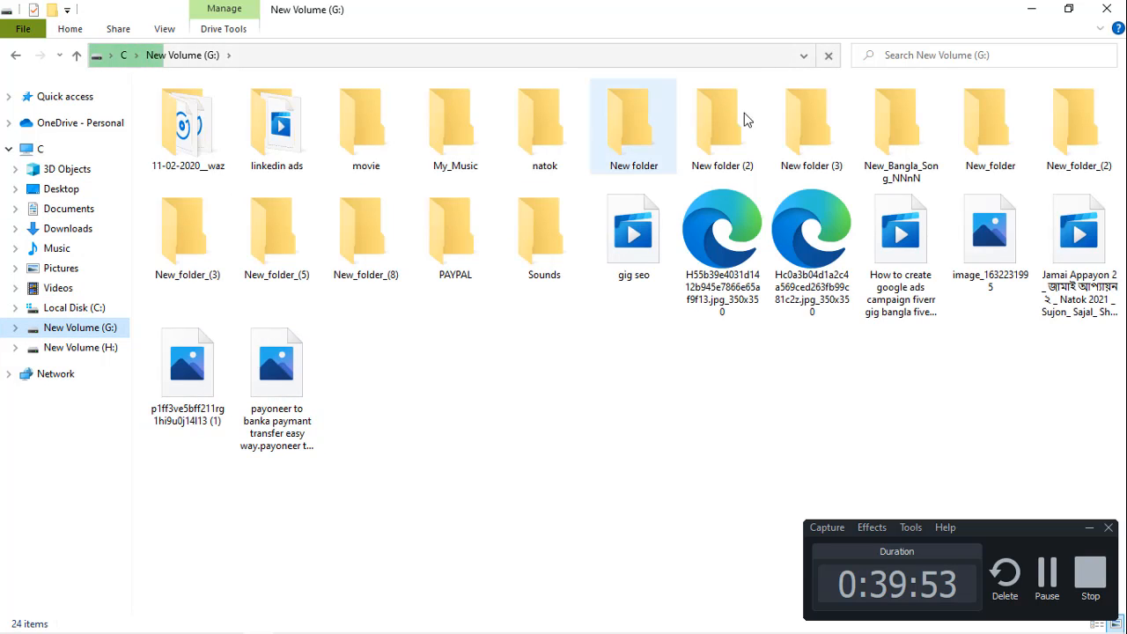
left_click(61, 236)
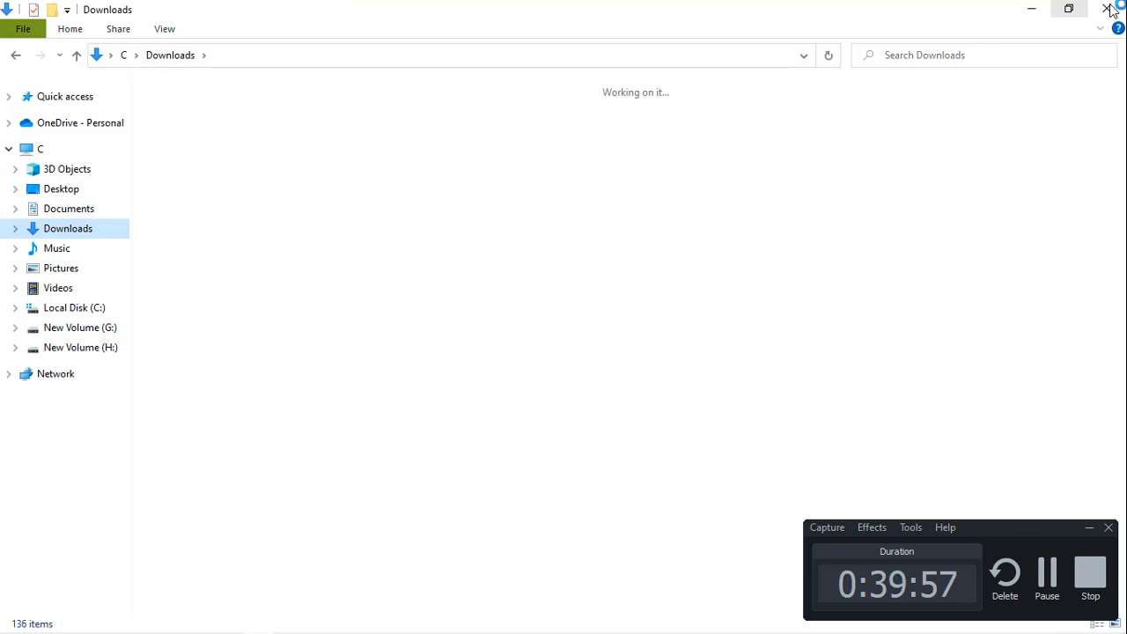
left_click(1108, 9)
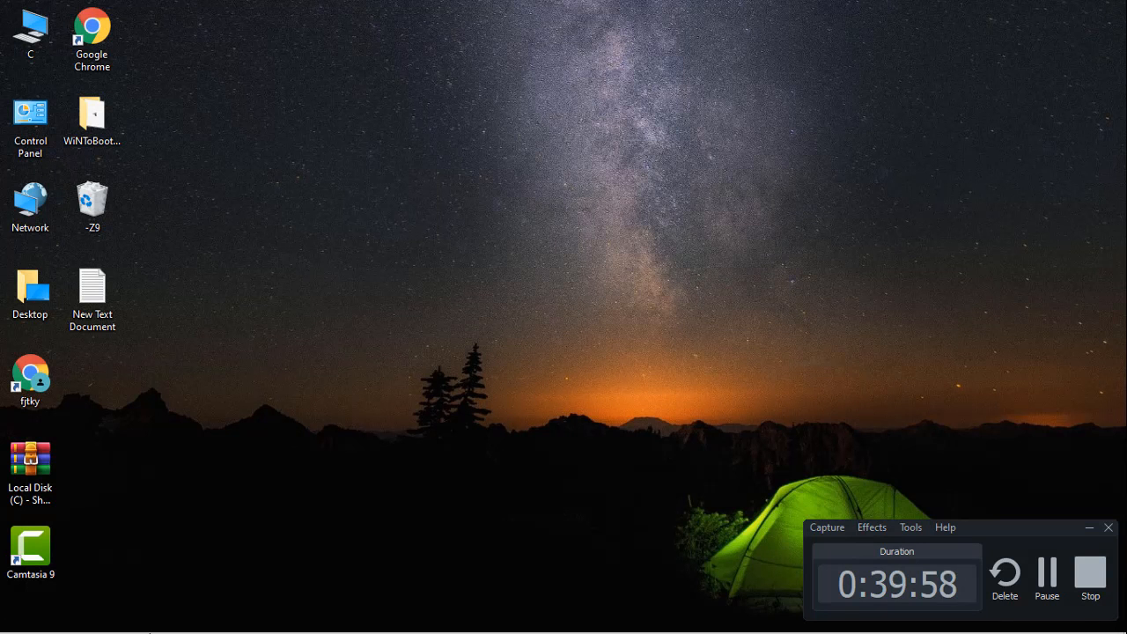
left_click(197, 622)
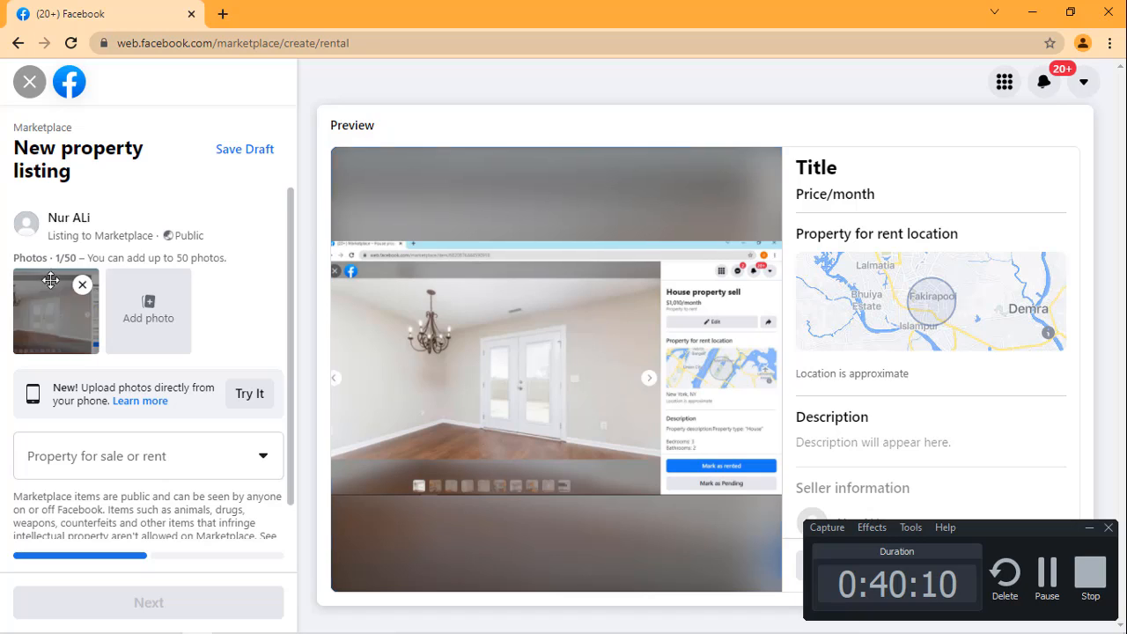
Step: Set the listing's property for sale or rent option to Rent
scroll(284, 227, "down", 1)
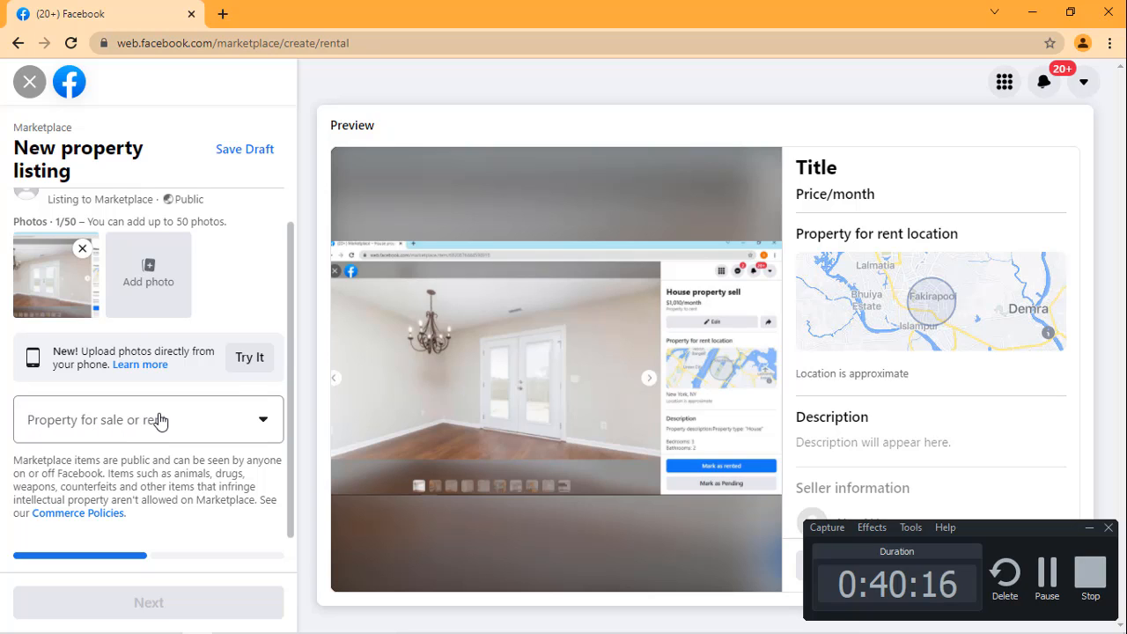
left_click(257, 422)
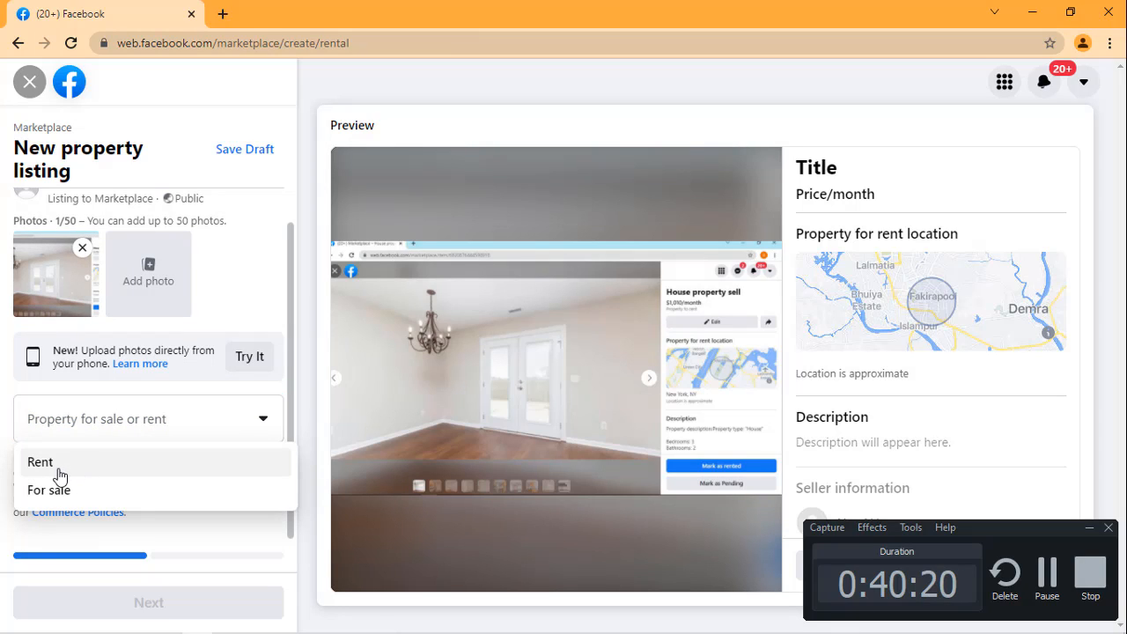
left_click(53, 463)
scroll(121, 401, "down", 1)
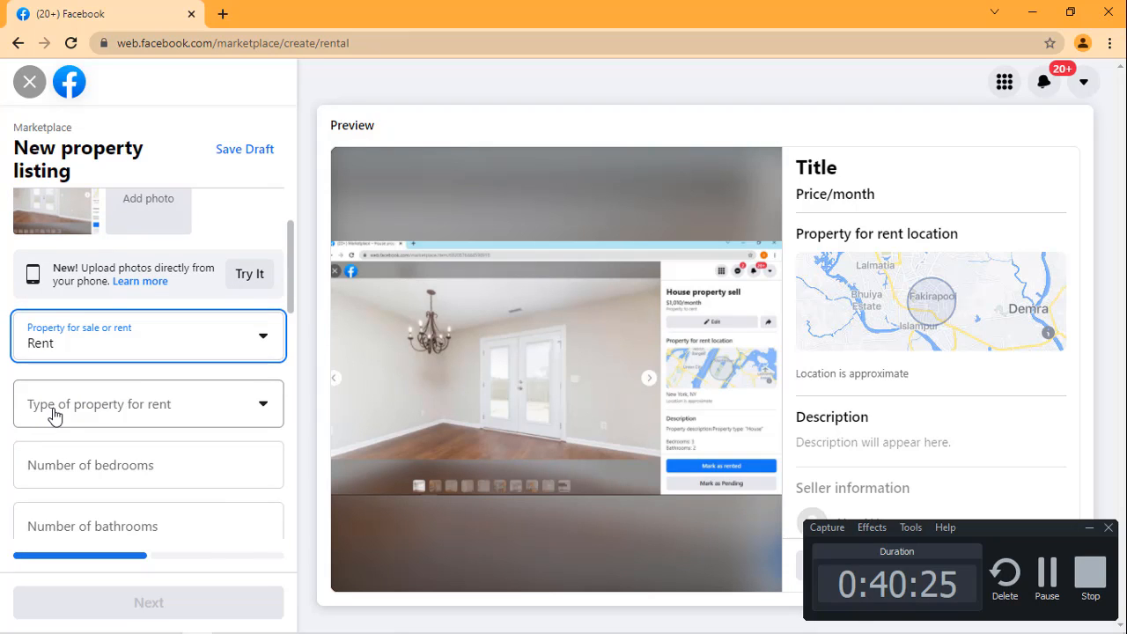
Step: Switch to Notepad to read the saved property details, and return to the property listing form in Chrome
mouse_move(343, 630)
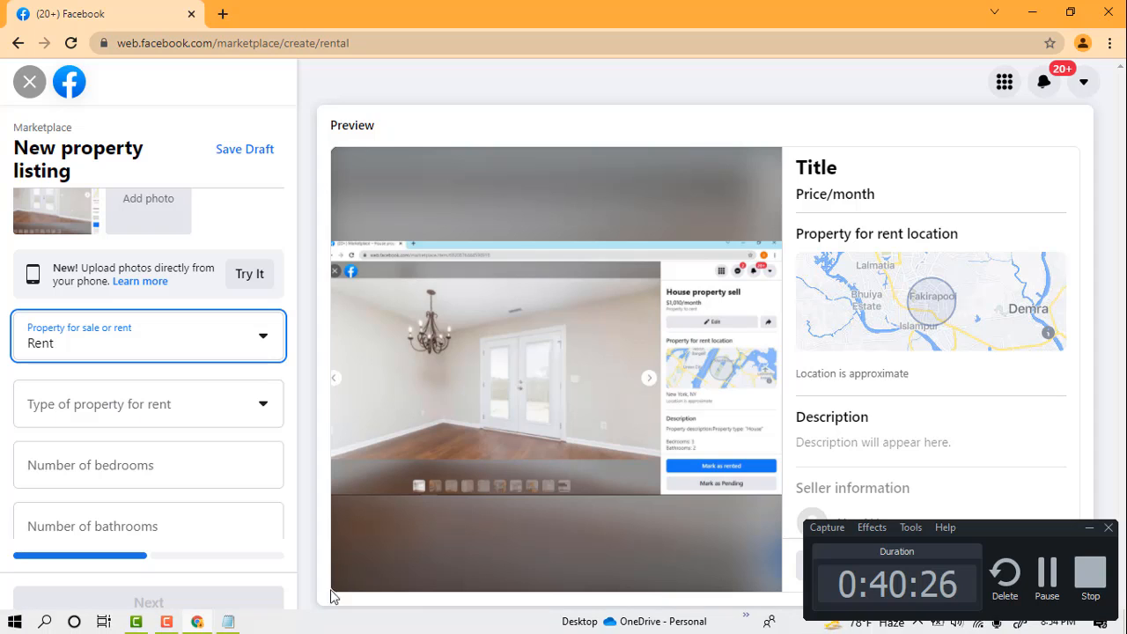
left_click(227, 623)
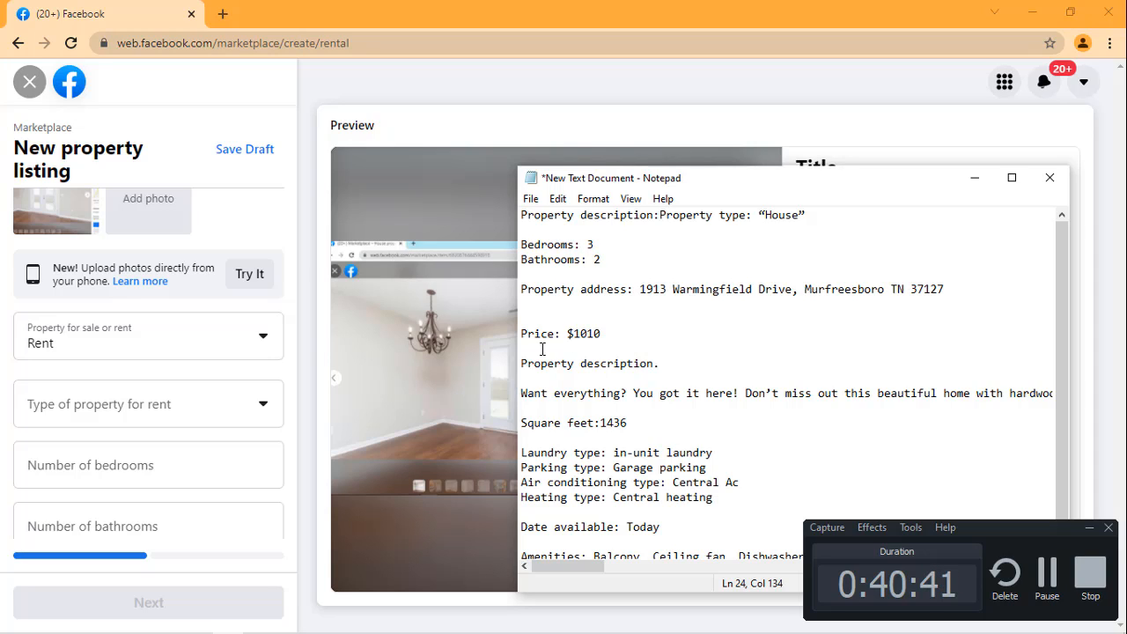
left_click(779, 93)
Step: Look through the rental listing form's fields, from the photos and description to the advanced details and pet-friendly options
scroll(161, 370, "down", 6)
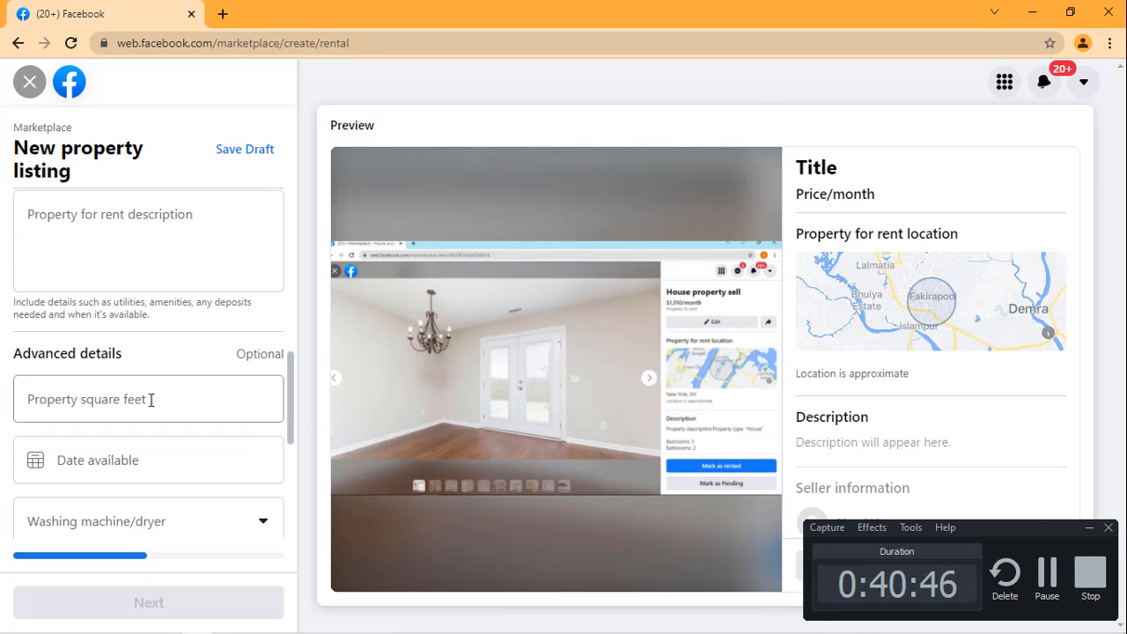
scroll(149, 398, "down", 3)
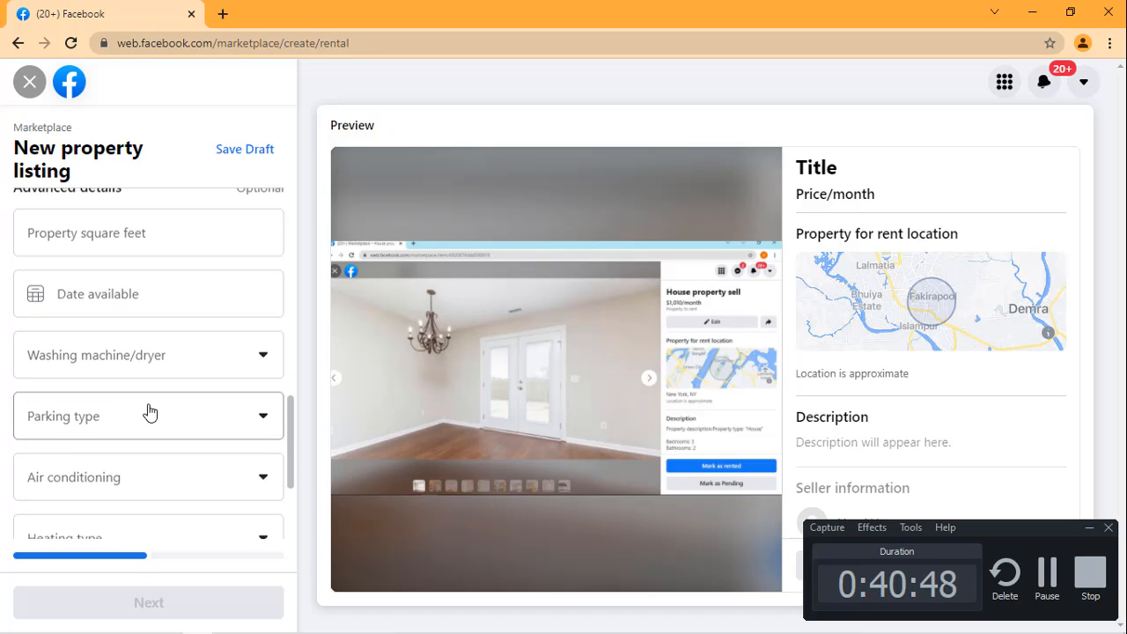
scroll(146, 410, "down", 3)
scroll(149, 341, "up", 10)
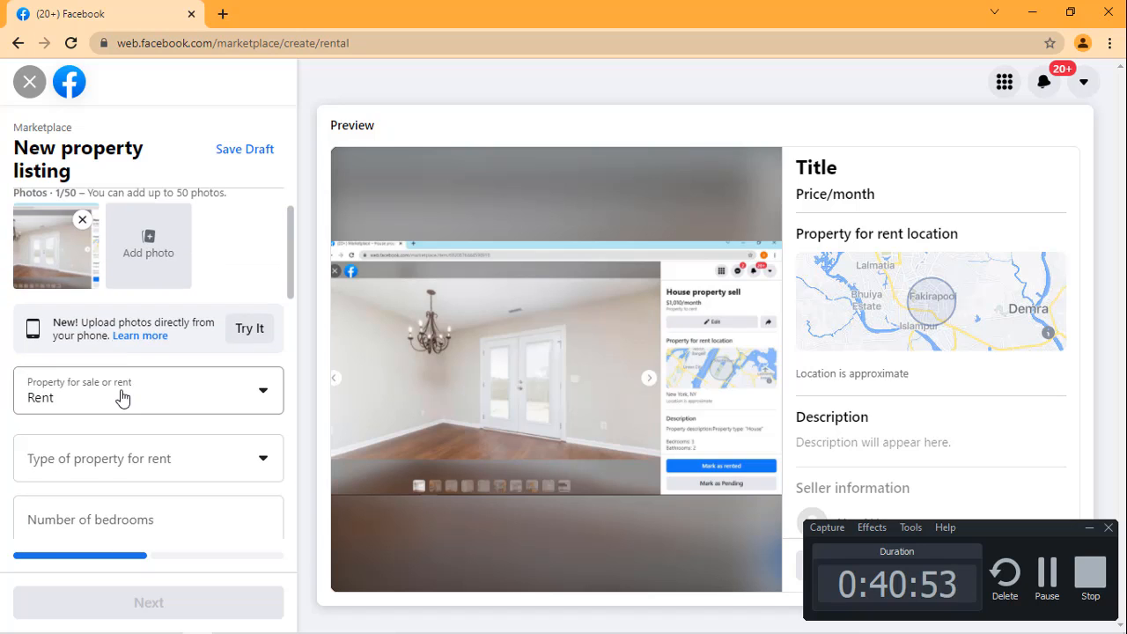
scroll(119, 387, "up", 2)
scroll(132, 365, "down", 5)
scroll(144, 356, "down", 5)
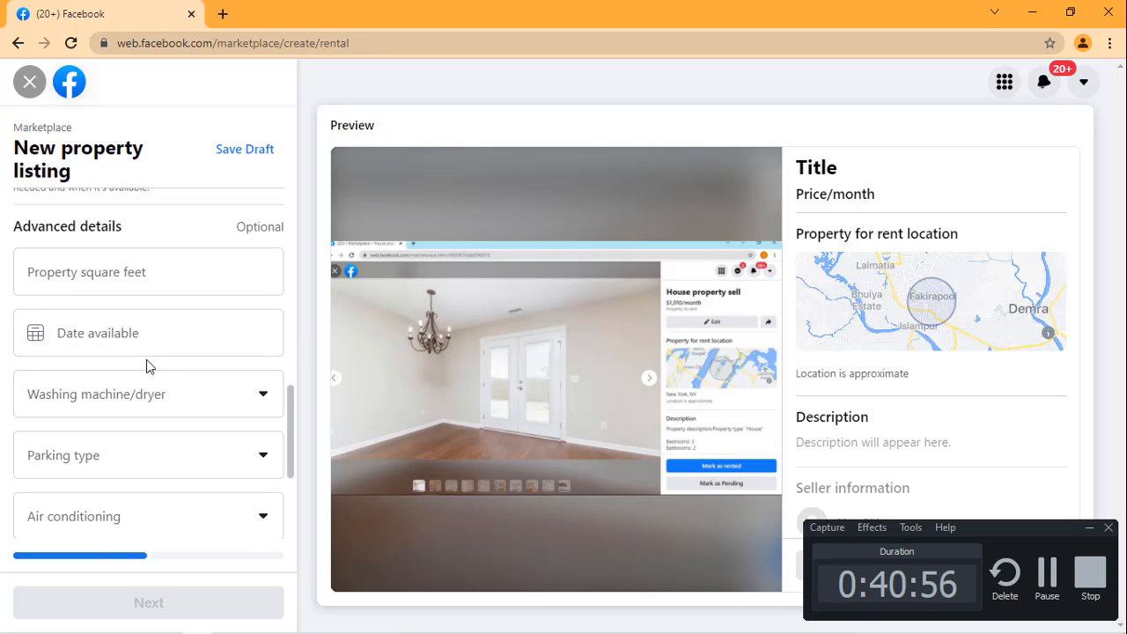
scroll(146, 359, "down", 1)
scroll(146, 359, "down", 1)
scroll(146, 367, "down", 1)
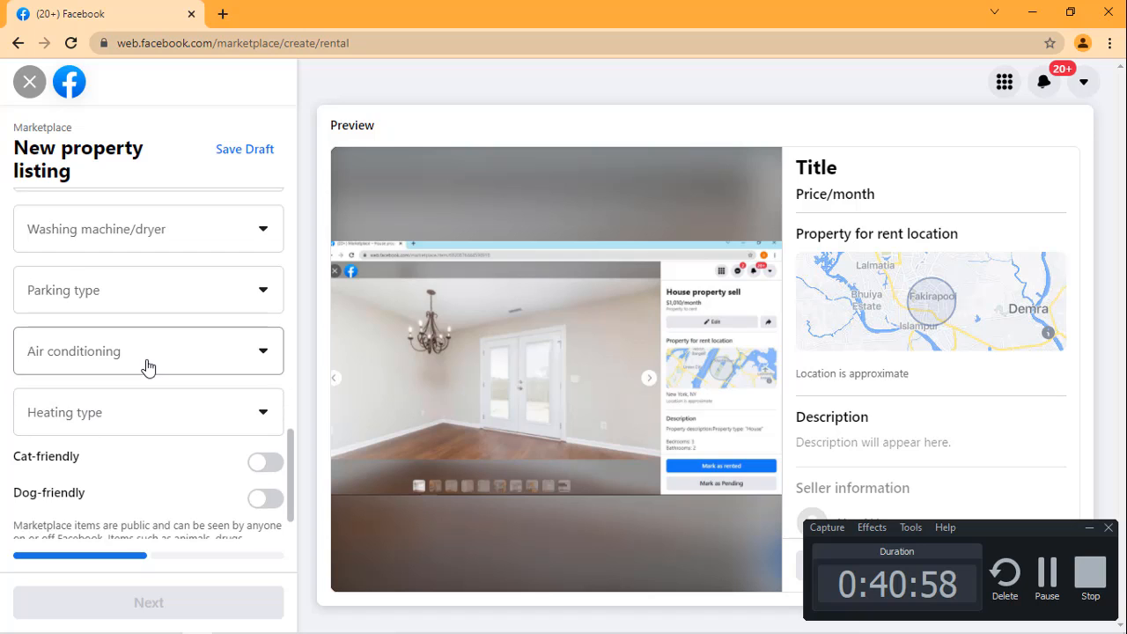
scroll(249, 264, "up", 10)
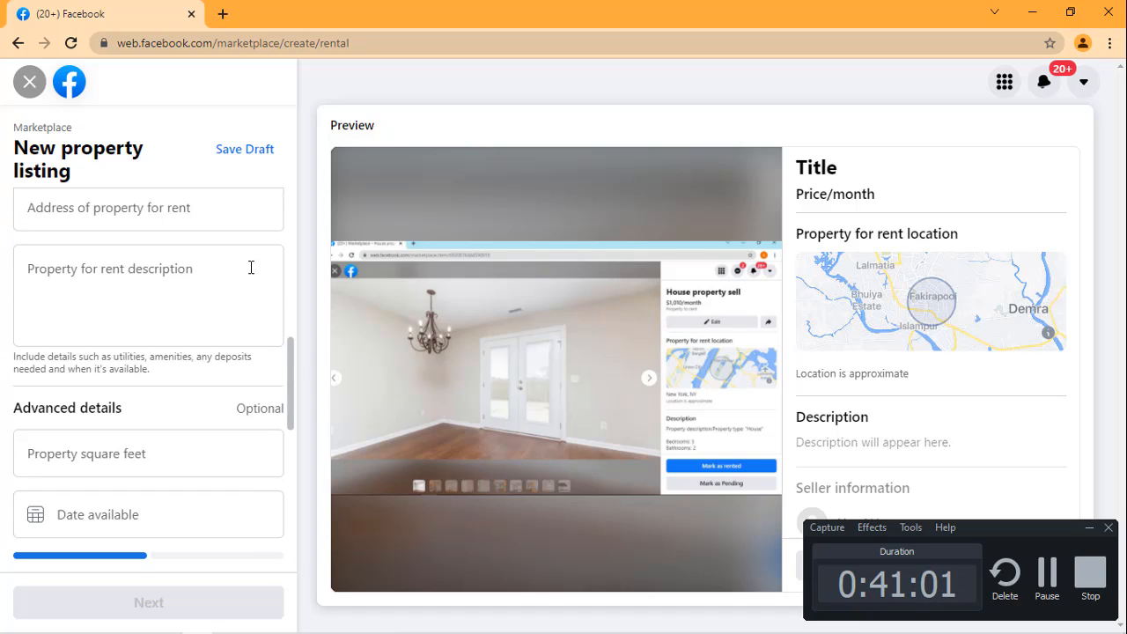
Step: Leave the new property listing without saving, return to the Office supplies category, and minimize the screen recorder window
left_click(20, 50)
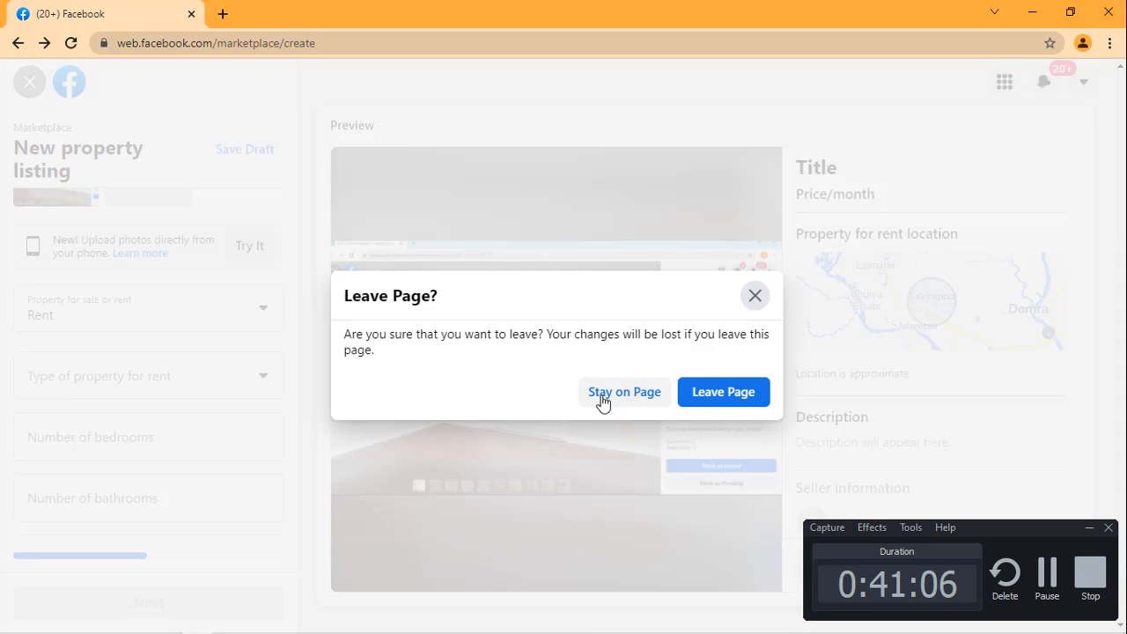
left_click(700, 401)
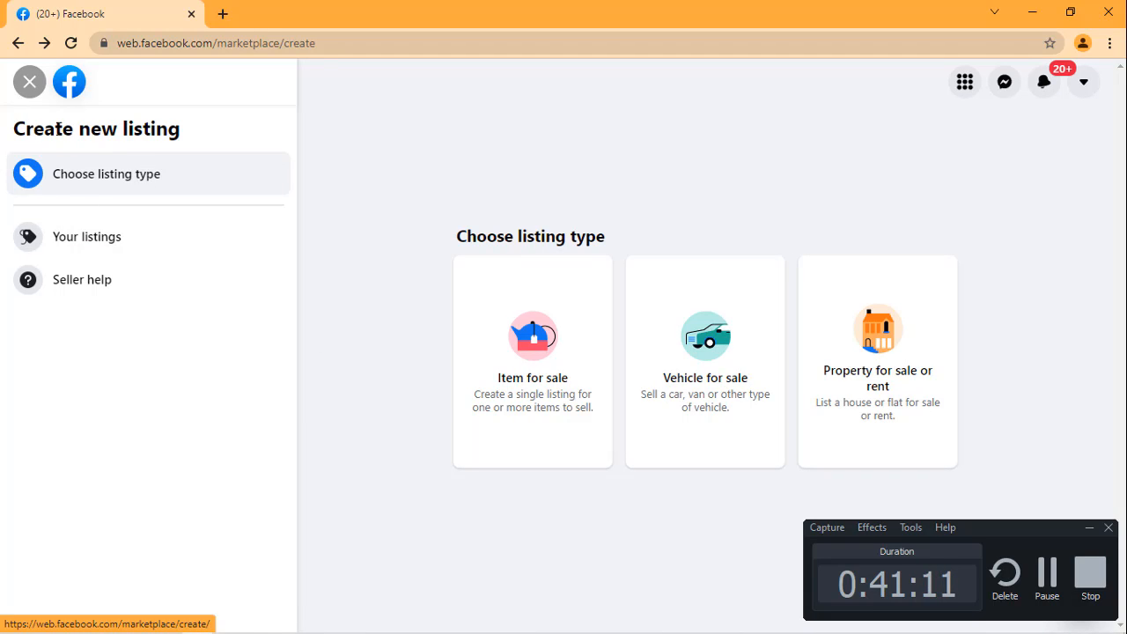
left_click(20, 44)
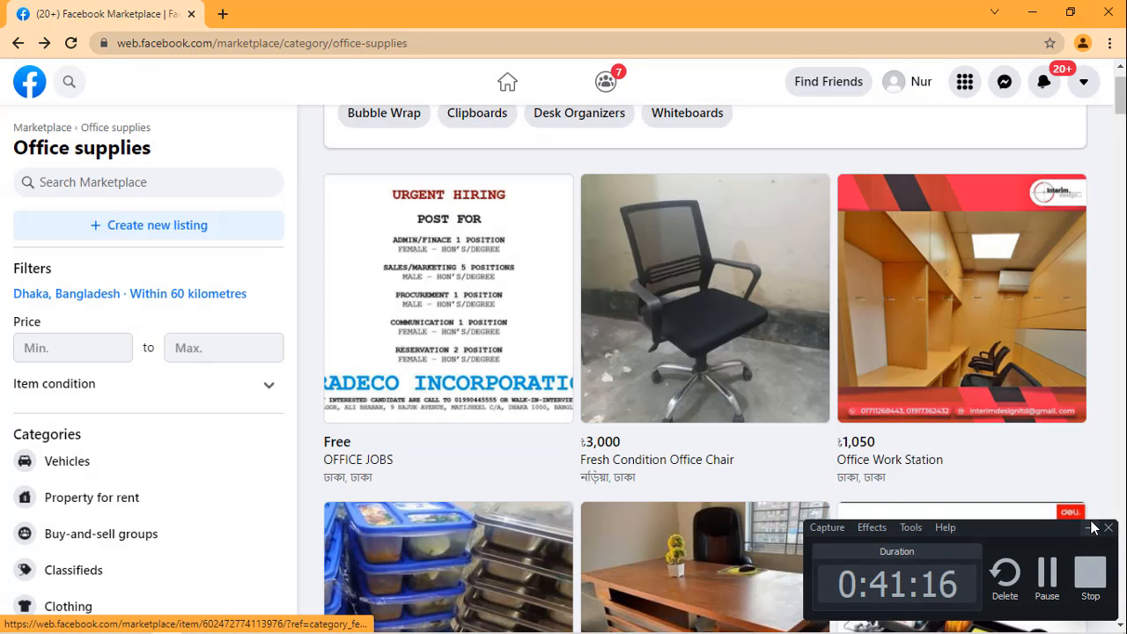
left_click(1090, 529)
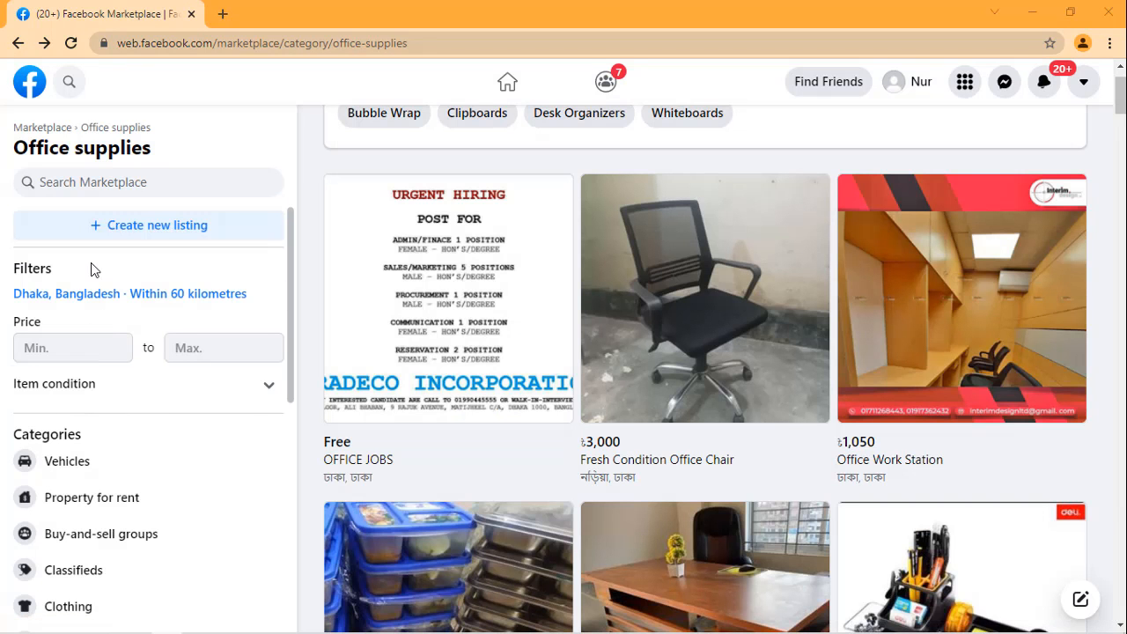
Step: Change the Marketplace location filter to New York, New York, found by searching for "united state", and apply it
left_click(78, 297)
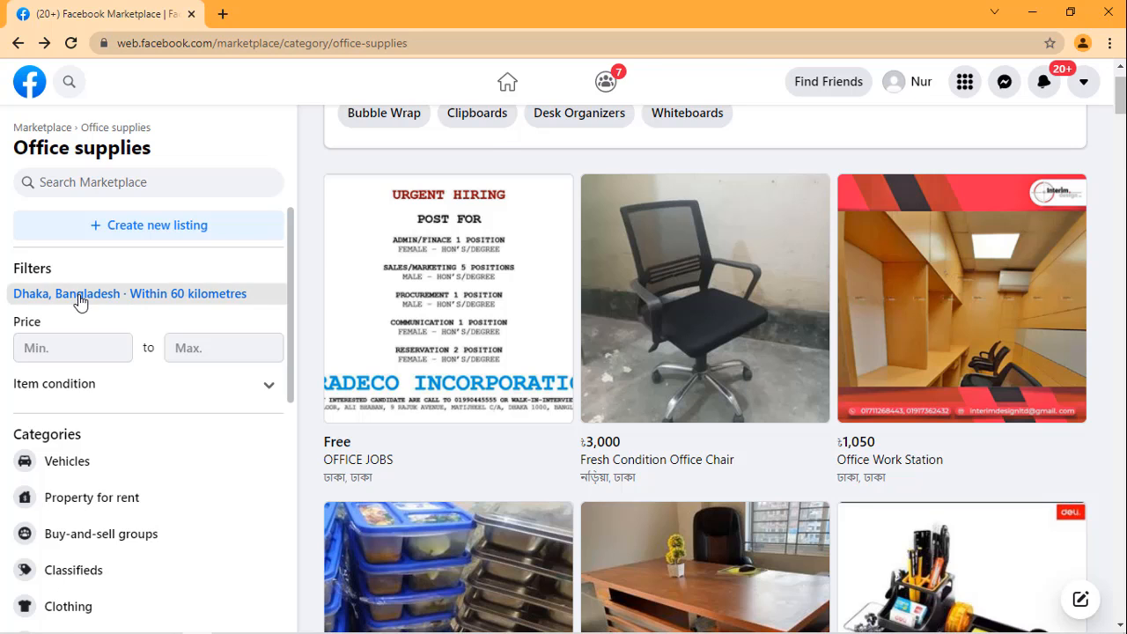
left_click(531, 213)
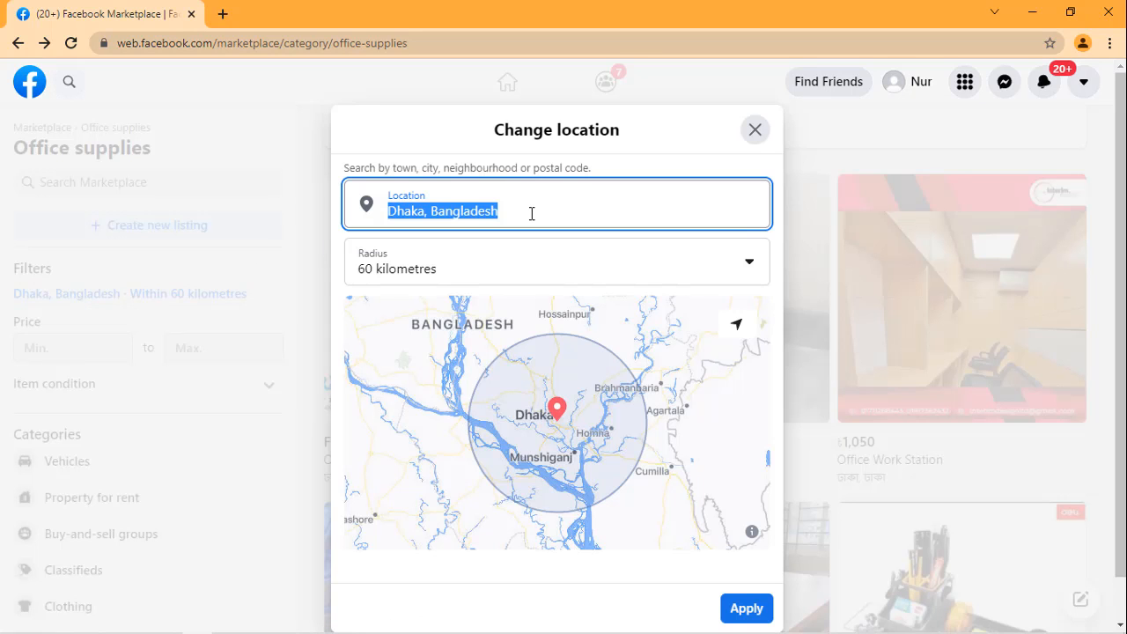
key("BackSpace")
type("s")
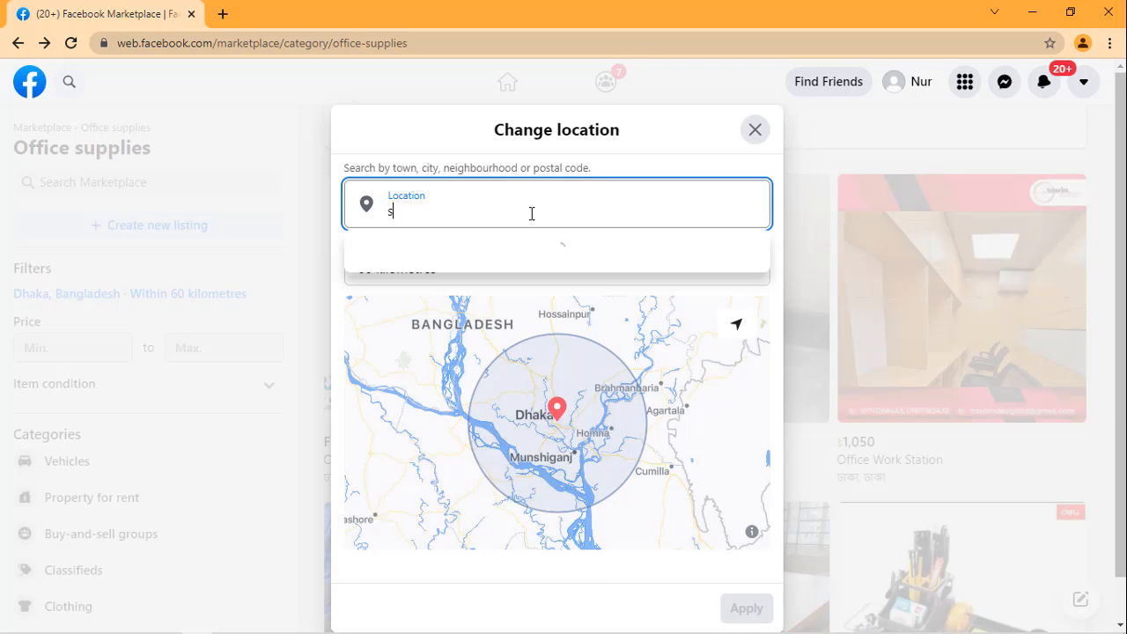
key("BackSpace")
type("united")
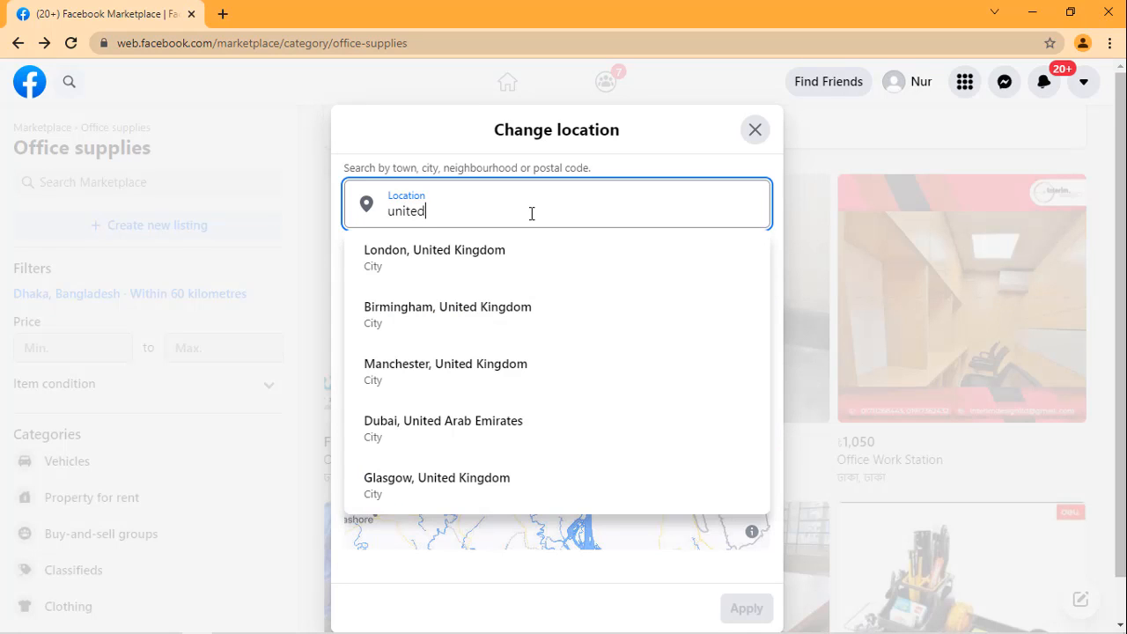
type(" sate")
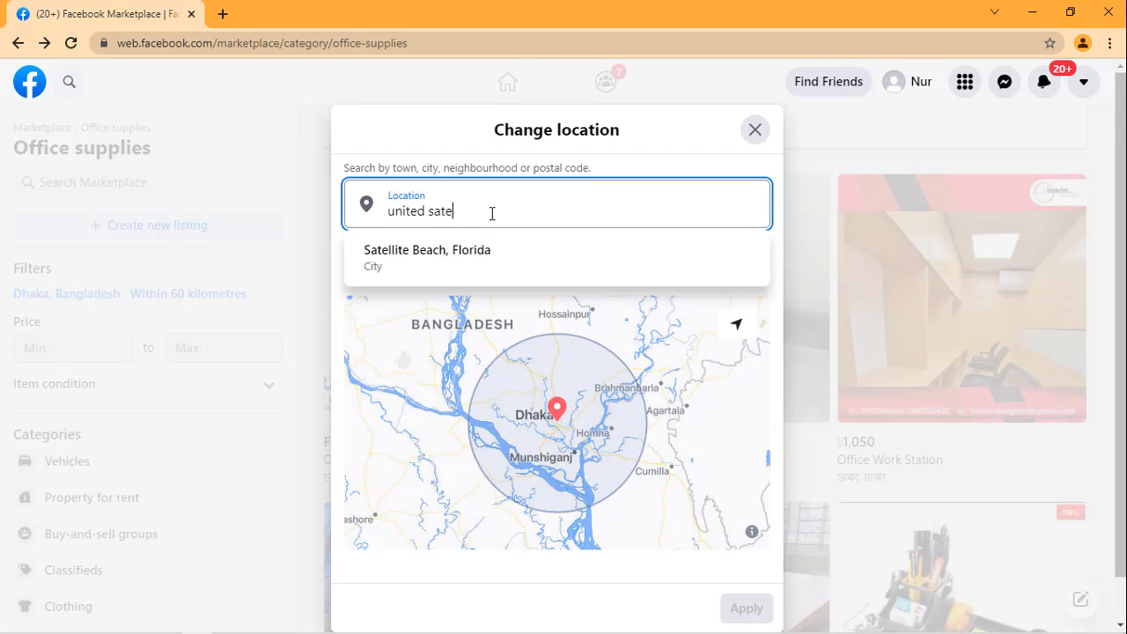
key("BackSpace")
key("BackSpace")
key("BackSpace")
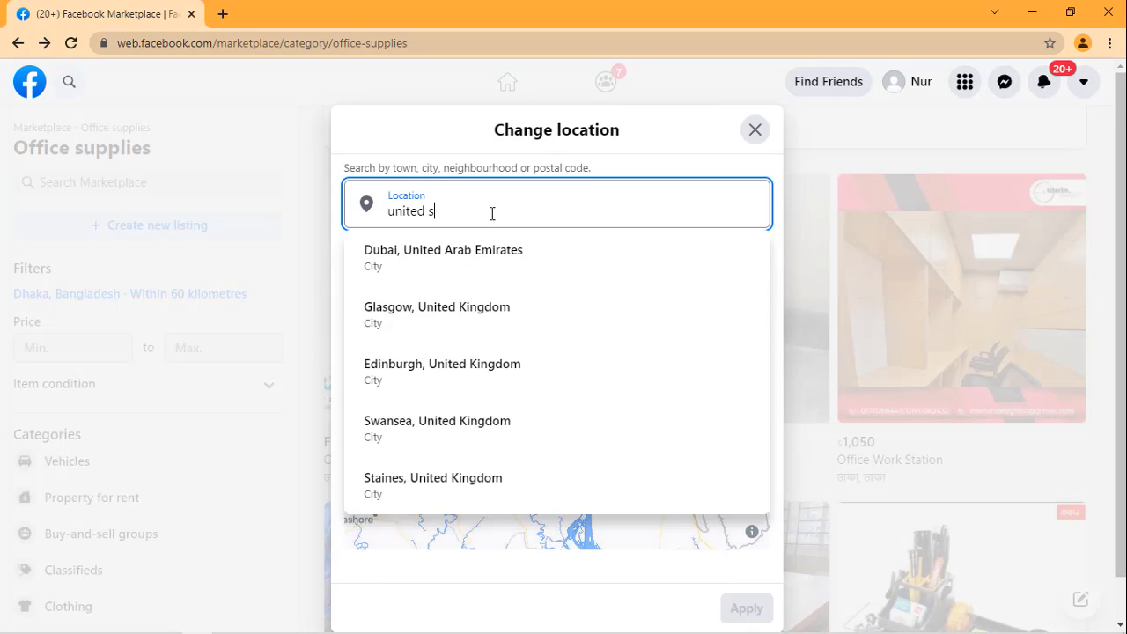
type("tate")
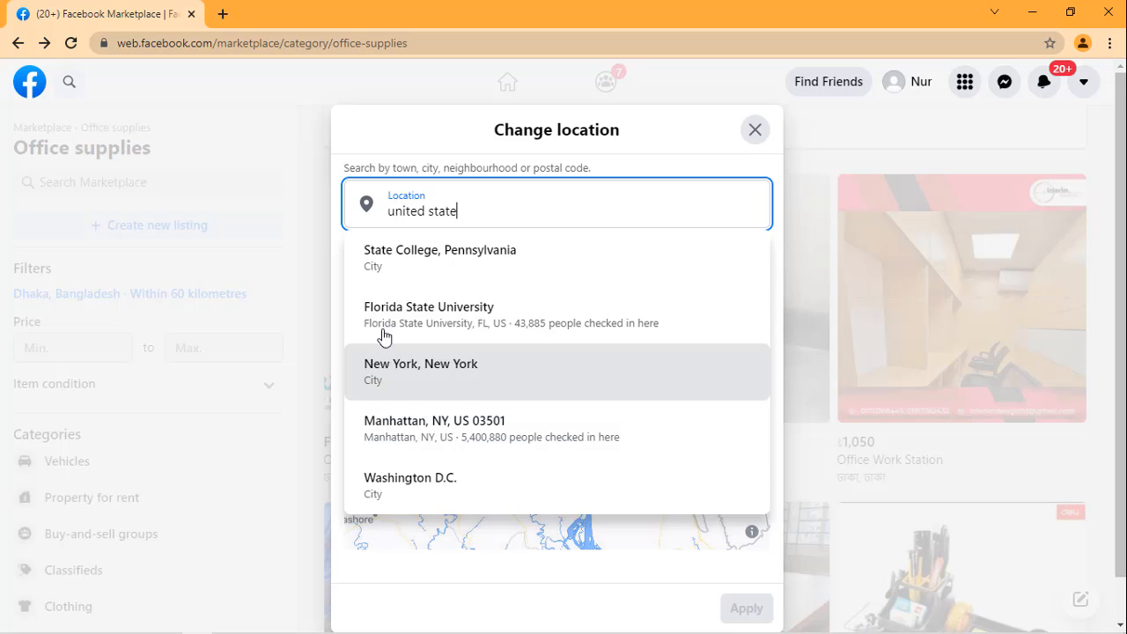
left_click(391, 365)
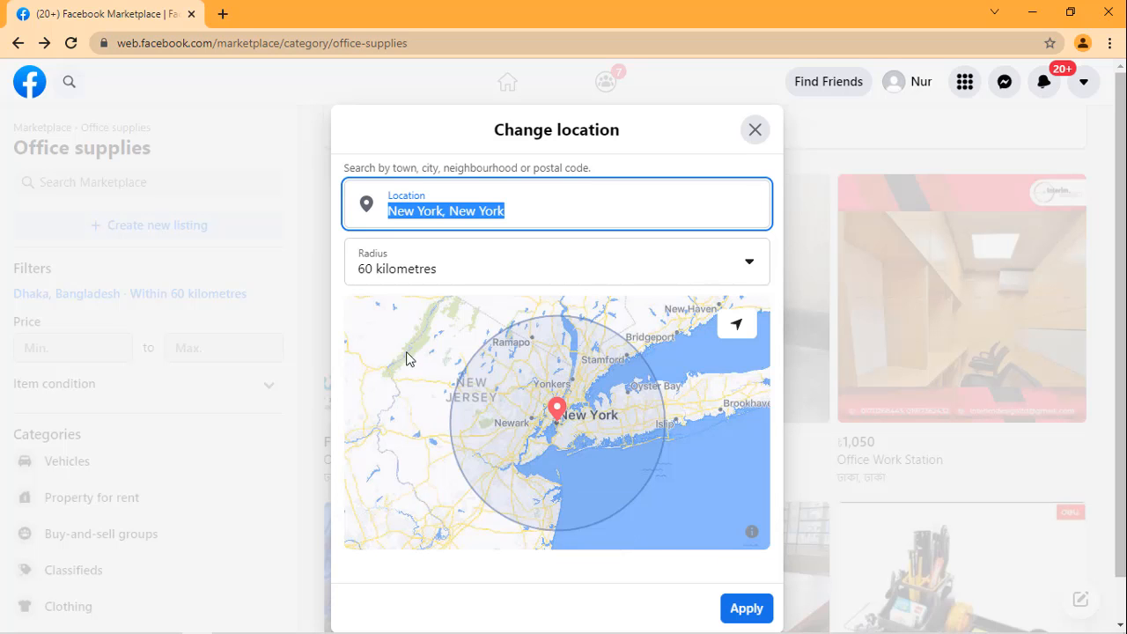
left_click(750, 608)
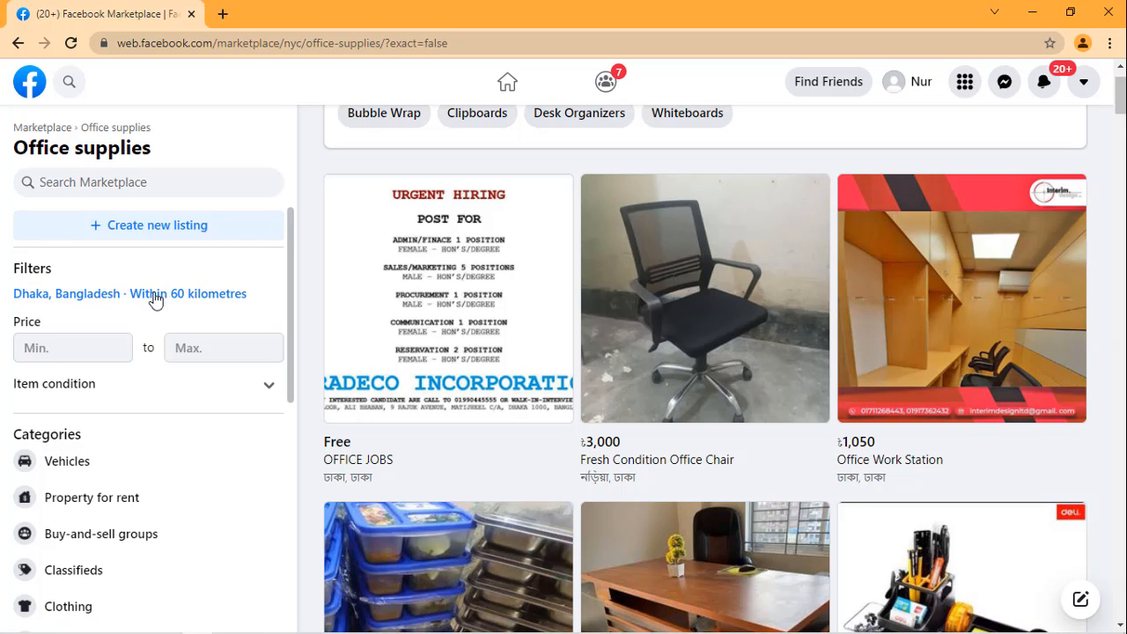
Step: Reapply New York, New York as the location filter by searching for "united state" again
left_click(152, 296)
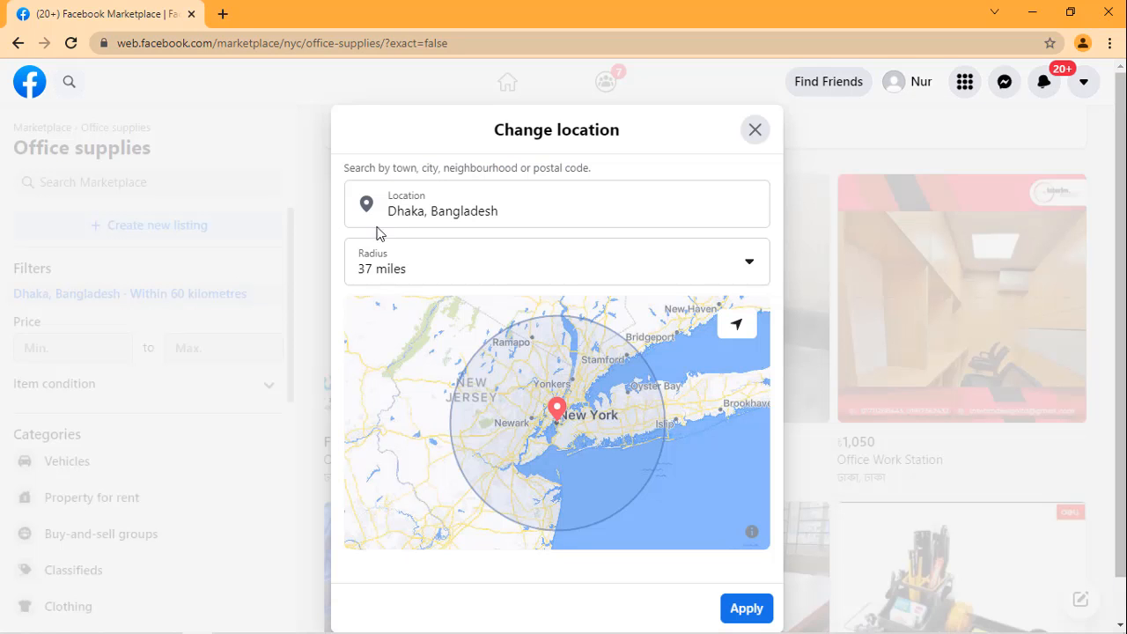
left_click(537, 219)
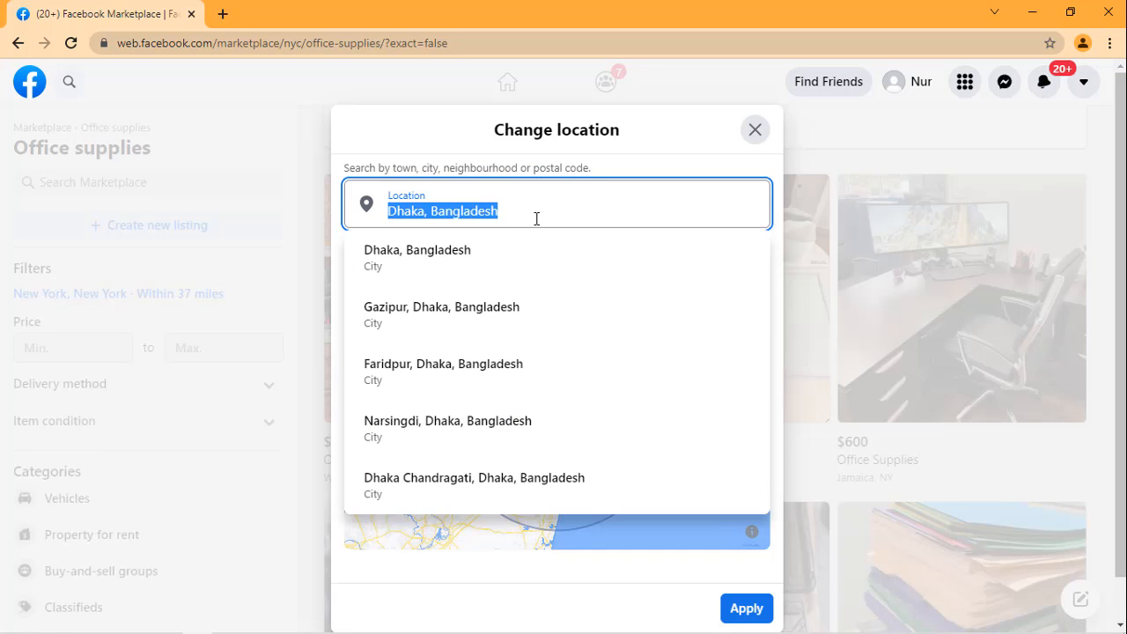
key("BackSpace")
type("uni")
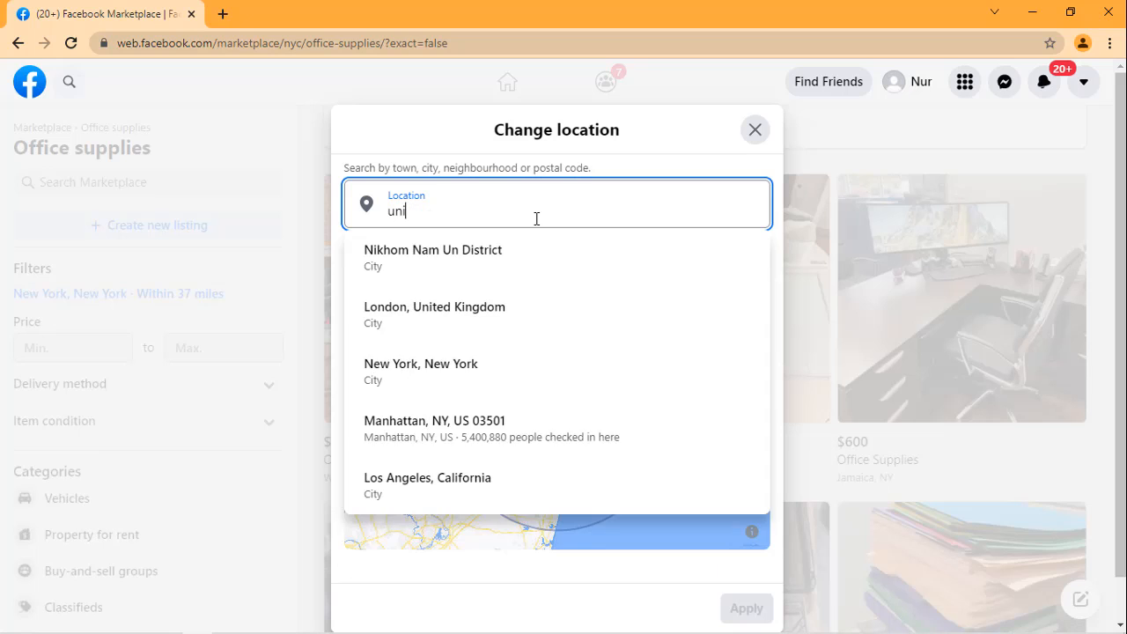
type("ted state")
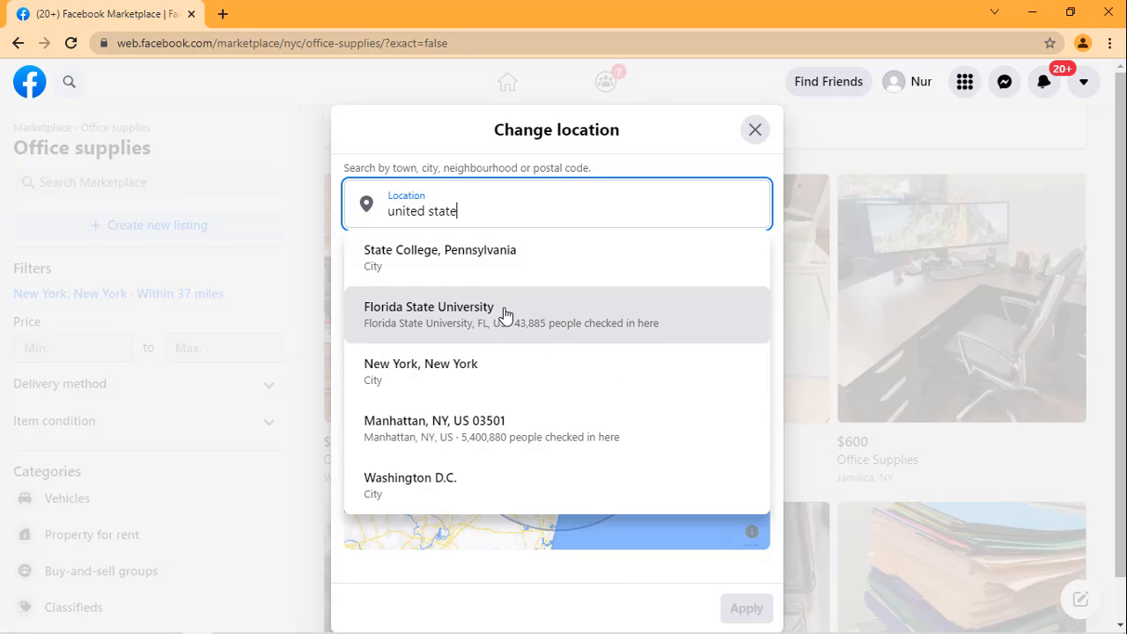
left_click(401, 385)
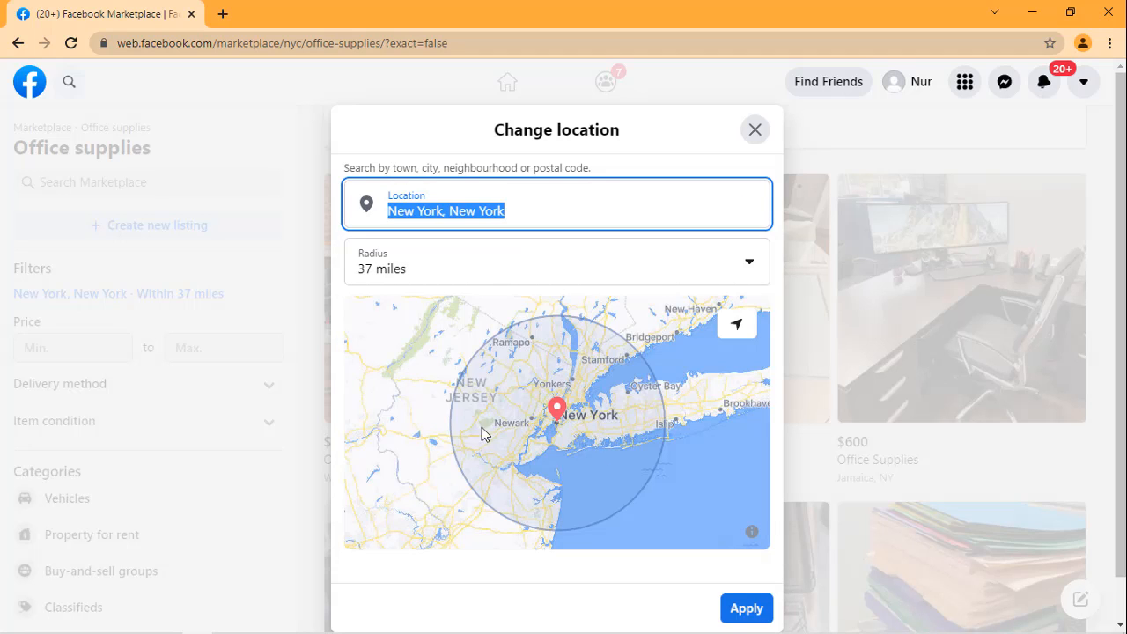
scroll(717, 546, "down", 1)
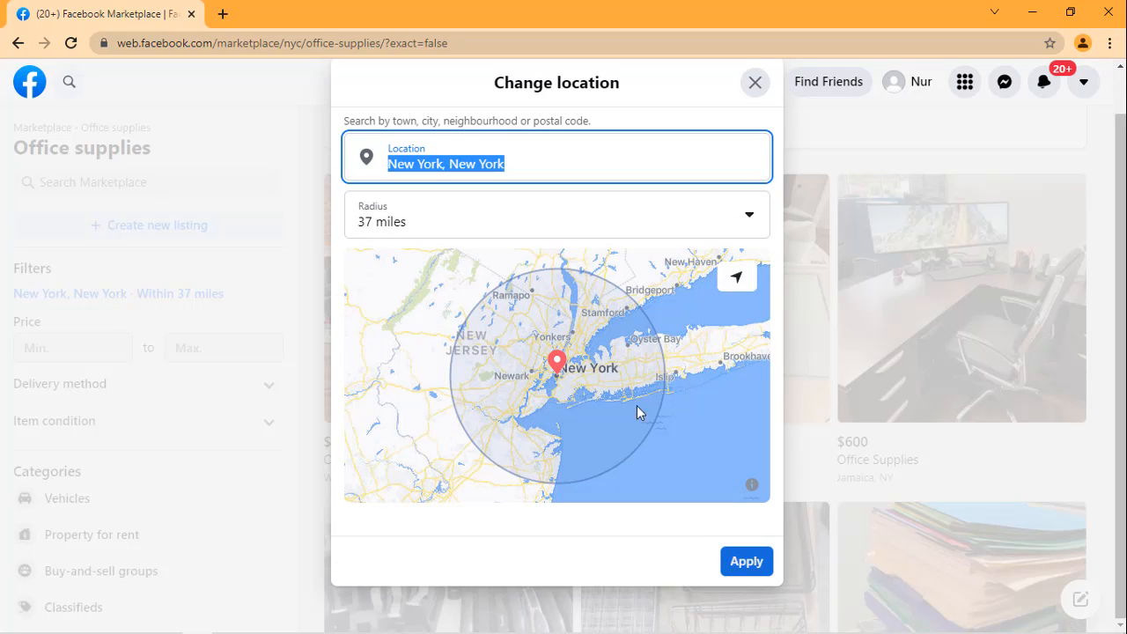
left_click(563, 367)
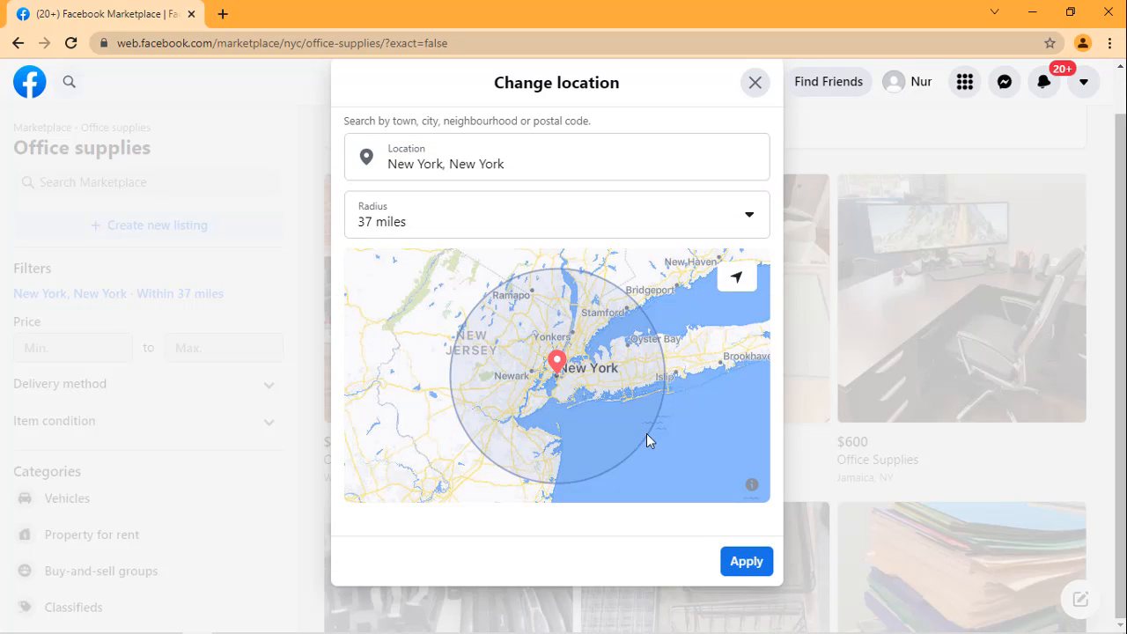
left_click(756, 559)
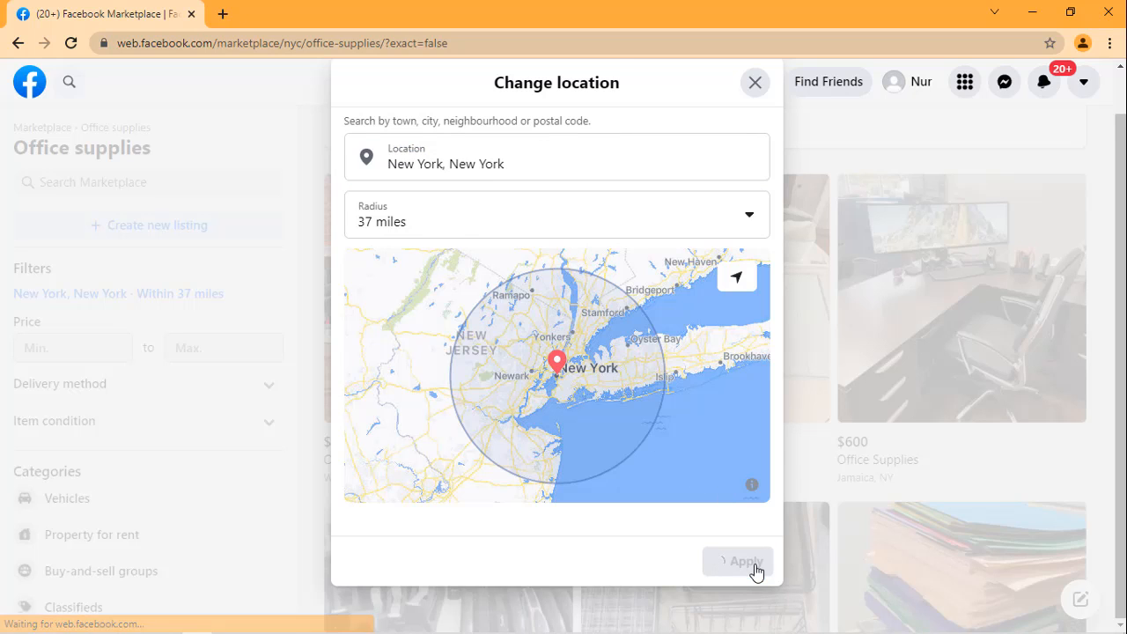
Step: Browse the office supplies listings offered around New York
scroll(756, 573, "up", 1)
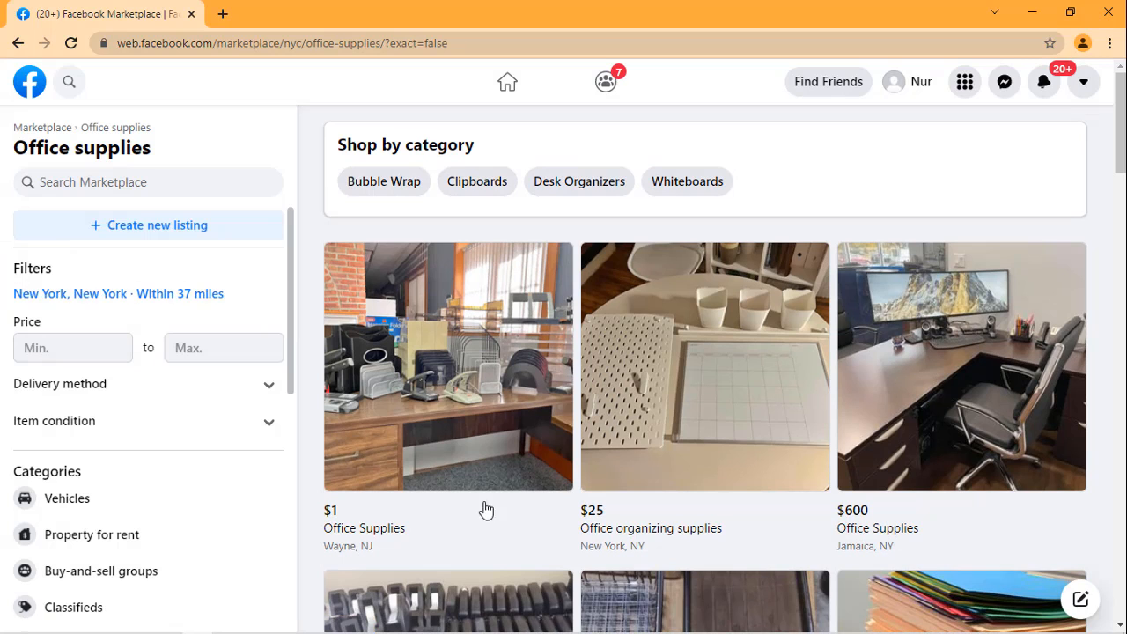
scroll(653, 414, "down", 2)
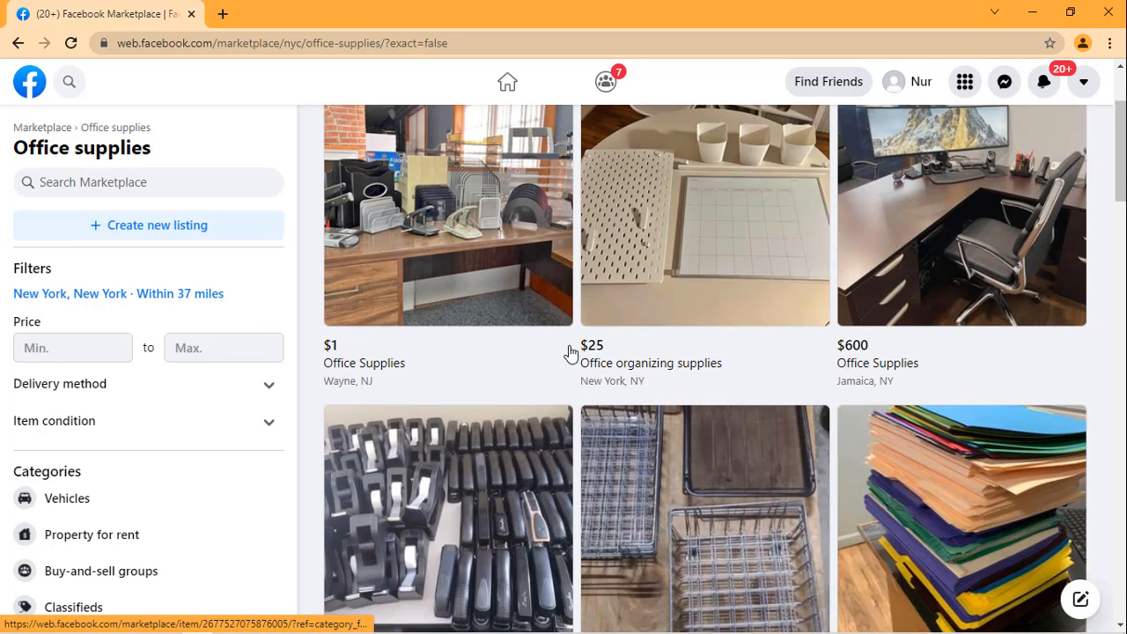
scroll(526, 426, "down", 1)
scroll(526, 426, "down", 3)
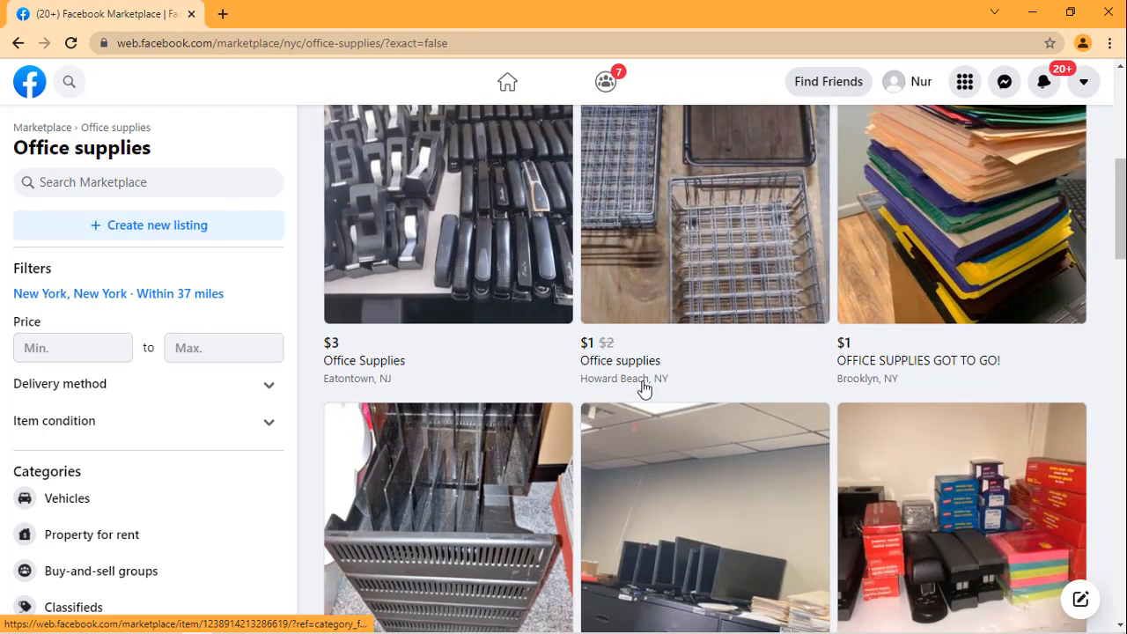
scroll(643, 390, "up", 2)
scroll(645, 385, "down", 2)
scroll(646, 385, "down", 4)
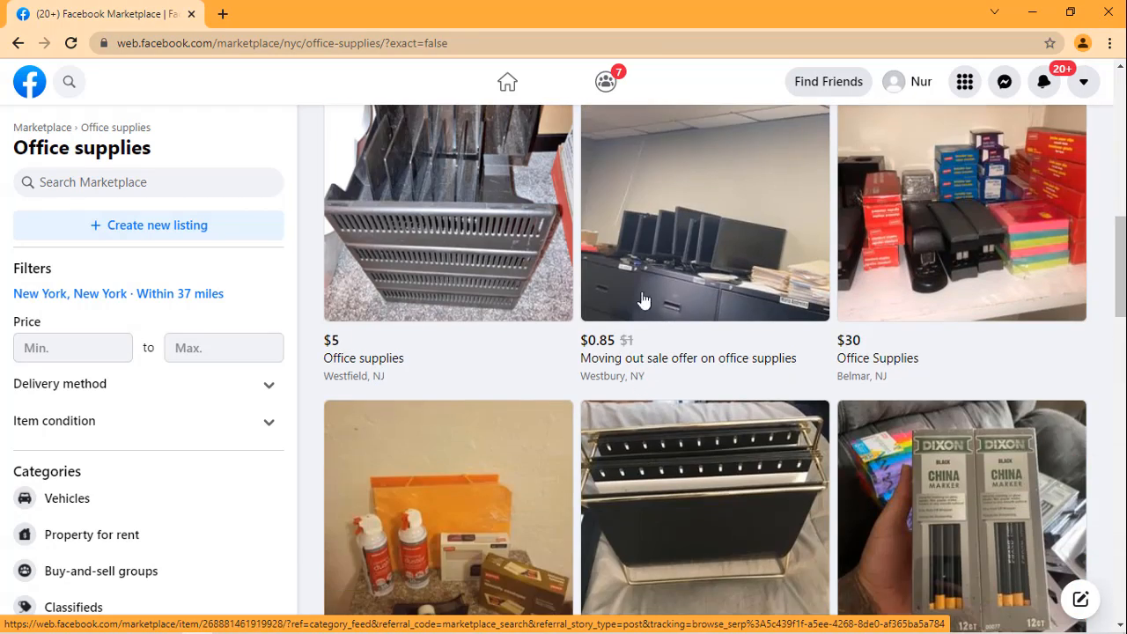
scroll(647, 399, "down", 3)
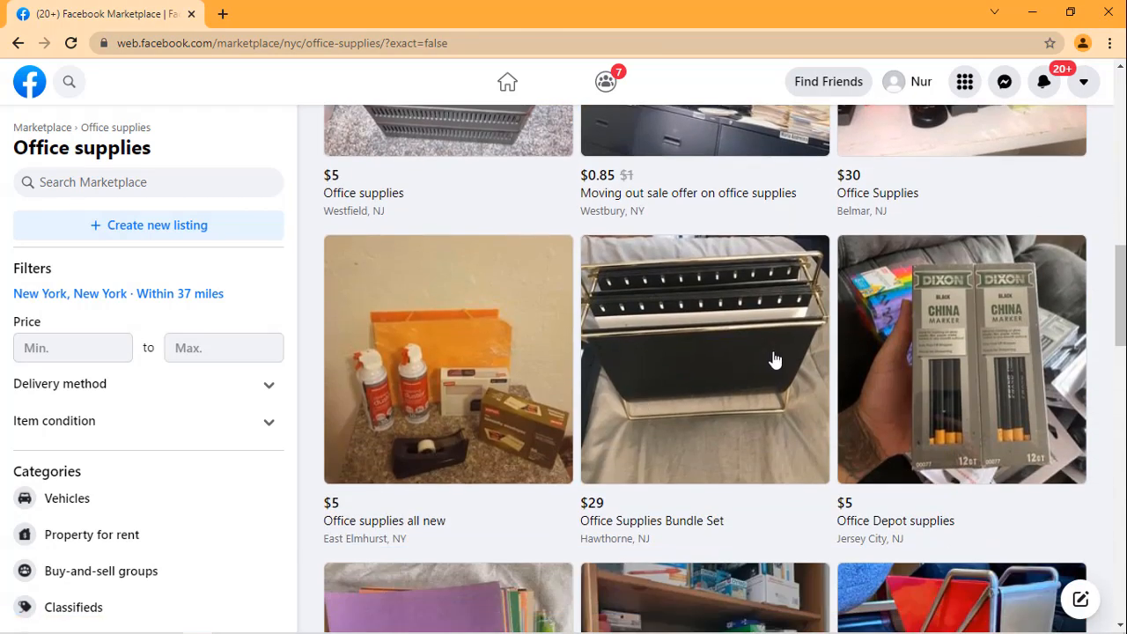
scroll(981, 329, "down", 2)
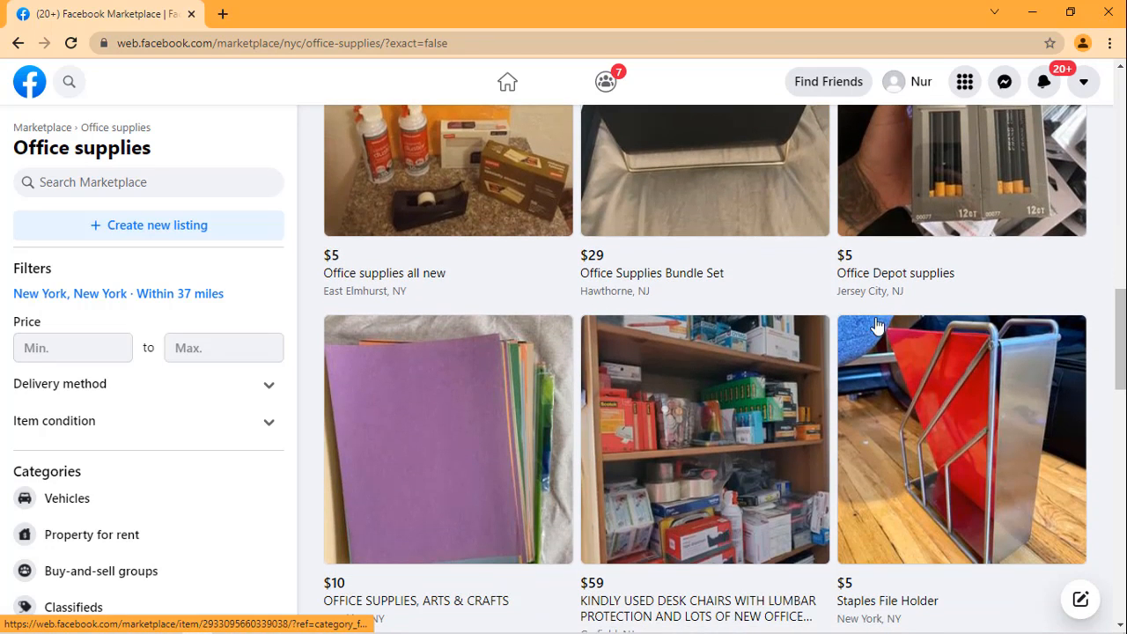
Step: Start a new Marketplace listing for property for sale or rent and add the empty-room photo to it
left_click(104, 228)
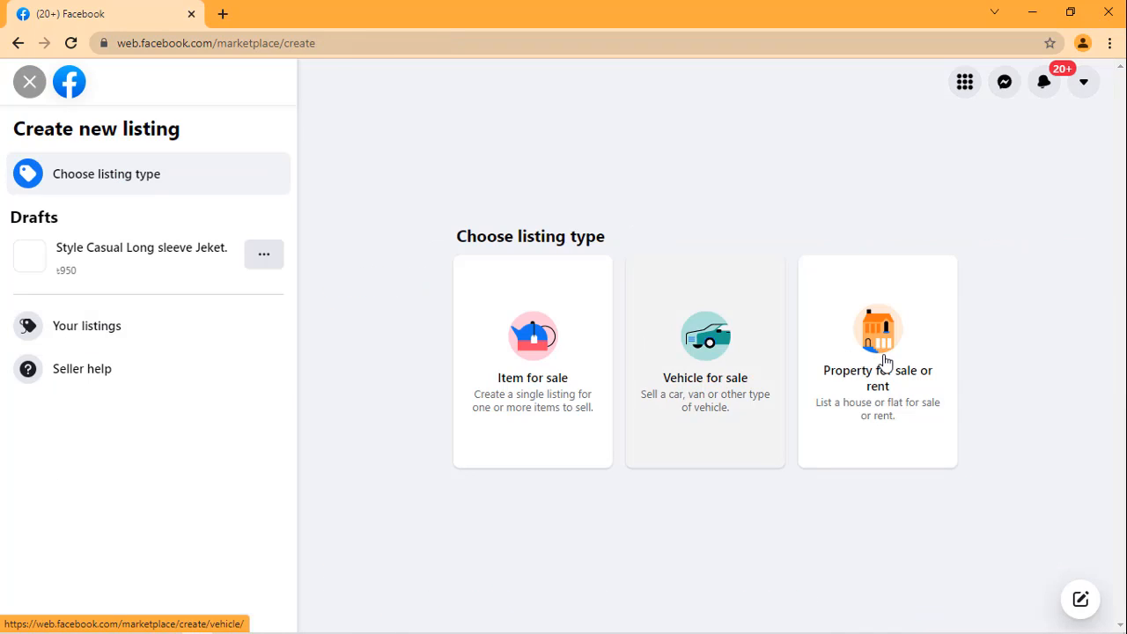
left_click(874, 362)
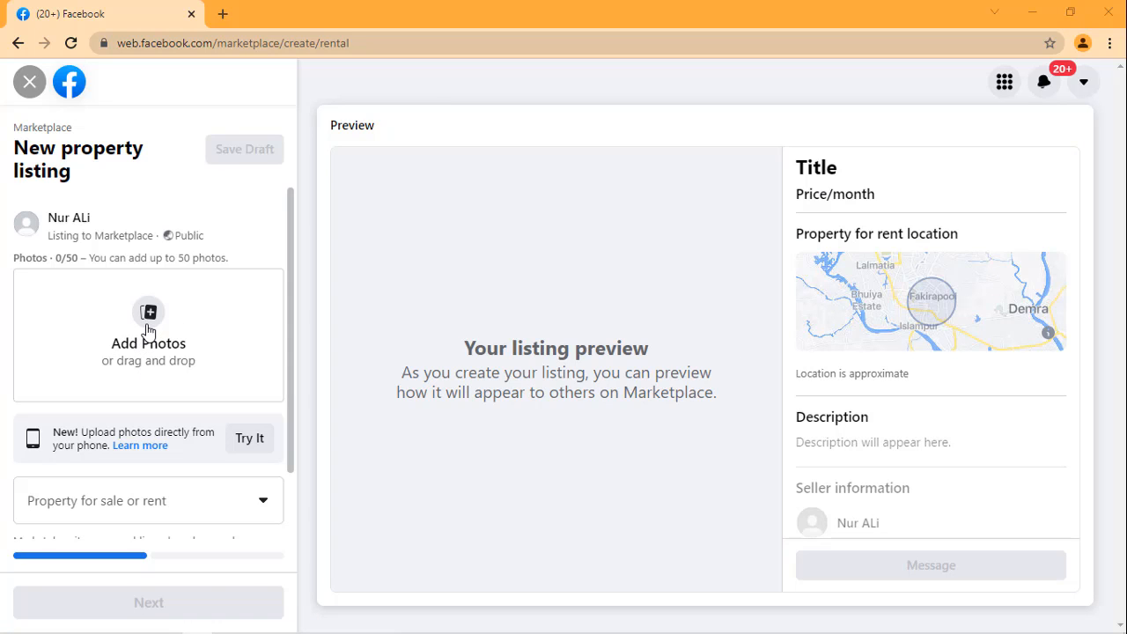
left_click(148, 330)
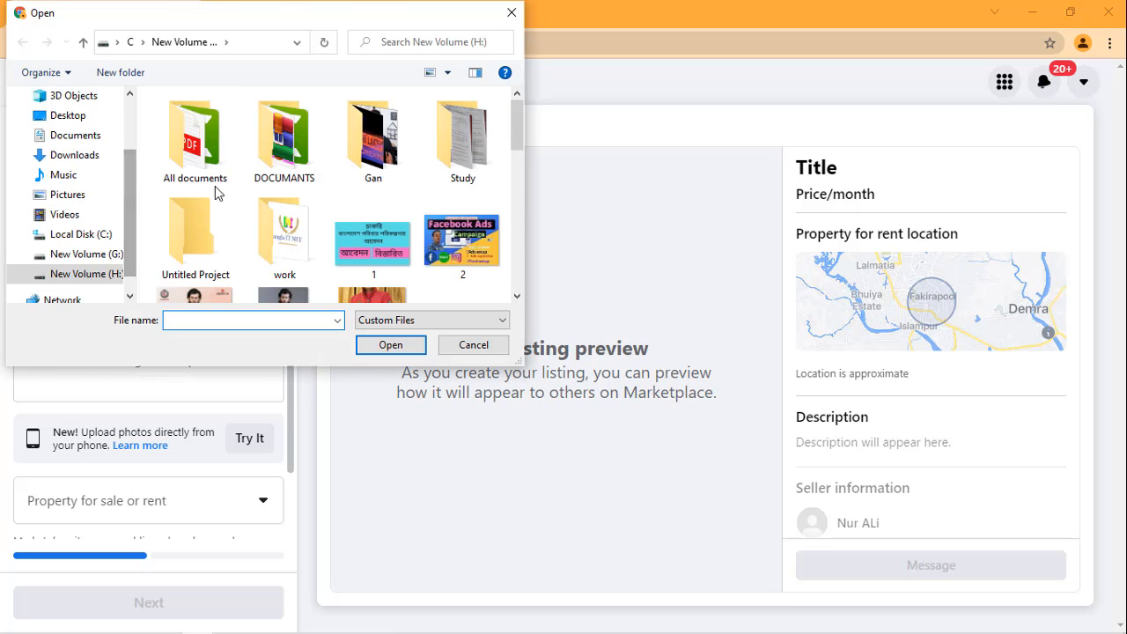
scroll(257, 201, "down", 2)
scroll(256, 201, "down", 2)
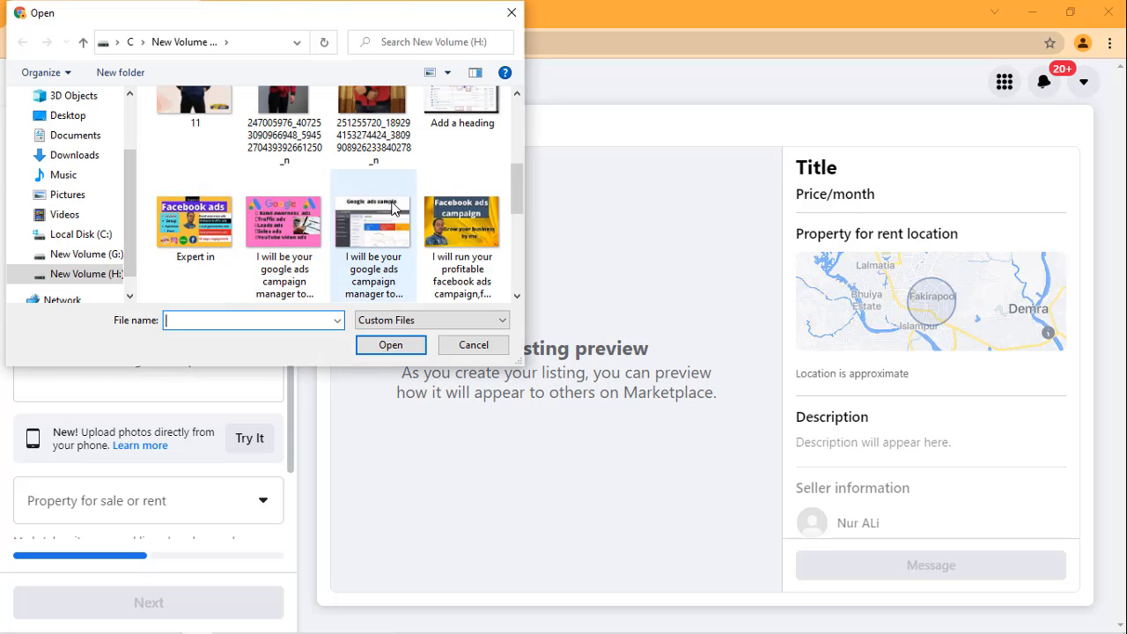
scroll(411, 232, "down", 5)
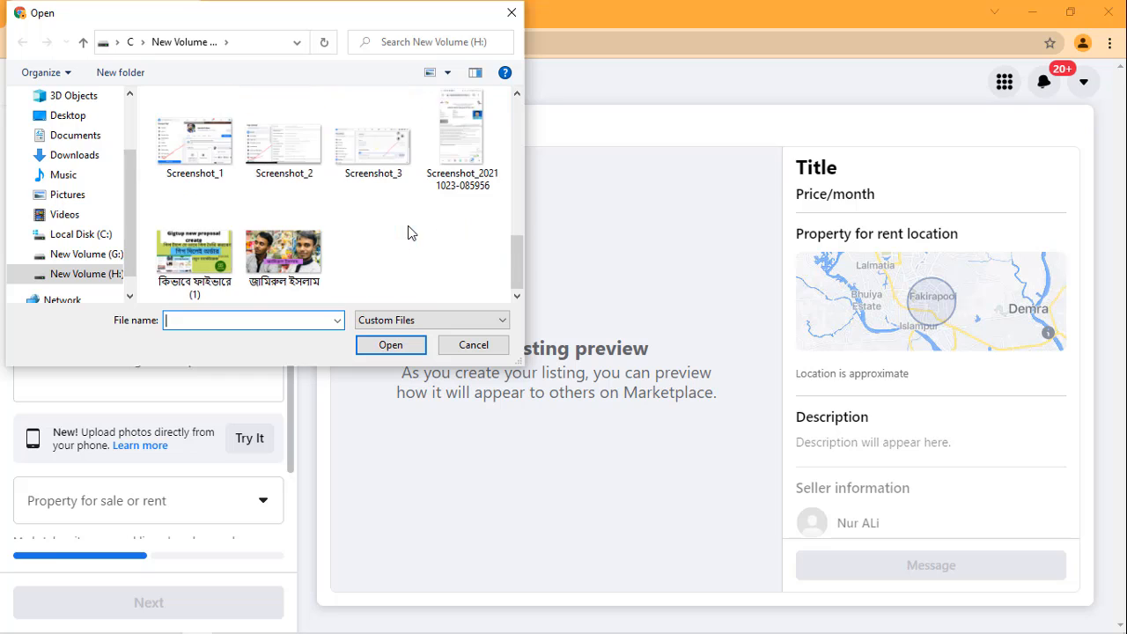
scroll(393, 238, "up", 2)
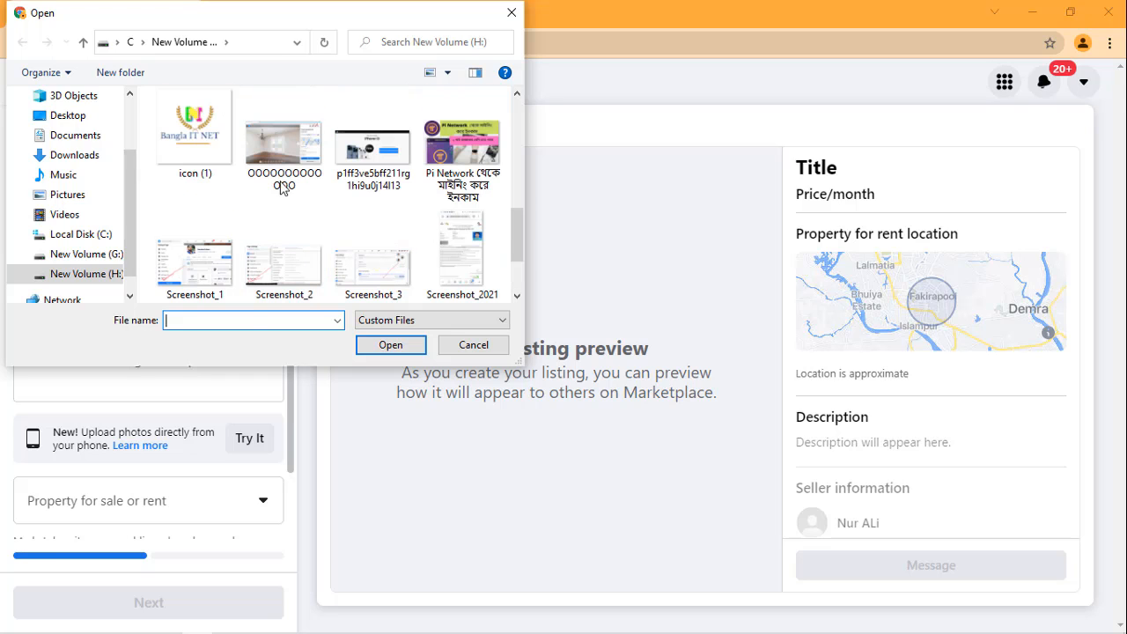
left_click(284, 141)
left_click(392, 345)
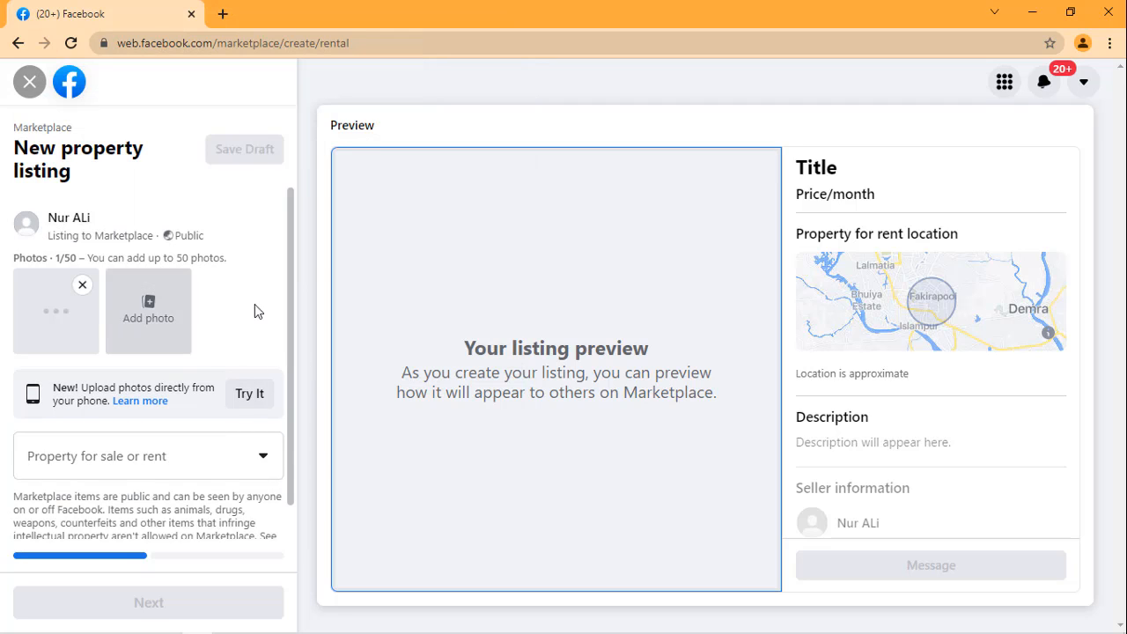
Step: Set the property listing to Rent and its property type to House, following the details in the Notepad document
scroll(254, 309, "down", 1)
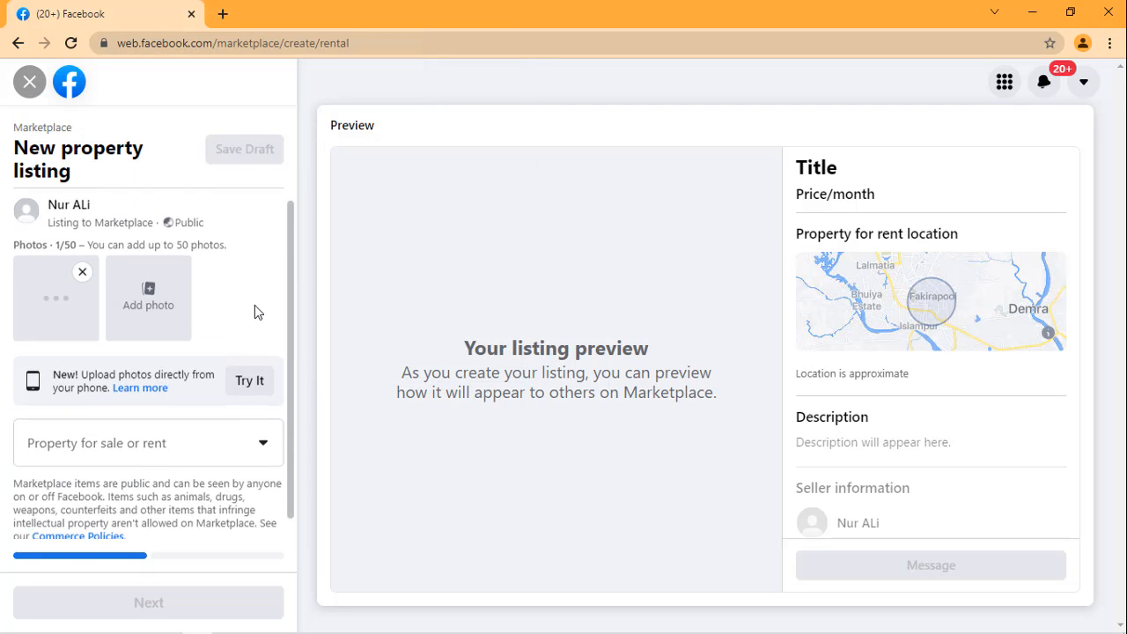
left_click(124, 431)
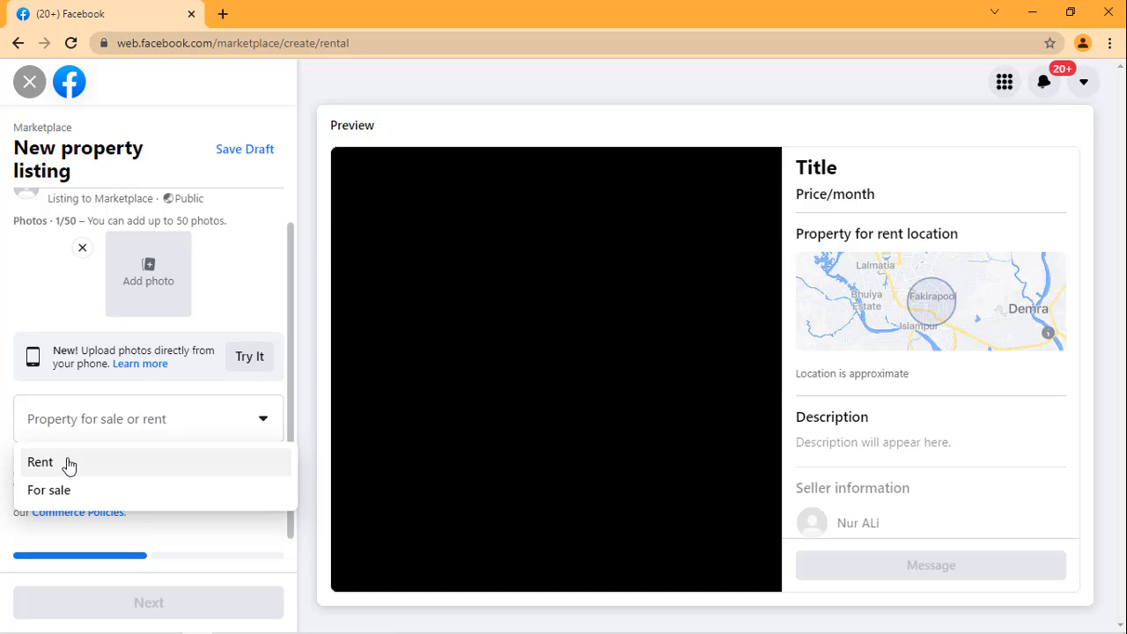
left_click(66, 460)
scroll(125, 390, "down", 1)
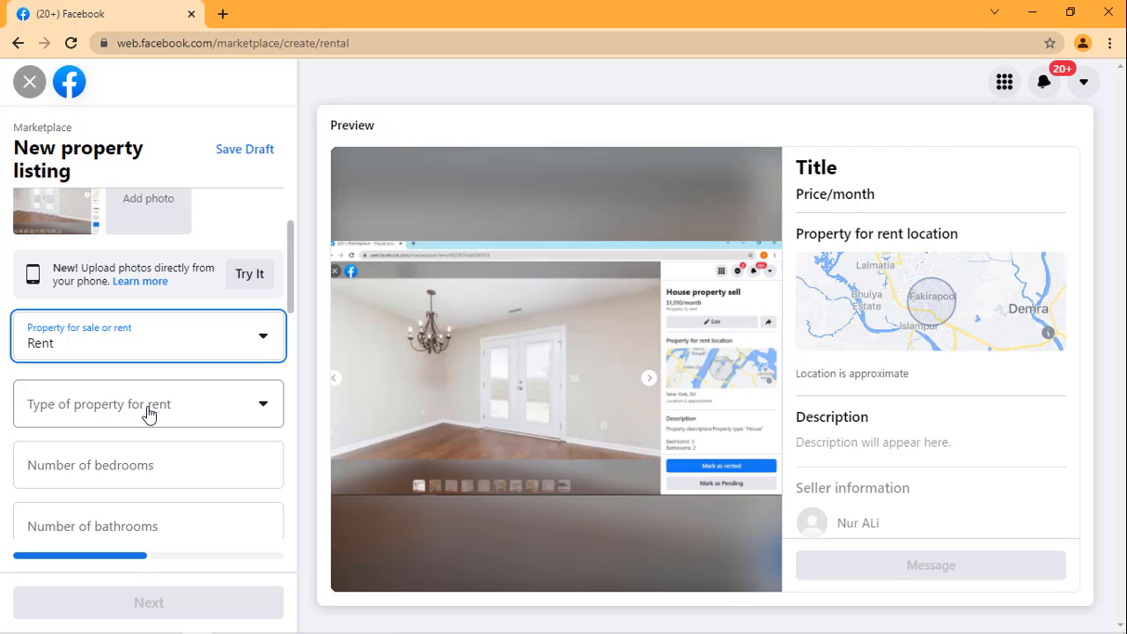
mouse_move(385, 608)
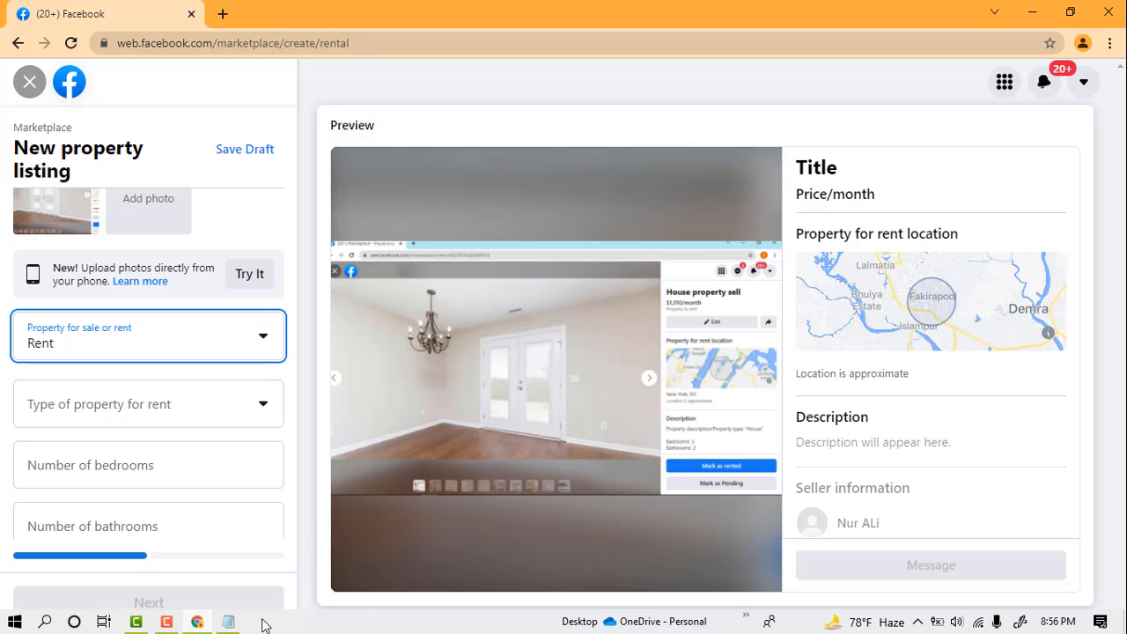
left_click(230, 622)
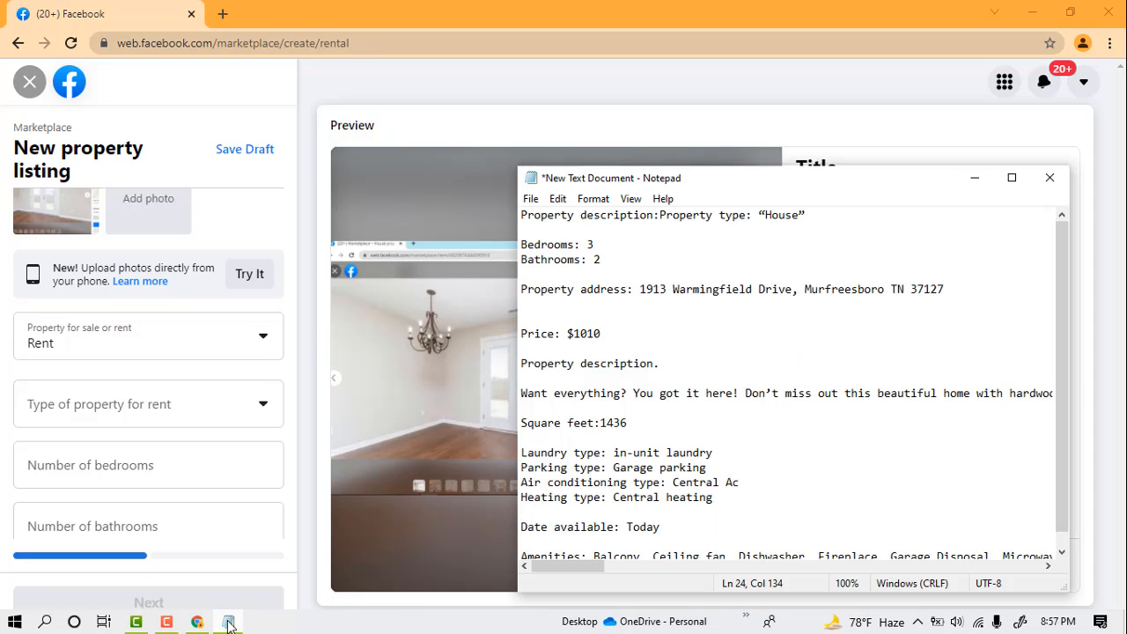
left_click(172, 411)
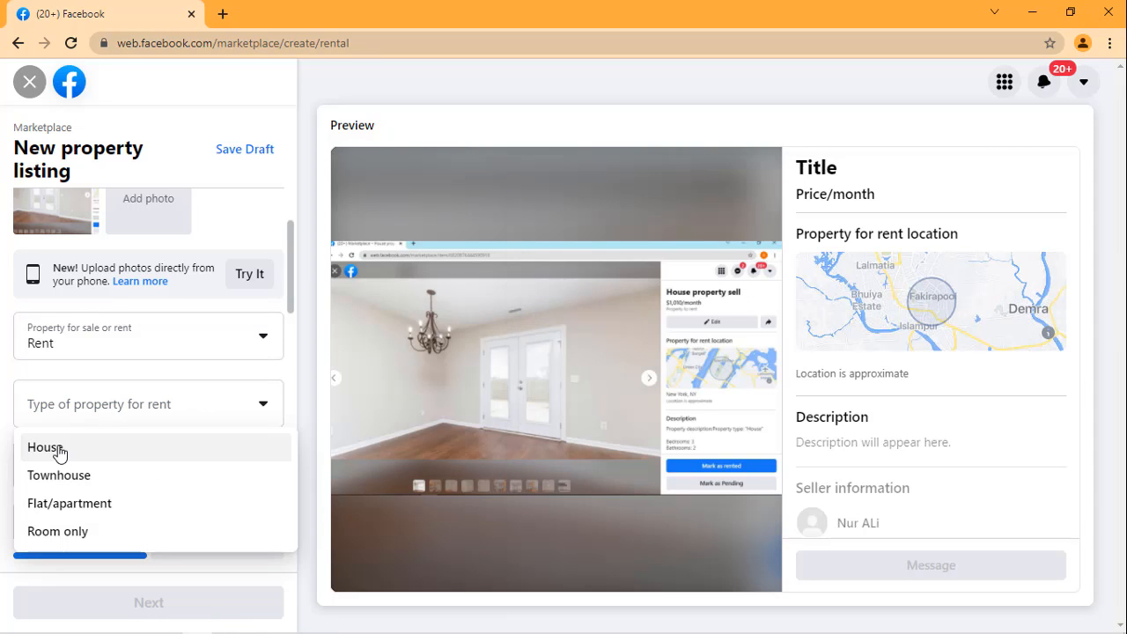
left_click(44, 447)
Step: Enter 3 bedrooms and 2 bathrooms for the rental house, as given in the Notepad document
scroll(77, 387, "down", 1)
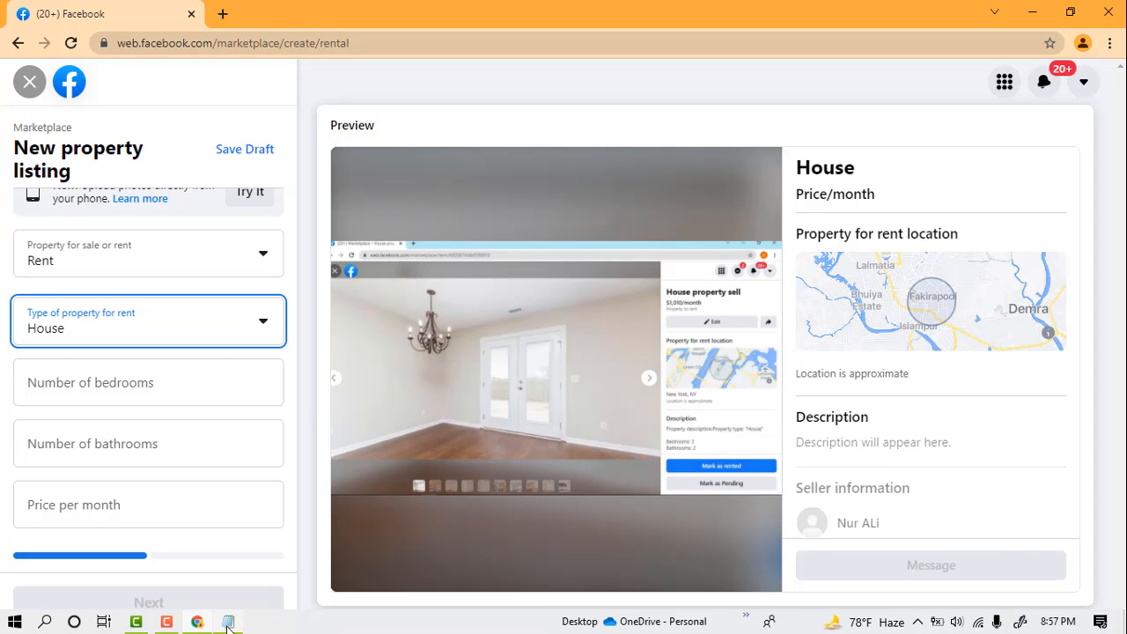
left_click(228, 622)
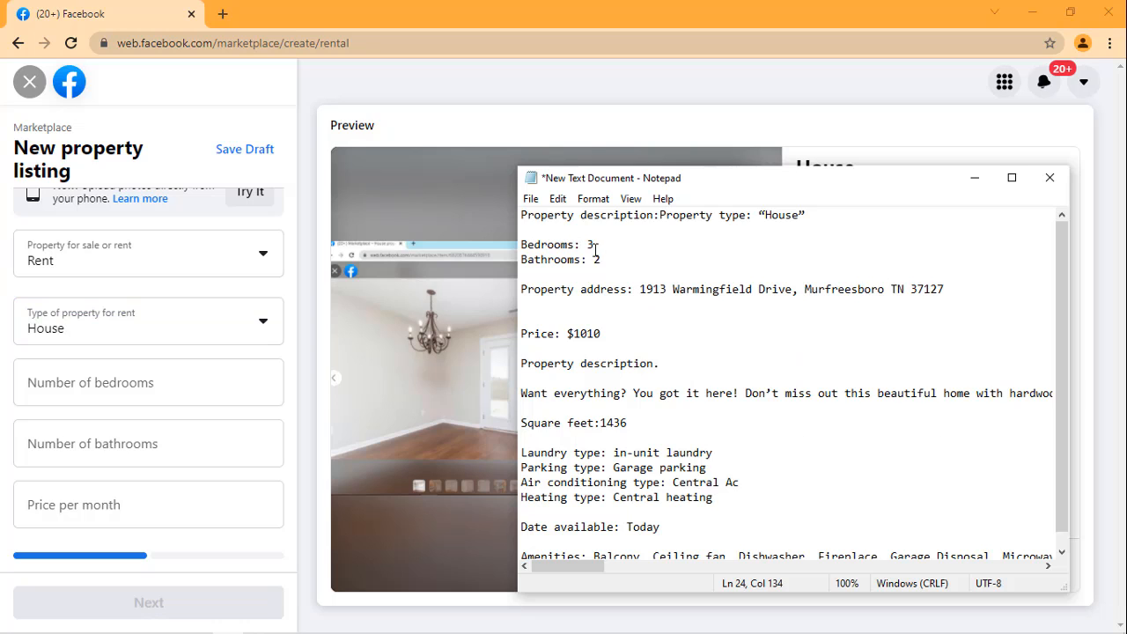
left_click(127, 391)
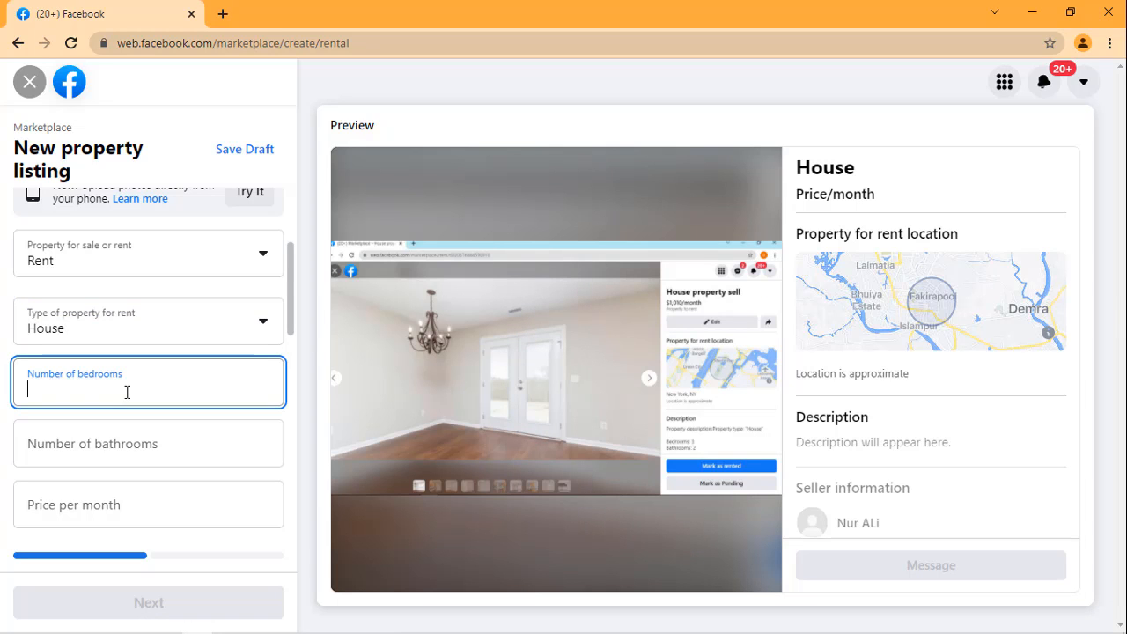
left_click(132, 449)
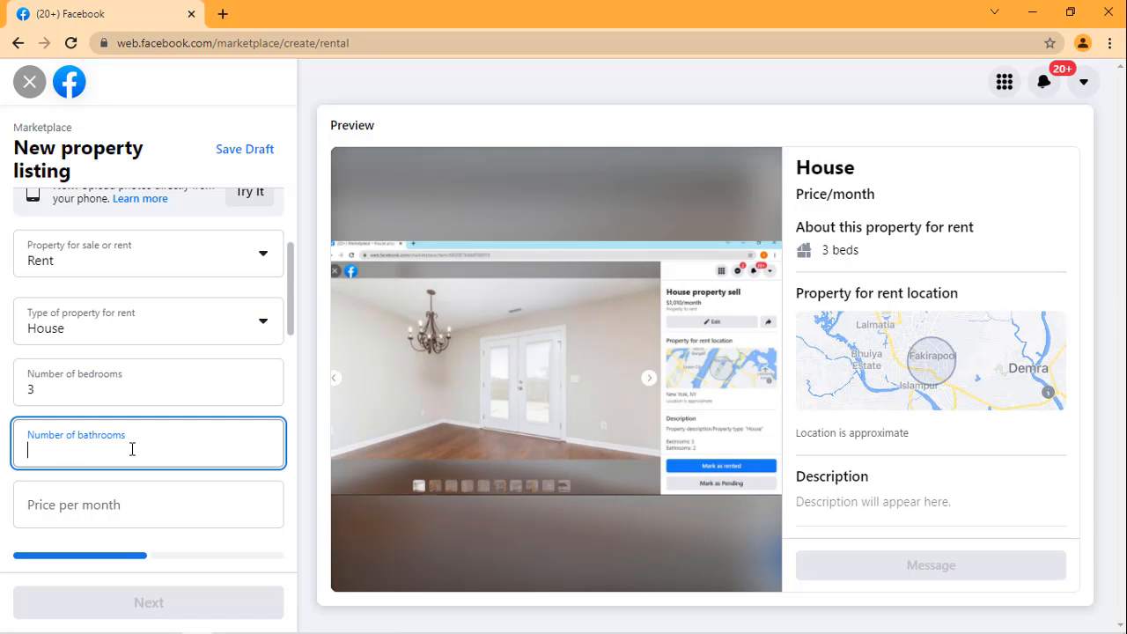
type("2")
Step: Look up the rent in the Notepad document and set the price per month to $1,010
scroll(187, 365, "down", 2)
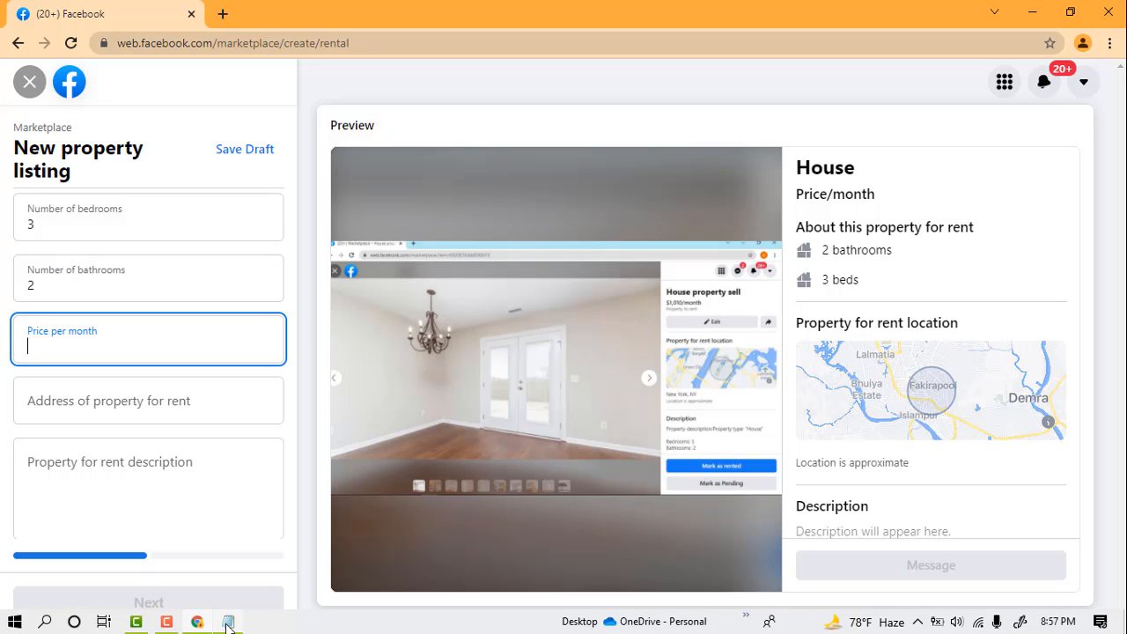
left_click(227, 622)
left_click(622, 331)
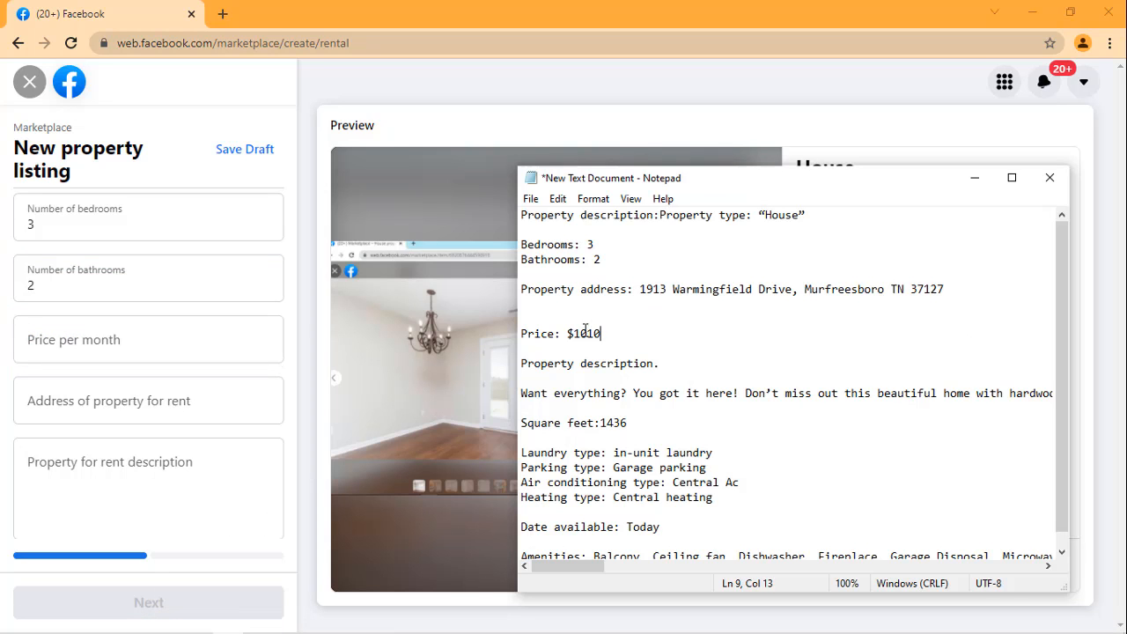
left_click_drag(601, 333, 568, 333)
left_click(148, 342)
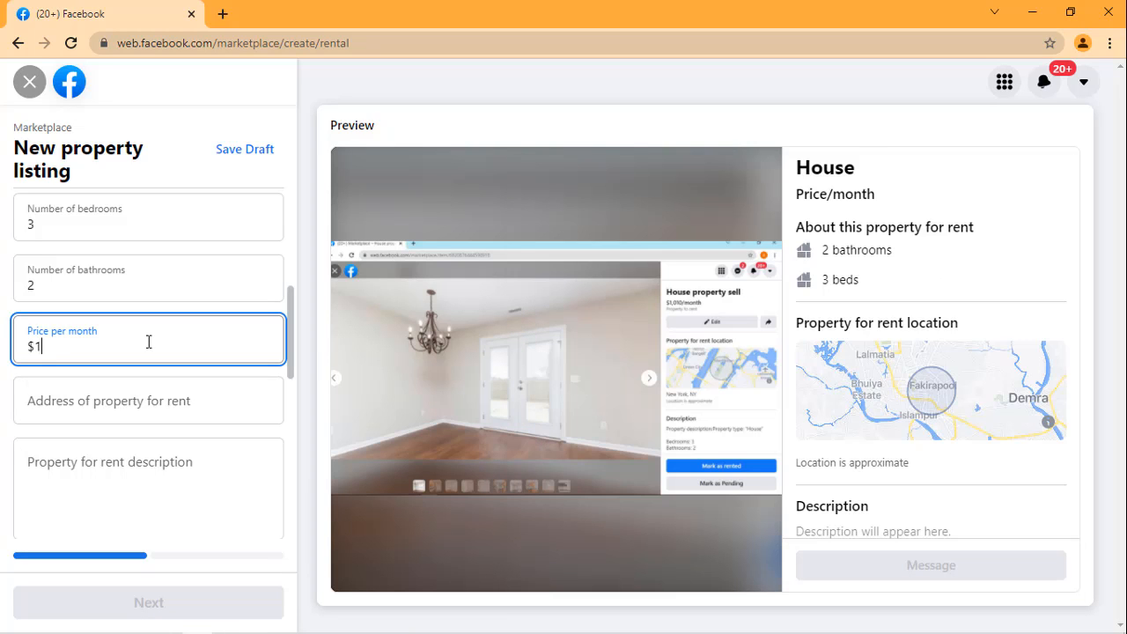
type("1,010")
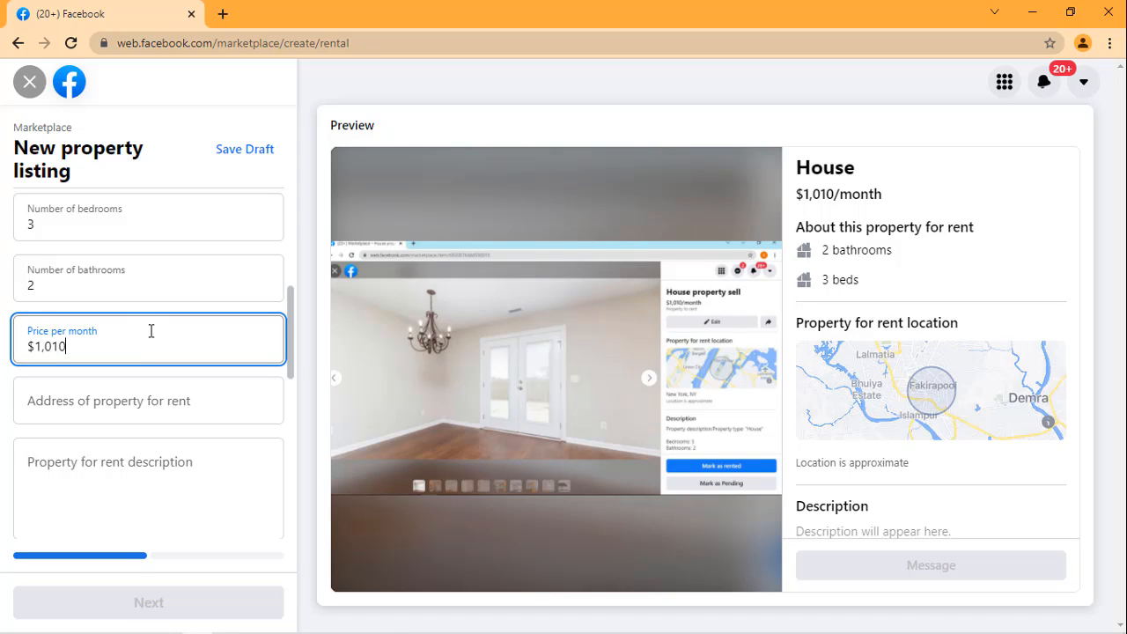
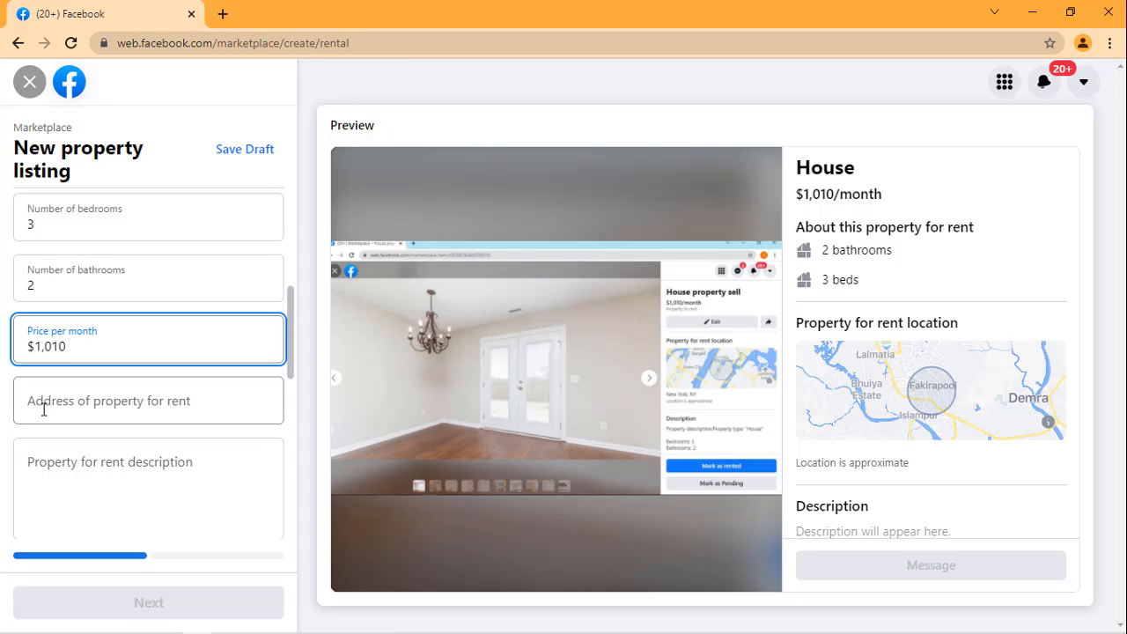
Step: Copy the property address from the Notepad document into the listing's rental address and pick the matching suggested address
left_click(173, 407)
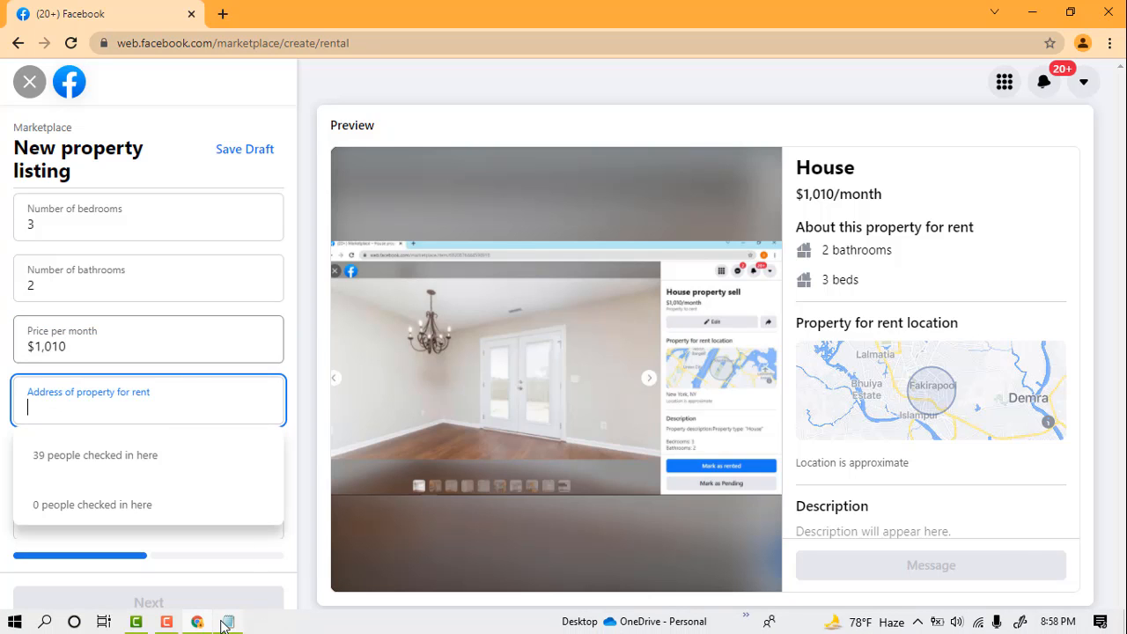
left_click(228, 621)
left_click(672, 309)
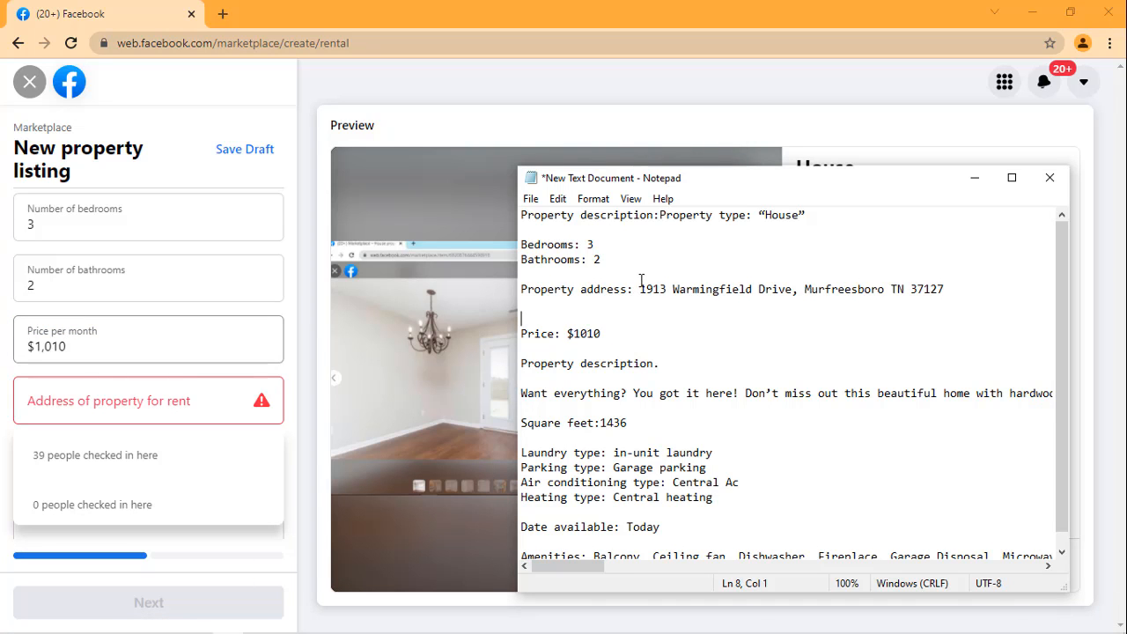
mouse_move(641, 283)
left_mouse_down()
mouse_move(980, 273)
mouse_move(909, 291)
mouse_move(641, 294)
left_mouse_up()
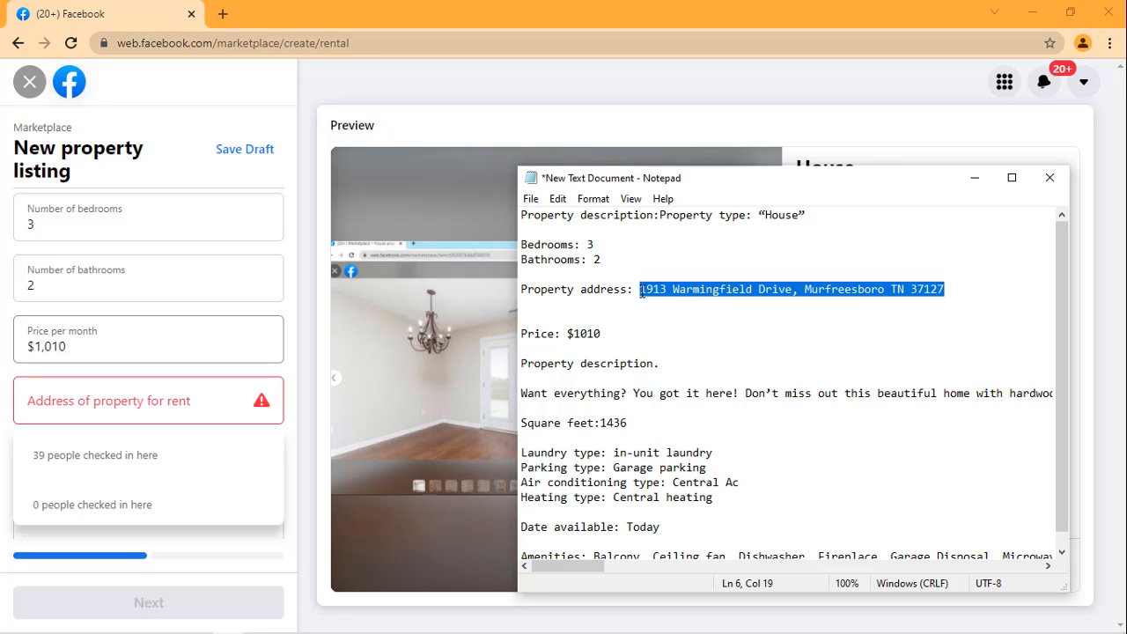
right_click(641, 294)
left_click(673, 345)
left_click(214, 393)
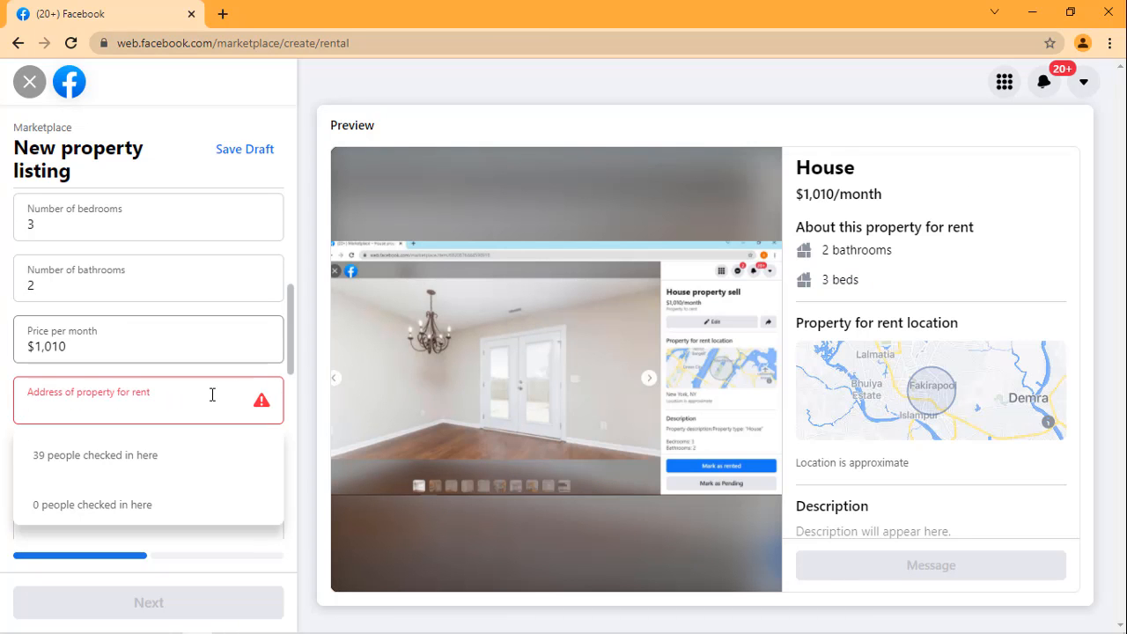
key("ctrl+v")
scroll(202, 330, "down", 1)
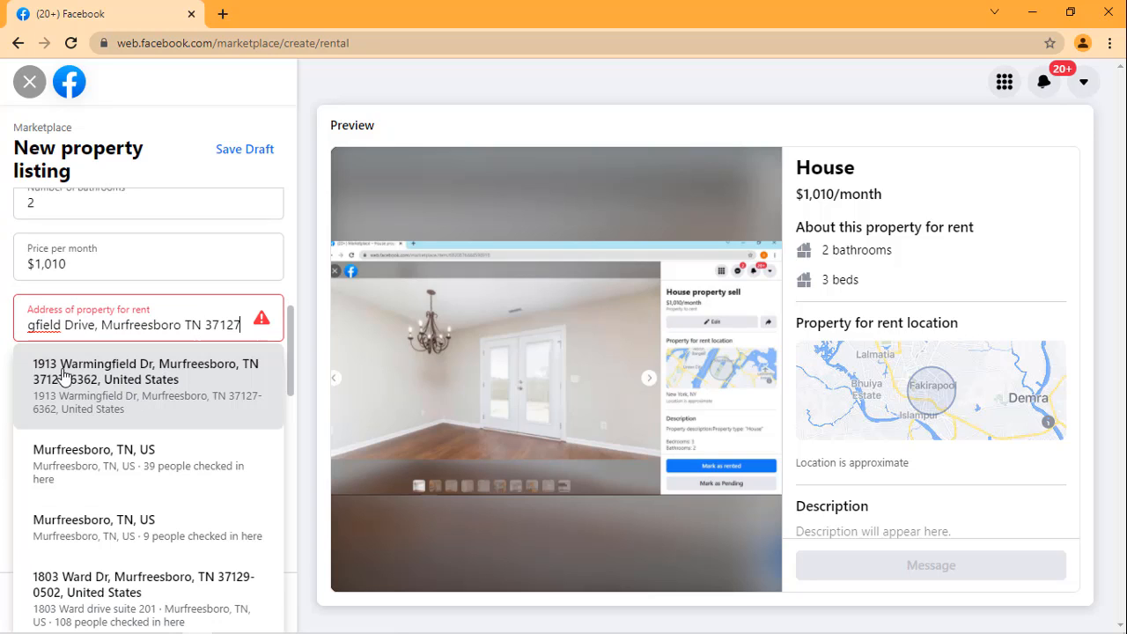
left_click(117, 375)
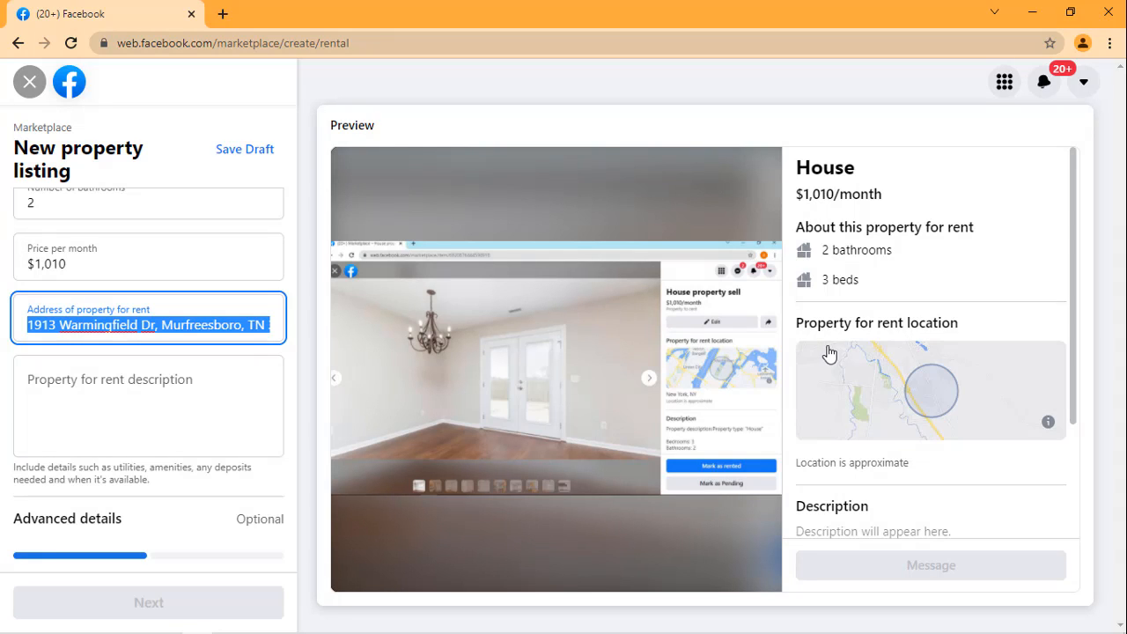
Step: Copy the full text of the Notepad document and paste it as the property for rent description
left_click(133, 396)
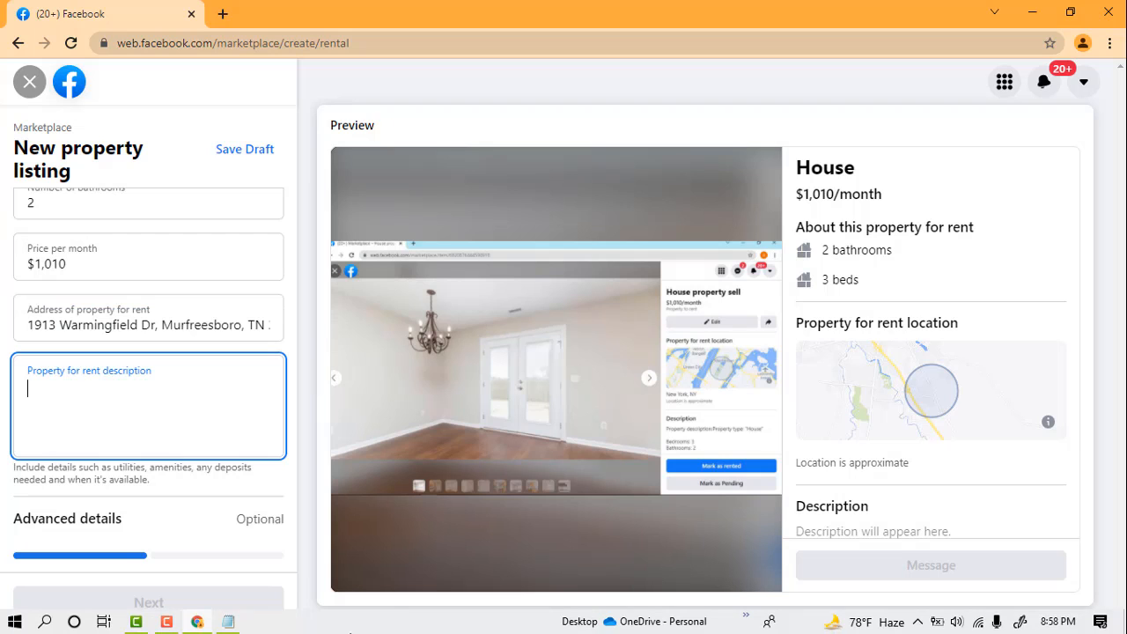
left_click(228, 622)
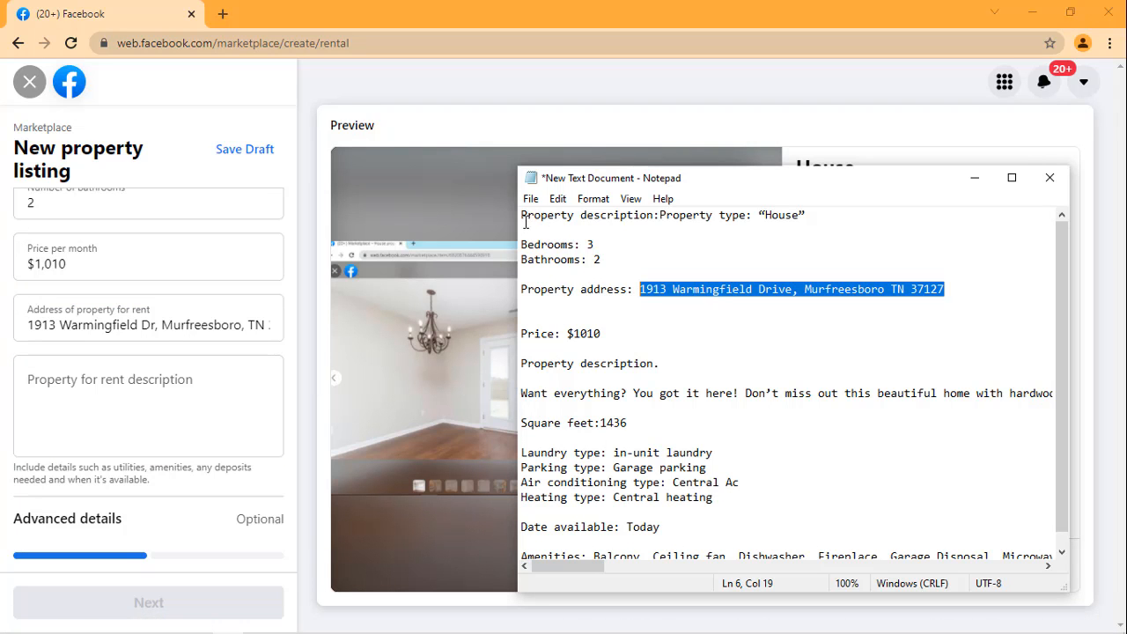
left_click_drag(526, 222, 1065, 582)
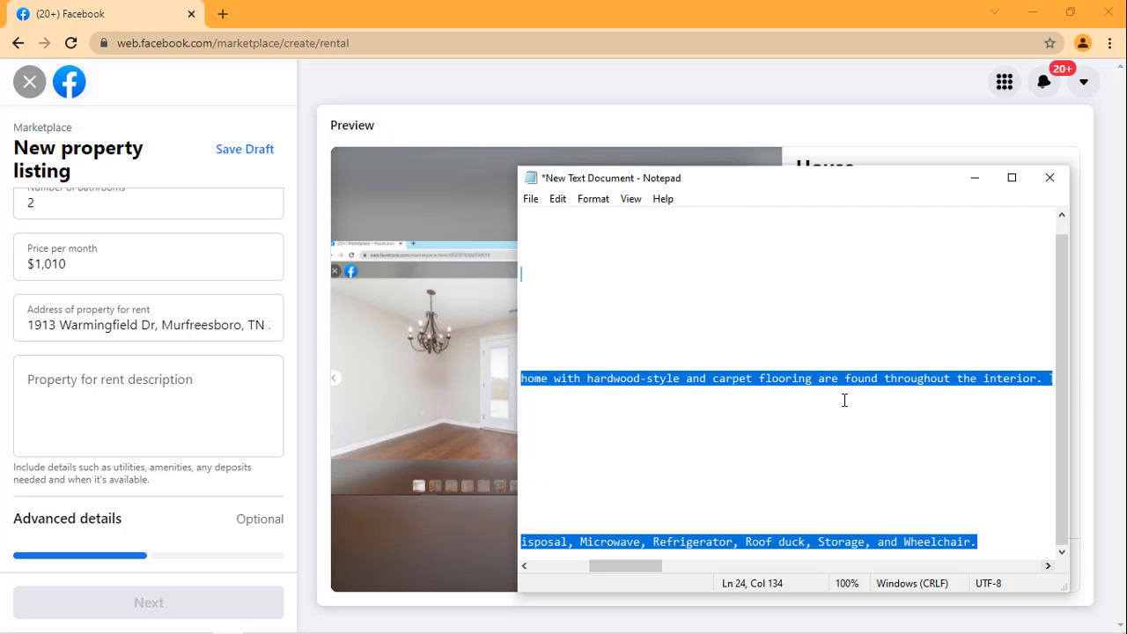
right_click(845, 398)
left_click(884, 201)
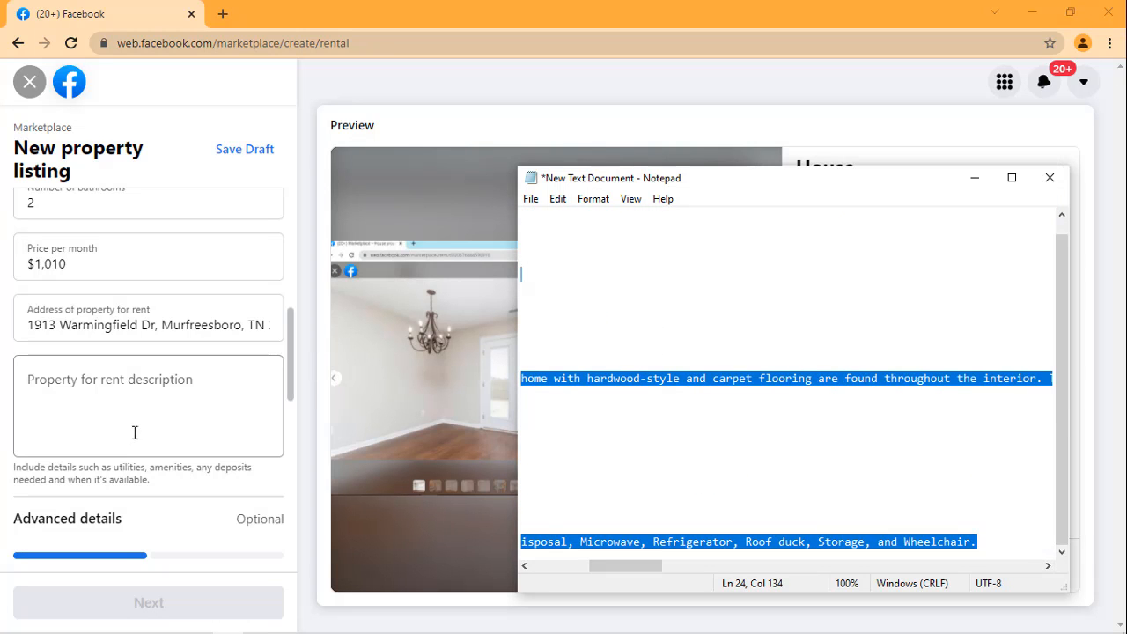
left_click(132, 380)
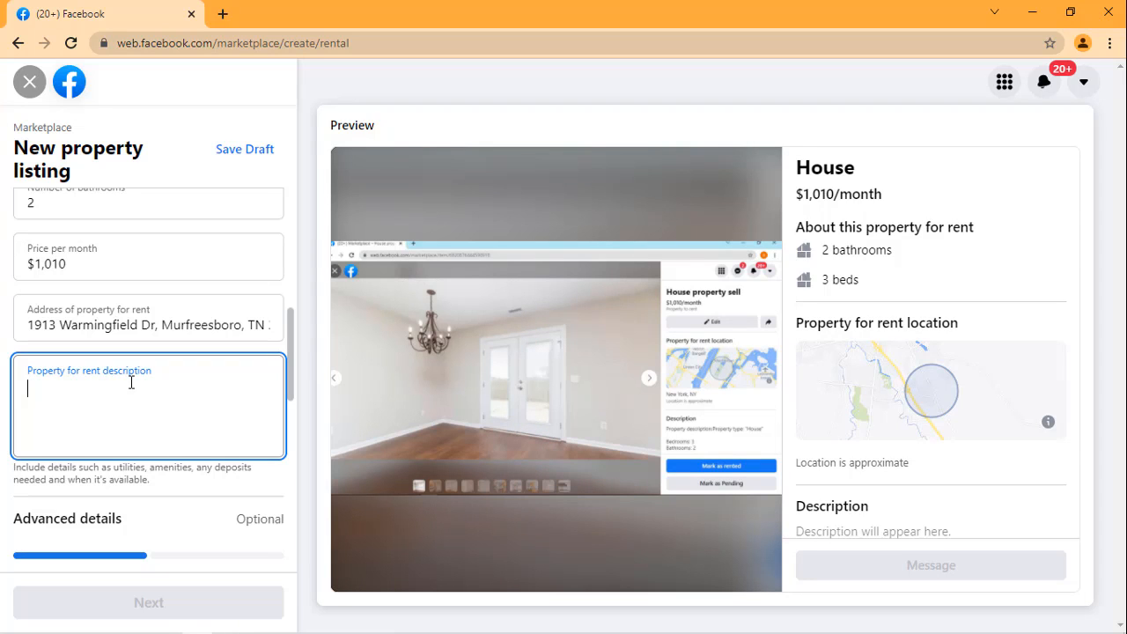
key("ctrl+v")
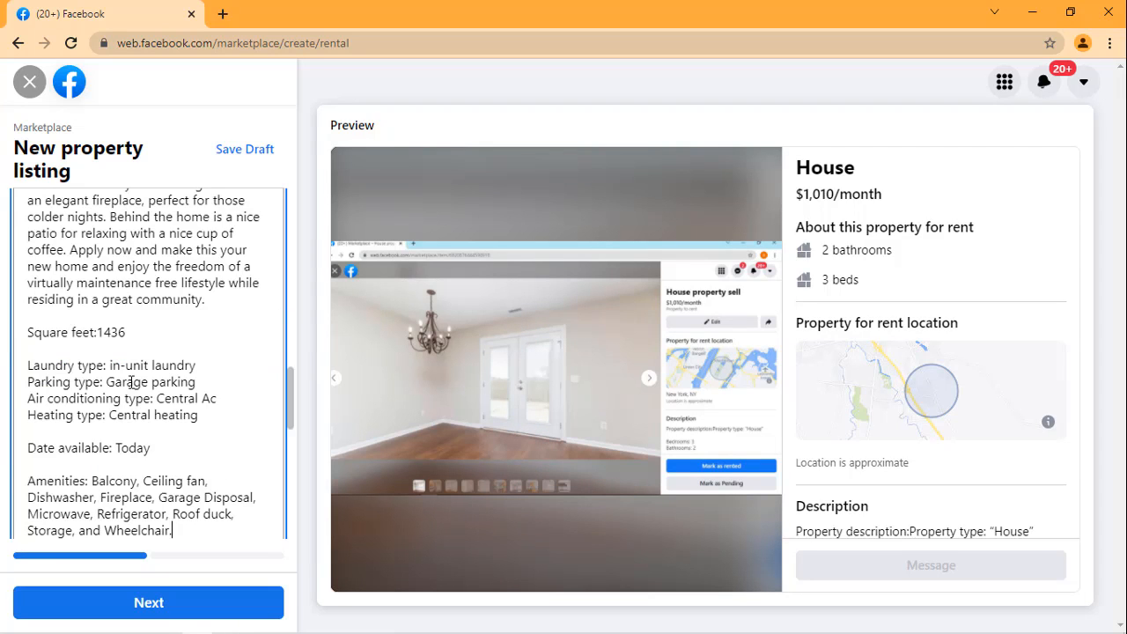
Step: Look up the square footage in the Notepad document and set the property square feet to 1436
scroll(182, 354, "down", 3)
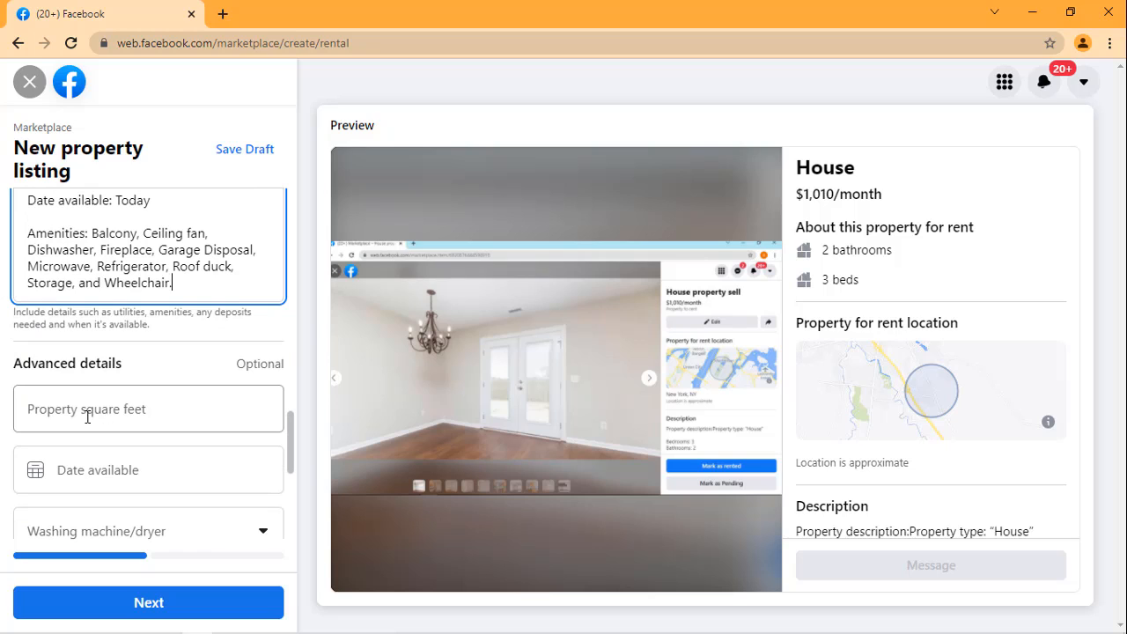
left_click(120, 416)
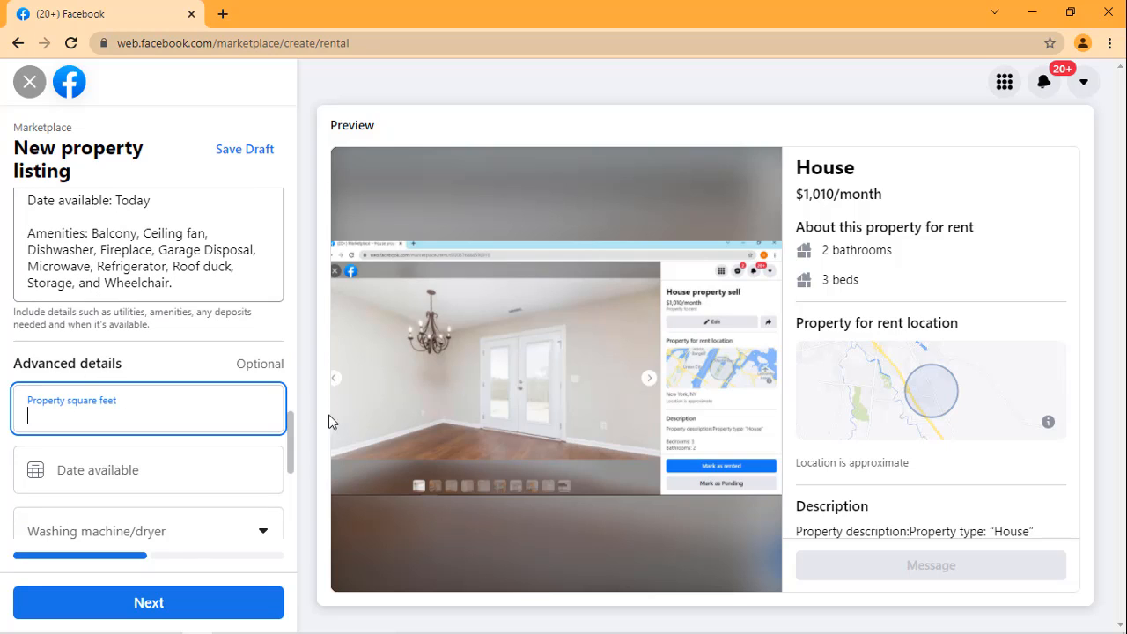
mouse_move(328, 632)
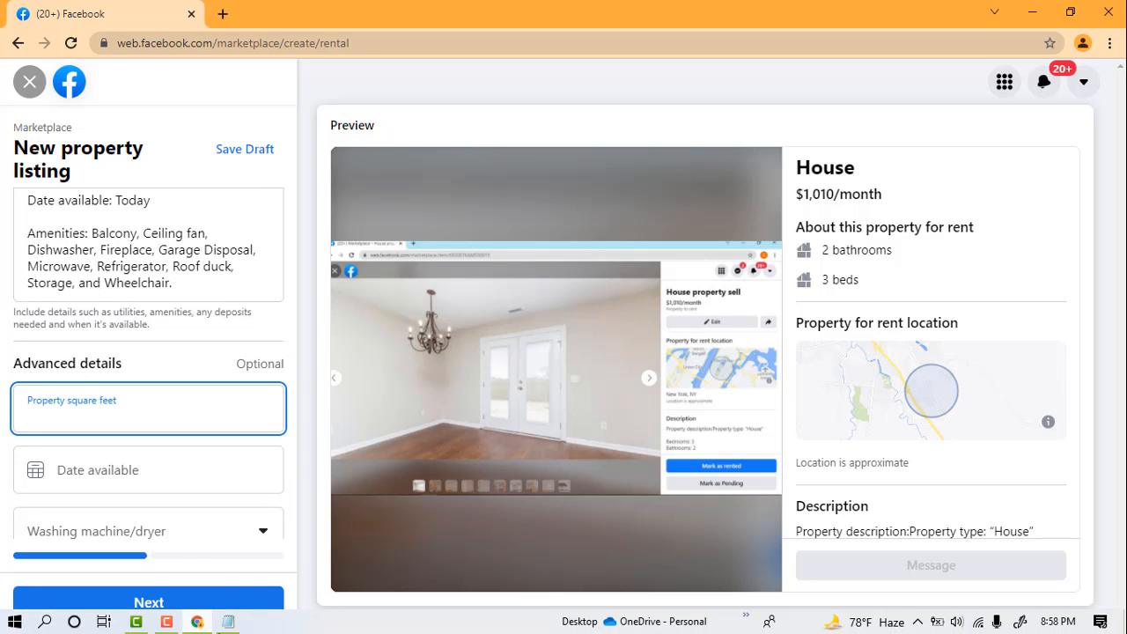
left_click(227, 623)
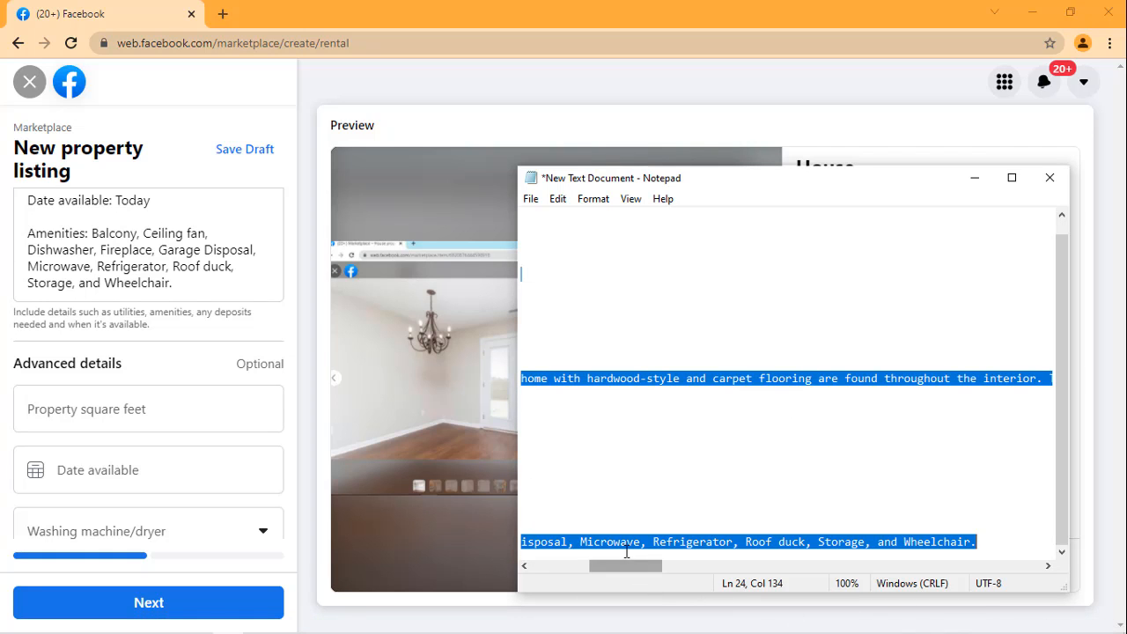
left_click_drag(632, 566, 542, 566)
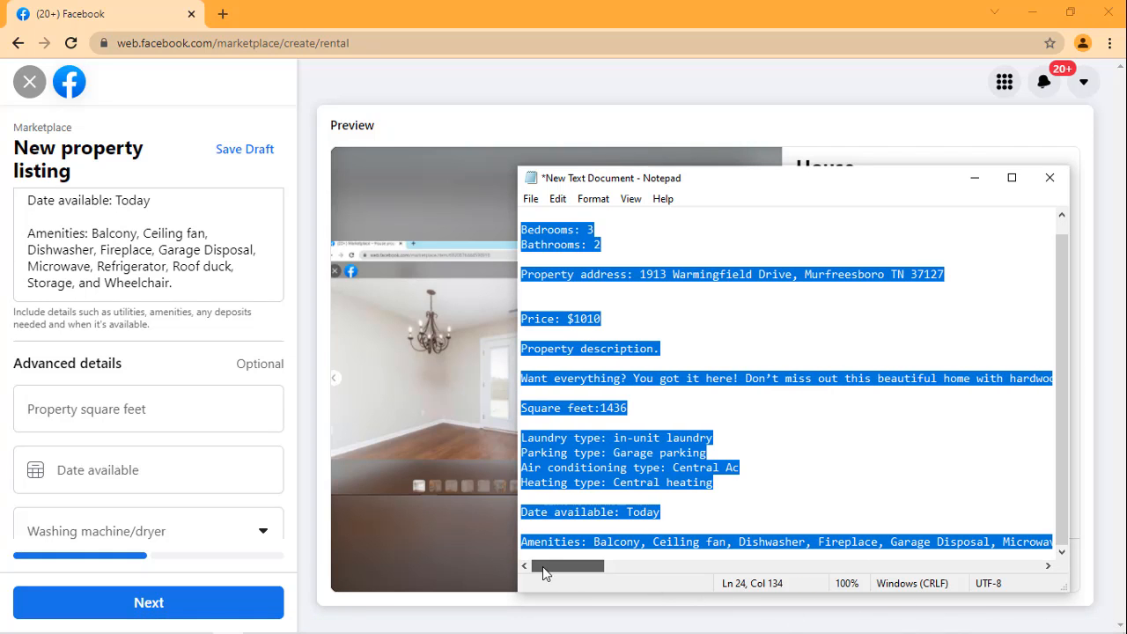
left_click(779, 449)
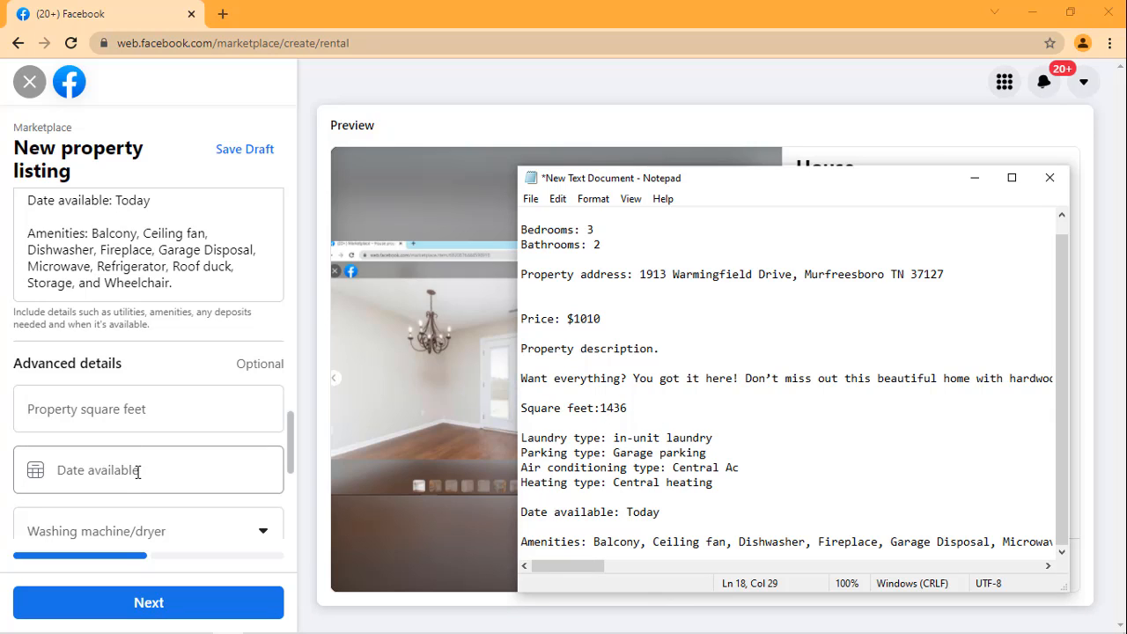
scroll(134, 453, "down", 1)
left_click(164, 327)
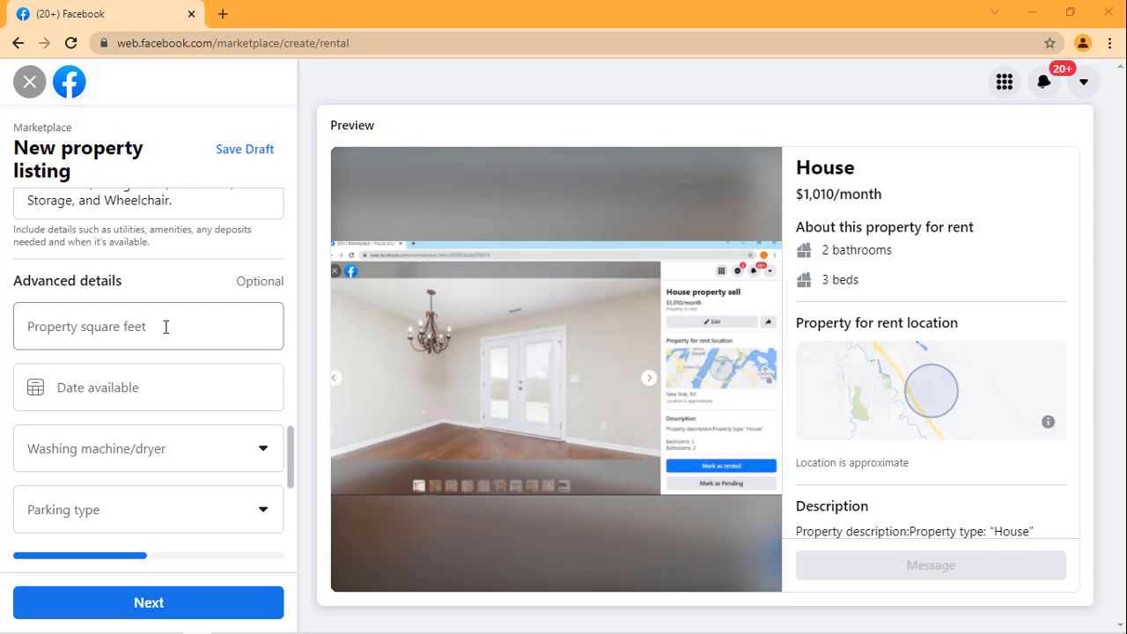
type("14")
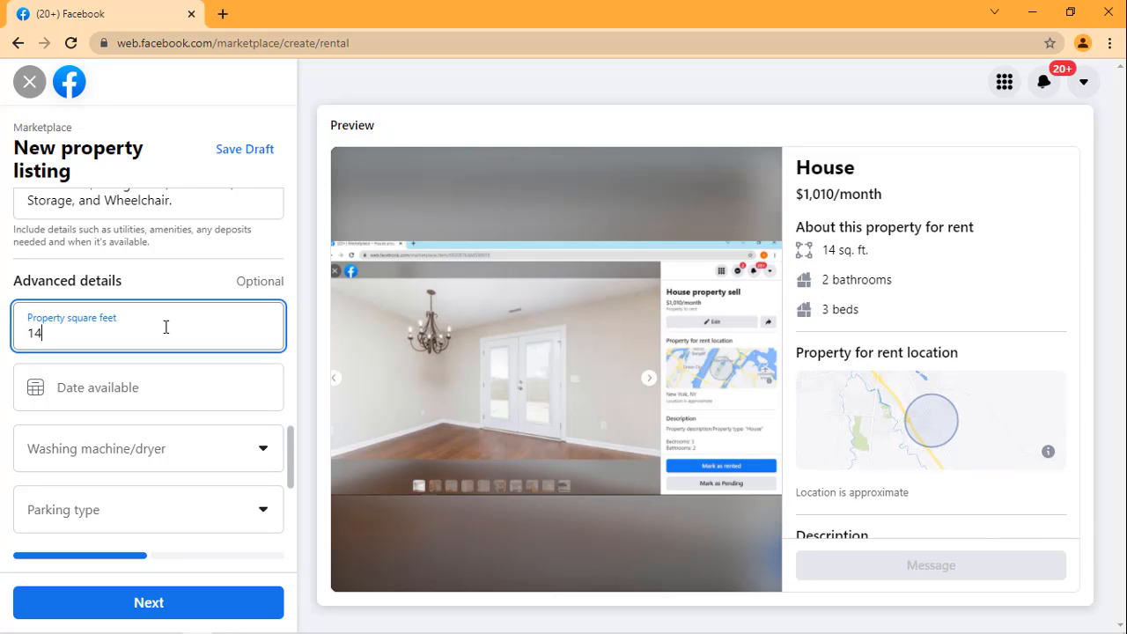
type("36")
Step: Try 17 Nov 2021 as the listing's available date and clear the date again
left_click(150, 397)
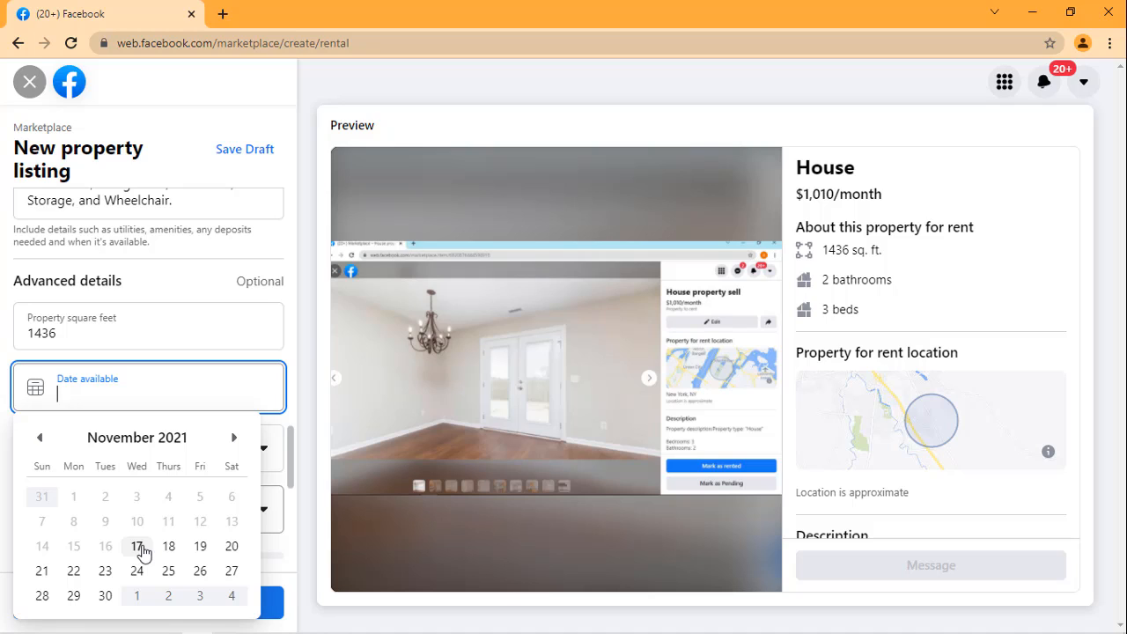
left_click(137, 547)
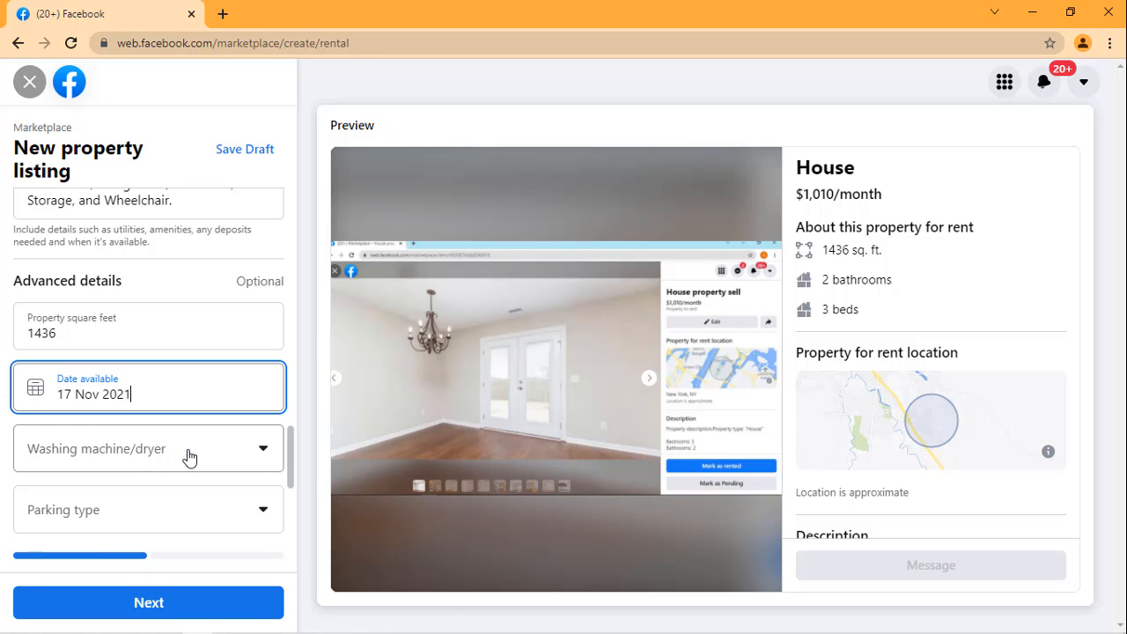
left_click(204, 409)
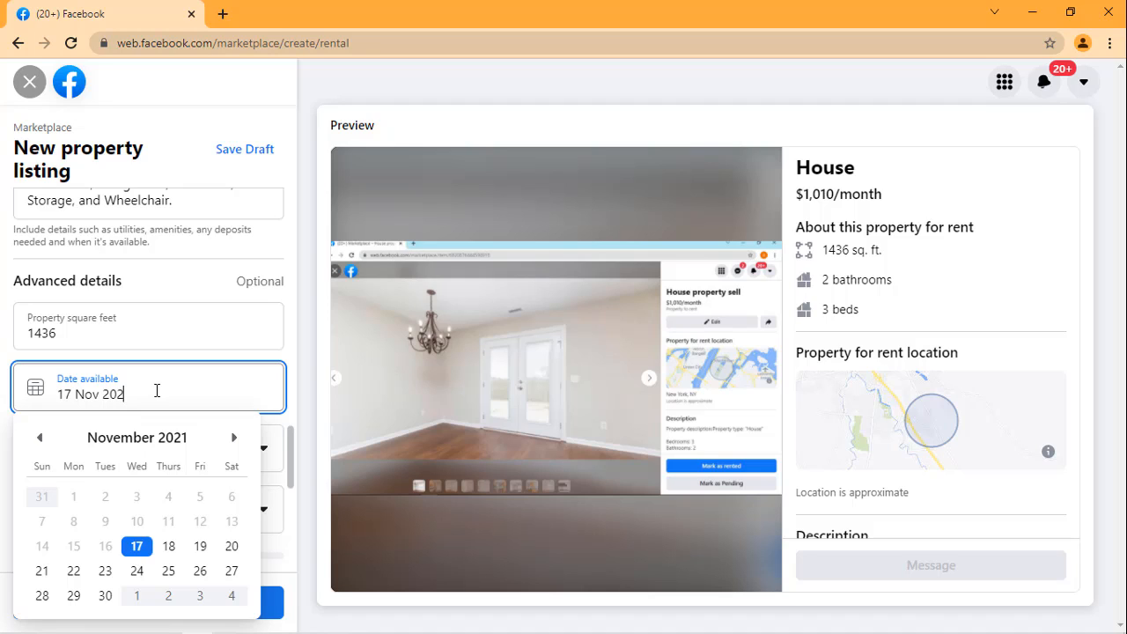
key("BackSpace")
key("BackSpace")
key("BackSpace")
key("BackSpace")
key("BackSpace")
key("BackSpace")
key("BackSpace")
key("BackSpace")
key("BackSpace")
key("BackSpace")
left_click(204, 325)
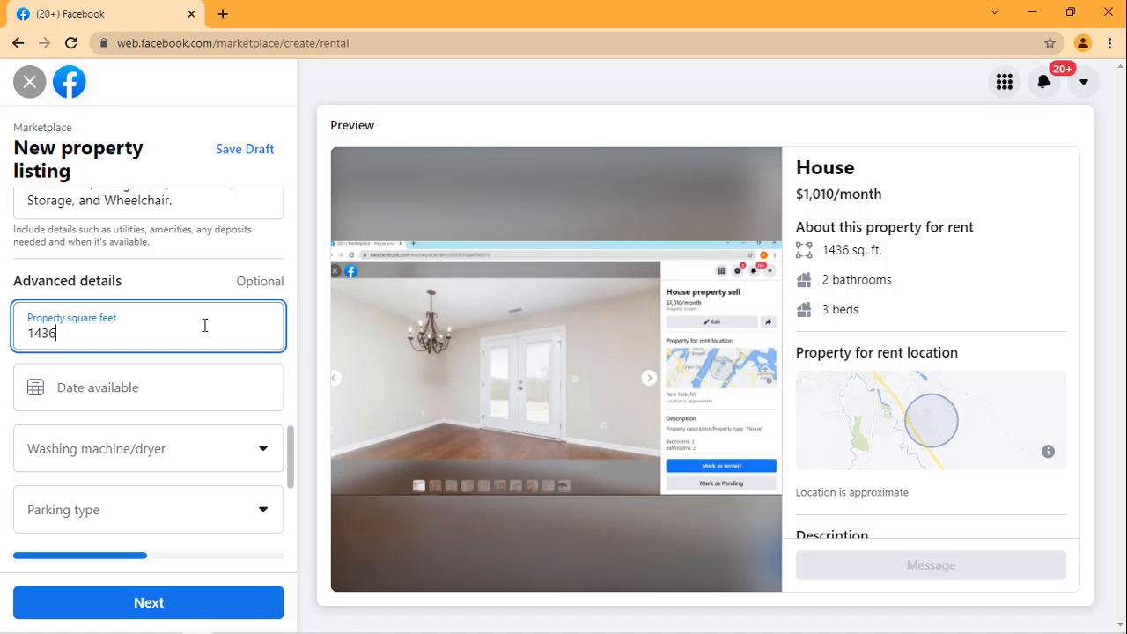
left_click(171, 450)
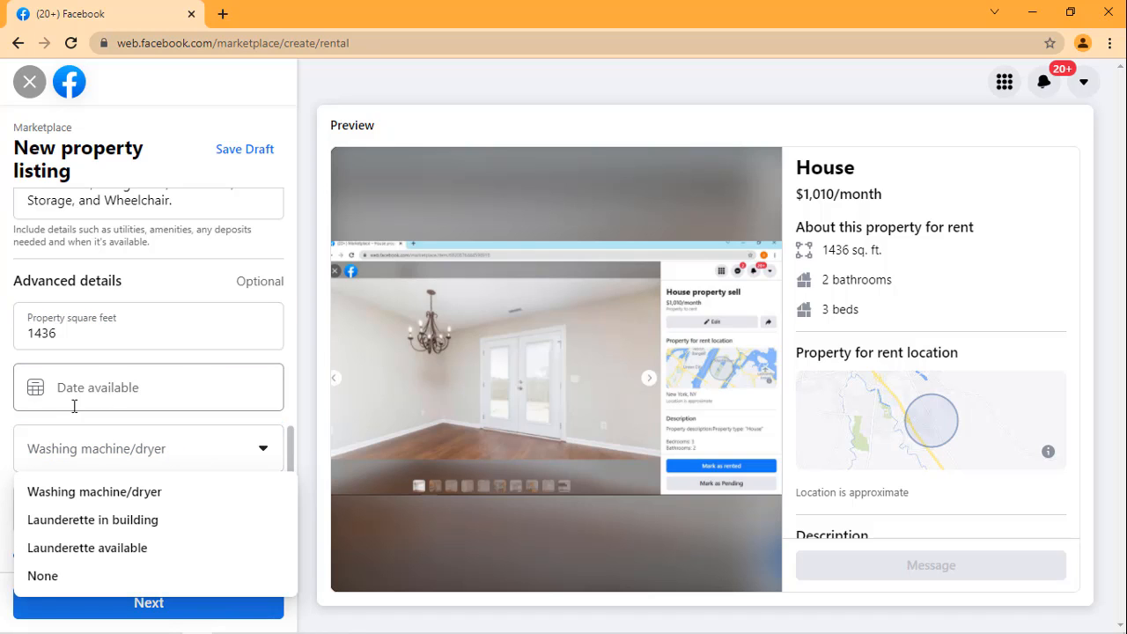
Step: Try 18 Nov 2021 as the available date and empty the date field again
left_click(148, 387)
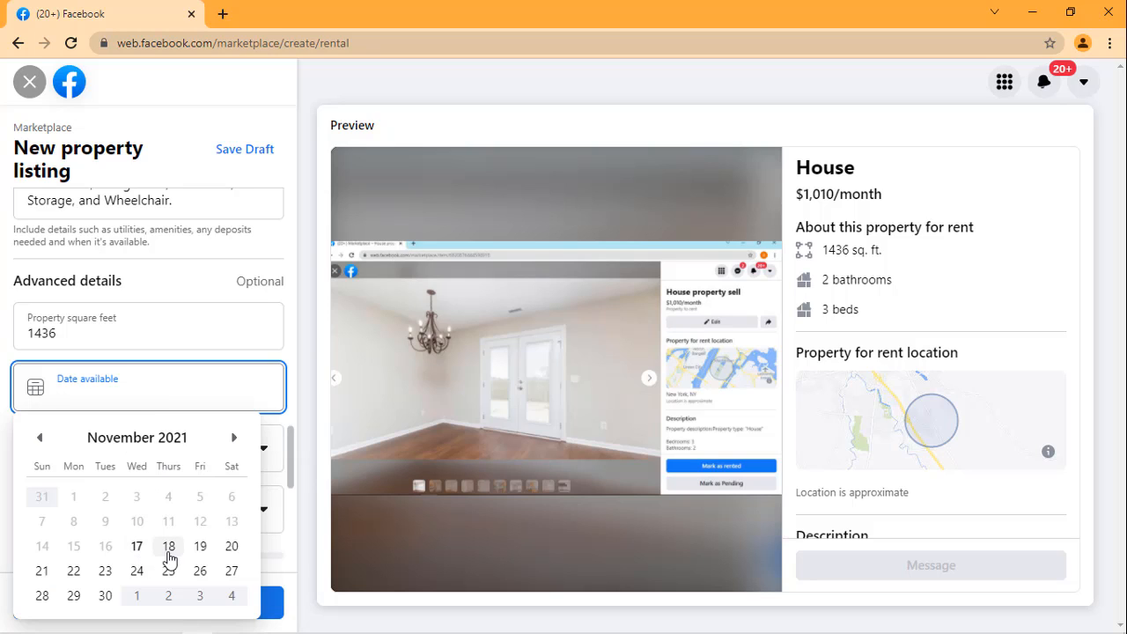
left_click(168, 547)
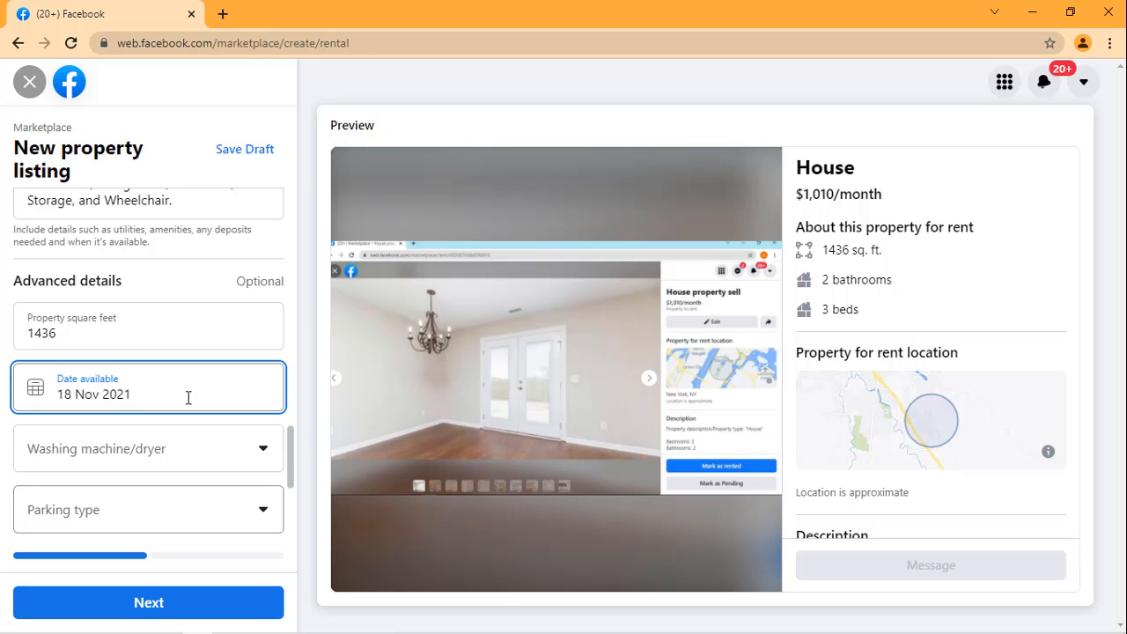
key("BackSpace")
key("BackSpace")
key("BackSpace")
key("BackSpace")
key("BackSpace")
key("BackSpace")
key("BackSpace")
key("BackSpace")
key("BackSpace")
key("BackSpace")
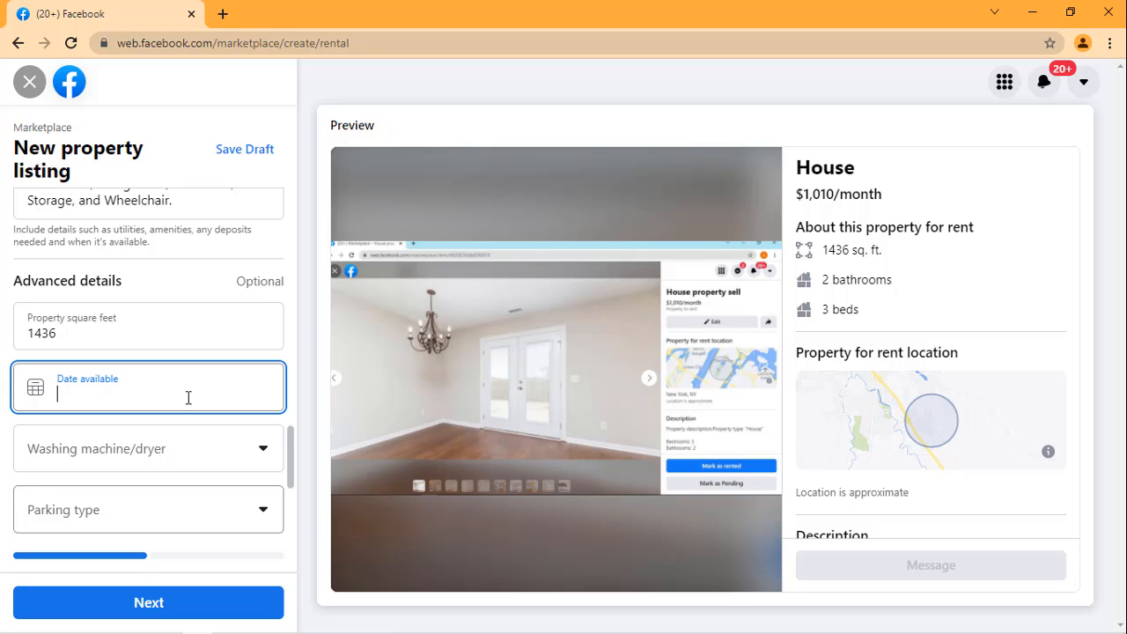
Step: Set the rental house's washing machine/dryer option to Launderette in building
left_click(190, 456)
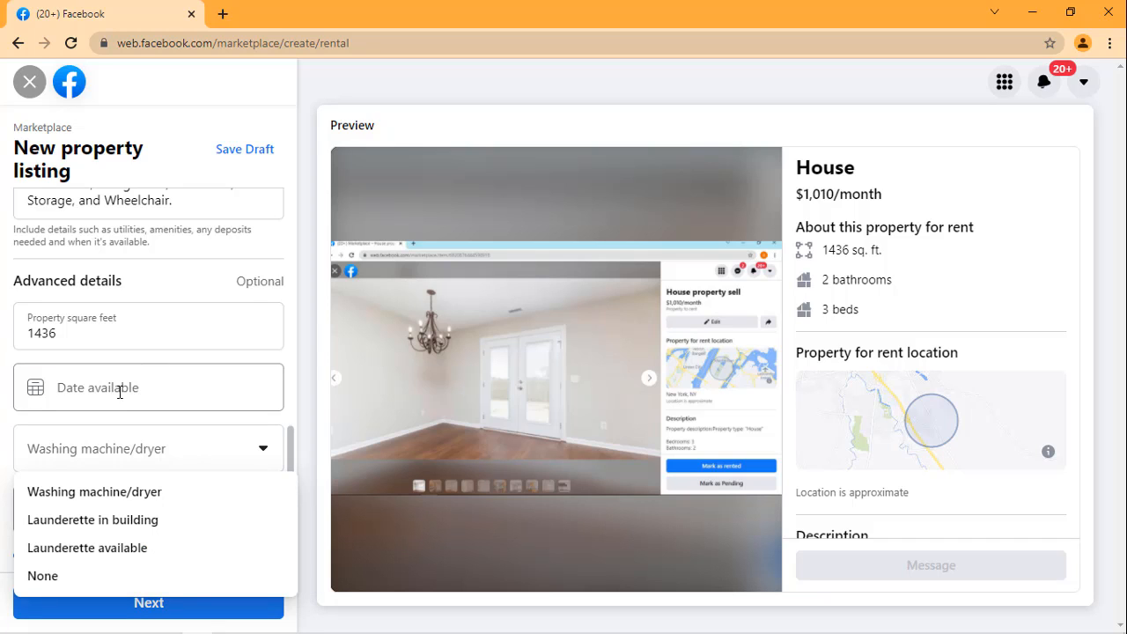
scroll(120, 392, "down", 1)
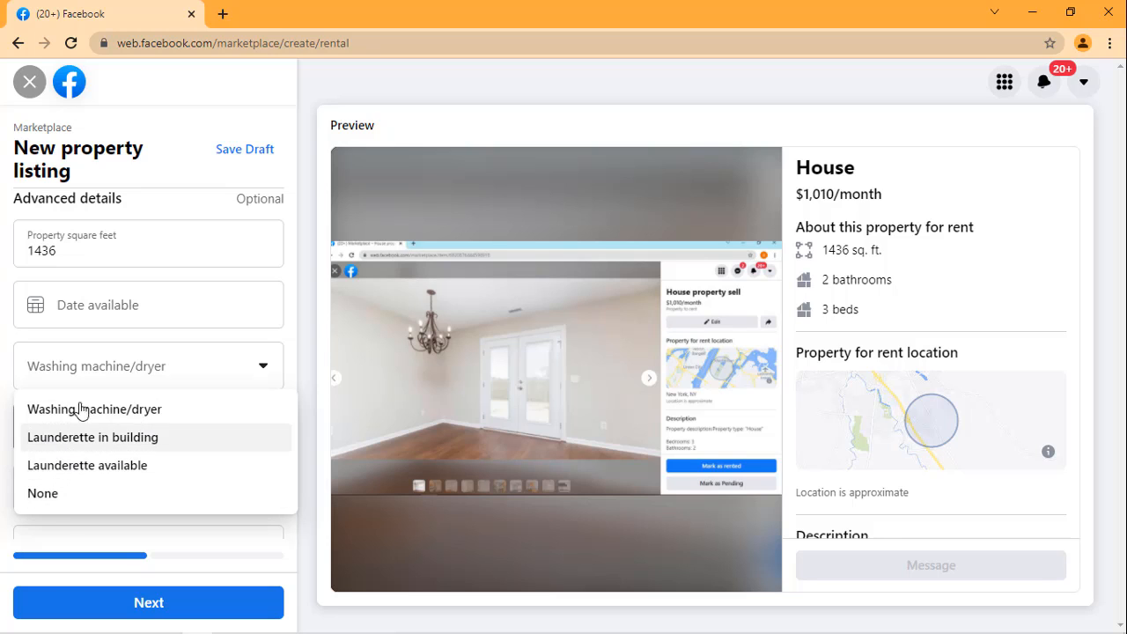
left_click(109, 447)
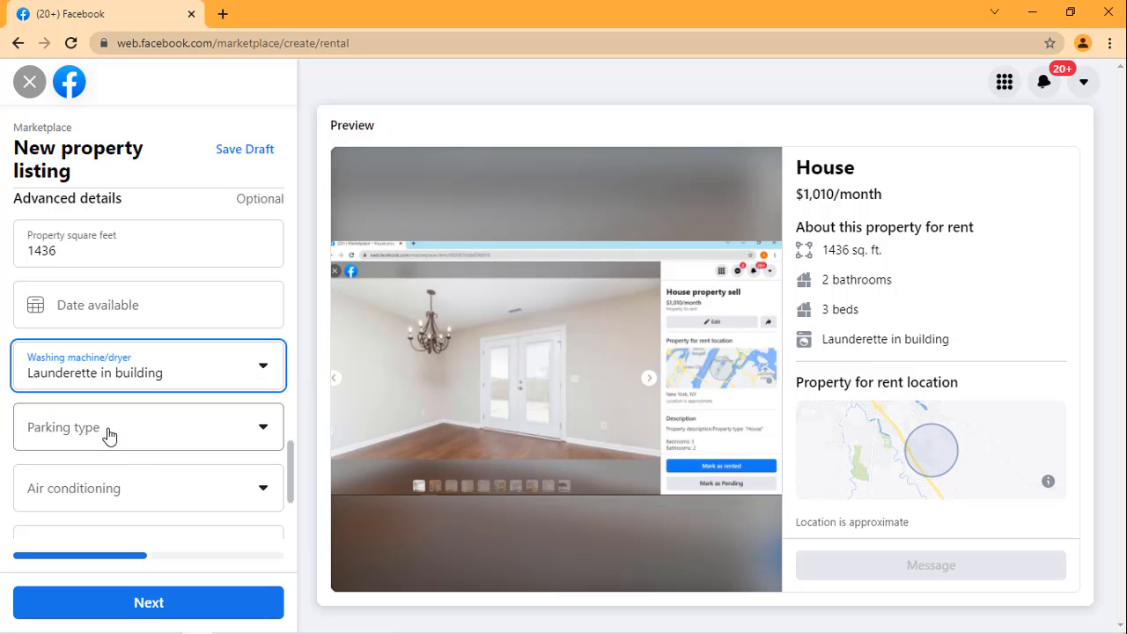
Step: Check the parking details in the Notepad document and set the parking type to Garage parking
left_click(107, 434)
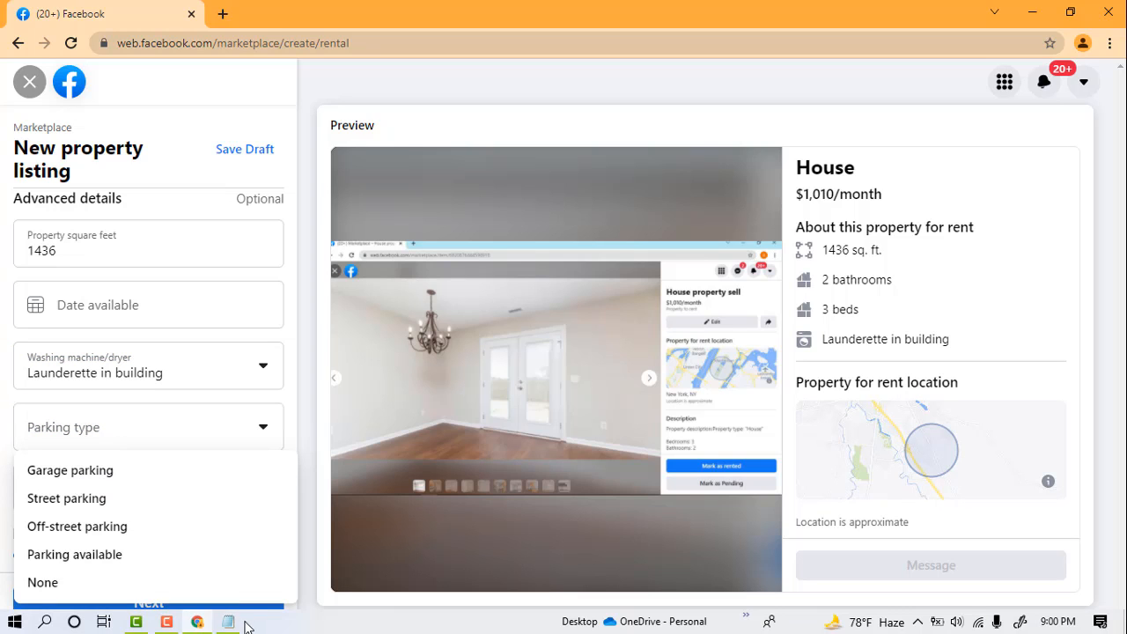
left_click(230, 623)
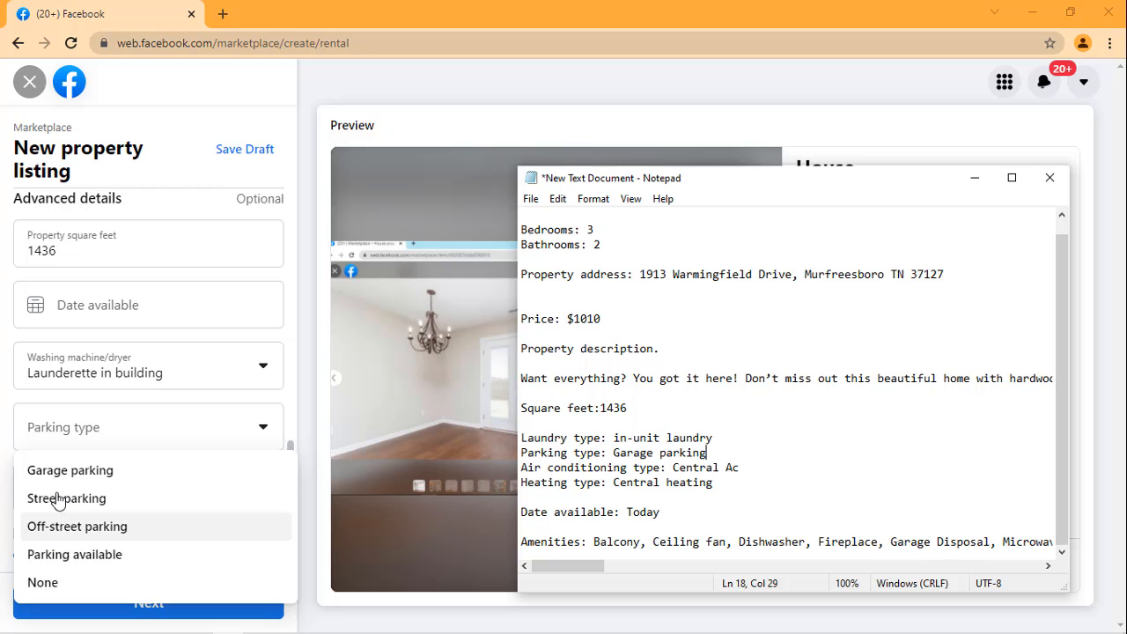
left_click(83, 469)
left_click(84, 470)
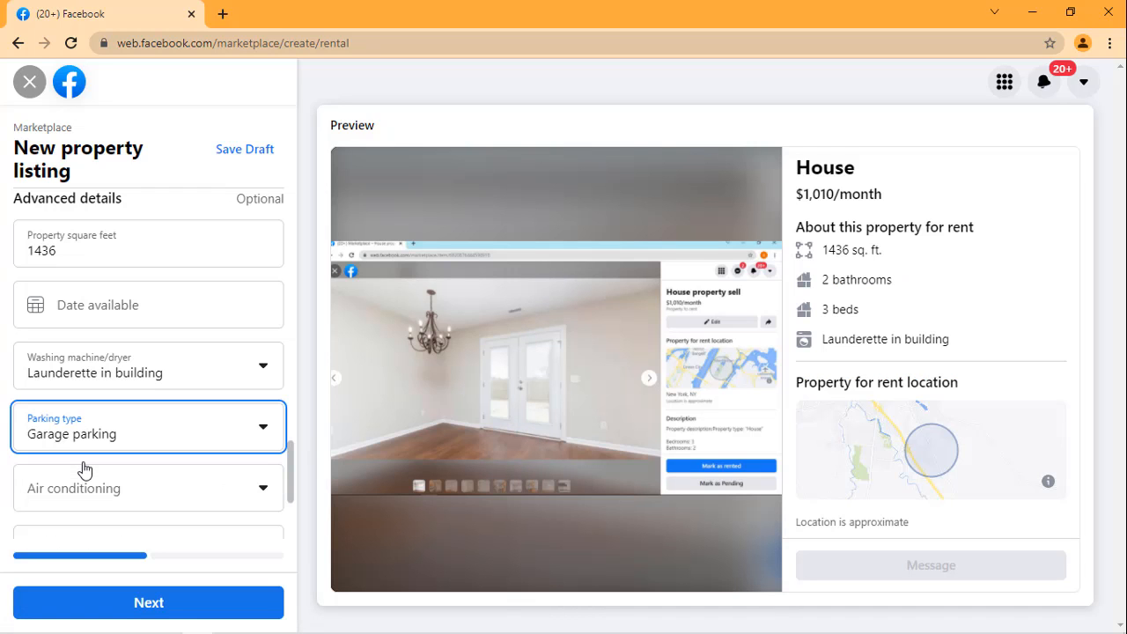
Step: Check the air conditioning details in the Notepad document and set the listing's air conditioning to None
left_click(163, 488)
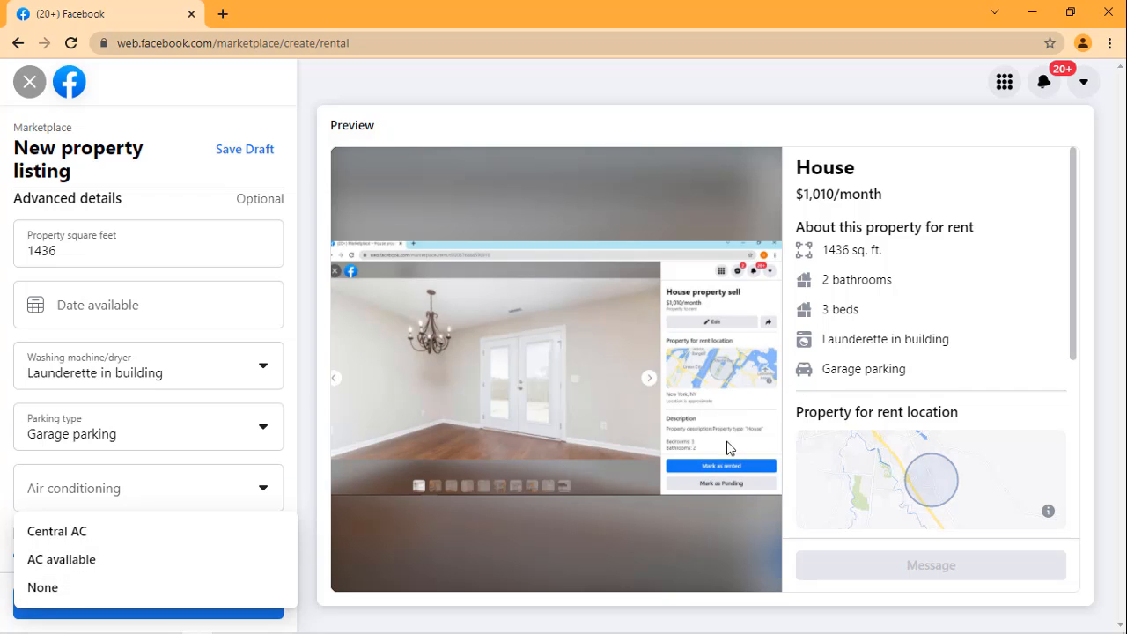
left_click(228, 622)
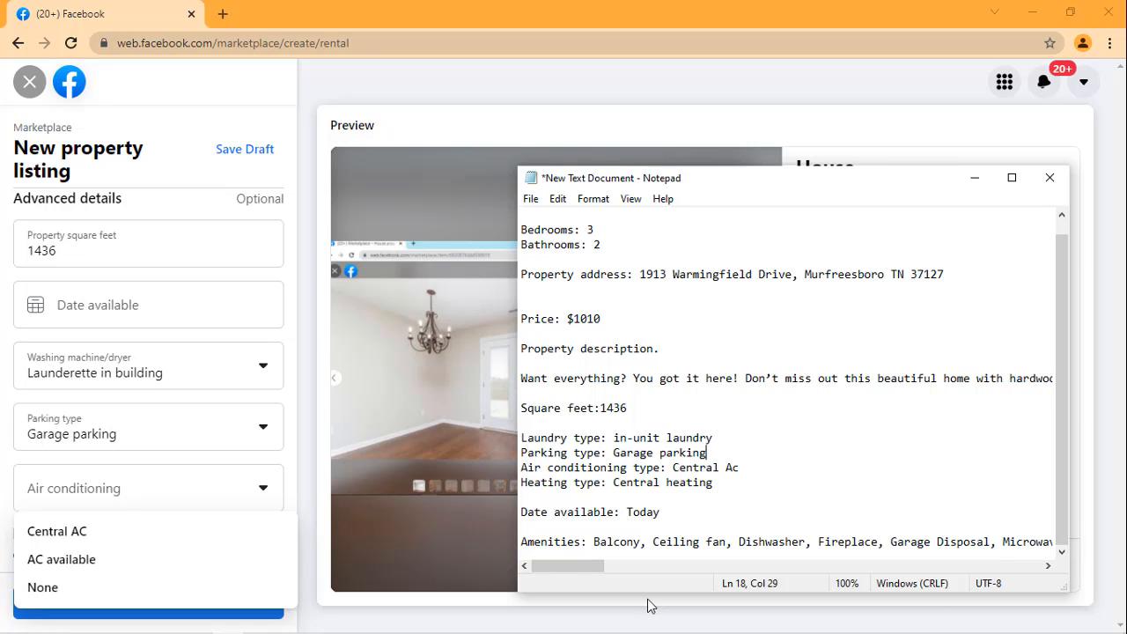
left_click_drag(564, 572, 620, 576)
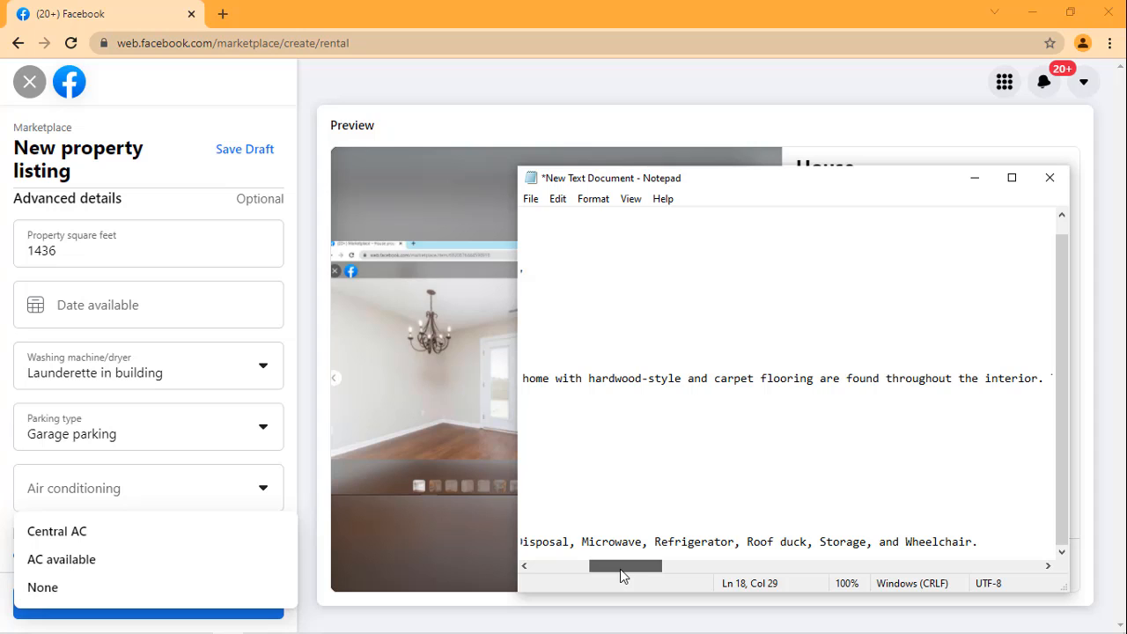
left_click_drag(622, 572, 562, 573)
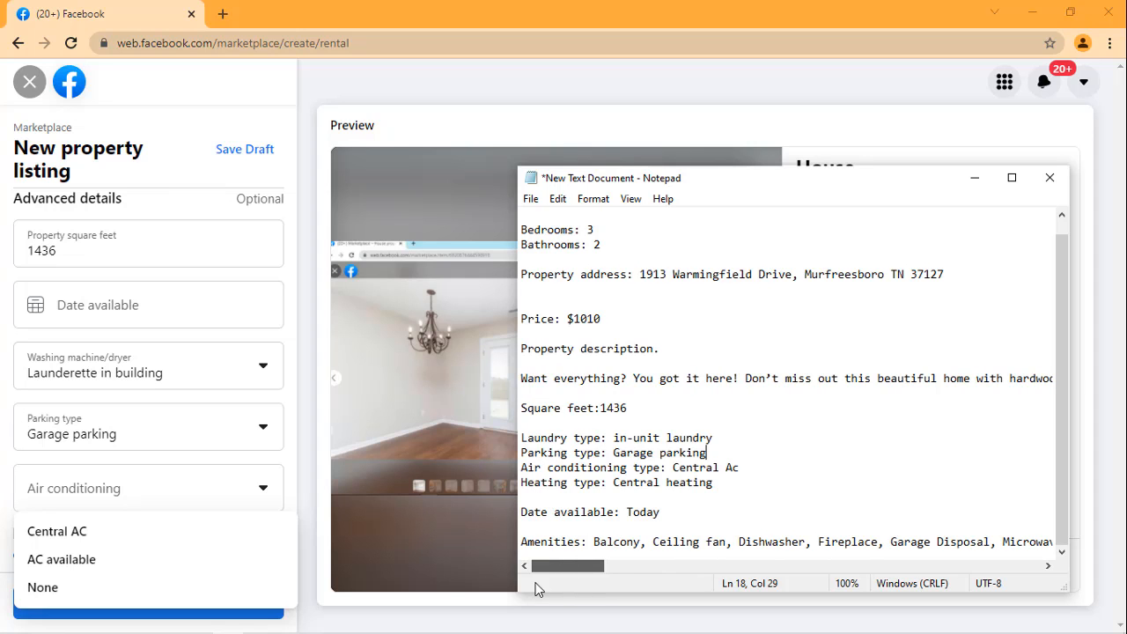
left_click(50, 597)
left_click(51, 599)
Step: Check the heating details in the Notepad document and set the rental house's heating type to Electric heating
scroll(171, 423, "down", 2)
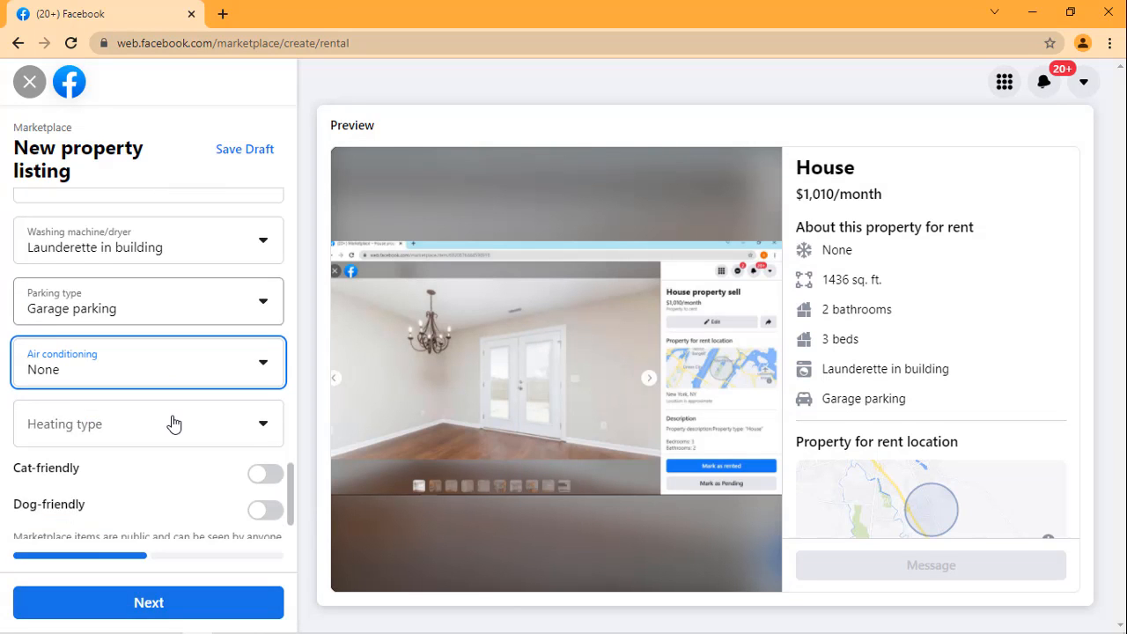
left_click(139, 390)
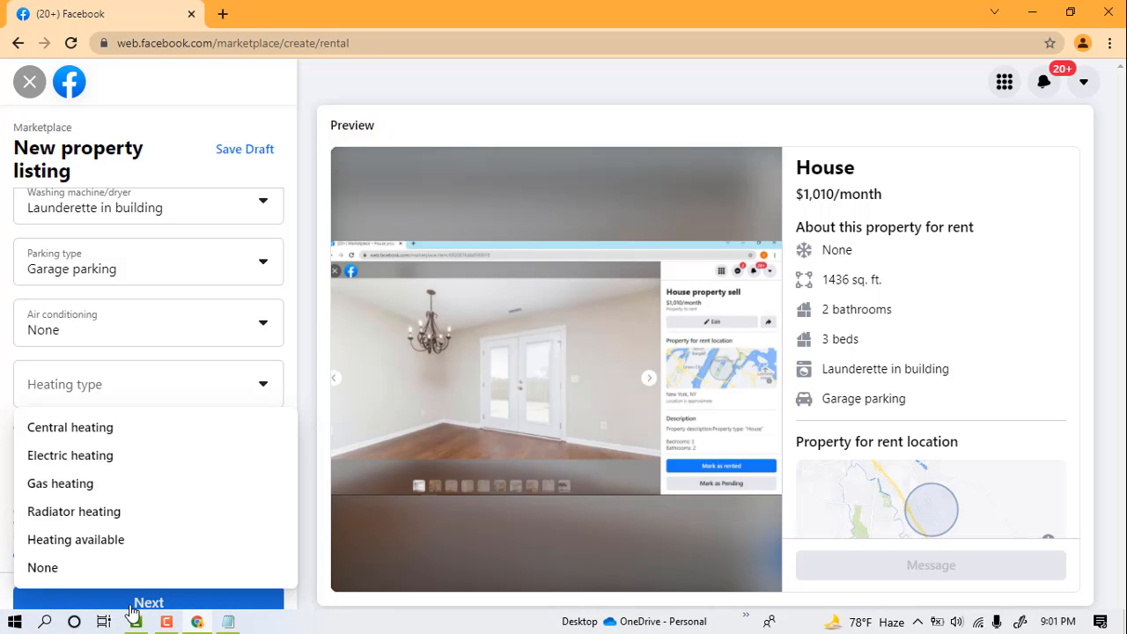
left_click(228, 622)
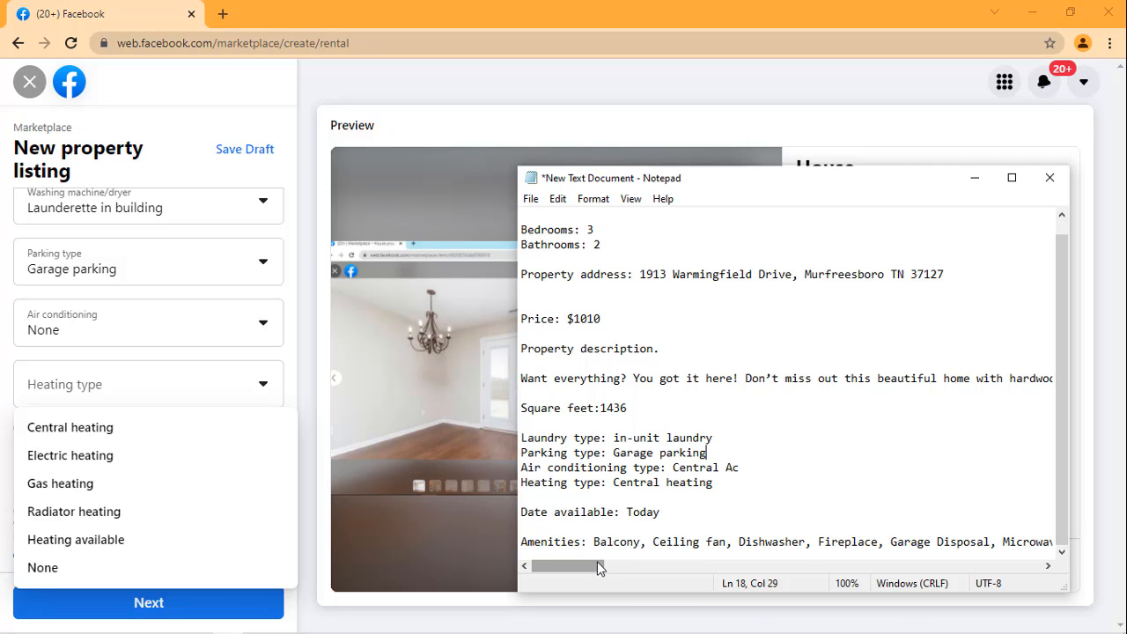
left_click_drag(597, 562, 570, 568)
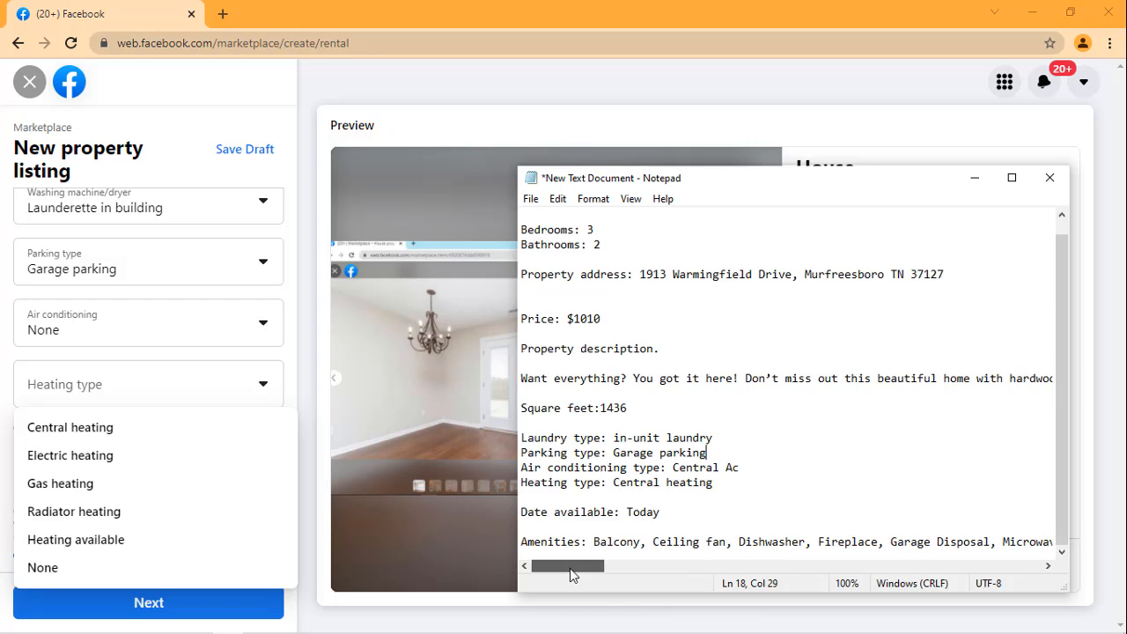
left_click(55, 453)
left_click(55, 452)
Step: Mark the rental house as both cat-friendly and dog-friendly
scroll(118, 402, "down", 1)
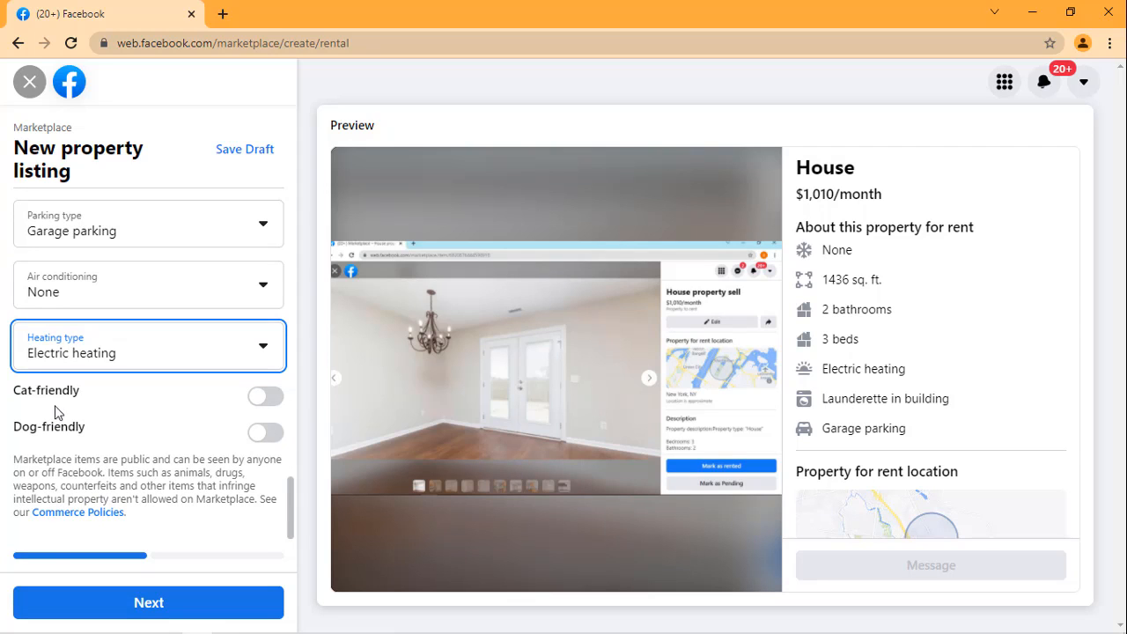
left_click(257, 401)
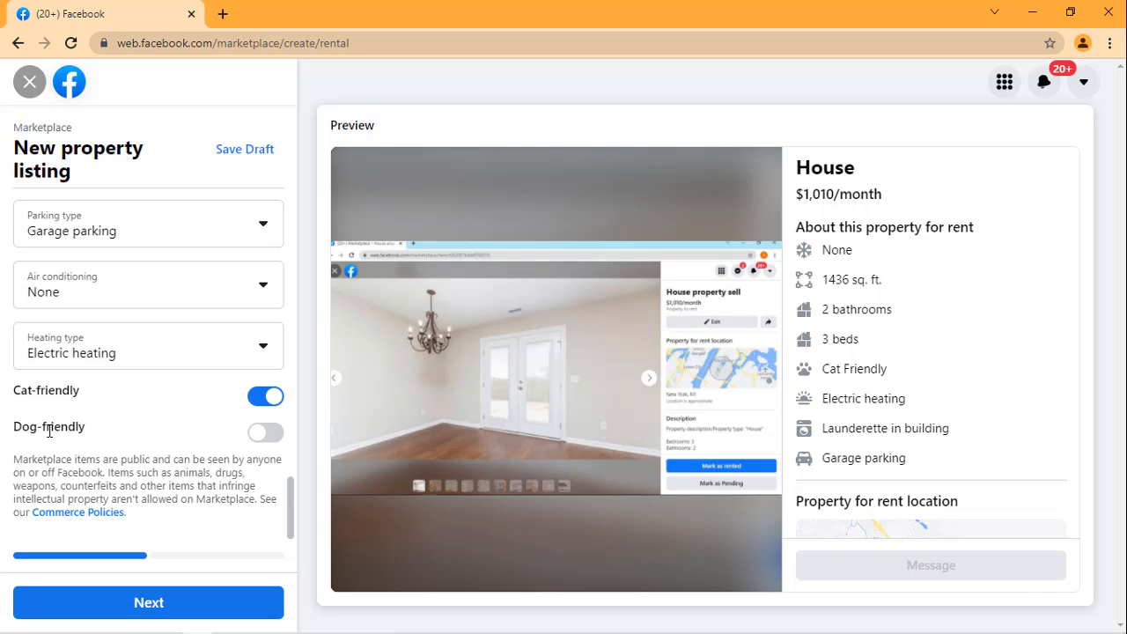
left_click(271, 433)
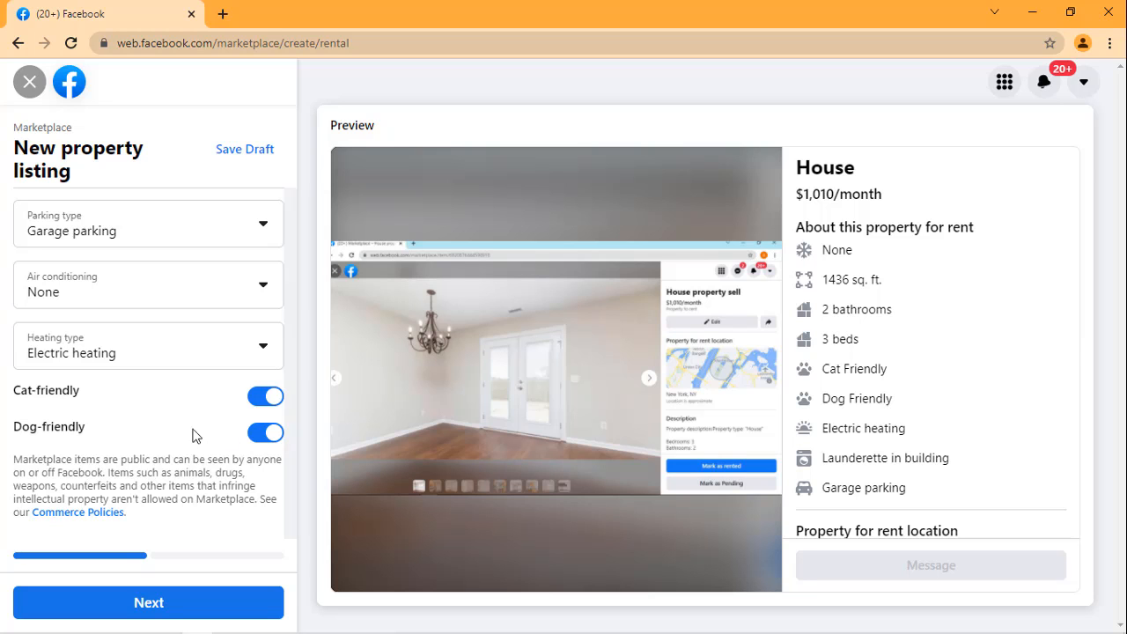
Step: Review the listing form's property type, rooms, price, address and description against the Notepad document
scroll(168, 418, "up", 3)
scroll(165, 414, "up", 10)
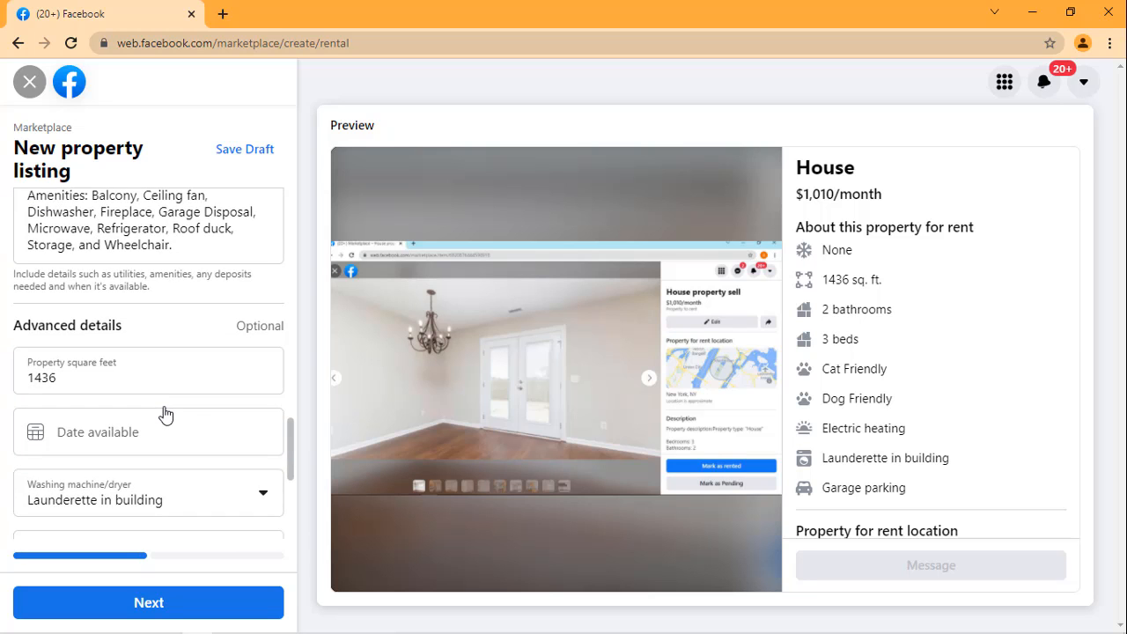
scroll(165, 406, "up", 5)
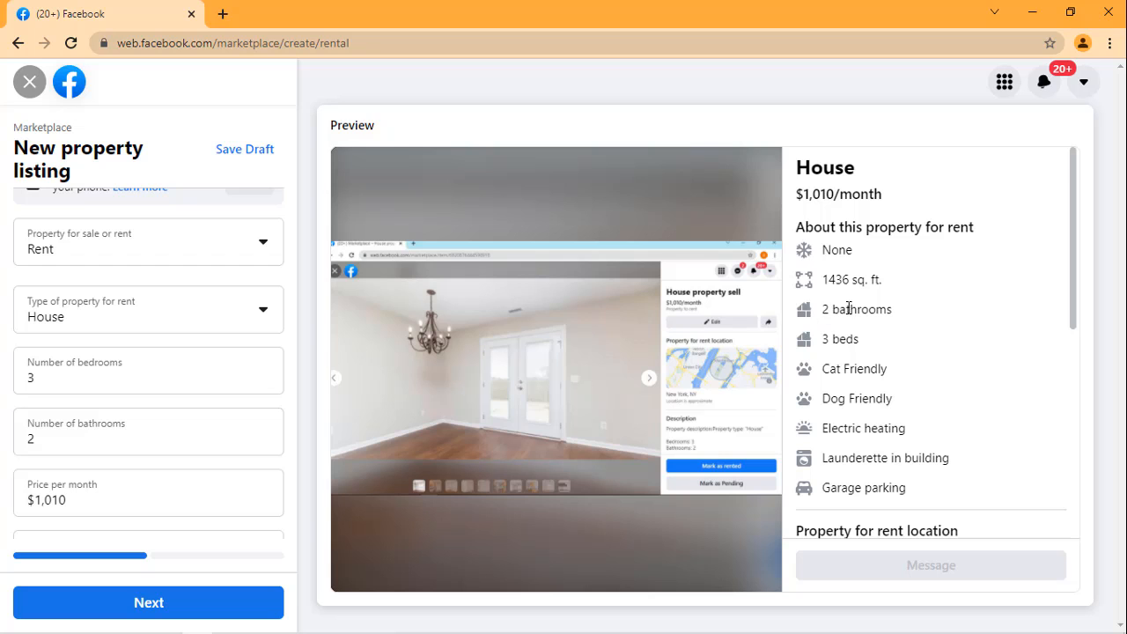
mouse_move(280, 627)
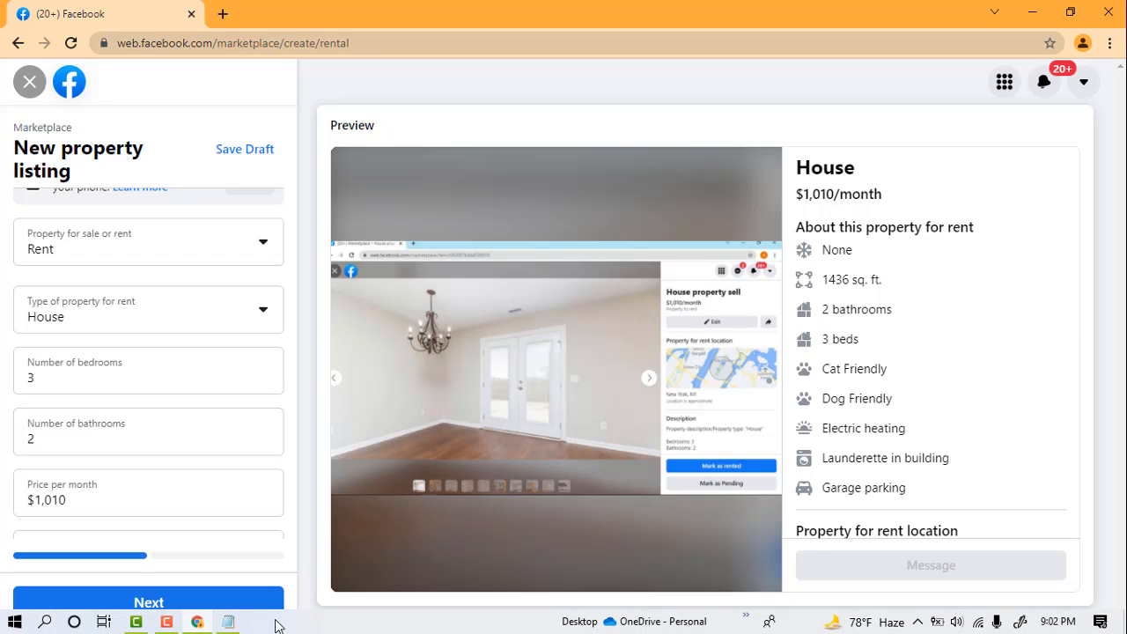
left_click(231, 623)
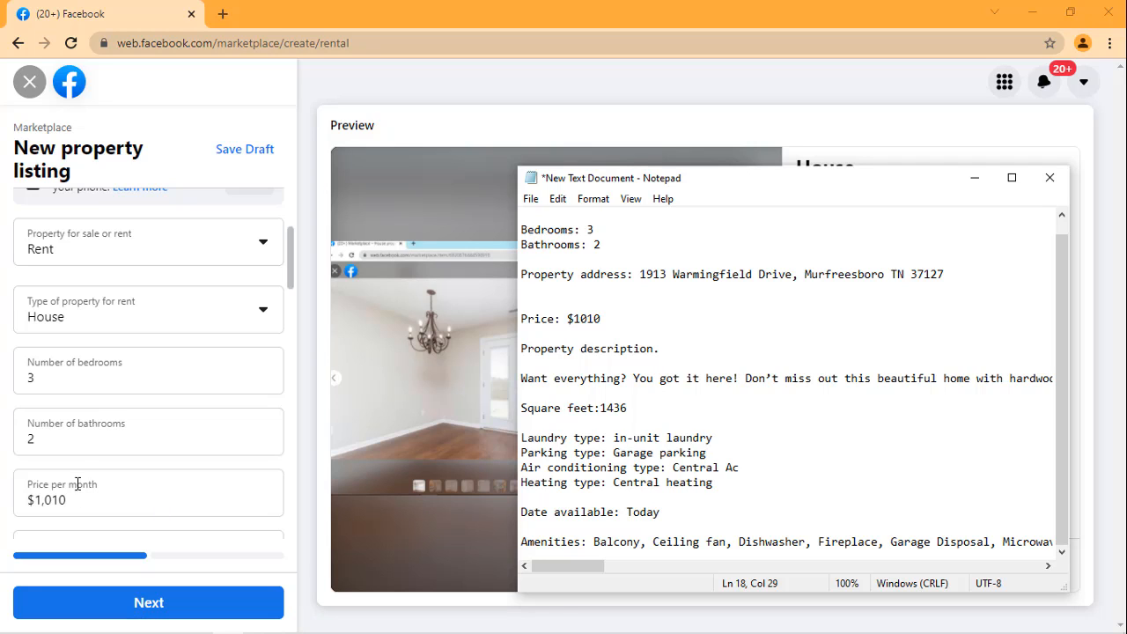
left_click(179, 277)
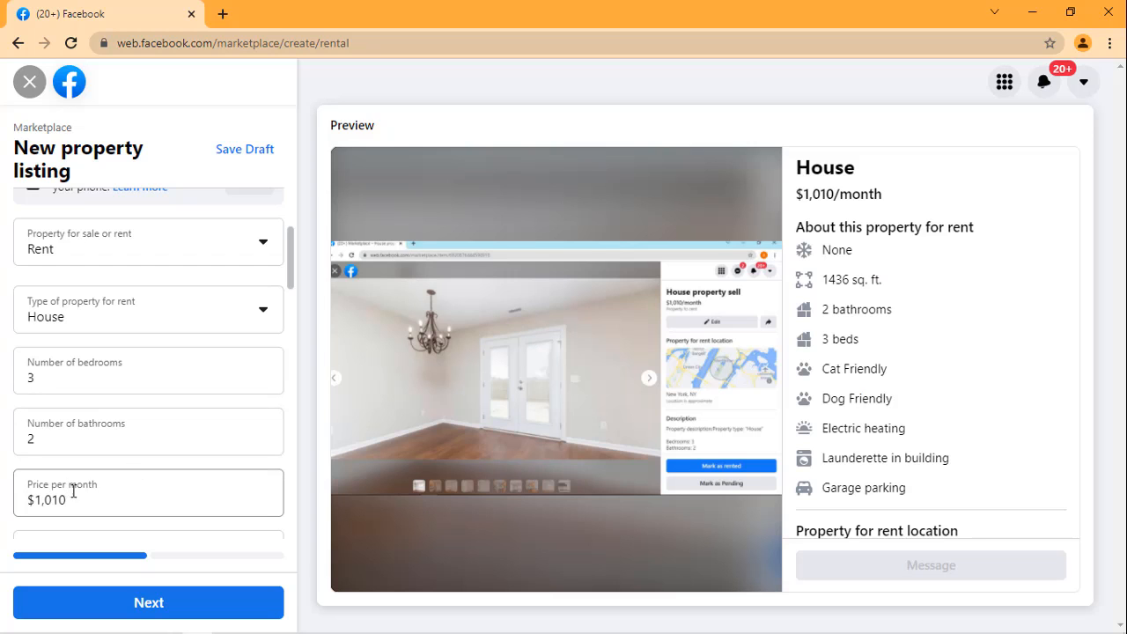
scroll(96, 482, "down", 1)
scroll(128, 455, "down", 1)
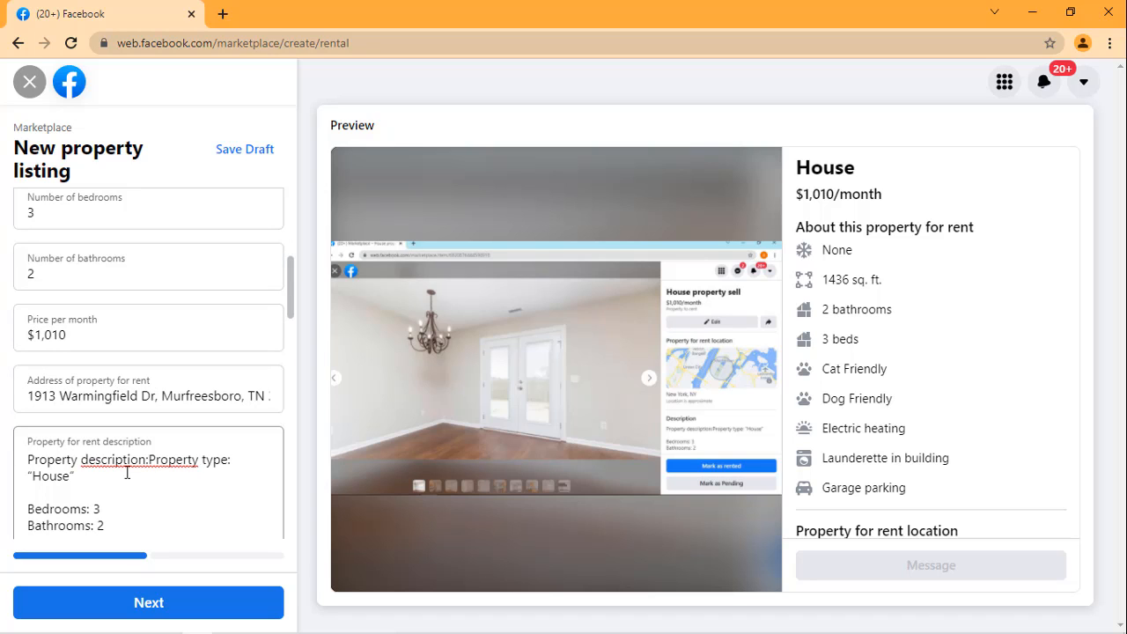
scroll(165, 448, "down", 1)
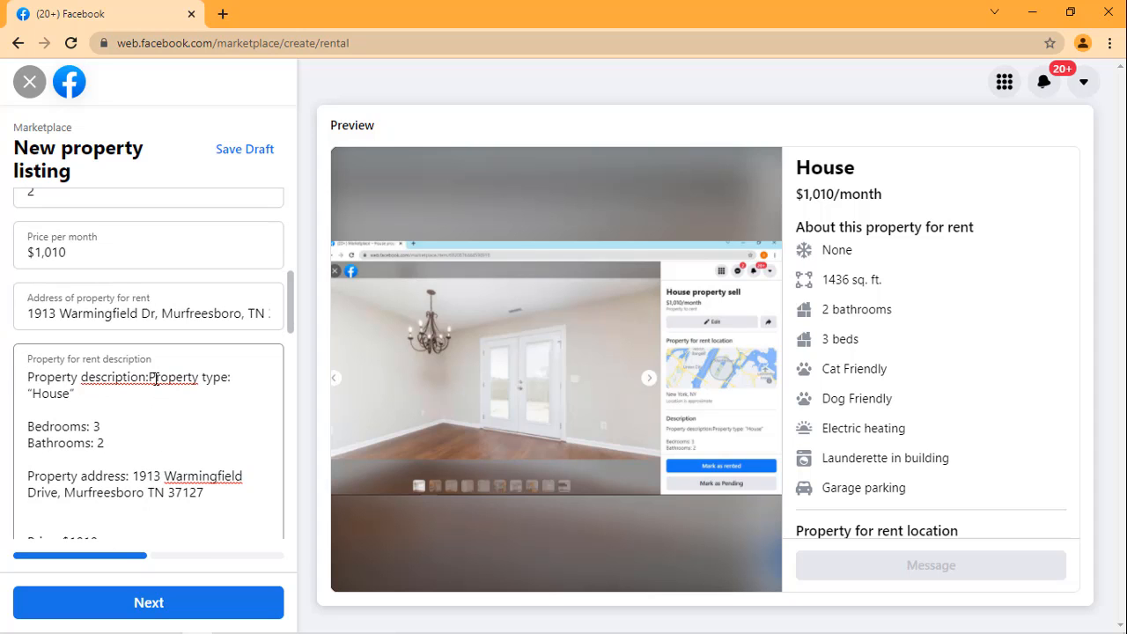
scroll(156, 379, "down", 4)
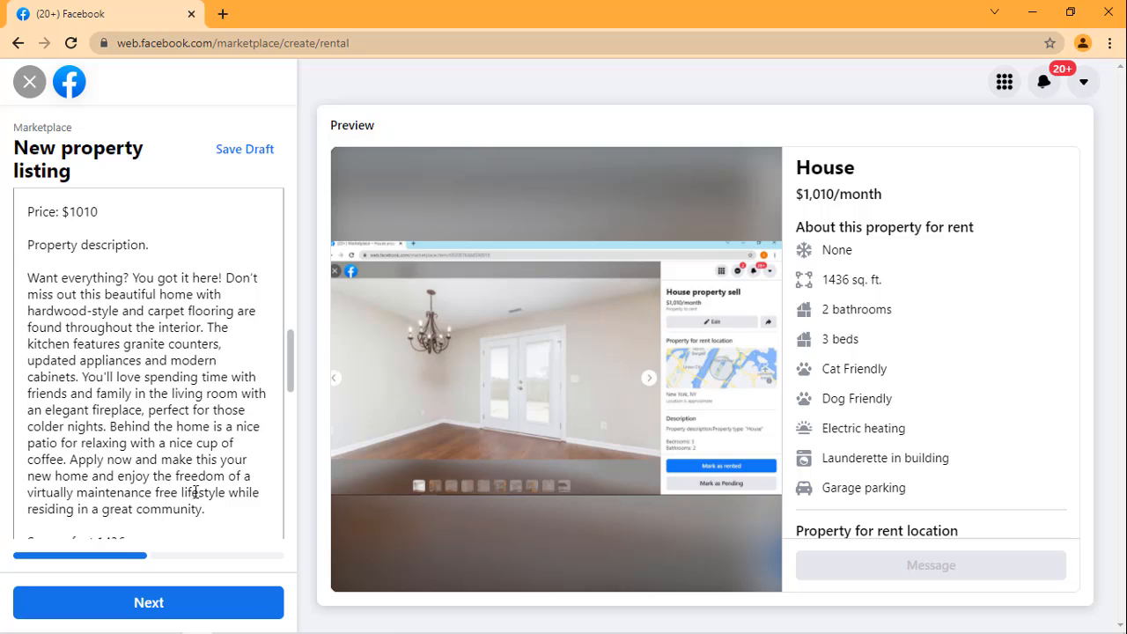
Step: Examine the listing preview's property features, location and description, and recheck the advanced details in the form
scroll(279, 342, "up", 10)
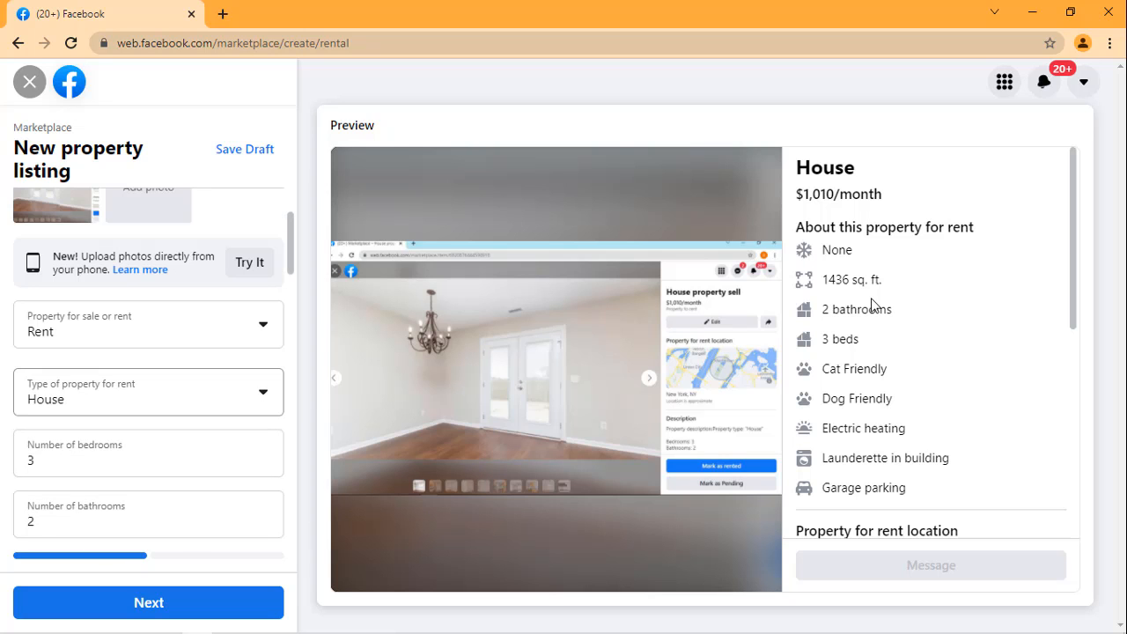
scroll(872, 298, "down", 2)
scroll(871, 297, "up", 1)
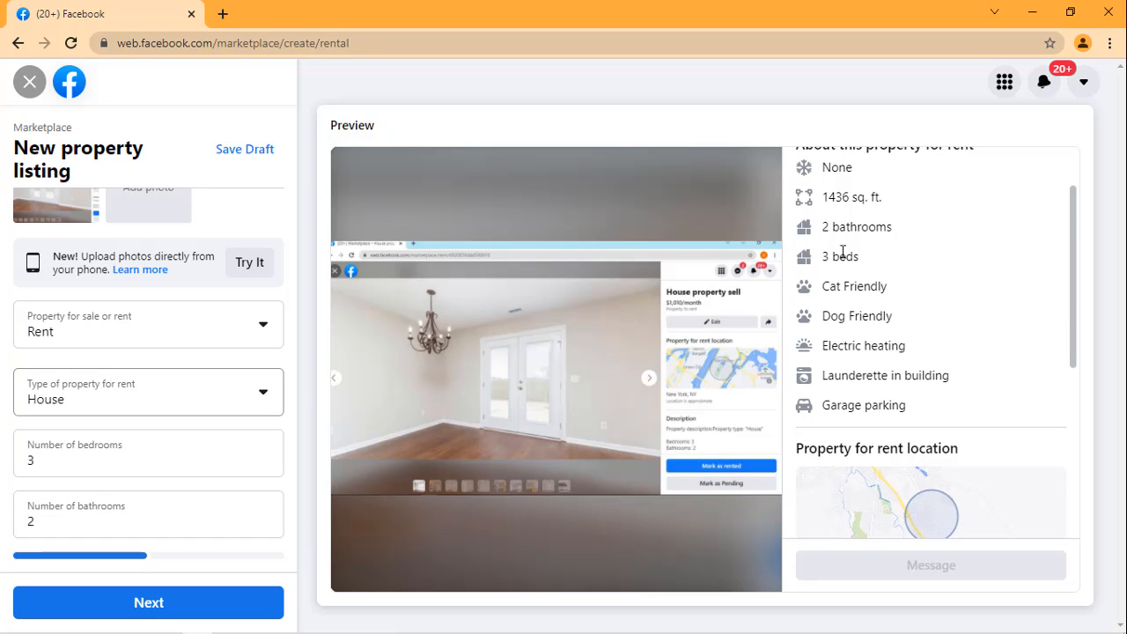
scroll(838, 252, "down", 1)
scroll(837, 255, "up", 3)
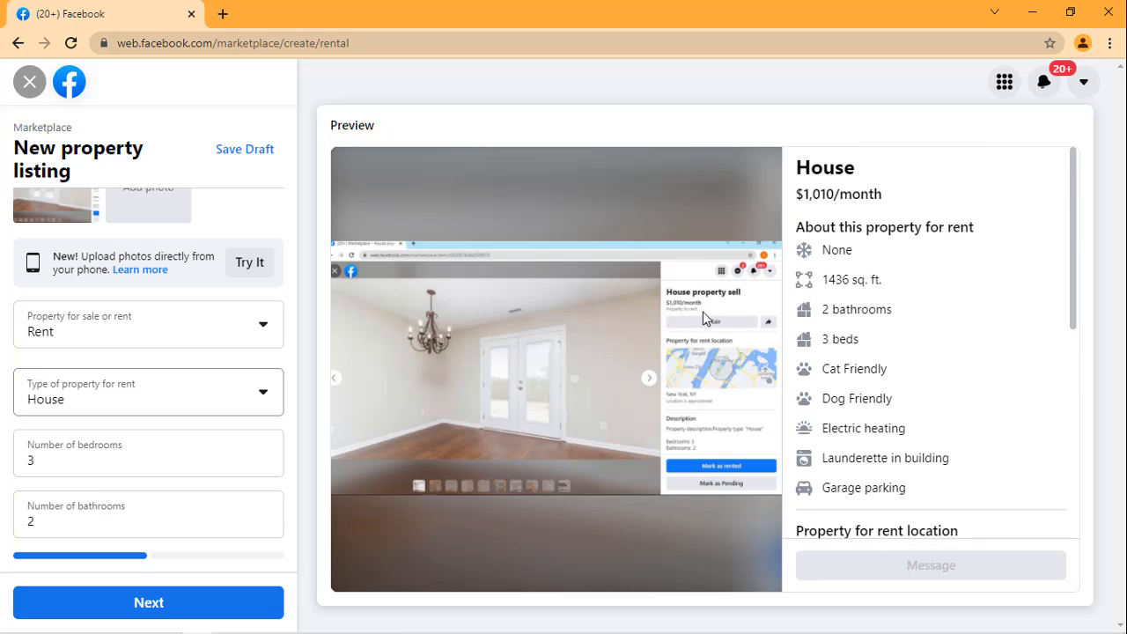
scroll(840, 224, "down", 5)
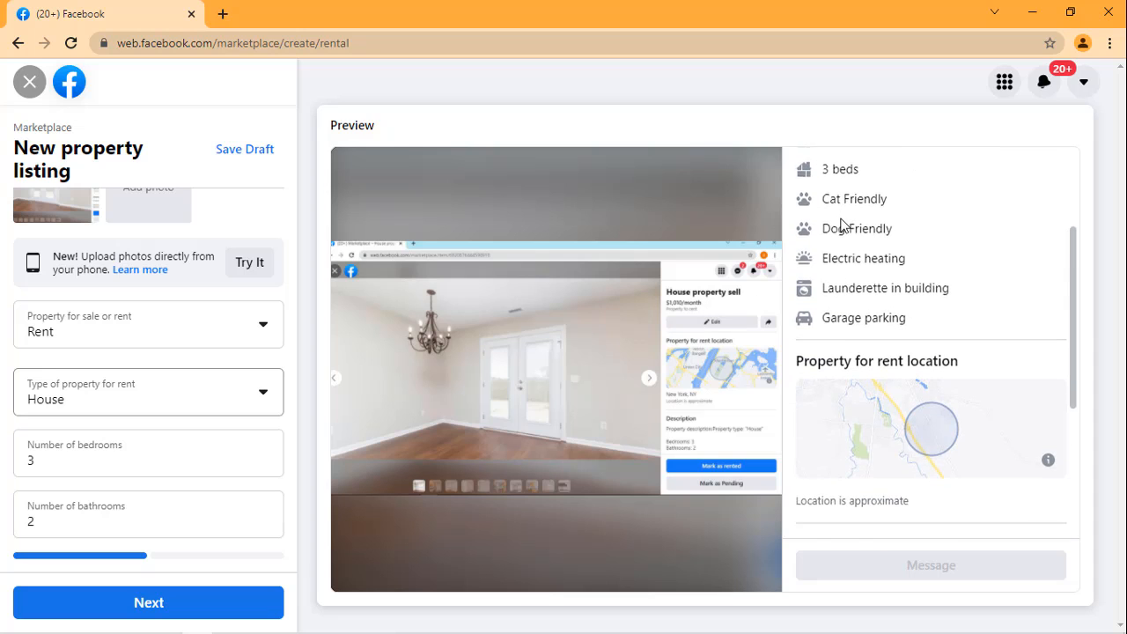
scroll(843, 229, "down", 2)
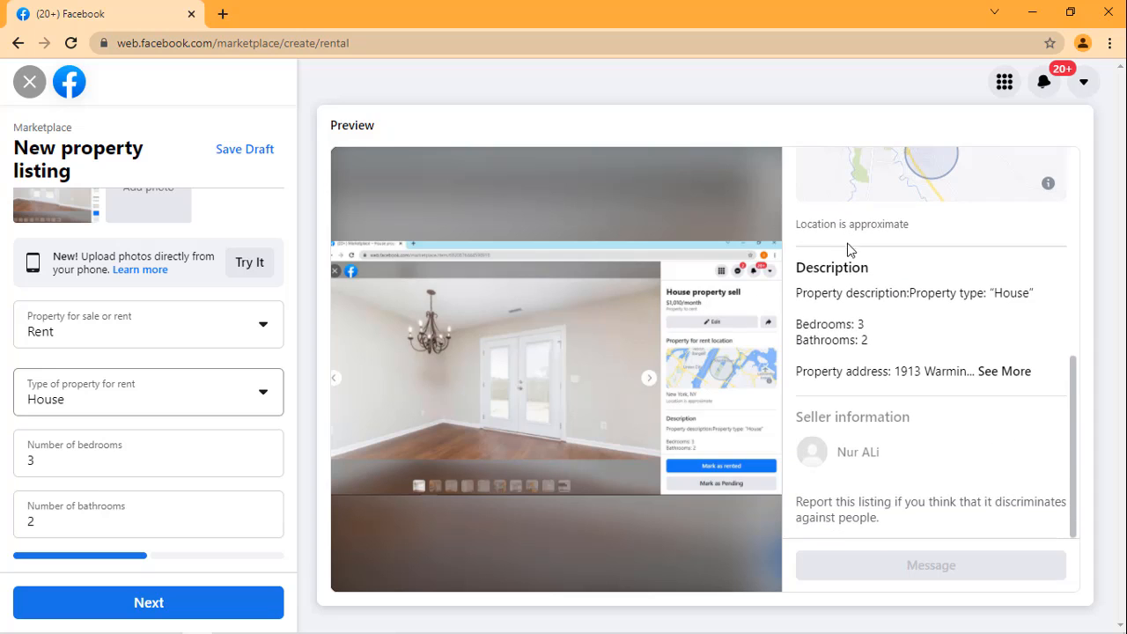
scroll(66, 466, "down", 5)
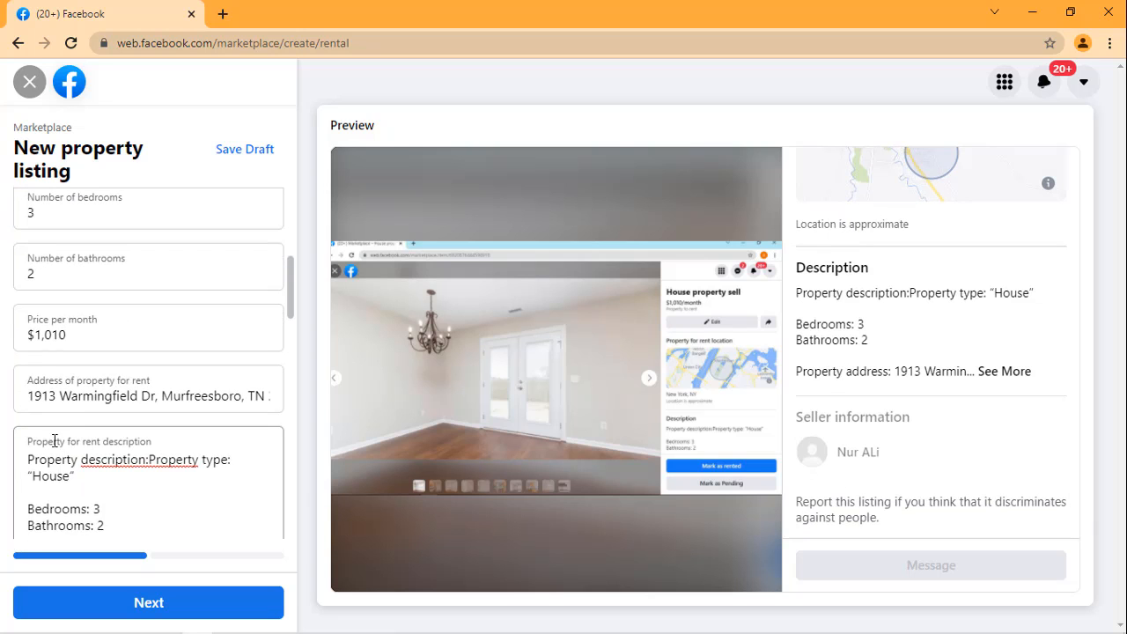
scroll(87, 405, "down", 10)
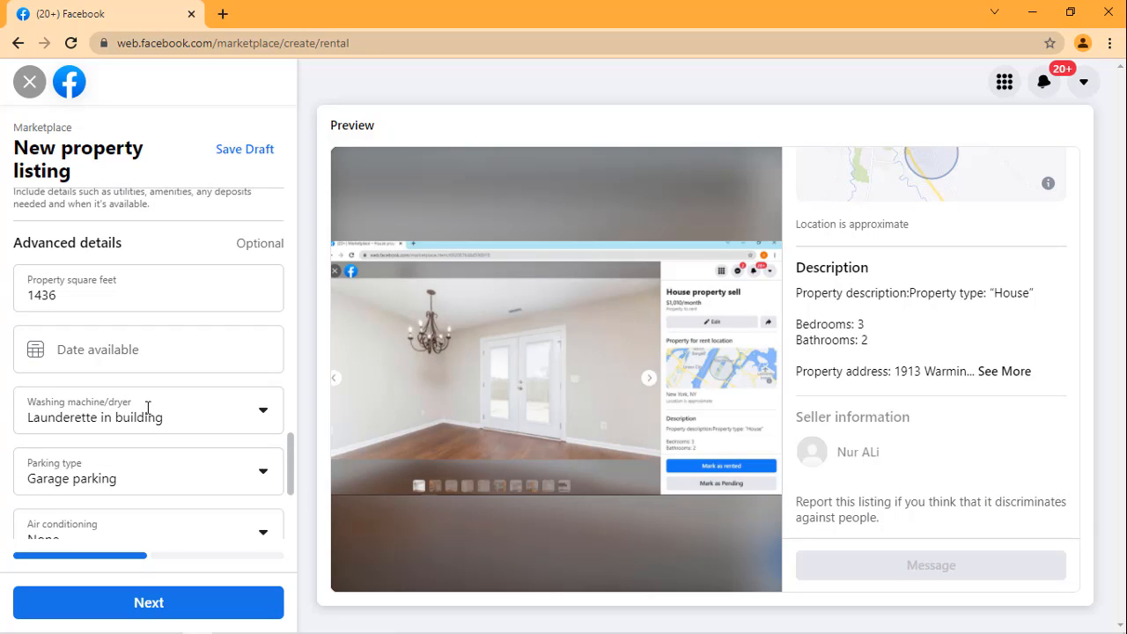
scroll(148, 416, "down", 3)
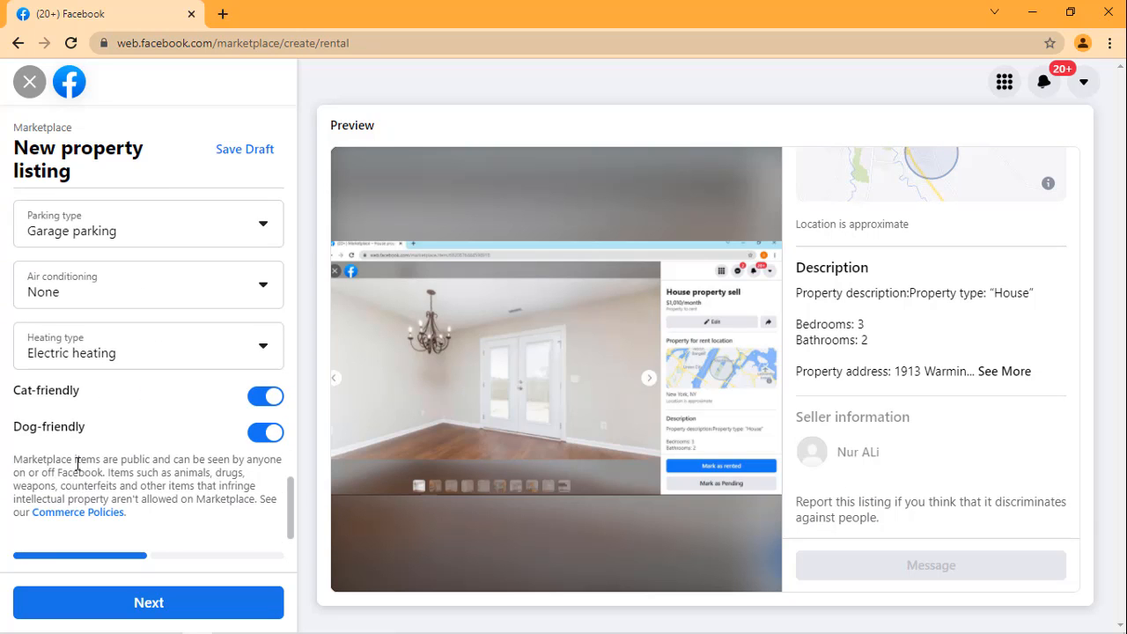
Step: Look at the List in more places page, return to the property form and save the listing as a draft
left_click(161, 606)
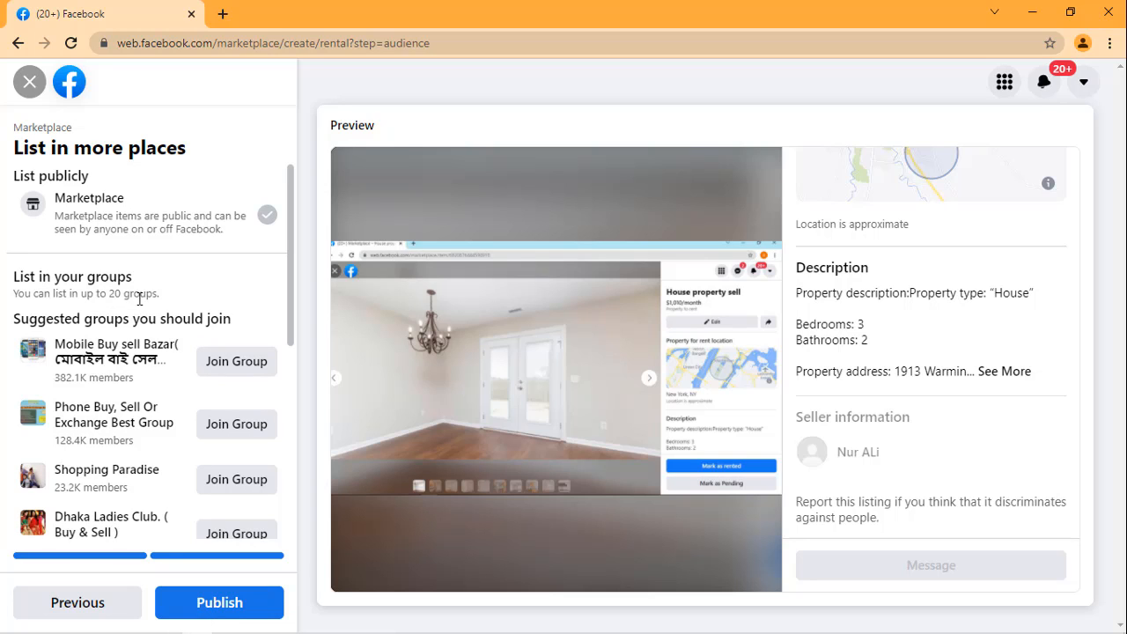
left_click(71, 612)
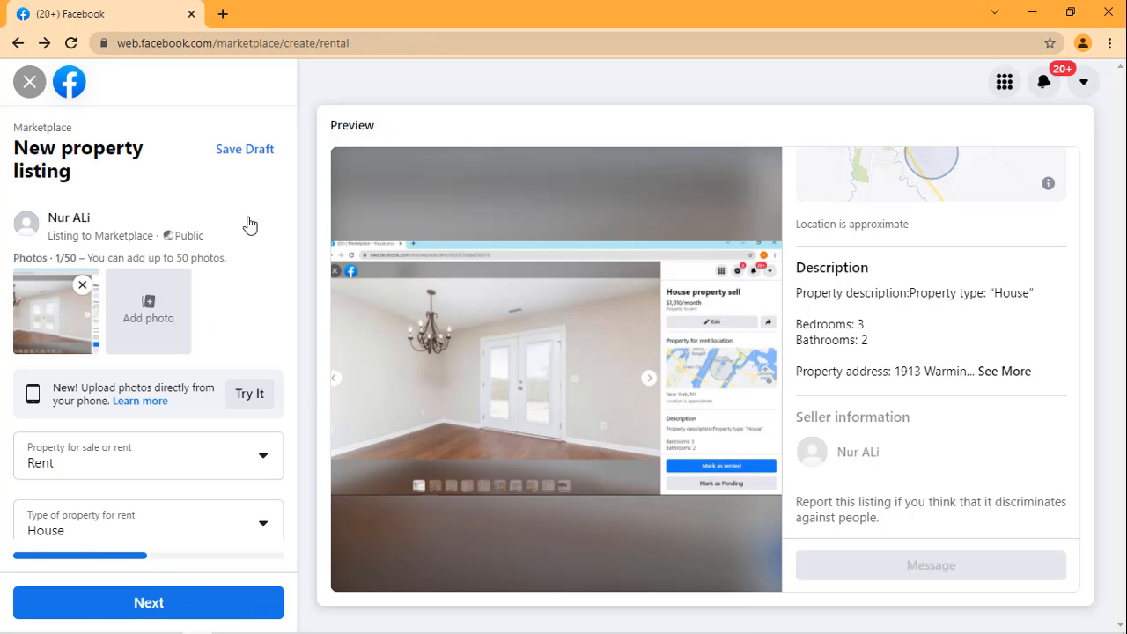
left_click(244, 154)
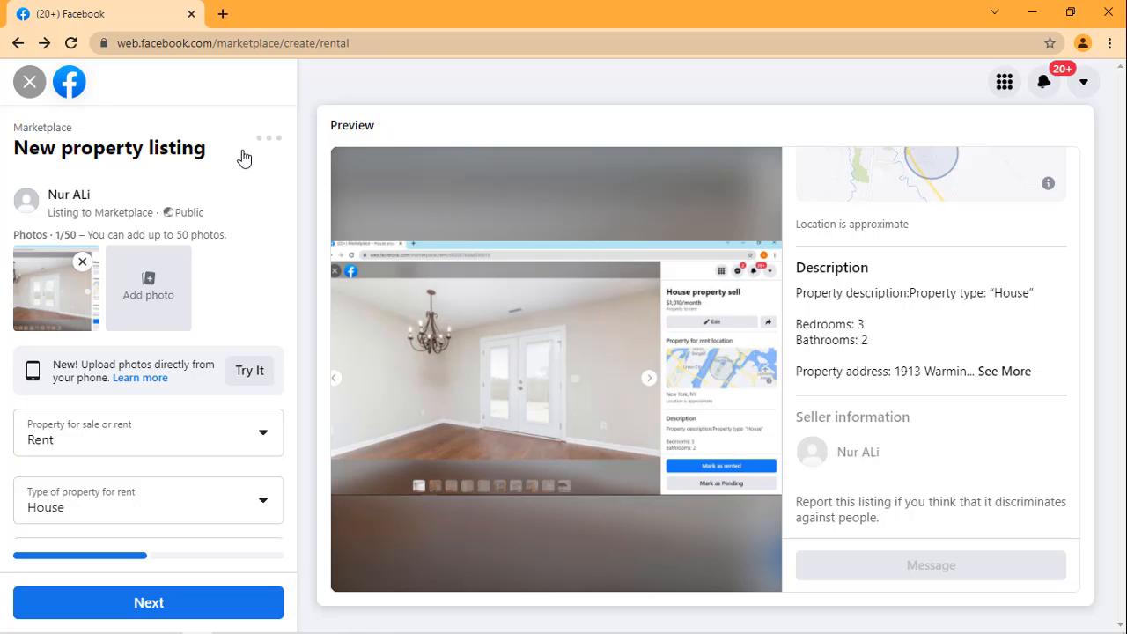
Step: Close the listing creation pages and reopen Marketplace from the Facebook home page
left_click(32, 92)
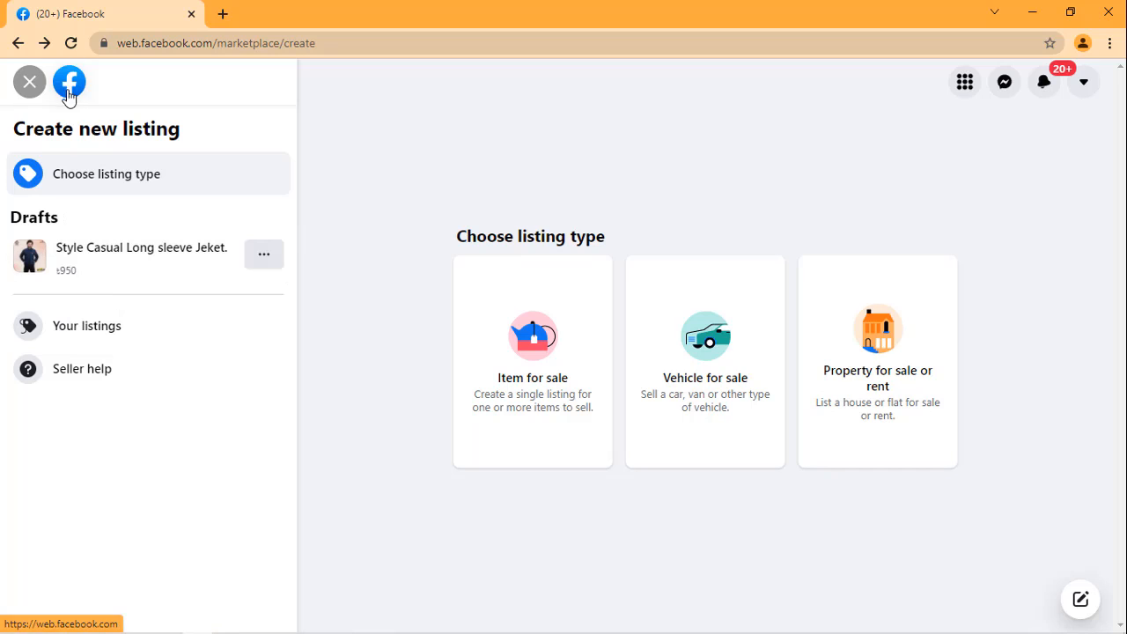
left_click(27, 83)
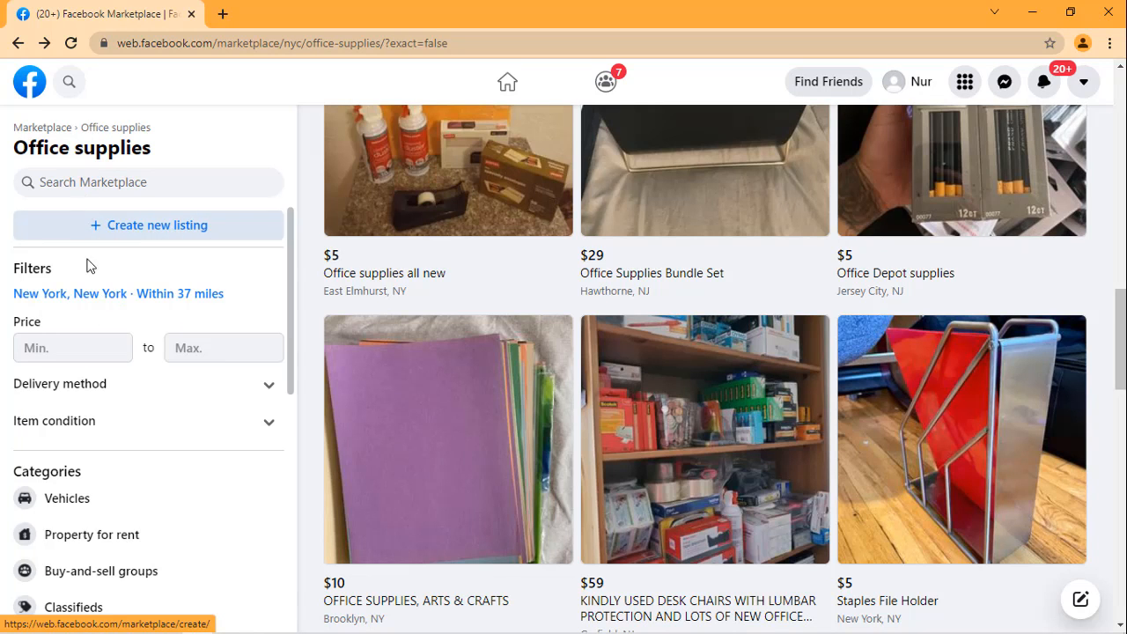
scroll(106, 205, "down", 3)
scroll(38, 158, "up", 6)
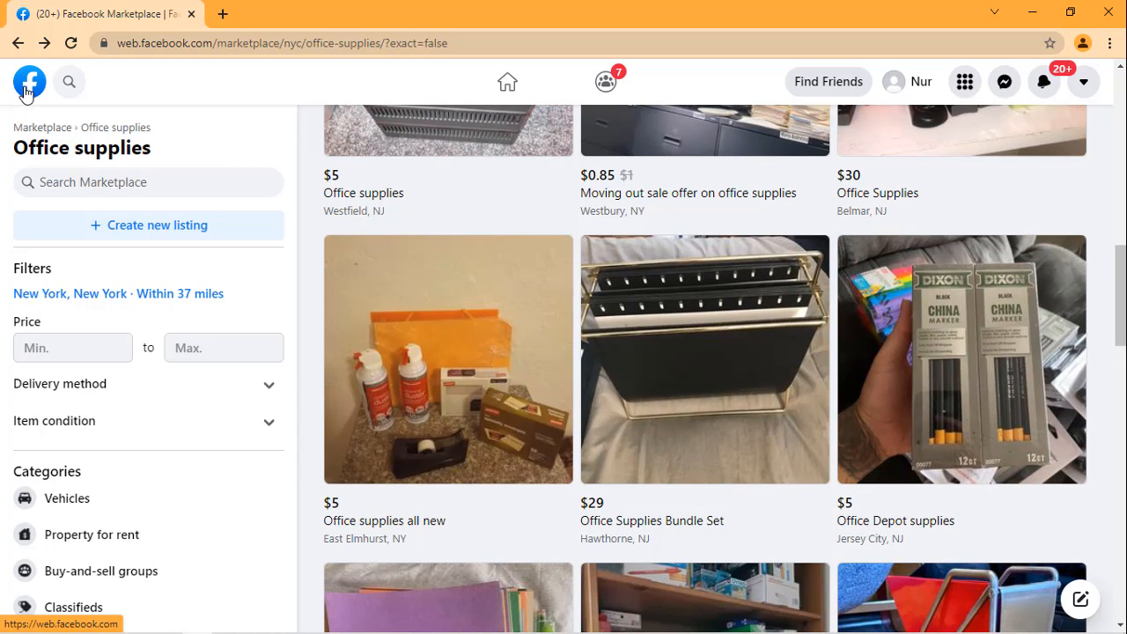
left_click(24, 92)
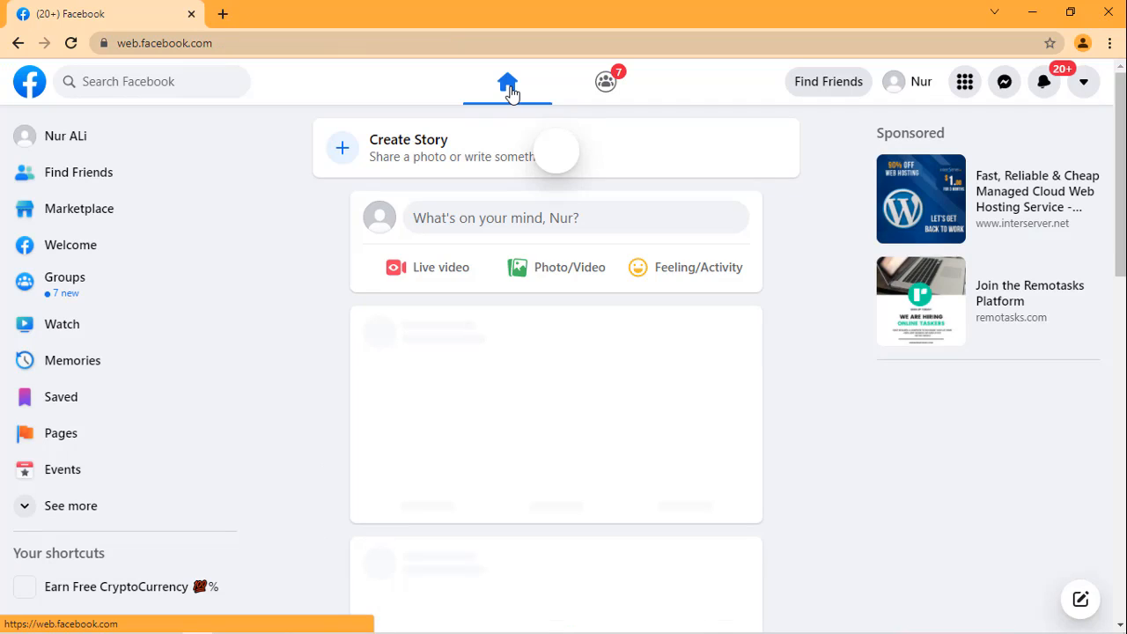
left_click(72, 218)
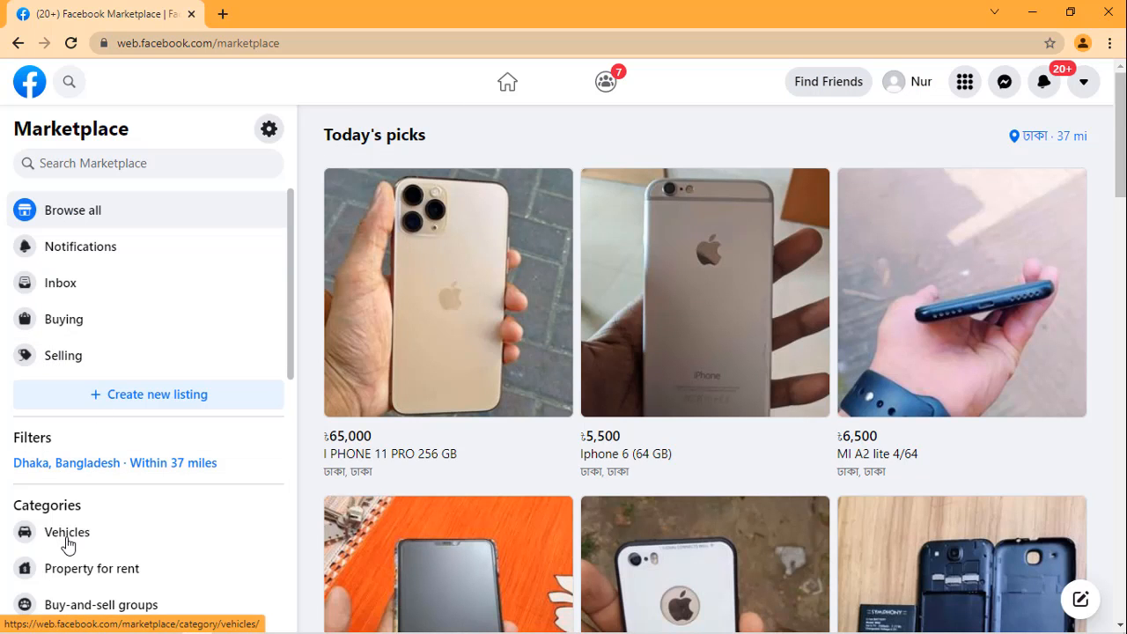
Step: Start a new vehicle-for-sale listing and set its vehicle type to Motorcycle
left_click(123, 395)
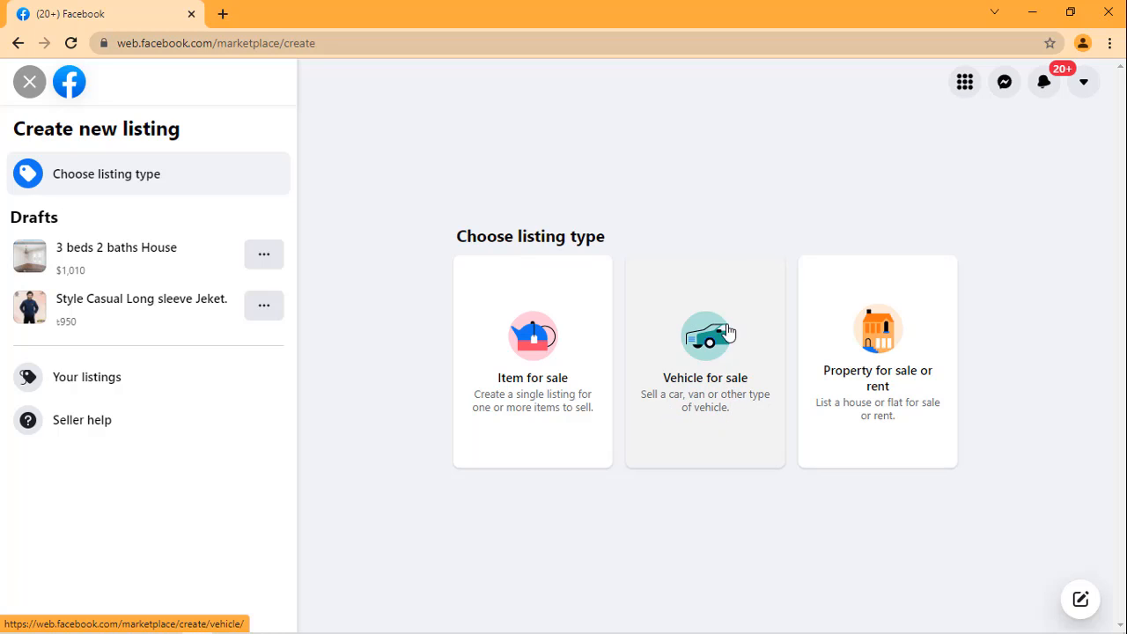
left_click(672, 377)
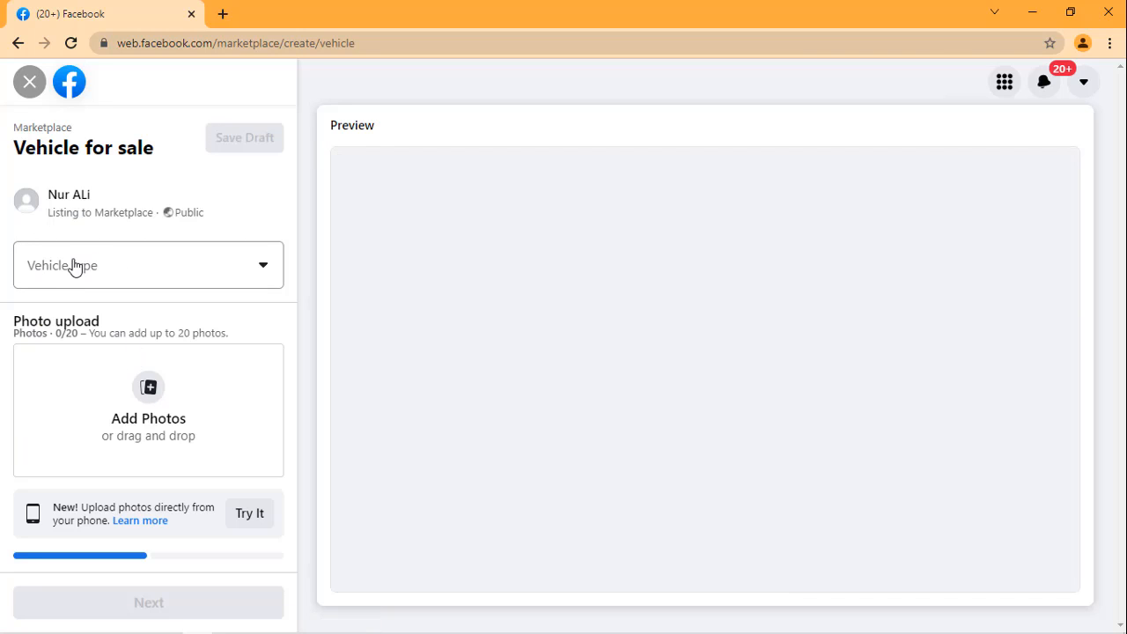
left_click(167, 275)
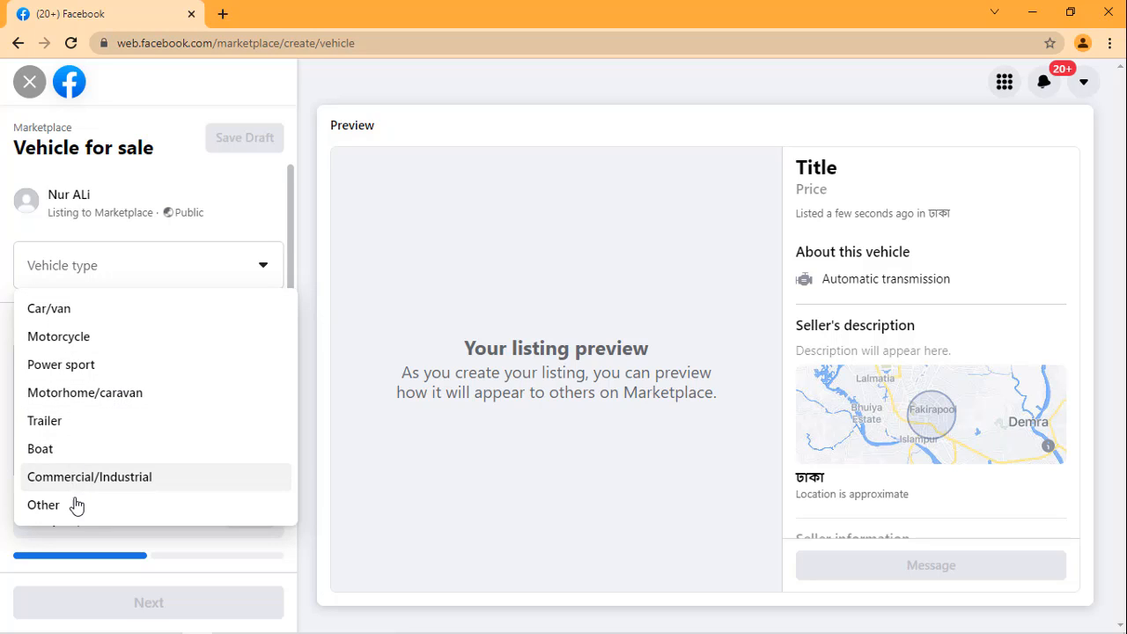
left_click(85, 347)
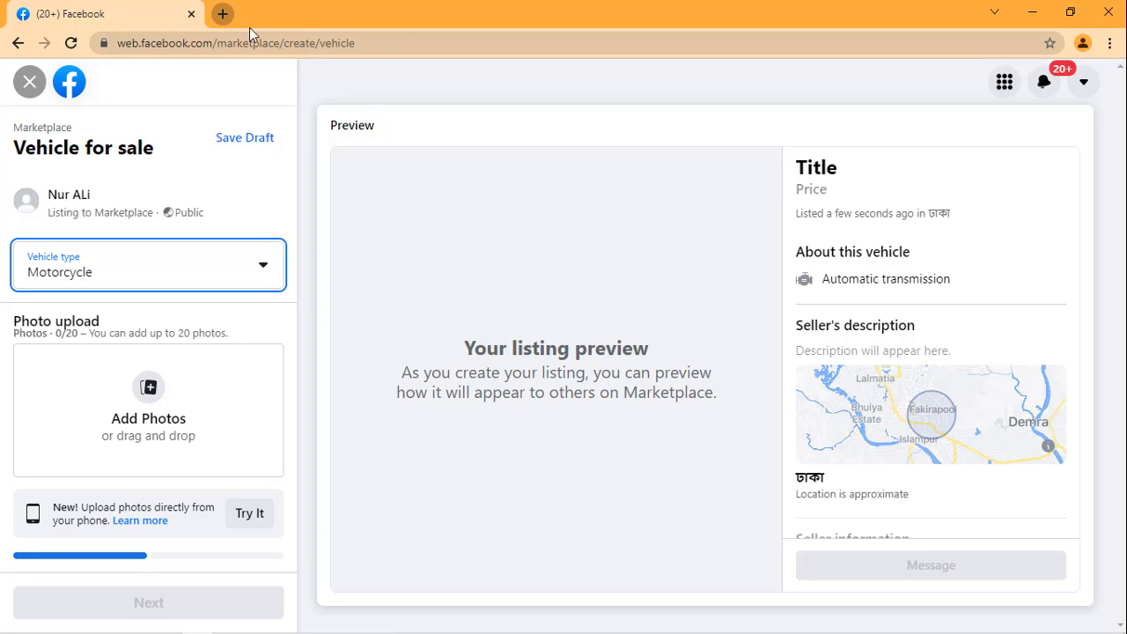
Step: Search Google for "motorcycle" in a new browser tab and show the image results
left_click(223, 14)
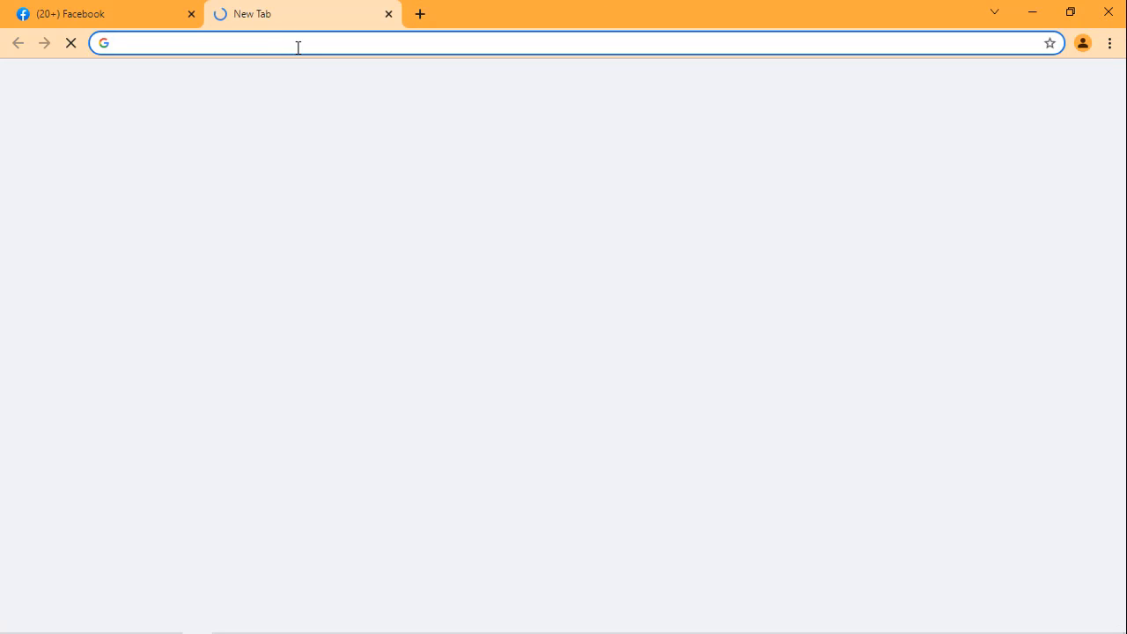
type("mor")
key("BackSpace")
key("BackSpace")
key("BackSpace")
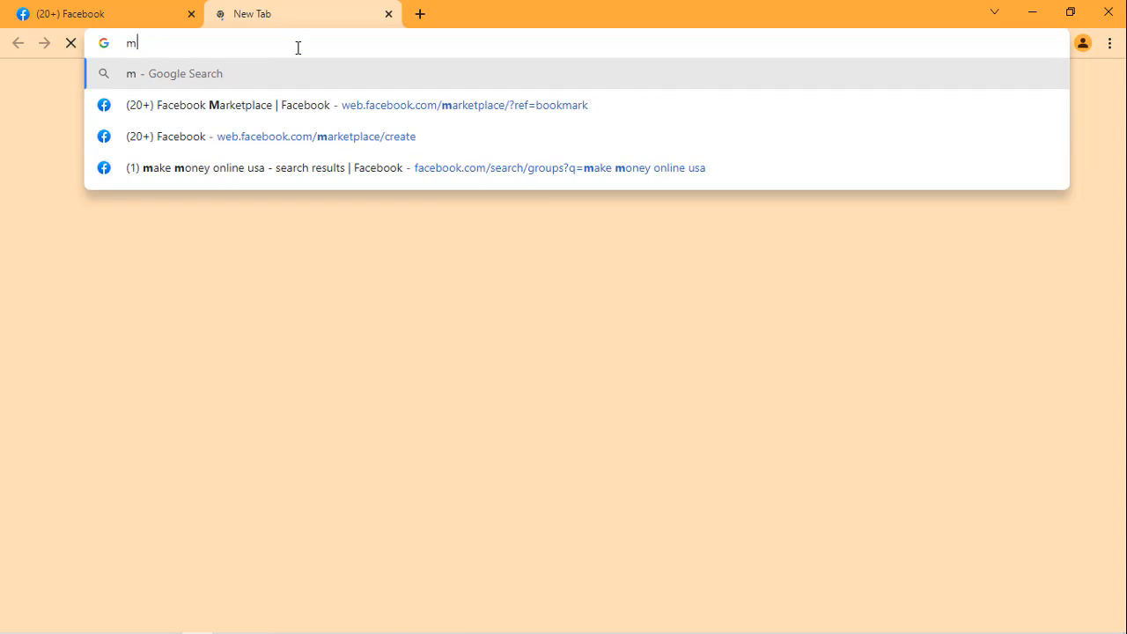
type("mo")
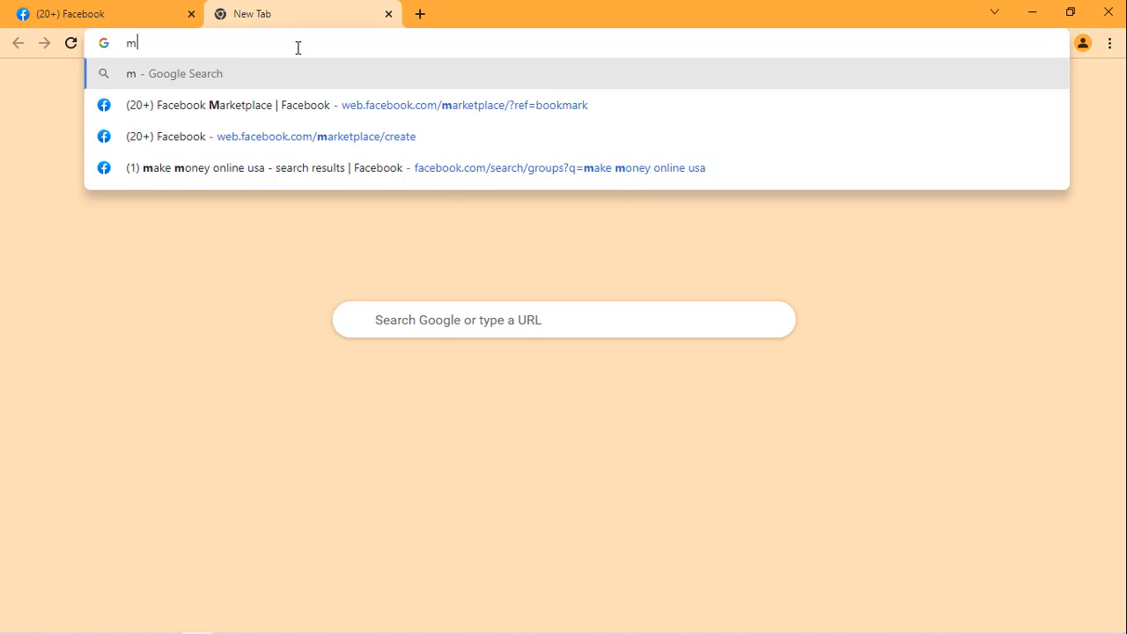
type("to")
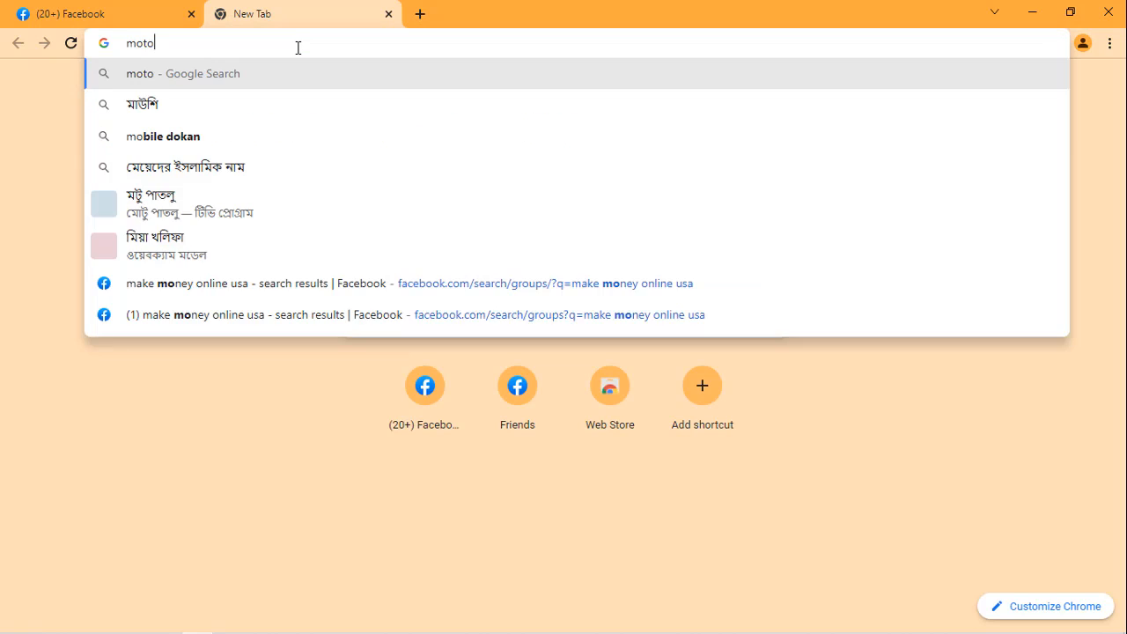
type("rc")
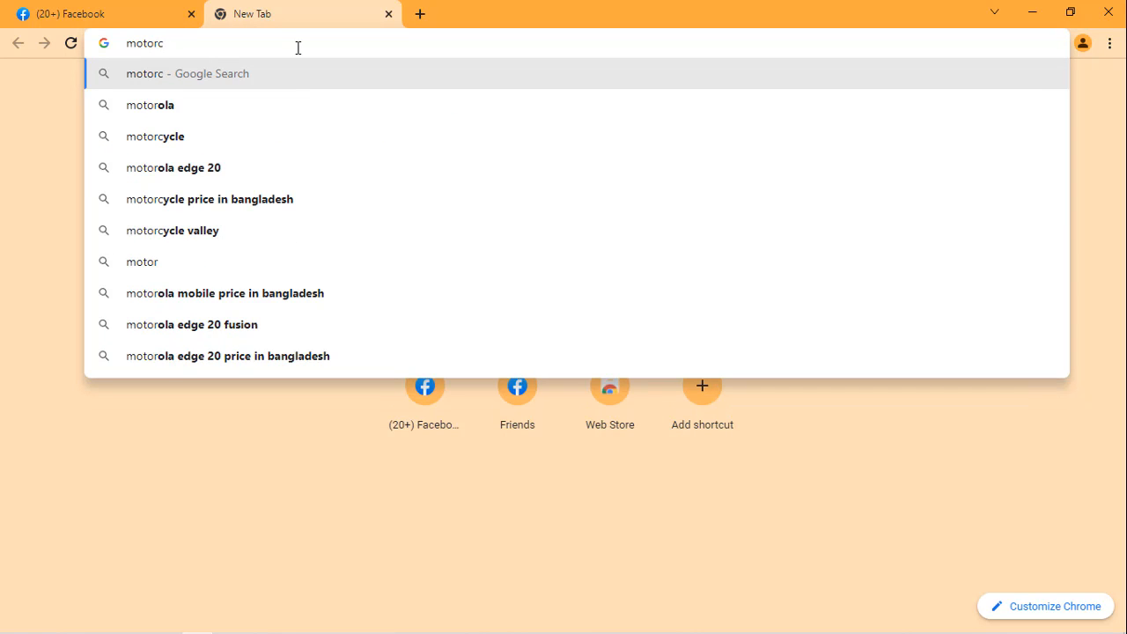
left_click(226, 142)
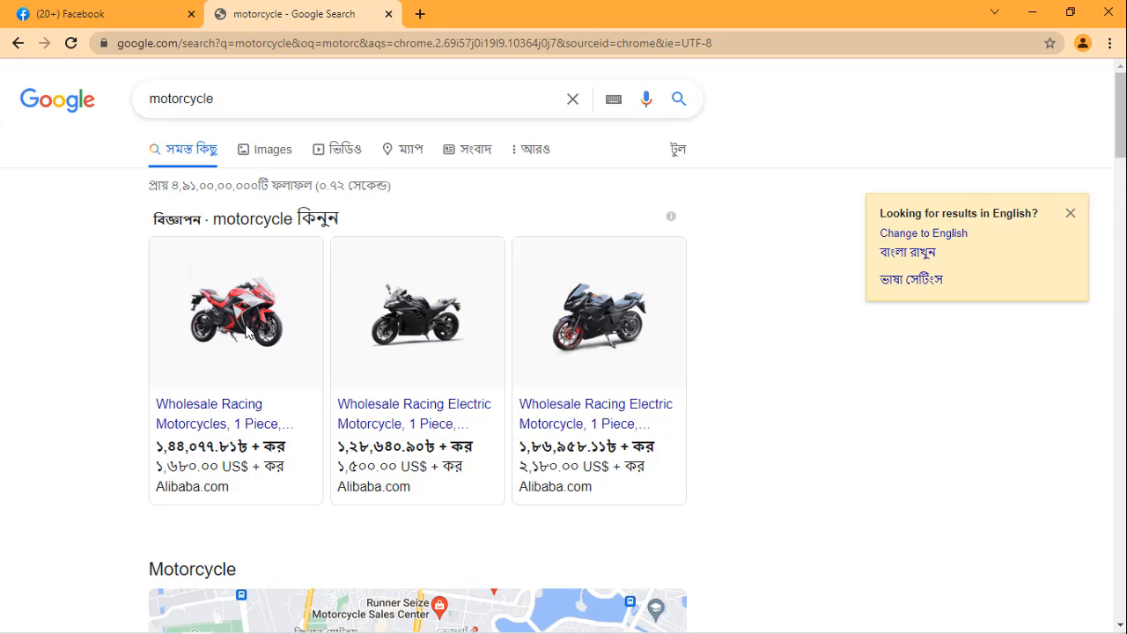
left_click(269, 153)
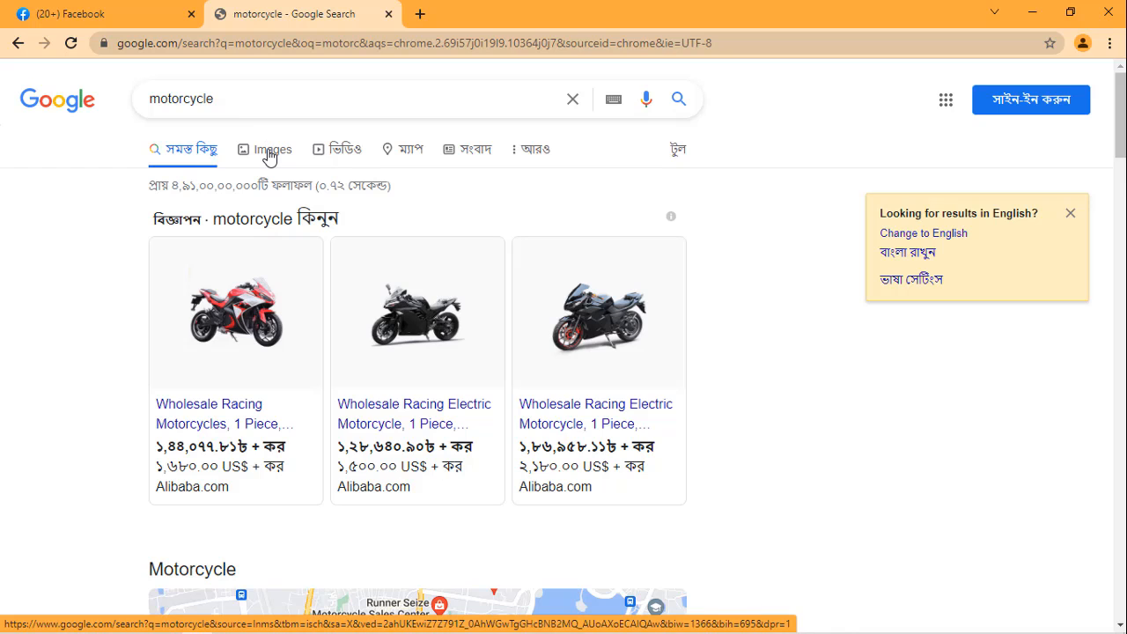
left_click(270, 155)
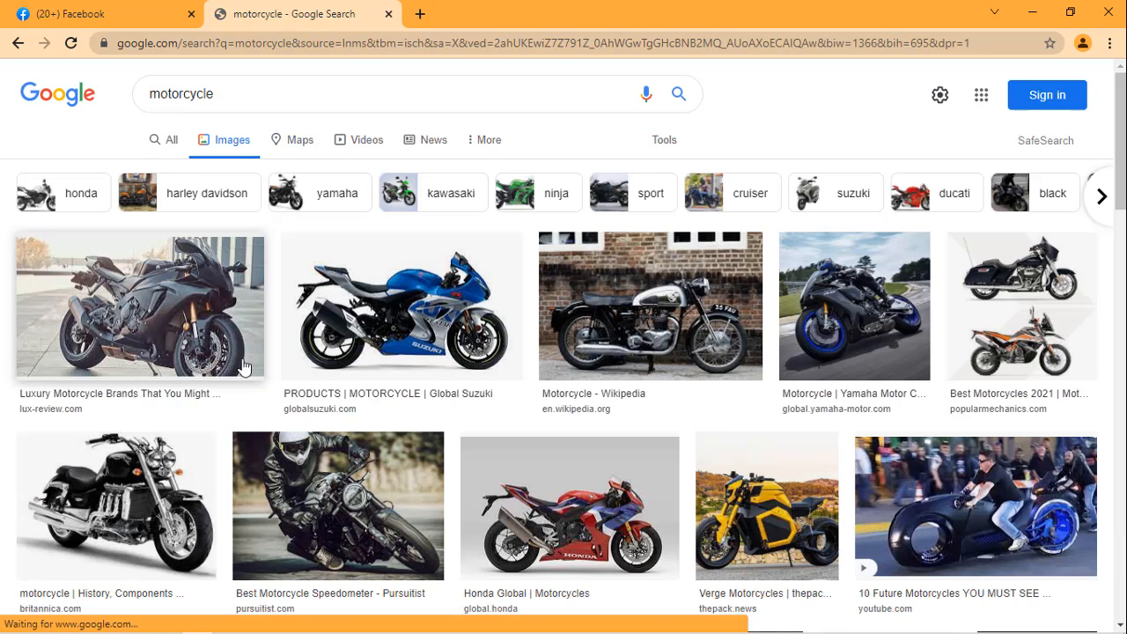
Step: Save the first motorcycle image to the Downloads folder as "download (1)" and close the search tab
right_click(180, 322)
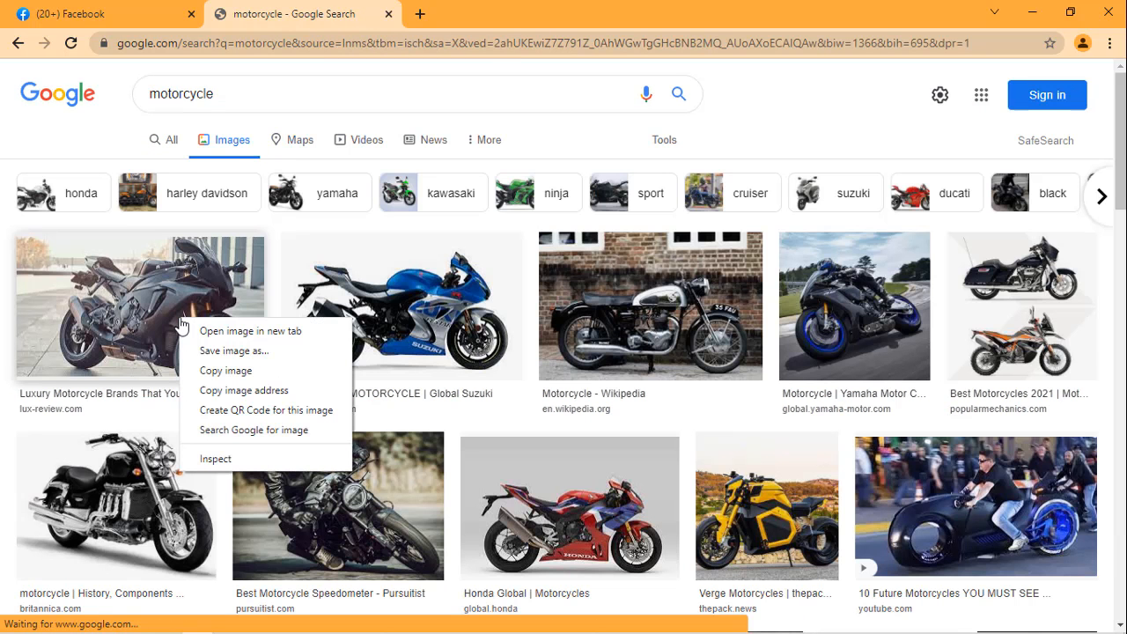
left_click(234, 350)
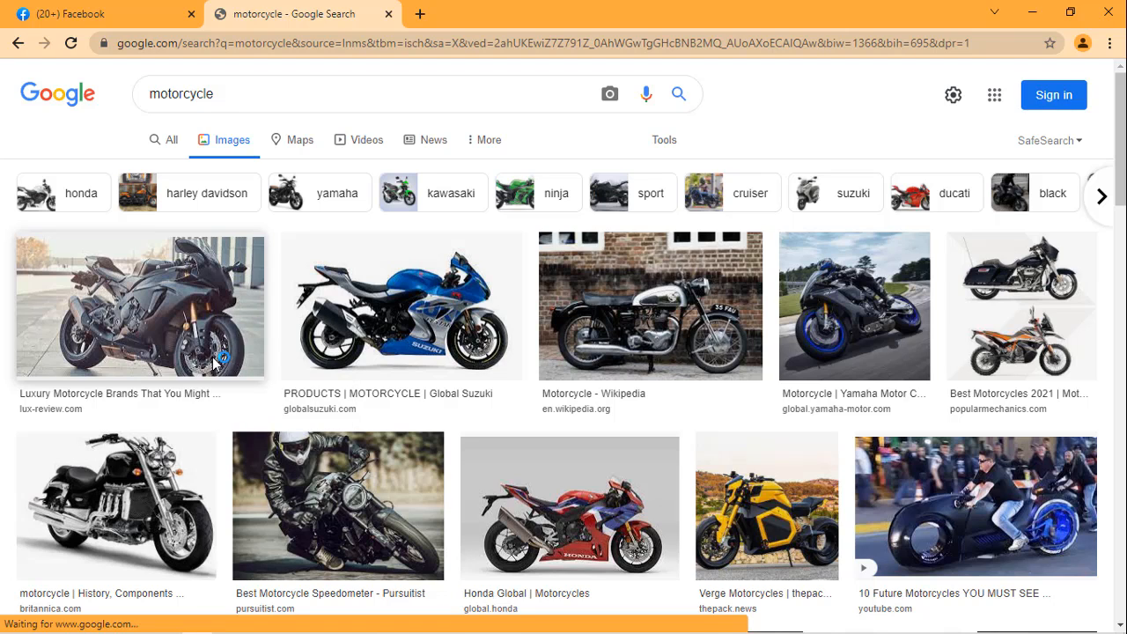
right_click(220, 301)
key("v")
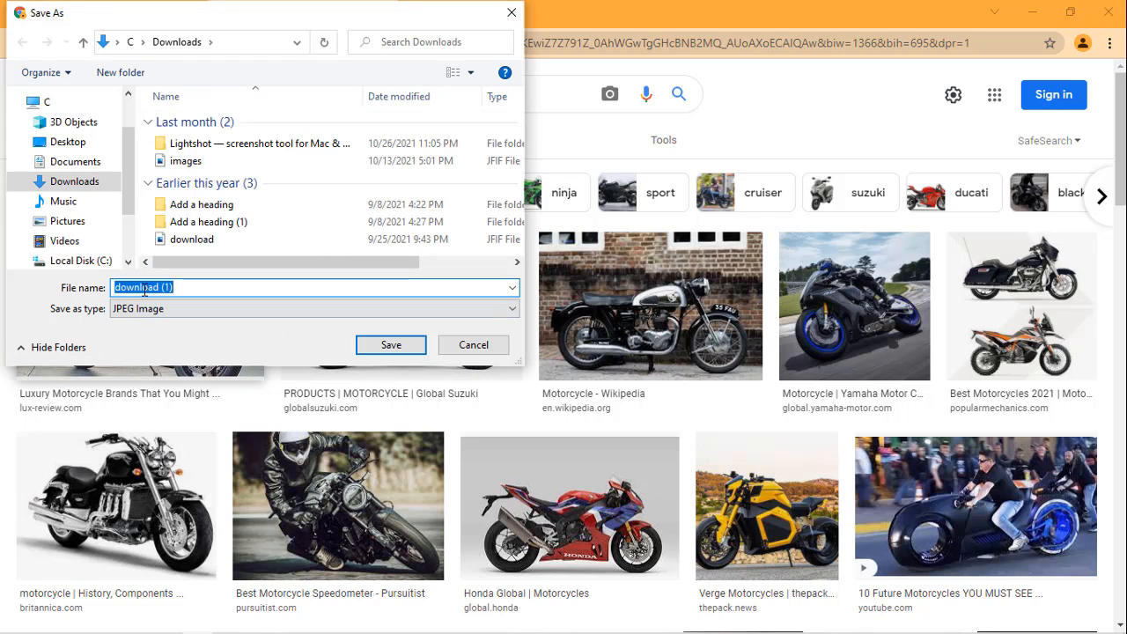
left_click(385, 348)
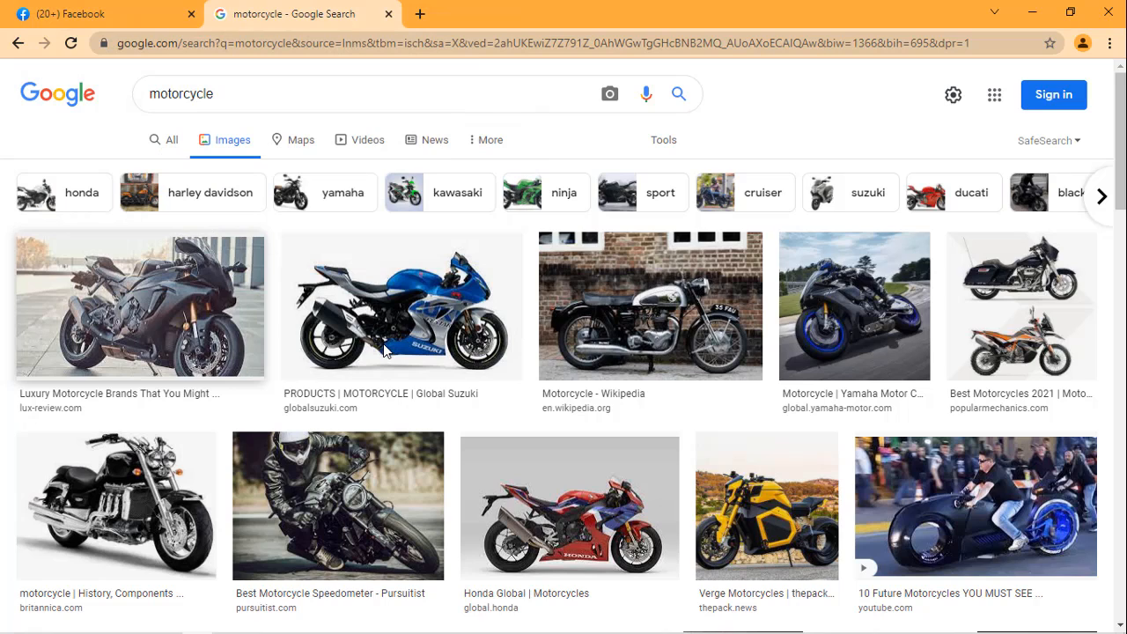
left_click(387, 14)
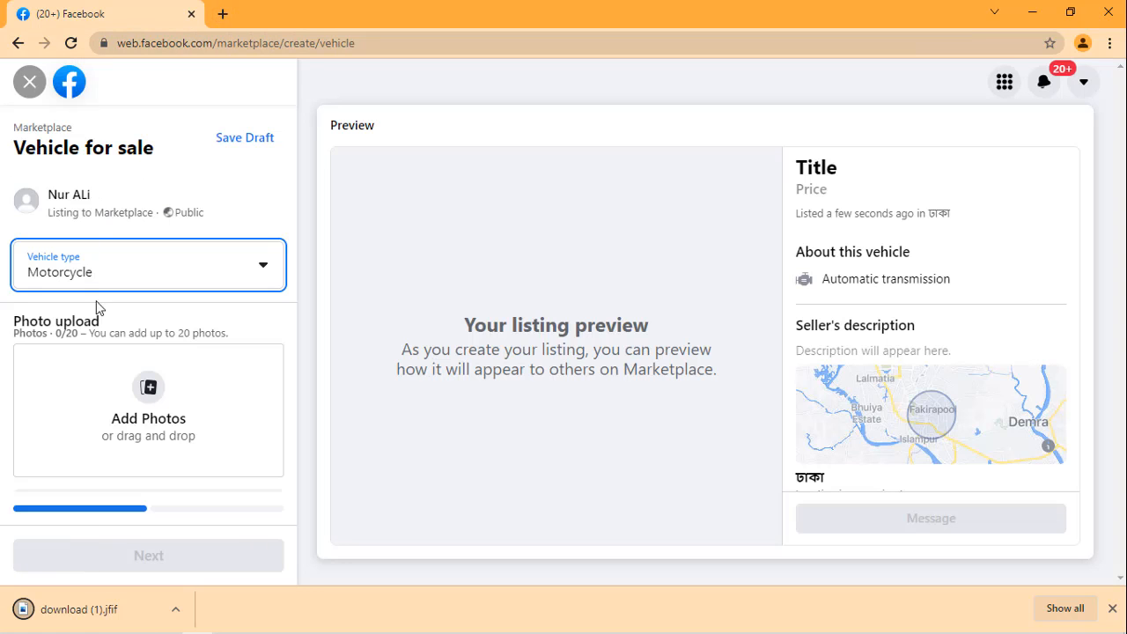
Step: Add the photo "download (1)" from the Downloads folder to the vehicle listing
left_click(144, 403)
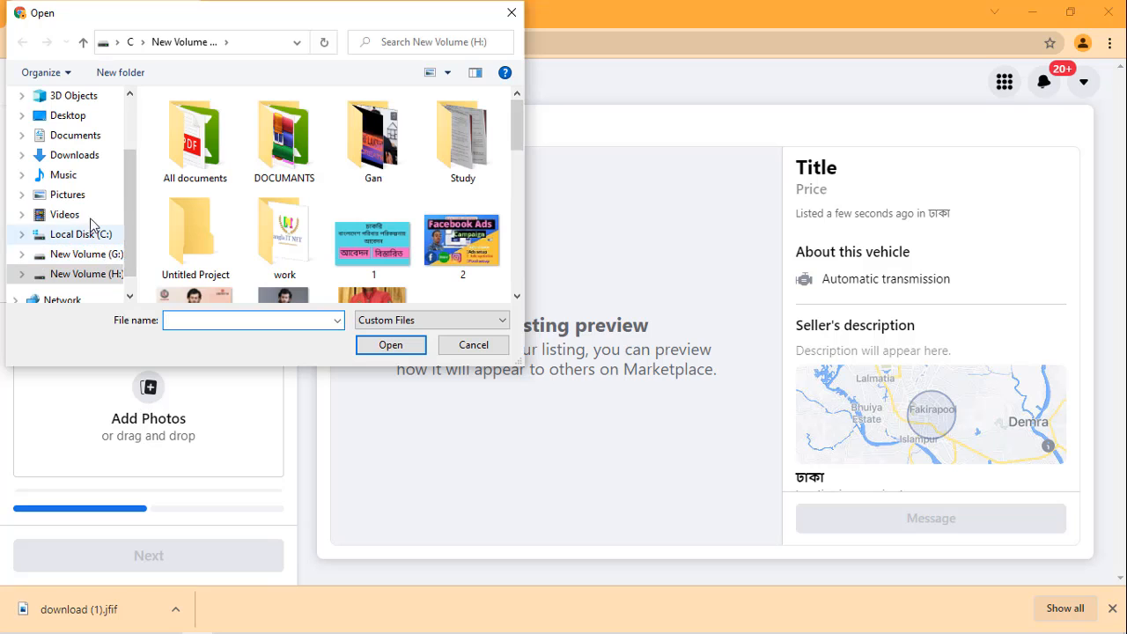
left_click(84, 156)
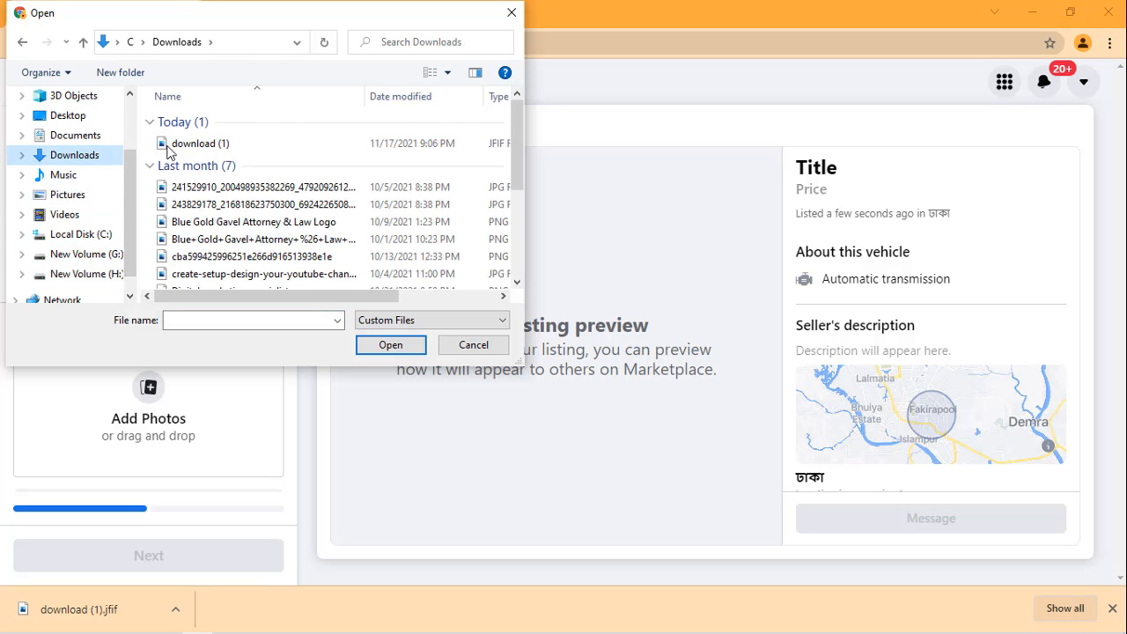
left_click(199, 147)
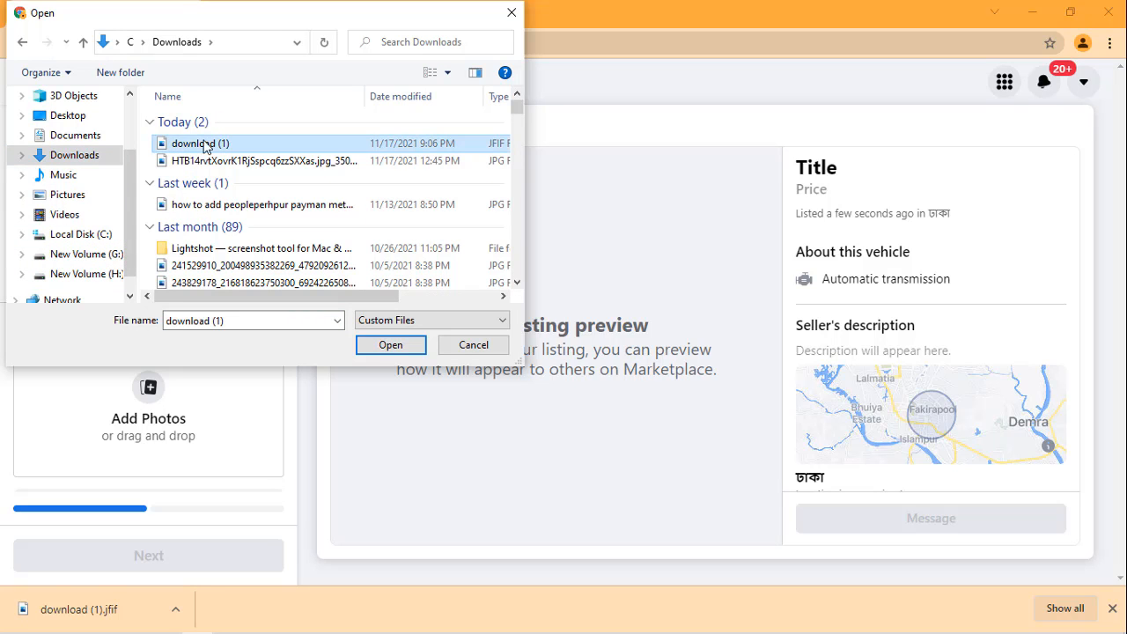
left_click(382, 346)
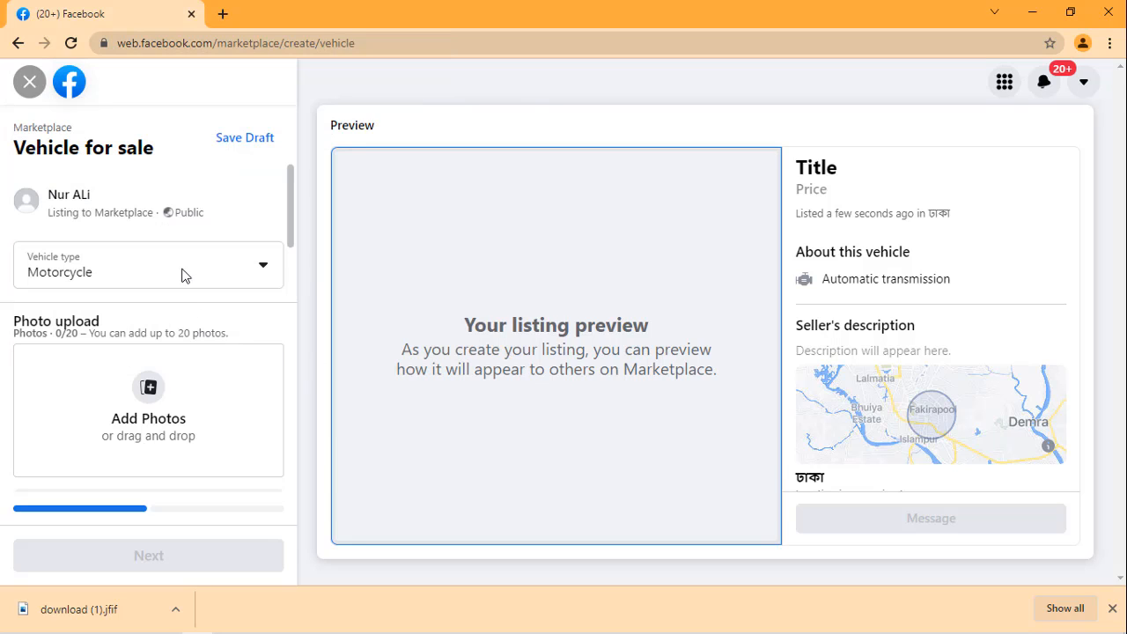
Step: Set the vehicle listing's location to Dhaka, Bangladesh
scroll(198, 270, "down", 1)
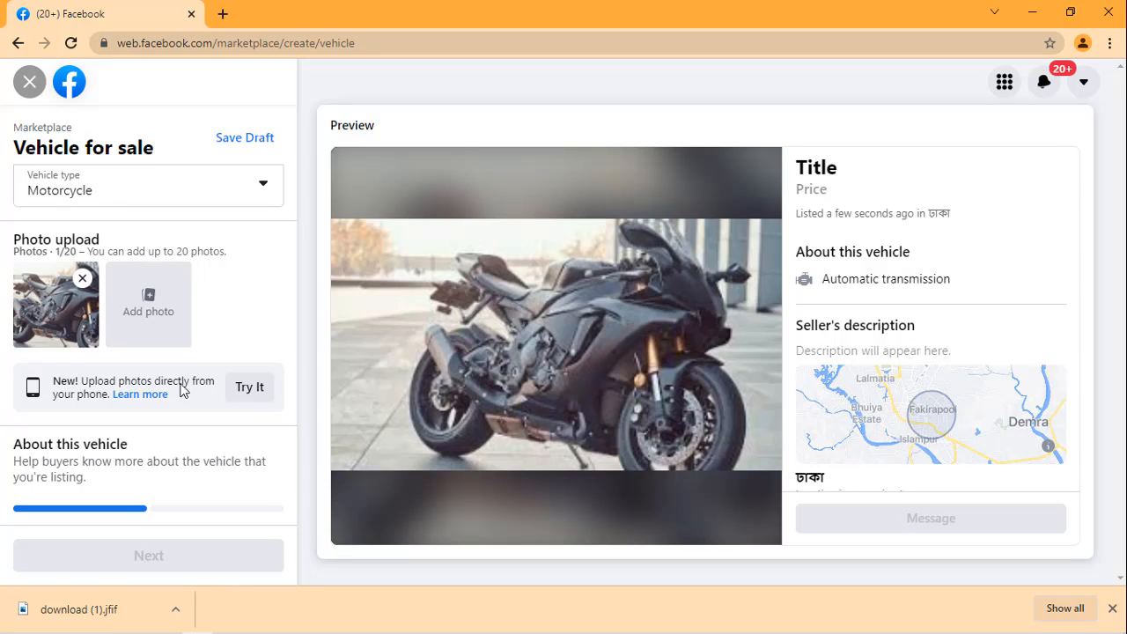
scroll(82, 367, "down", 2)
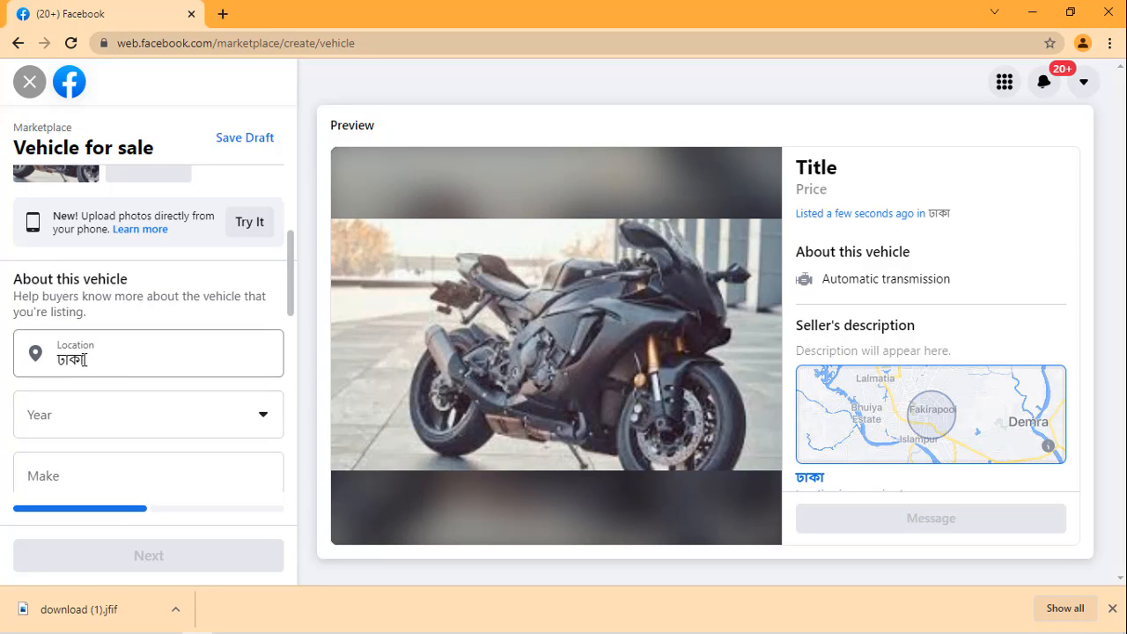
left_click(143, 352)
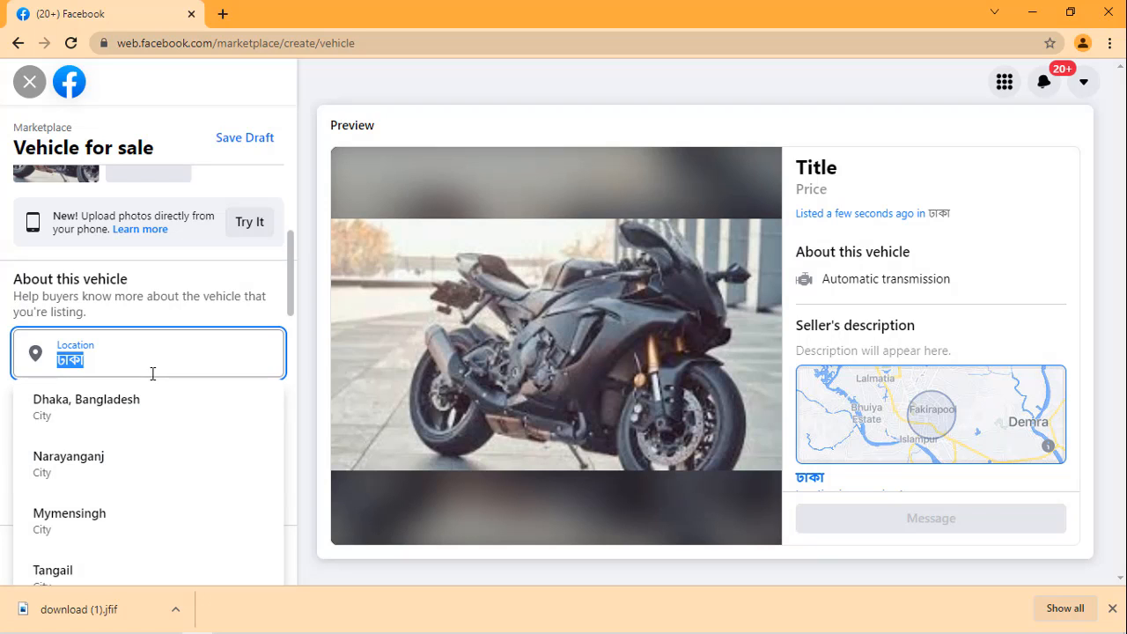
left_click(131, 427)
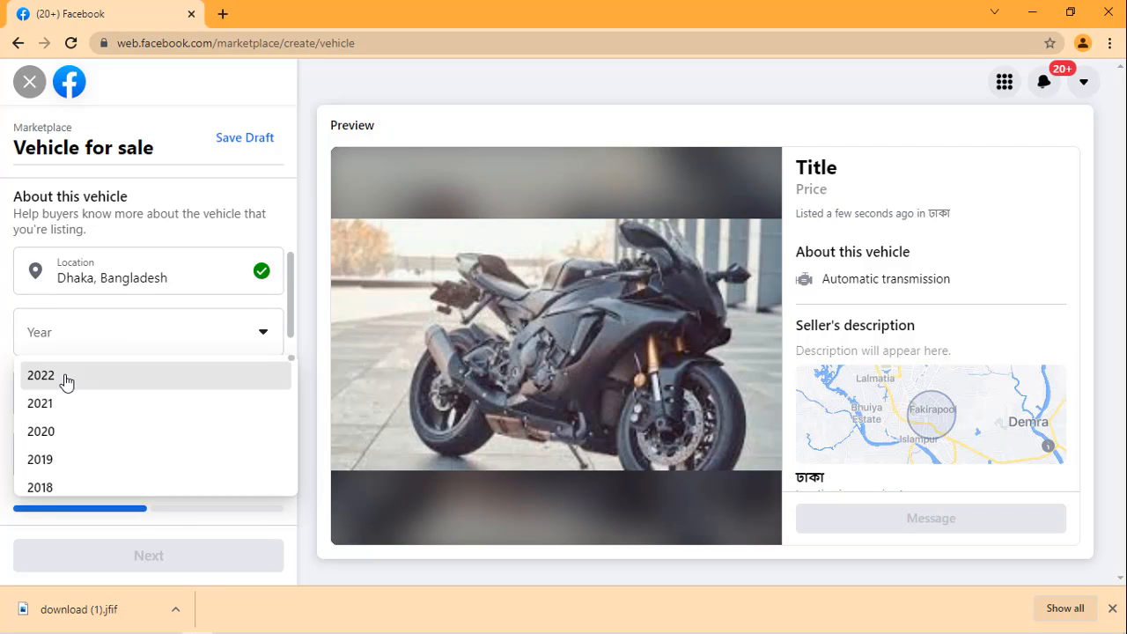
Step: Set the vehicle's year to 2022 and change it to 2018
left_click(67, 381)
left_click(78, 402)
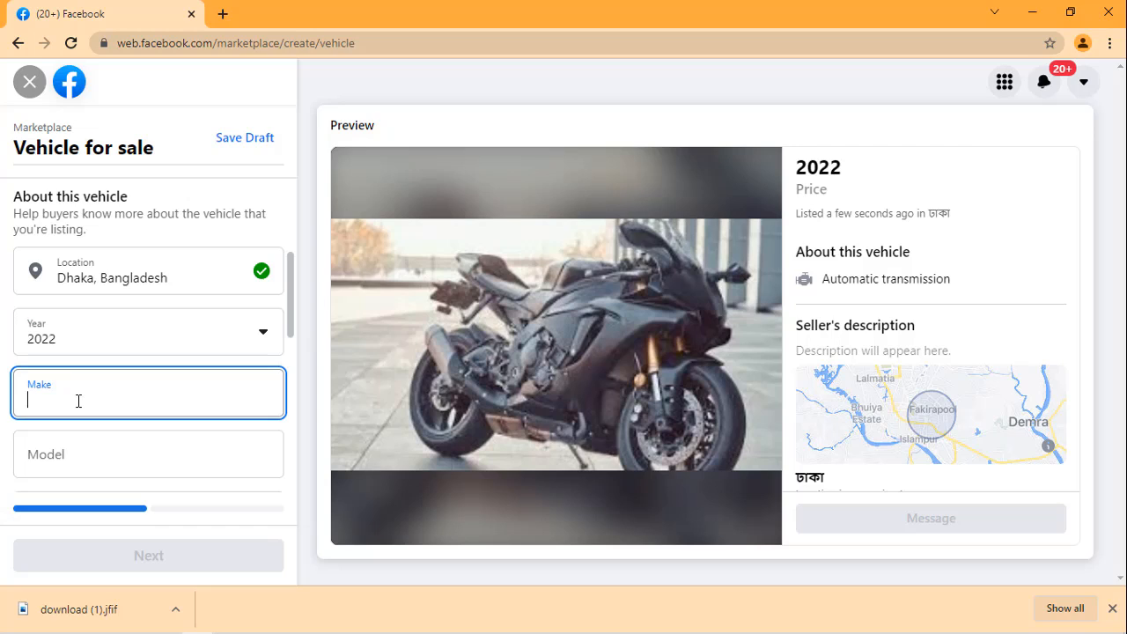
left_click(100, 344)
left_click(125, 343)
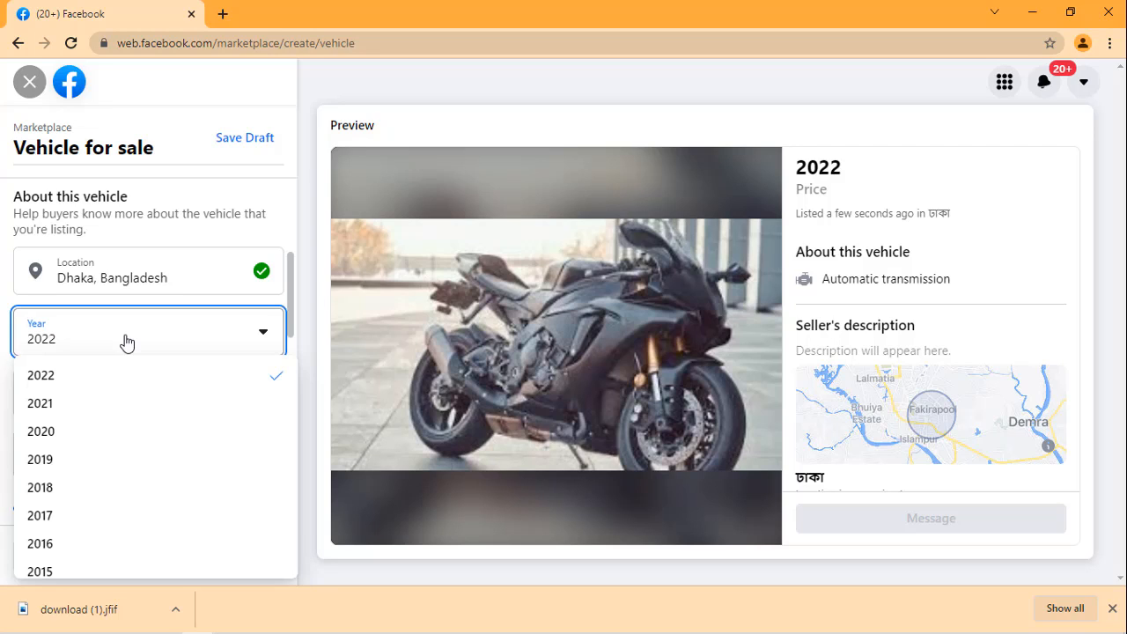
left_click(125, 342)
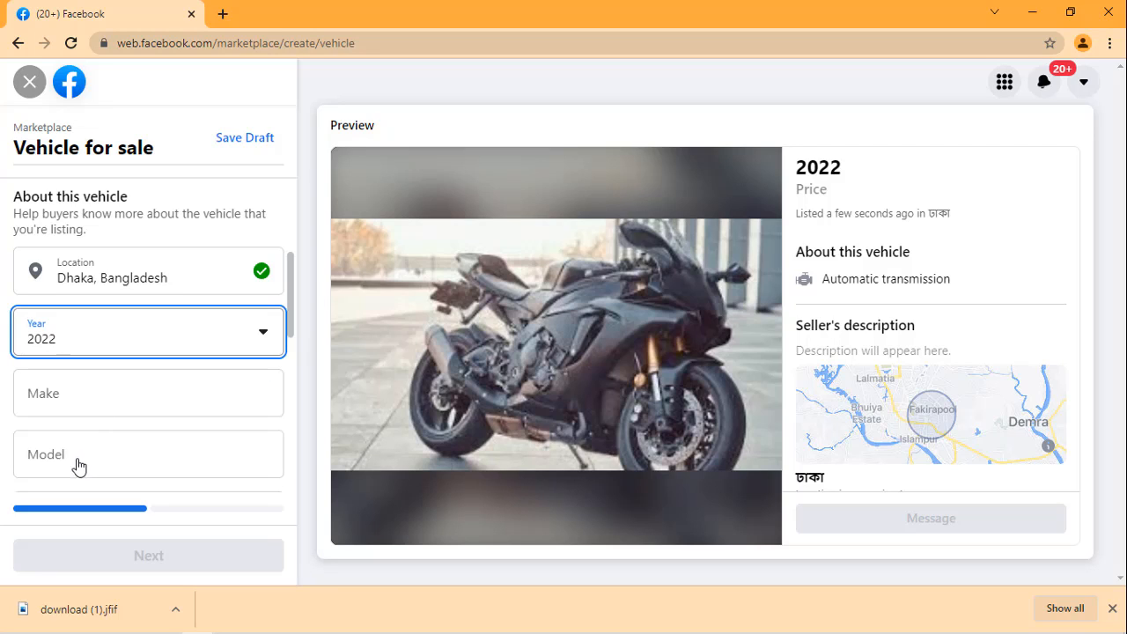
left_click(155, 355)
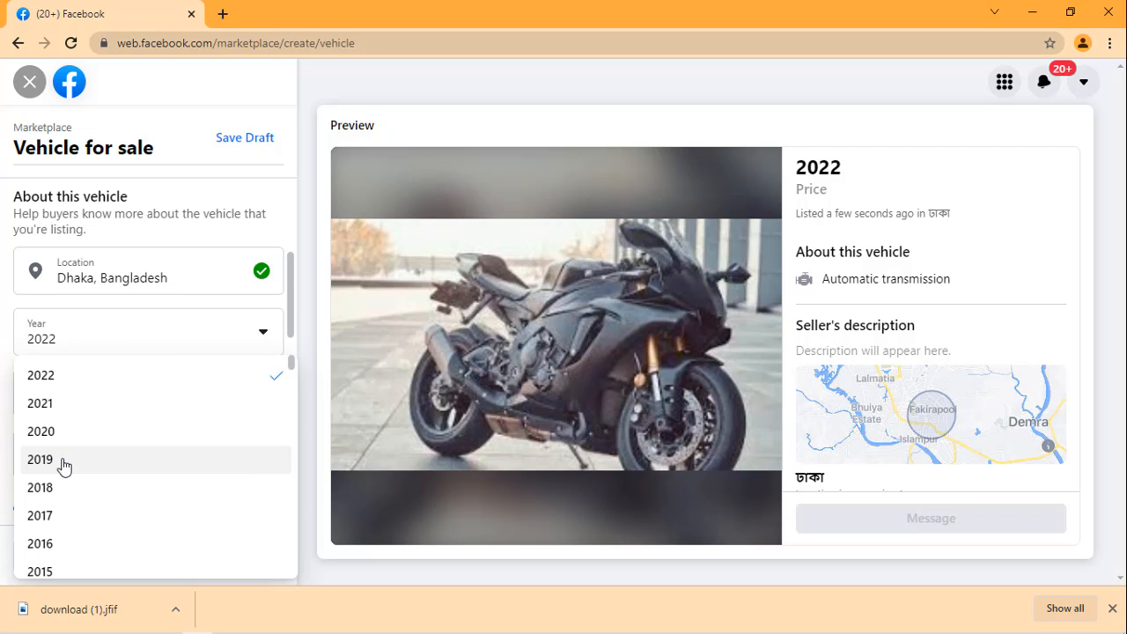
left_click(70, 489)
left_click(101, 385)
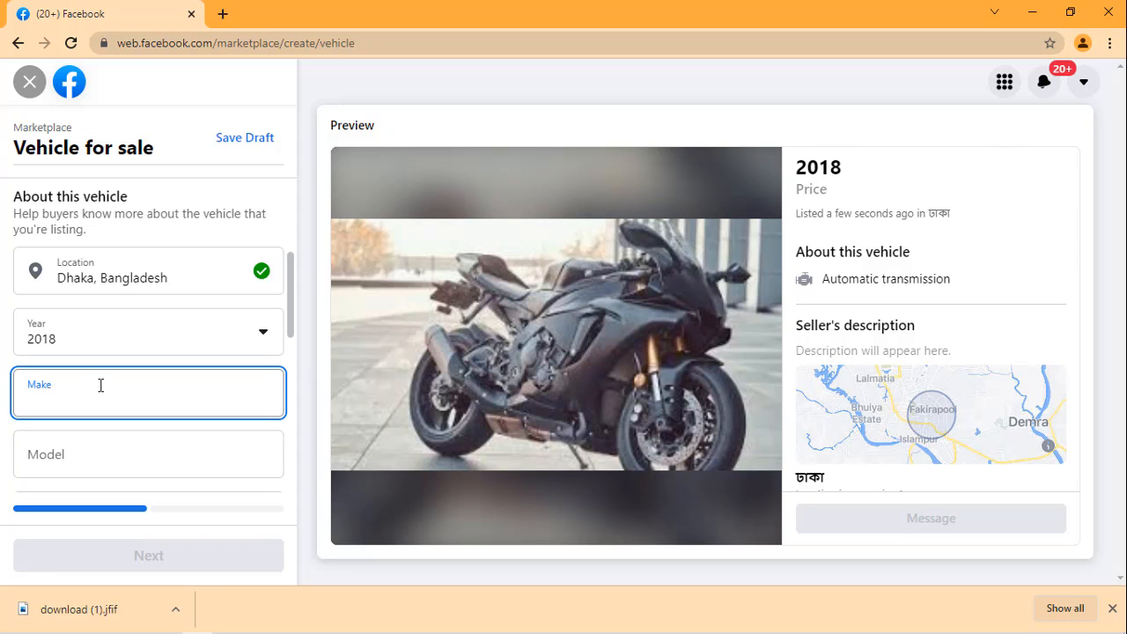
Step: Set the vehicle's year to 2021 and enter 2015 as its make
left_click(111, 346)
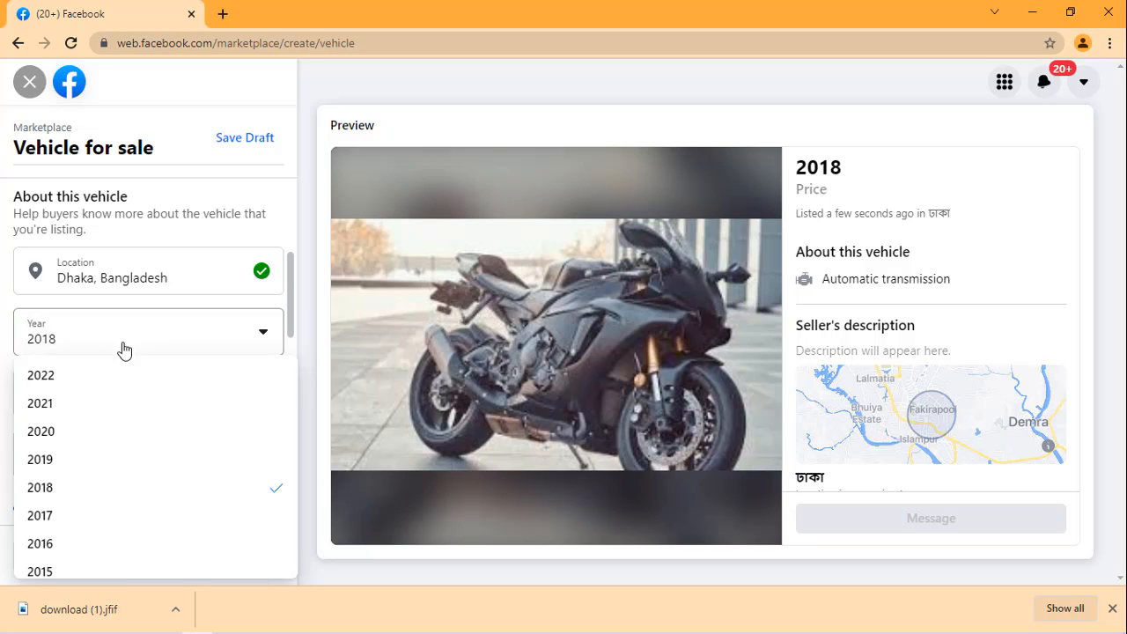
left_click(69, 403)
left_click(72, 399)
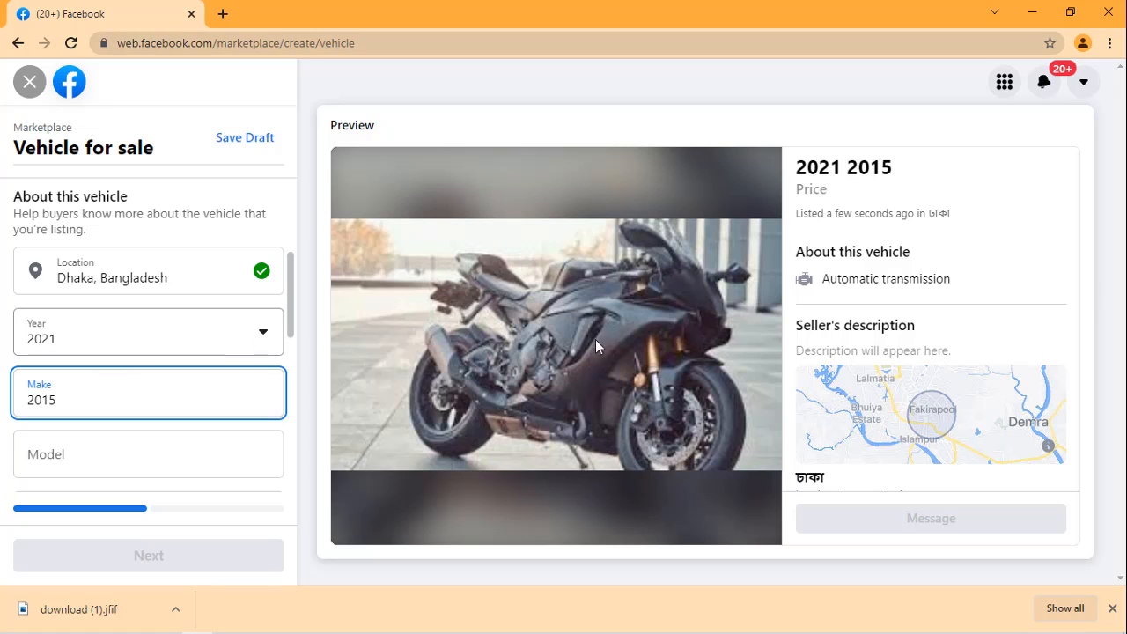
Step: Enter "xdwffvv" as the vehicle's model
scroll(176, 372, "down", 2)
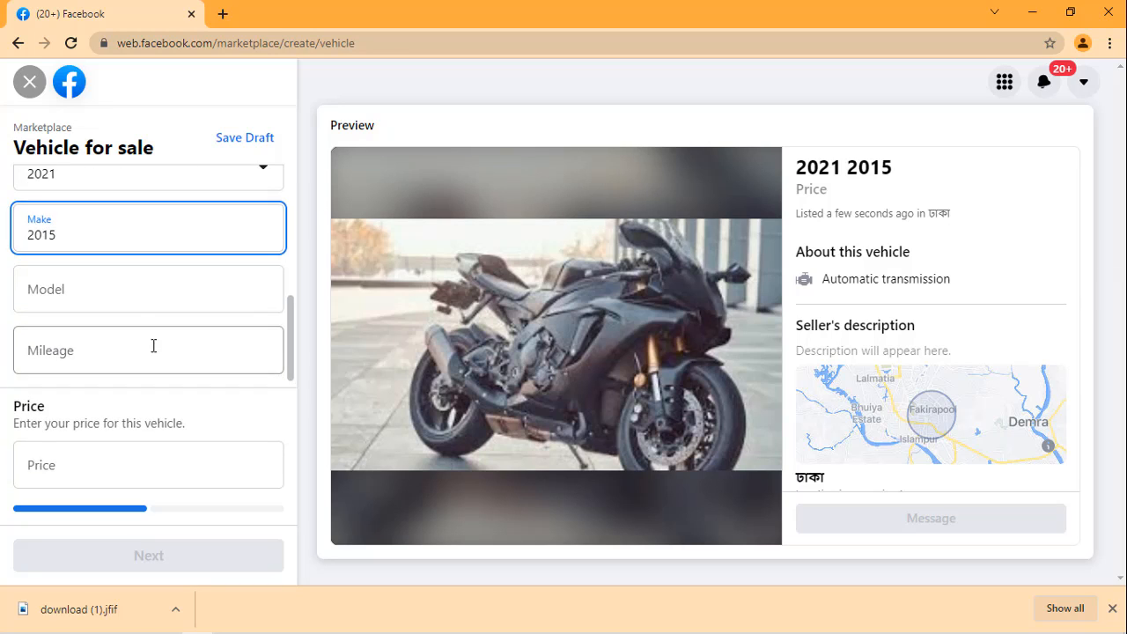
left_click(131, 294)
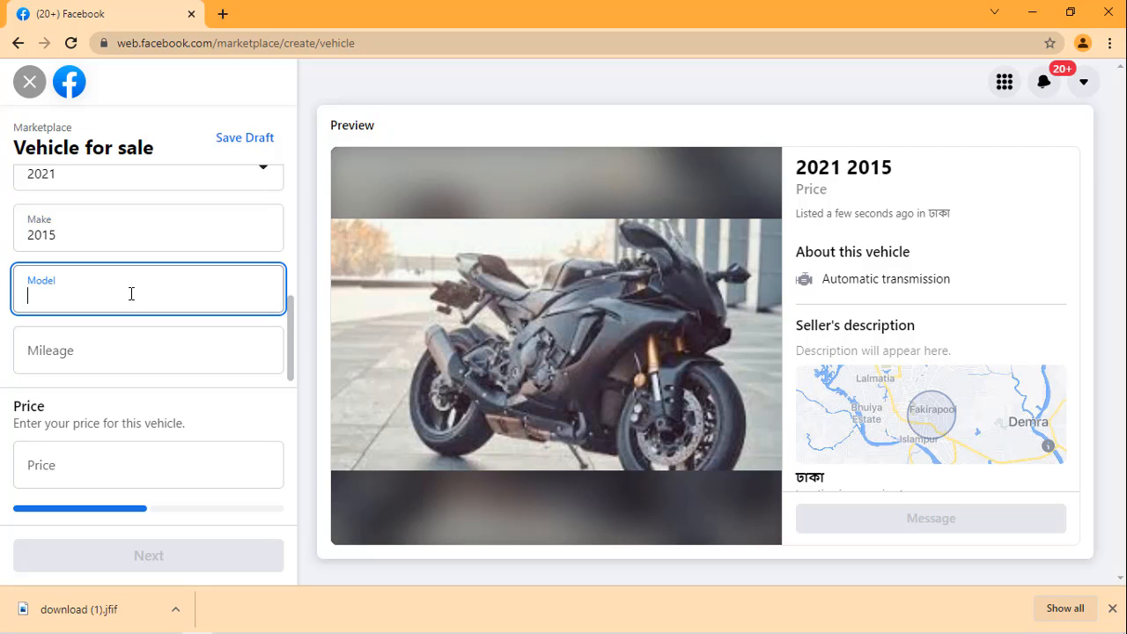
type("ffvv")
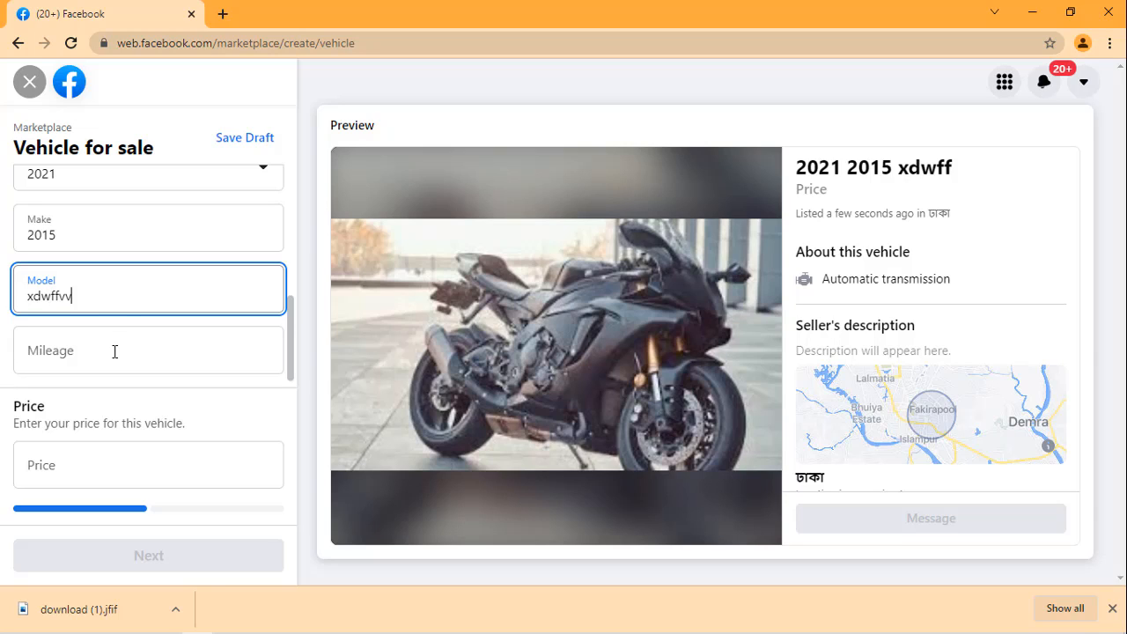
Step: Set the vehicle's mileage to 12344 and its price to $2,333,344
left_click(115, 351)
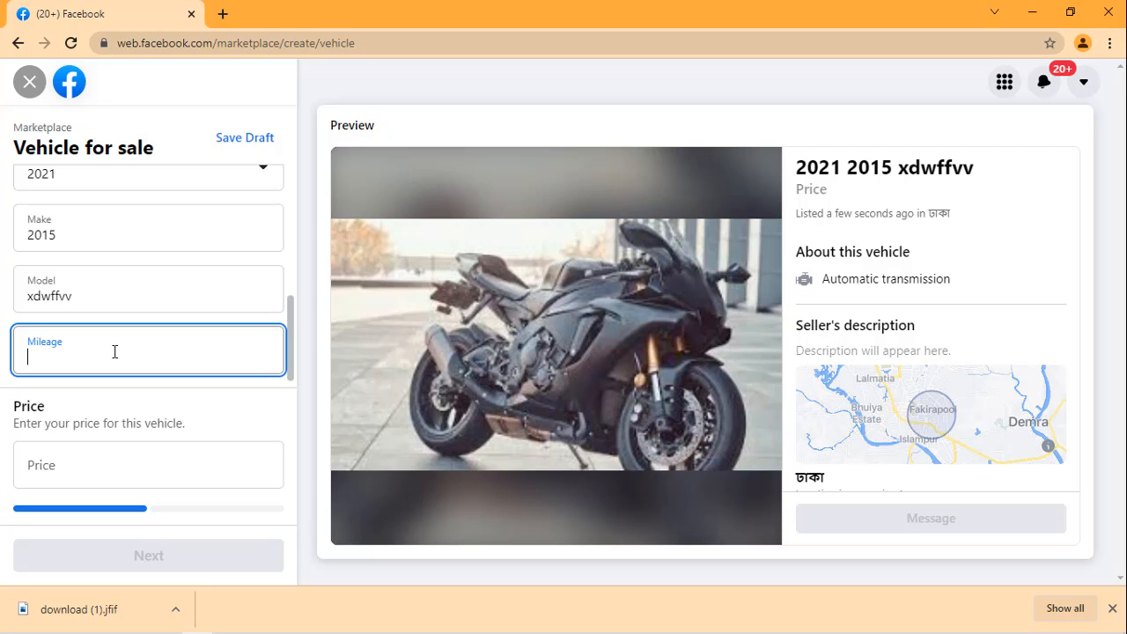
type("12344")
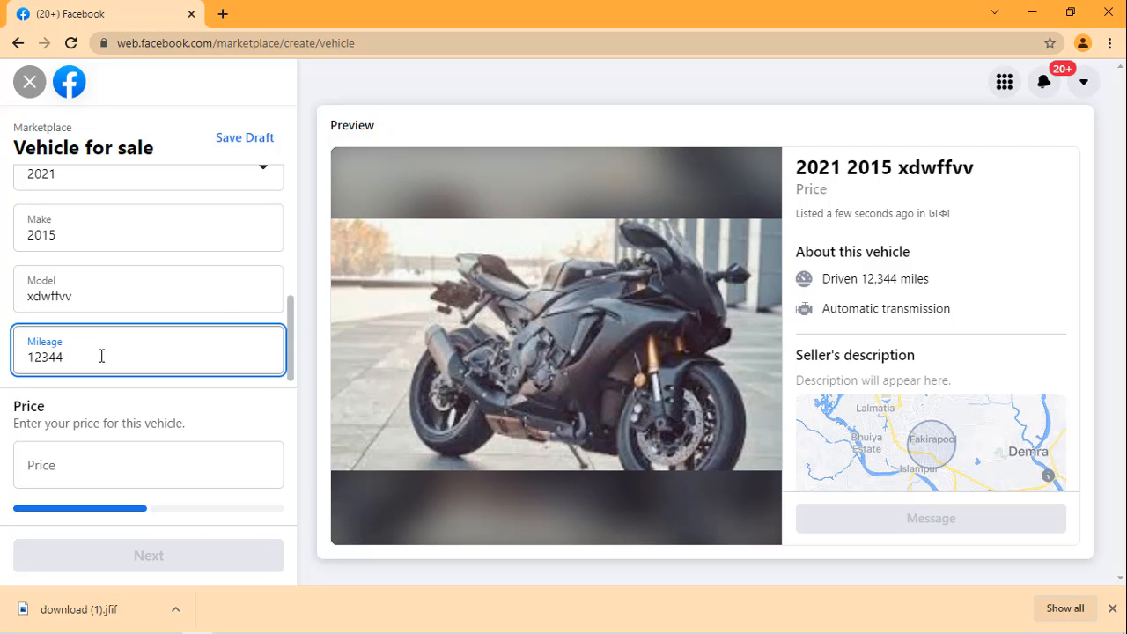
scroll(136, 335, "down", 1)
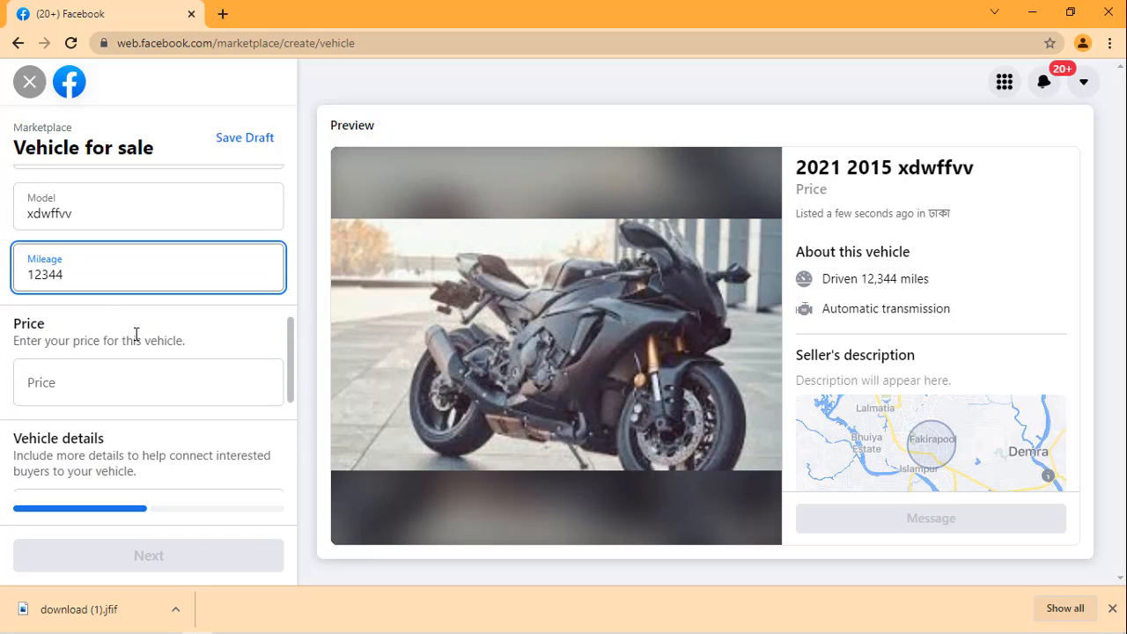
left_click(127, 386)
type("2,333,344")
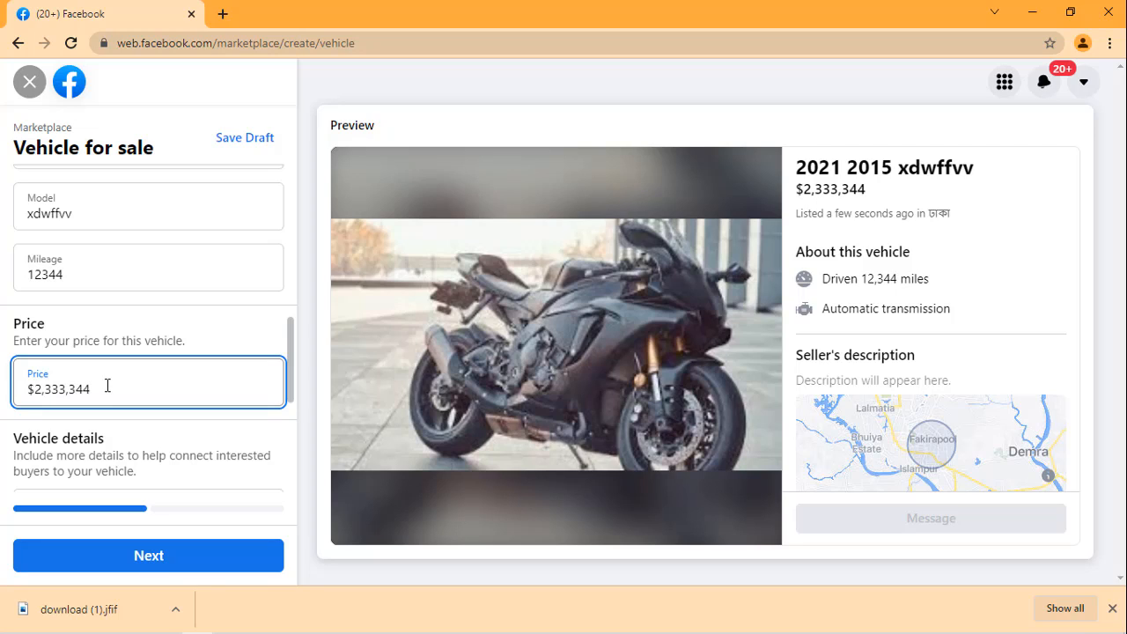
Step: Change the vehicle listing's location to New York, New York by searching for "united state"
scroll(177, 304, "up", 1)
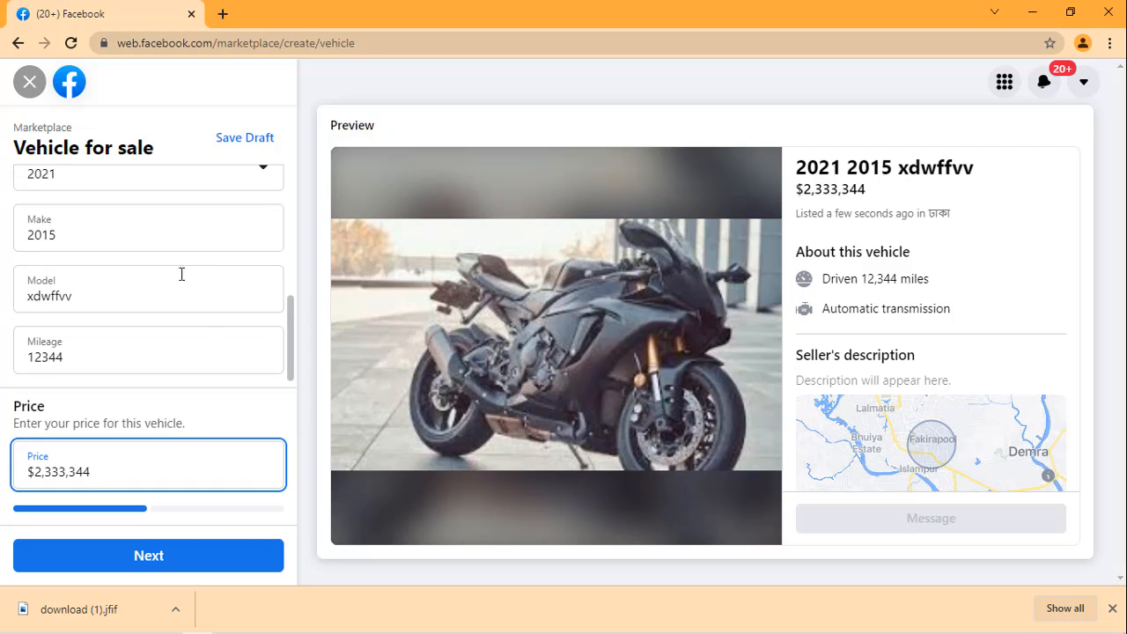
scroll(212, 309, "up", 2)
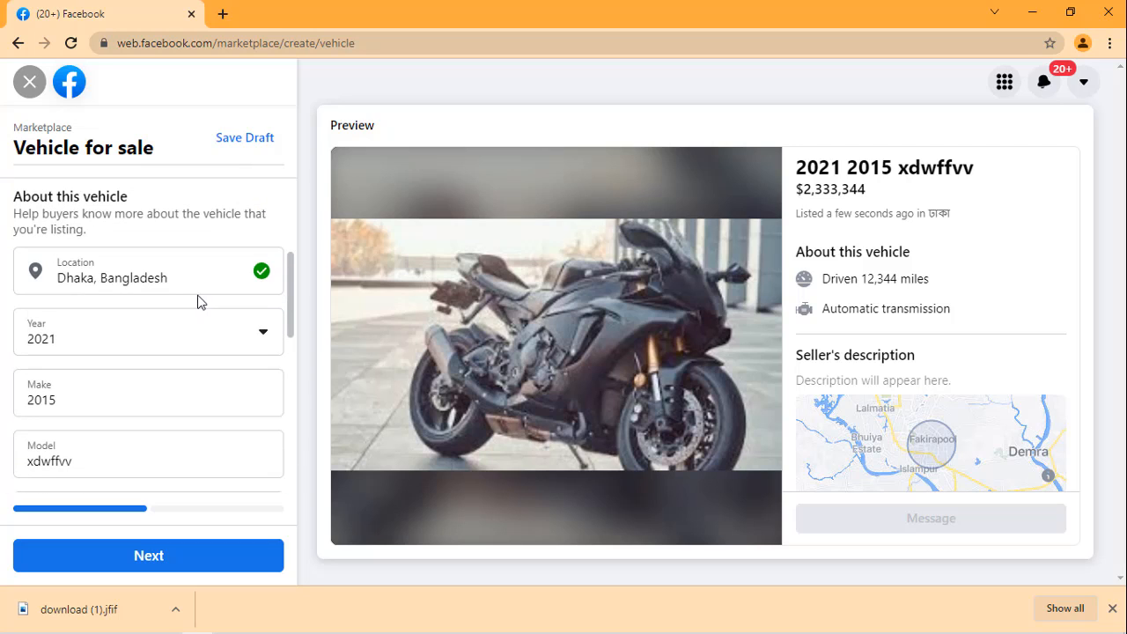
left_click(201, 278)
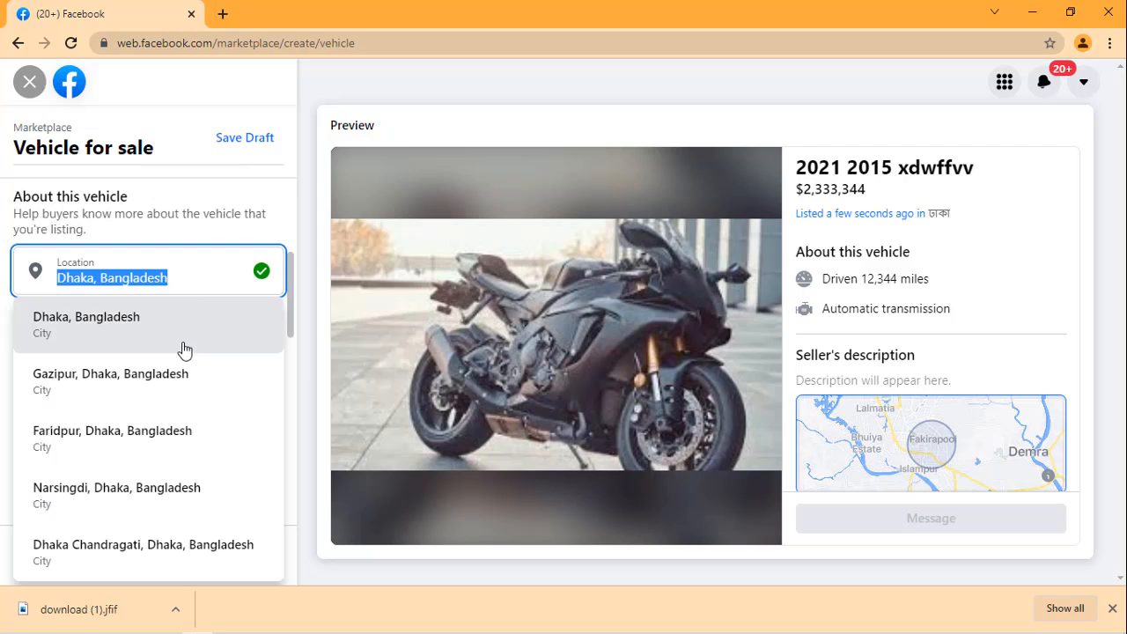
key("BackSpace")
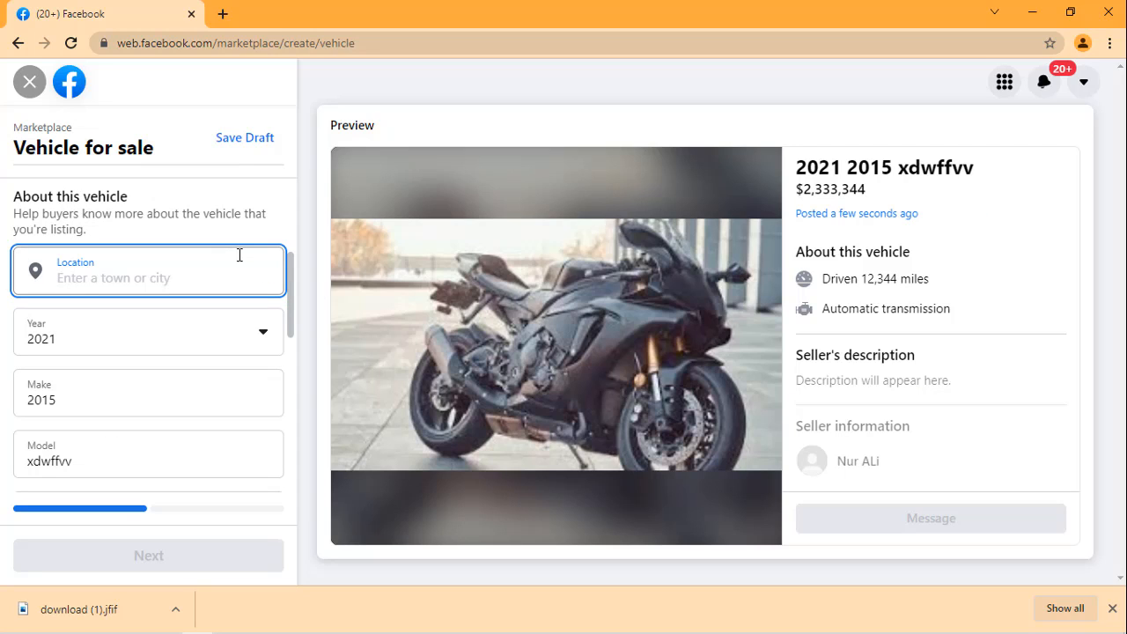
type("unit")
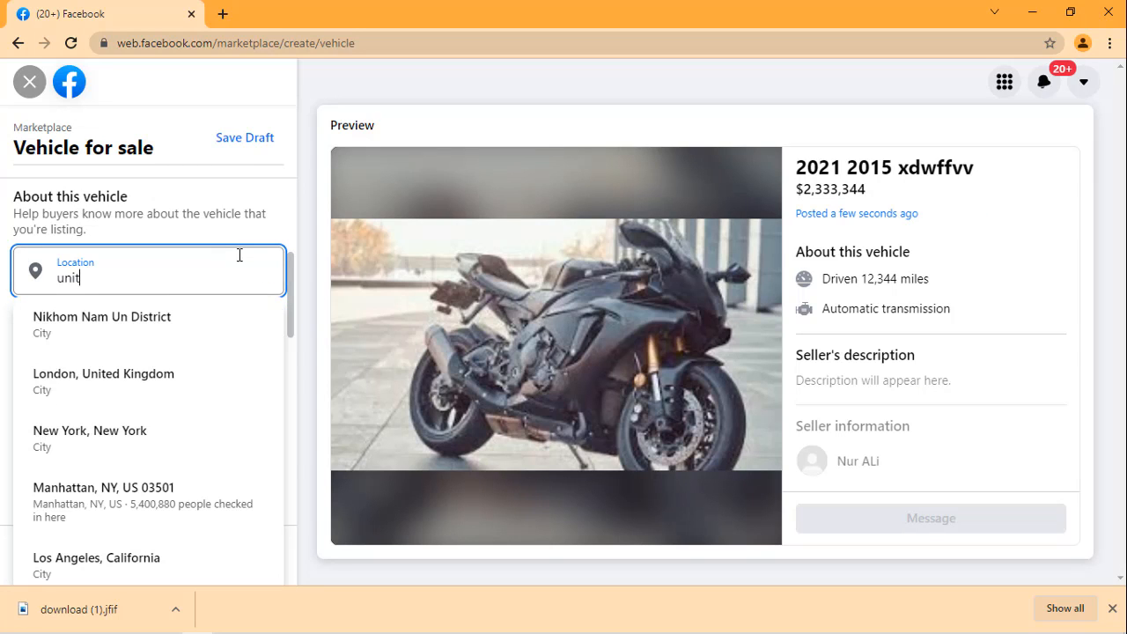
type("ed")
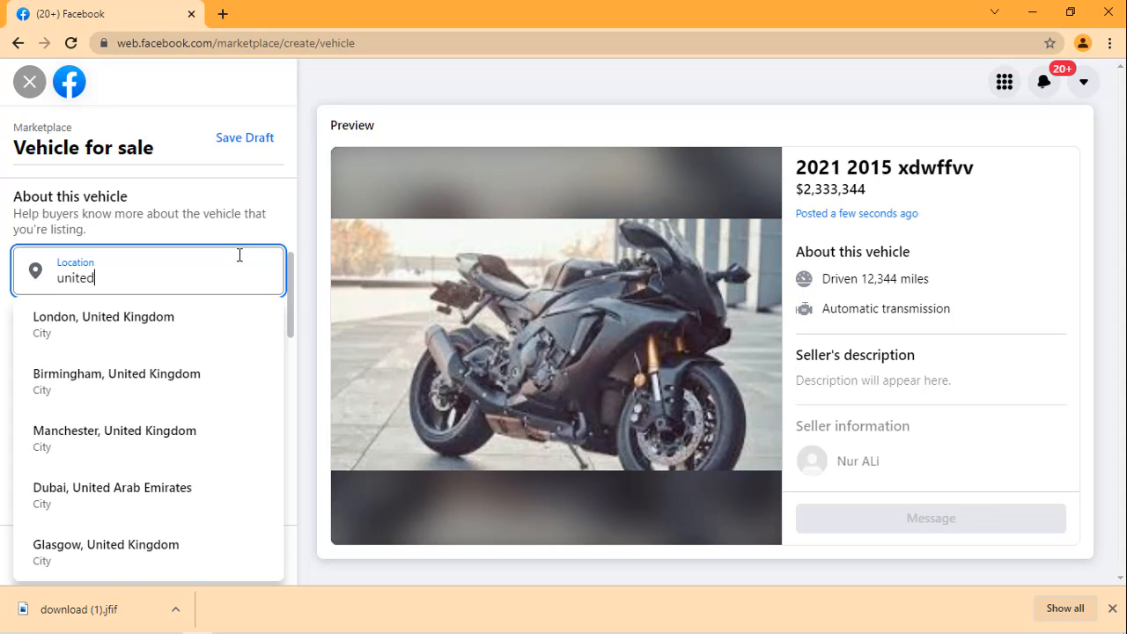
type(" s")
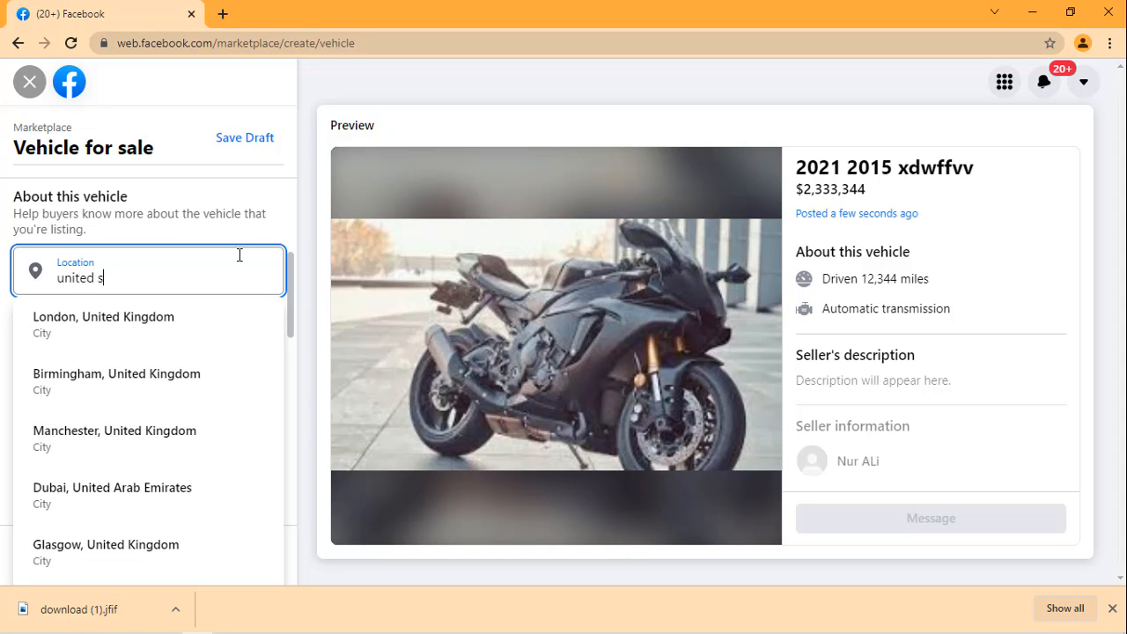
type("tate")
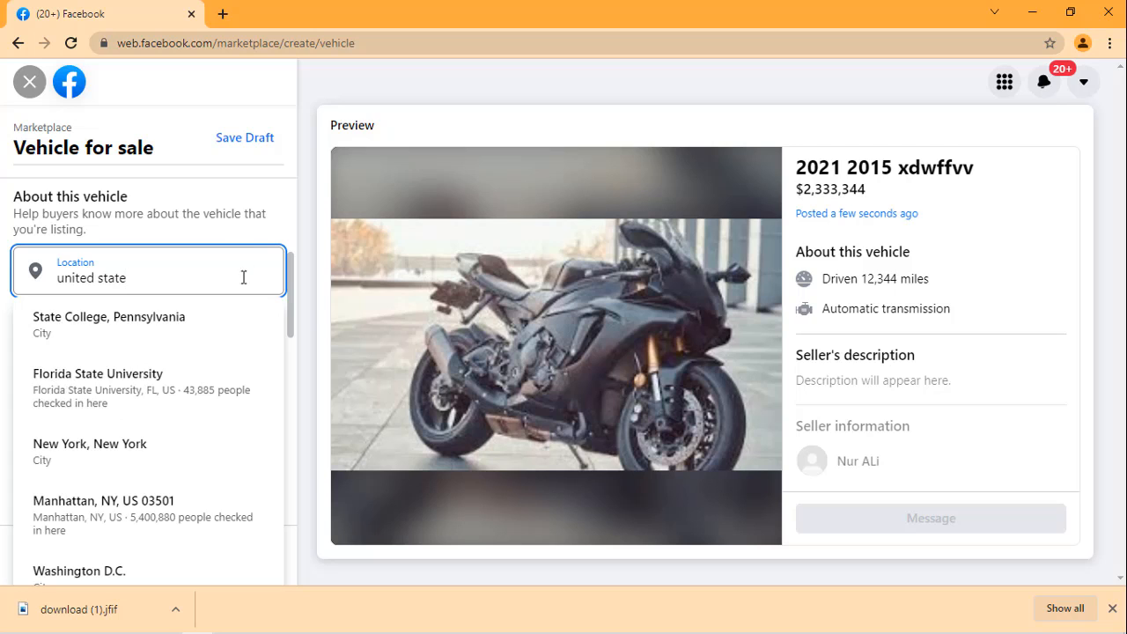
left_click(167, 454)
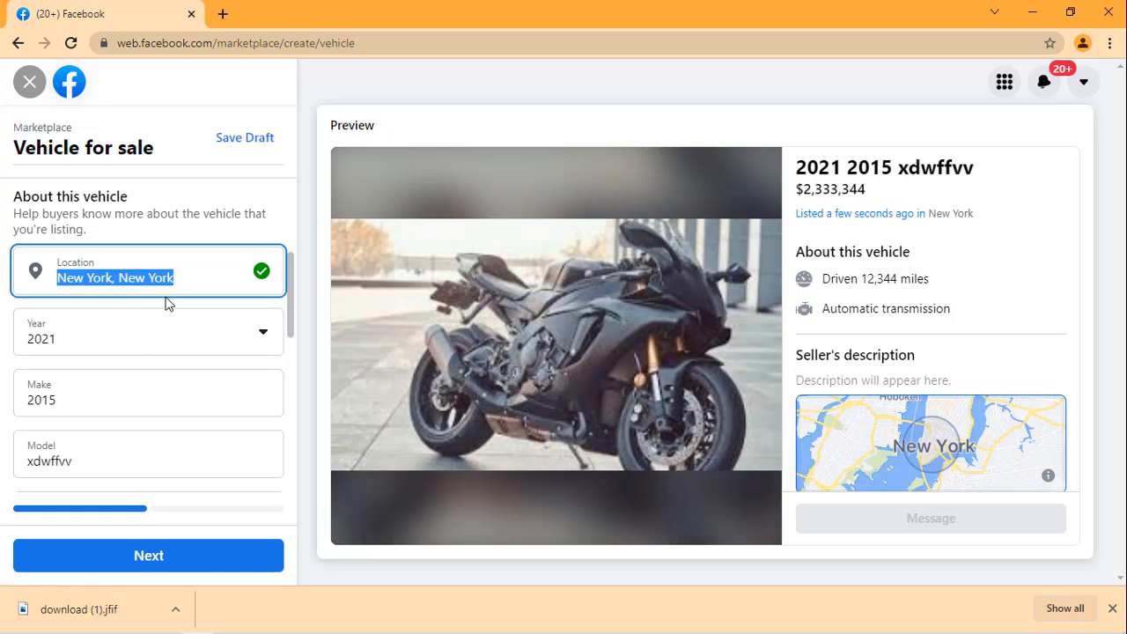
Step: Replace the vehicle's price with $2,000
scroll(164, 310, "down", 3)
scroll(146, 373, "down", 1)
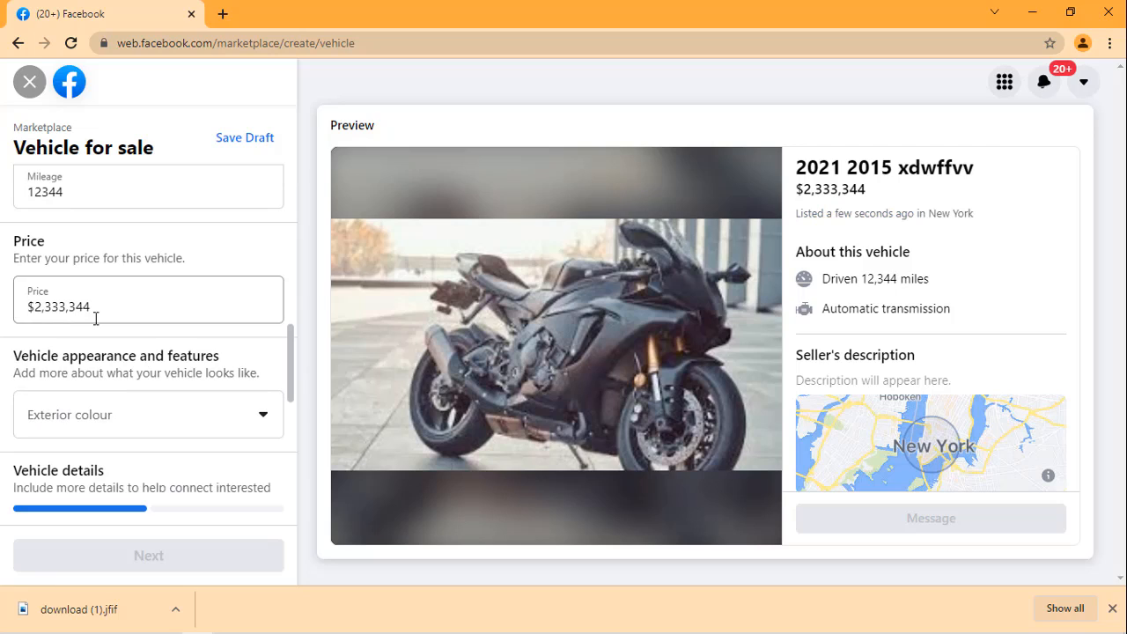
left_click(100, 314)
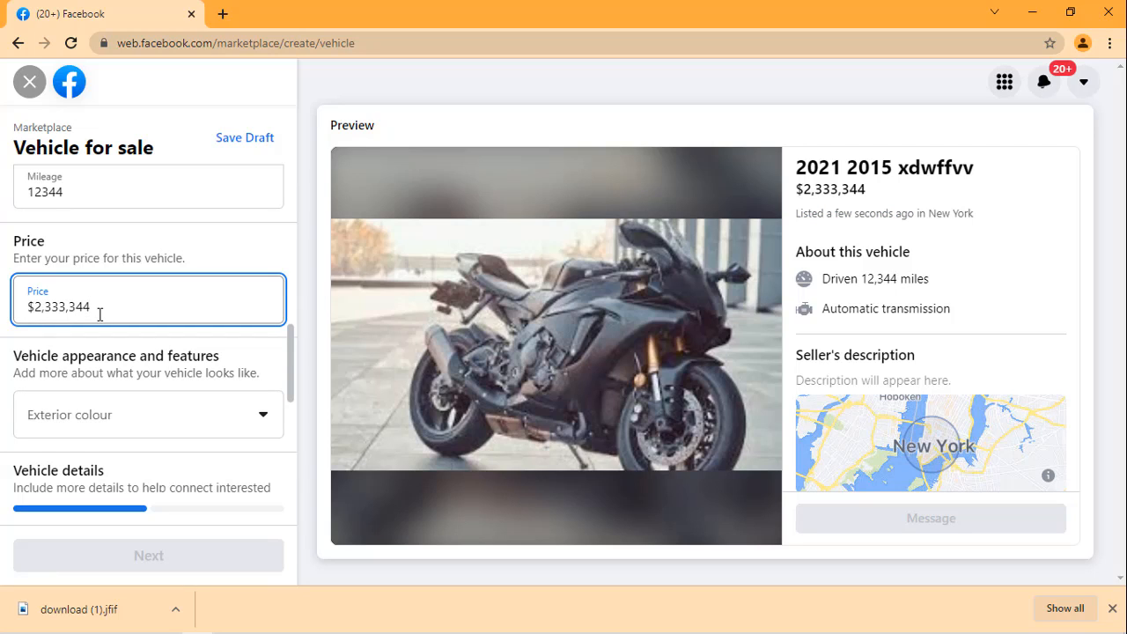
key("BackSpace")
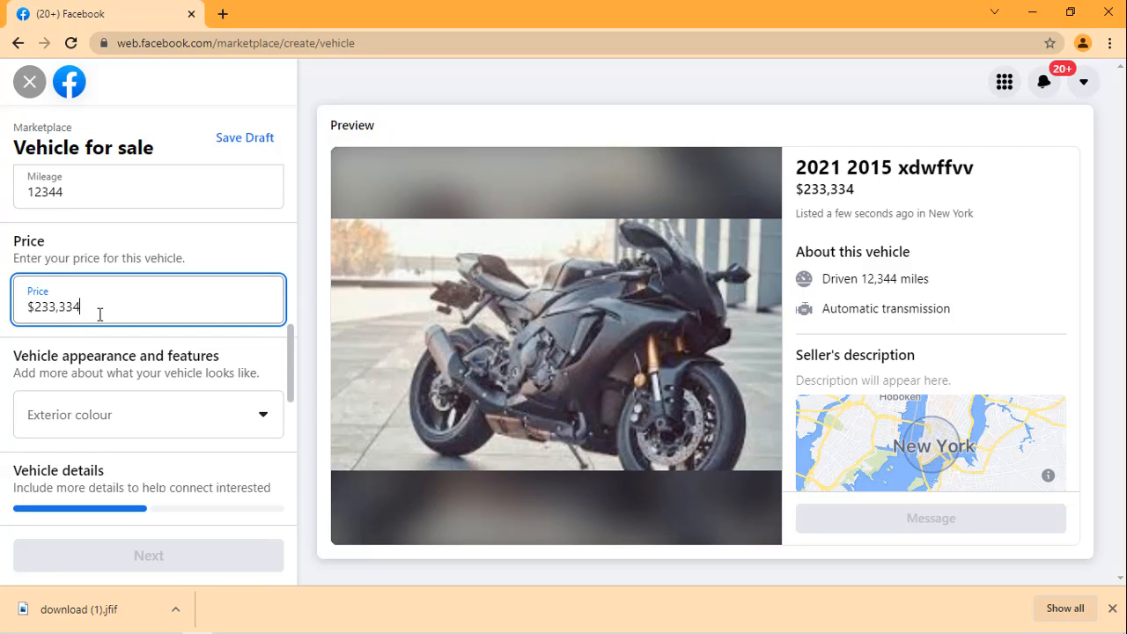
key("ctrl+a")
key("BackSpace")
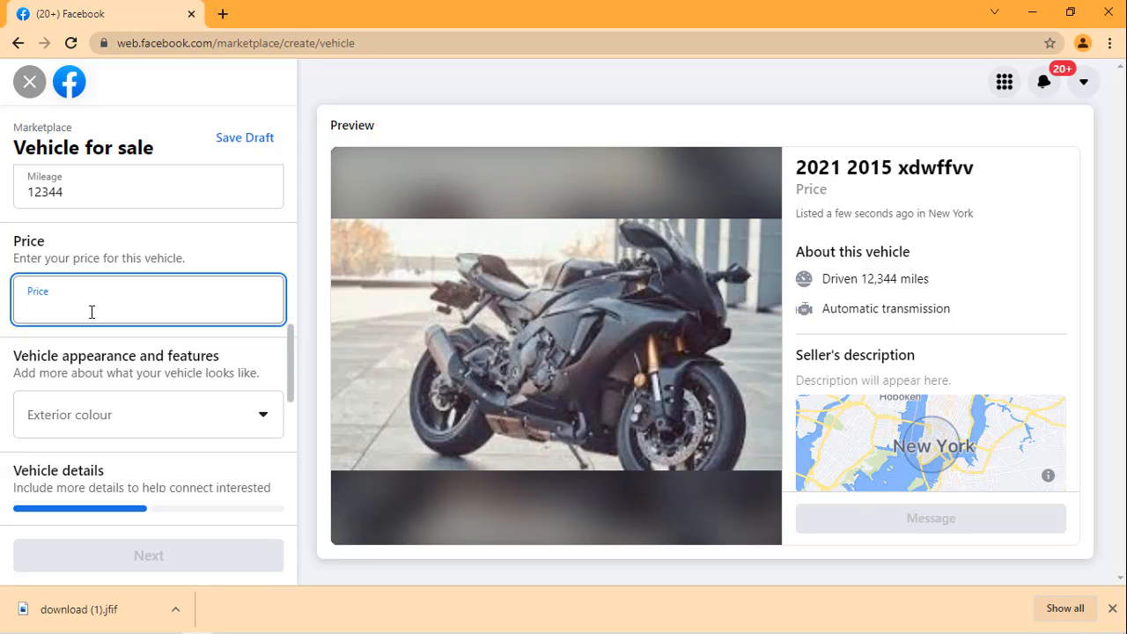
type("2000")
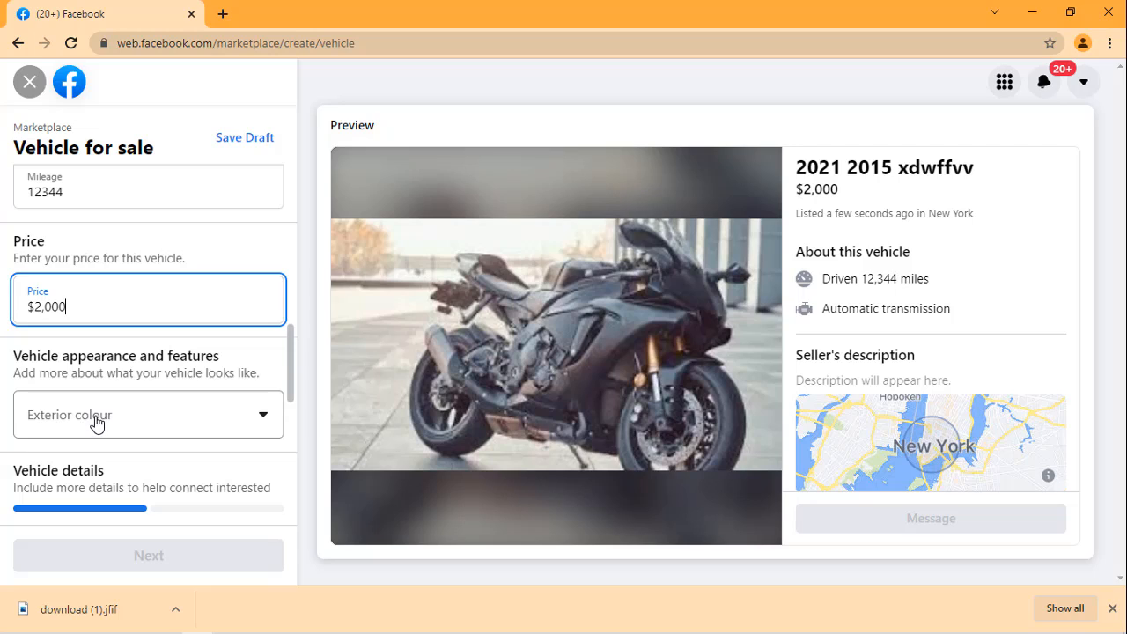
Step: Set the vehicle's exterior colour to Black and its fuel type to Electric
left_click(226, 426)
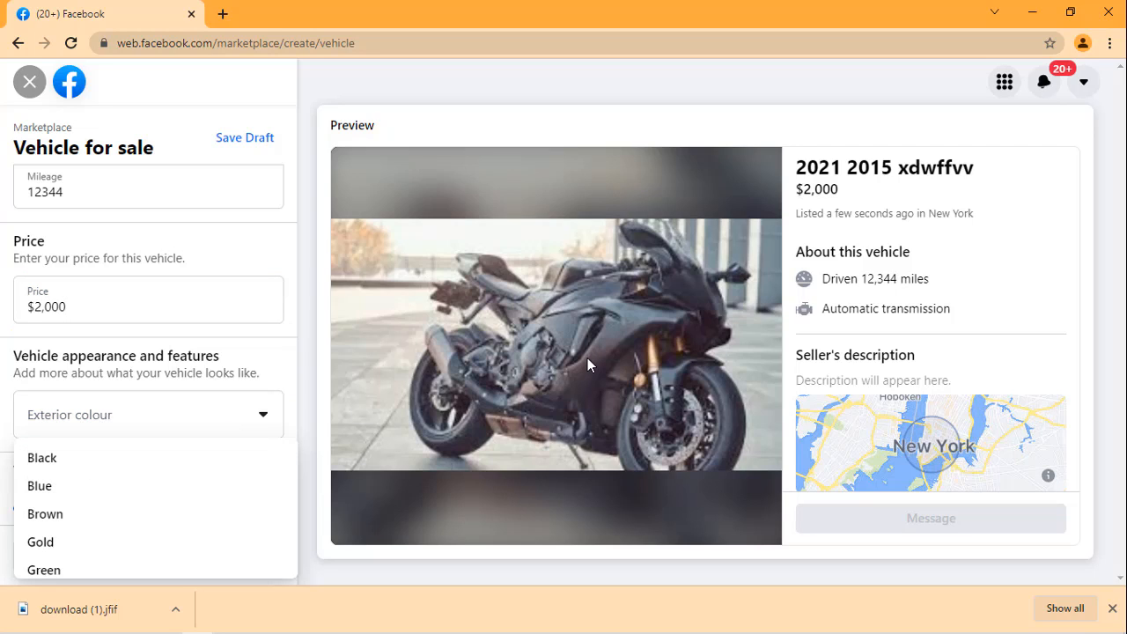
left_click(64, 457)
scroll(97, 288, "down", 5)
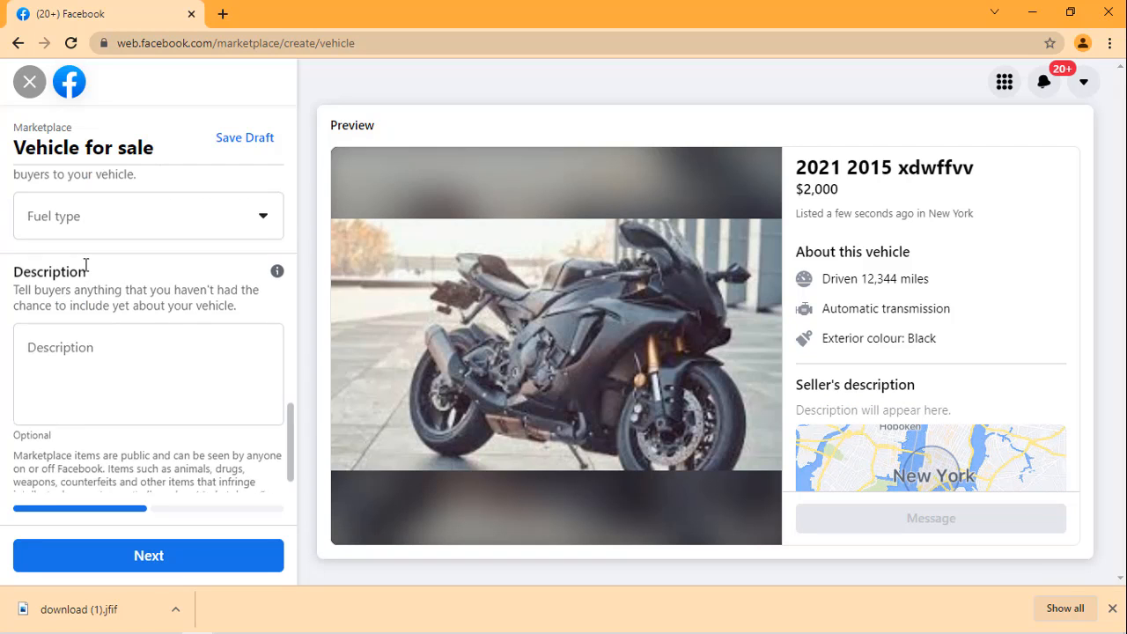
scroll(88, 265, "up", 2)
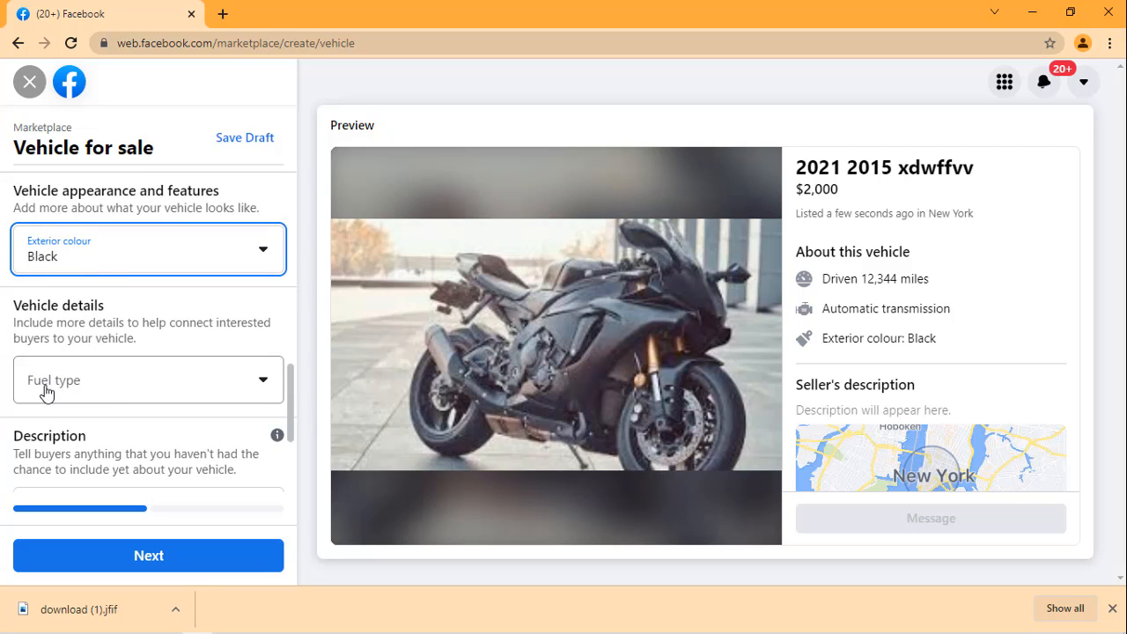
left_click(220, 384)
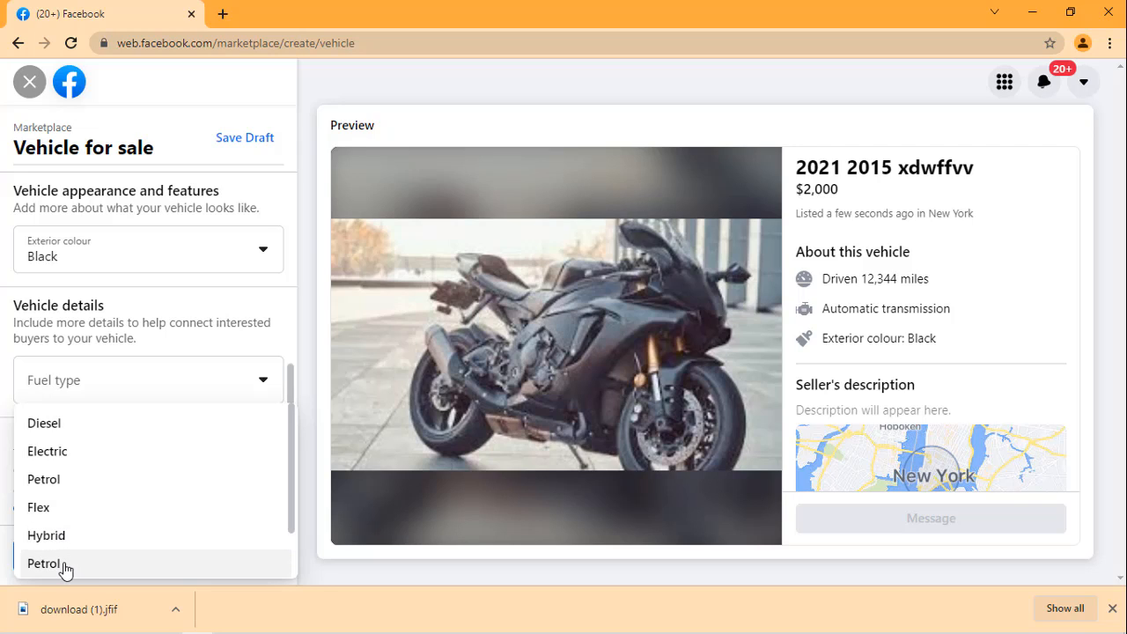
left_click(74, 452)
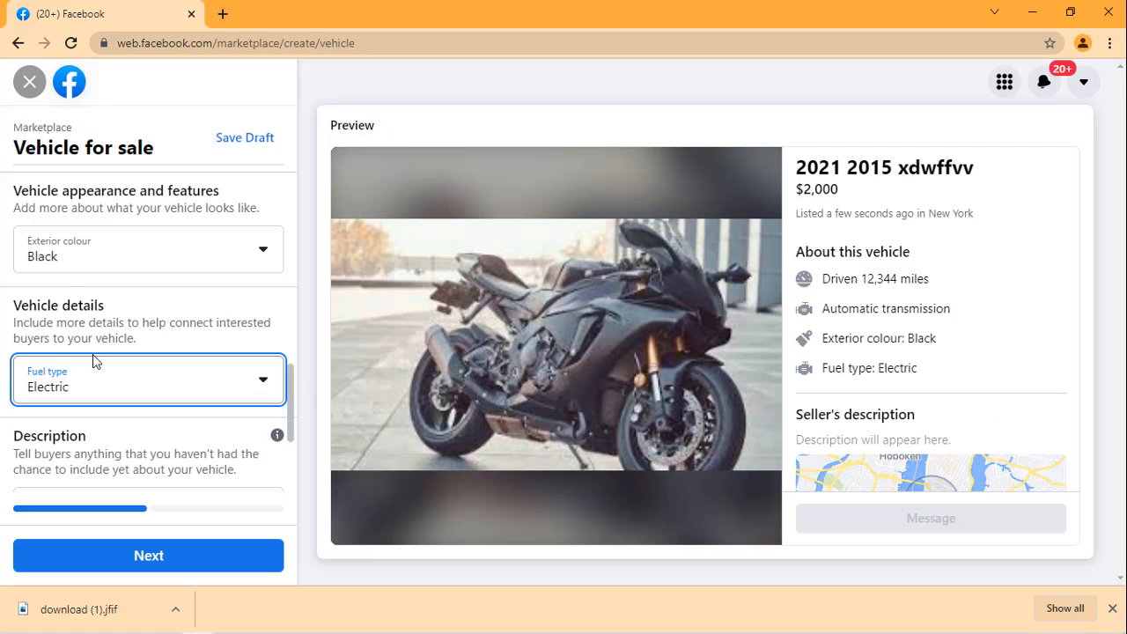
Step: Enter filler text starting with "dhdhddd" and ending with "sjsjjsj" as the vehicle's description
scroll(92, 357, "down", 1)
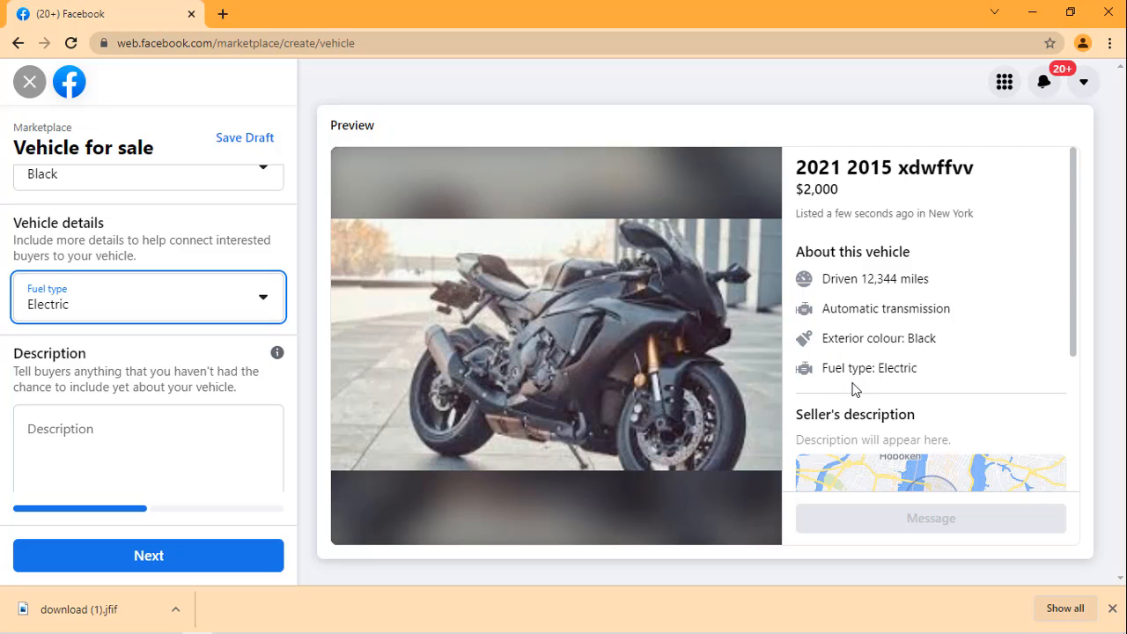
scroll(141, 332, "down", 1)
left_click(138, 332)
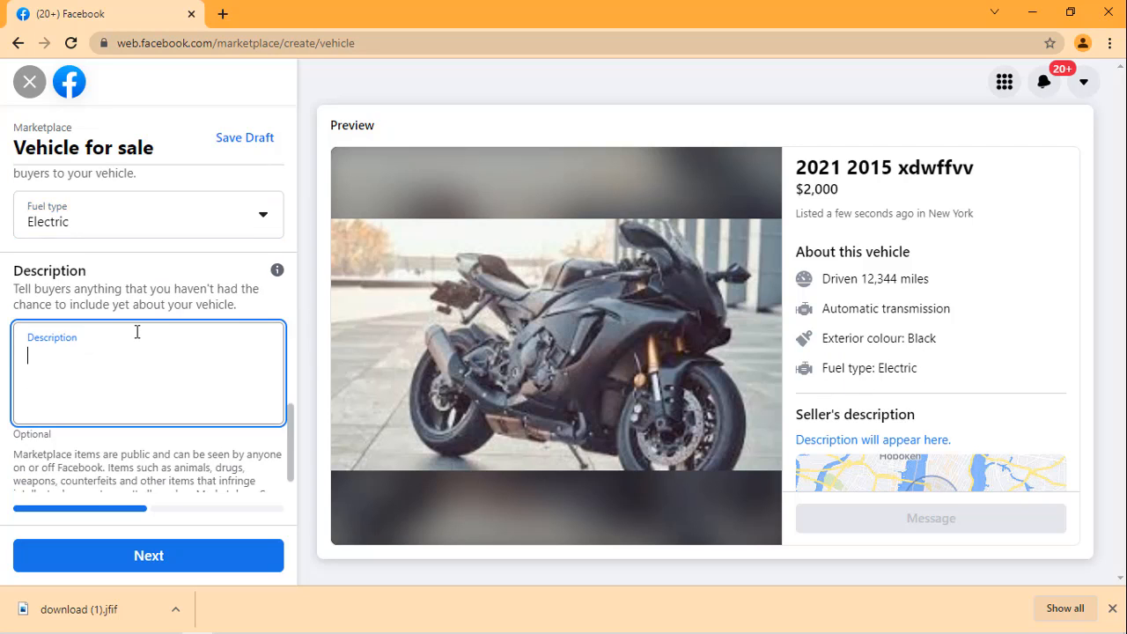
type("d")
type("hdhddddddddddddddddddddddddddddddddddddddhhhhehehebbdbdnnsnssjsjjsj")
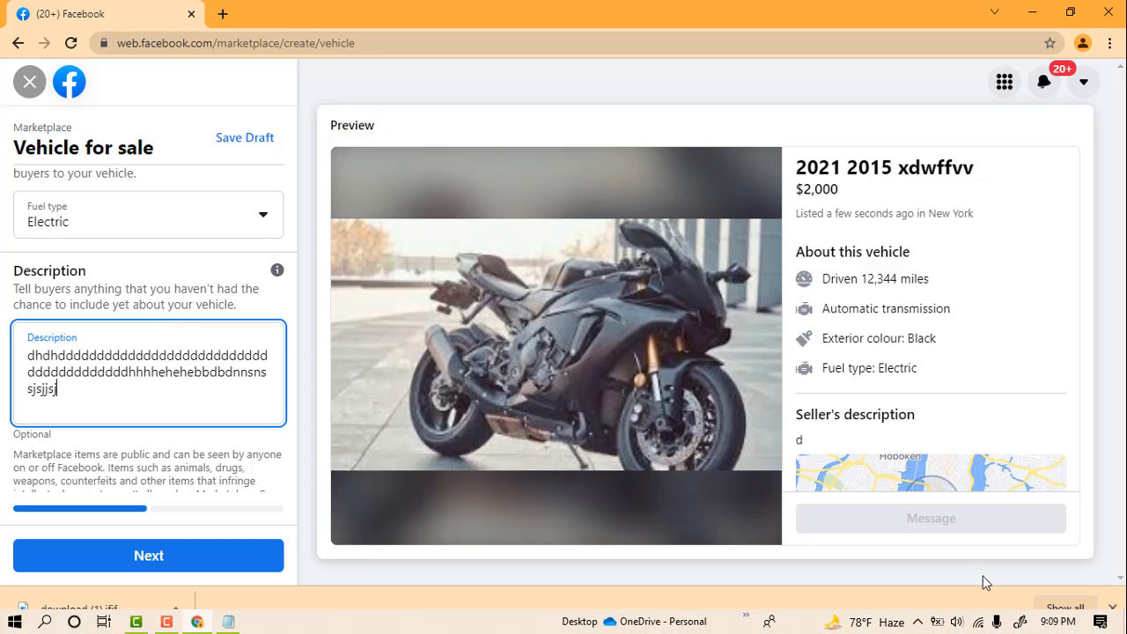
left_click(165, 623)
left_click(165, 624)
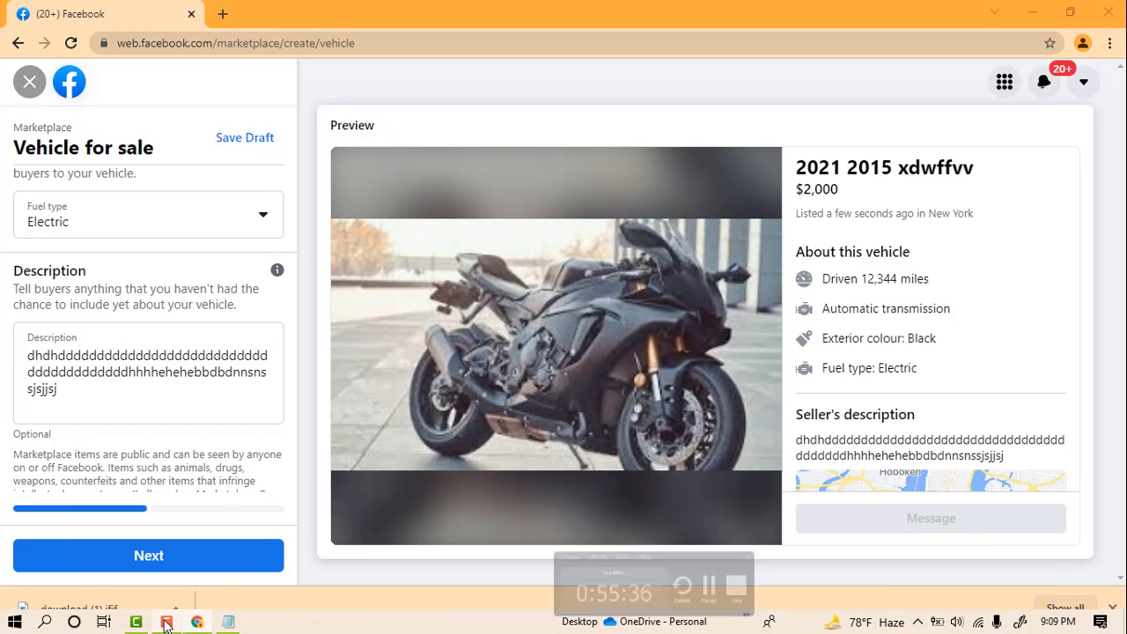
Step: Append more filler text, a run of "u" followed by "bbb" and digits ending in "5666", to the vehicle's description
scroll(167, 375, "down", 1)
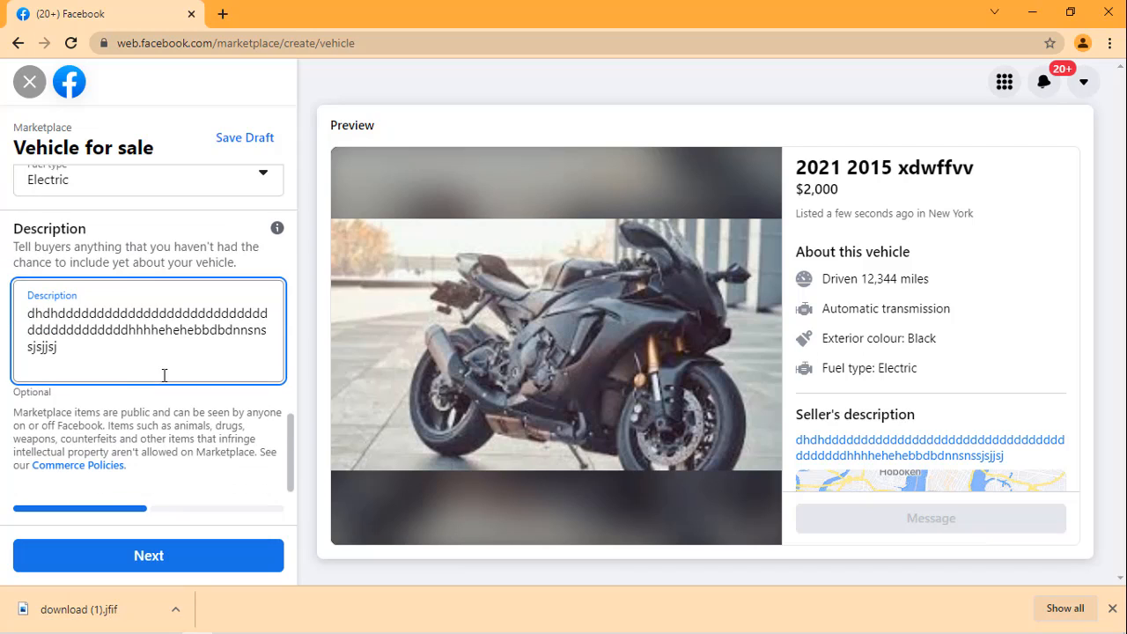
type("u")
type("uuuuuuuuuuuuubbb1233444444444444444444444444445666")
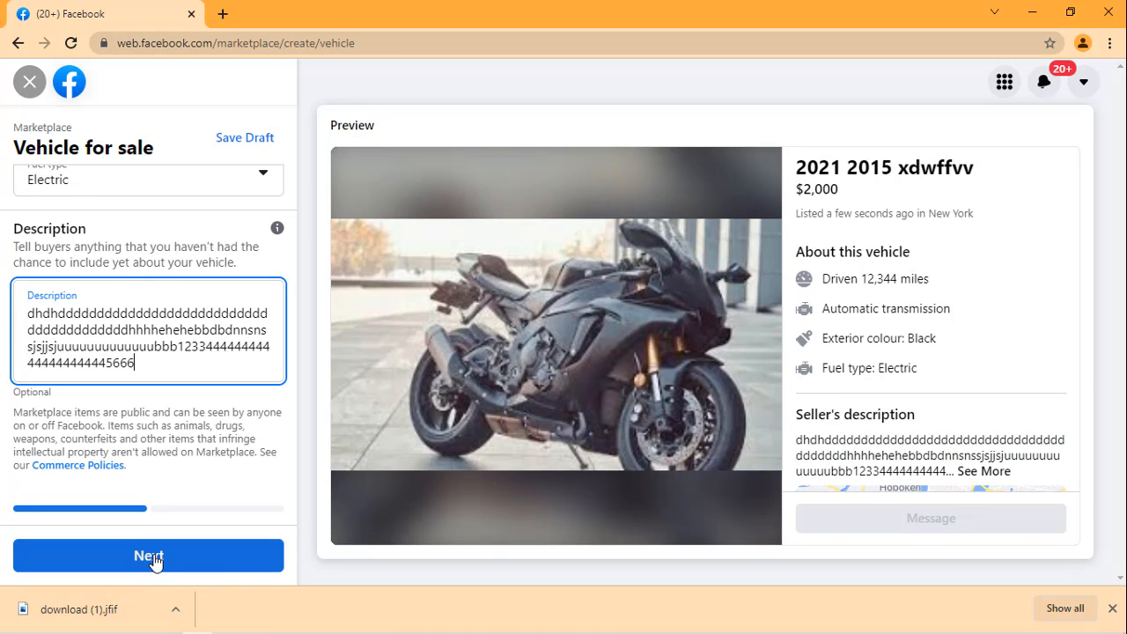
Step: View the options for listing the vehicle in more places and return to the vehicle form
left_click(152, 557)
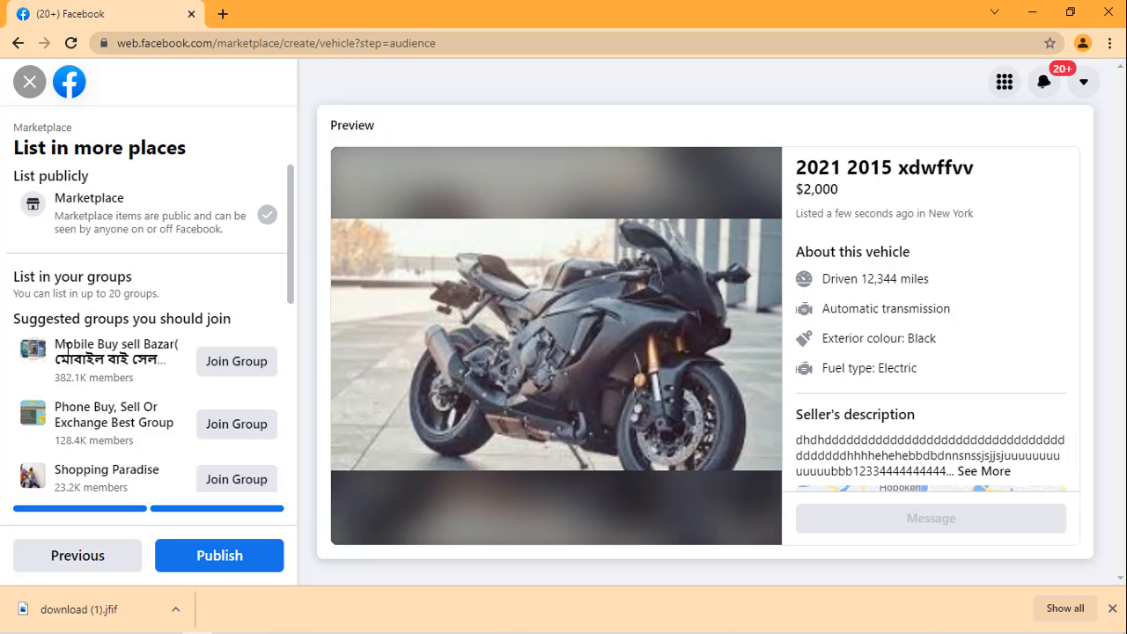
left_click(92, 553)
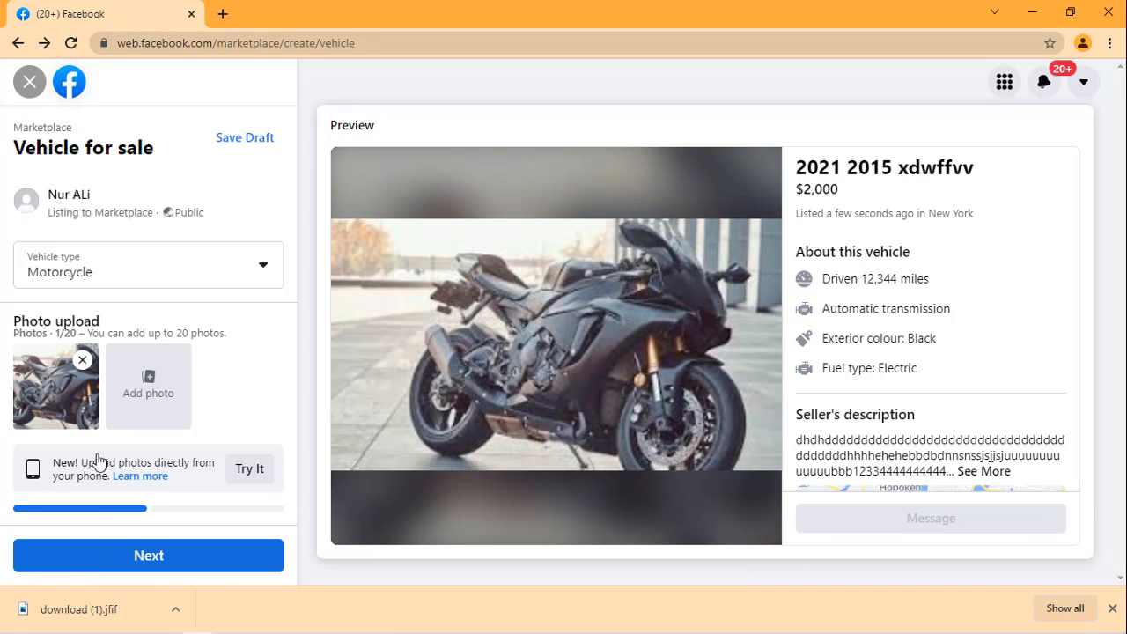
Step: Save the vehicle listing as a draft and exit listing creation to the main Marketplace page
left_click(230, 147)
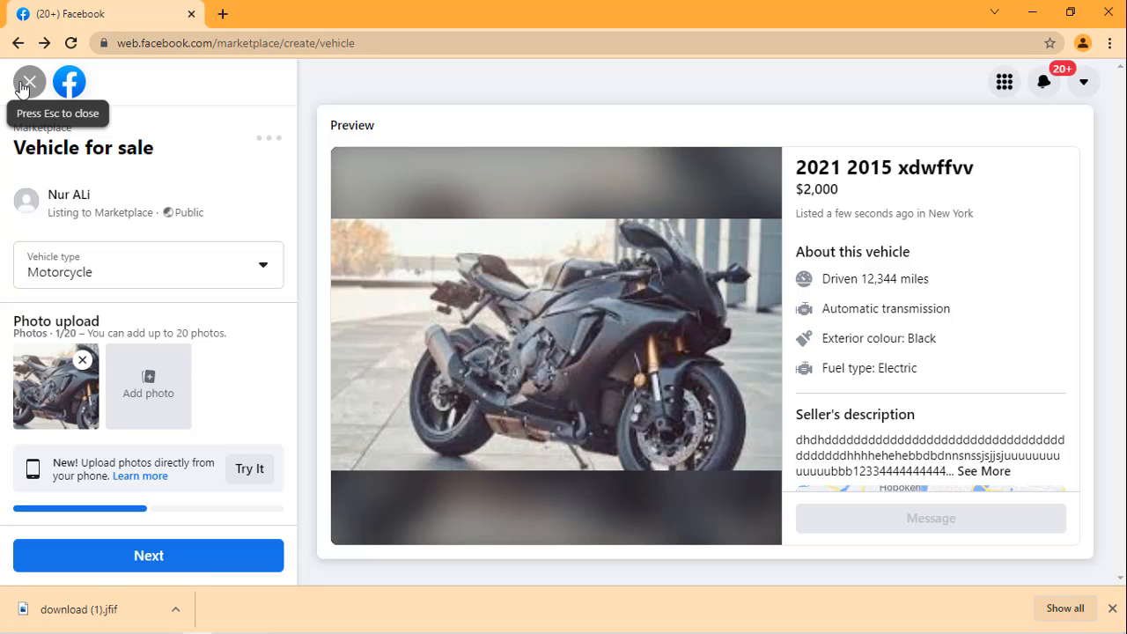
left_click(23, 85)
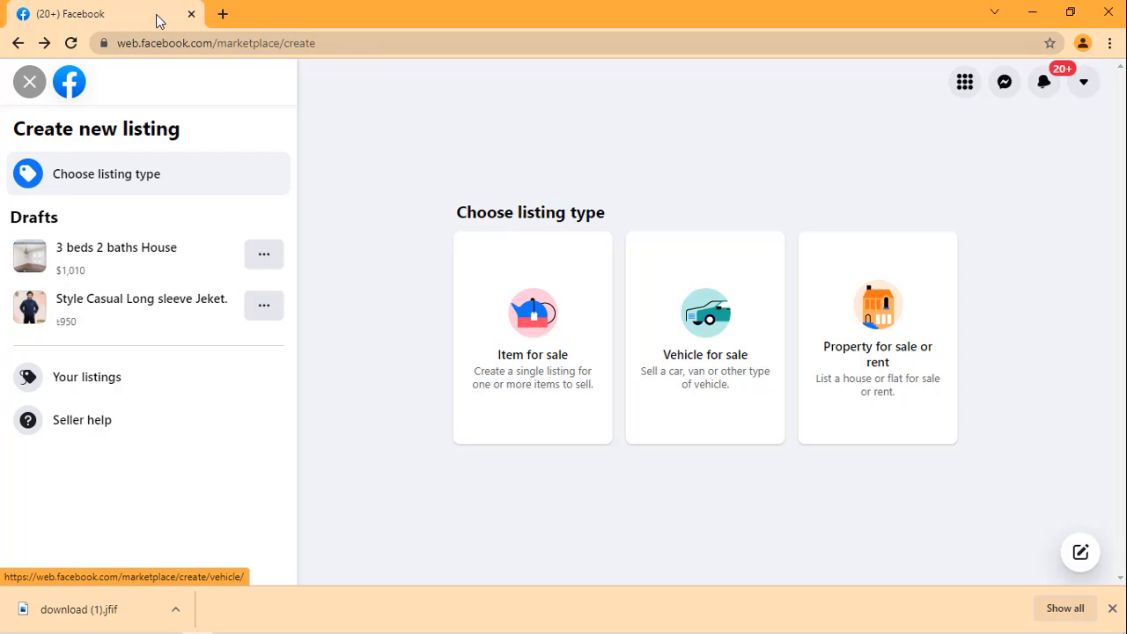
left_click(27, 88)
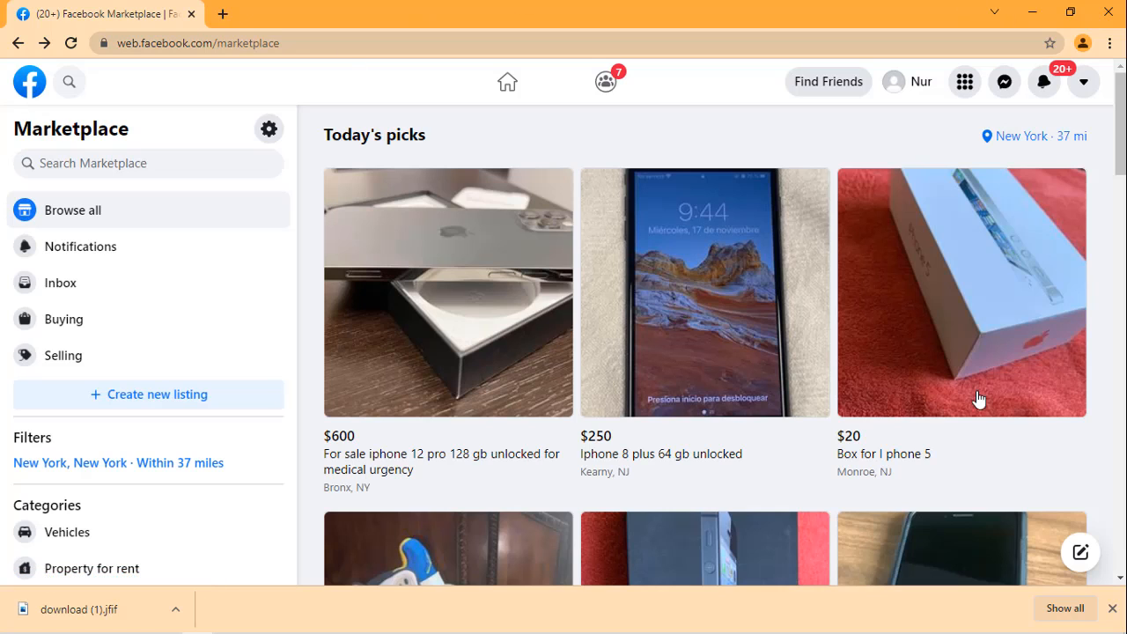
Step: View the listing types and saved drafts offered for a new listing and return to the main Marketplace page
scroll(396, 370, "down", 2)
scroll(113, 501, "down", 2)
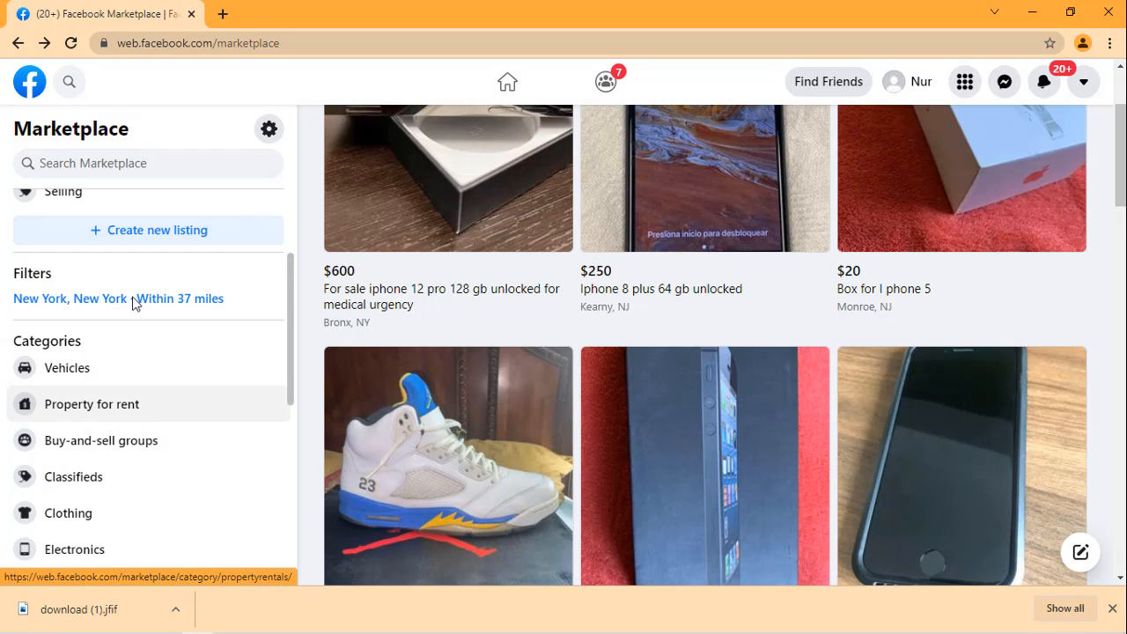
left_click(196, 233)
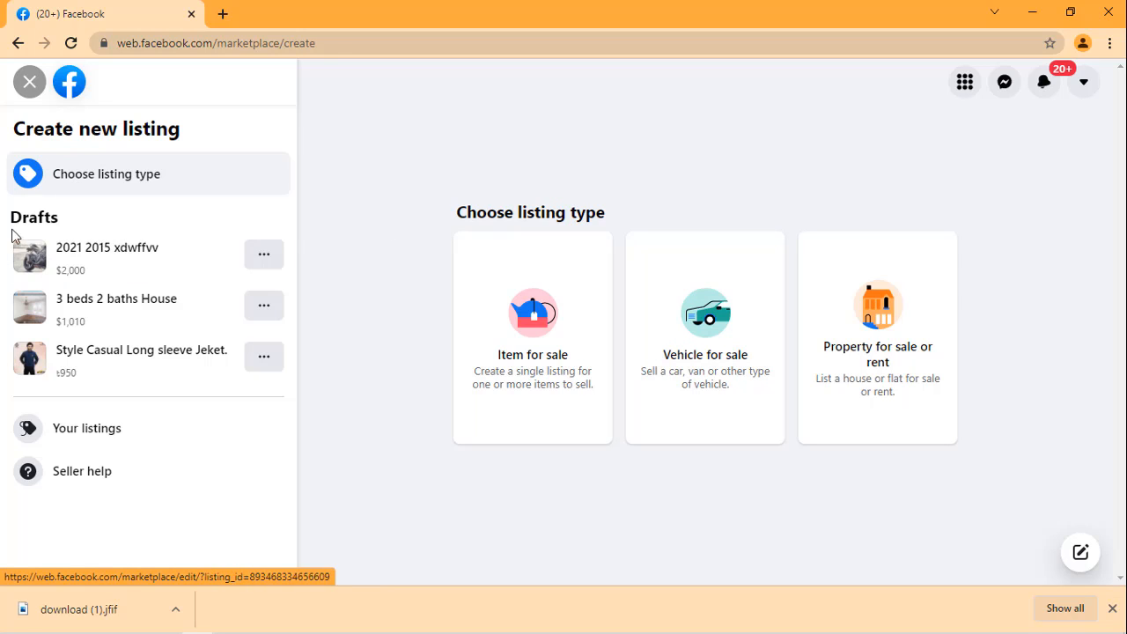
left_click(27, 83)
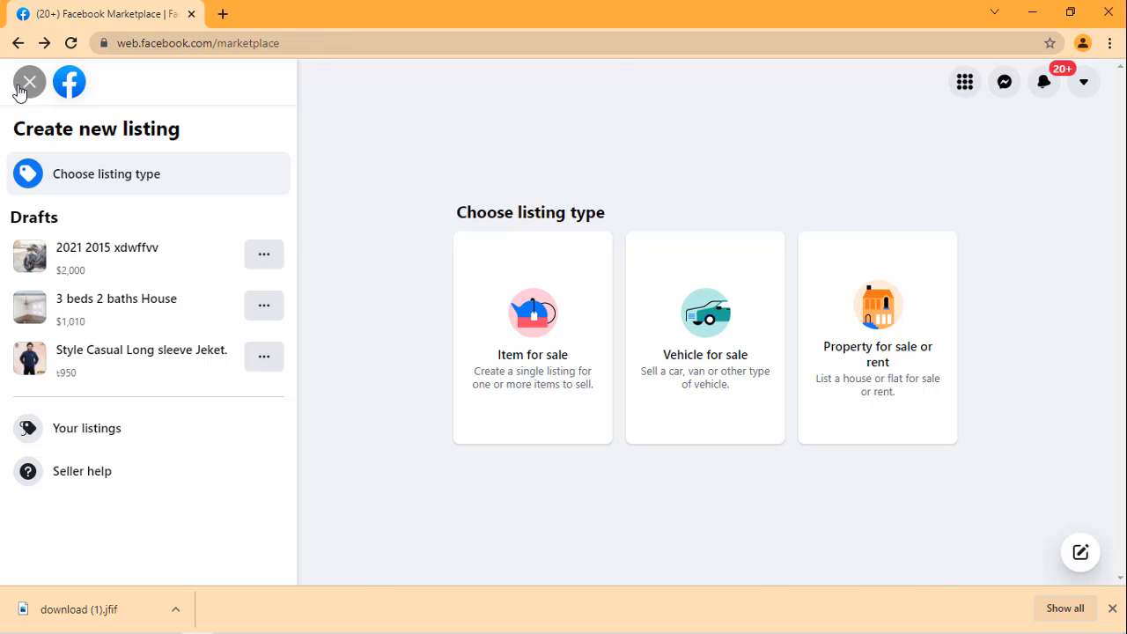
Step: Browse the Classifieds category and start a new item-for-sale listing from there
scroll(26, 370, "down", 1)
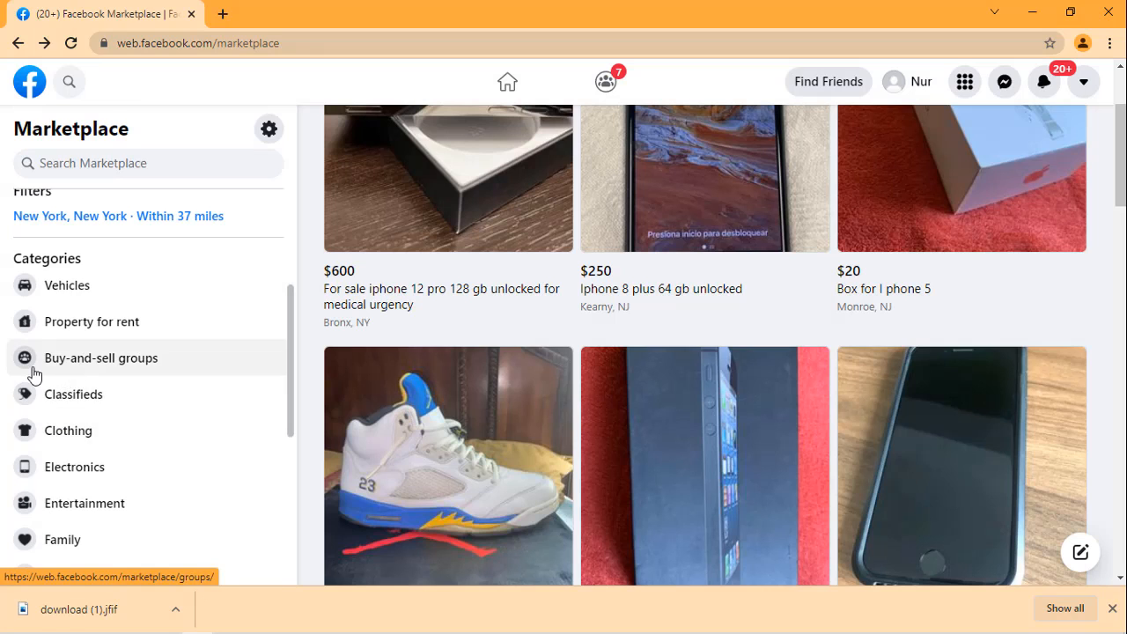
left_click(79, 399)
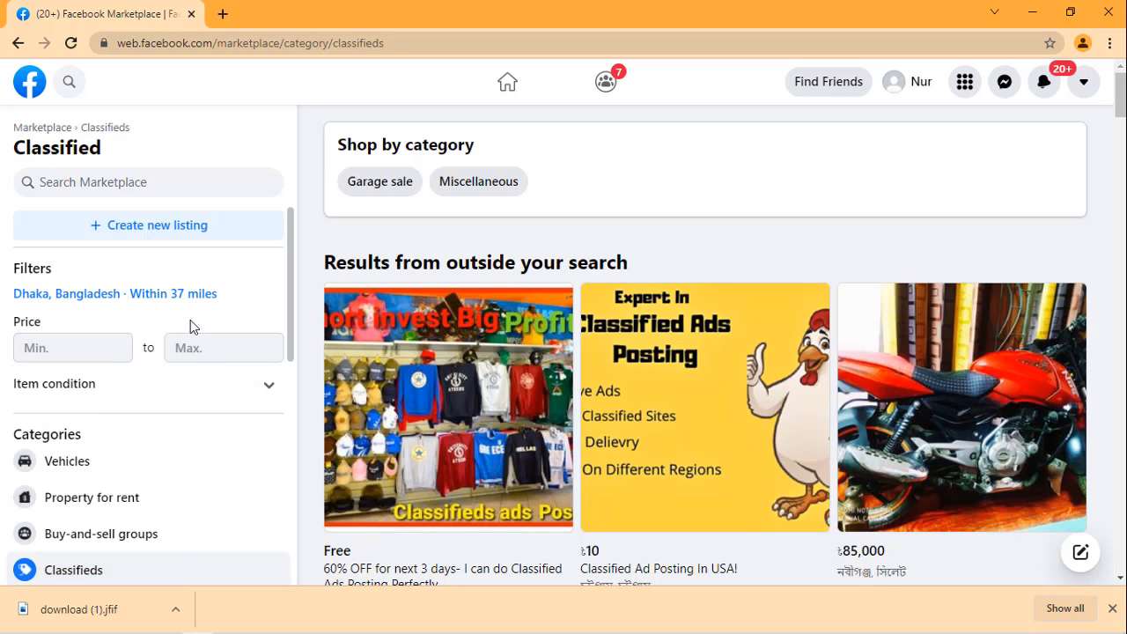
left_click(191, 227)
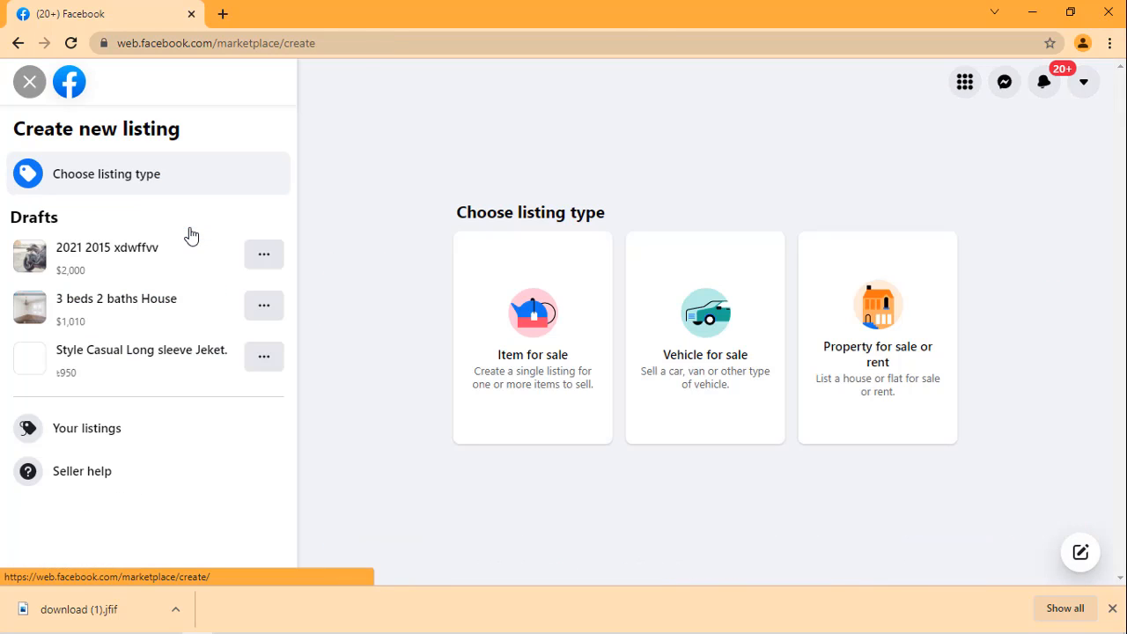
left_click(547, 343)
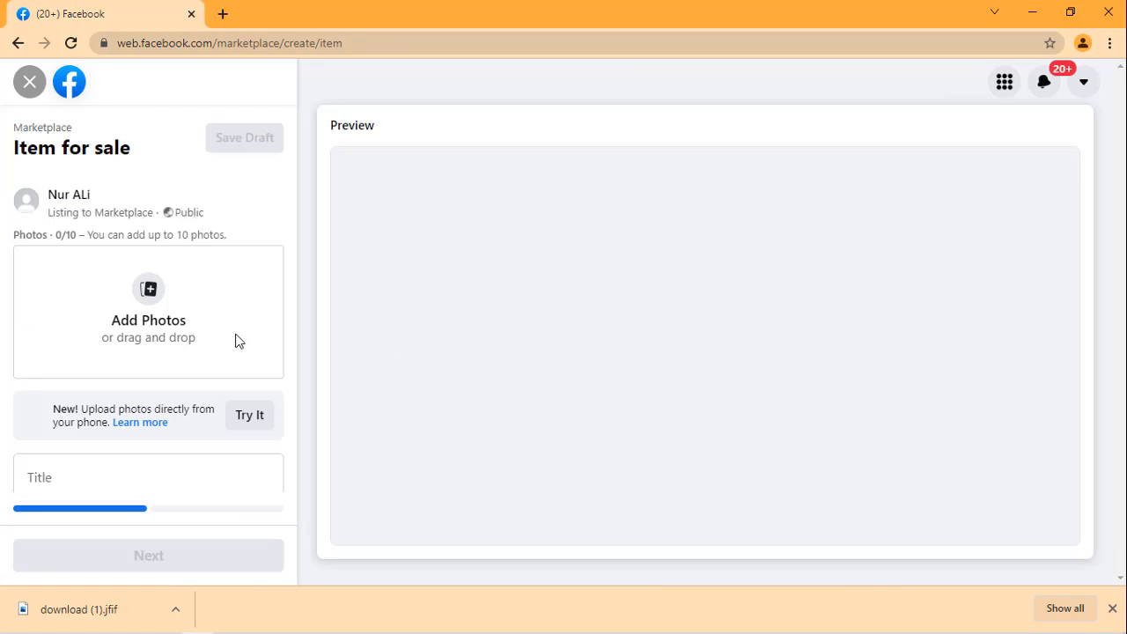
Step: Look through the item category choices and set the new item's category to Pet supplies
scroll(187, 330, "down", 2)
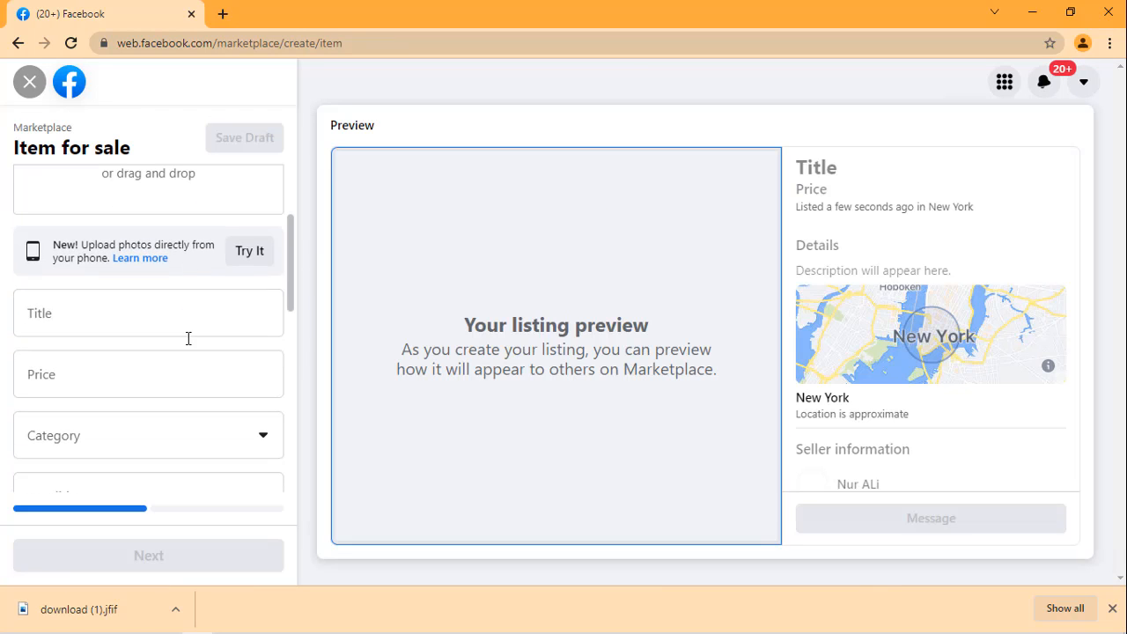
left_click(195, 457)
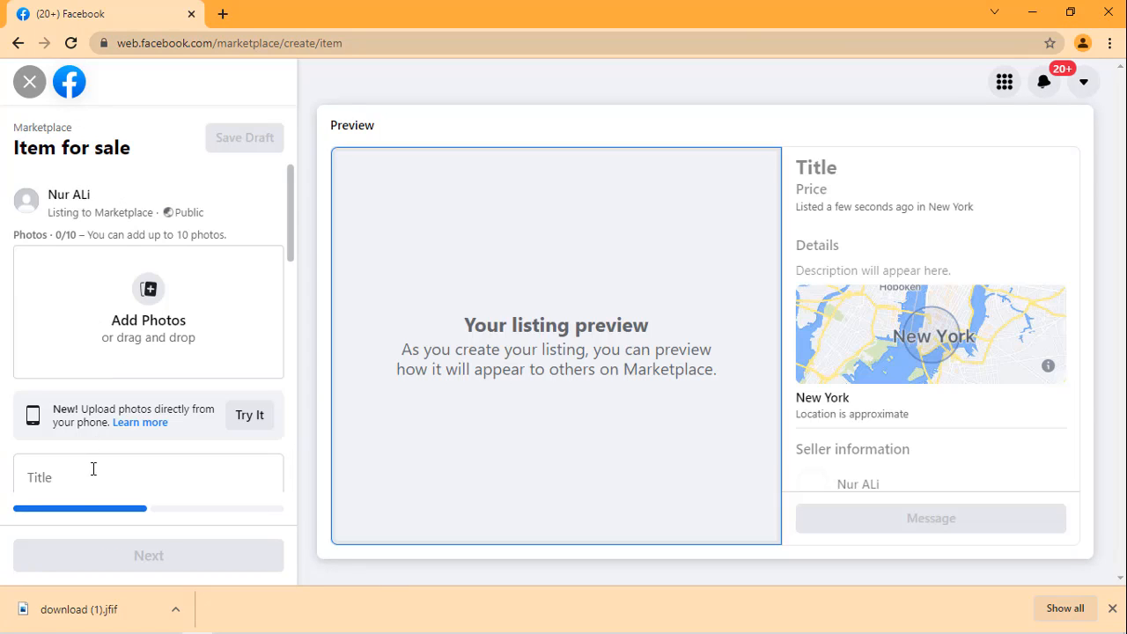
scroll(122, 389, "down", 2)
scroll(122, 388, "down", 2)
left_click(119, 352)
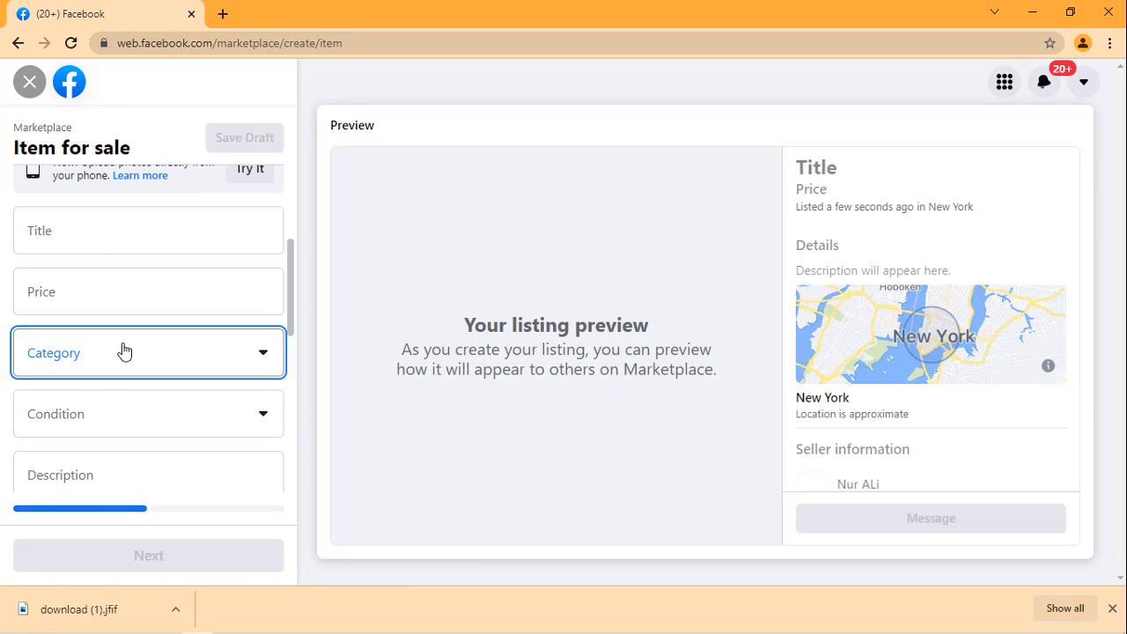
scroll(202, 157, "down", 3)
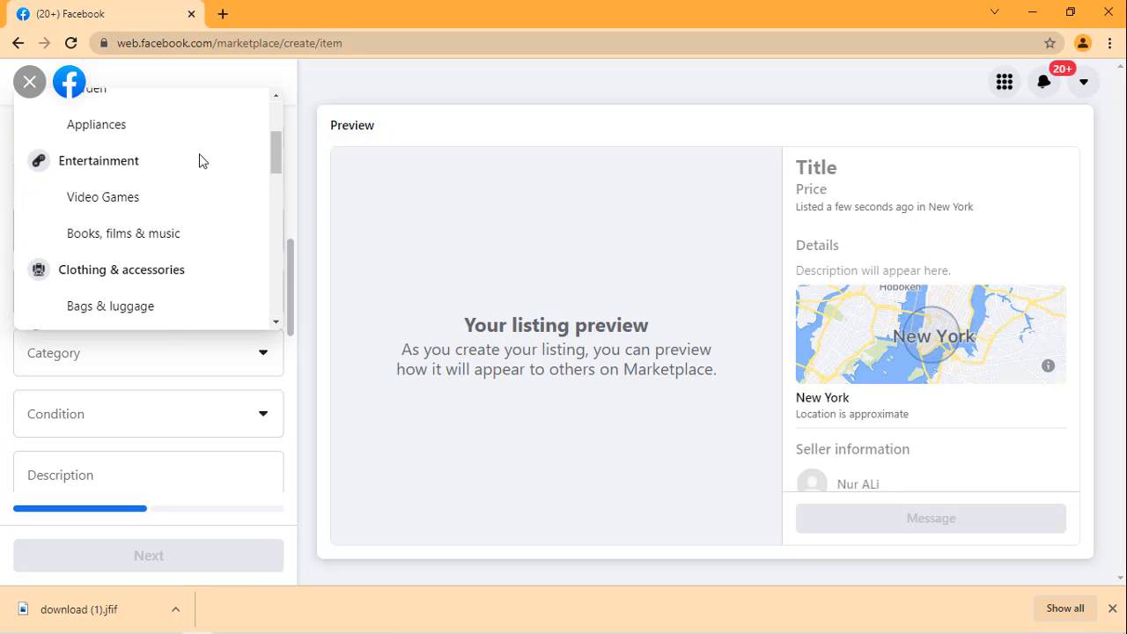
scroll(168, 202, "down", 2)
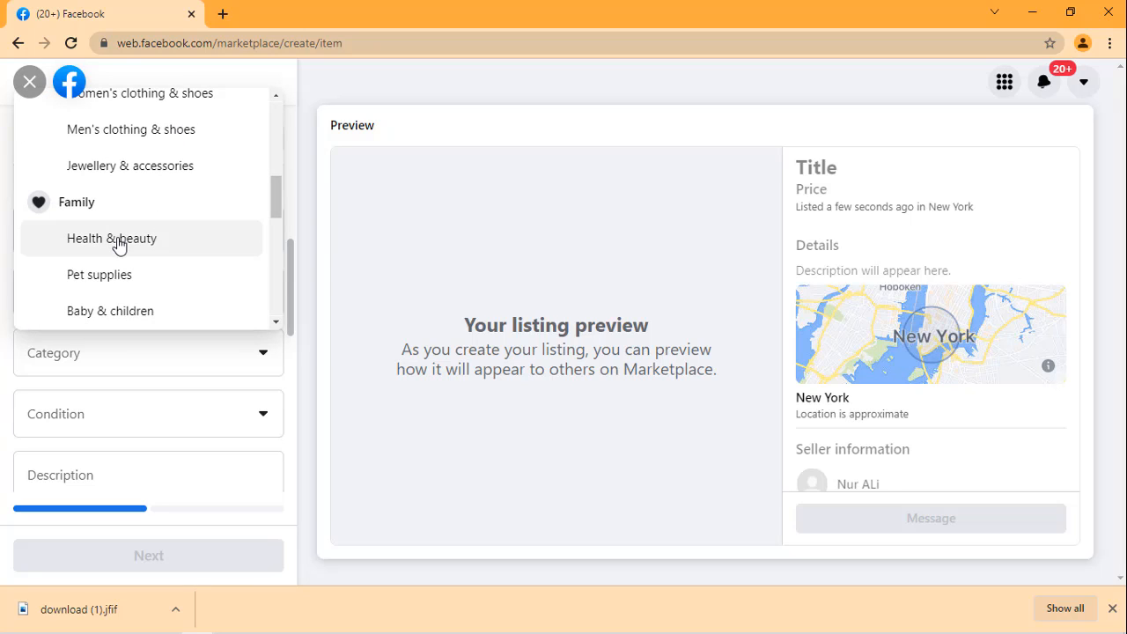
scroll(118, 244, "down", 2)
scroll(79, 244, "down", 3)
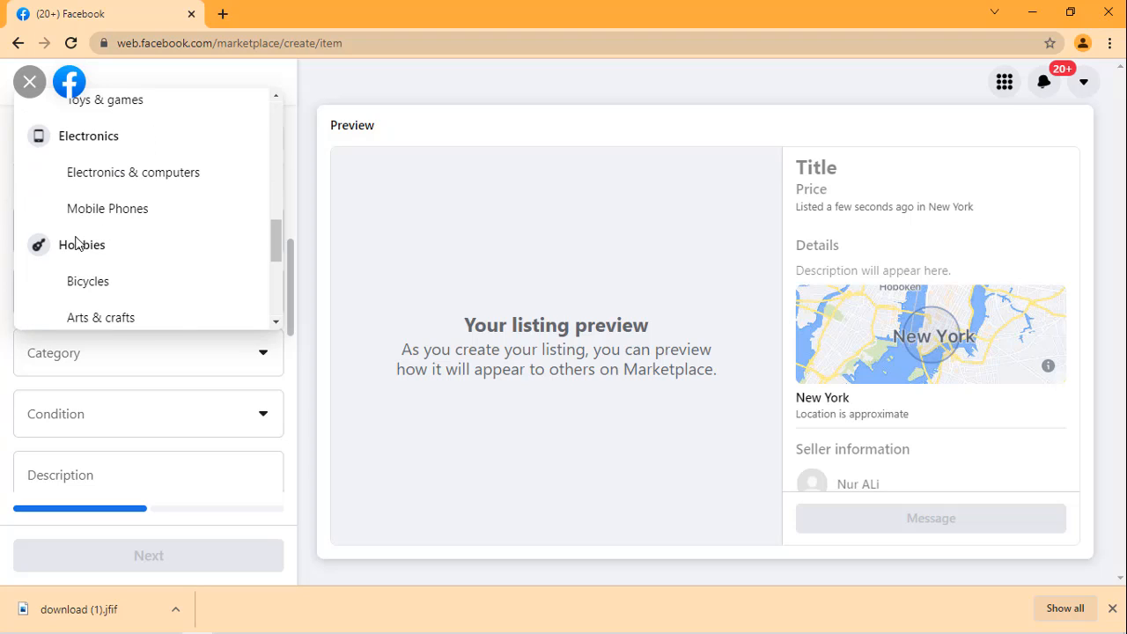
scroll(88, 256, "down", 1)
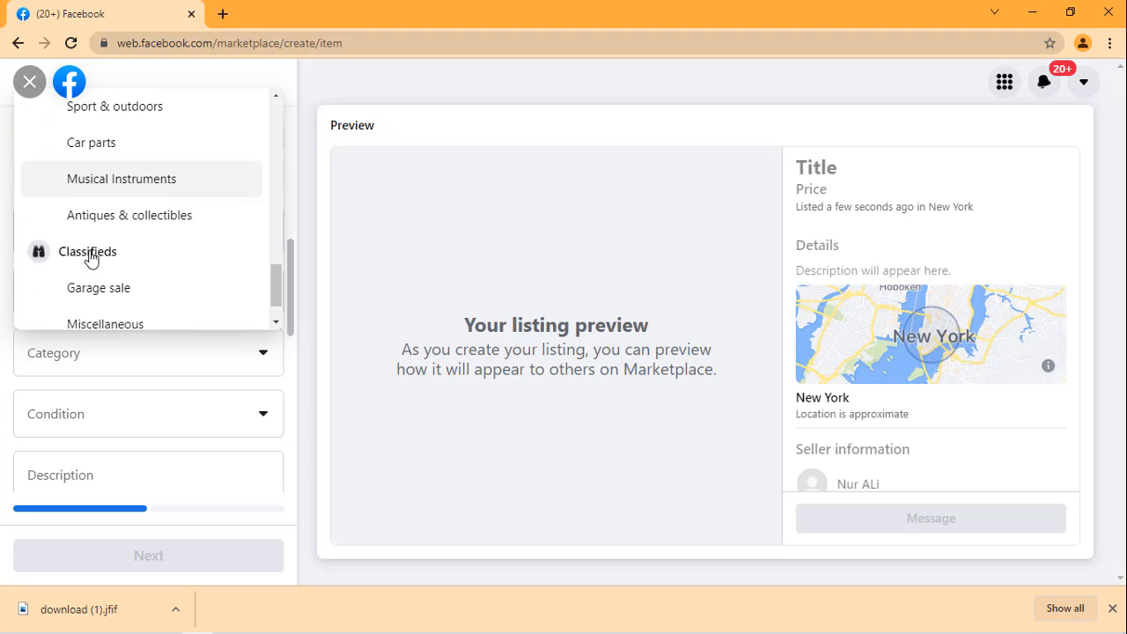
scroll(132, 262, "down", 1)
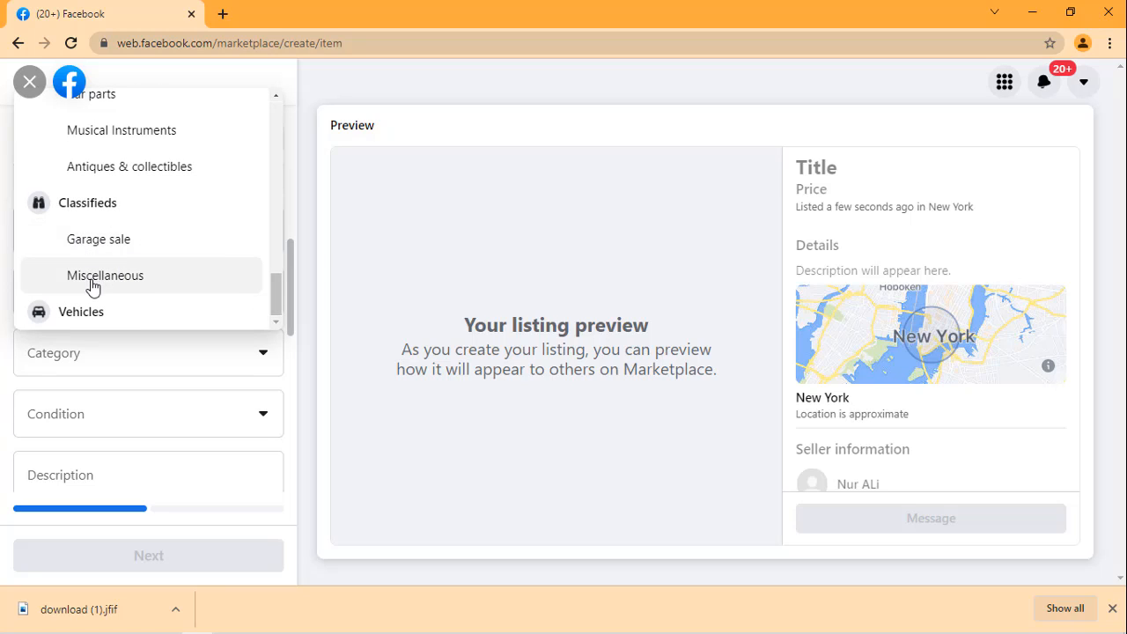
scroll(94, 302, "up", 3)
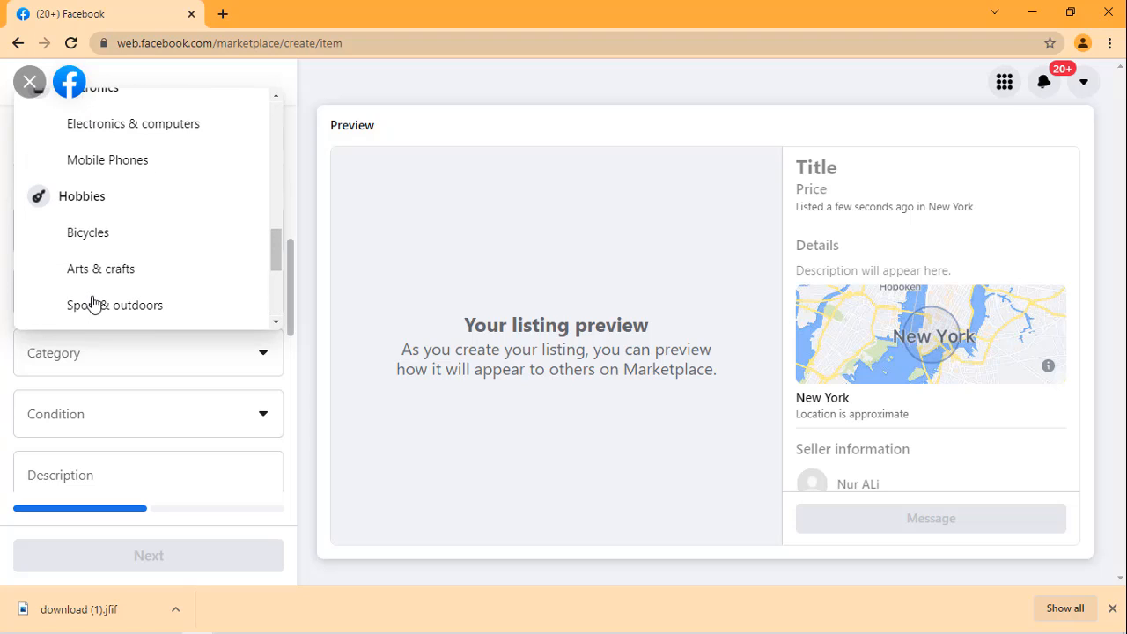
scroll(104, 261, "up", 2)
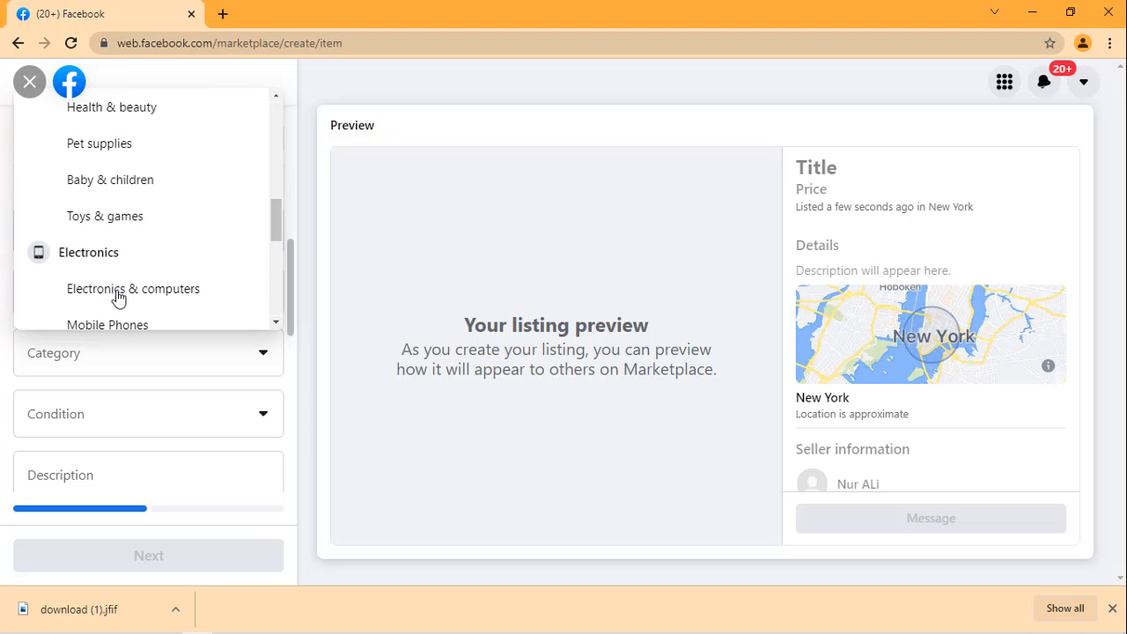
scroll(115, 271, "up", 1)
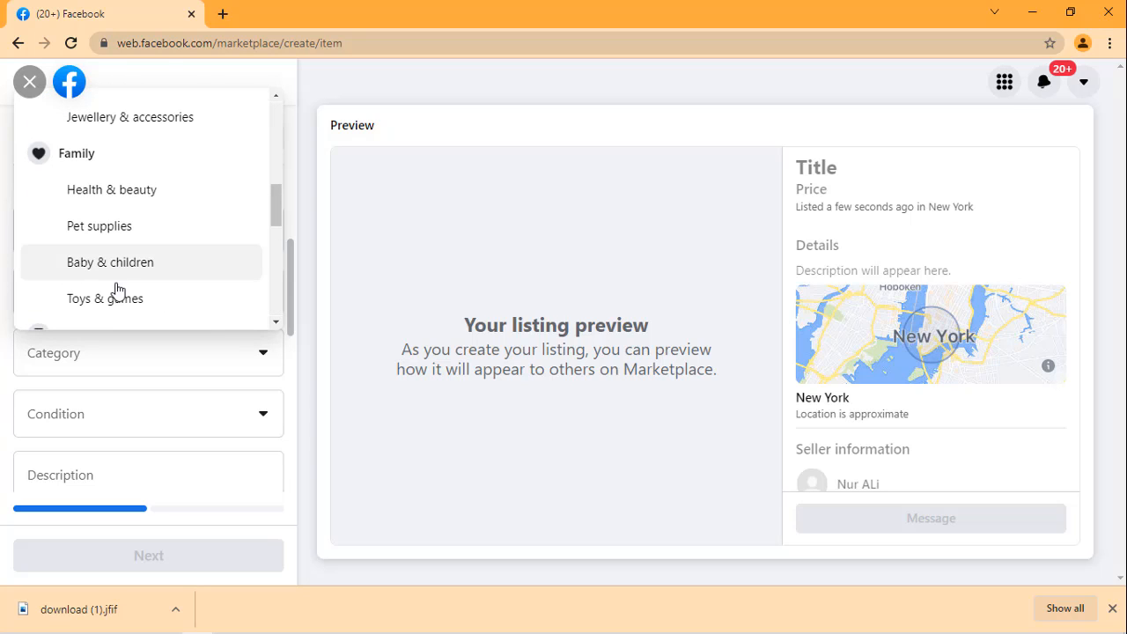
left_click(94, 229)
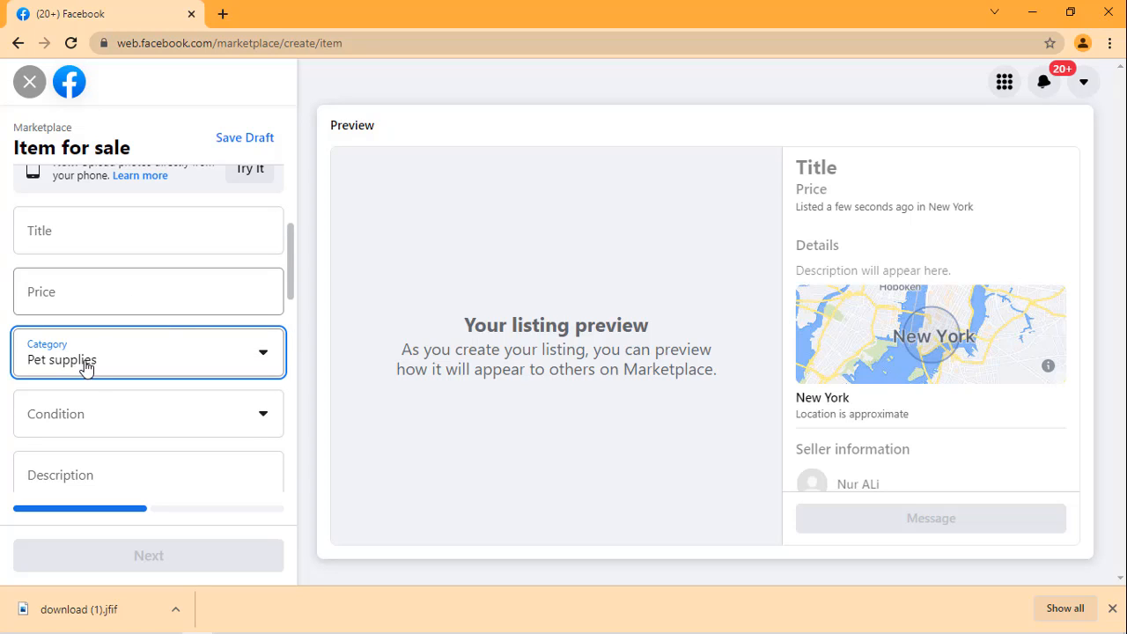
Step: Leave the item-for-sale form without saving and return to the listing type choice
scroll(199, 292, "down", 2)
scroll(206, 294, "up", 2)
scroll(207, 294, "up", 3)
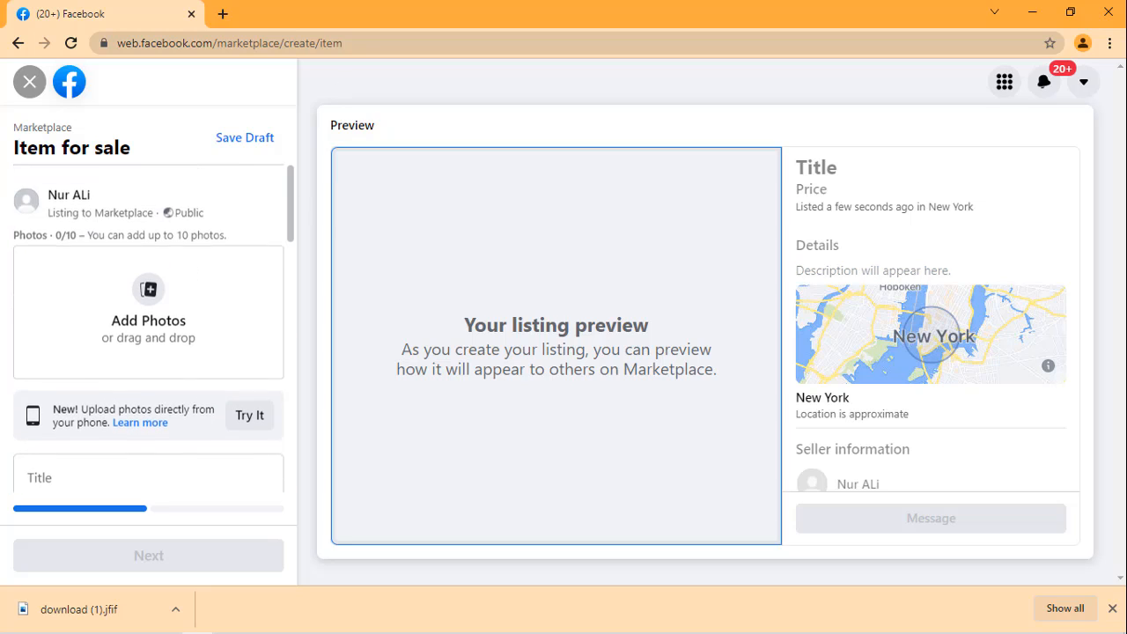
left_click(29, 94)
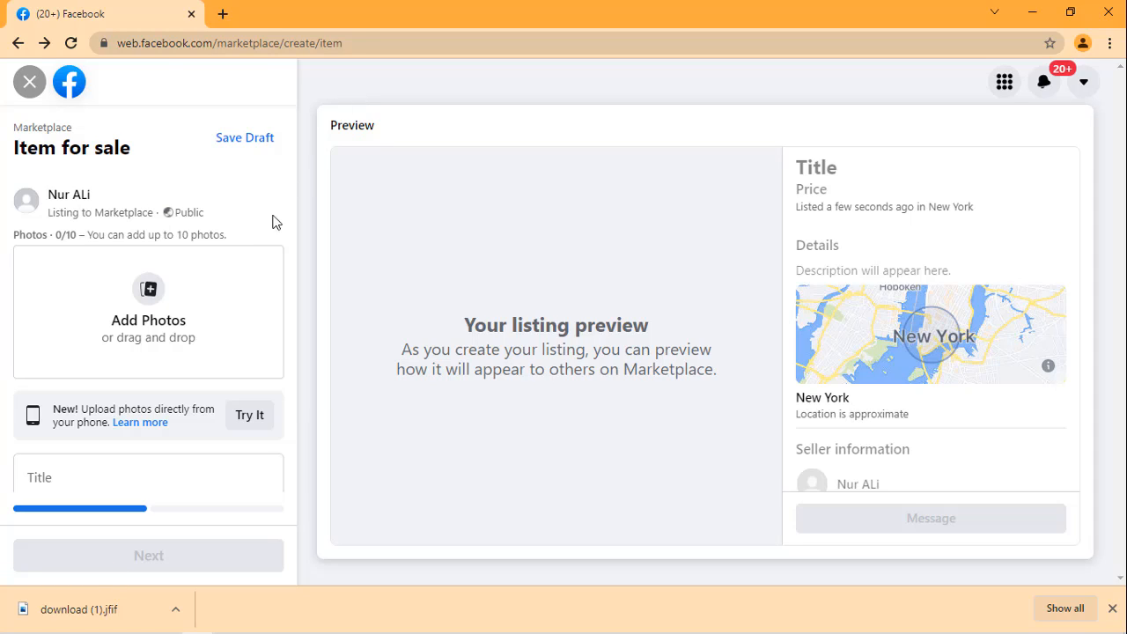
left_click(13, 50)
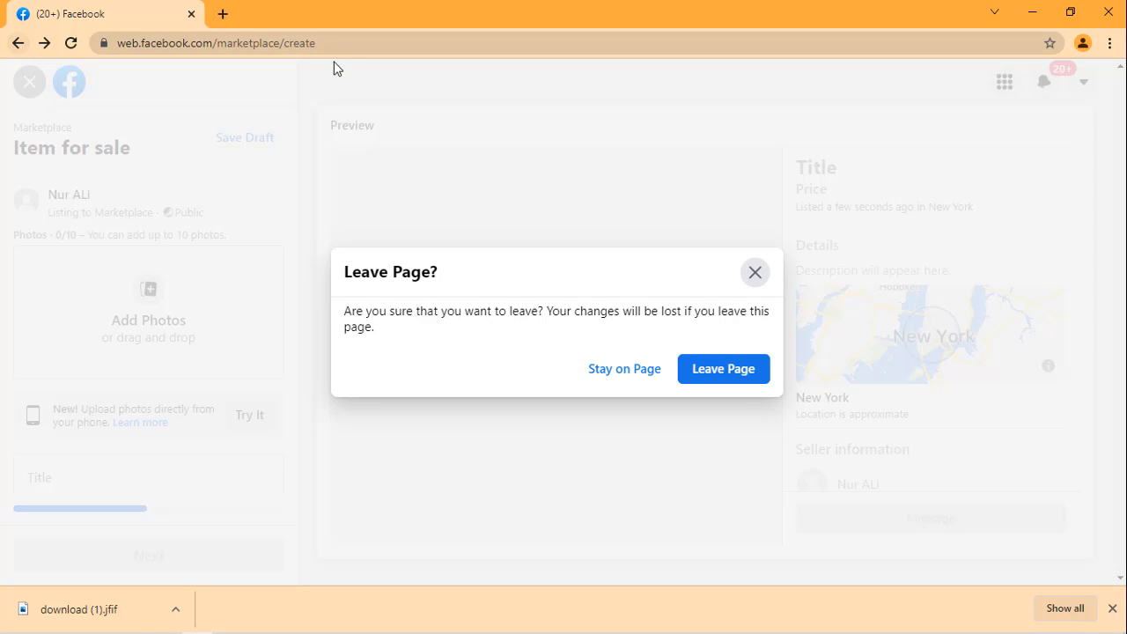
left_click(715, 369)
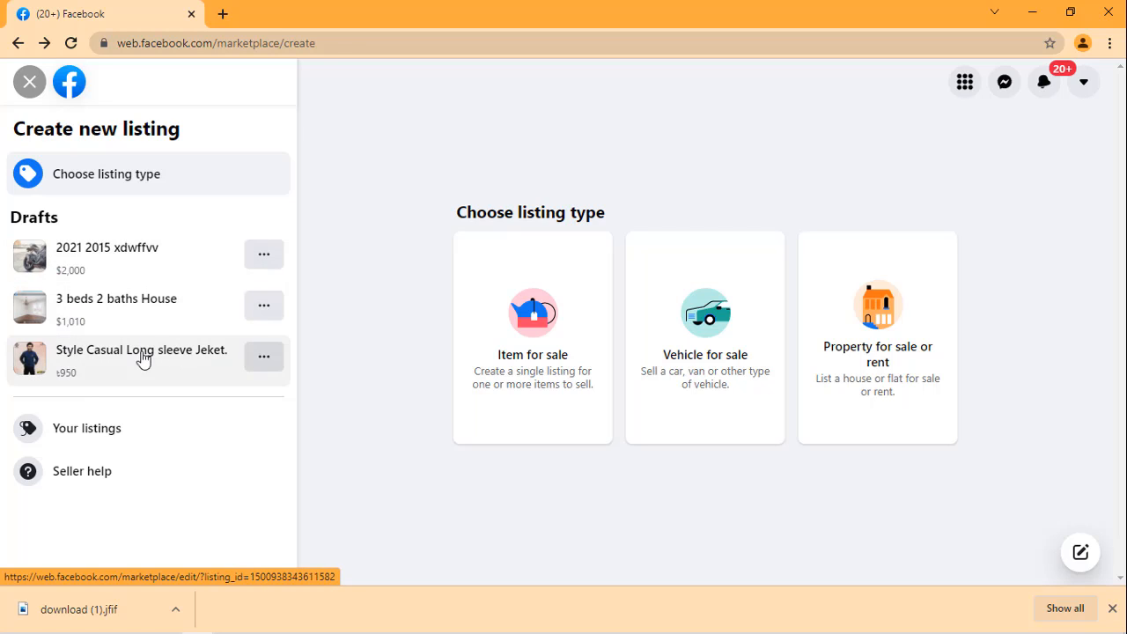
Step: Continue the "Style Casual Long sleeve Jeket." draft, check the options for listing in more places, and publish it on Marketplace
left_click(263, 358)
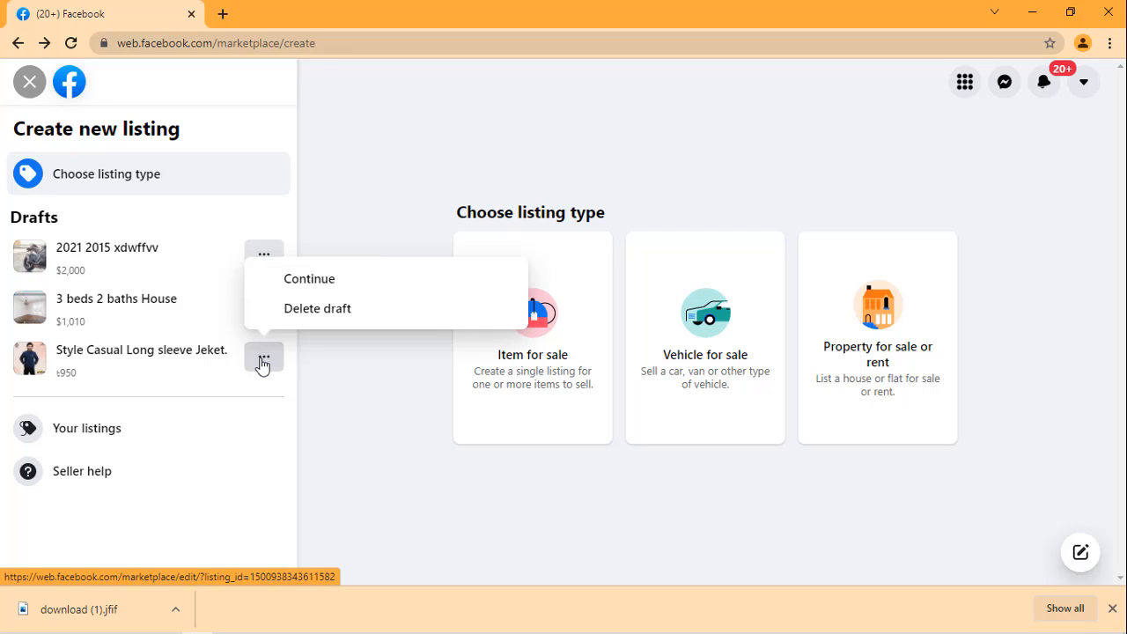
left_click(308, 280)
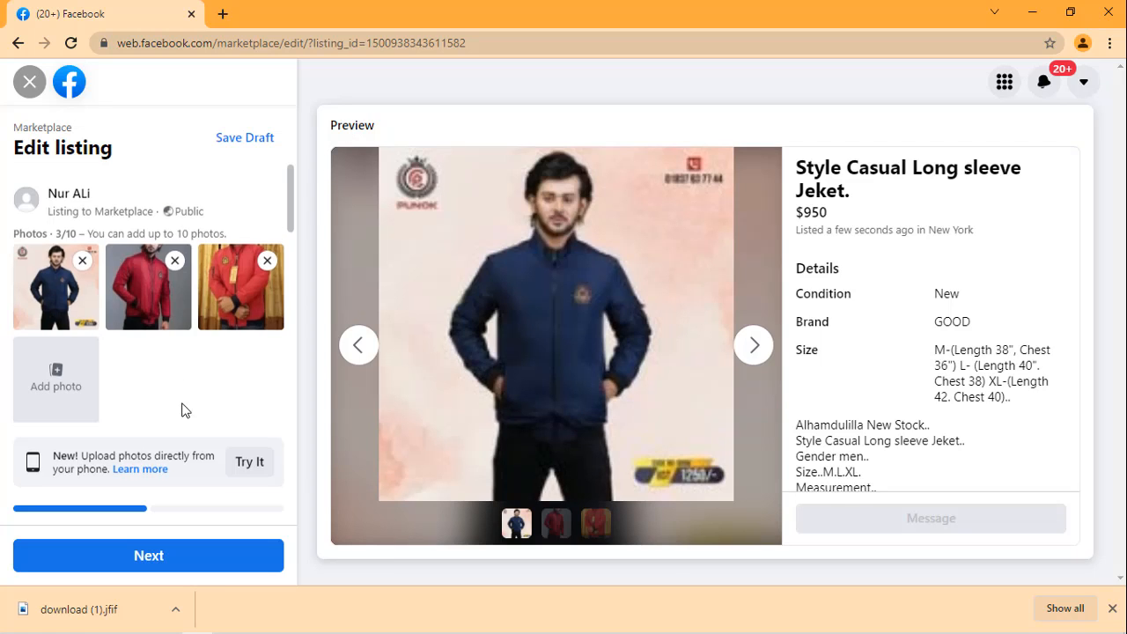
scroll(185, 411, "down", 3)
left_click(167, 557)
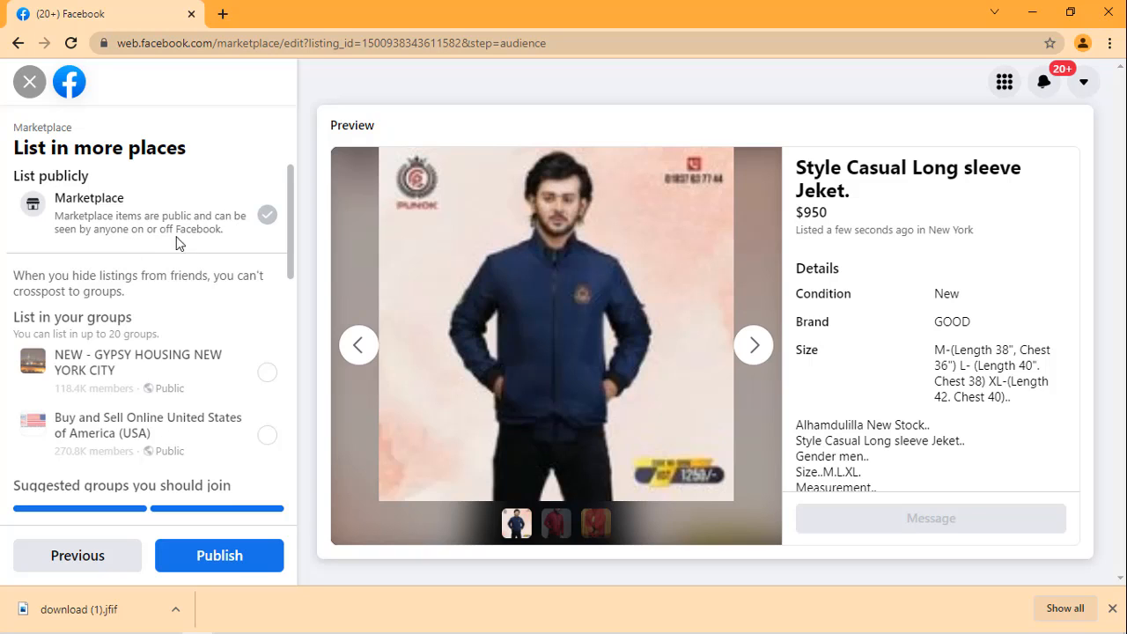
left_click(102, 562)
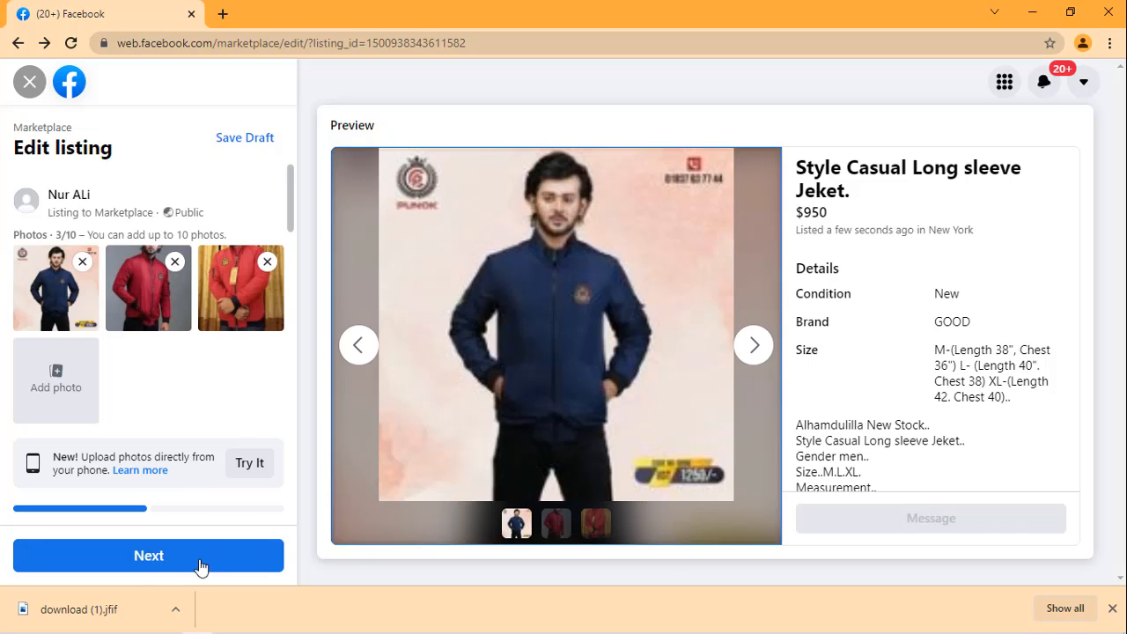
left_click(148, 564)
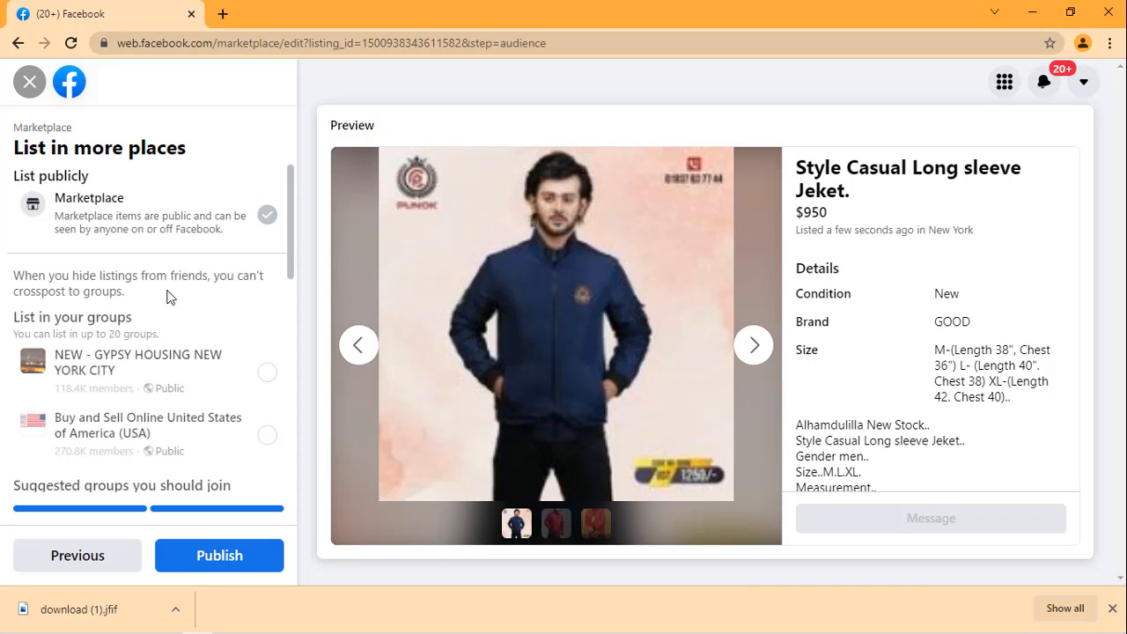
left_click(225, 560)
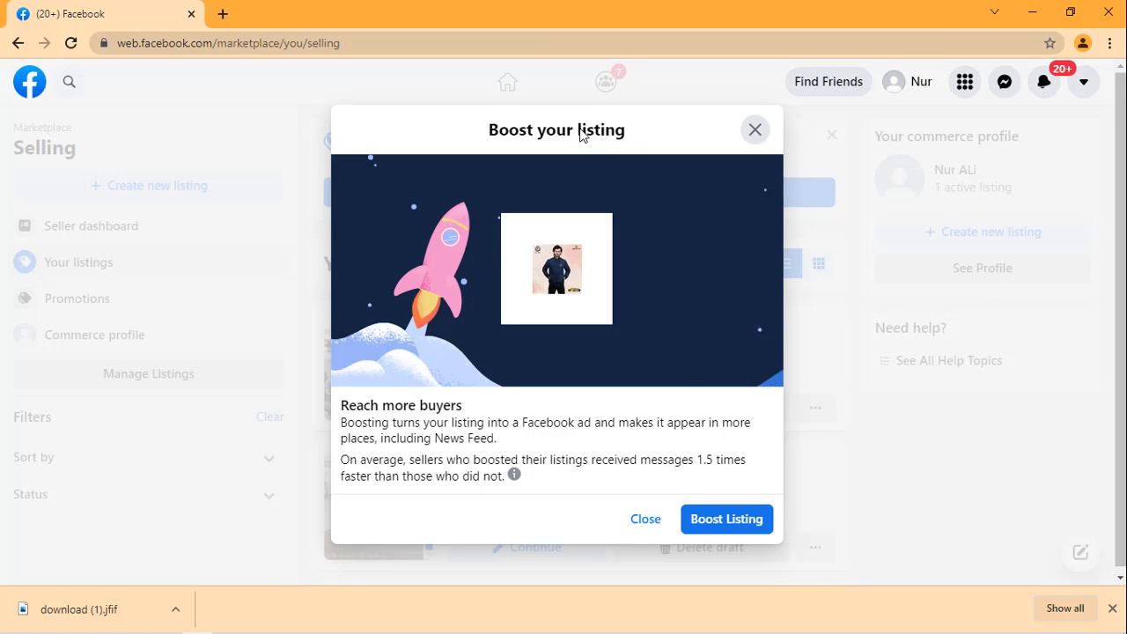
Step: Open the ad setup for boosting the published jacket listing and return to the main Marketplace page by way of the home feed
left_click(713, 524)
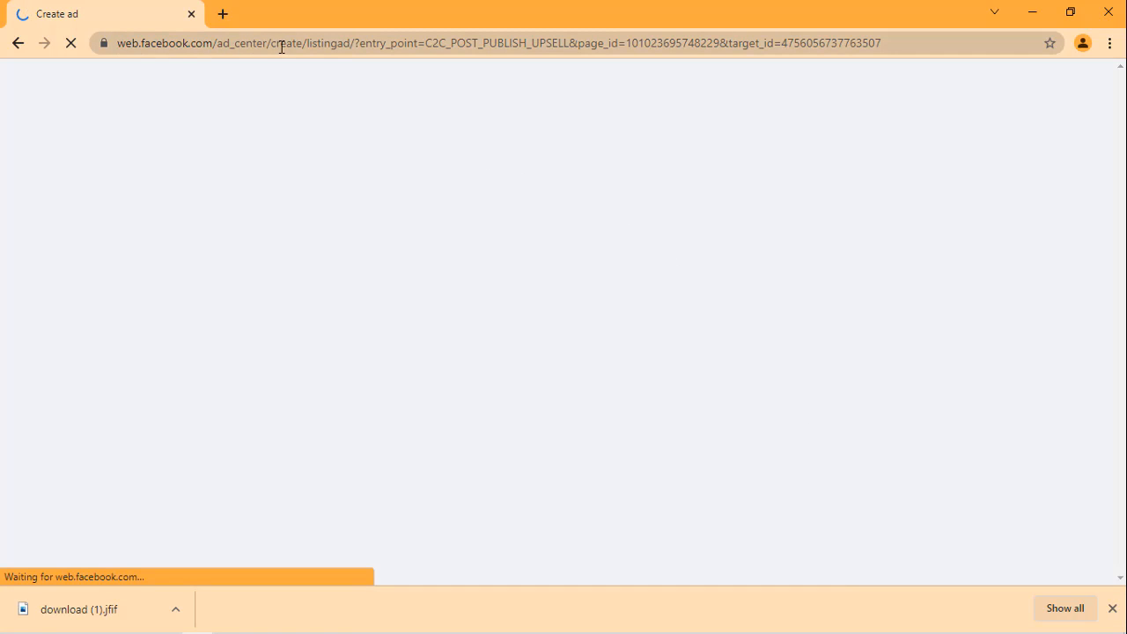
left_click(15, 46)
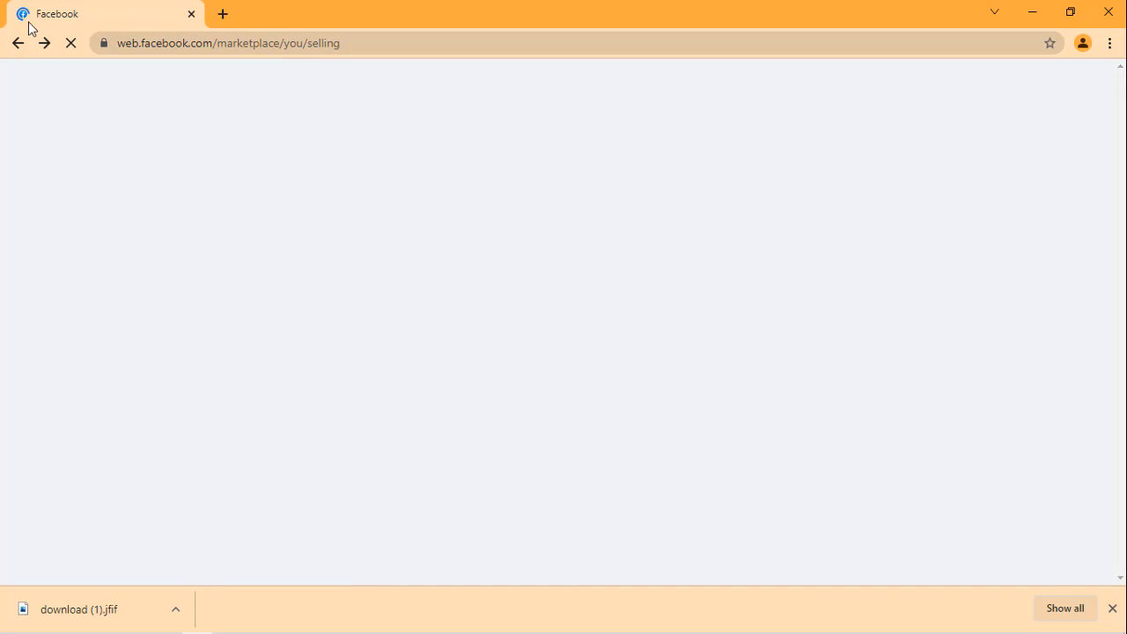
left_click(18, 44)
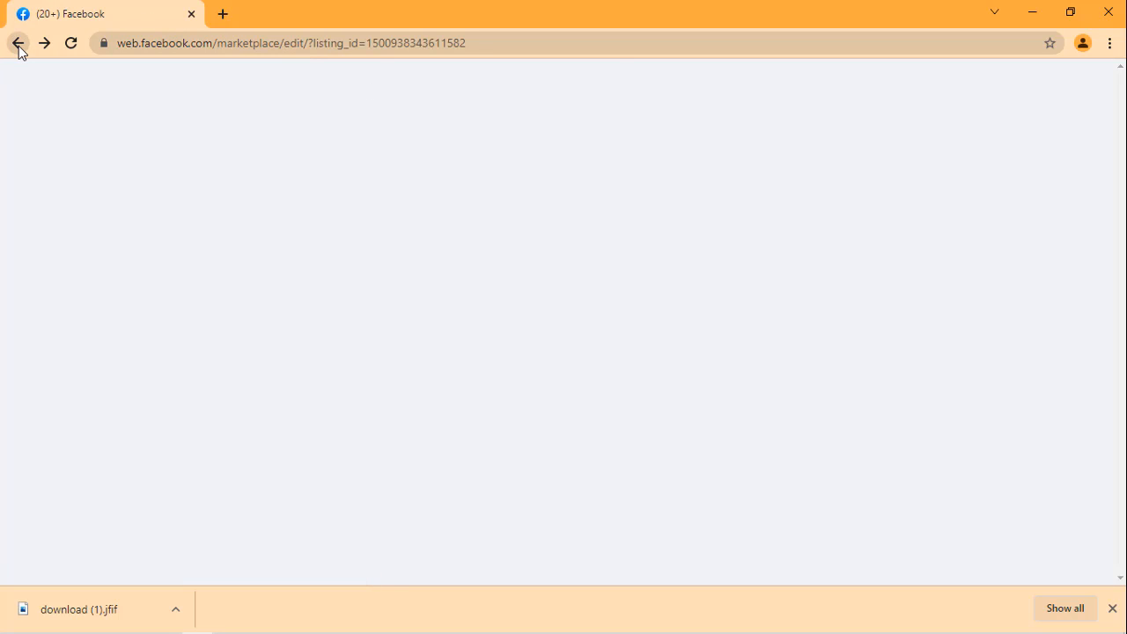
left_click(18, 46)
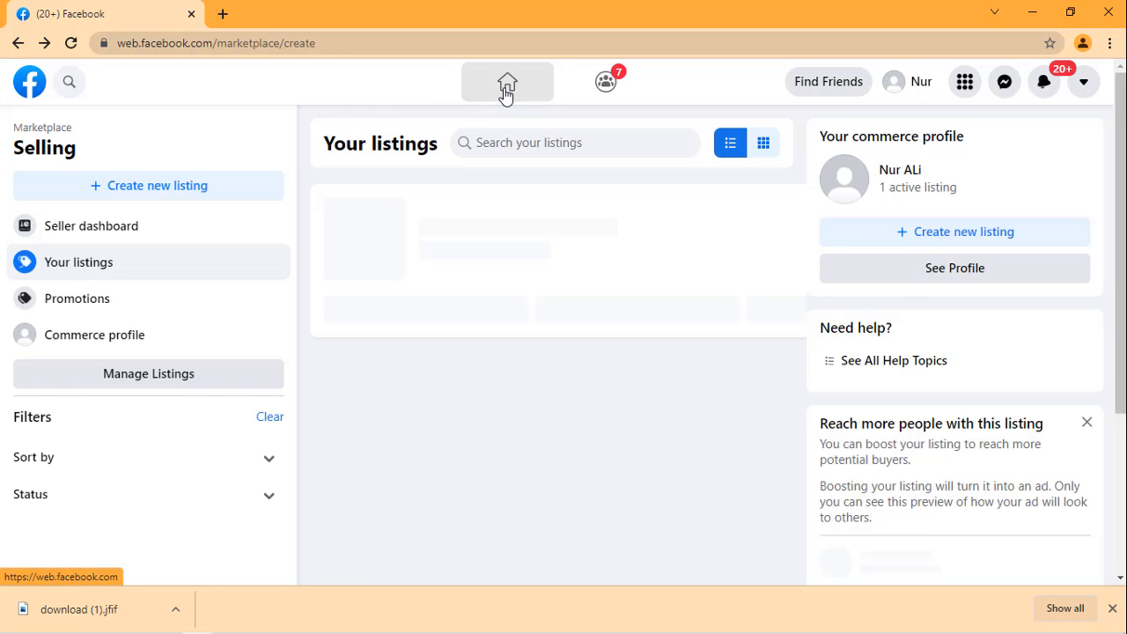
left_click(506, 89)
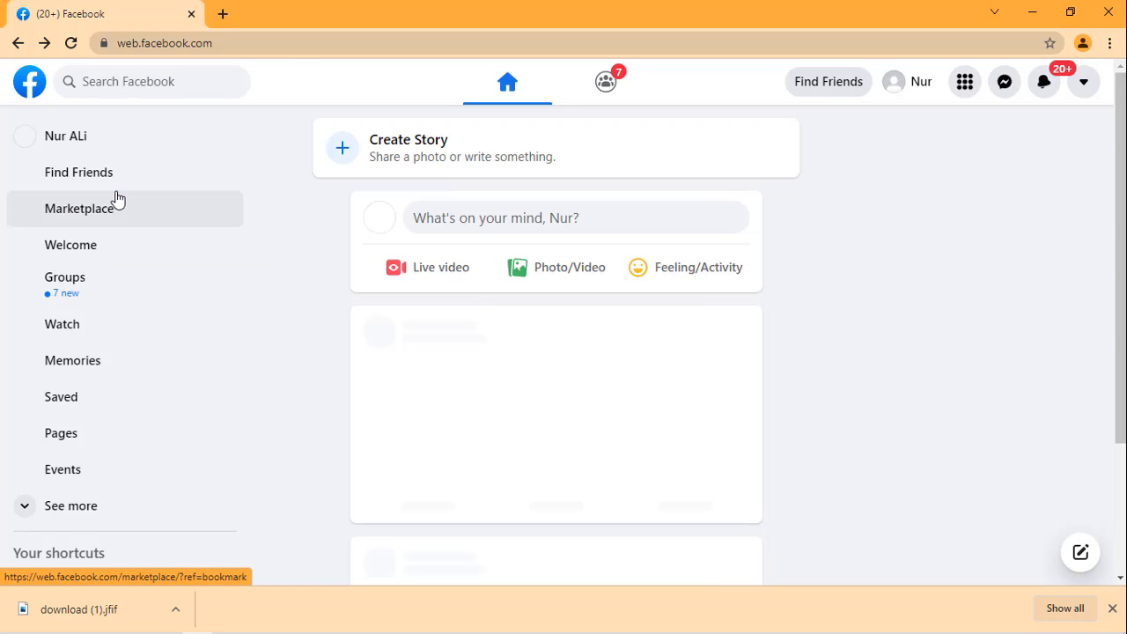
left_click(59, 216)
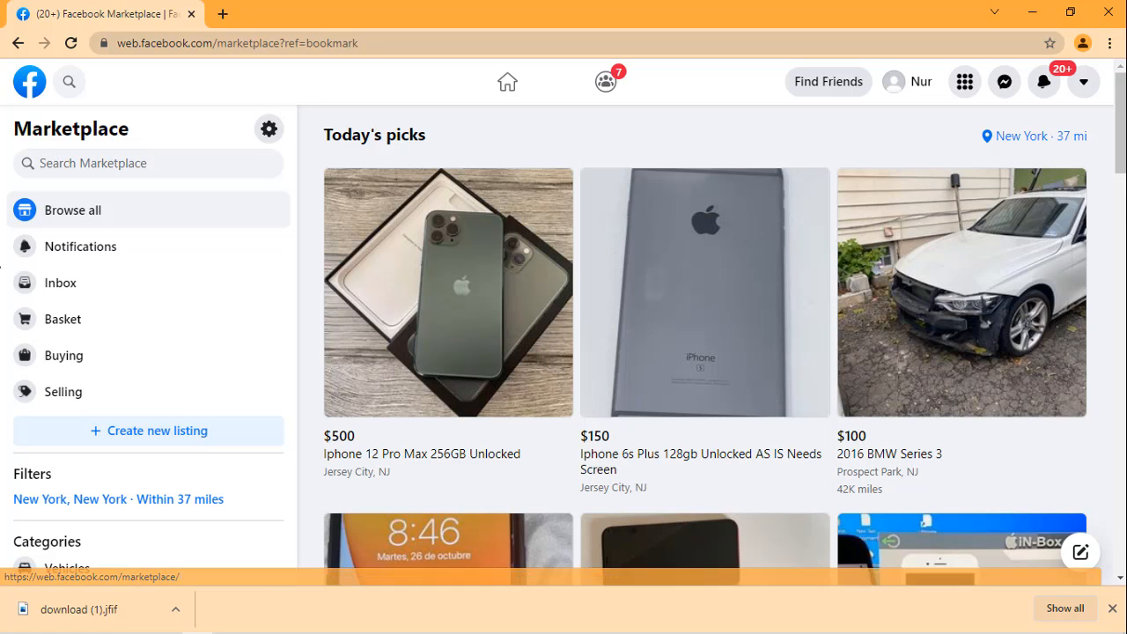
Step: Open your own Marketplace listings by way of the new-listing page and dismiss the promotions announcement
scroll(92, 352, "down", 1)
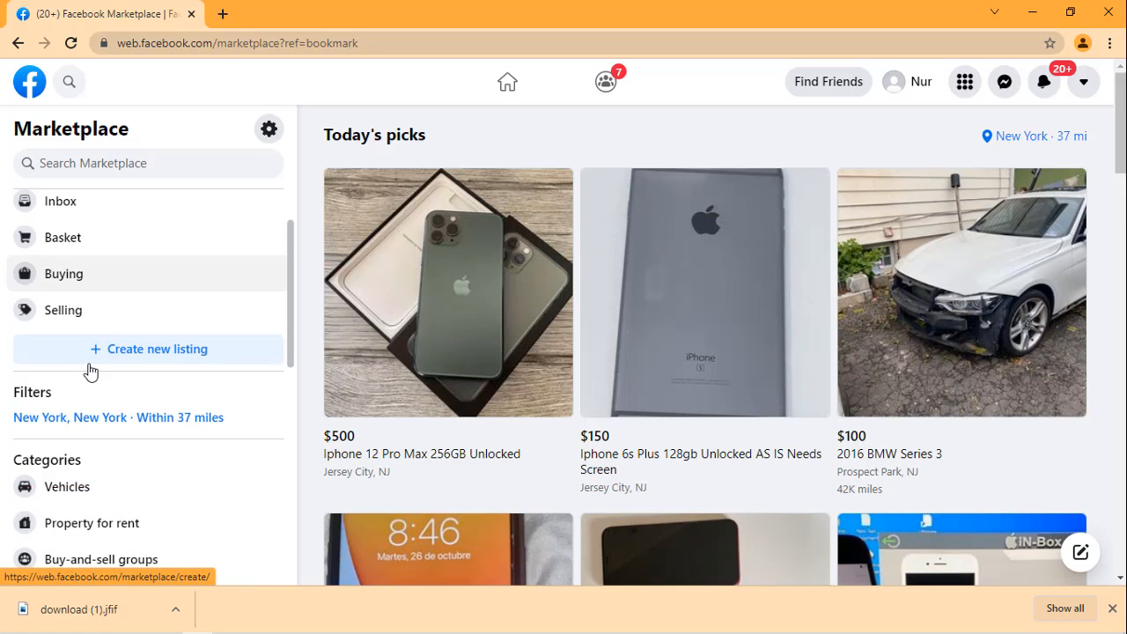
scroll(82, 406, "down", 1)
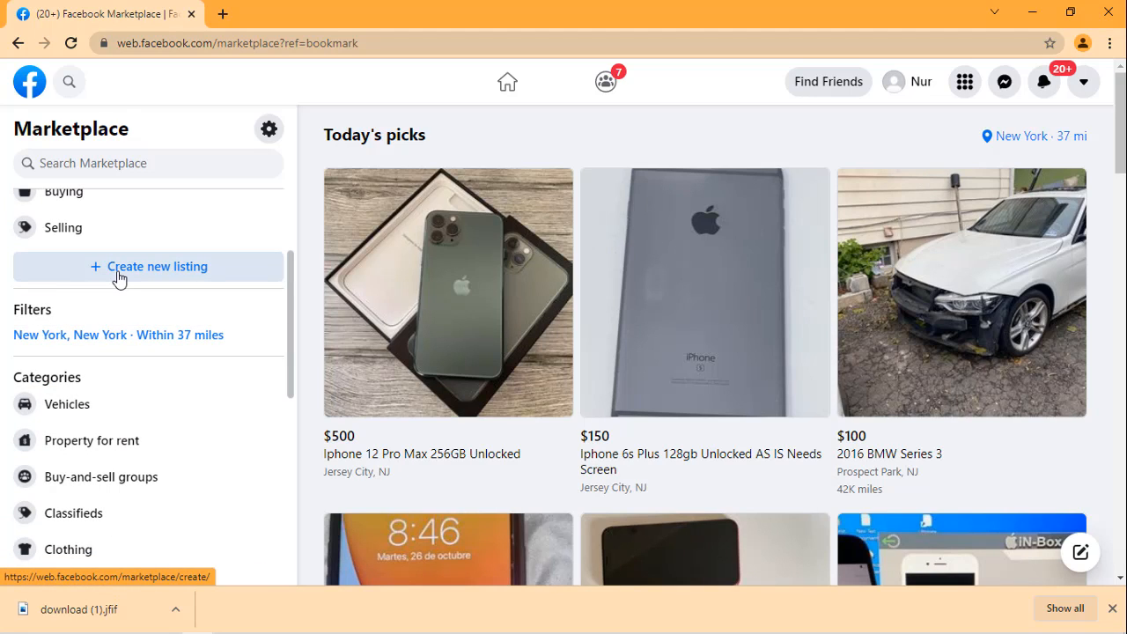
scroll(106, 257, "up", 1)
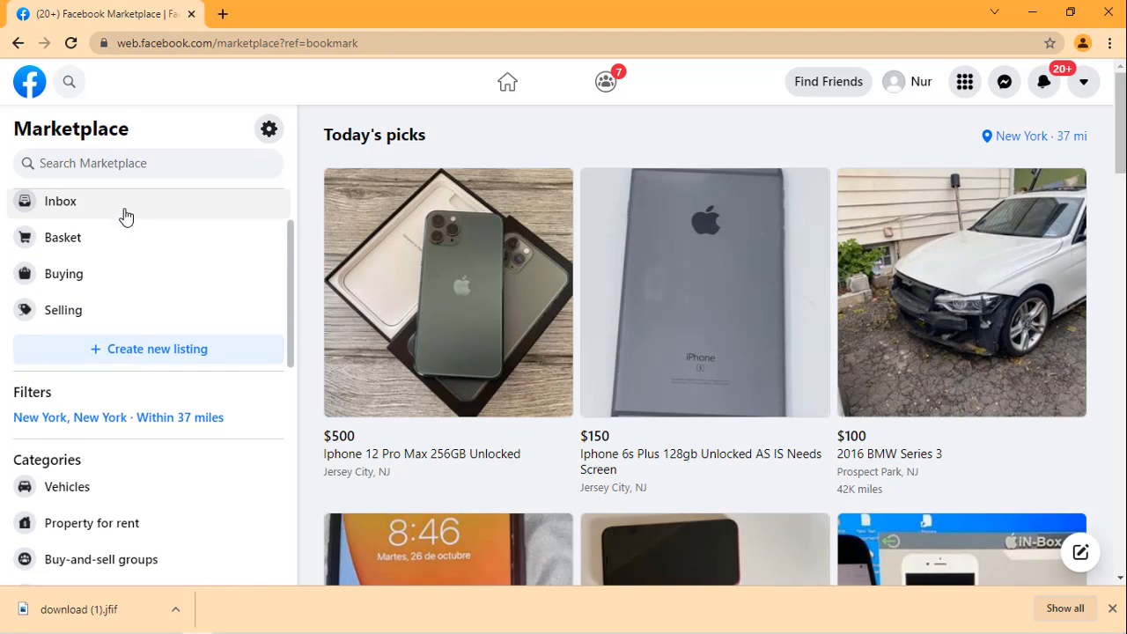
left_click(128, 345)
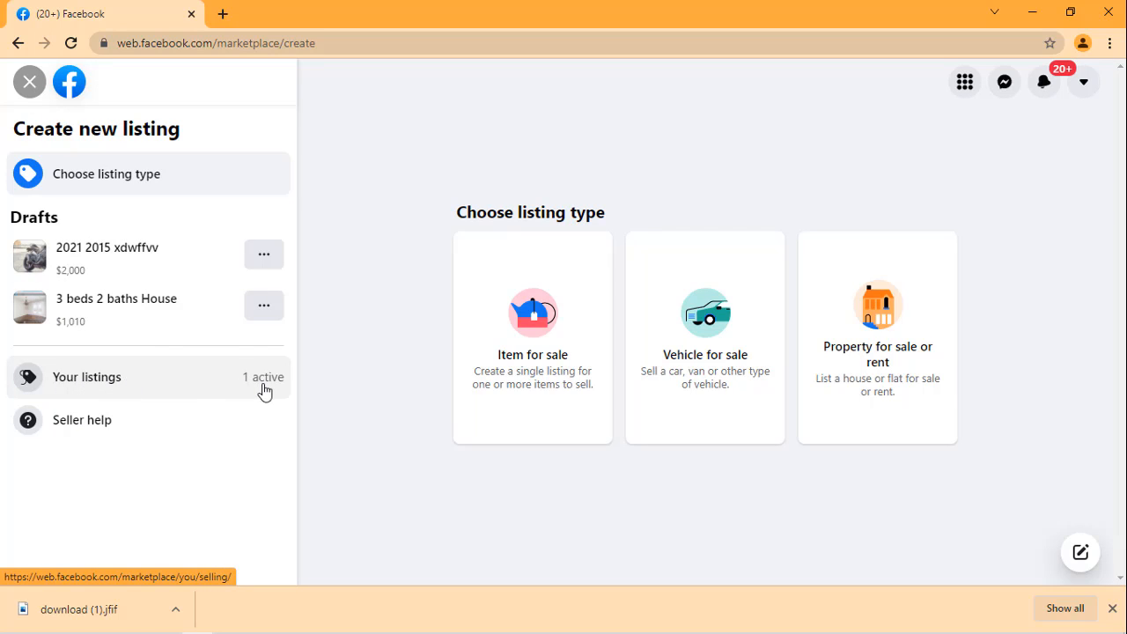
left_click(183, 382)
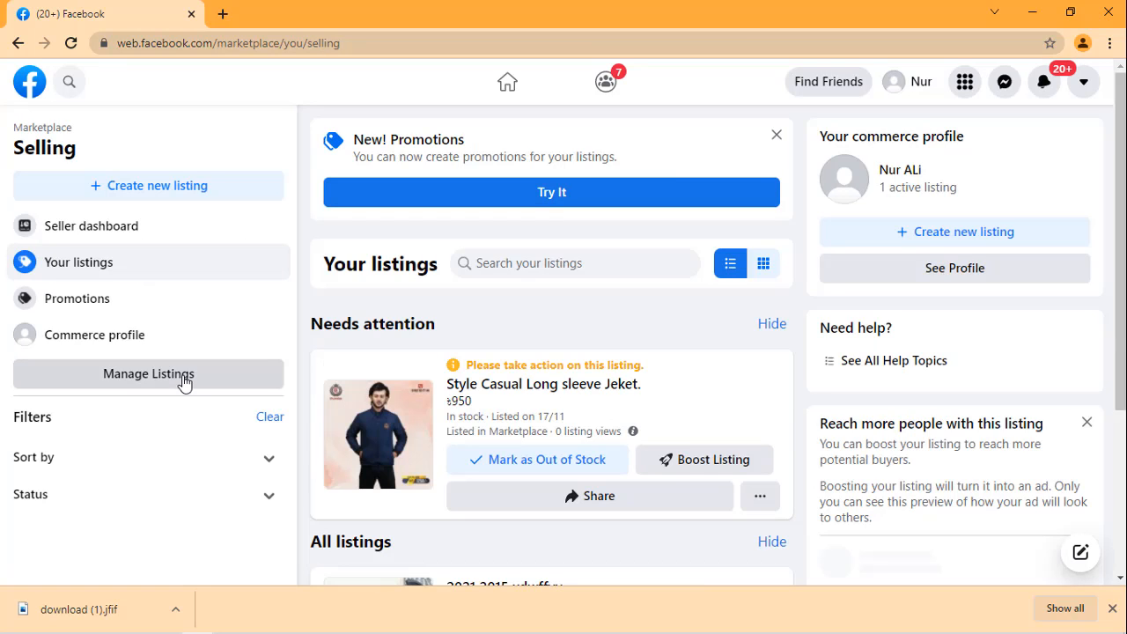
left_click(183, 381)
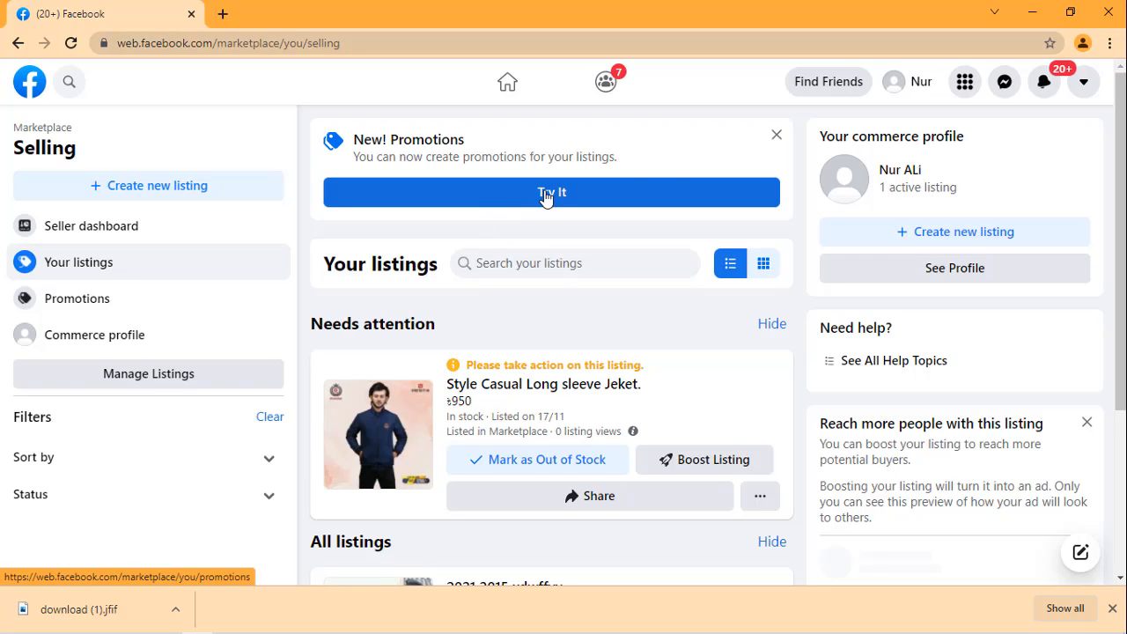
left_click(777, 136)
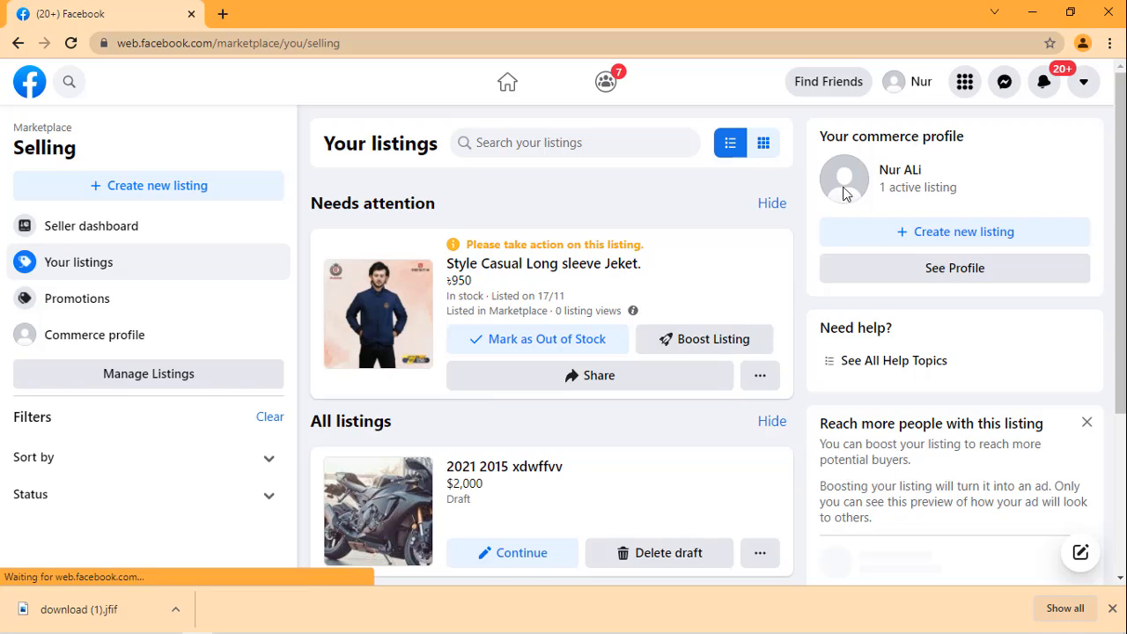
Step: View the commerce profile from the listings overview, including its seller ratings and listings, and close it
left_click(941, 250)
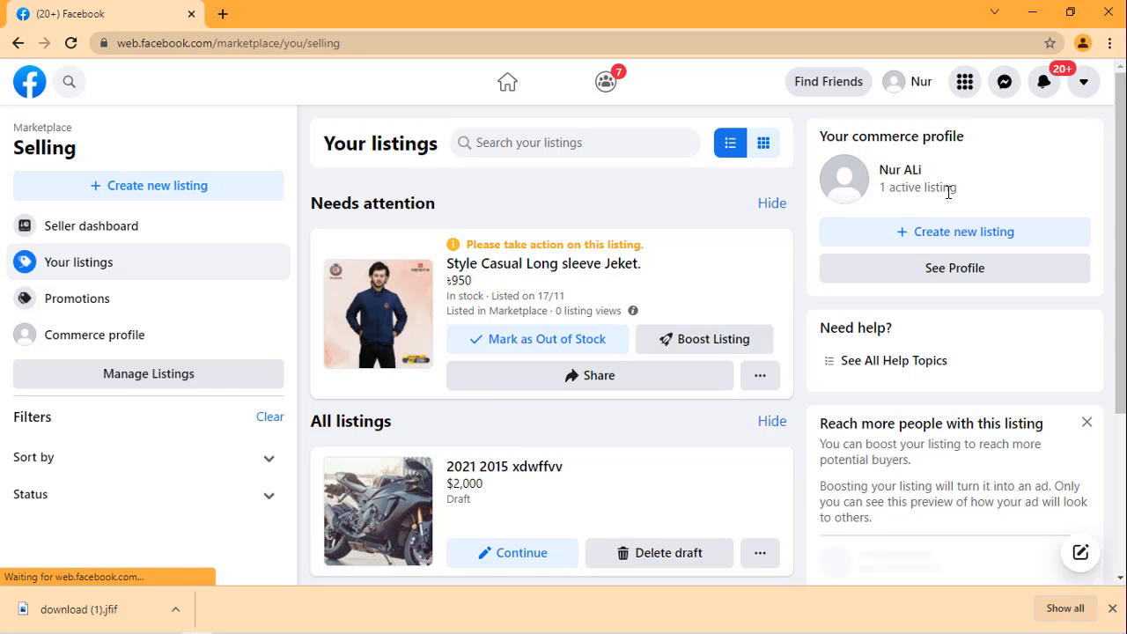
left_click(945, 271)
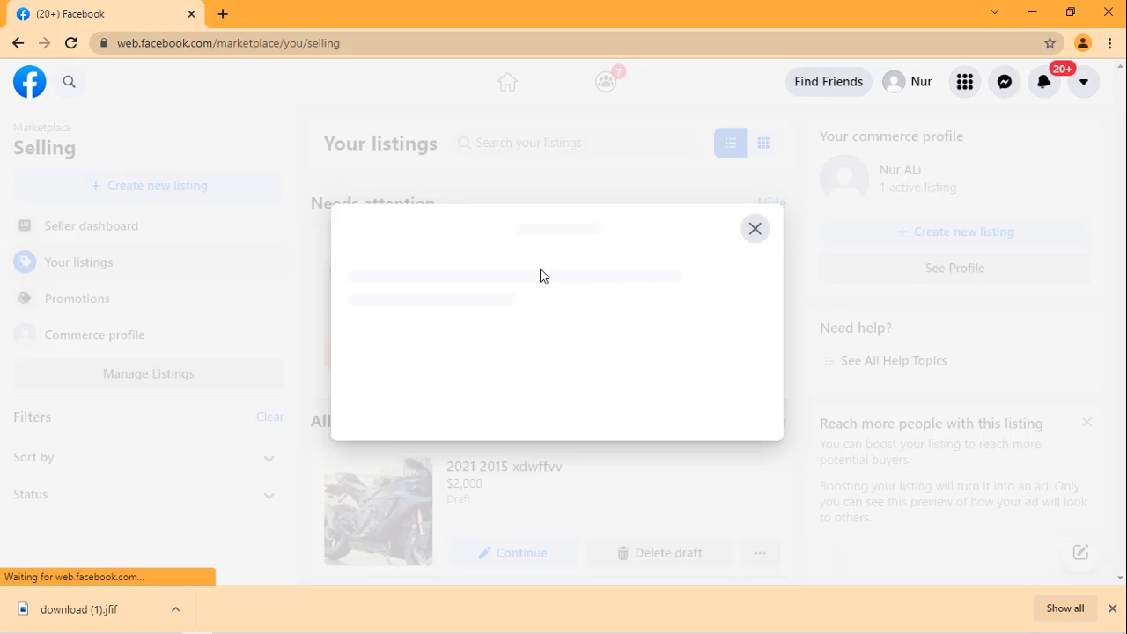
scroll(451, 464, "down", 2)
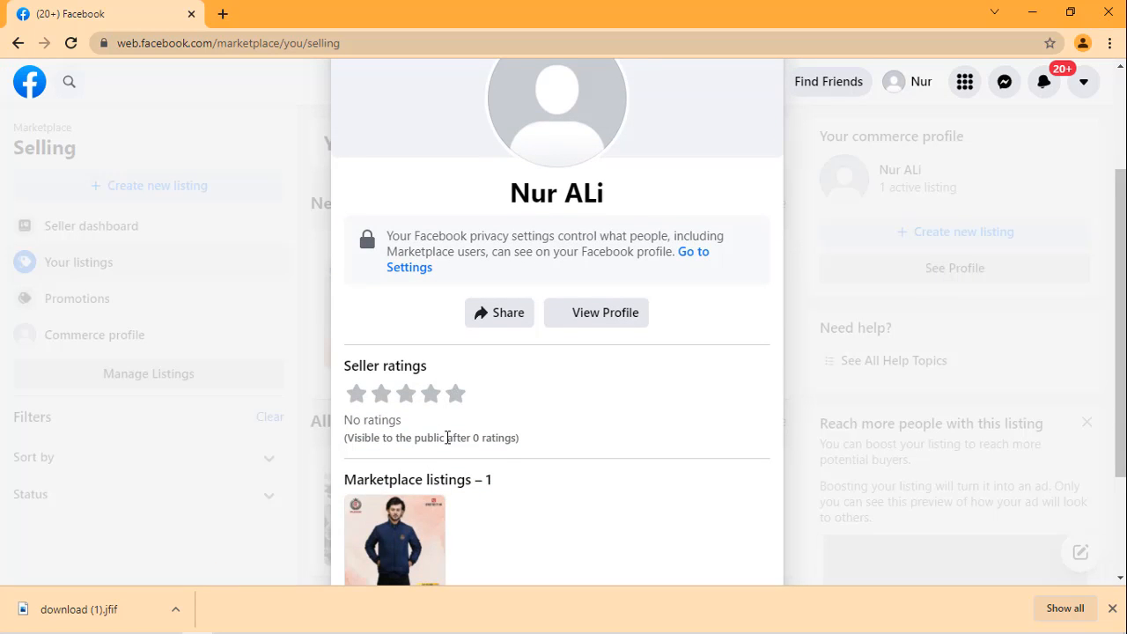
scroll(452, 458, "down", 2)
scroll(573, 229, "up", 4)
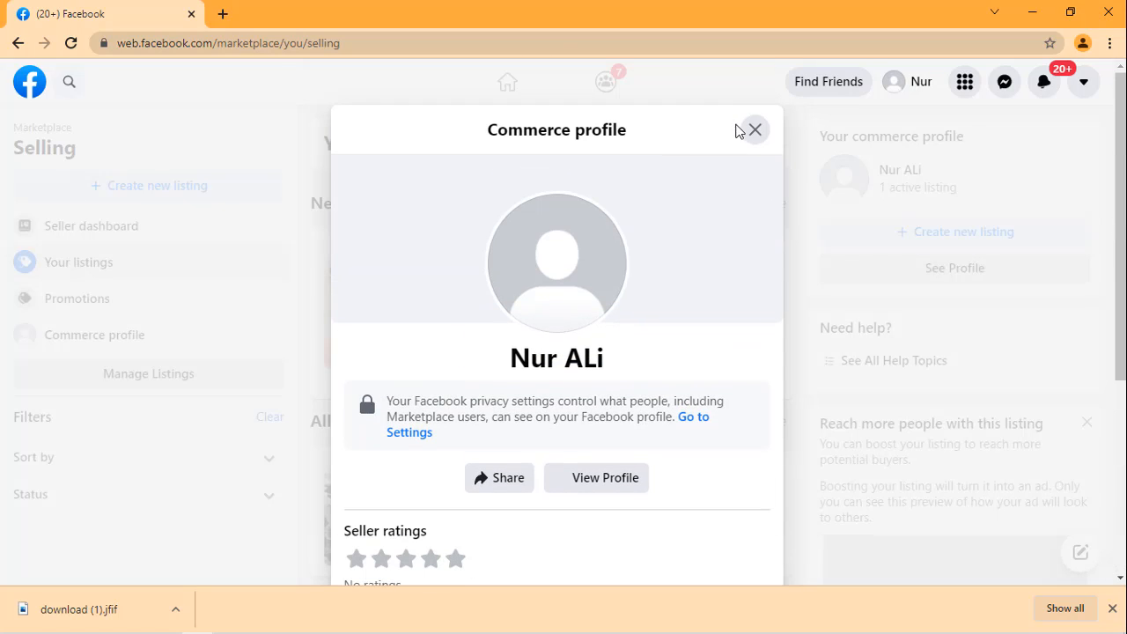
left_click(749, 143)
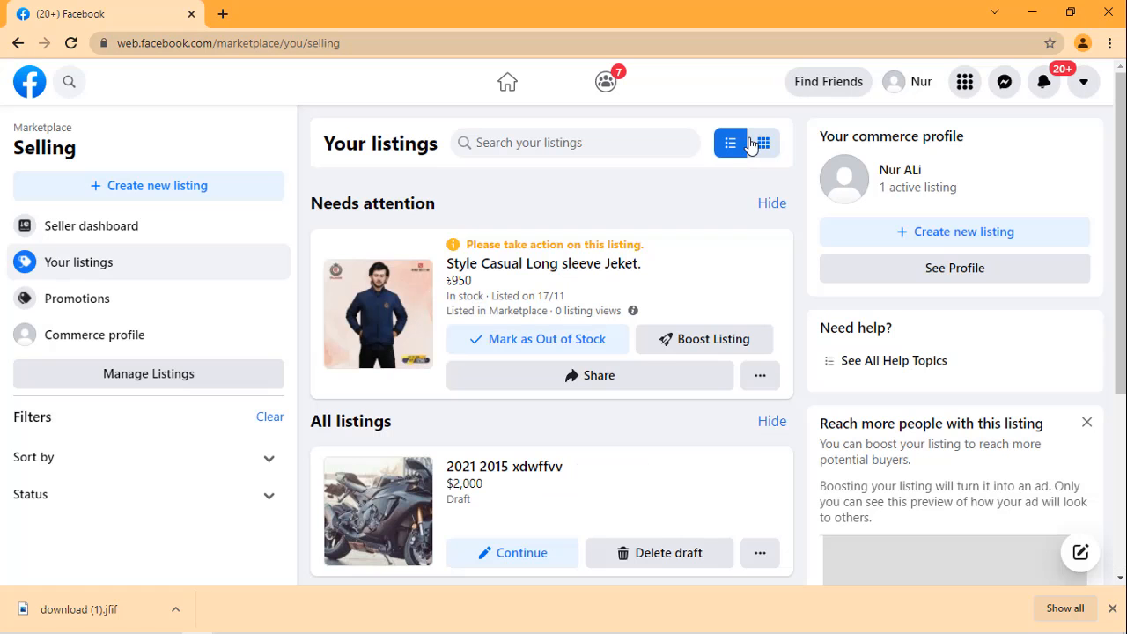
Step: Mark the "Style Casual Long sleeve Jeket." listing as out of stock, skip the sold question, and open and dismiss its share options
left_click(523, 342)
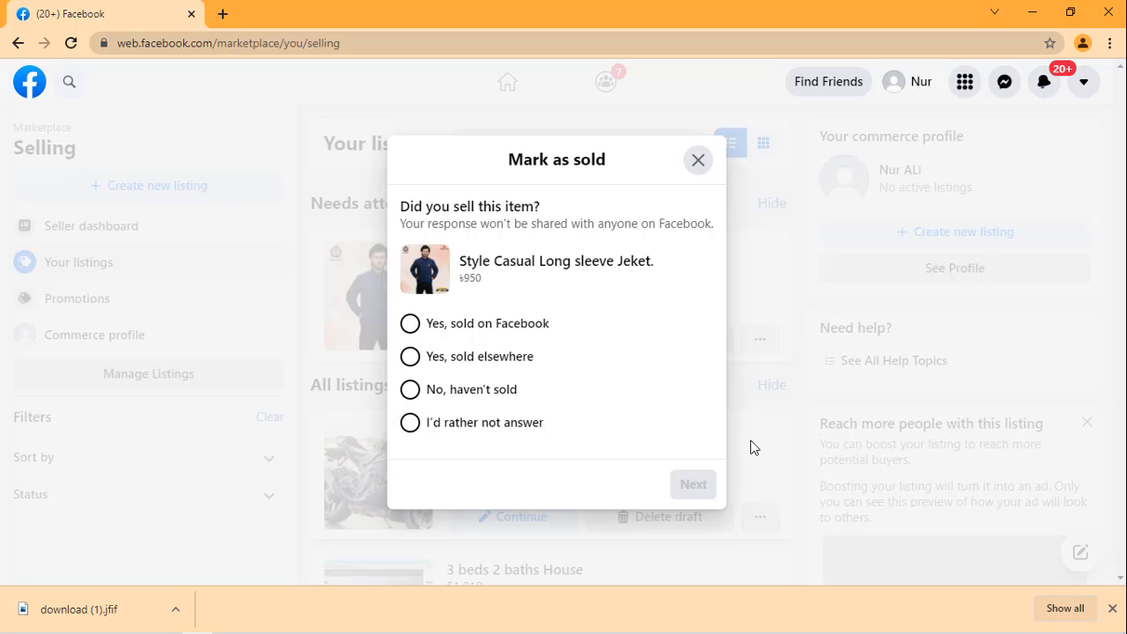
left_click(699, 161)
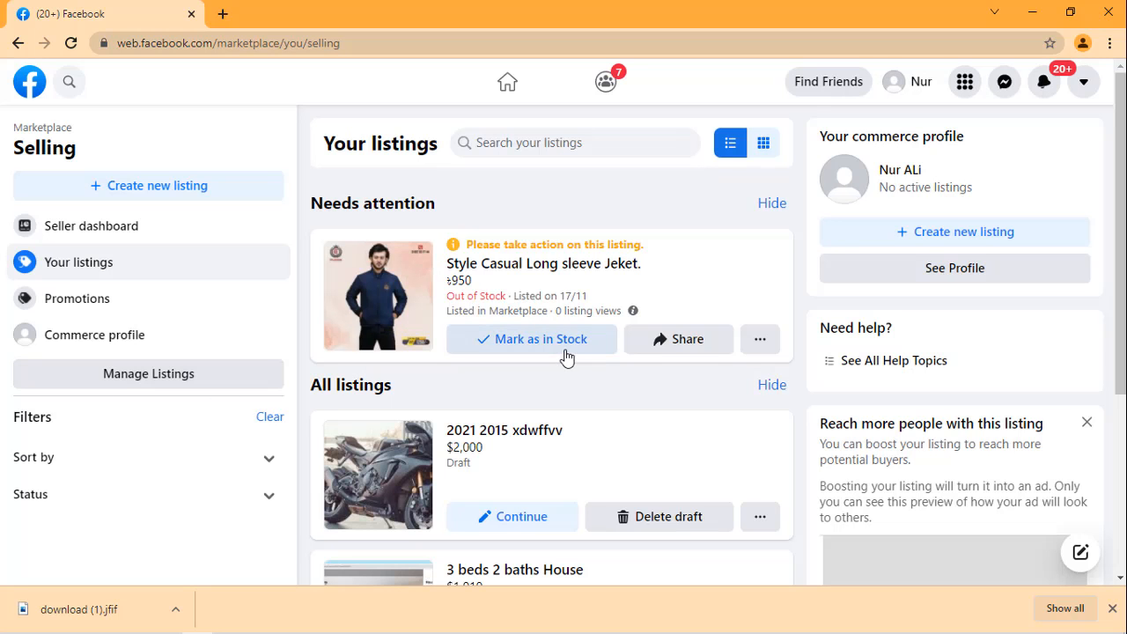
left_click(693, 350)
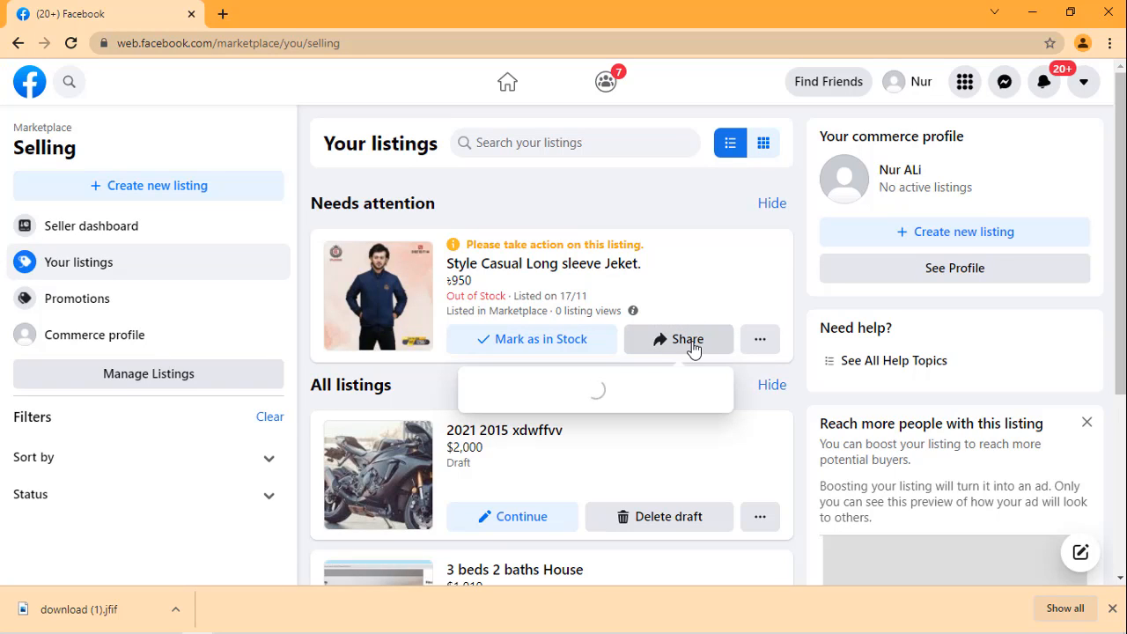
left_click(636, 198)
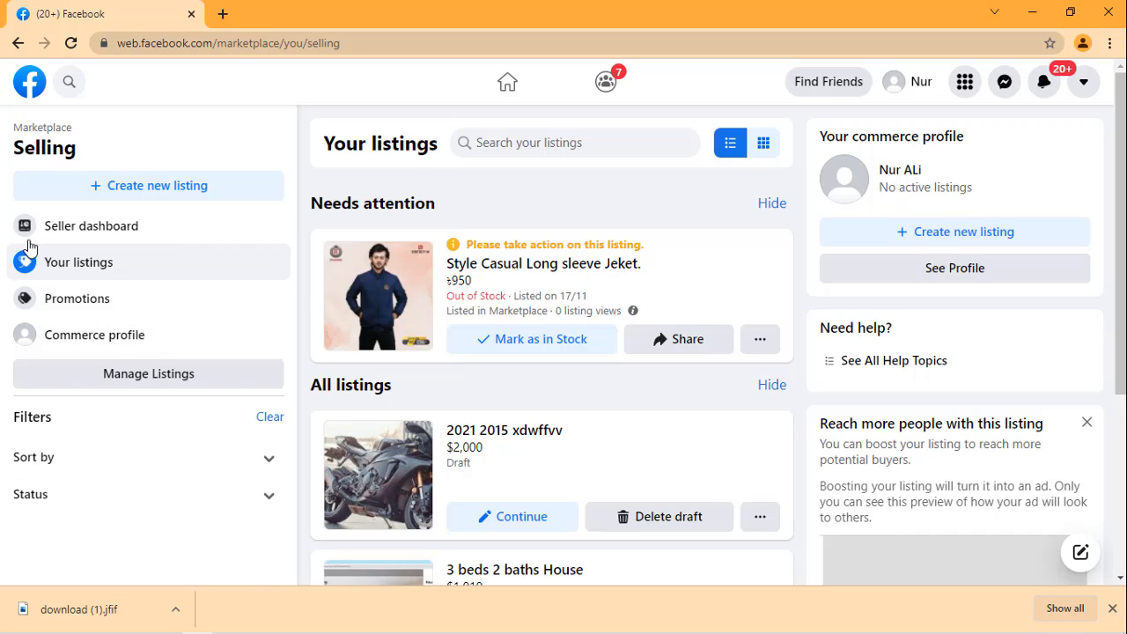
Step: Examine the seller dashboard, including the overview, listing status groups, saved drafts and Marketplace insights
left_click(107, 234)
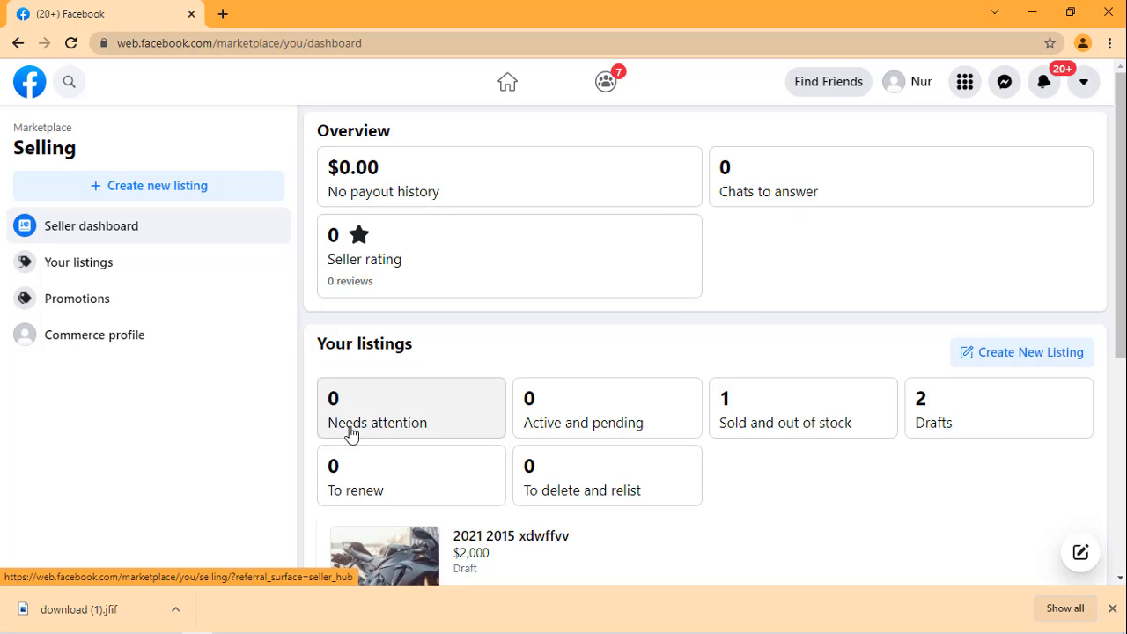
scroll(399, 434, "down", 1)
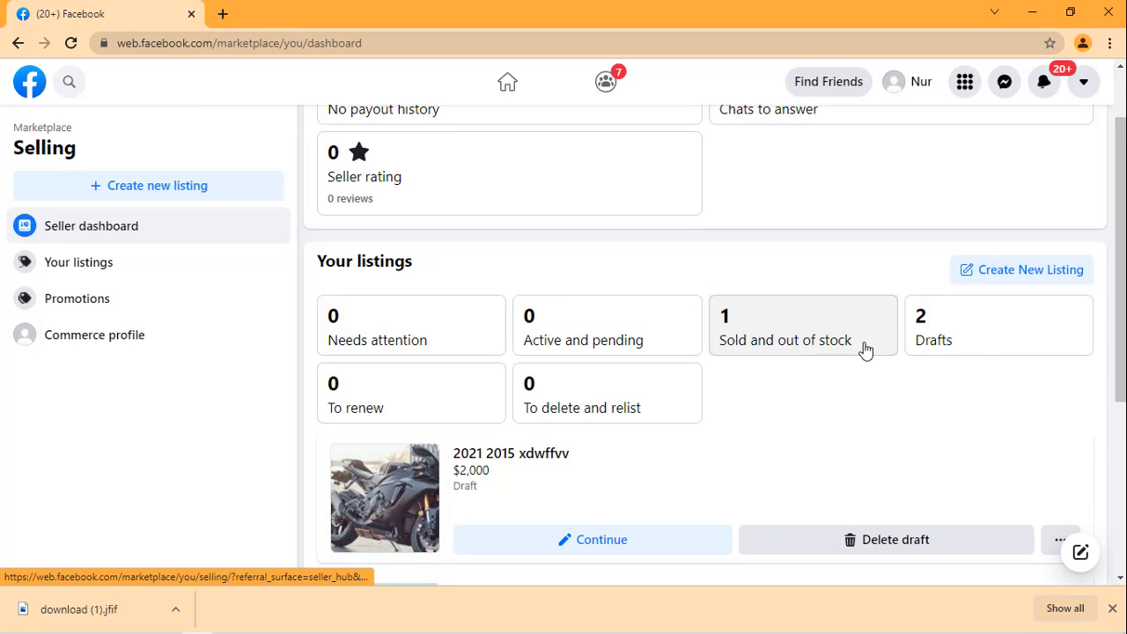
scroll(974, 340, "down", 1)
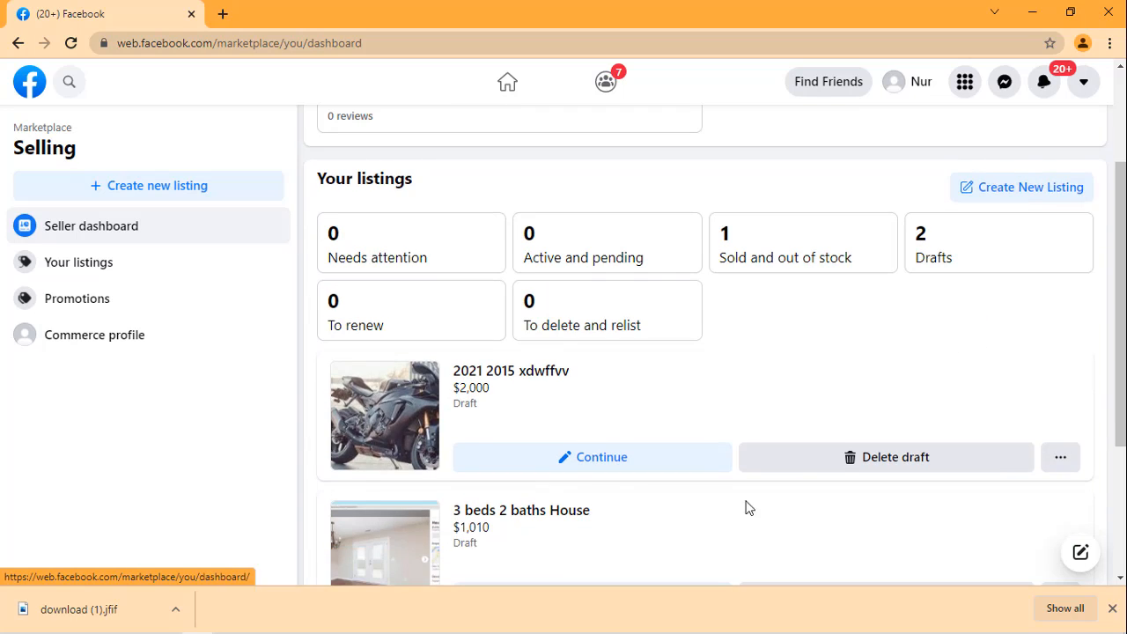
scroll(453, 412, "down", 1)
scroll(453, 412, "down", 1)
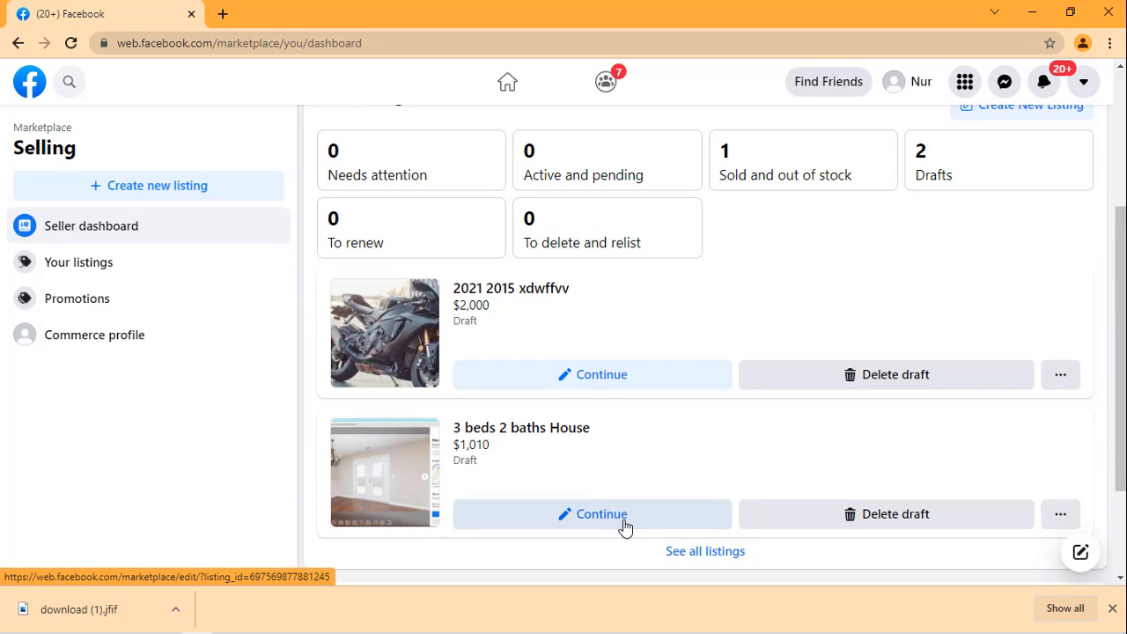
scroll(625, 524, "down", 1)
scroll(623, 520, "down", 1)
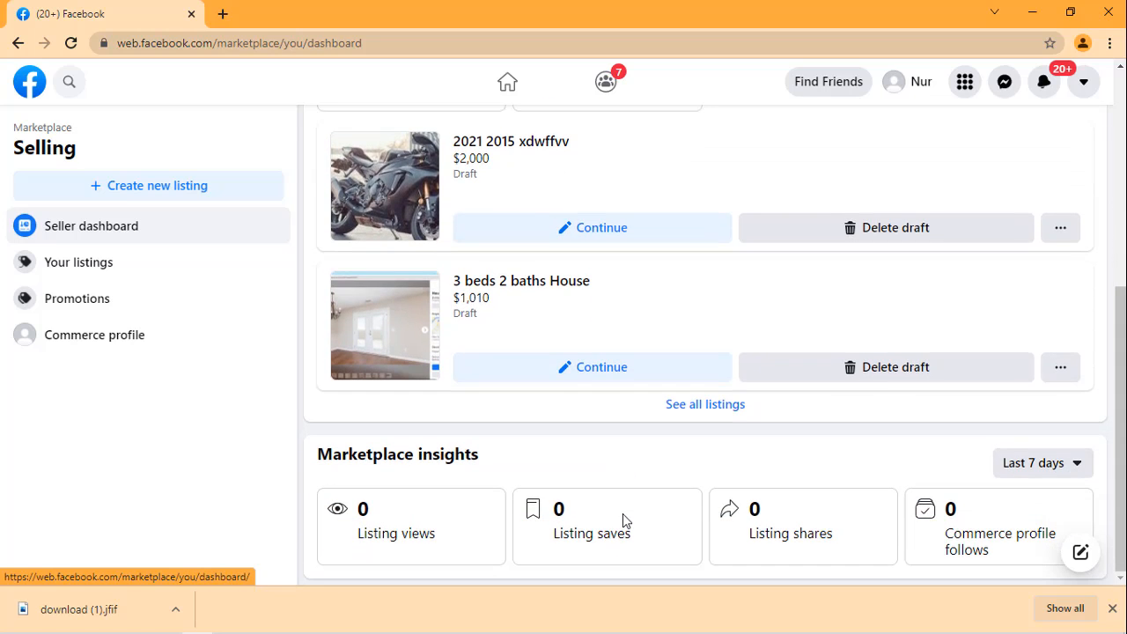
scroll(614, 485, "up", 2)
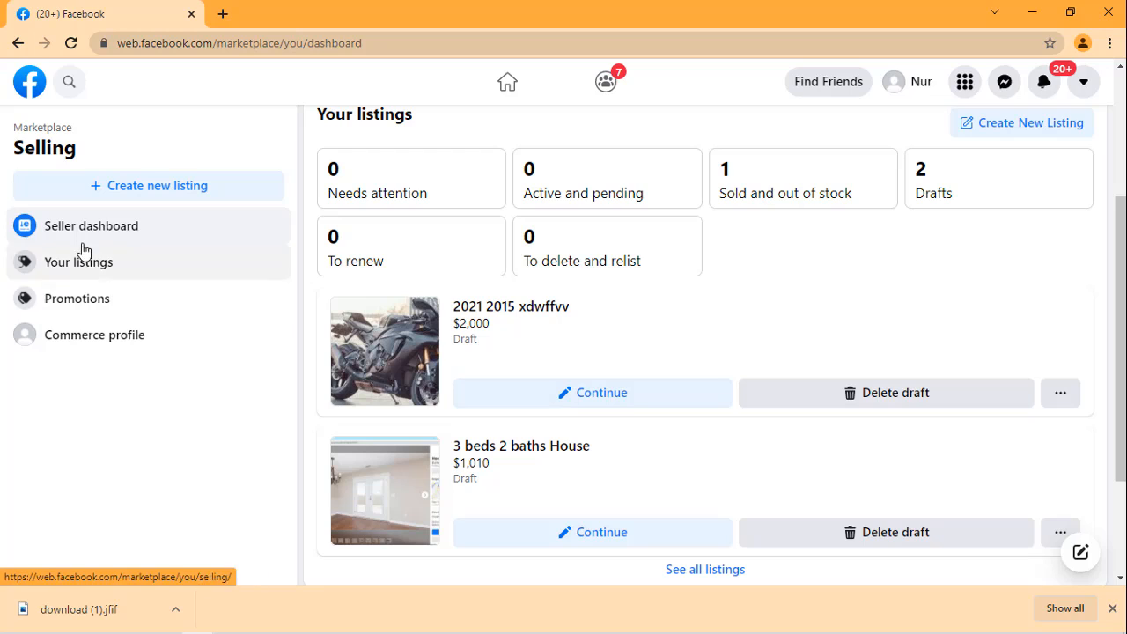
Step: Open the promotions section, view the form for creating a promotion, and go back without filling it in
left_click(106, 308)
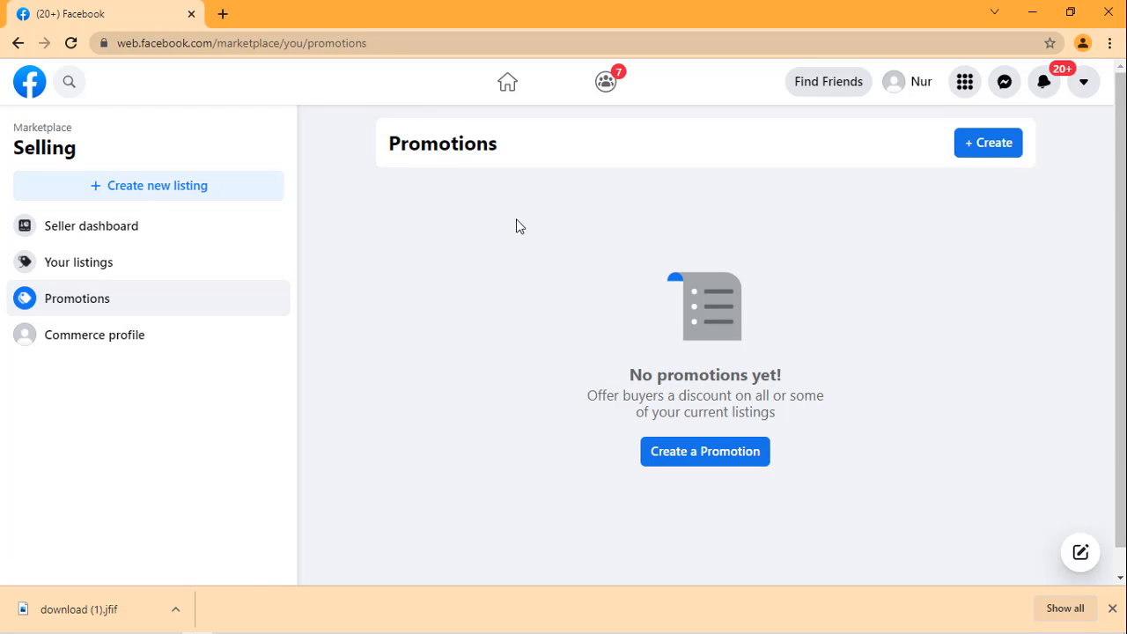
left_click(706, 453)
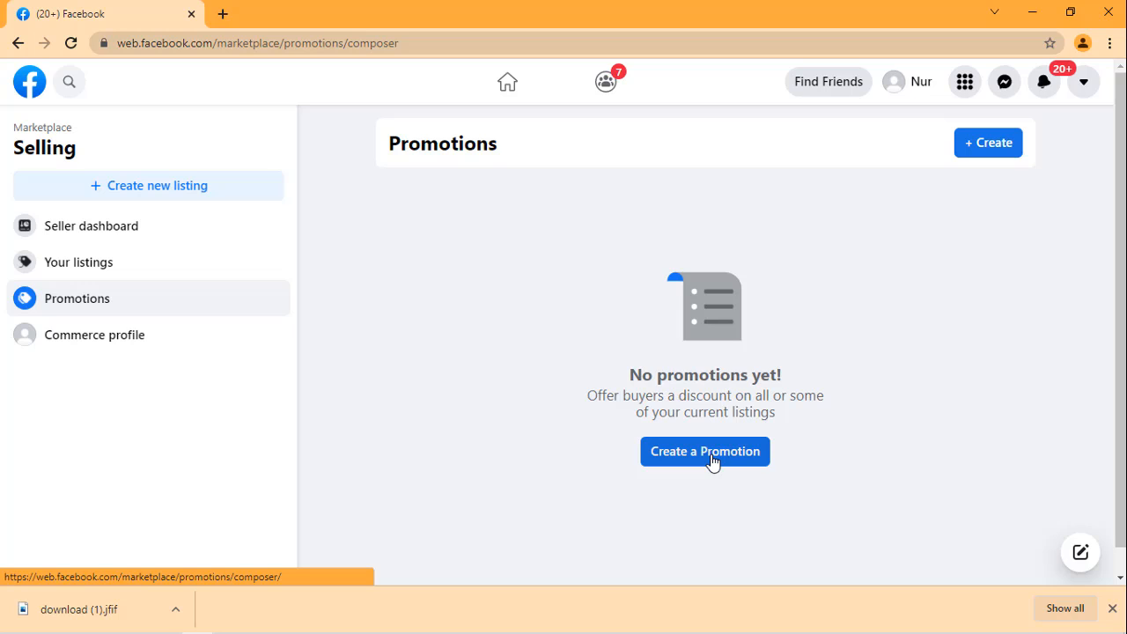
left_click(714, 464)
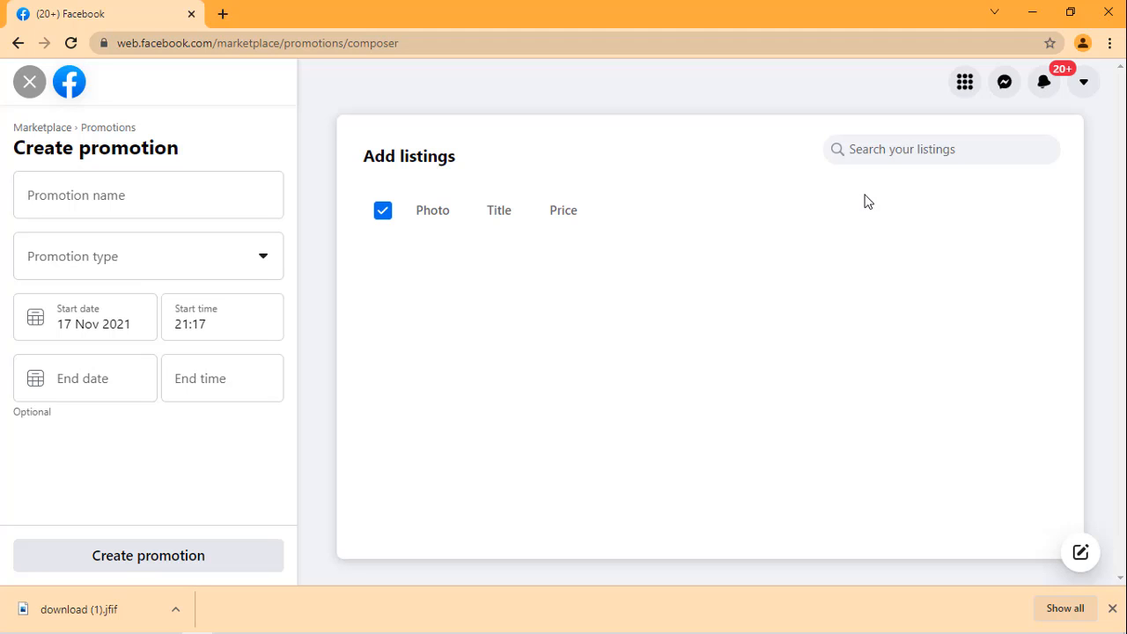
left_click(17, 44)
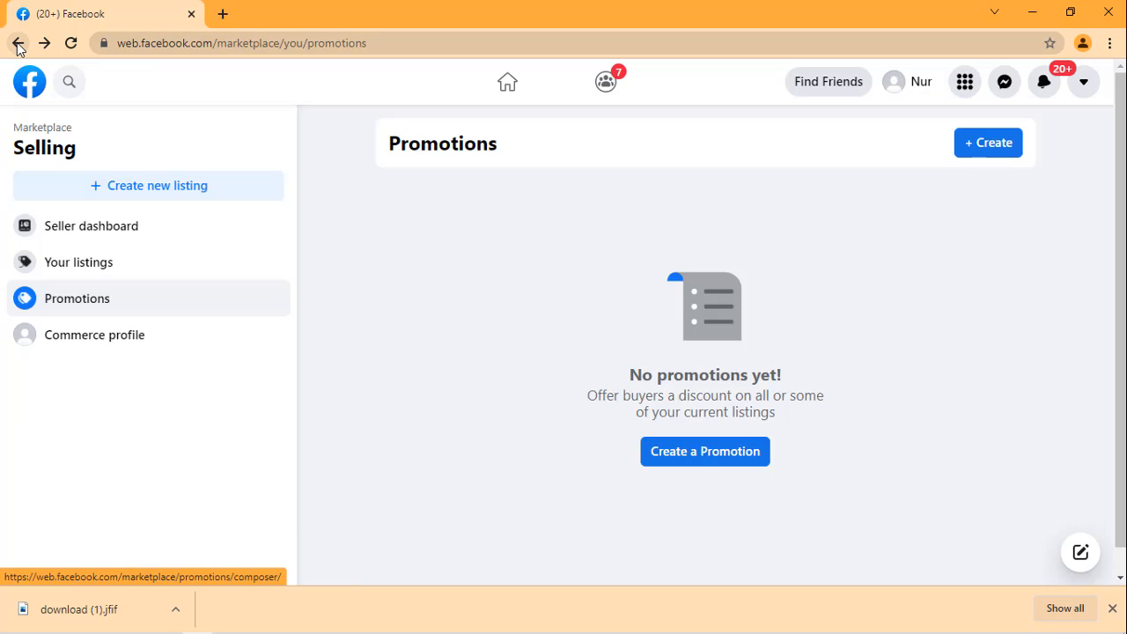
Step: Check the commerce profile's seller ratings and Marketplace listings from the promotions page, and close the profile
left_click(99, 336)
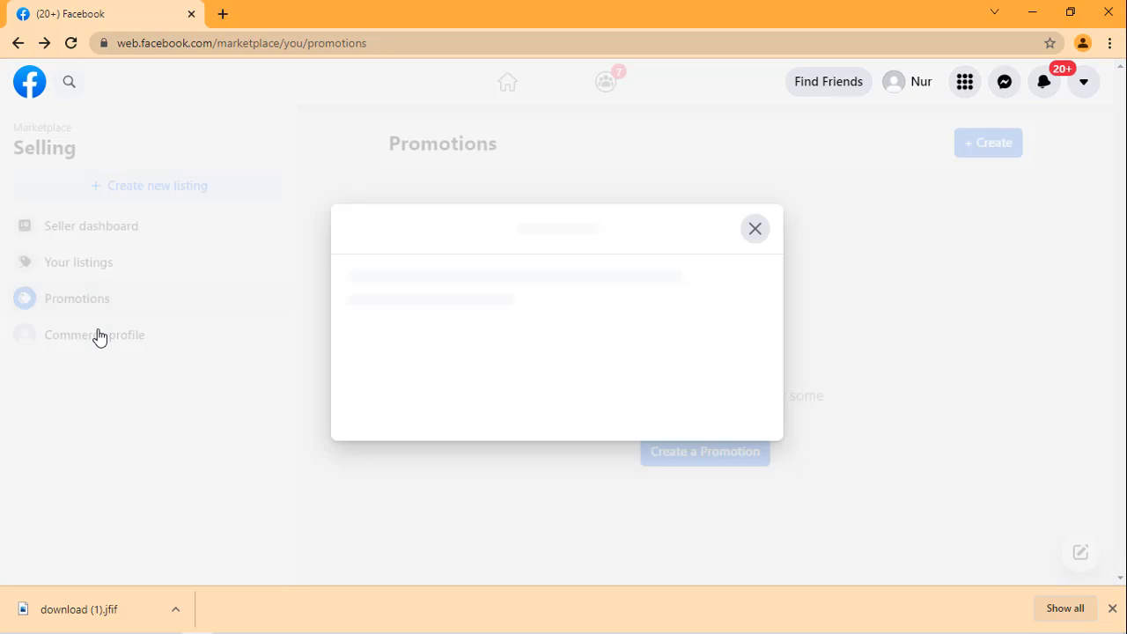
scroll(510, 405, "down", 2)
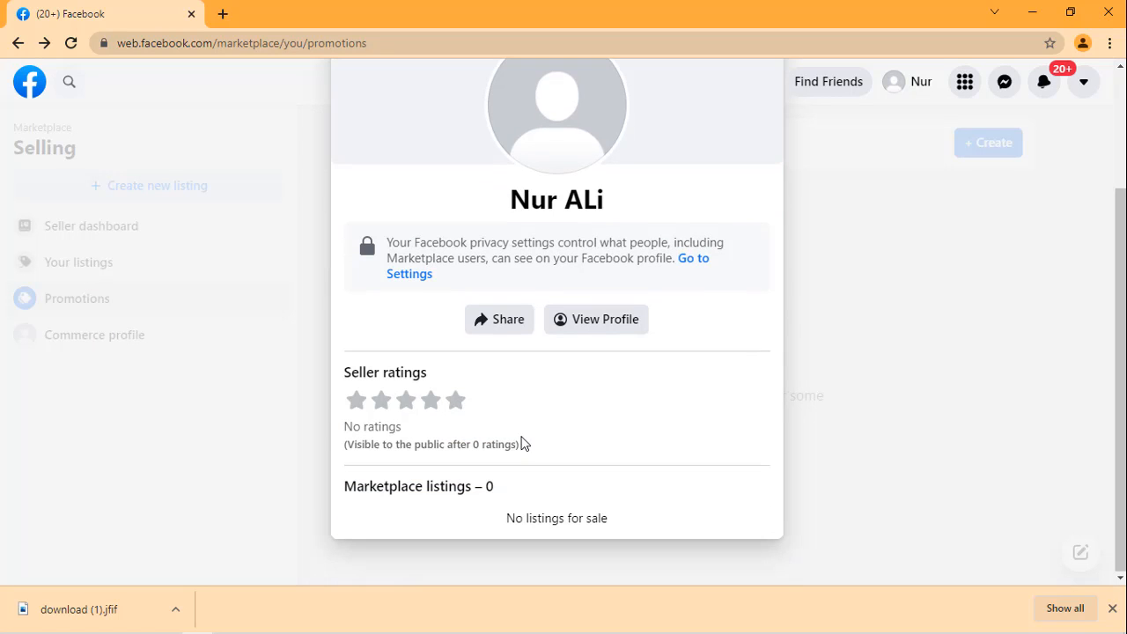
scroll(669, 194, "up", 2)
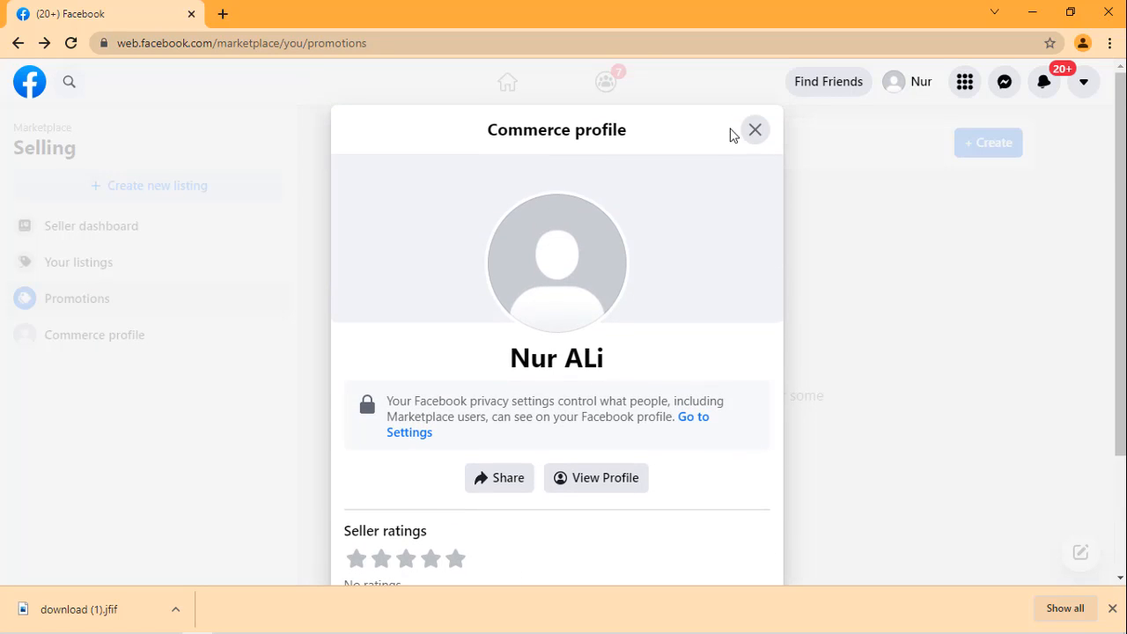
left_click(750, 131)
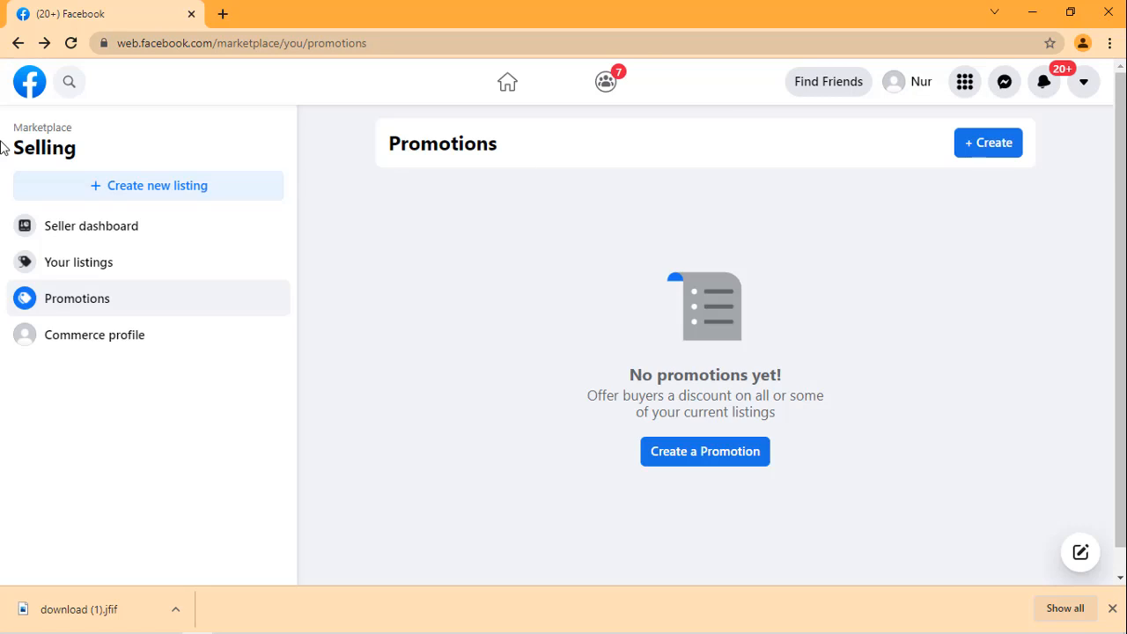
Step: Leave the Marketplace selling area for the Facebook home feed and glance through its posts
left_click(29, 88)
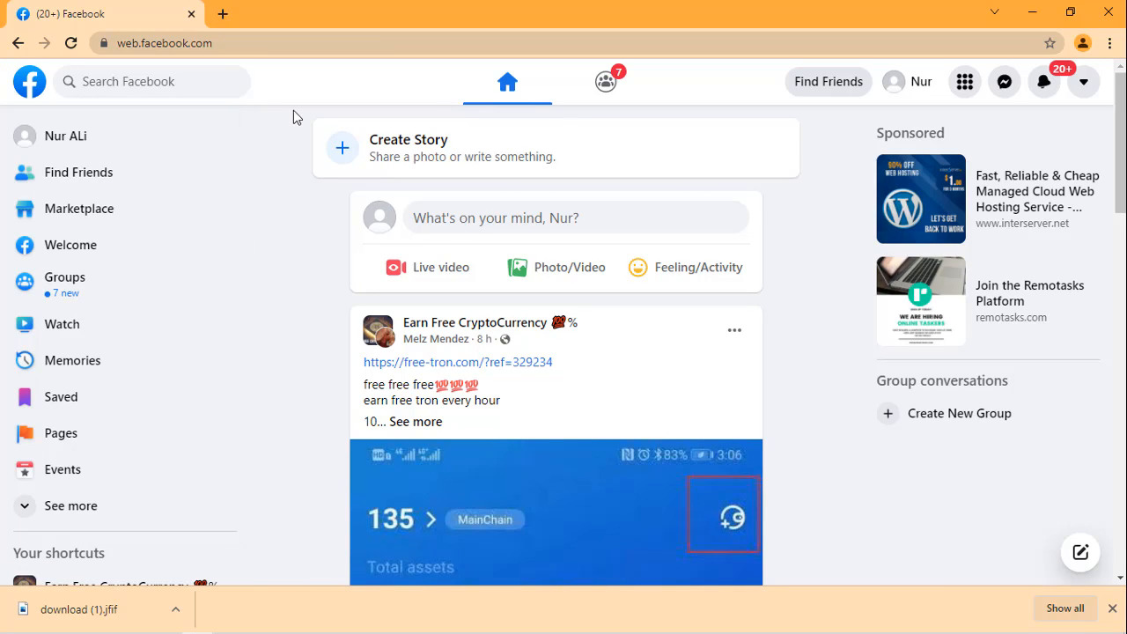
scroll(278, 244, "down", 3)
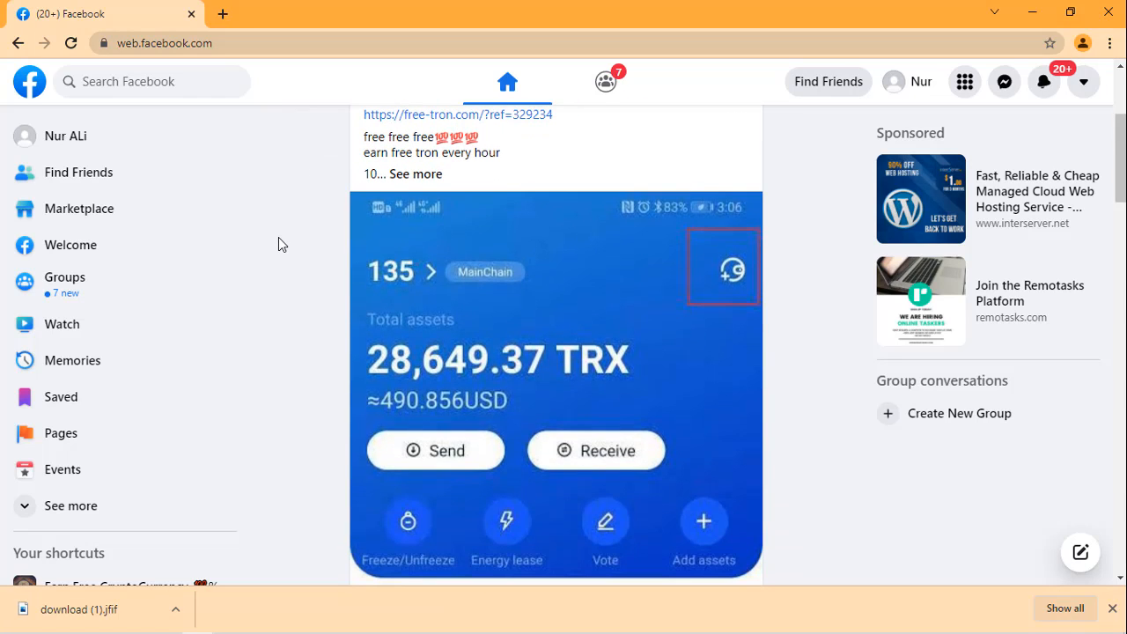
scroll(278, 244, "down", 2)
scroll(279, 244, "up", 2)
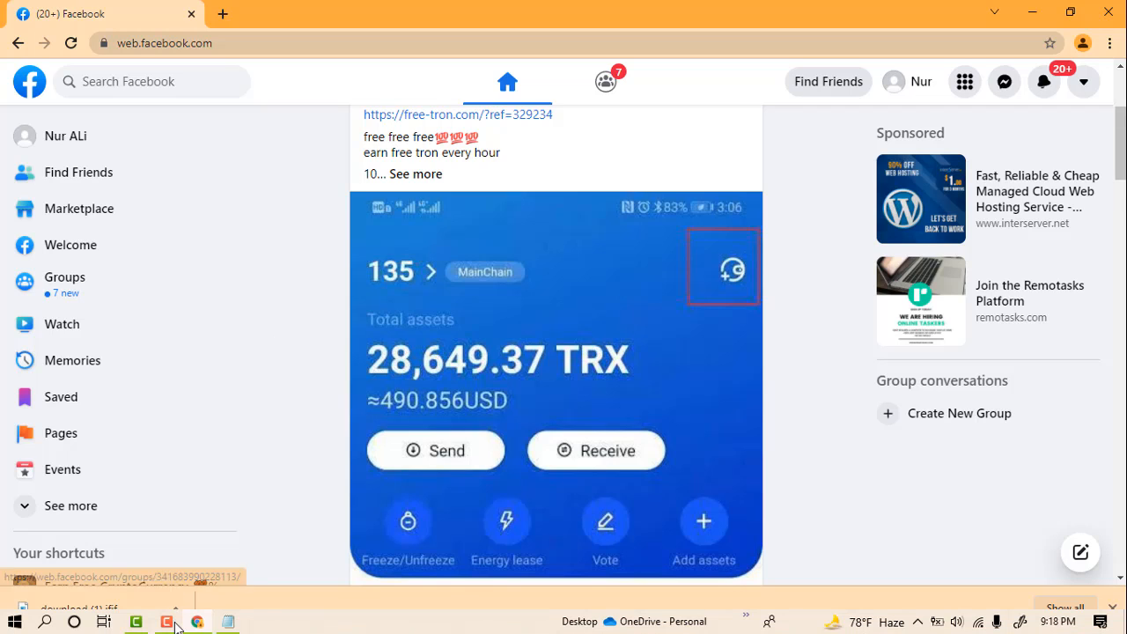
left_click(168, 622)
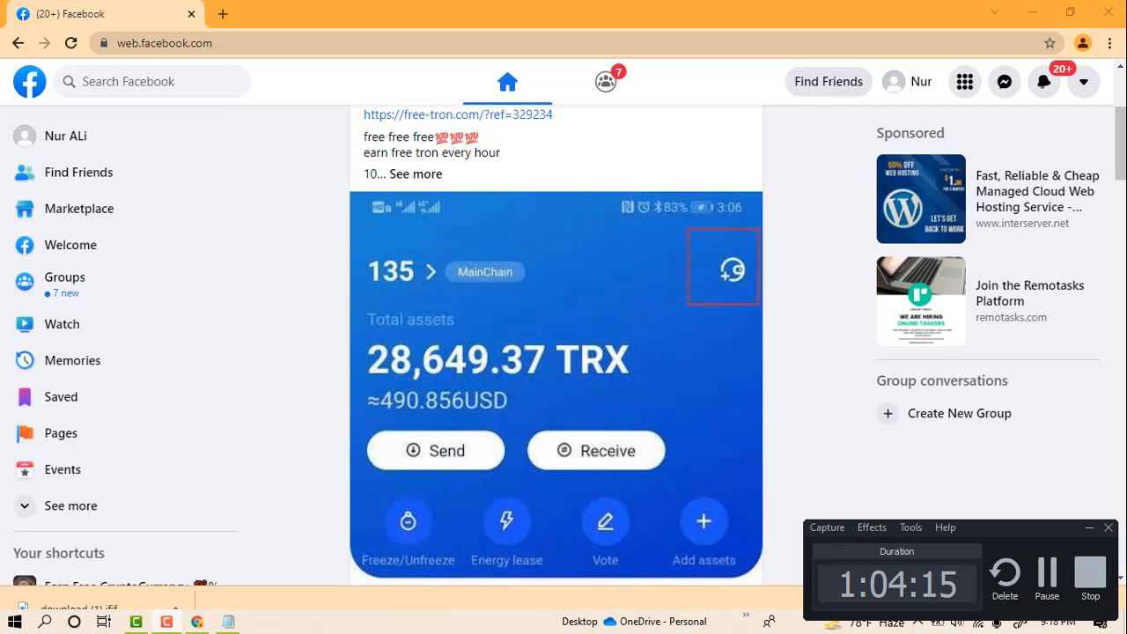